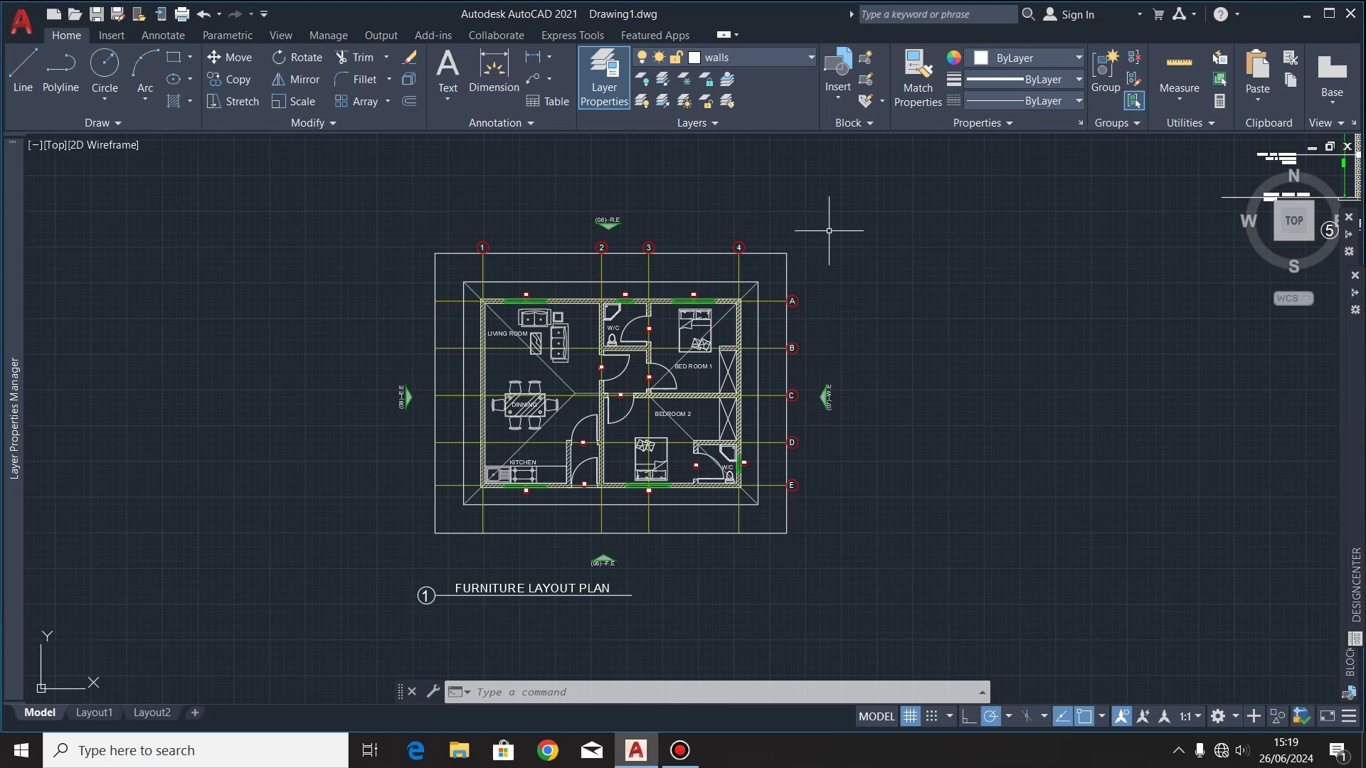
Step: Examine the furniture layout plan, including its rooms, grid bubbles, elevation markers and title
scroll(839, 463, "up", 3)
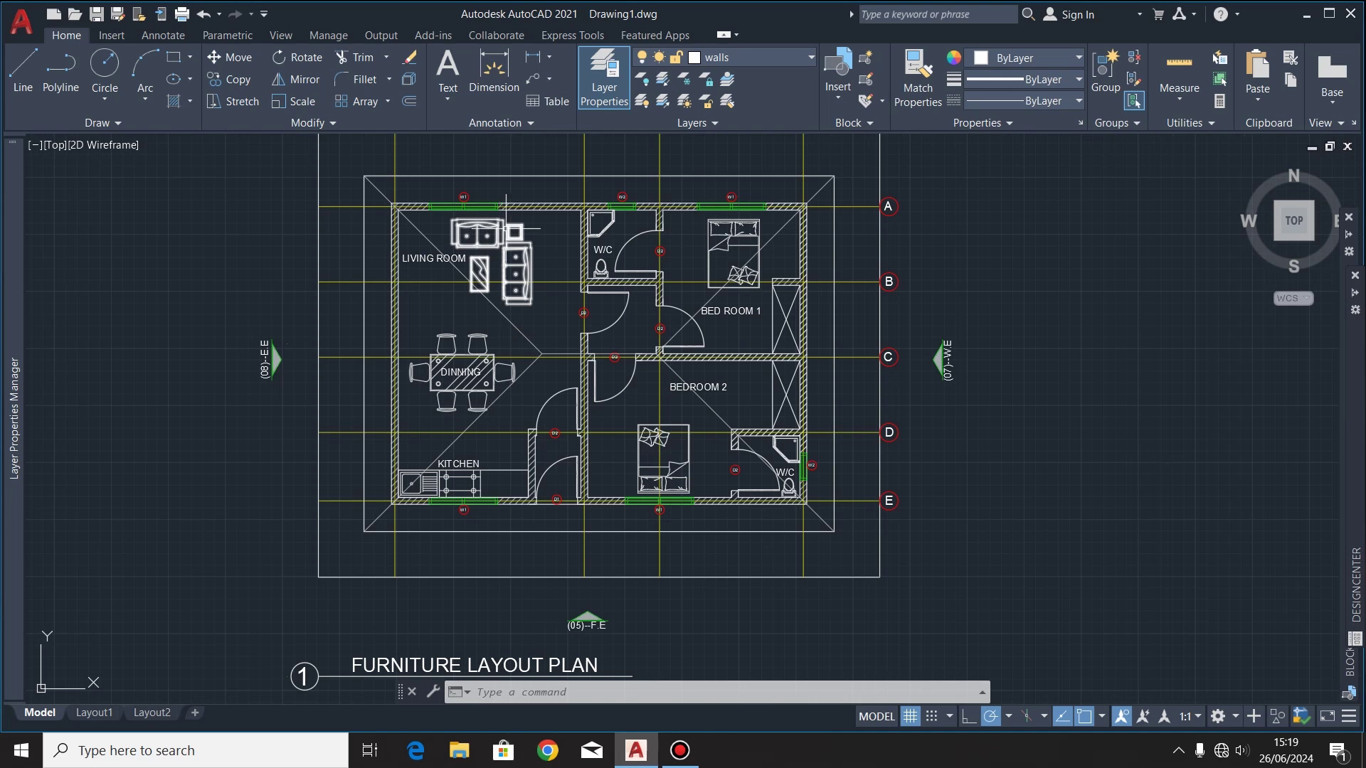
scroll(556, 475, "down", 1)
scroll(488, 595, "up", 3)
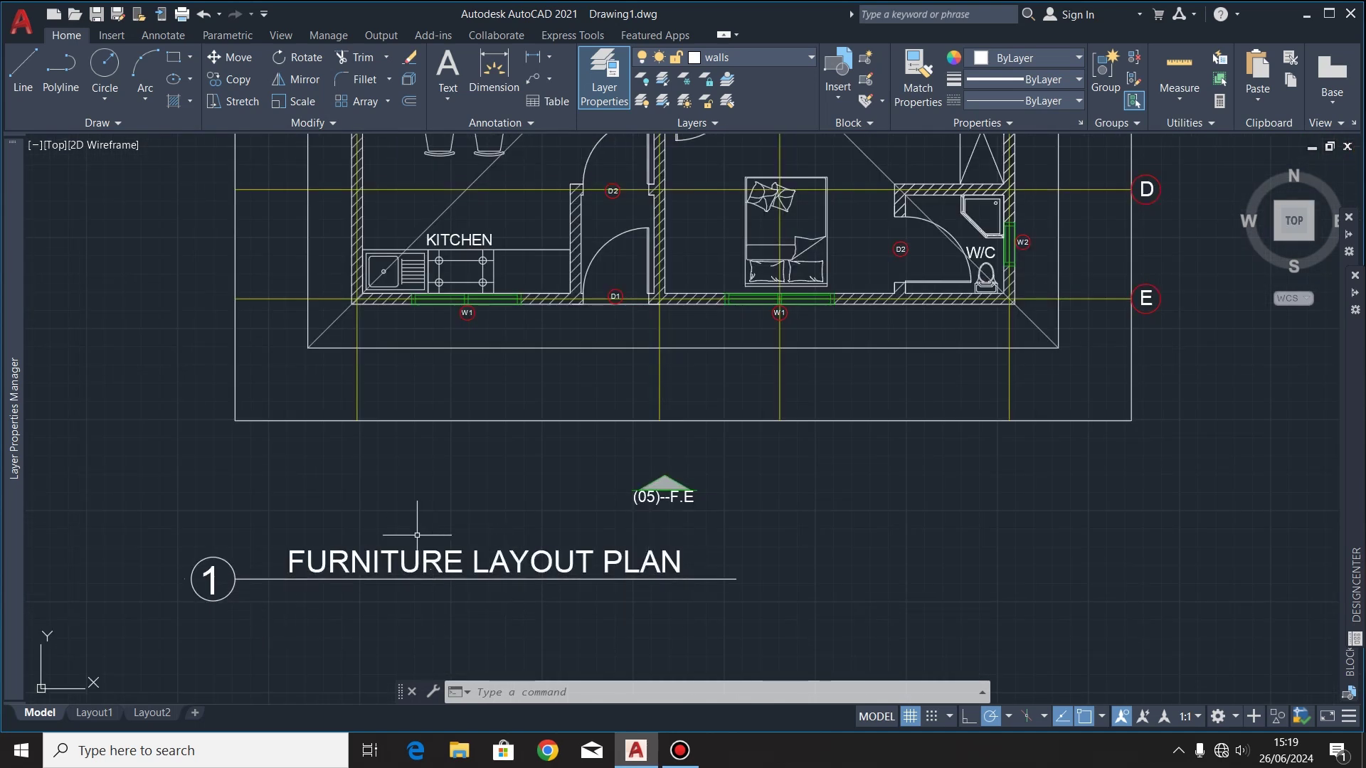
scroll(428, 647, "down", 3)
scroll(554, 417, "up", 1)
scroll(555, 418, "down", 1)
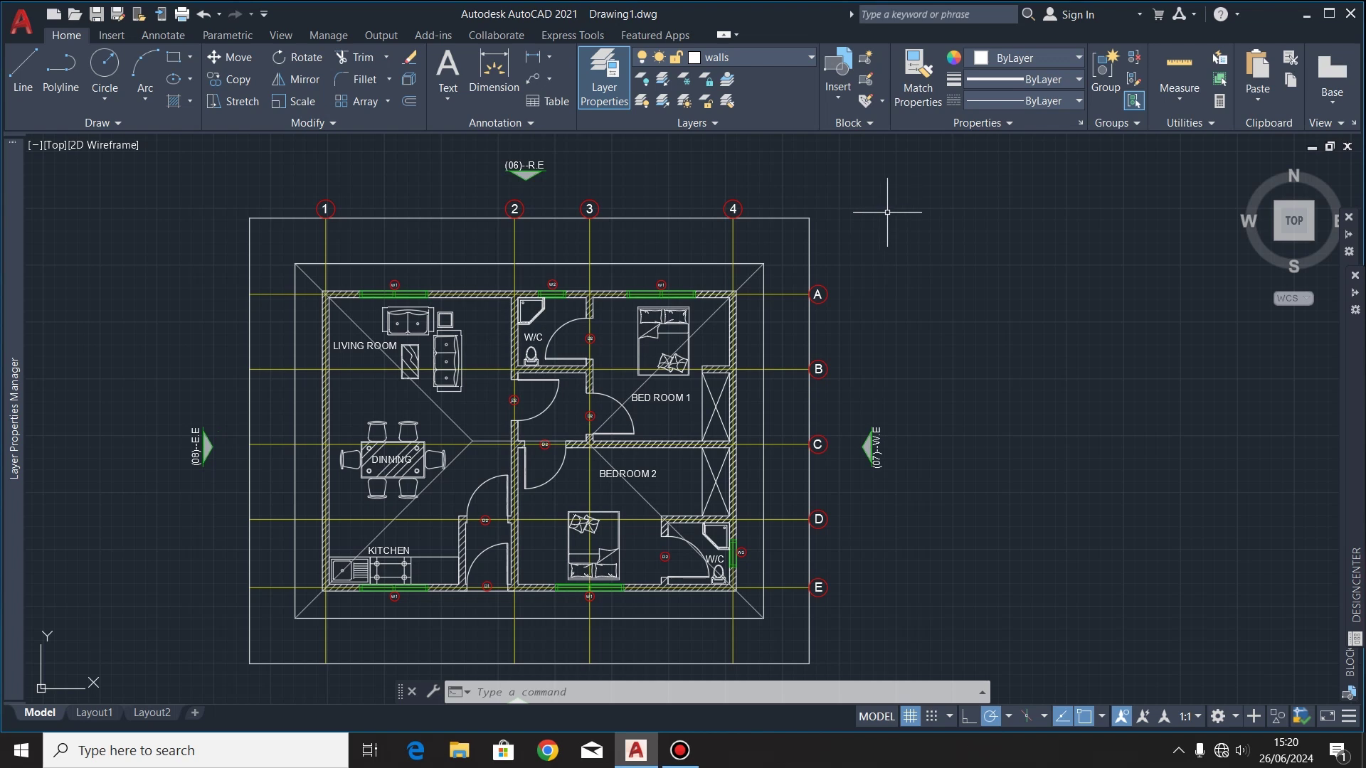
scroll(704, 193, "down", 1)
Step: Copy the whole furniture layout plan with its grids and elevation markers, without the title, to an empty area of the drawing
left_click(885, 165)
left_click(358, 532)
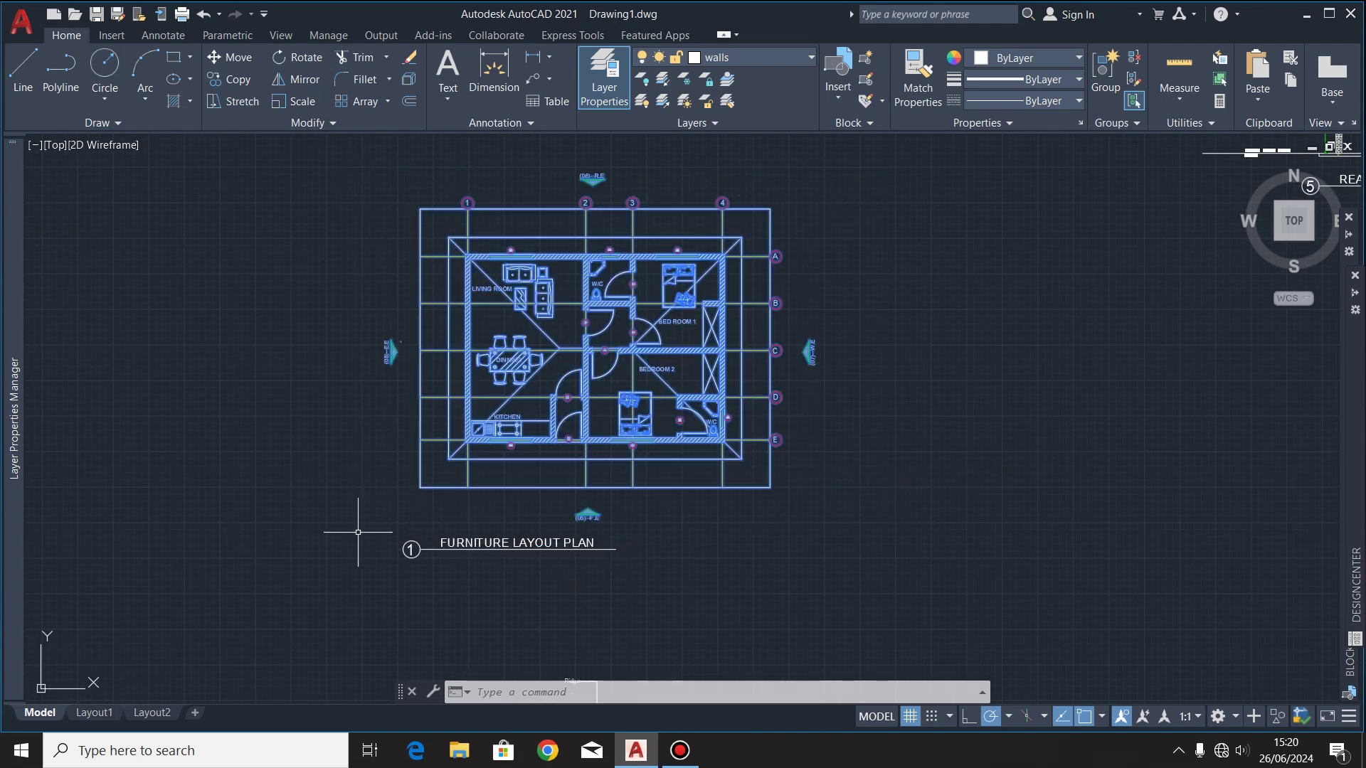
left_click(228, 79)
left_click(591, 338)
scroll(253, 421, "down", 4)
scroll(685, 430, "up", 6)
left_click(685, 429)
key("Escape")
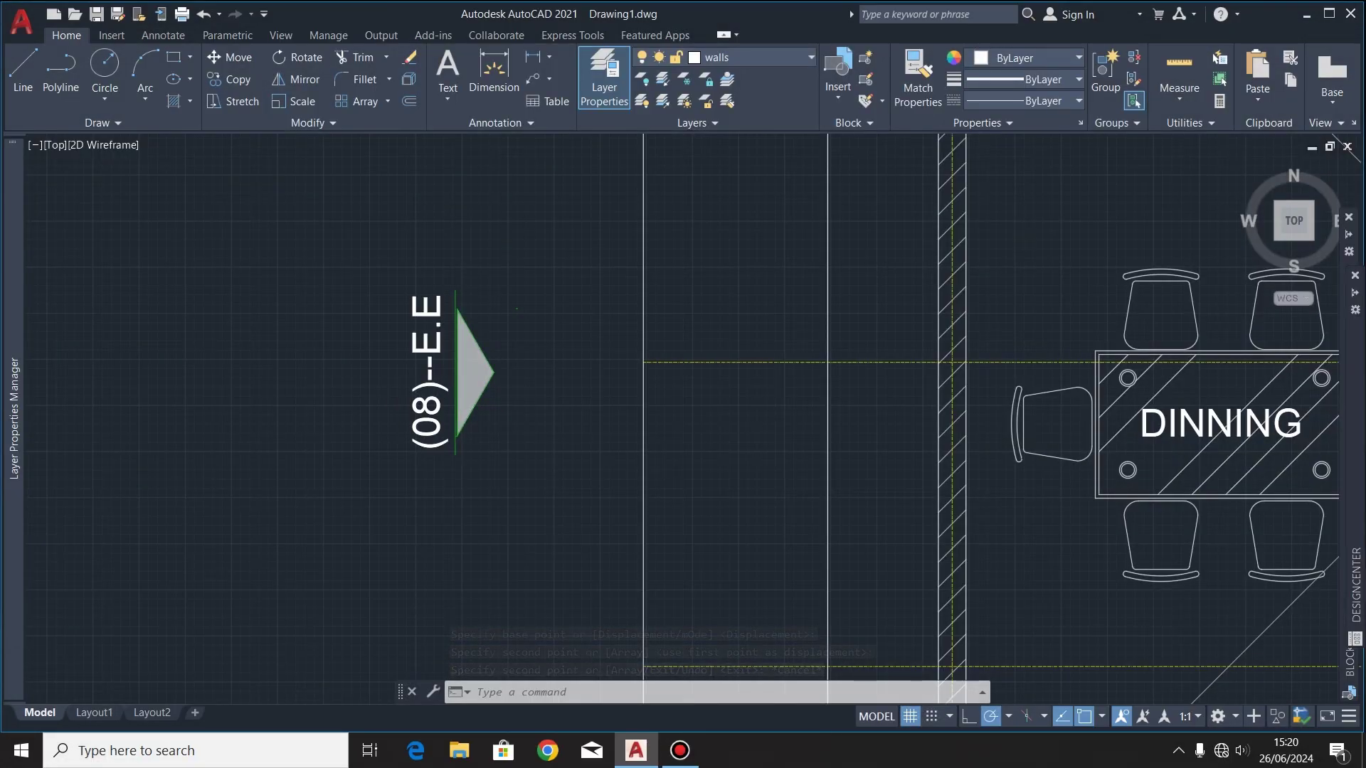
Step: Rotate the copied plan 90 degrees counterclockwise about its centre so that the (07)--W.E marker side is on top
scroll(427, 391, "down", 2)
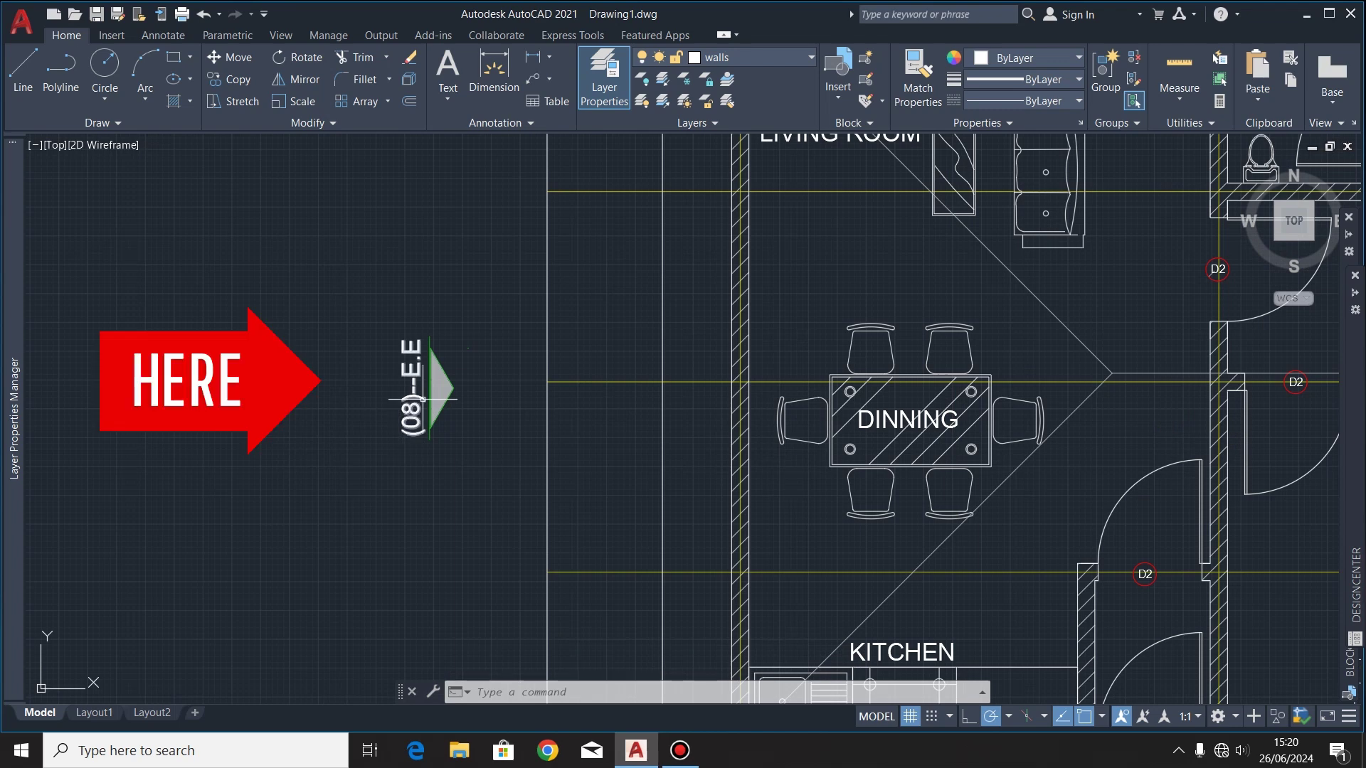
scroll(386, 407, "down", 2)
scroll(386, 407, "down", 2)
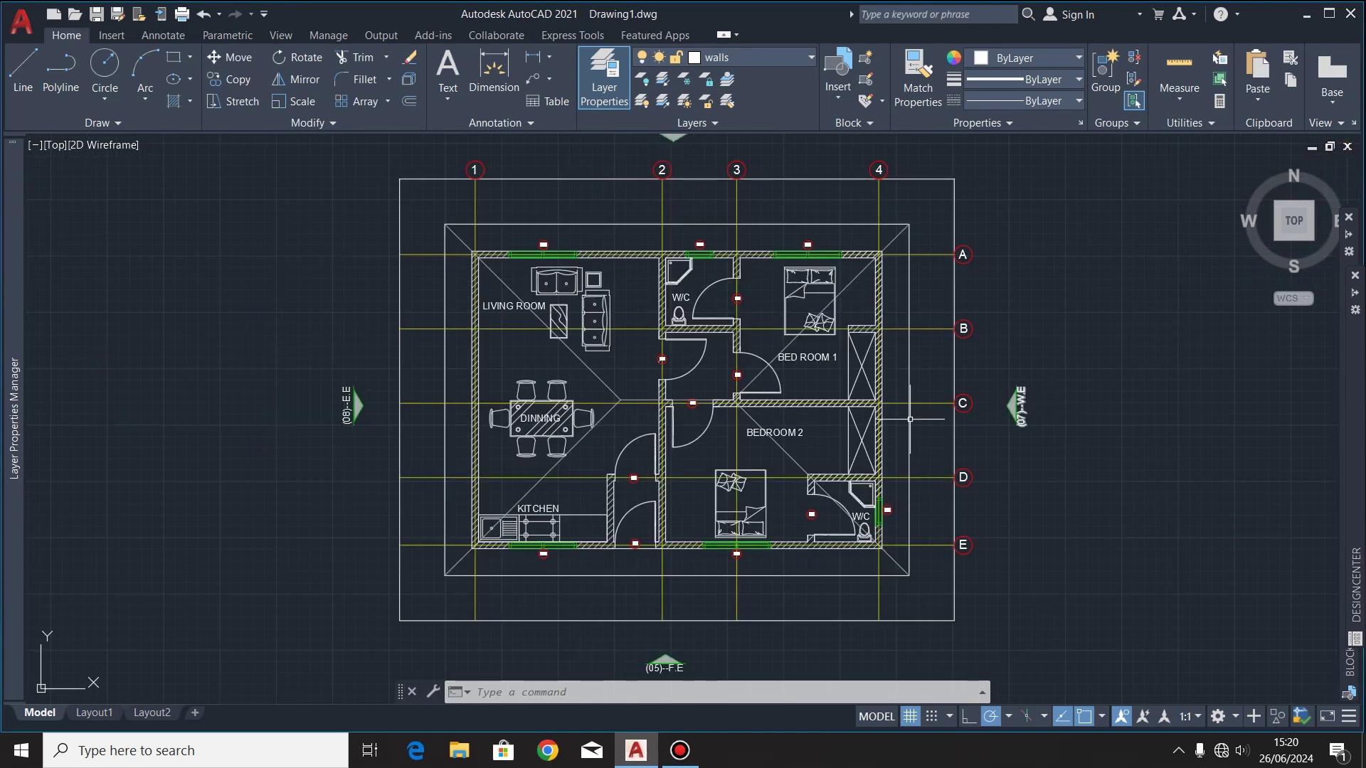
scroll(1047, 413, "up", 5)
scroll(1047, 413, "down", 5)
left_click(963, 200)
left_click(393, 640)
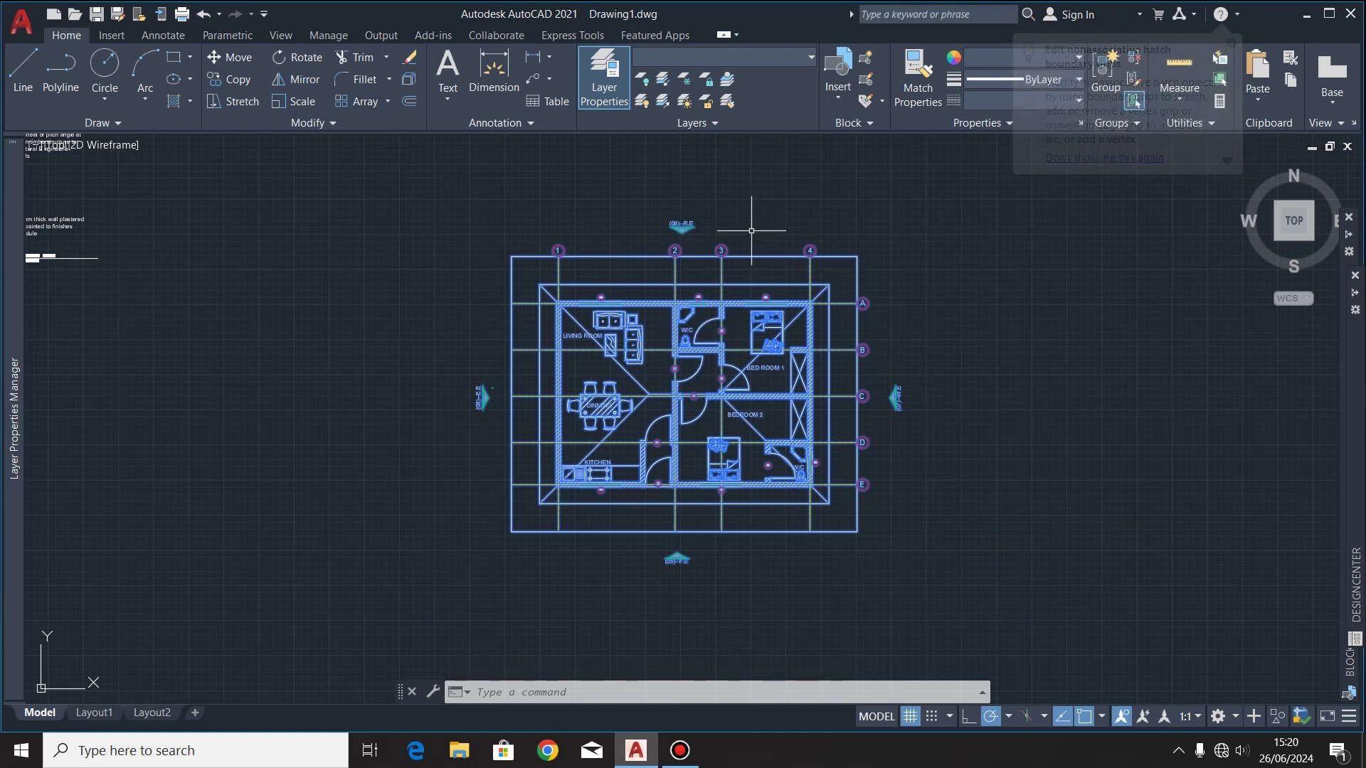
left_click(303, 58)
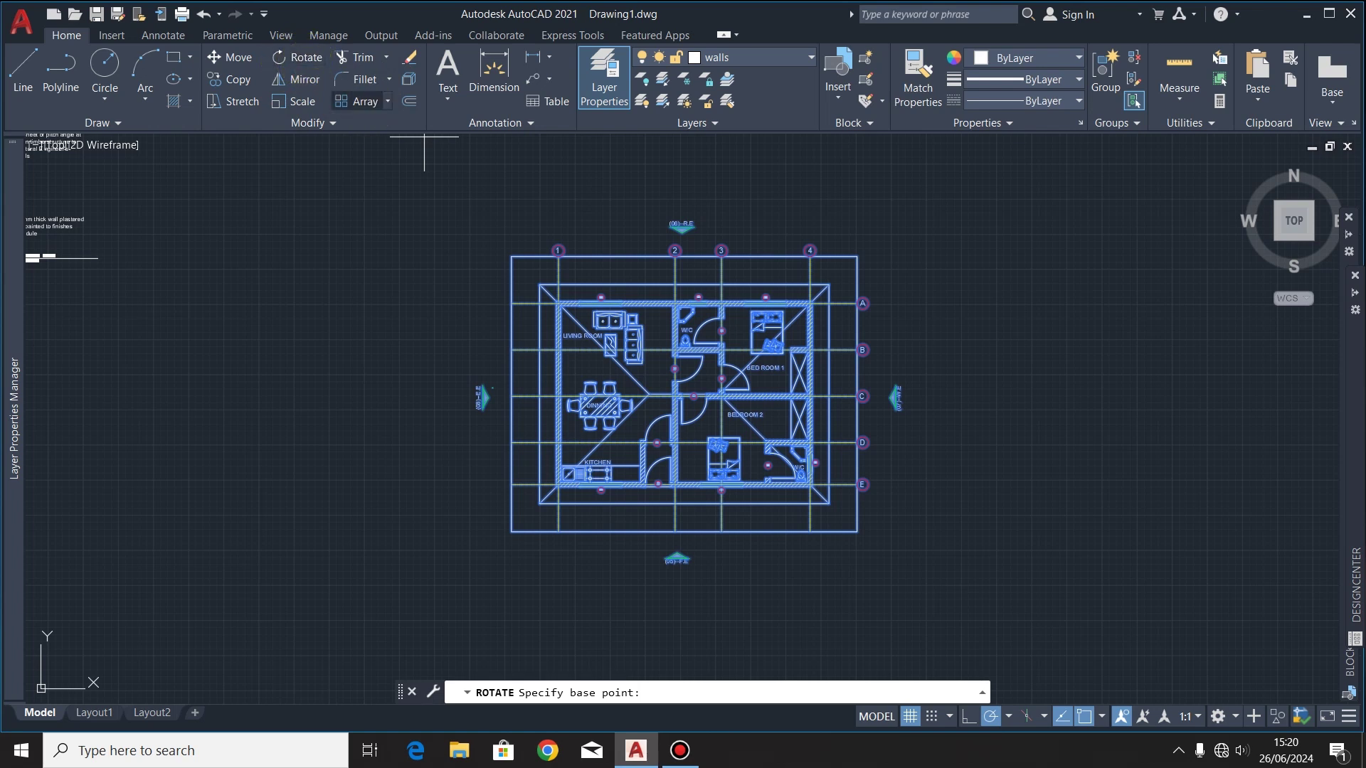
left_click(681, 396)
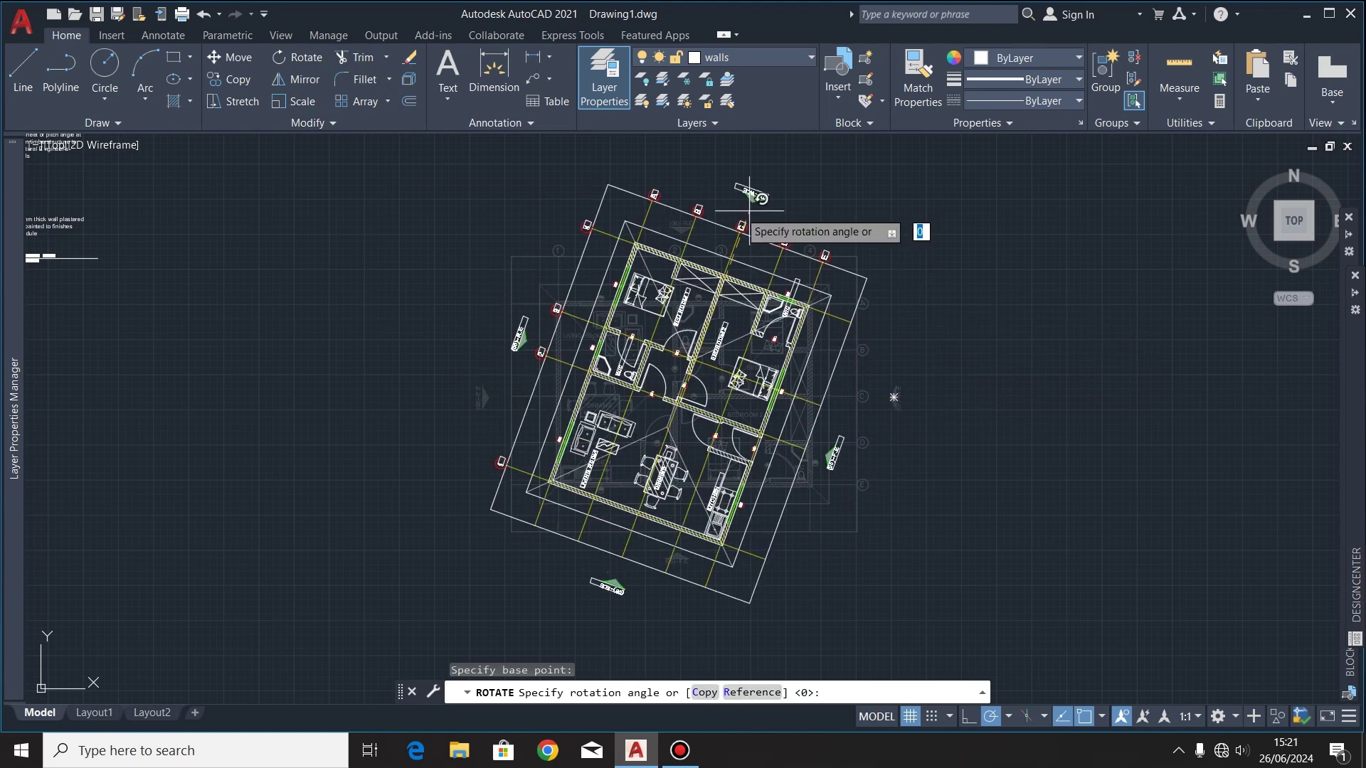
left_click(698, 165)
scroll(698, 165, "down", 3)
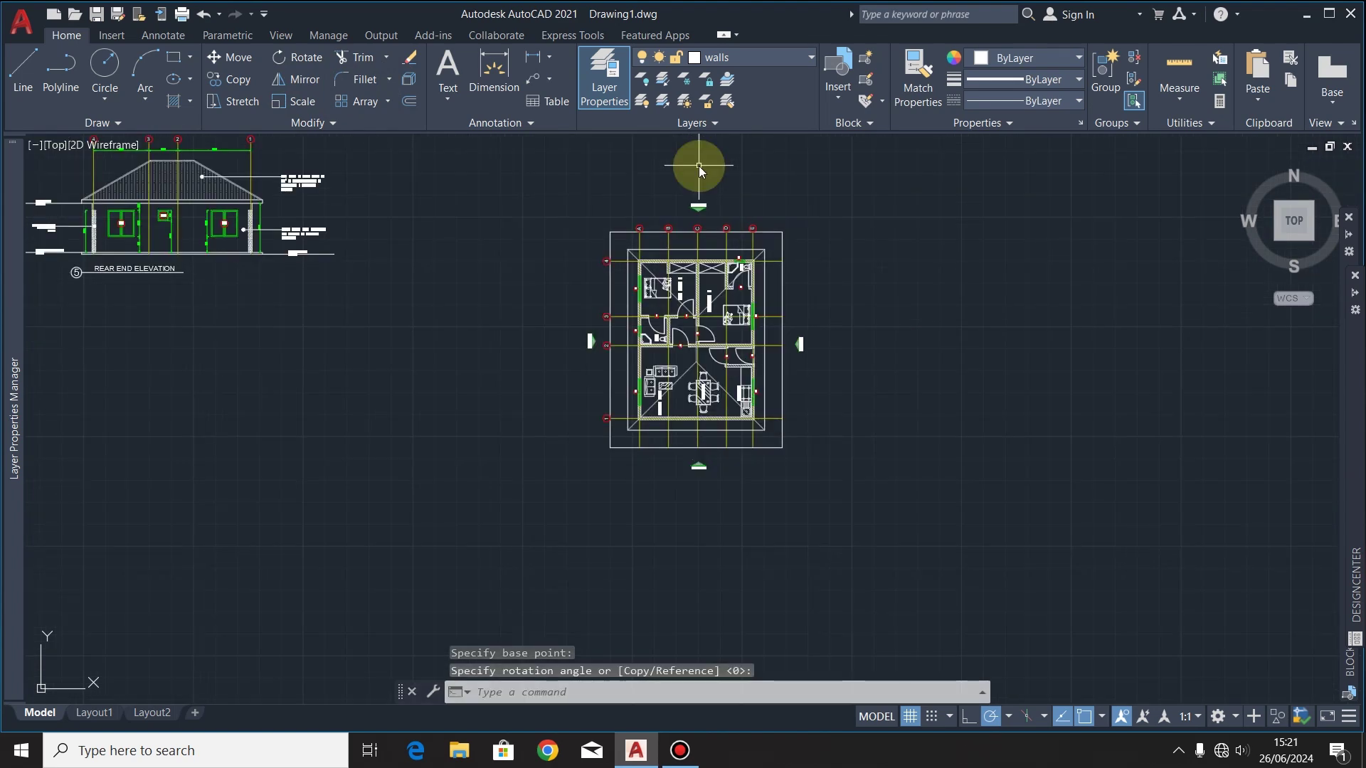
Step: Draw a horizontal line on the walls layer above the rotated plan, extending past both sides of the plan
scroll(670, 285, "up", 2)
left_click(23, 71)
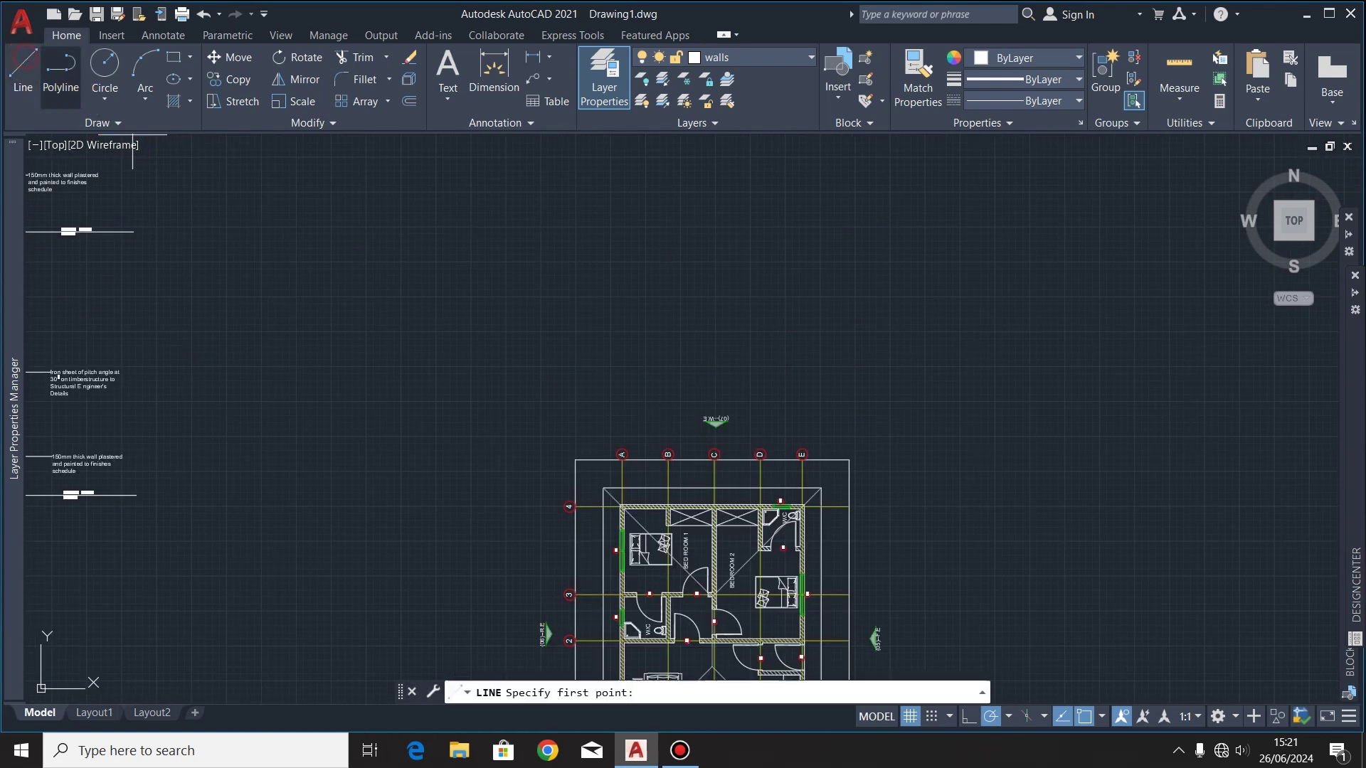
left_click(27, 93)
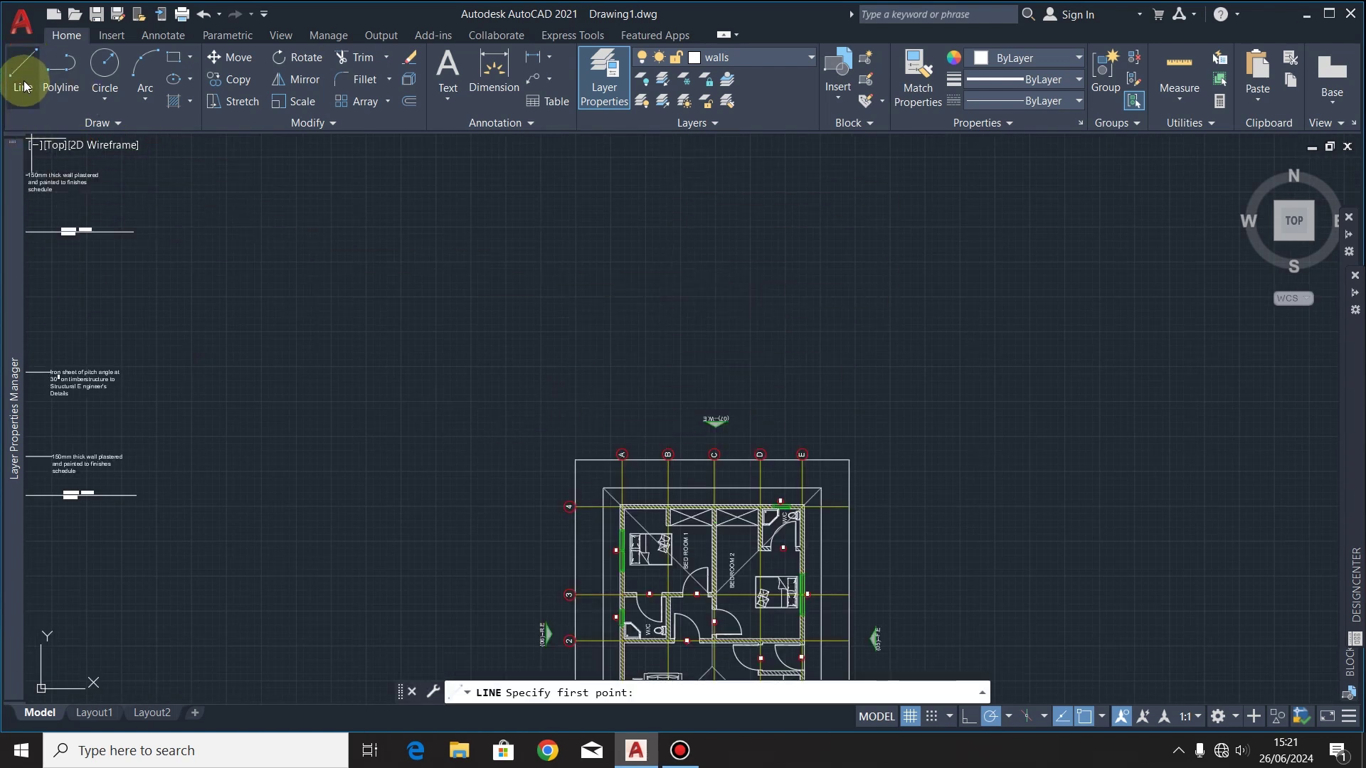
left_click(782, 58)
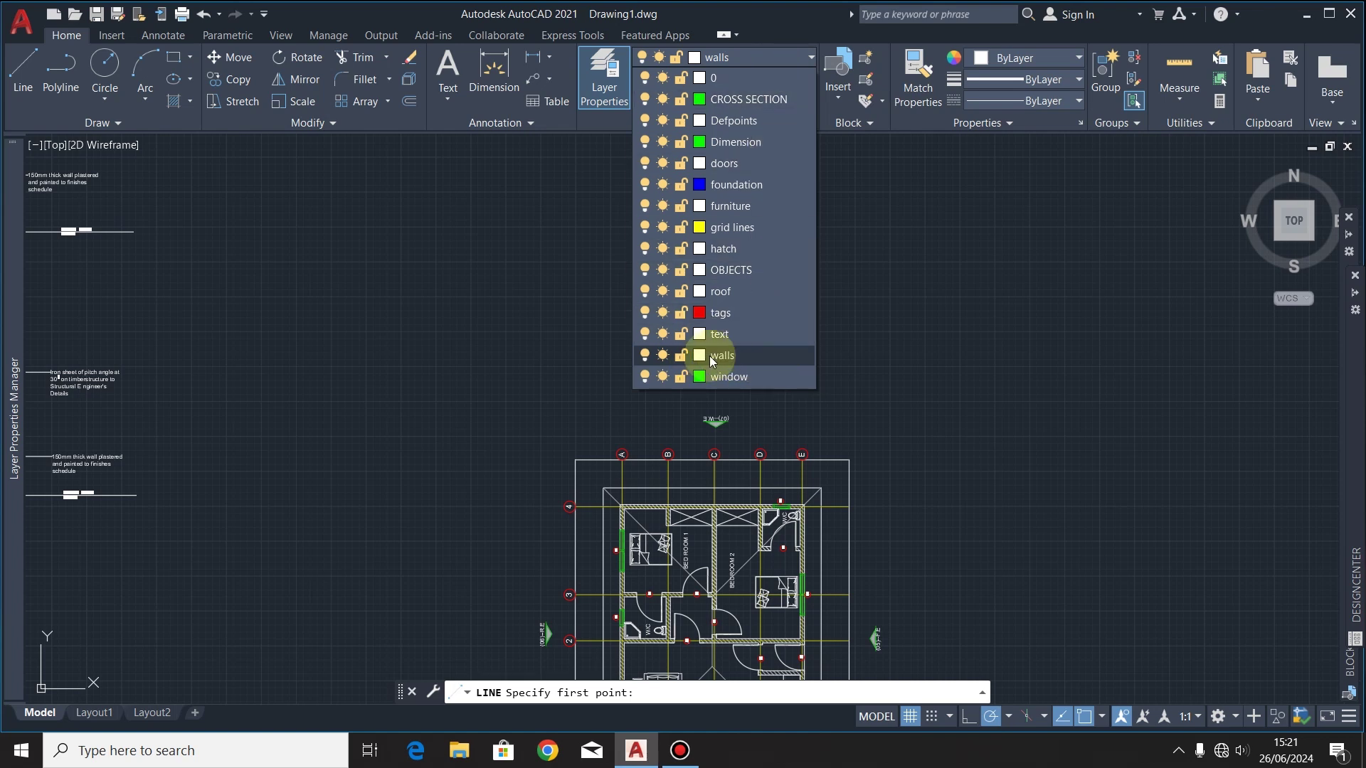
left_click(487, 387)
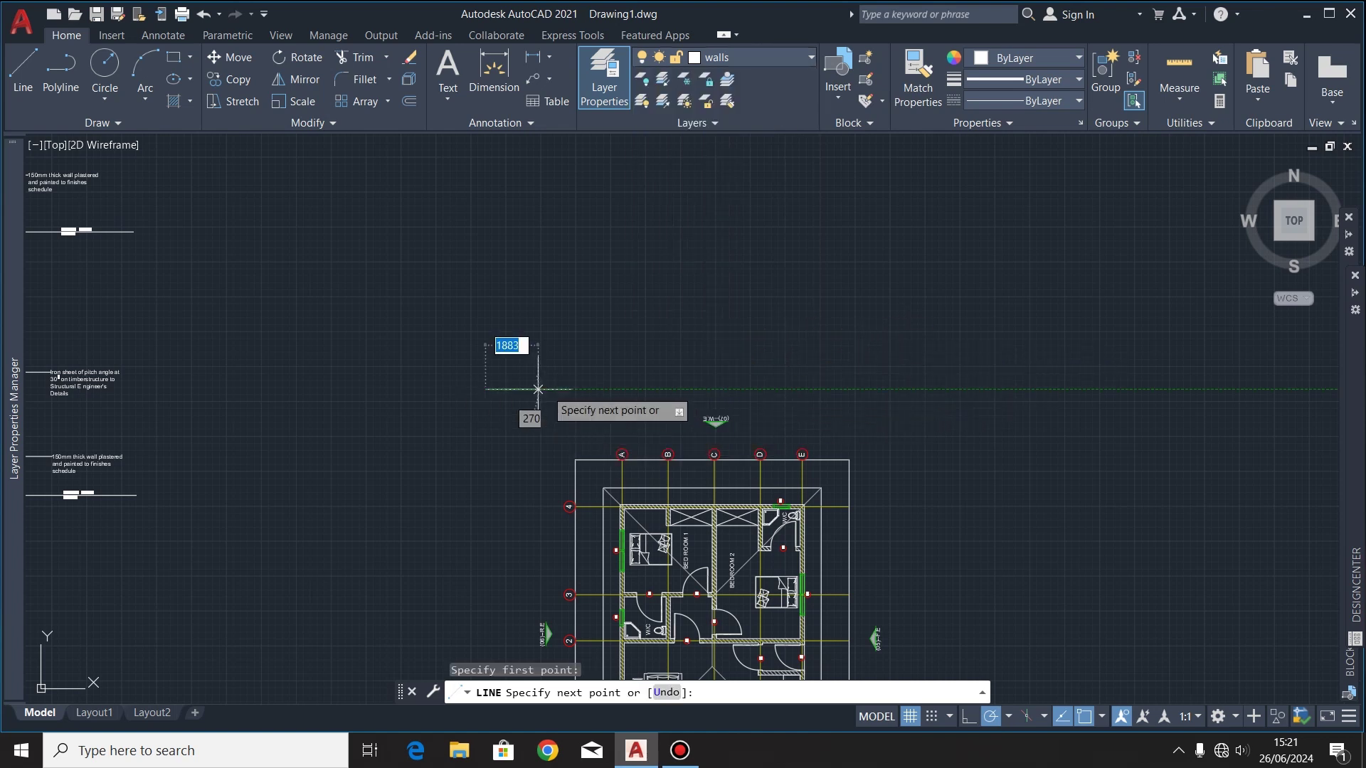
left_click(972, 389)
key("Escape")
Step: Offset the horizontal line upward by 100
left_click(797, 366)
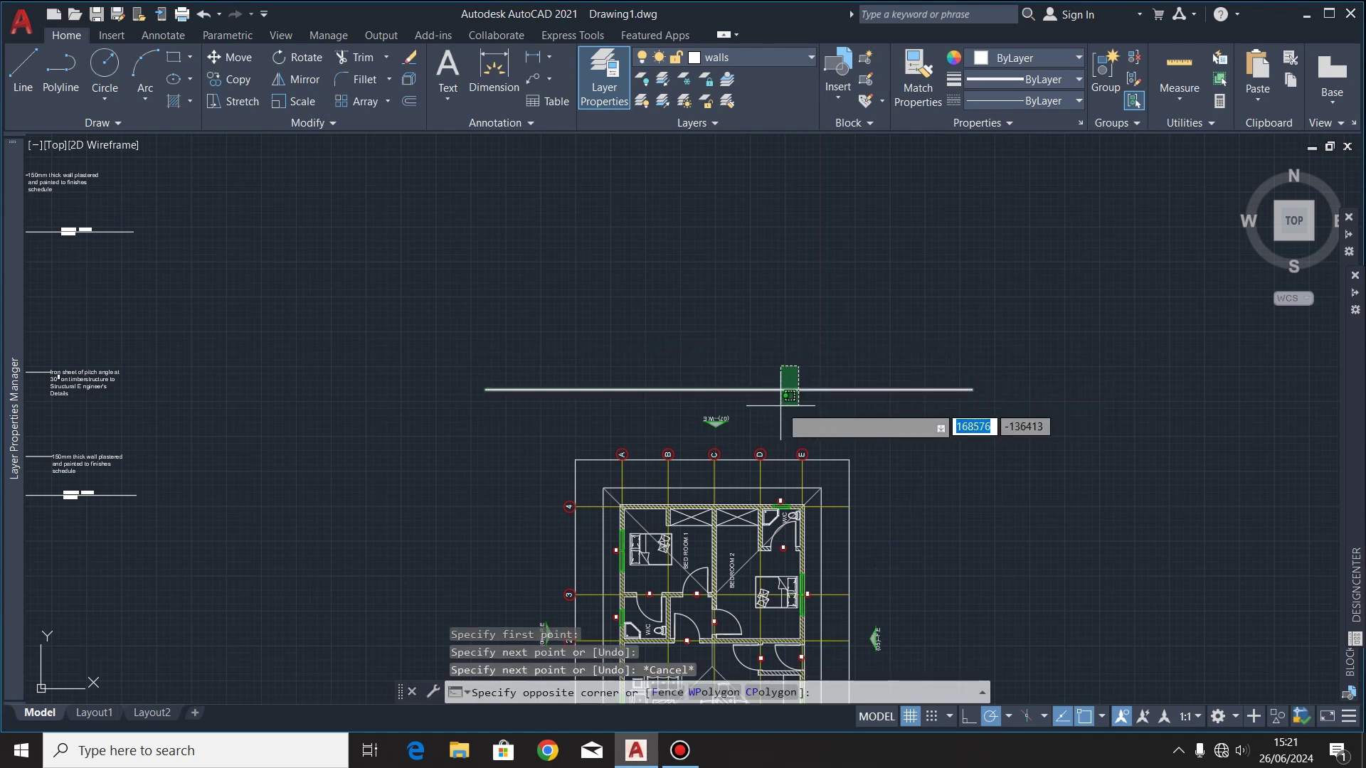
left_click(784, 419)
left_click(410, 102)
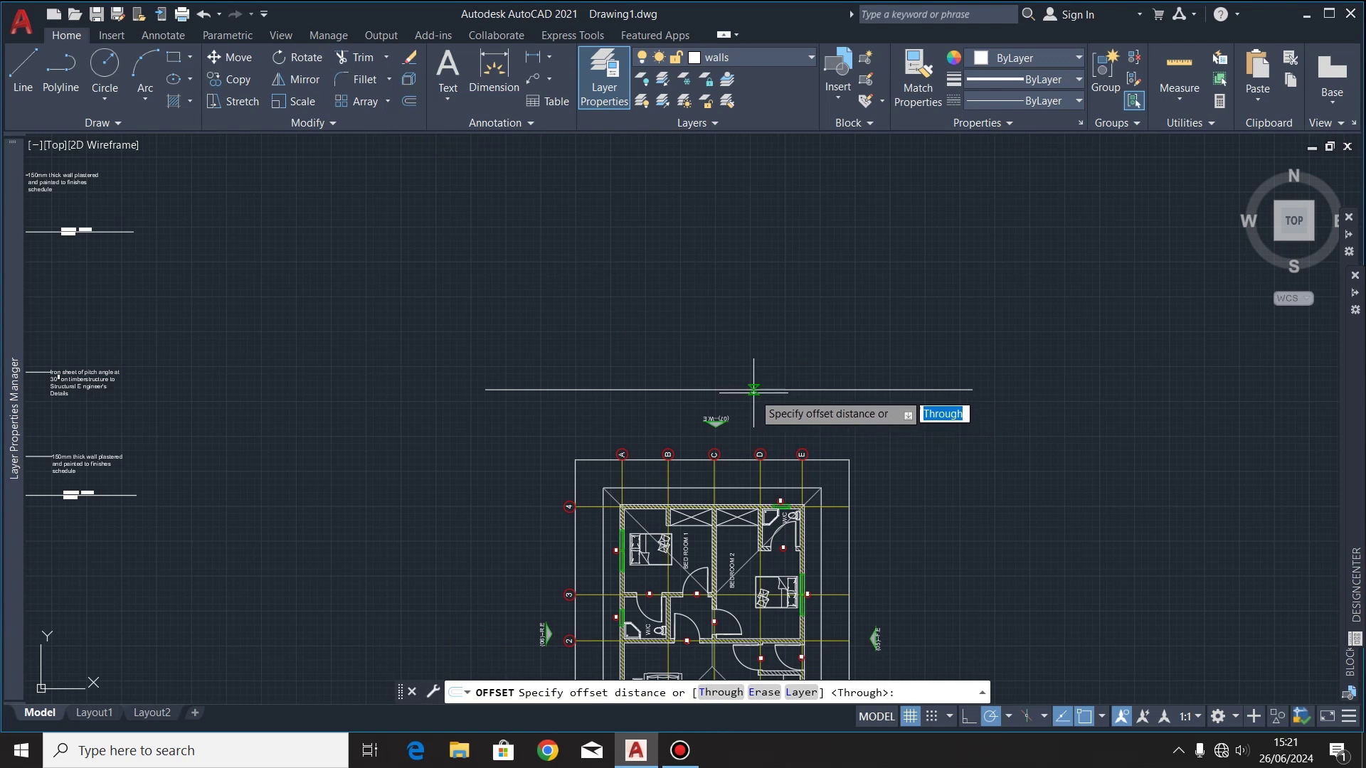
left_click(728, 389)
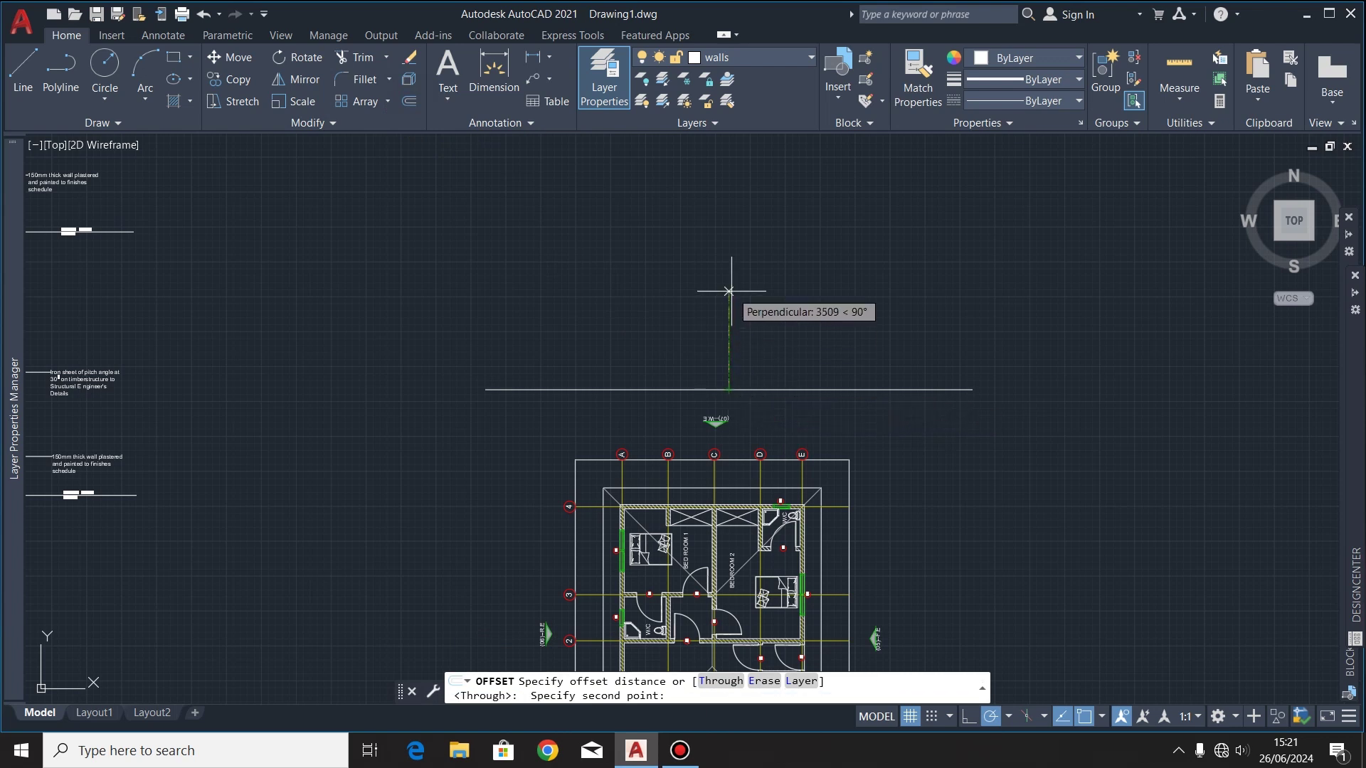
type("100")
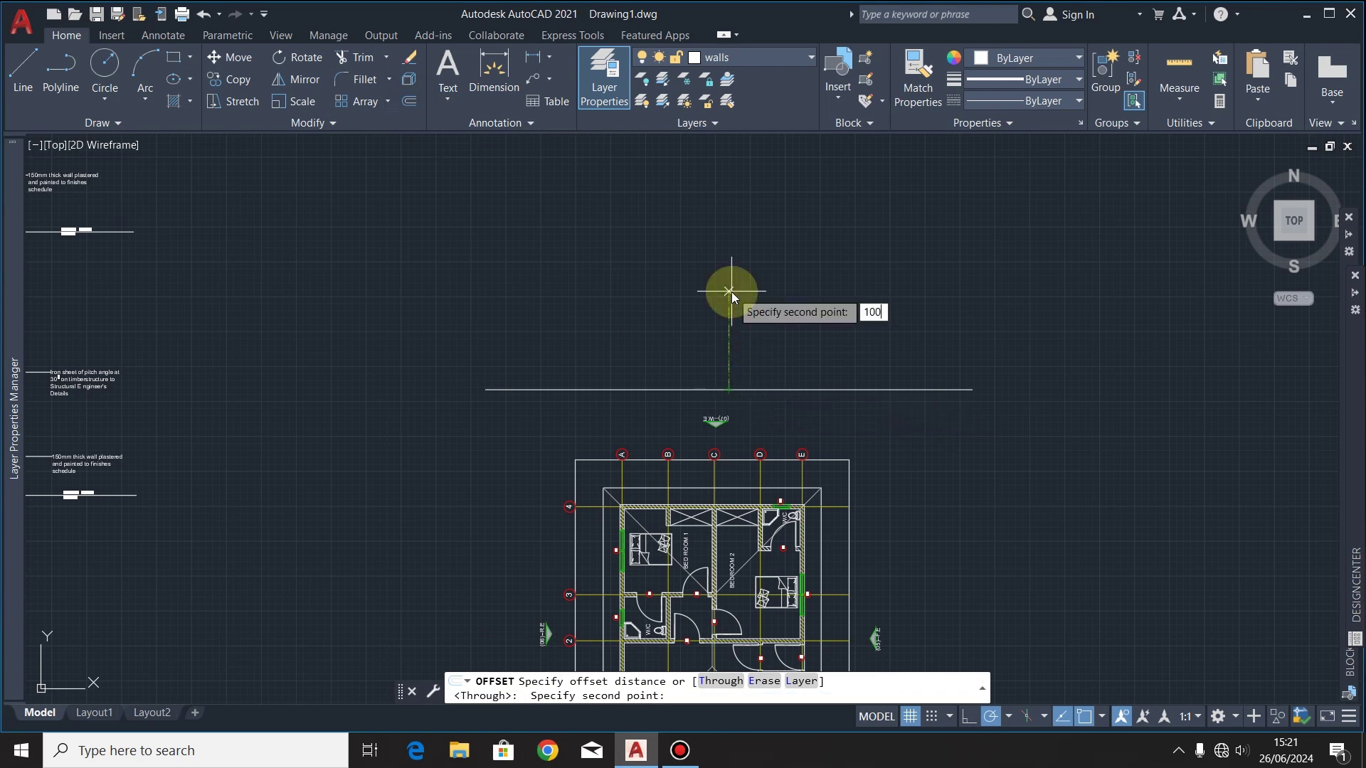
key("Return")
left_click(730, 389)
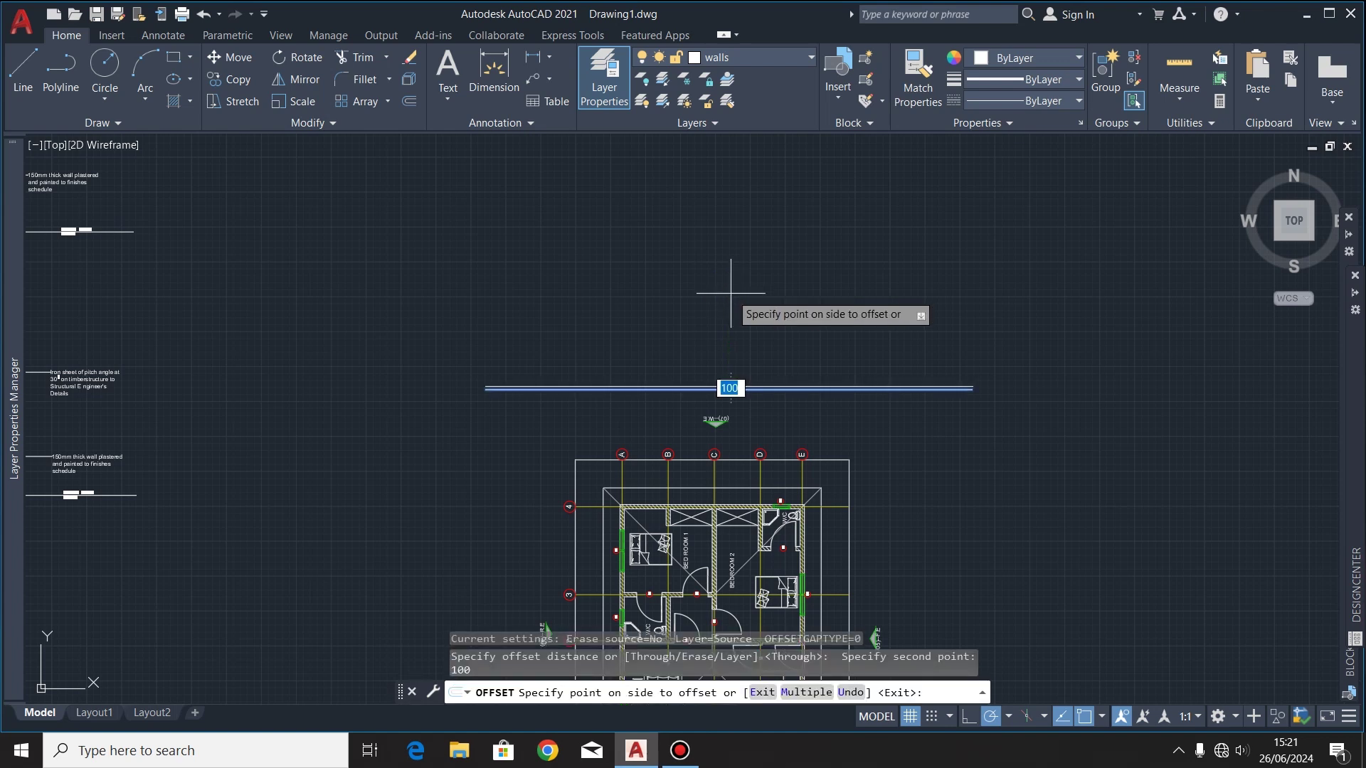
left_click(730, 293)
scroll(715, 387, "up", 4)
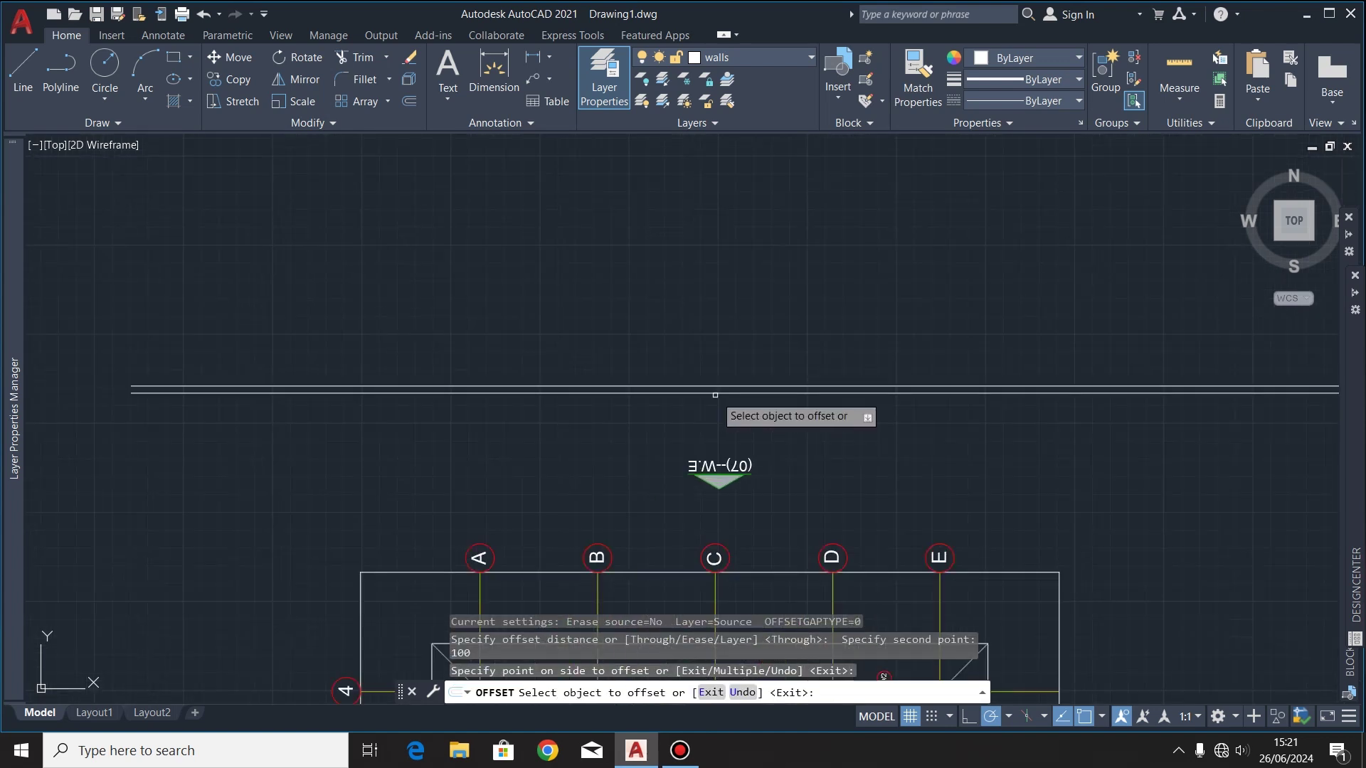
Step: Offset the upper of the two closely spaced horizontal lines upward by 3000
left_click(714, 387)
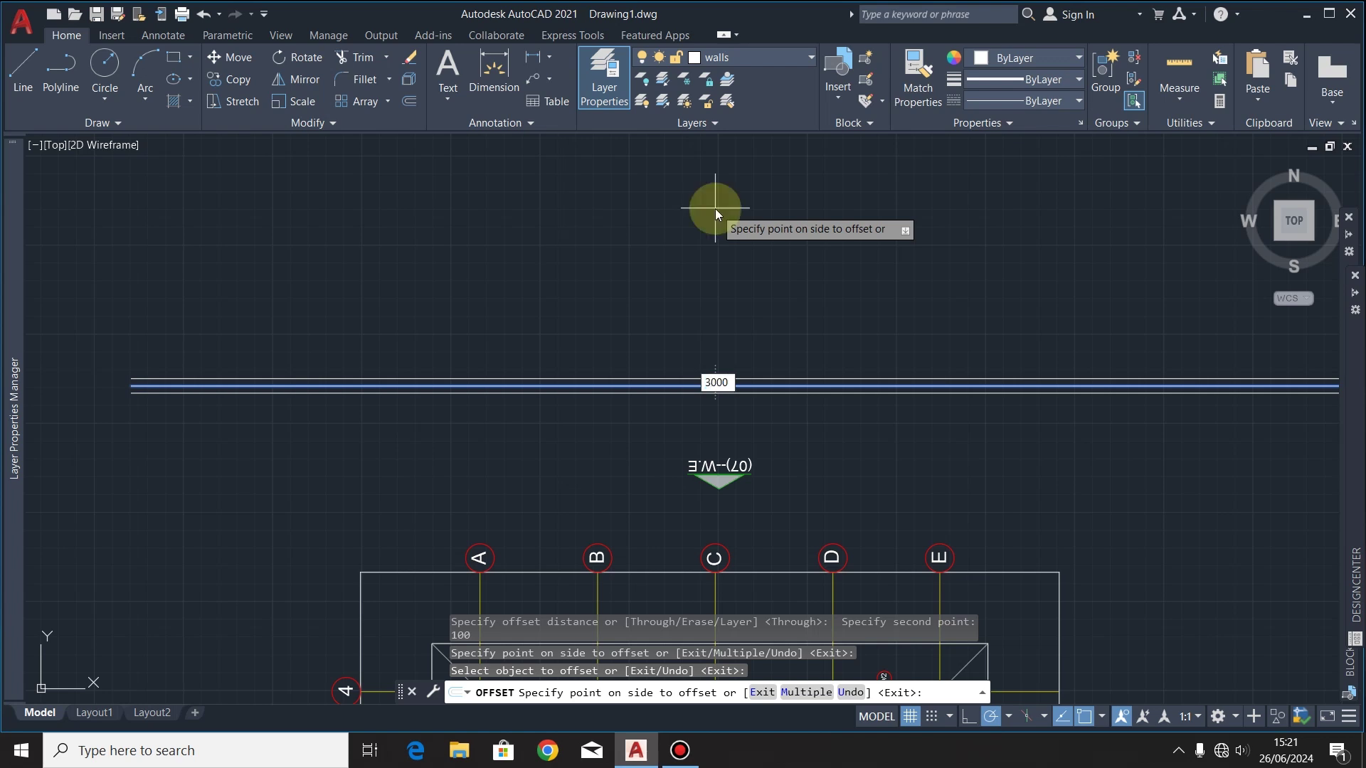
key("Return")
scroll(534, 255, "down", 5)
key("Escape")
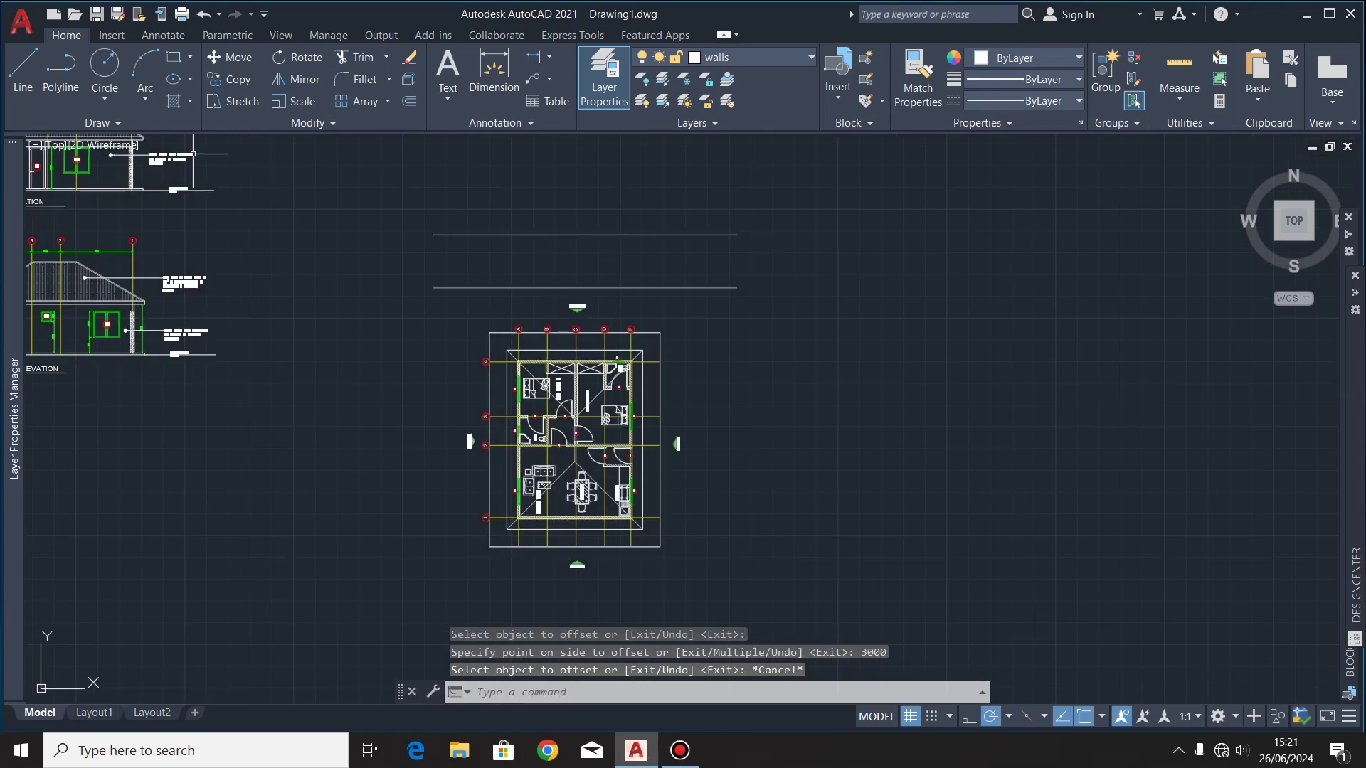
Step: Draw a vertical projection line from the lower roof corner on the grid A side up past all the horizontal lines
left_click(22, 67)
scroll(510, 525, "up", 5)
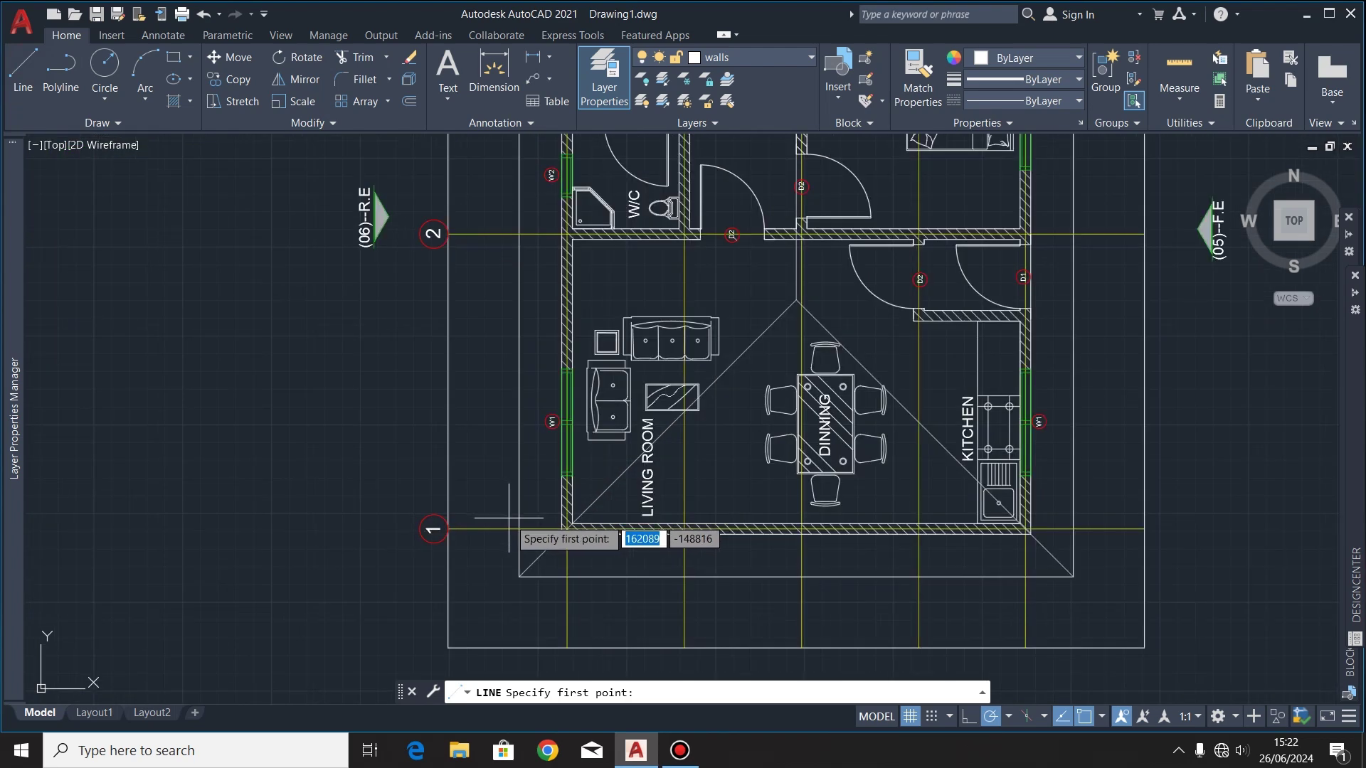
scroll(533, 626, "up", 3)
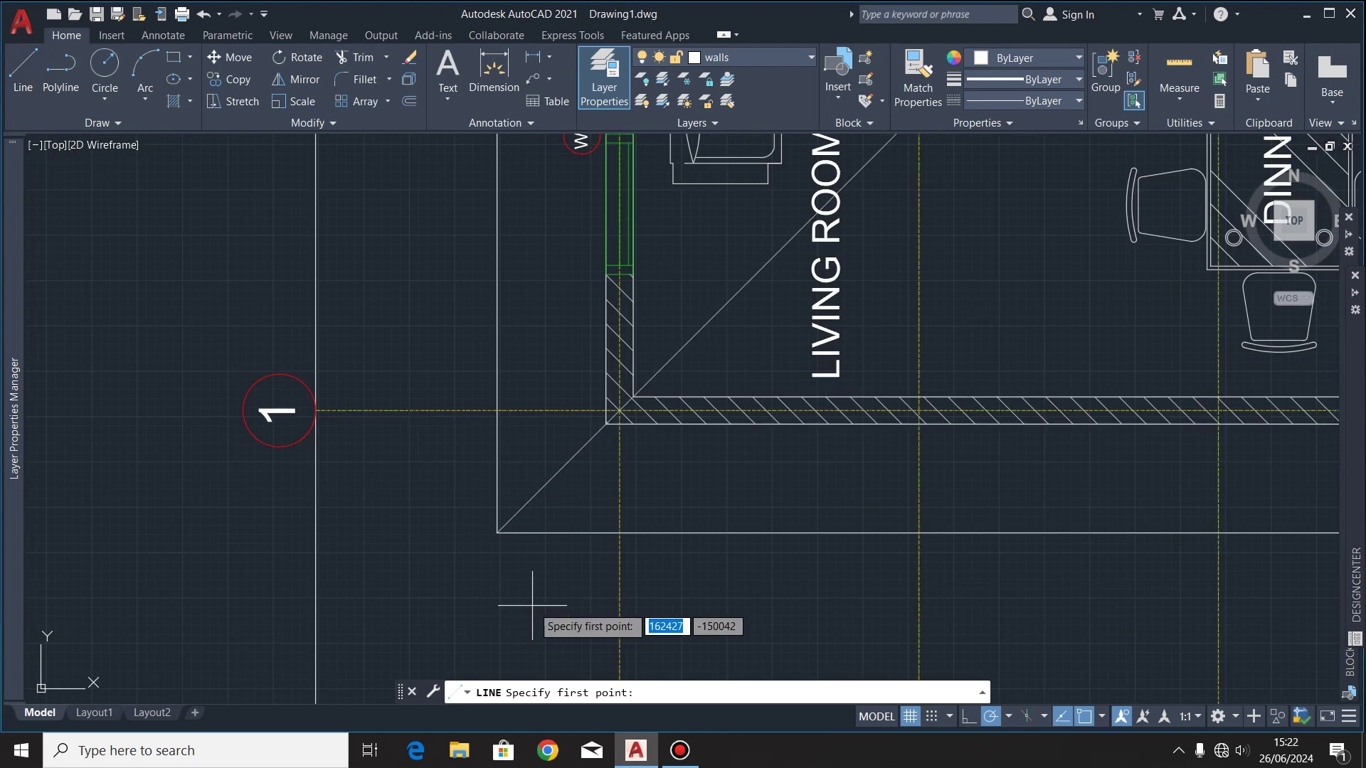
left_click(498, 532)
scroll(491, 512, "down", 5)
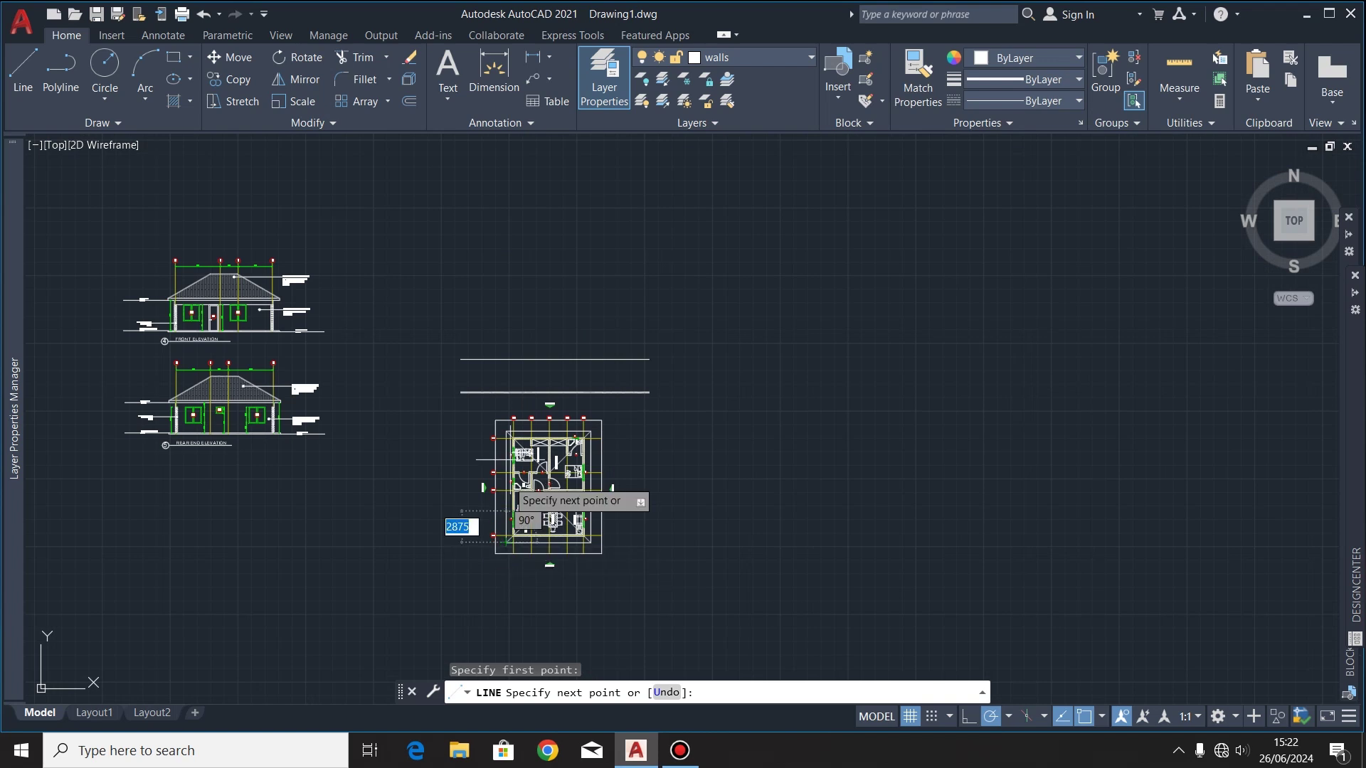
scroll(506, 407, "up", 5)
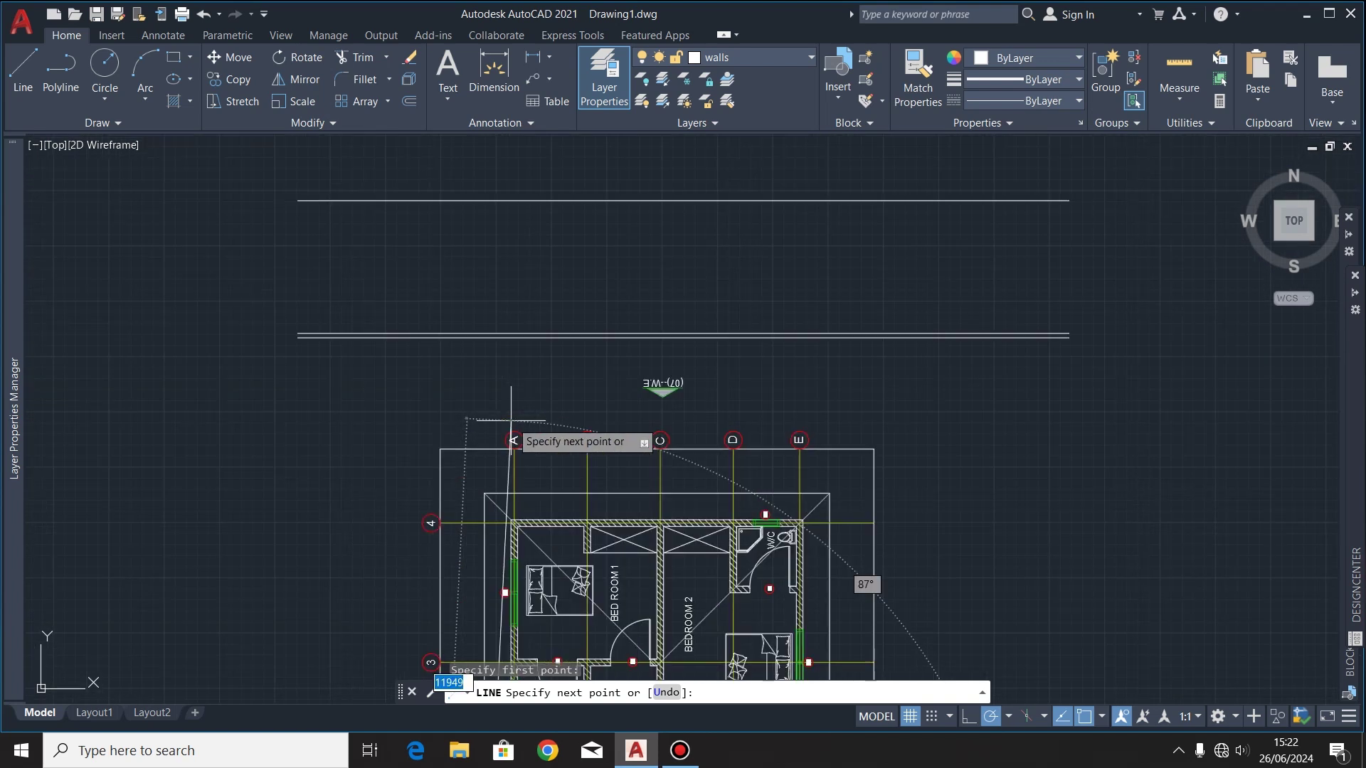
left_click(484, 149)
key("Escape")
Step: Copy the vertical projection line from the roof corner to the outer wall corner at grids A and 1
left_click(522, 266)
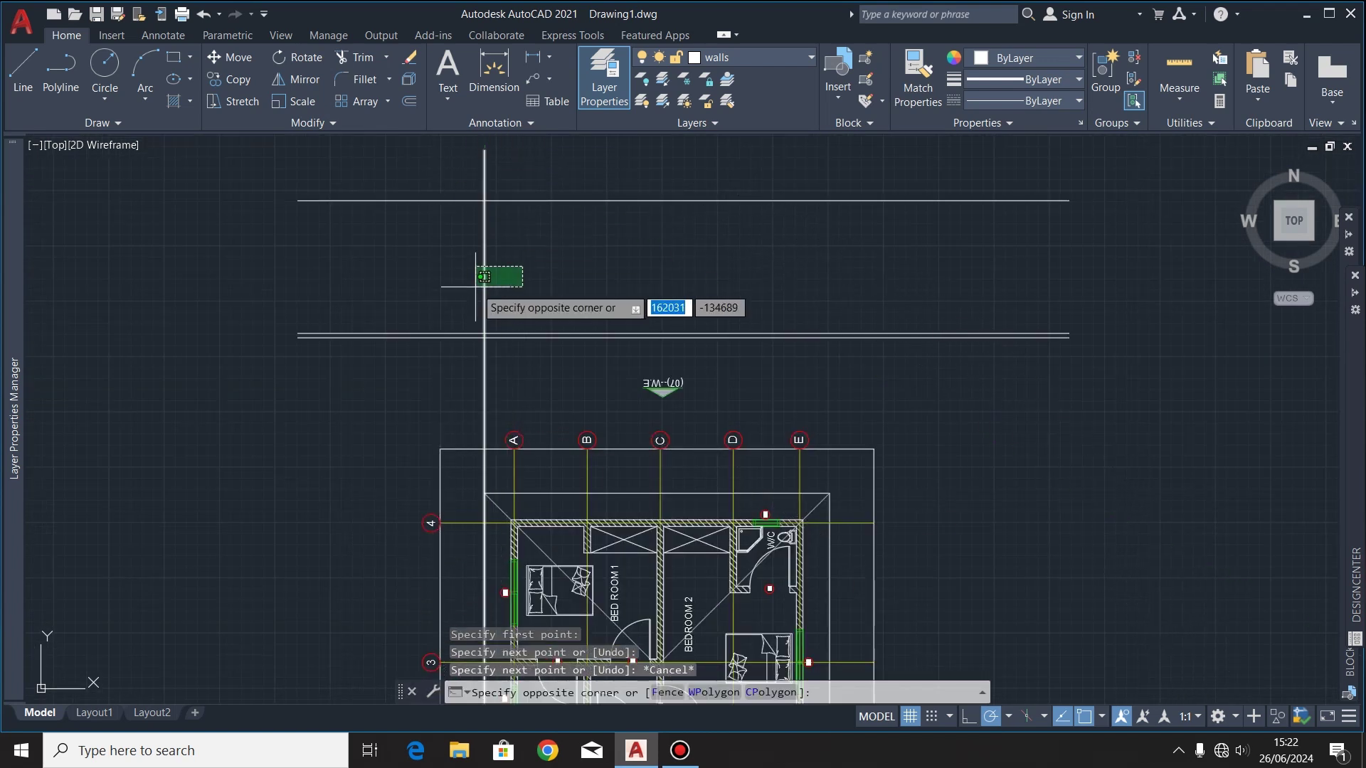
left_click(460, 290)
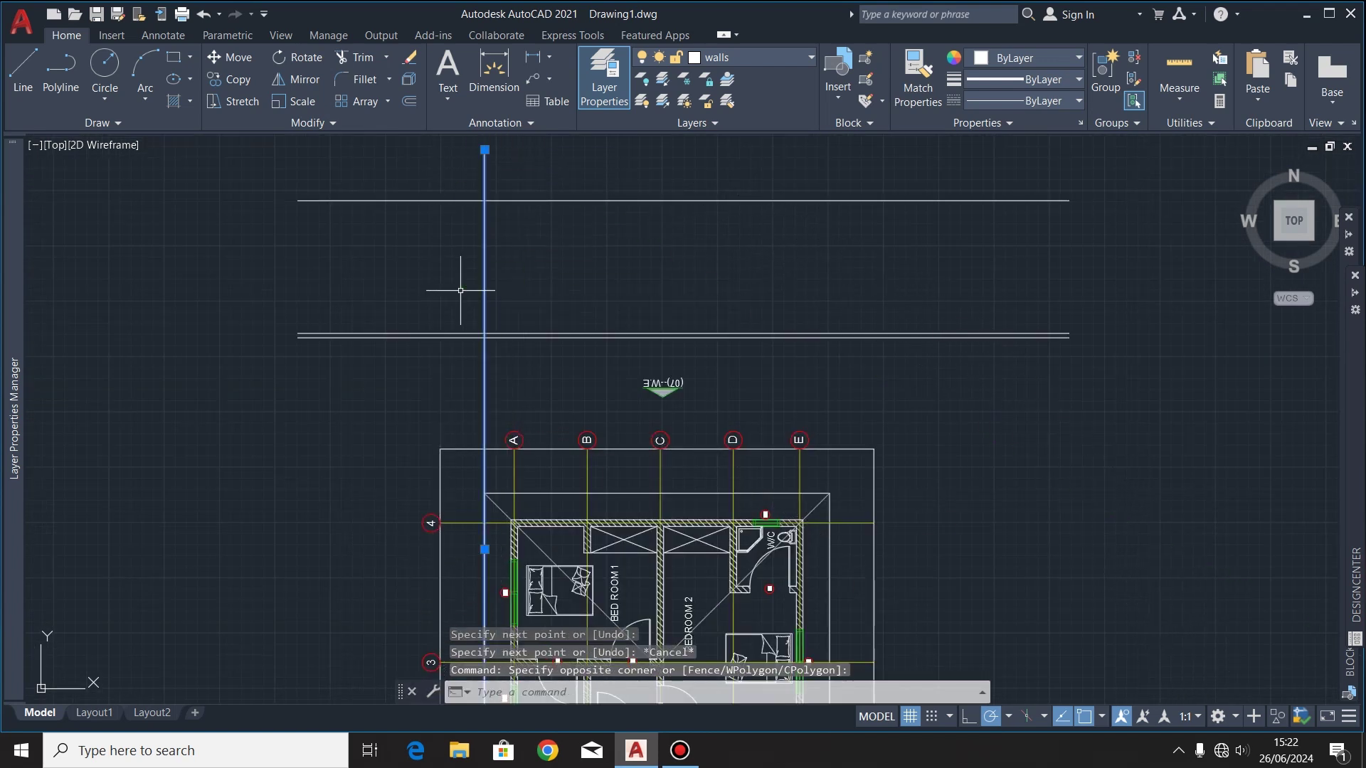
left_click(237, 81)
scroll(579, 387, "down", 3)
scroll(441, 391, "up", 8)
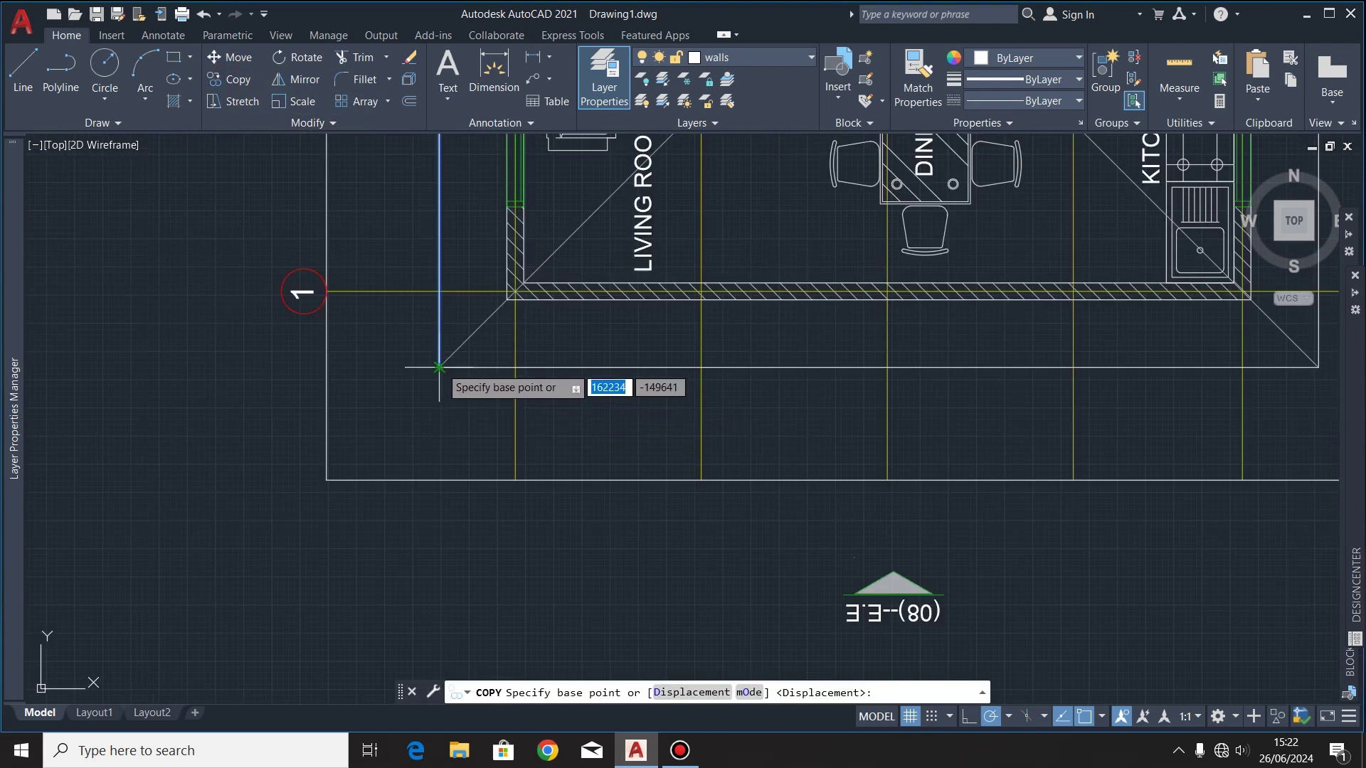
left_click(439, 367)
scroll(507, 296, "up", 8)
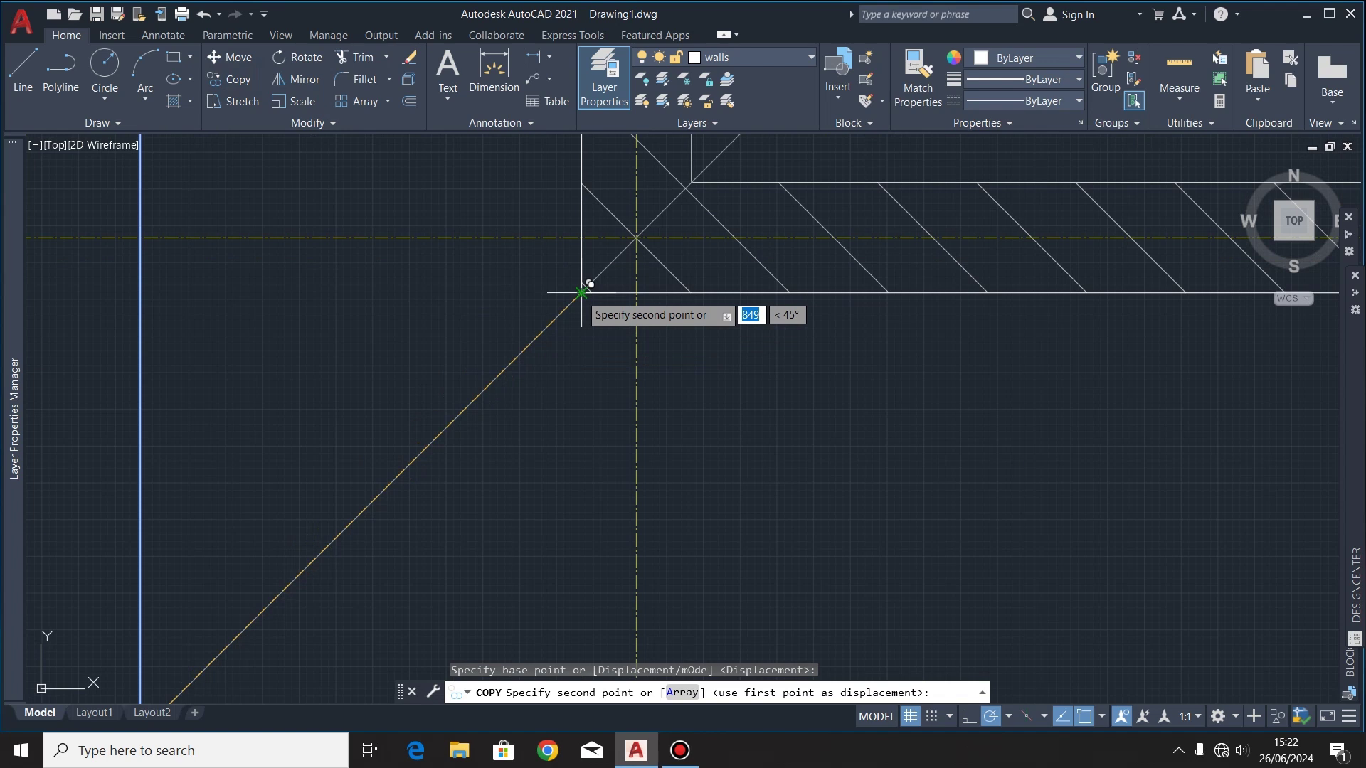
left_click(581, 292)
Step: Place two more copies of the projection line at the outer wall corner and the roof corner on the grid E side
scroll(512, 306, "down", 4)
scroll(760, 334, "up", 5)
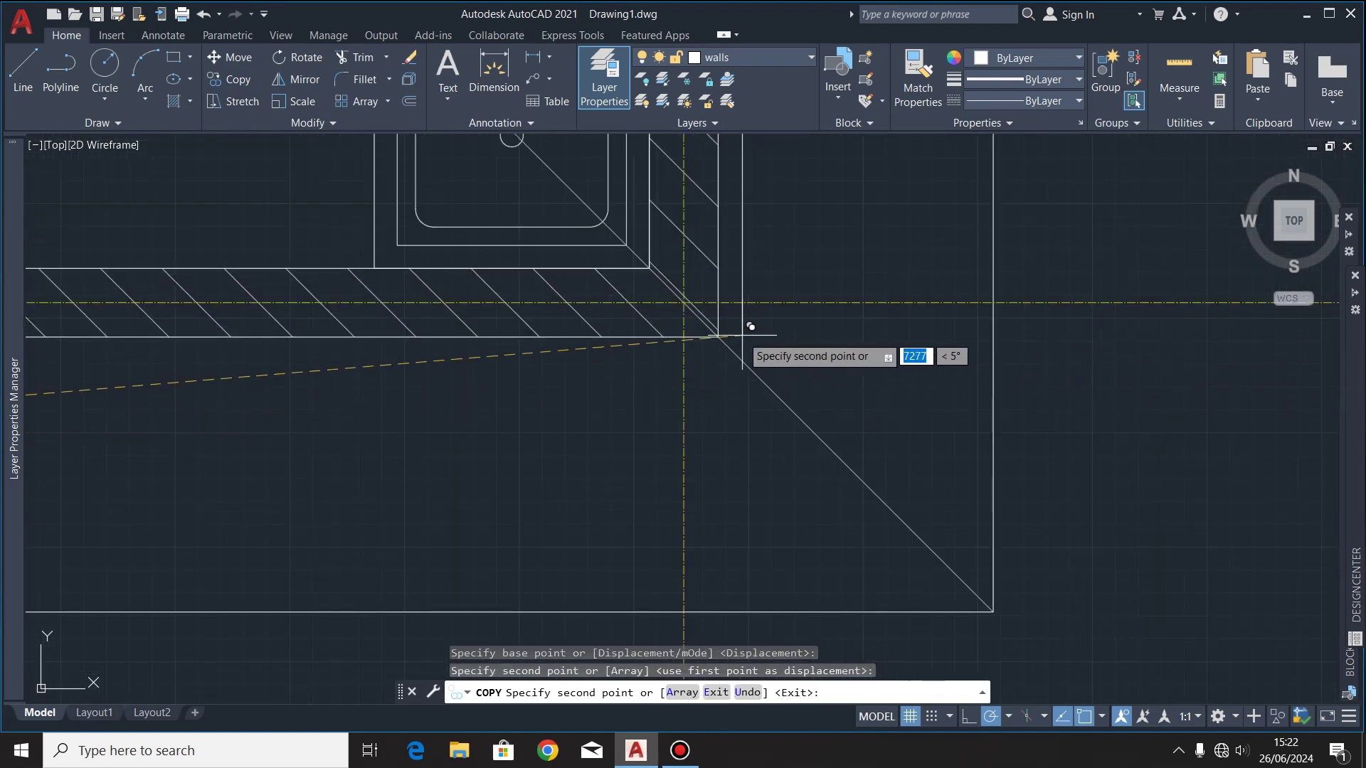
left_click(719, 335)
left_click(1014, 612)
scroll(787, 579, "down", 6)
scroll(803, 562, "up", 4)
key("Escape")
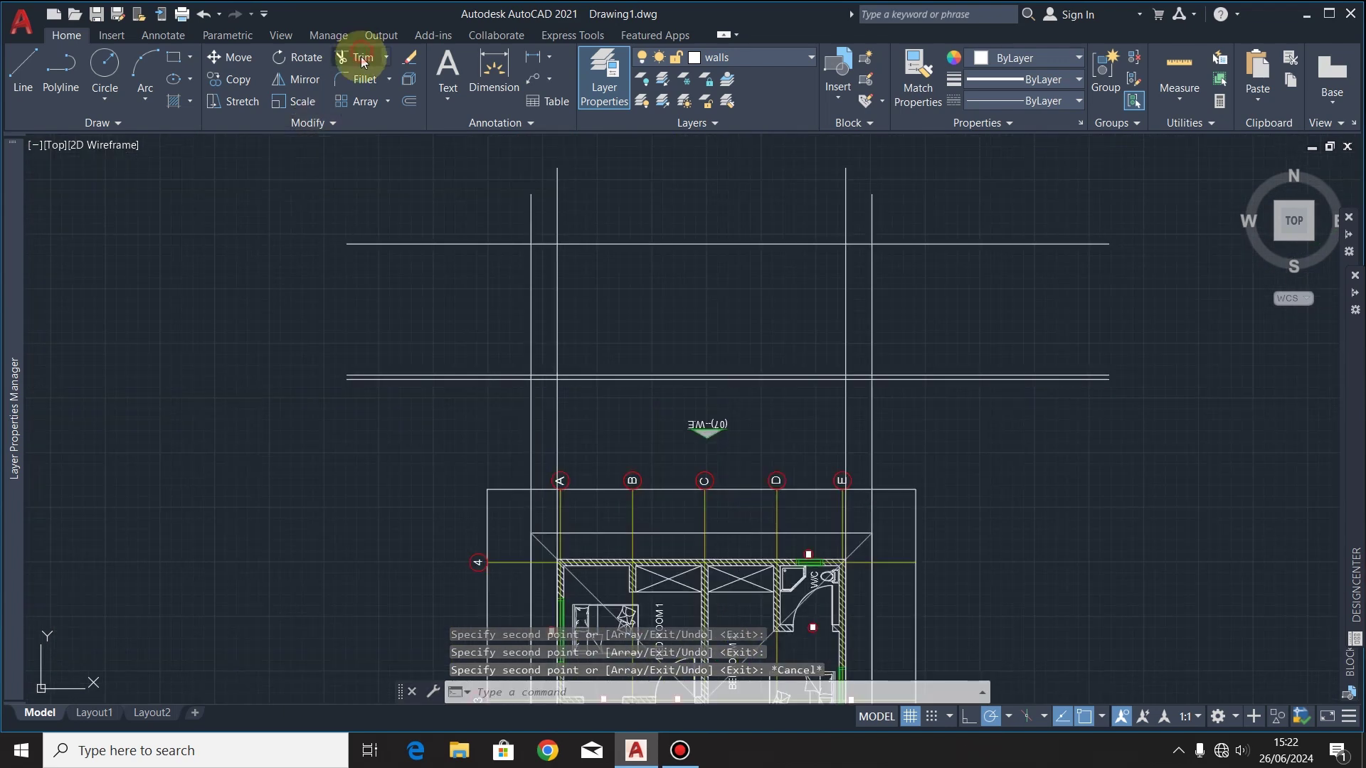
Step: Trim the ends of the three horizontal lines that extend beyond the two outer projection lines
left_click(363, 57)
left_click_drag(457, 417, 457, 199)
left_click_drag(991, 426, 976, 208)
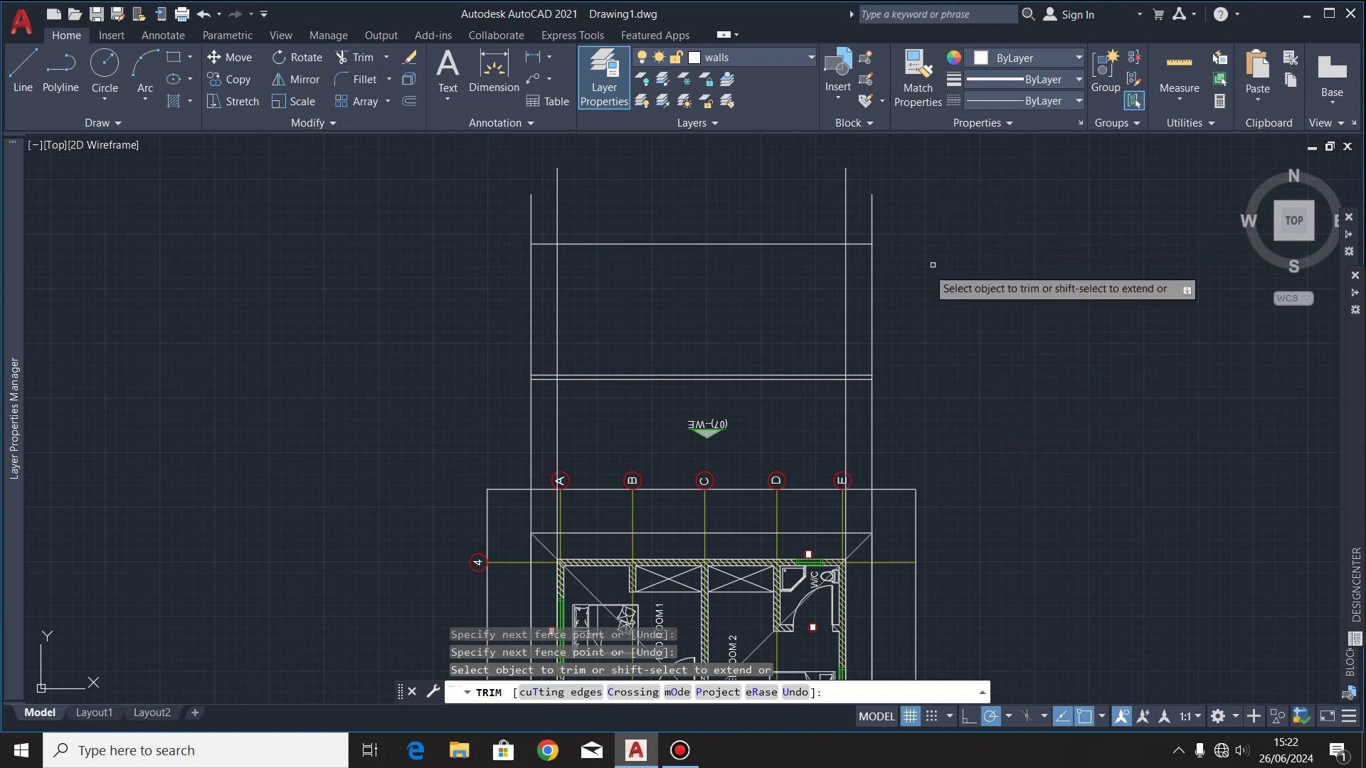
scroll(912, 248, "up", 2)
key("Escape")
Step: Offset the uppermost horizontal line 200 downward to form the roof's fascia band
left_click(594, 201)
left_click(559, 269)
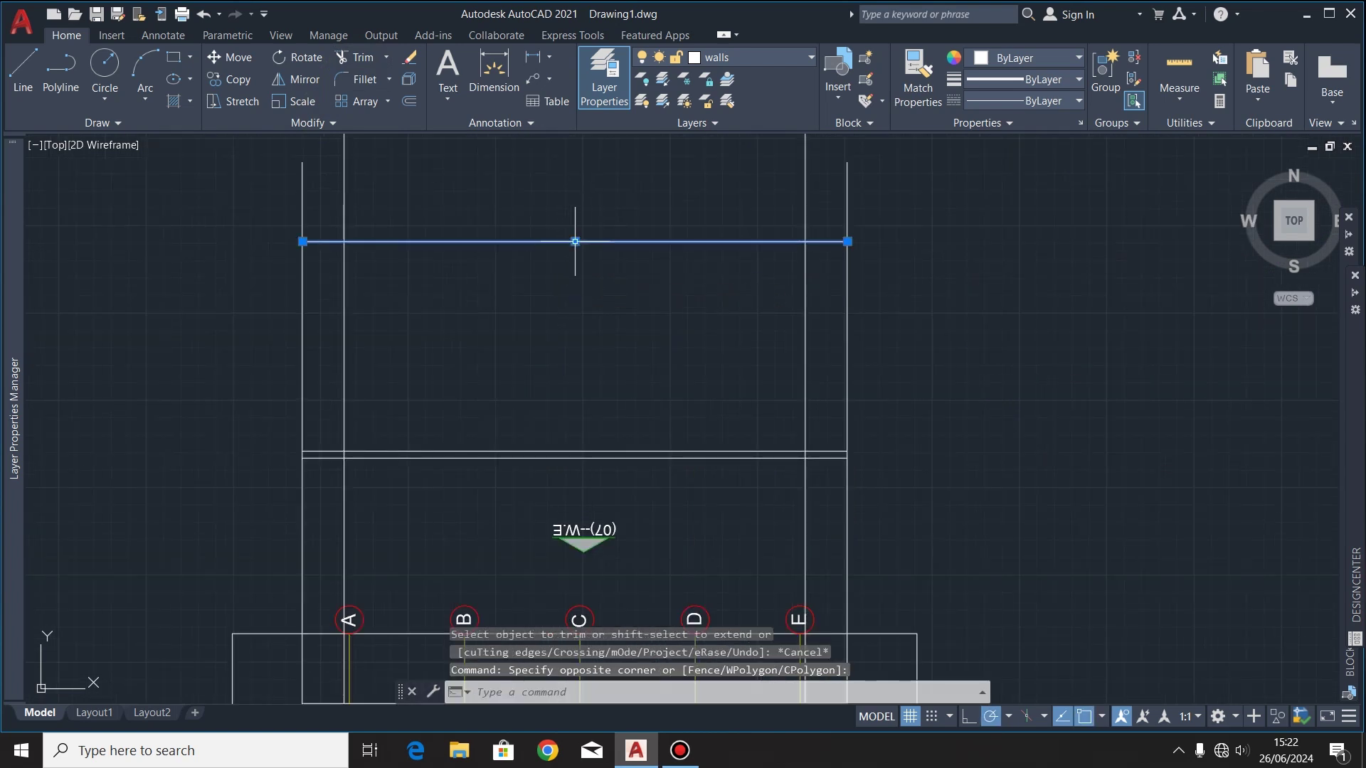
left_click(408, 100)
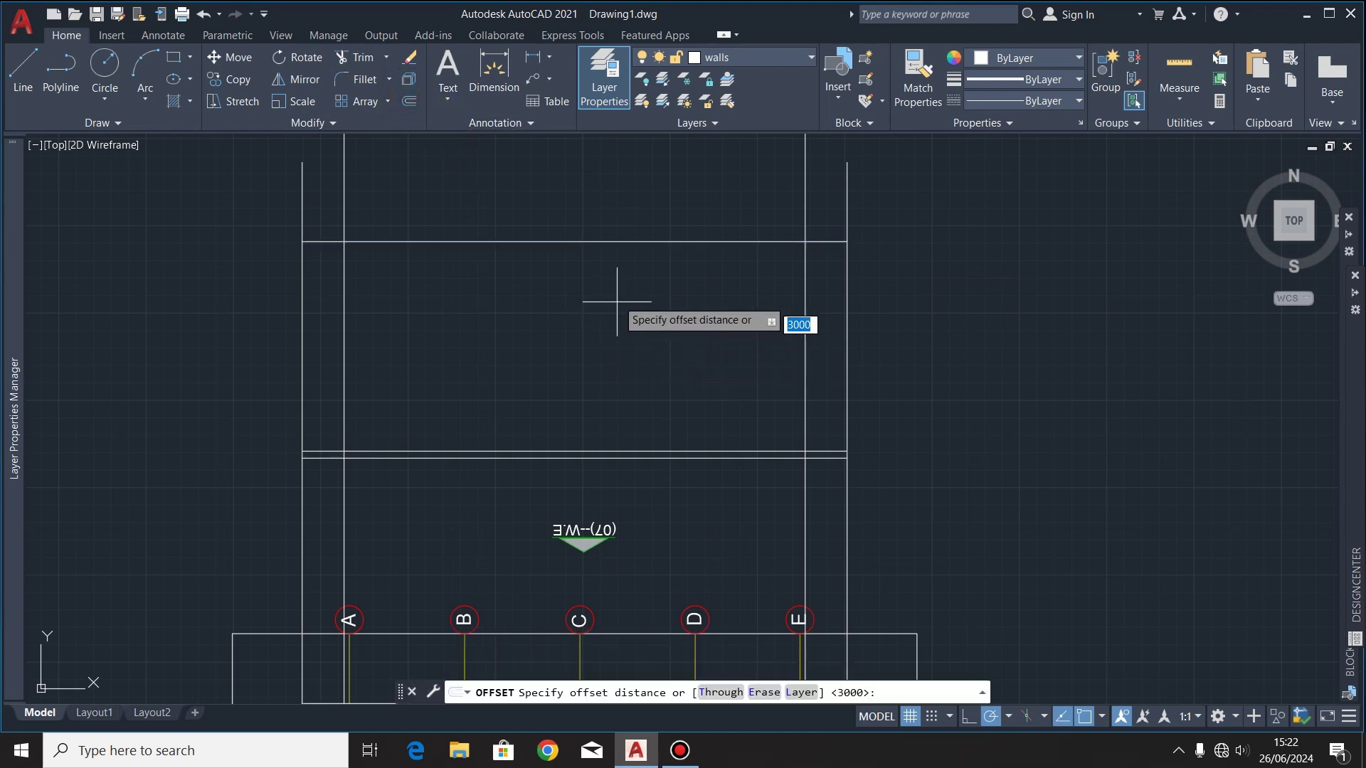
left_click(575, 242)
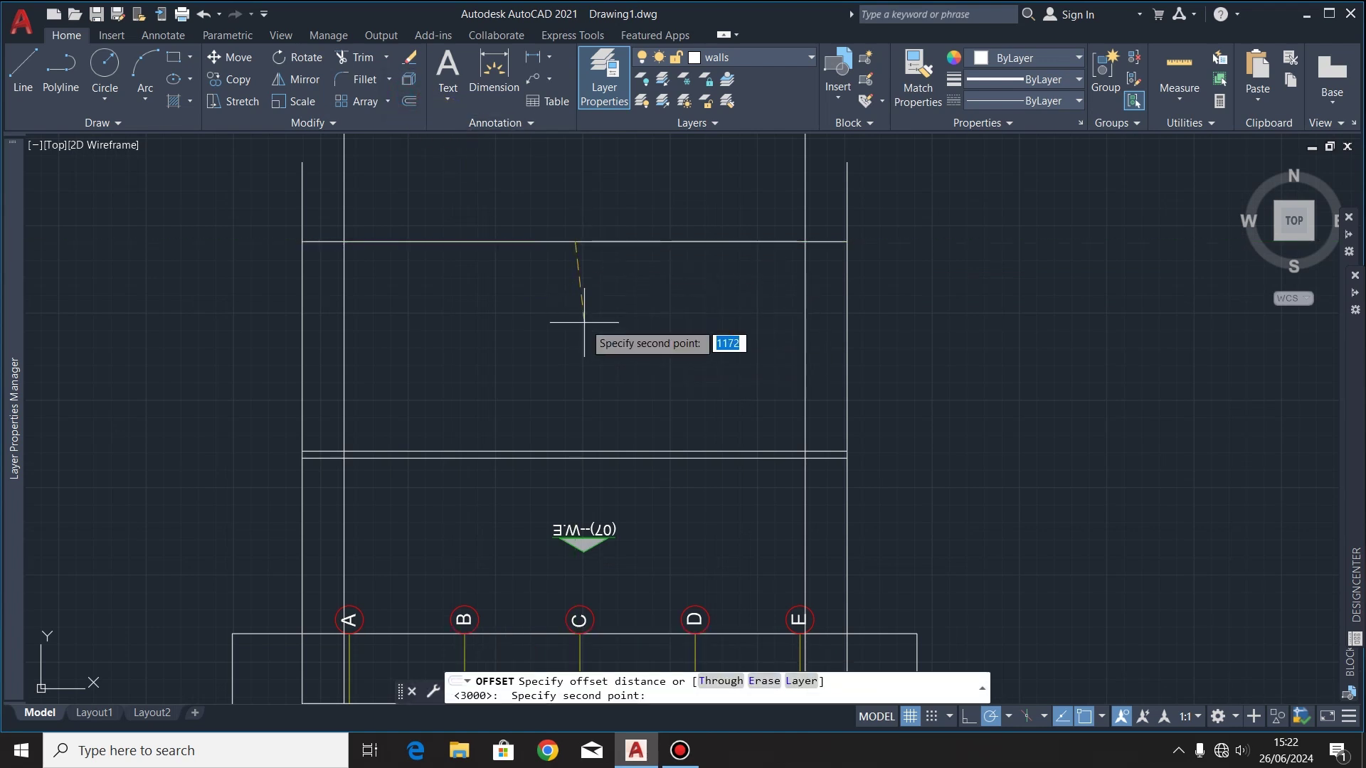
type("200")
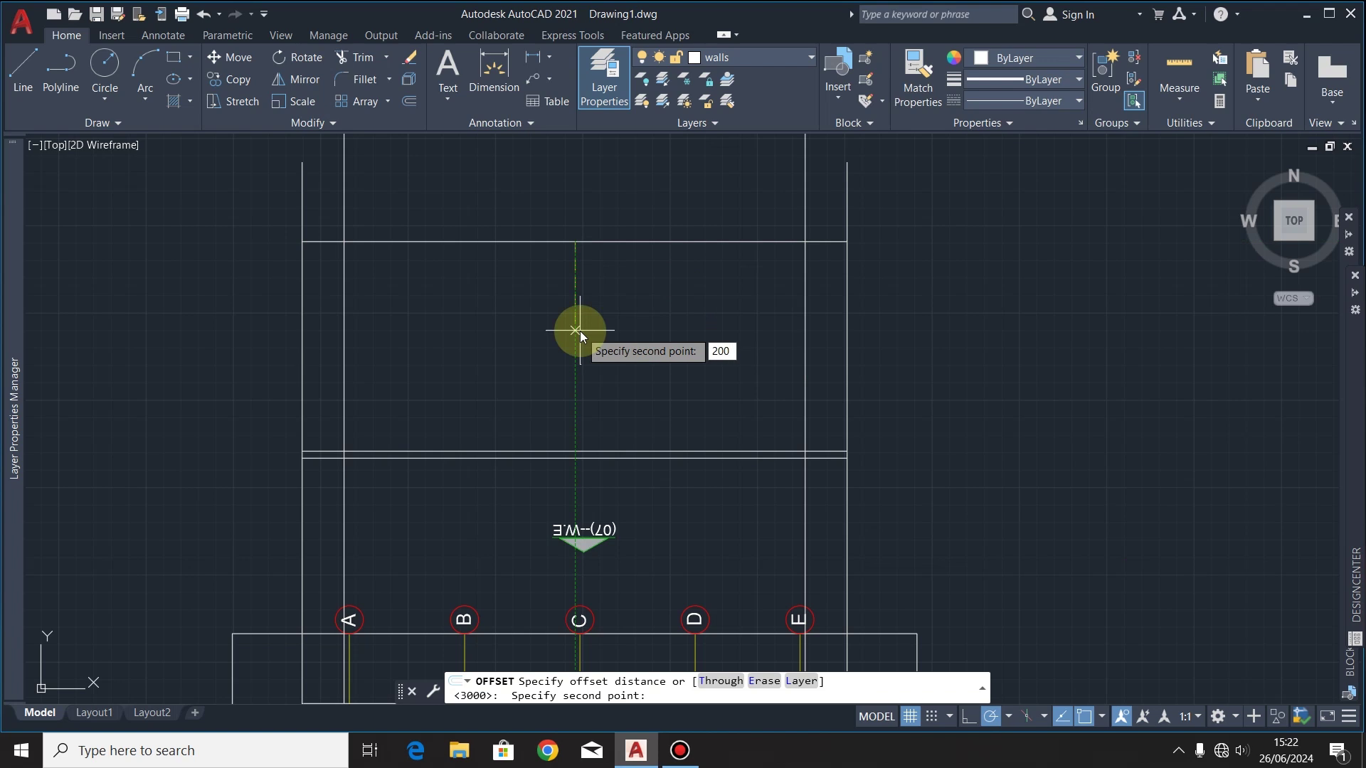
key("Return")
left_click(579, 330)
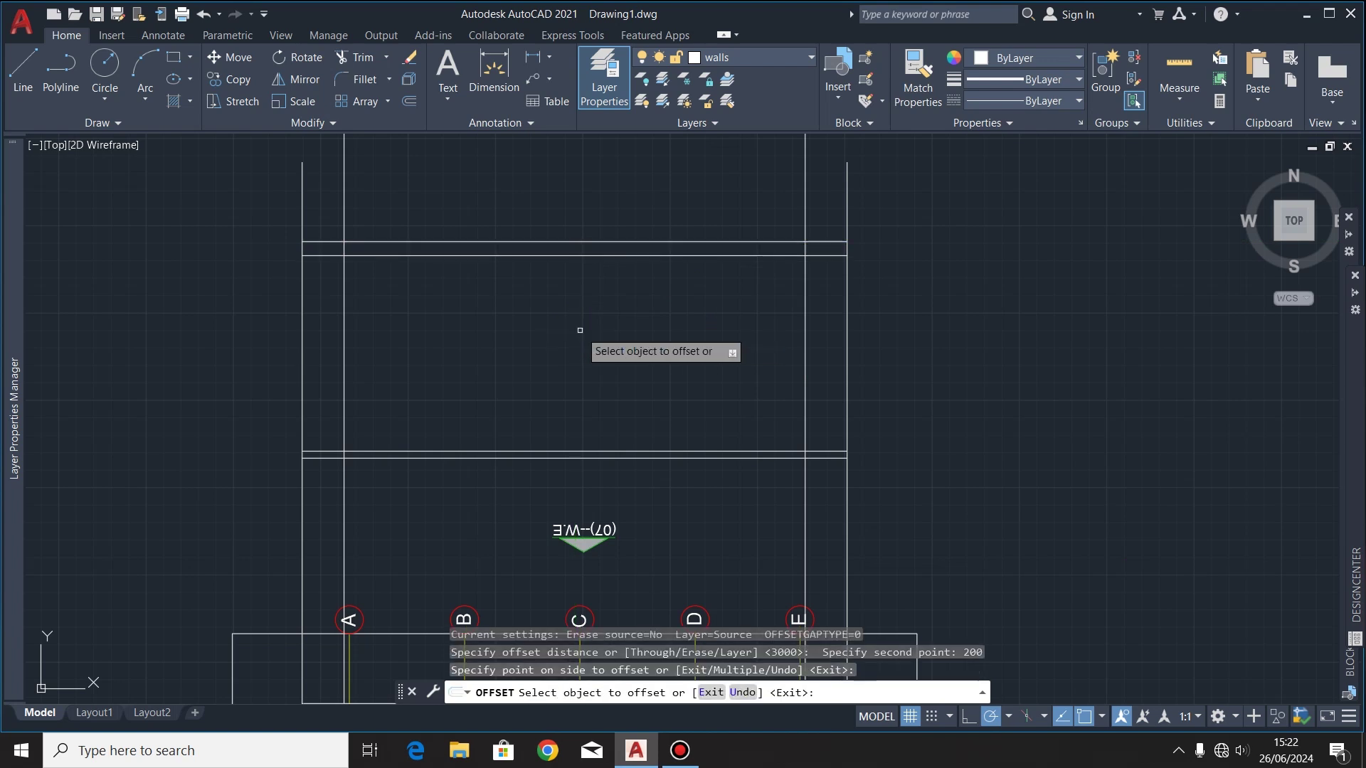
Step: Trim the two inner wall lines where they cross the upper band and where they extend above it
scroll(329, 245, "up", 2)
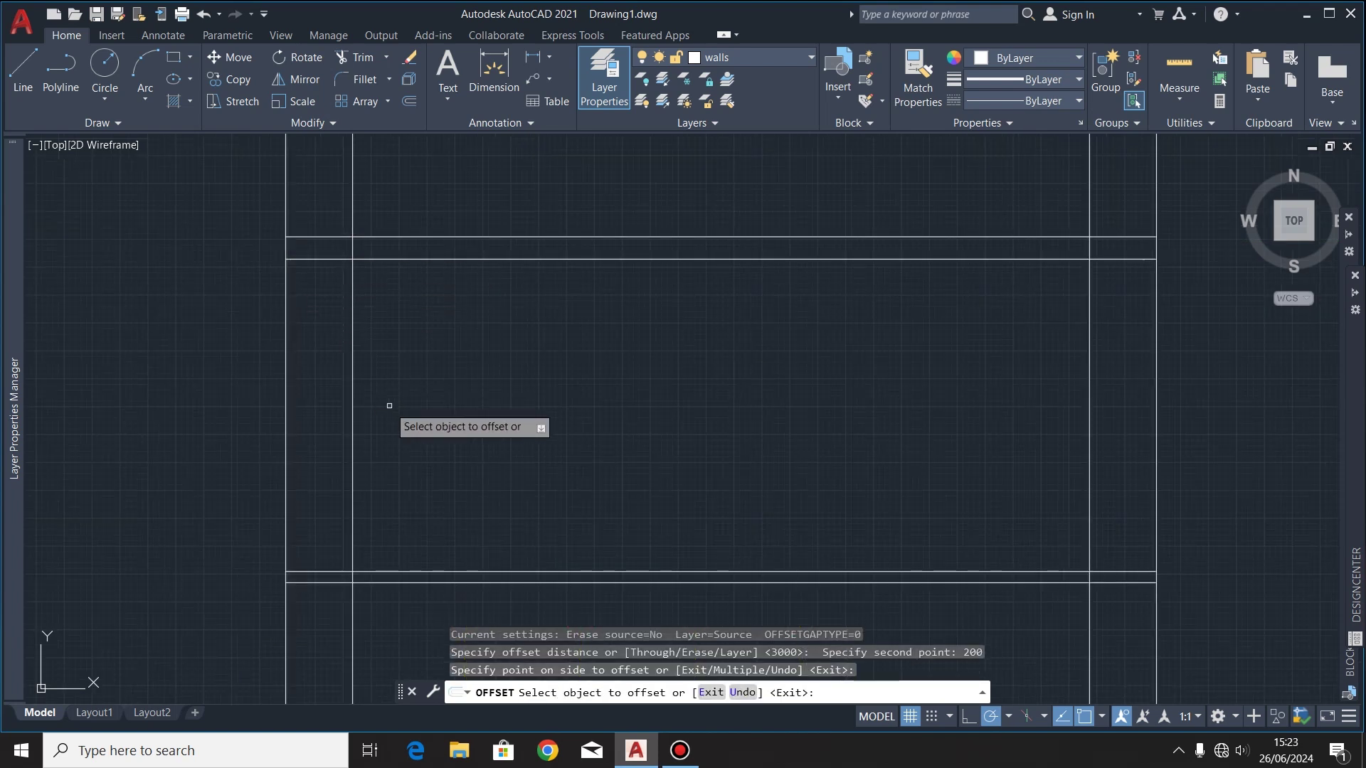
left_click(357, 57)
left_click(335, 249)
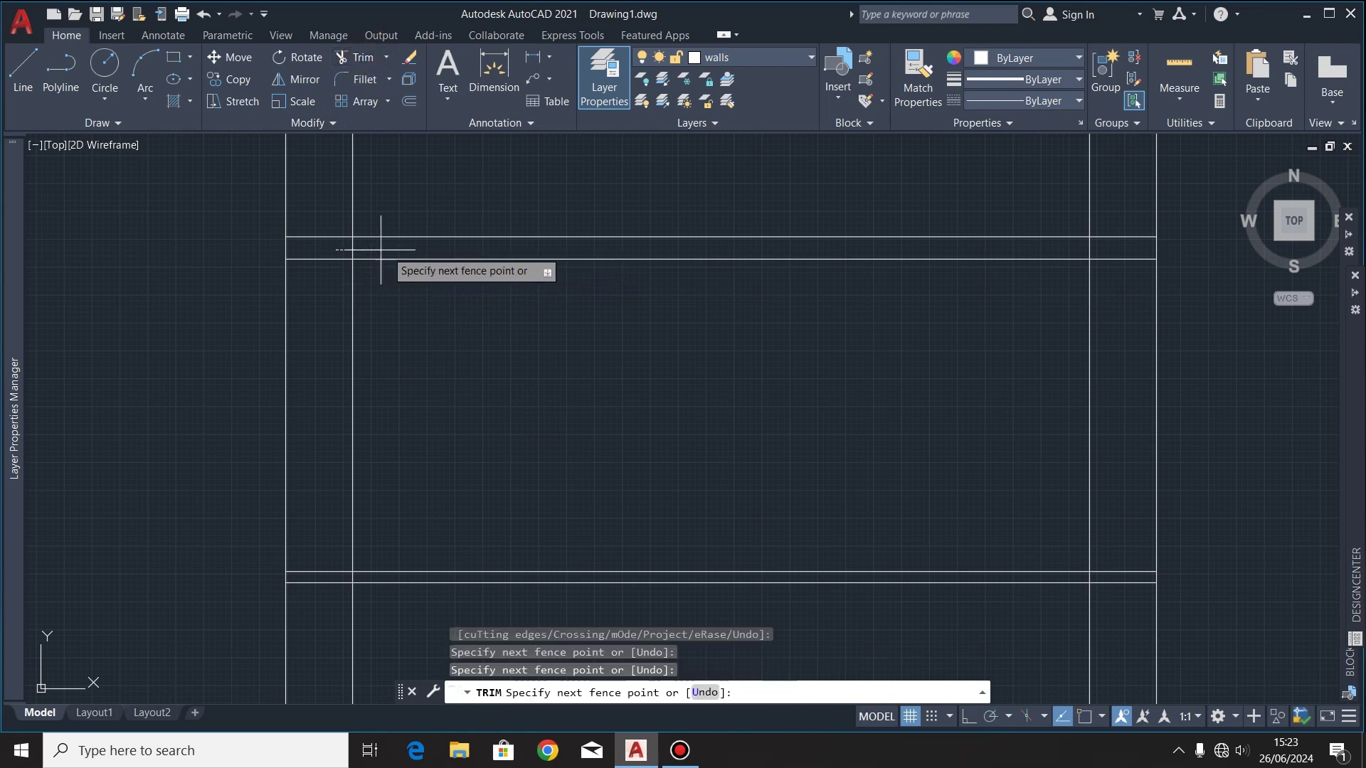
key("Return")
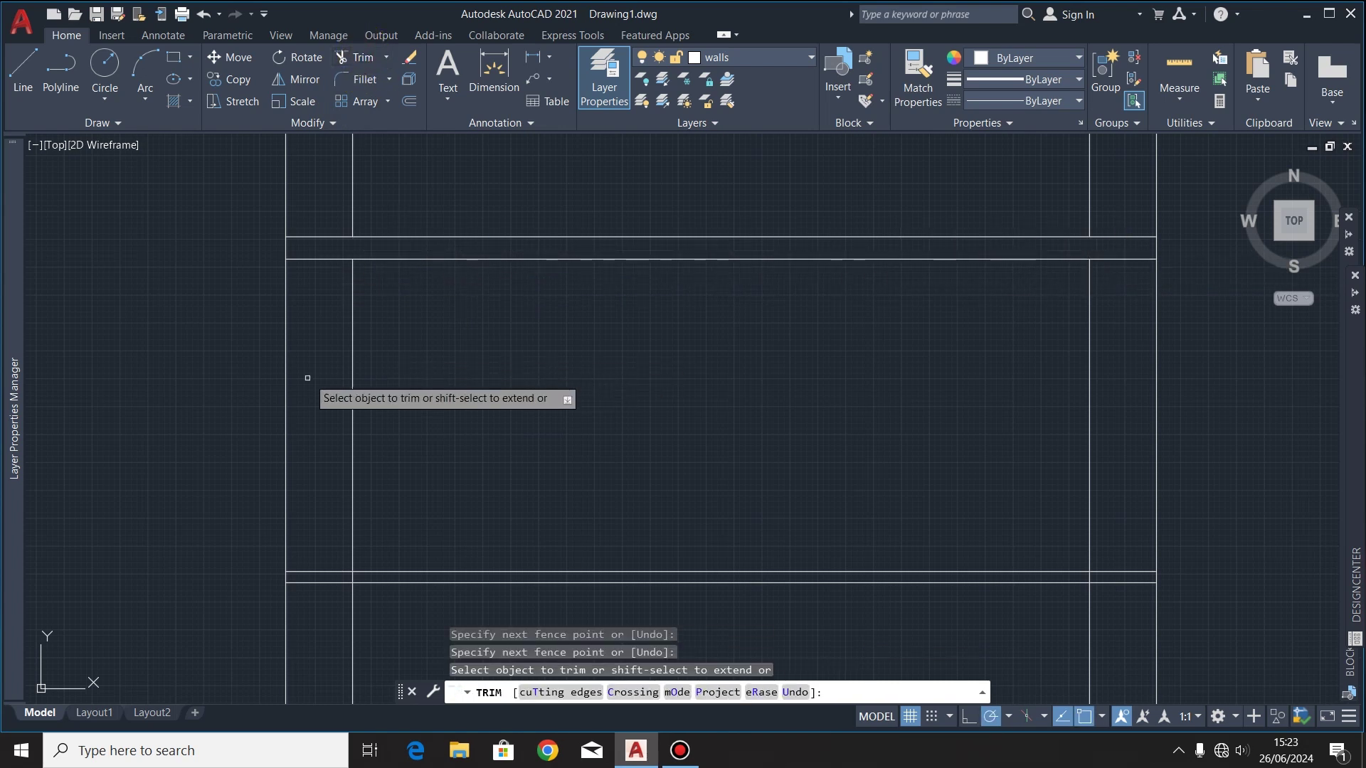
scroll(329, 396, "down", 2)
left_click(318, 265)
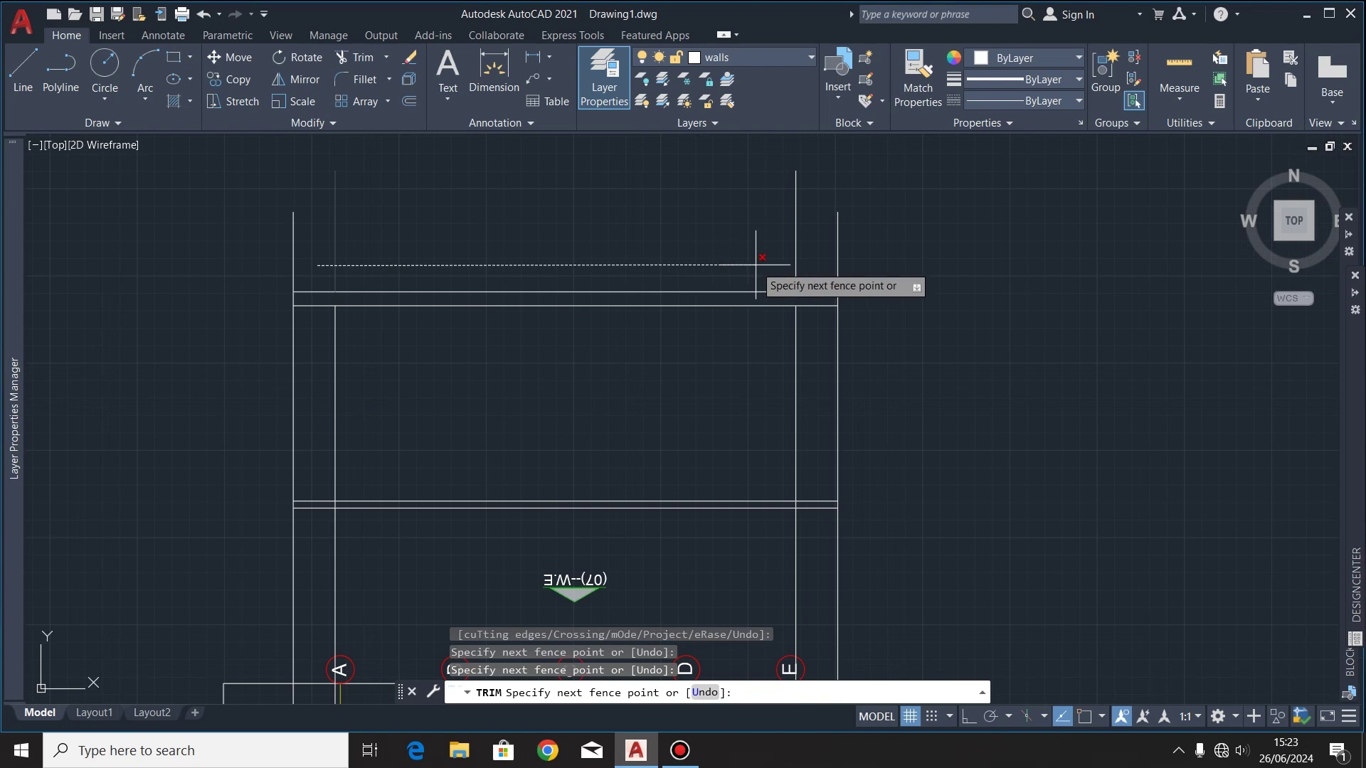
left_click(817, 268)
key("Return")
Step: Trim the two outer projection lines above the upper band, between both bands and below the base, keeping only the band ends
left_click(360, 57)
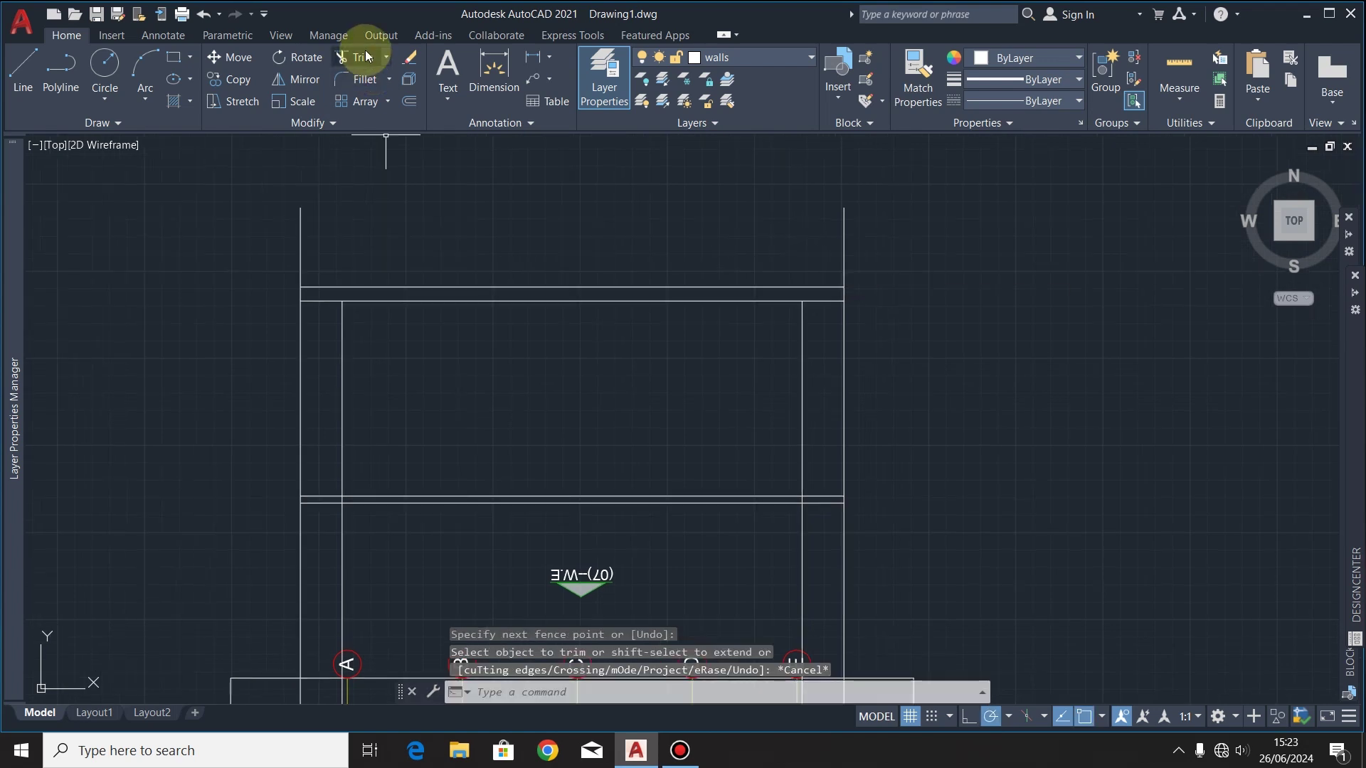
left_click(244, 241)
left_click(970, 269)
key("Return")
left_click(842, 416)
left_click(318, 409)
left_click(251, 396)
key("Return")
left_click(372, 591)
left_click(235, 595)
key("Return")
Step: Trim the two wall lines where they cross the base band
scroll(623, 542, "up", 4)
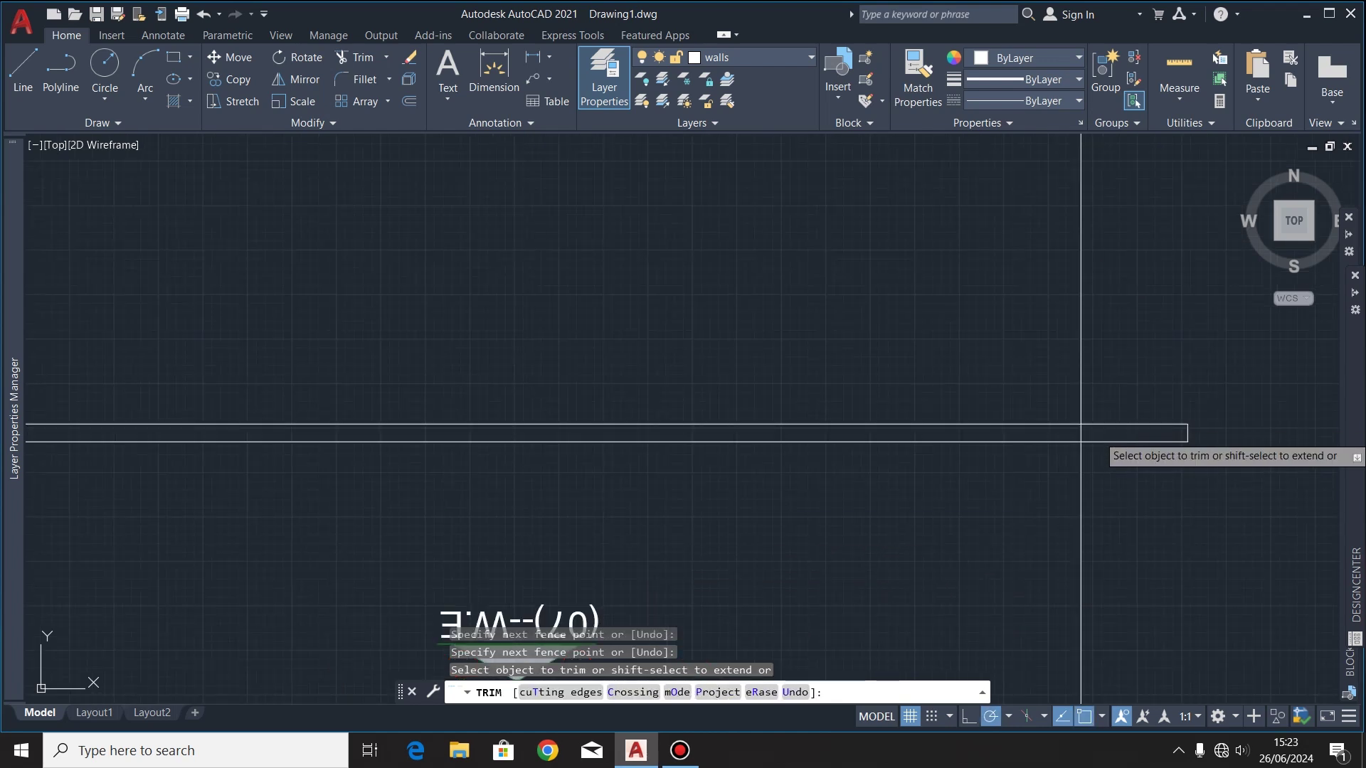
scroll(694, 445, "down", 2)
scroll(640, 448, "up", 2)
left_click(625, 448)
key("Return")
scroll(746, 454, "down", 3)
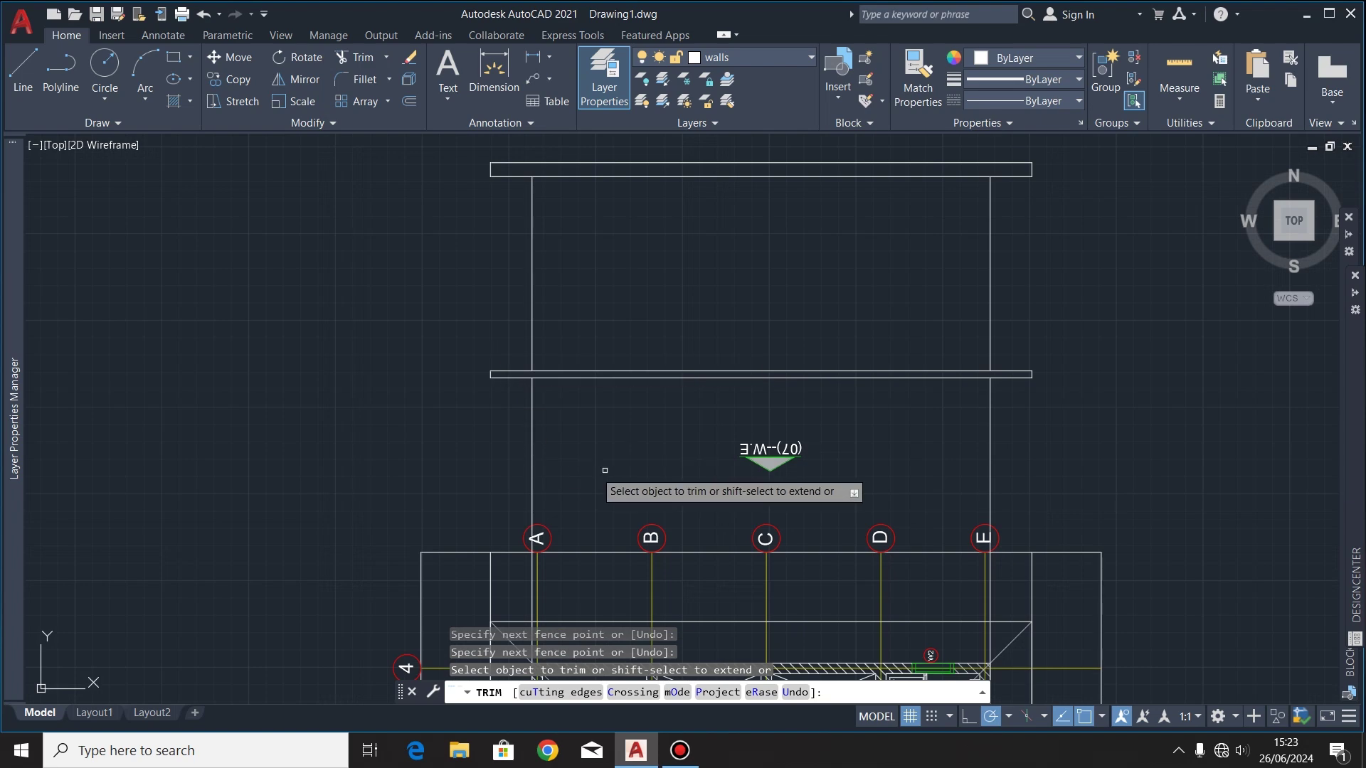
Step: Delete the four leftover projection lines running from below the base band down over the plan
key("Escape")
left_click(1017, 427)
left_click(969, 467)
left_click(600, 425)
left_click(513, 467)
scroll(514, 467, "down", 4)
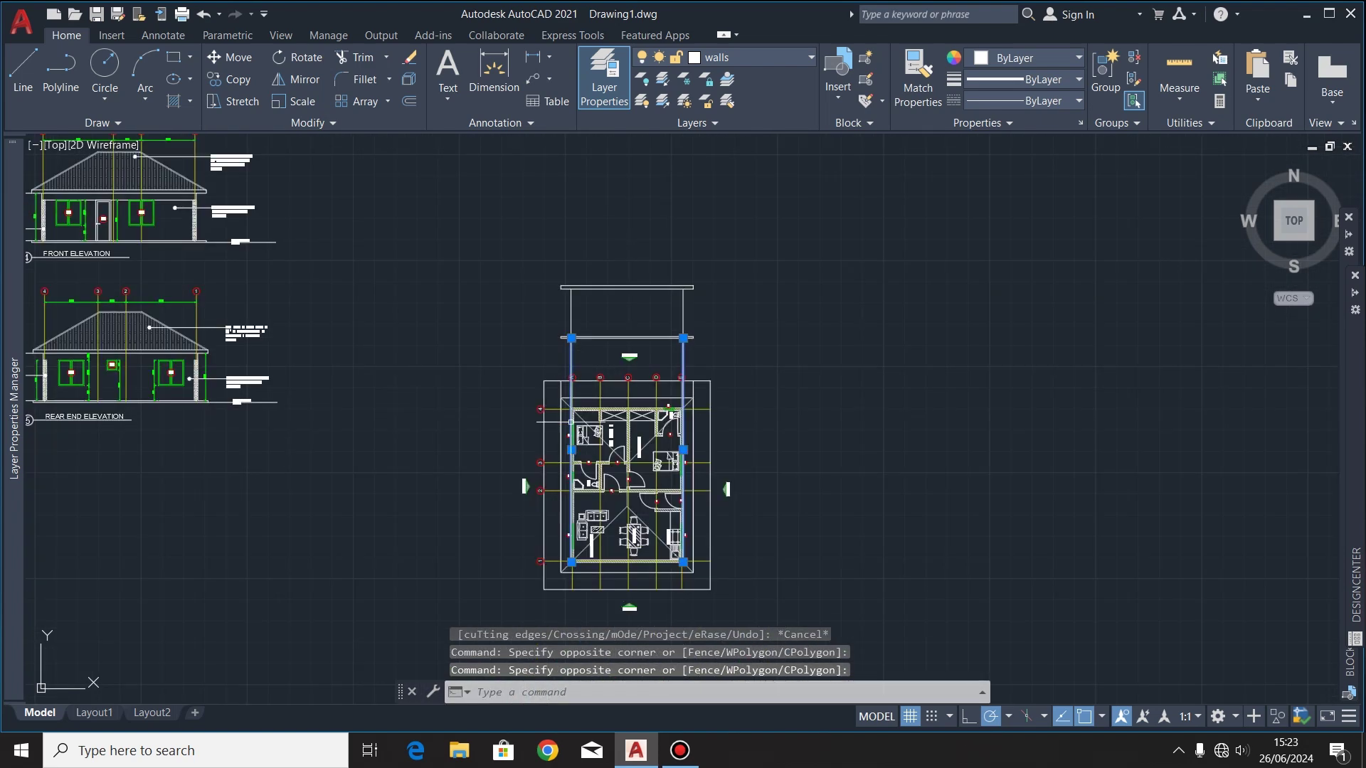
scroll(625, 473, "up", 4)
left_click(625, 472)
left_click(530, 469)
scroll(412, 451, "down", 3)
scroll(565, 469, "up", 3)
left_click(566, 469)
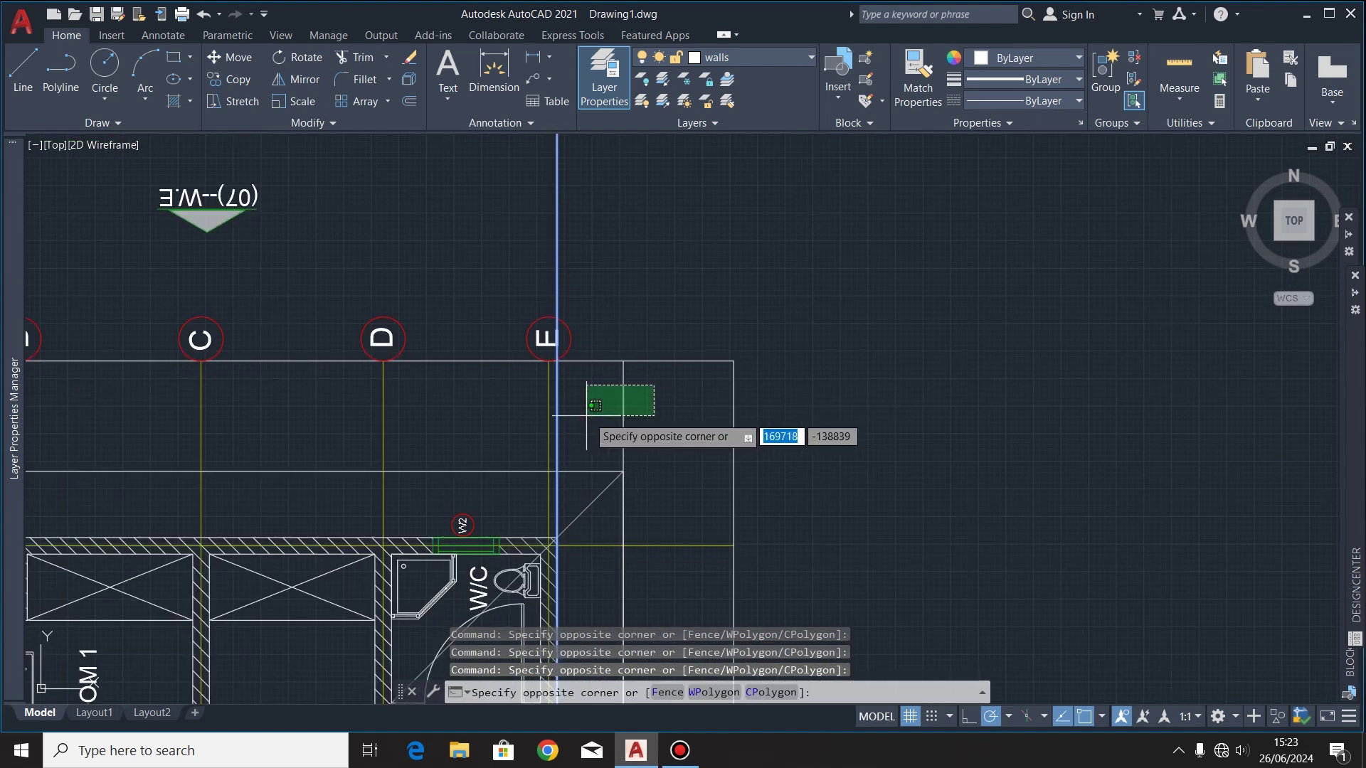
left_click(641, 381)
scroll(677, 431, "down", 3)
key("Delete")
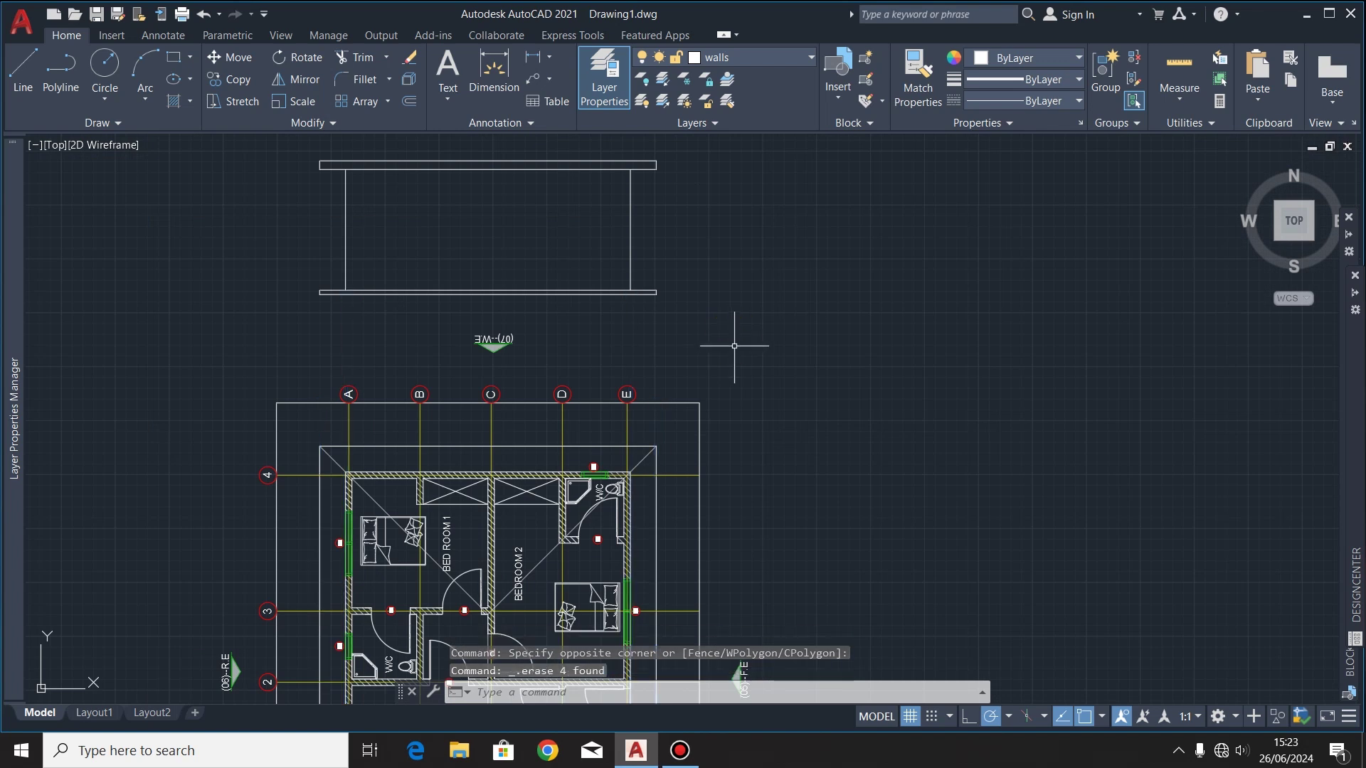
Step: Examine the trimmed elevation outline against the rotated plan, including the plan's E.E side and its roof corners
scroll(746, 523, "down", 3)
scroll(686, 457, "up", 4)
scroll(685, 337, "down", 1)
scroll(442, 308, "up", 4)
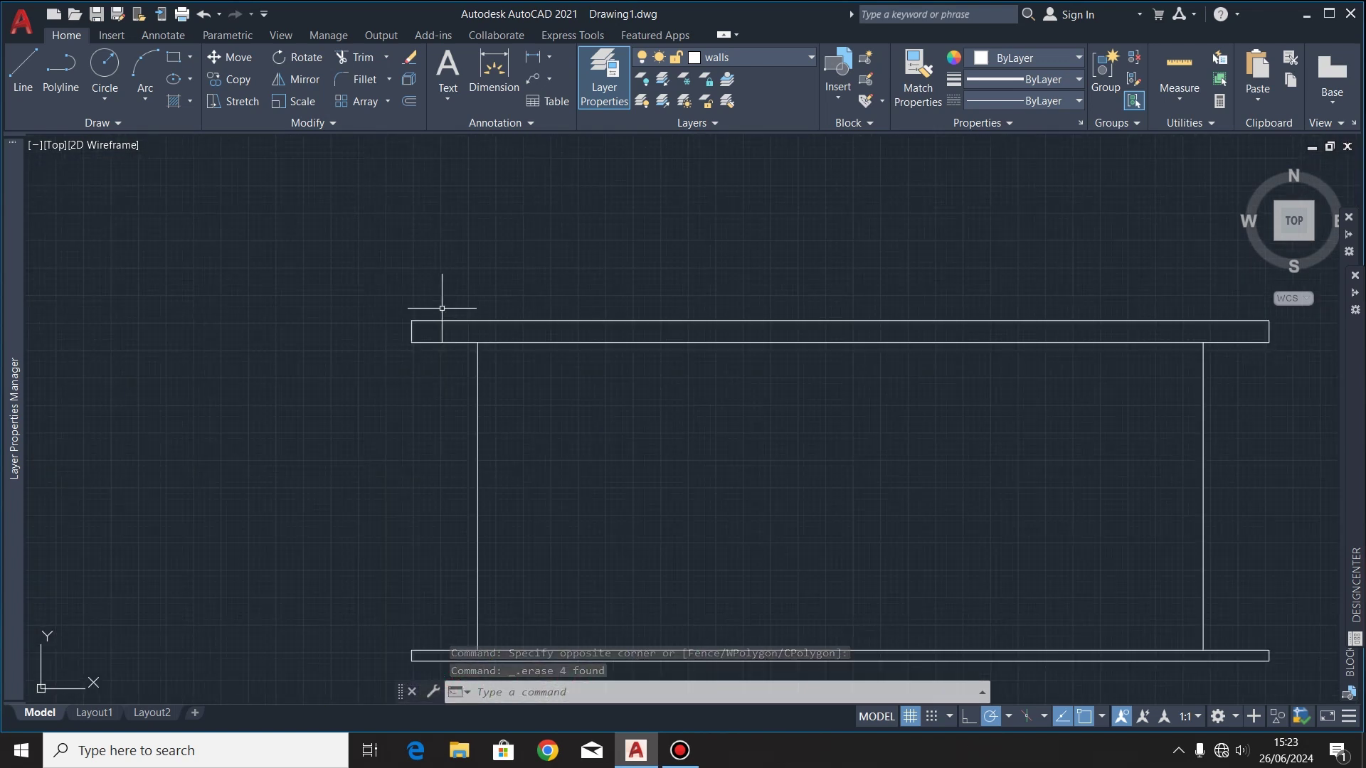
middle_click_drag(401, 308, 347, 292)
scroll(296, 317, "down", 4)
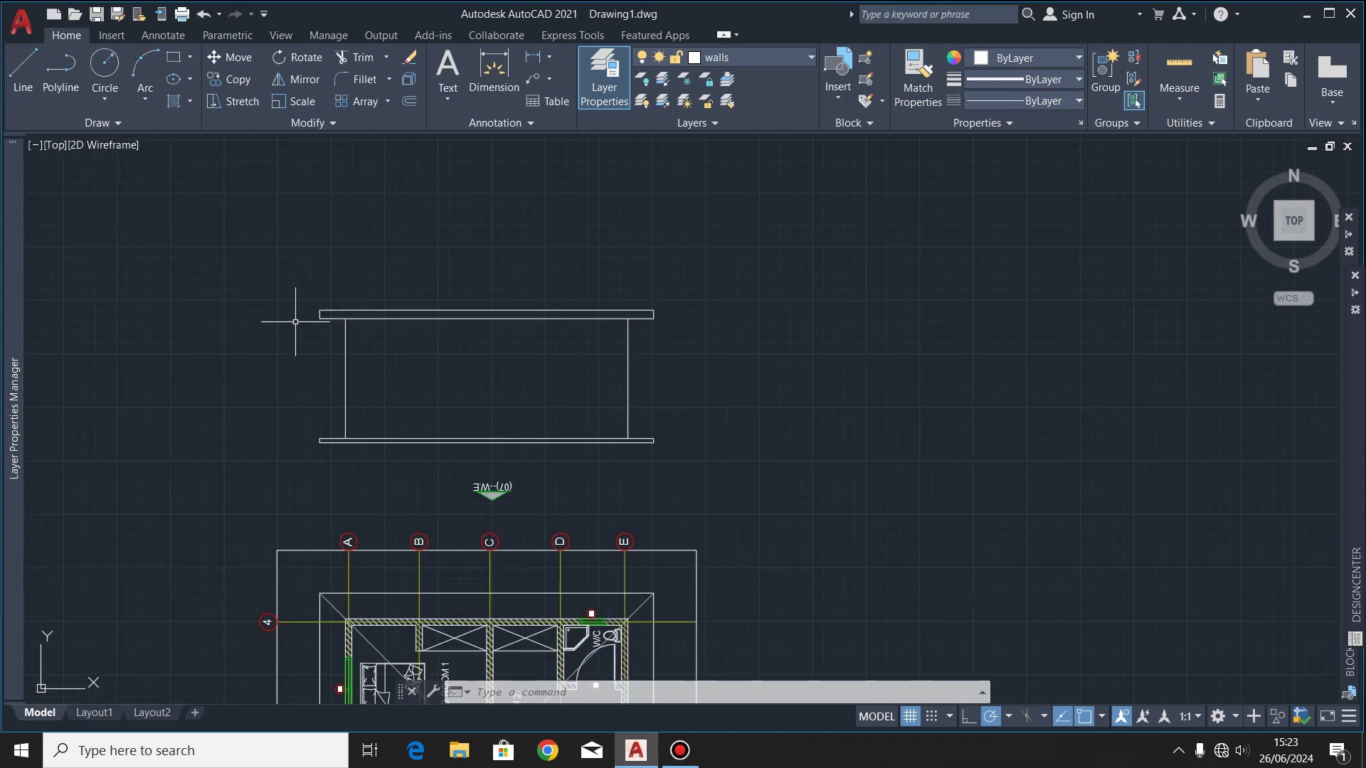
scroll(693, 234, "down", 3)
scroll(519, 275, "up", 7)
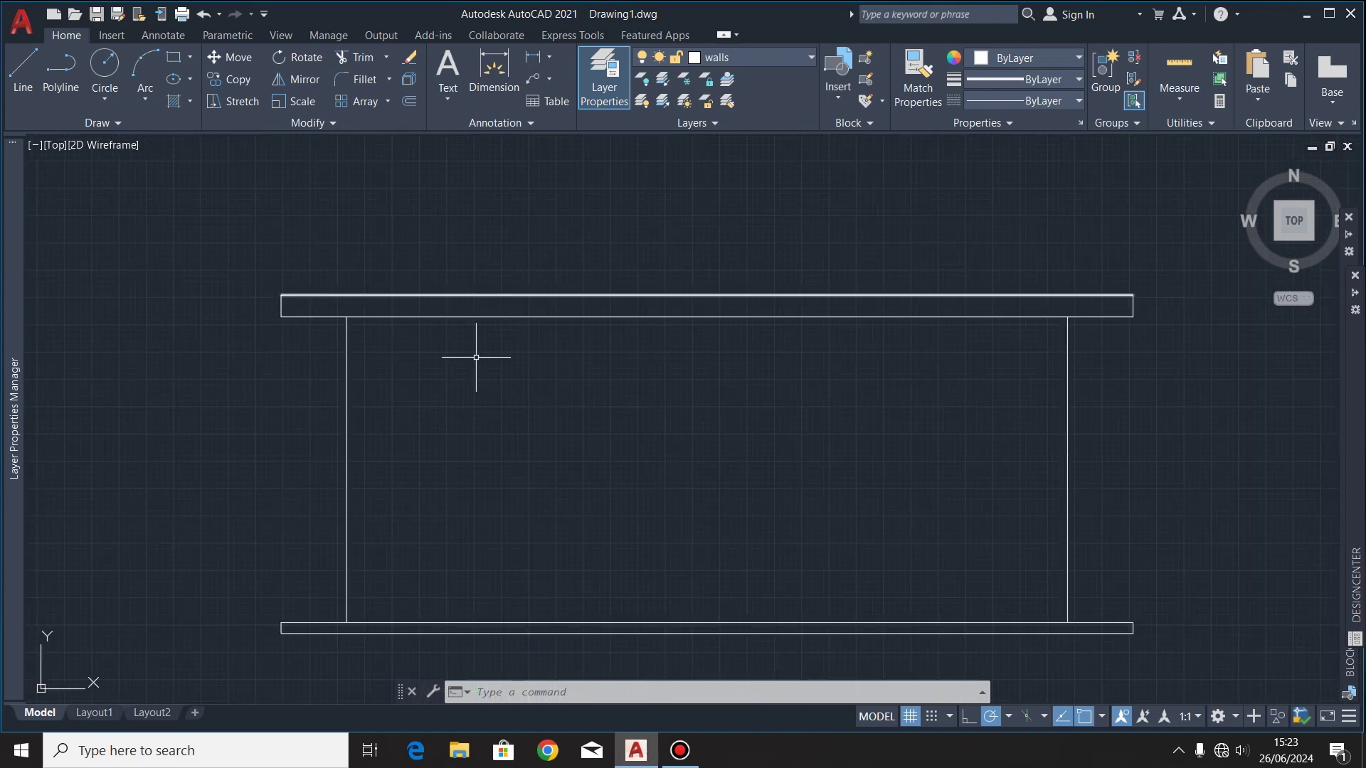
scroll(459, 369, "down", 4)
scroll(569, 214, "down", 3)
scroll(310, 337, "up", 7)
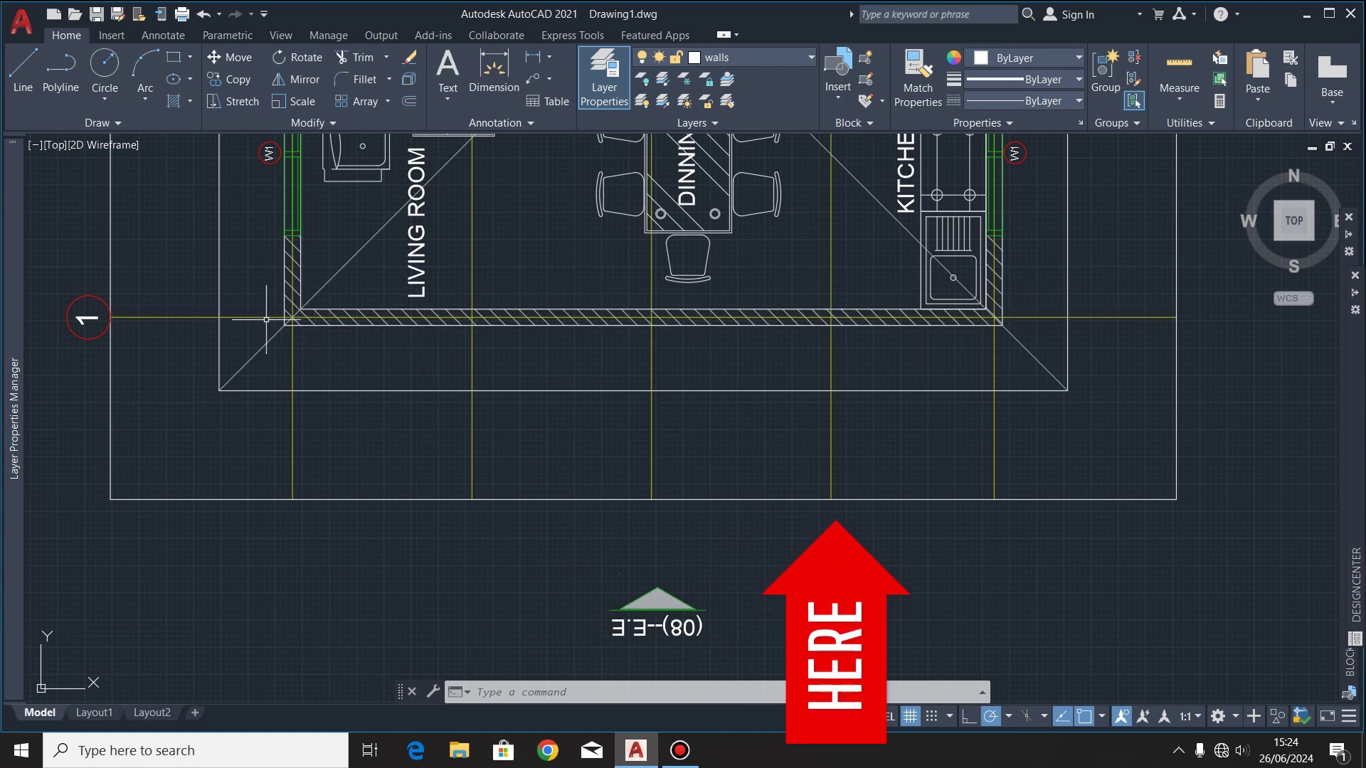
scroll(714, 559, "down", 8)
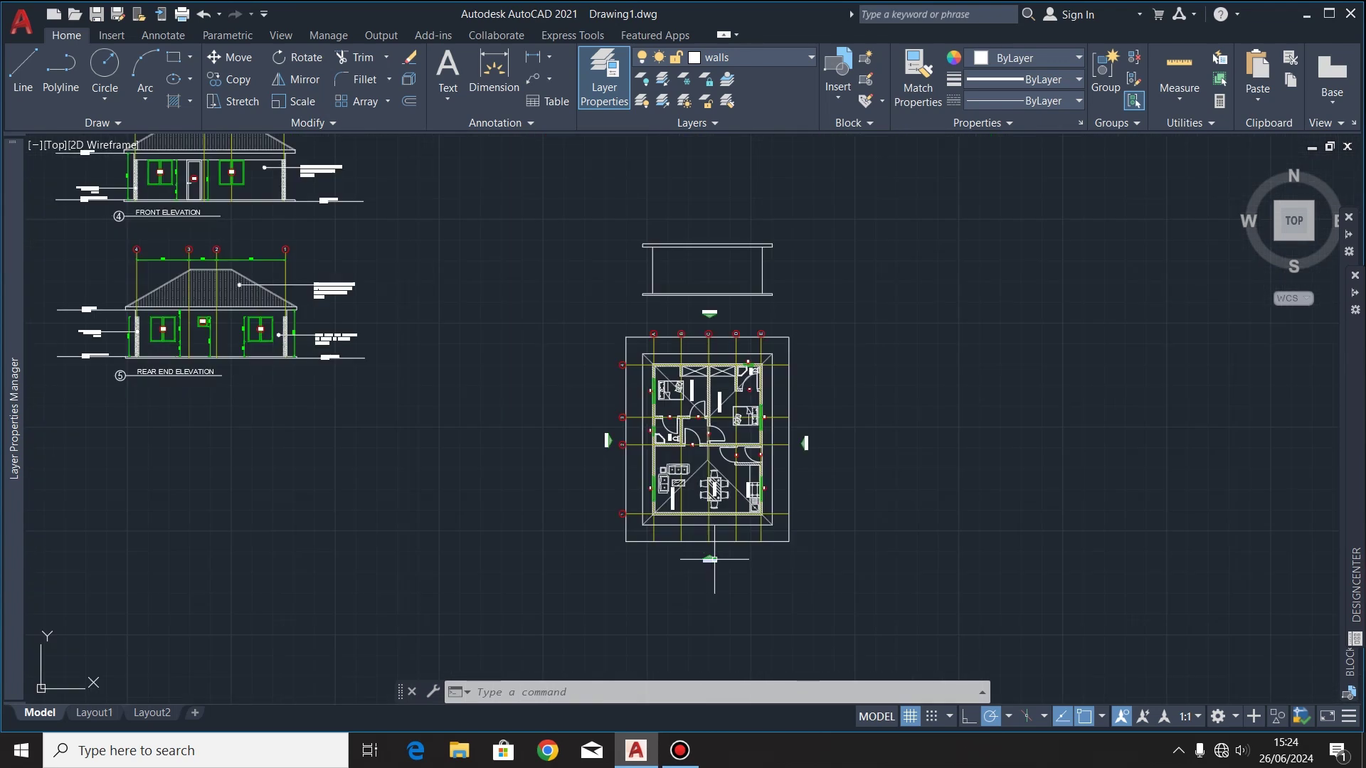
scroll(699, 265, "up", 6)
scroll(726, 249, "up", 3)
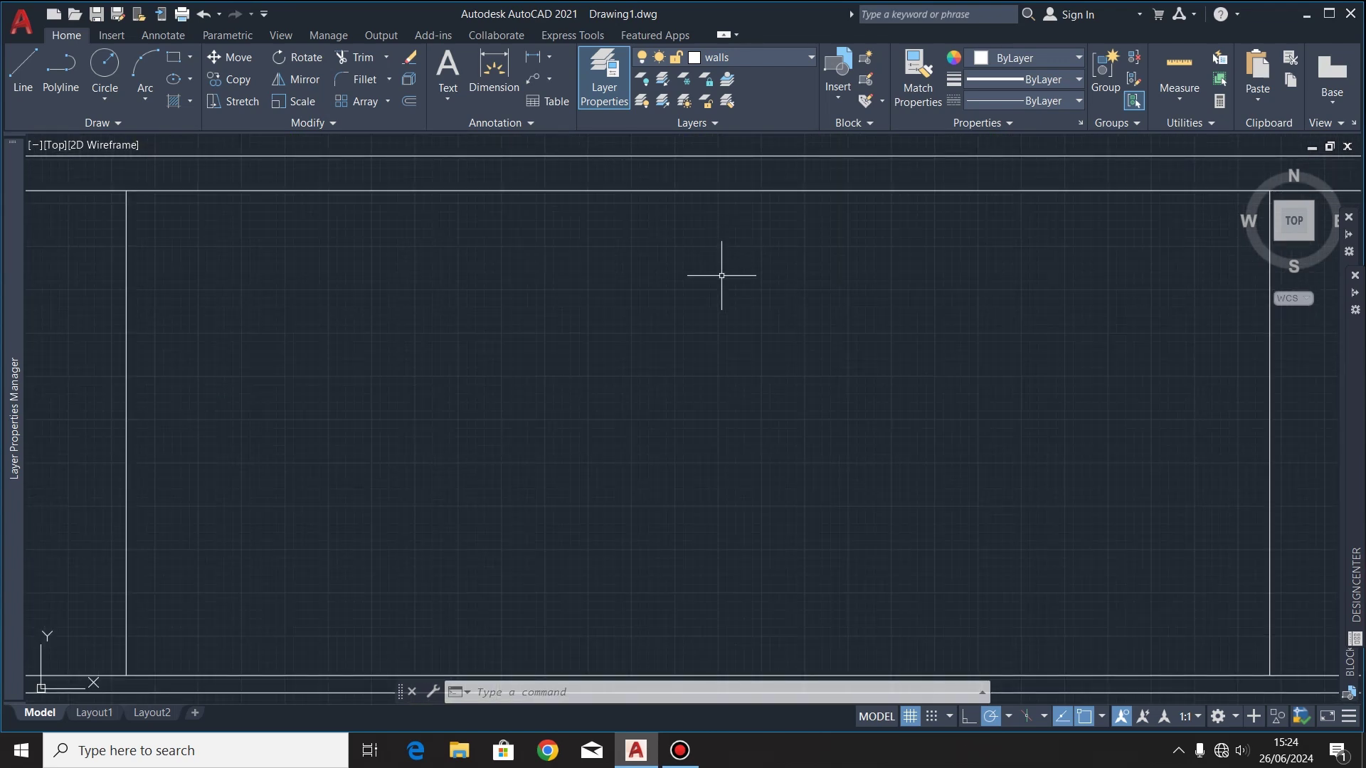
scroll(701, 372, "down", 3)
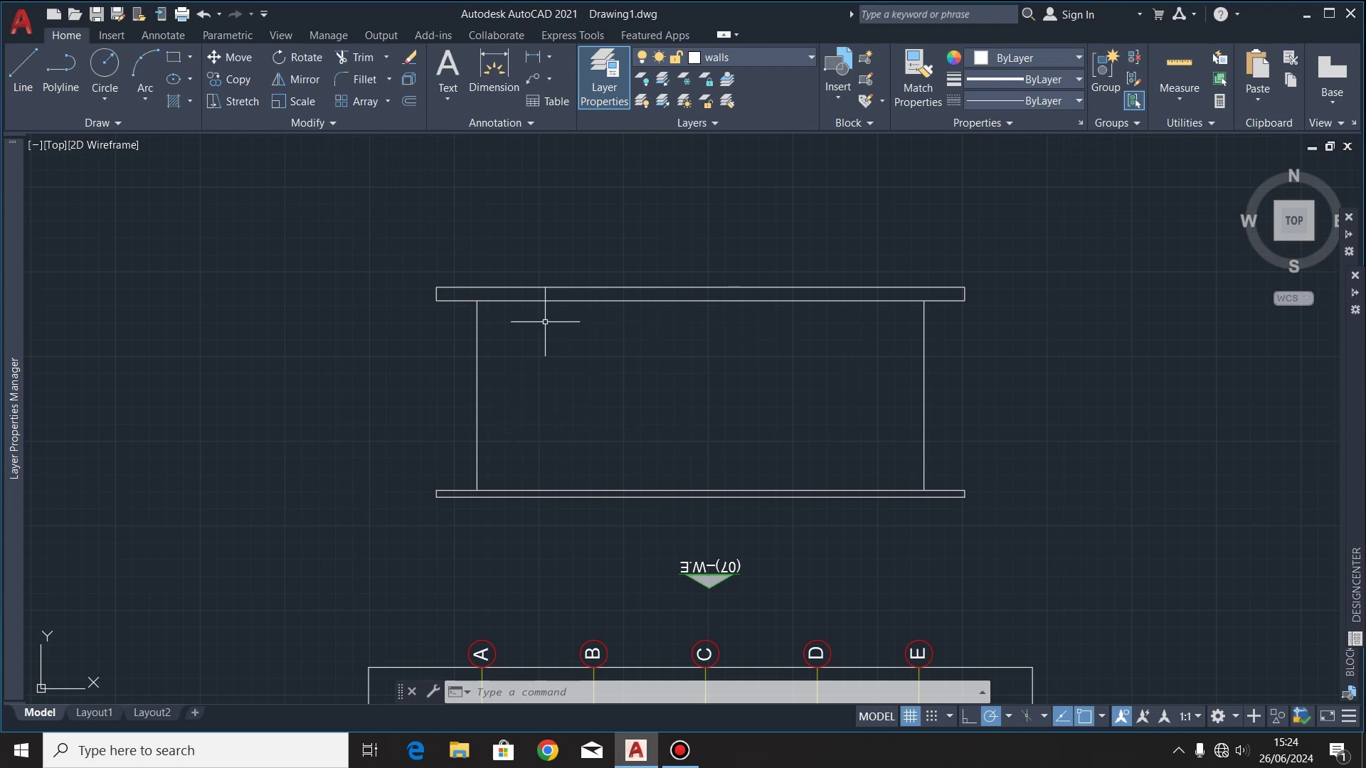
scroll(806, 303, "up", 2)
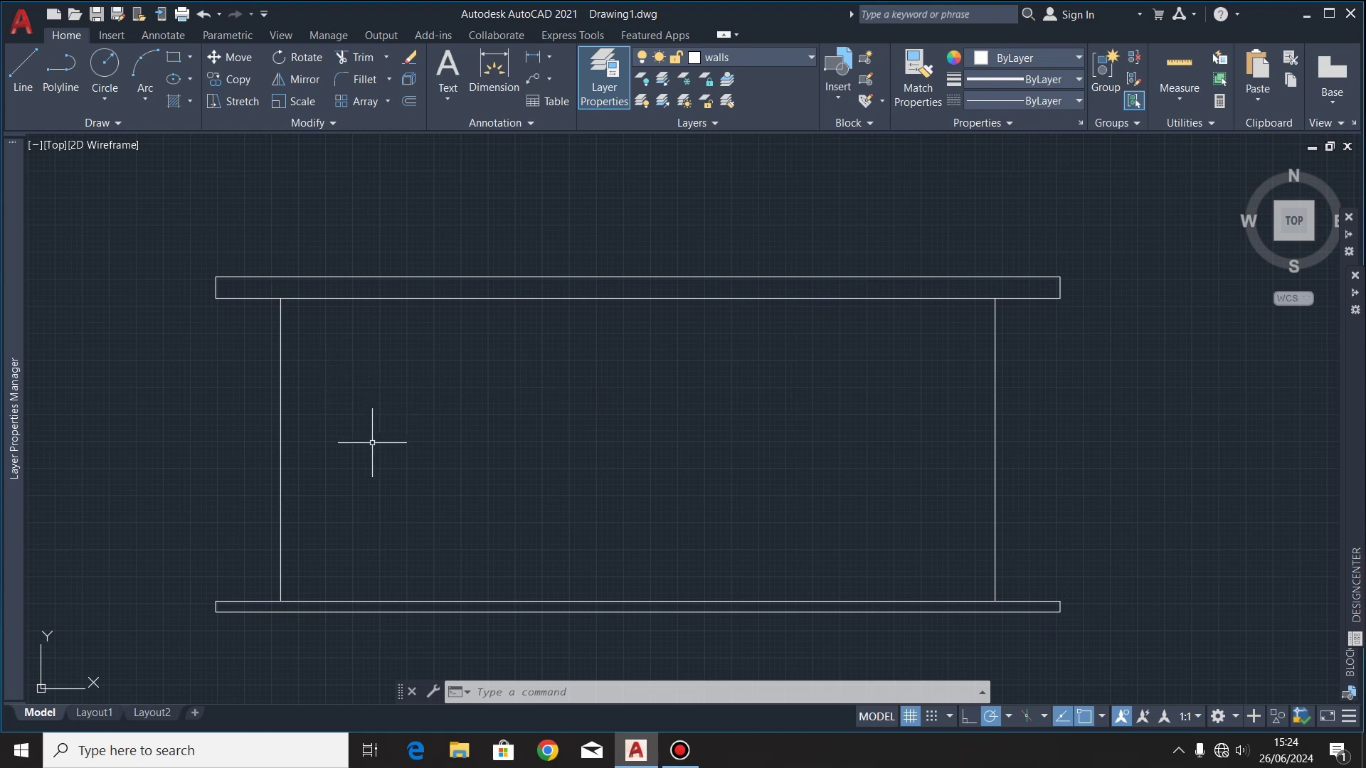
Step: Make the roof layer current and draw a 30° slope line about 5638 long from the upper band's top corner on the grid A side
left_click(778, 54)
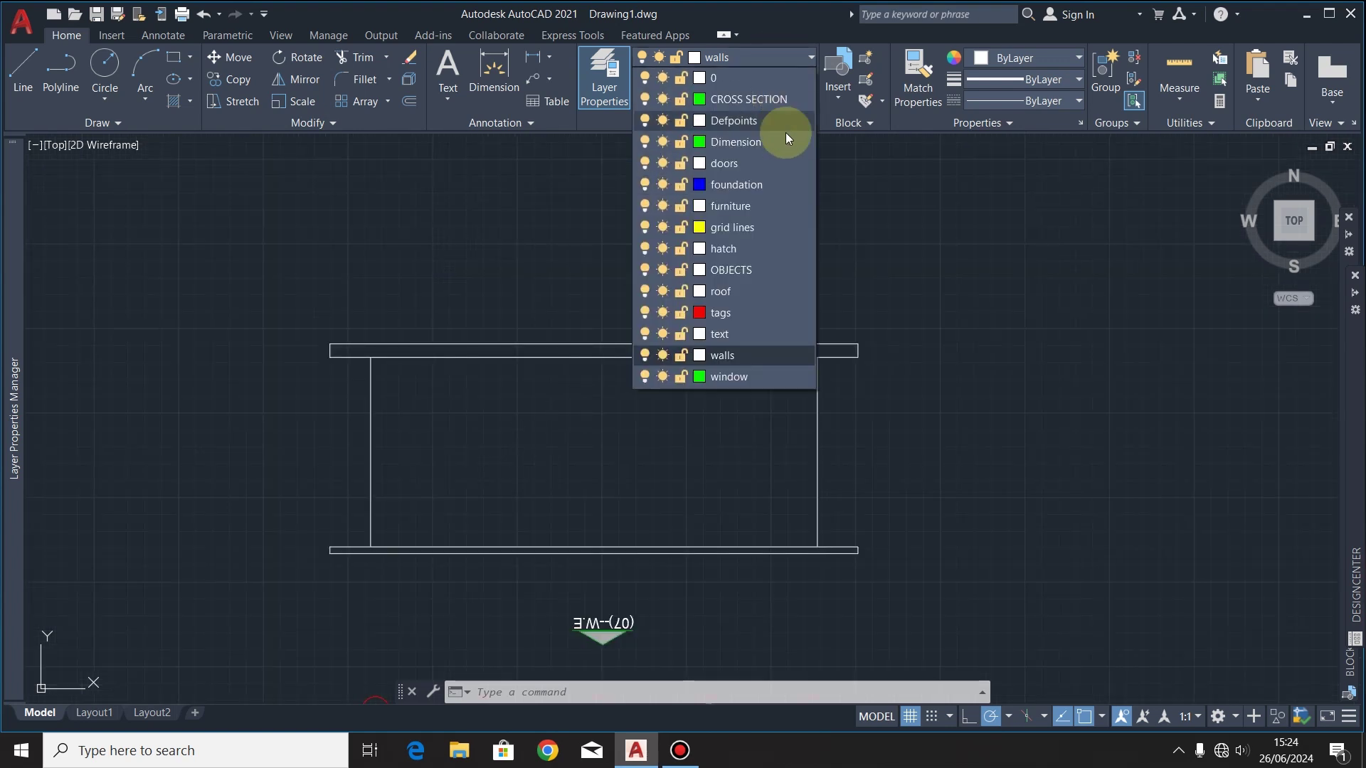
left_click(757, 292)
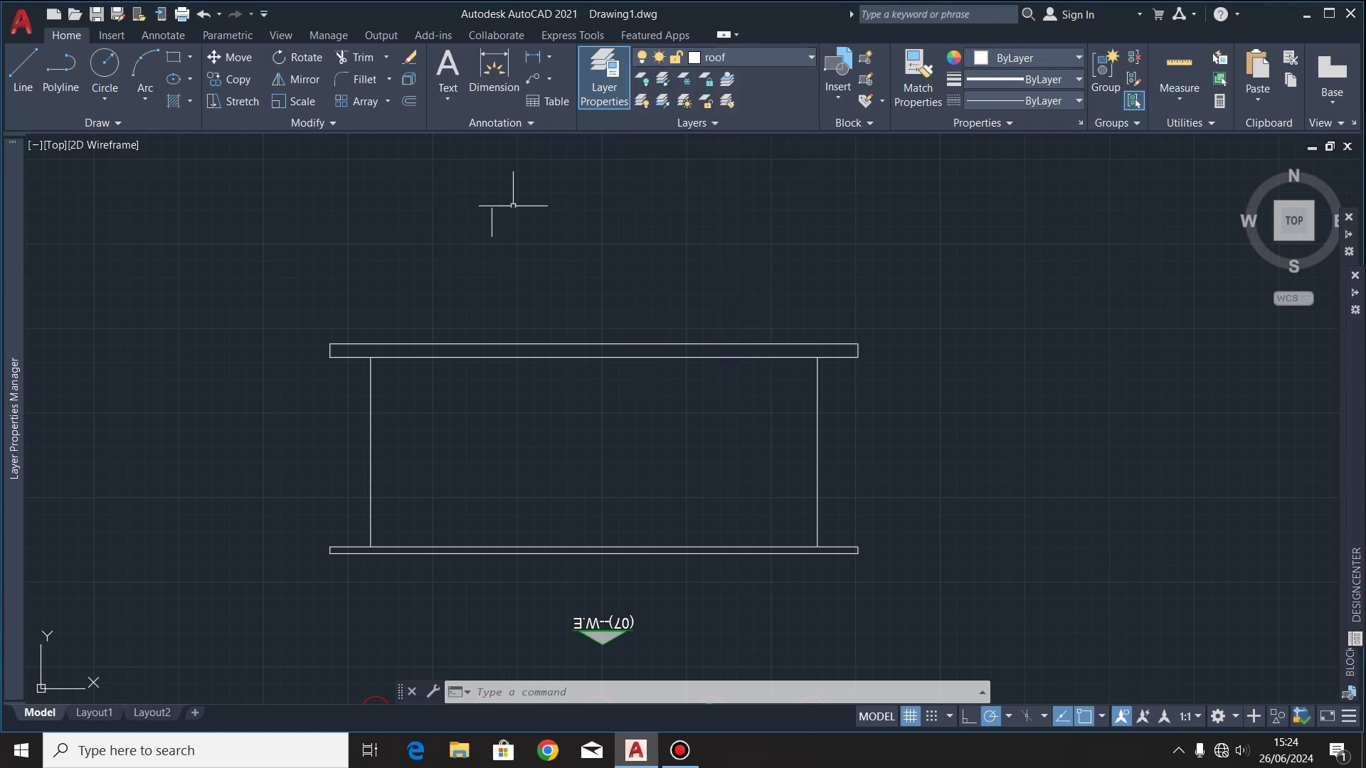
left_click(25, 91)
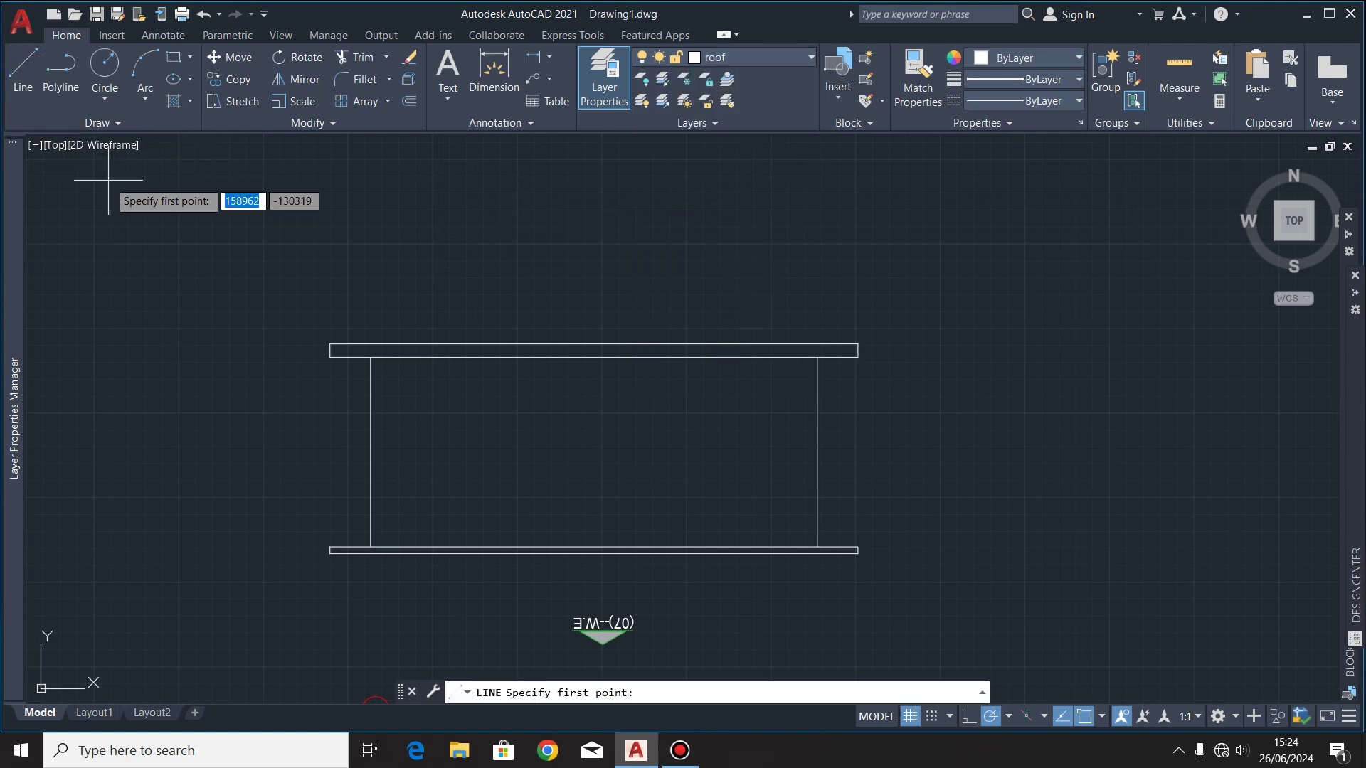
left_click(330, 344)
scroll(488, 296, "down", 2)
scroll(569, 242, "up", 5)
scroll(604, 226, "down", 3)
scroll(640, 238, "up", 1)
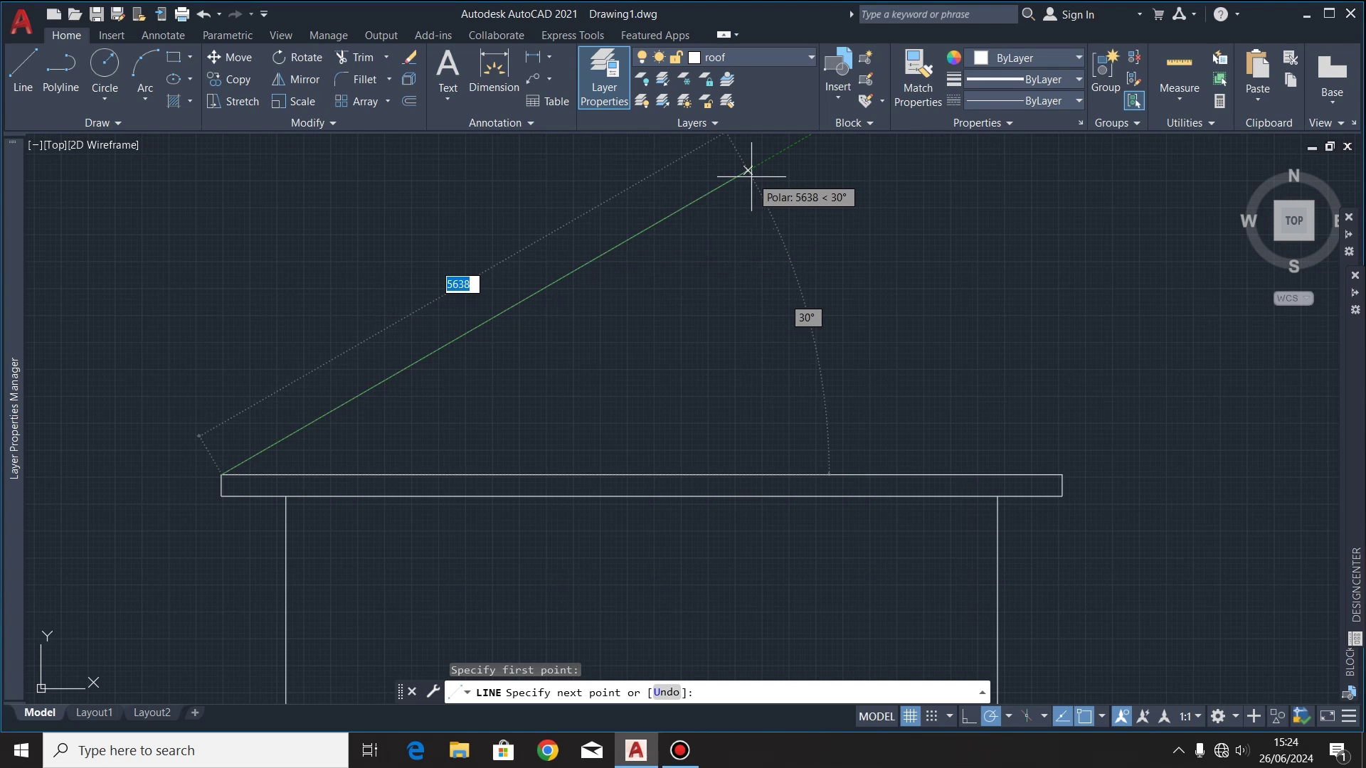
key("Tab")
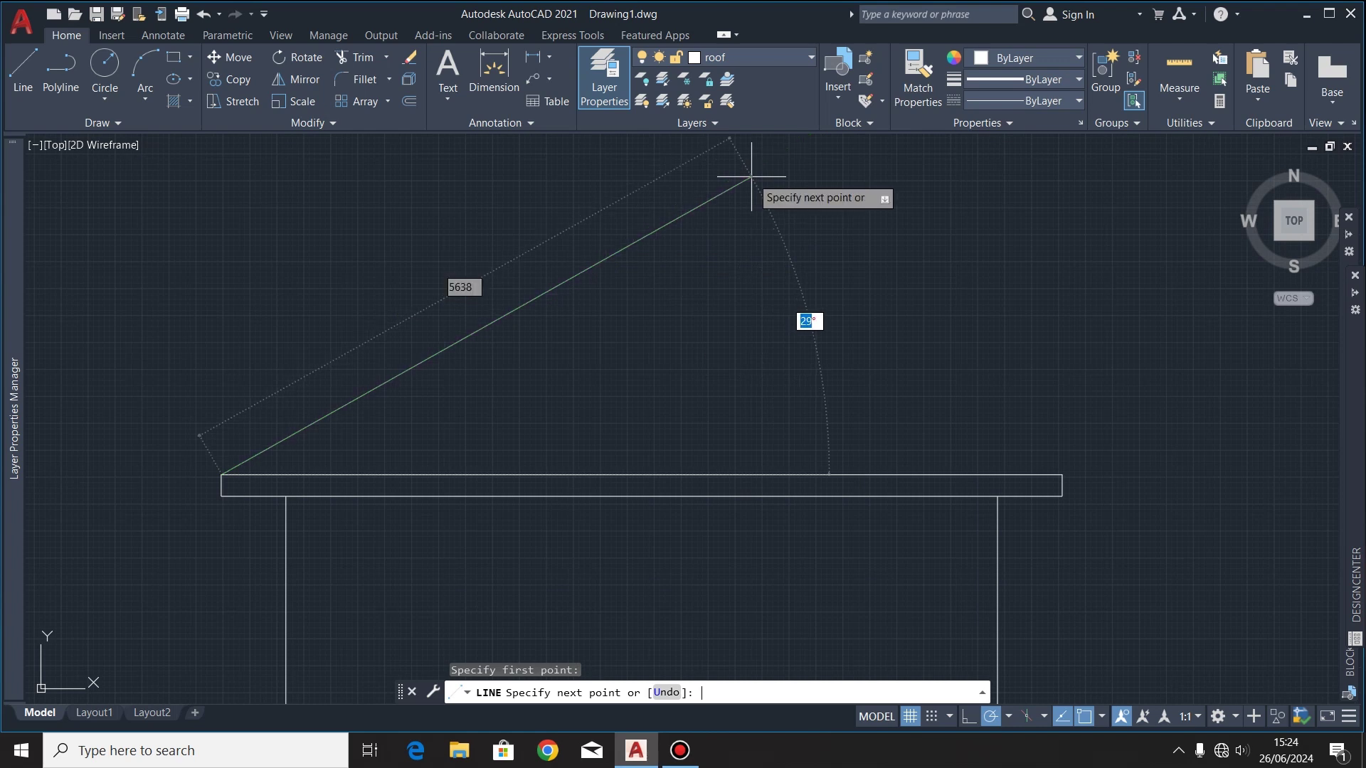
type("30")
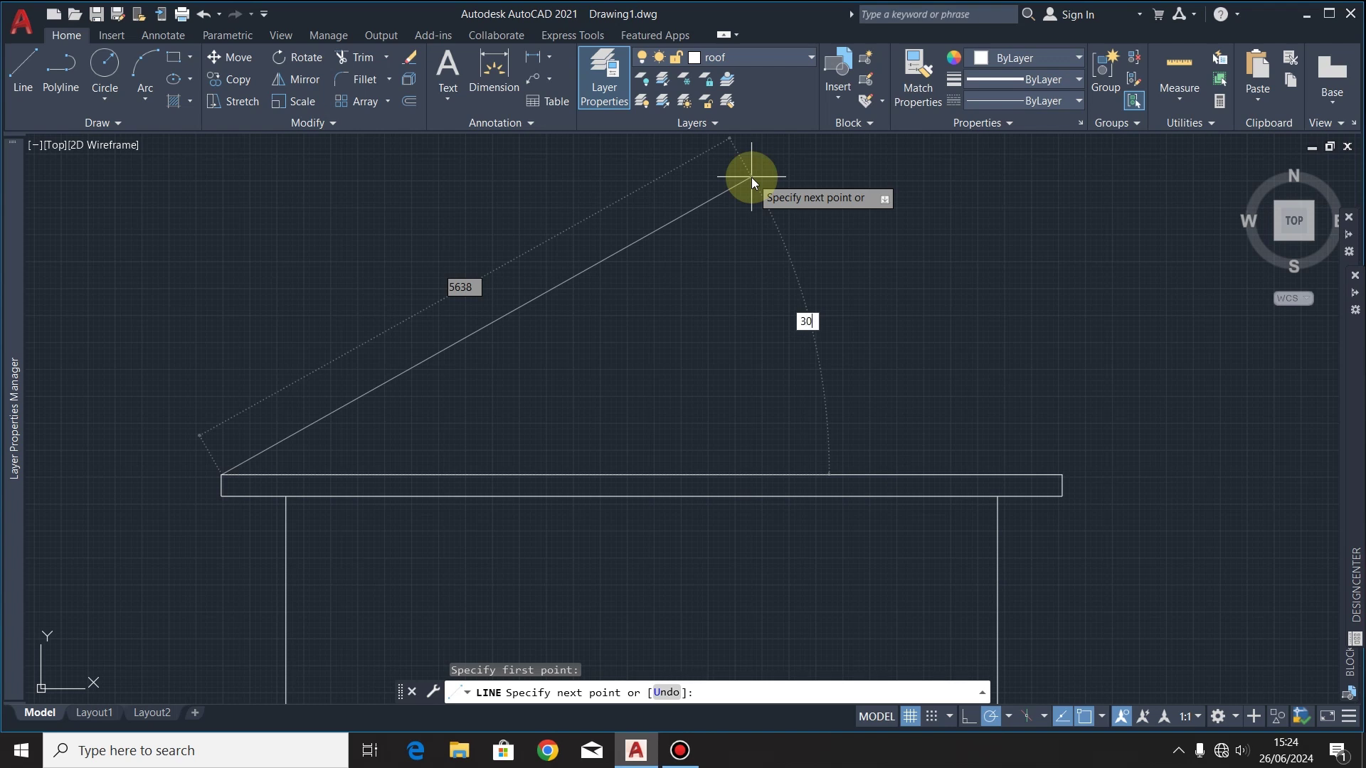
key("Return")
key("Escape")
Step: Draw the opposite slope line at 150°, about 5538 long, from the upper band's top corner on the grid E side
left_click(47, 63)
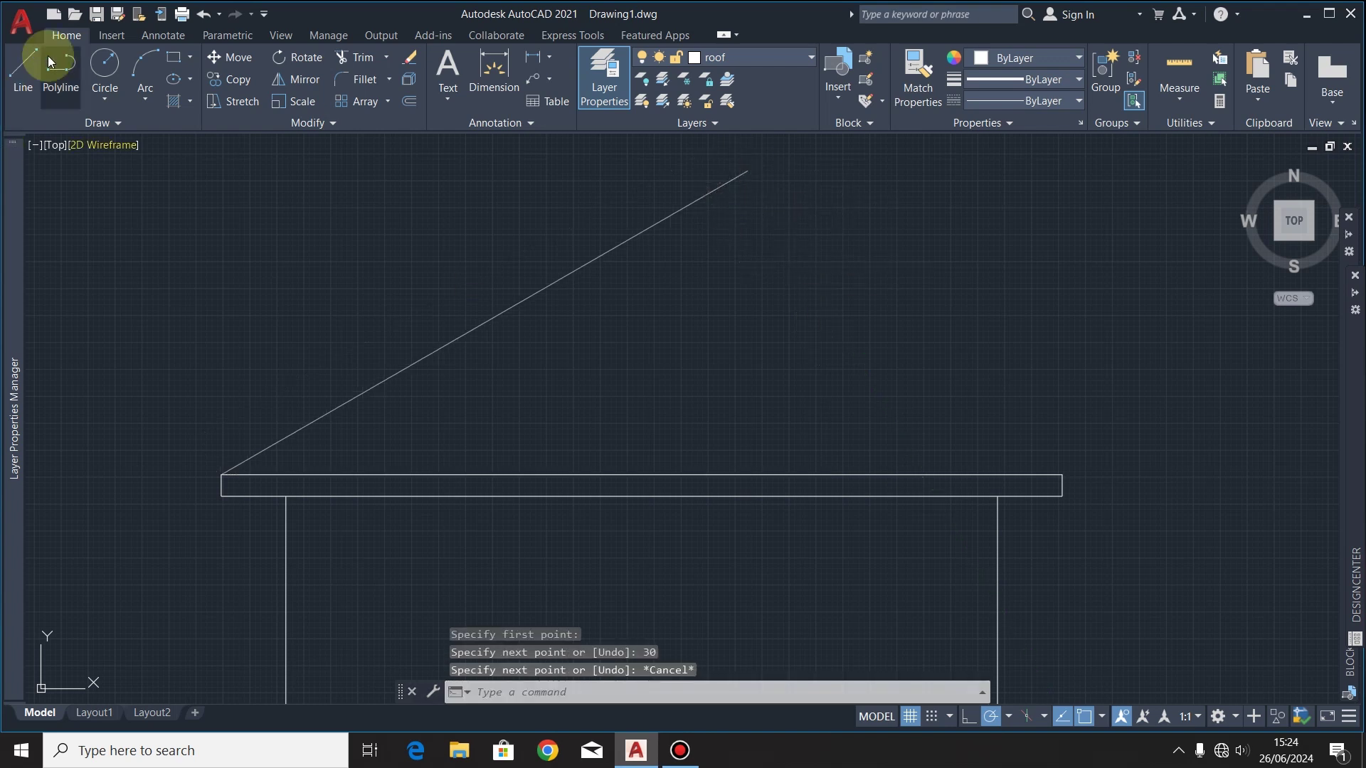
left_click(1061, 475)
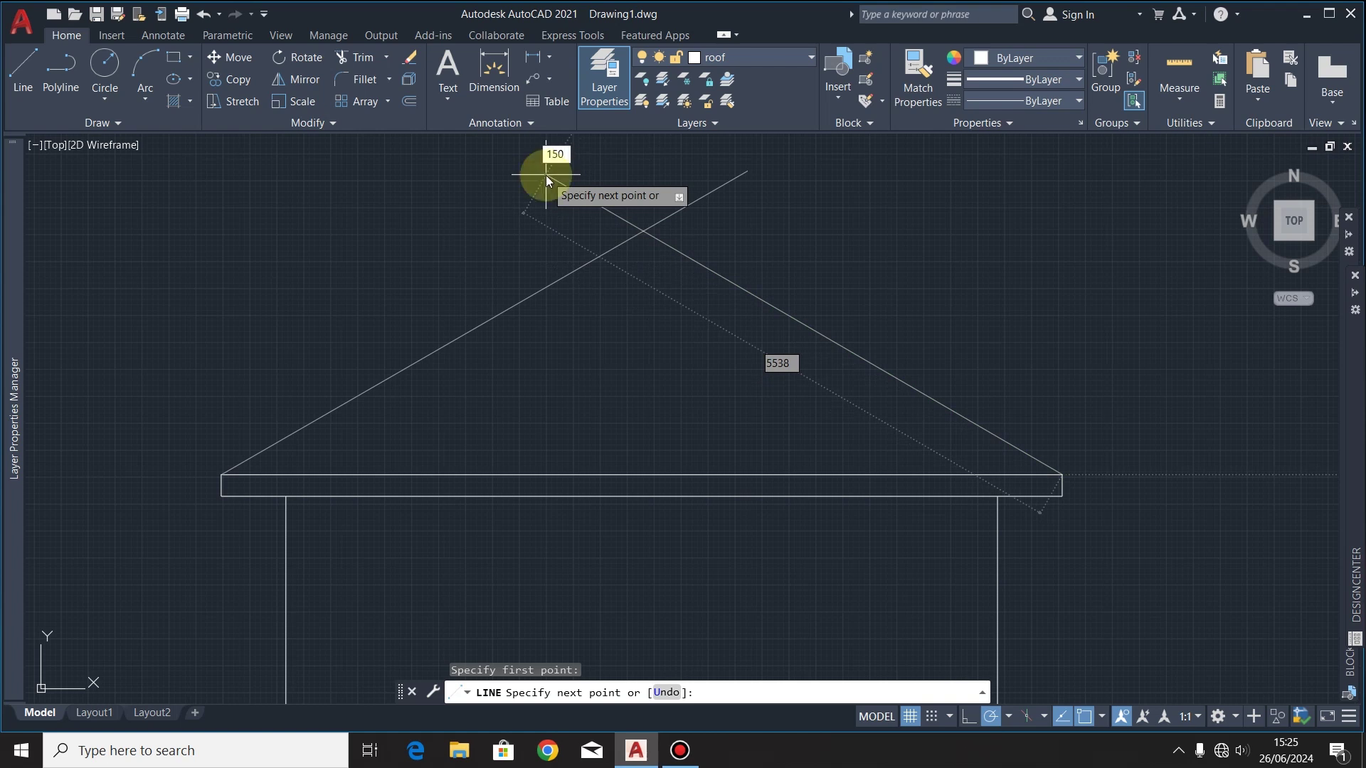
key("Return")
key("Return")
Step: Trim the ends of both slope lines beyond their intersection to form the roof apex
scroll(740, 138, "up", 2)
left_click(356, 57)
left_click(475, 237)
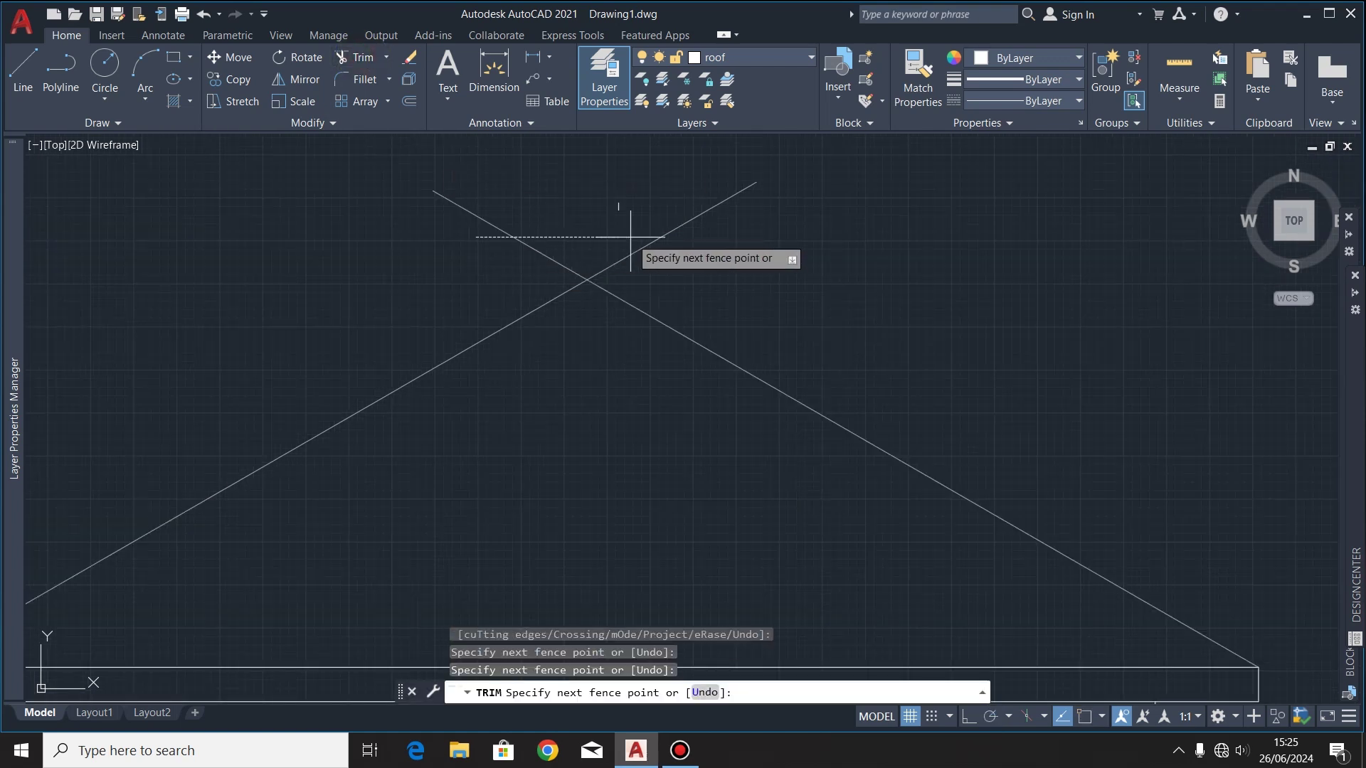
left_click(745, 237)
key("Return")
scroll(591, 197, "down", 3)
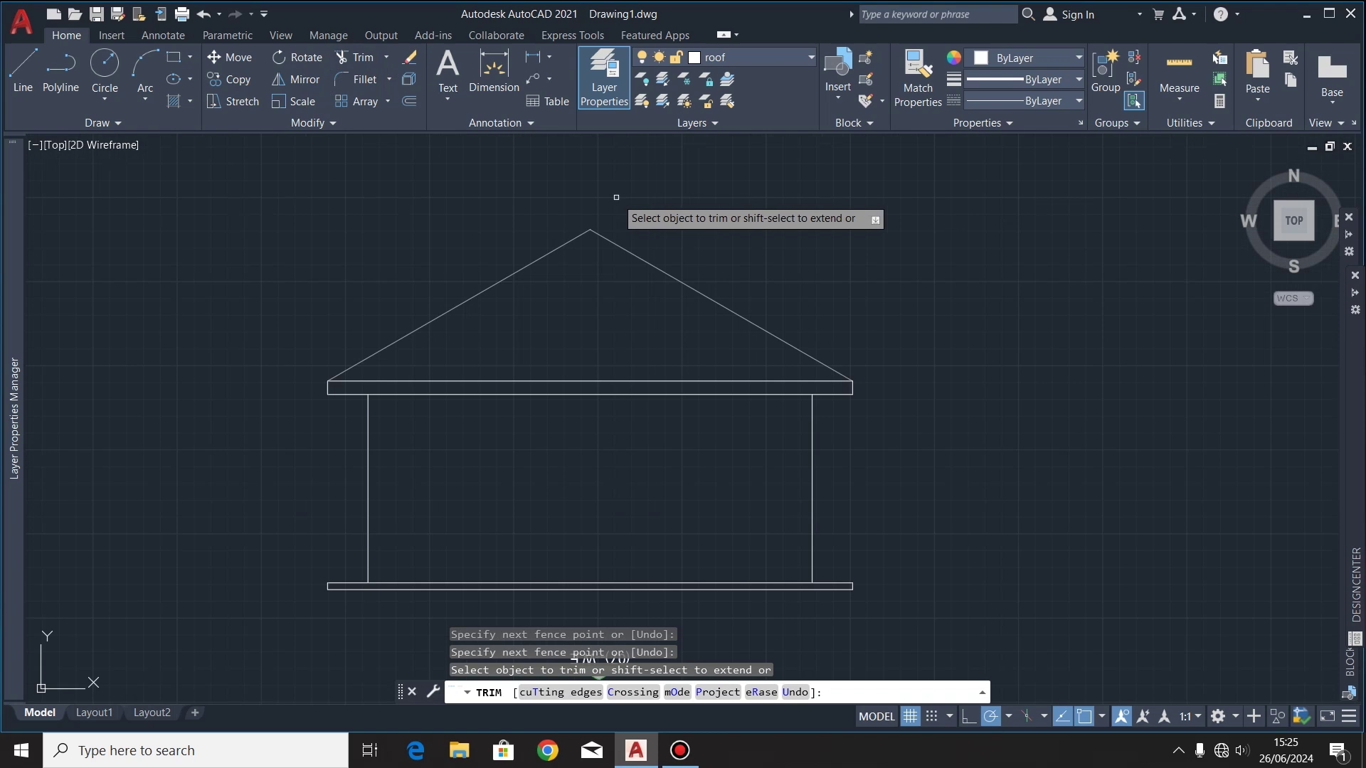
key("Escape")
Step: Offset both roof slope lines 50 inward to give the roof edge its thickness
scroll(469, 297, "up", 2)
left_click(472, 298)
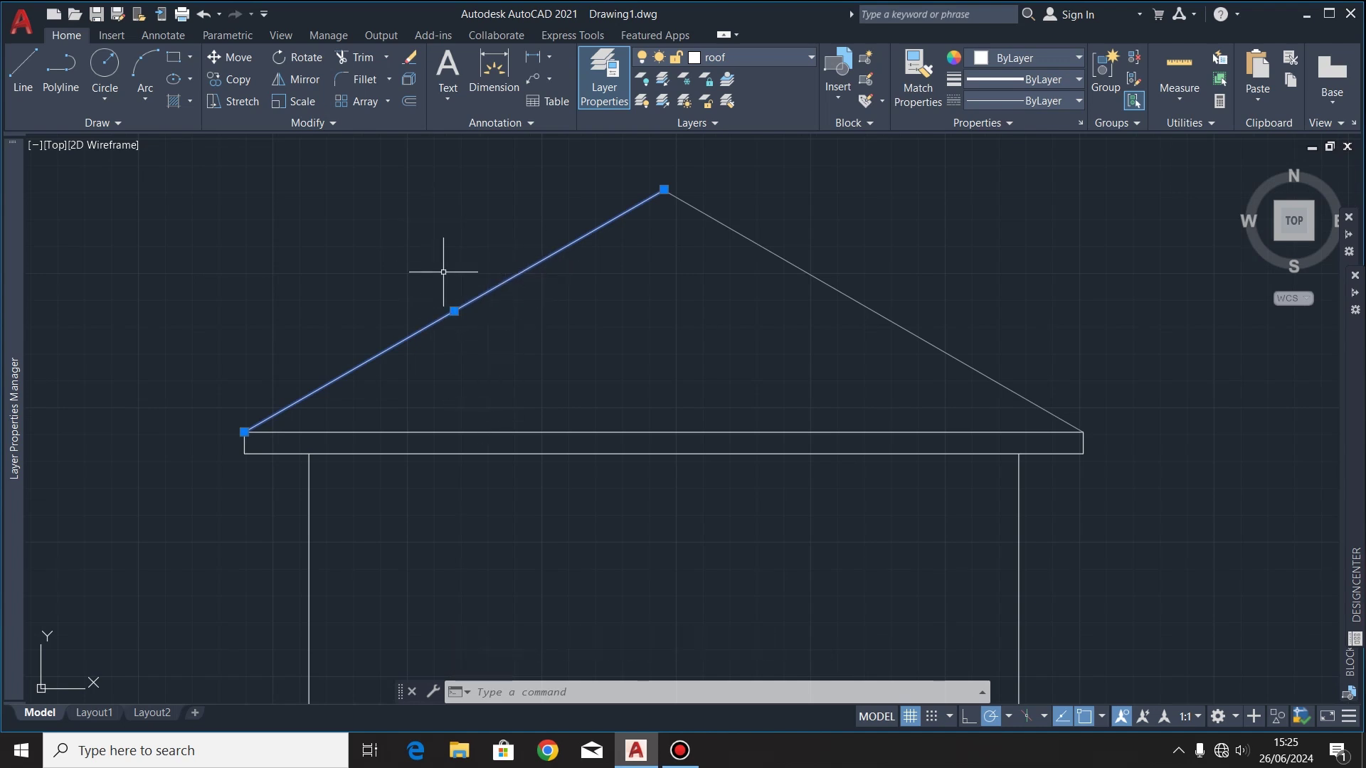
left_click(410, 101)
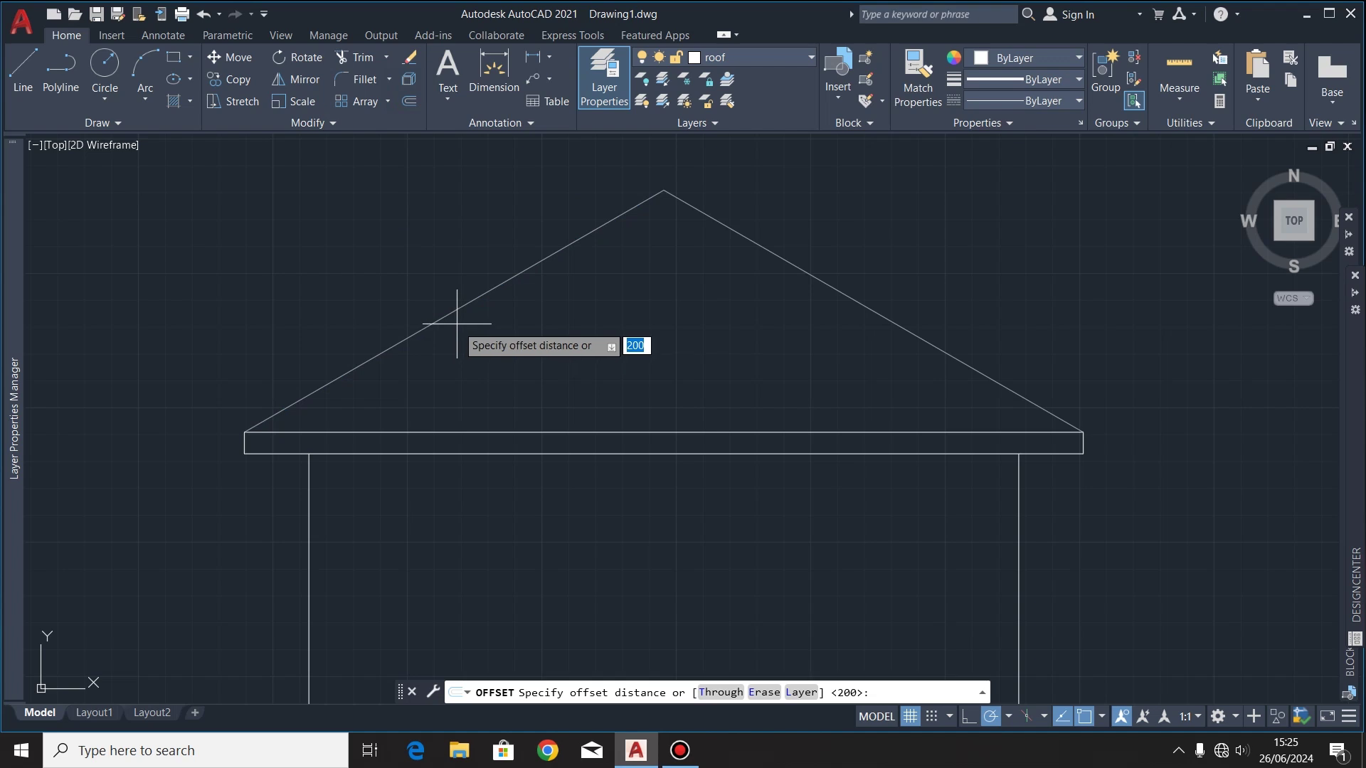
left_click(473, 302)
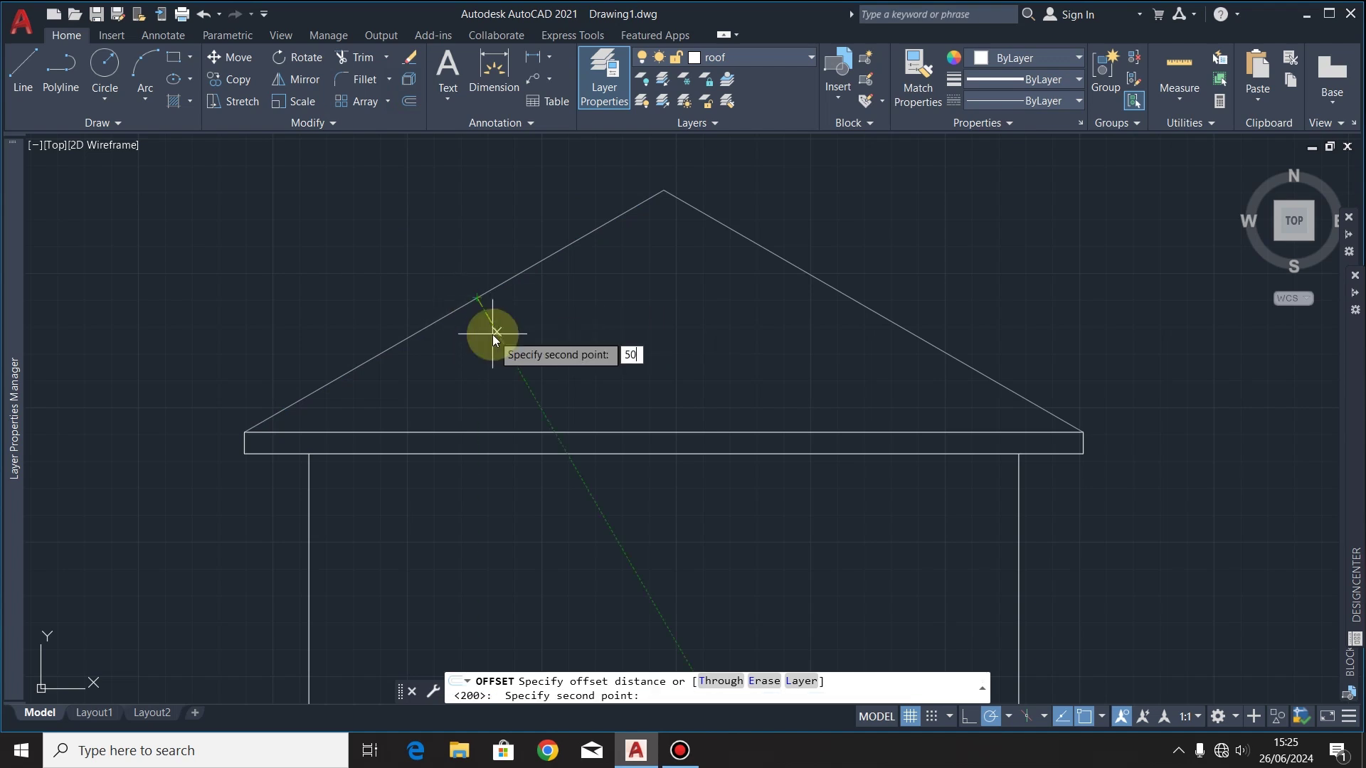
type("50")
key("Return")
left_click(494, 259)
left_click(729, 228)
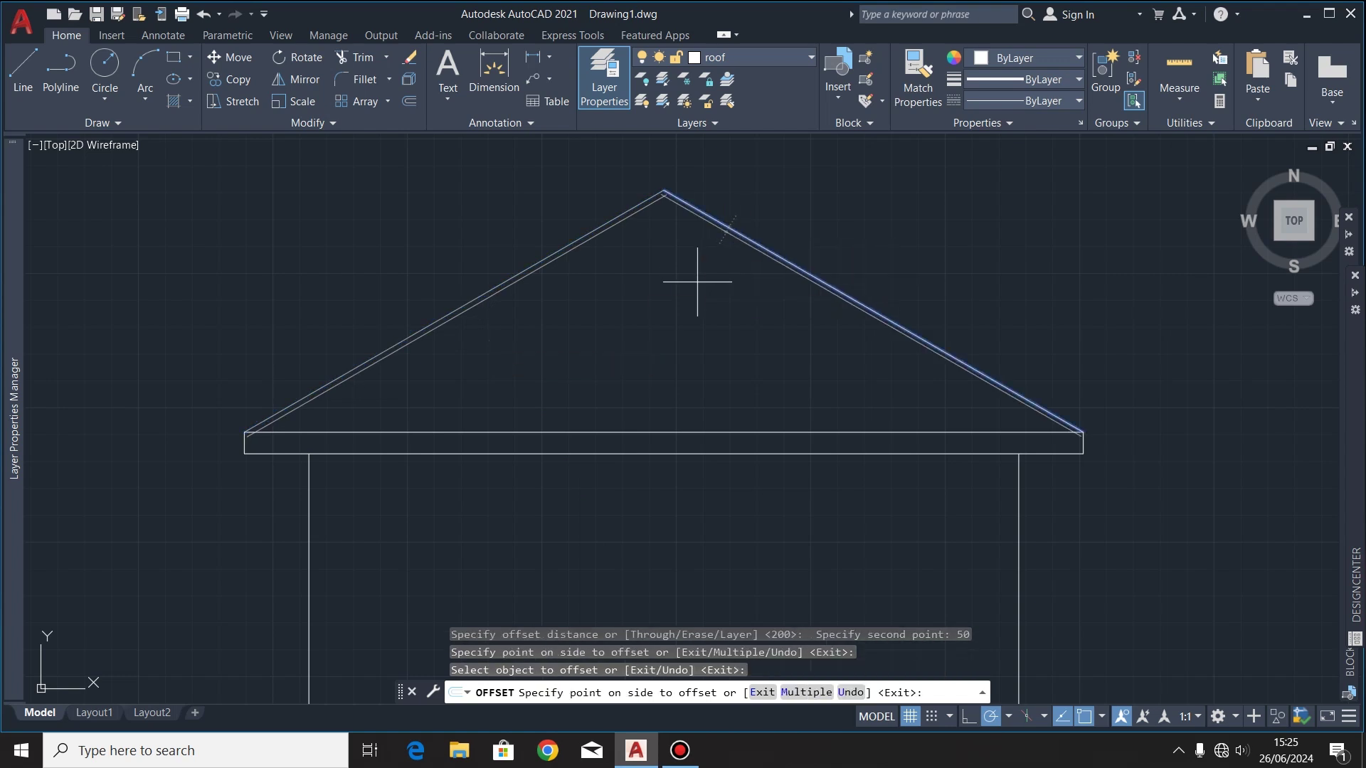
left_click(697, 282)
Step: Trim the crossing ends of the two inner slope lines beneath the roof apex
scroll(732, 192, "up", 3)
left_click(358, 55)
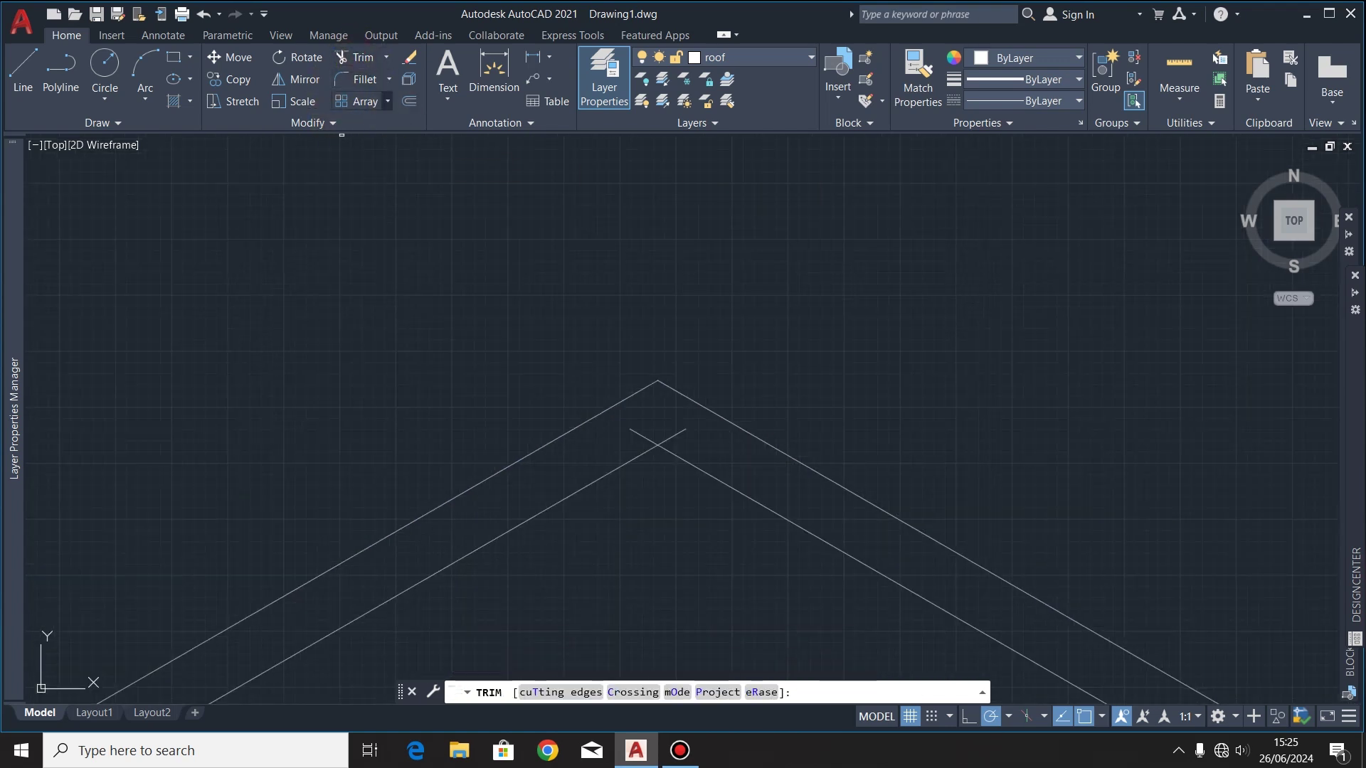
scroll(672, 451, "up", 8)
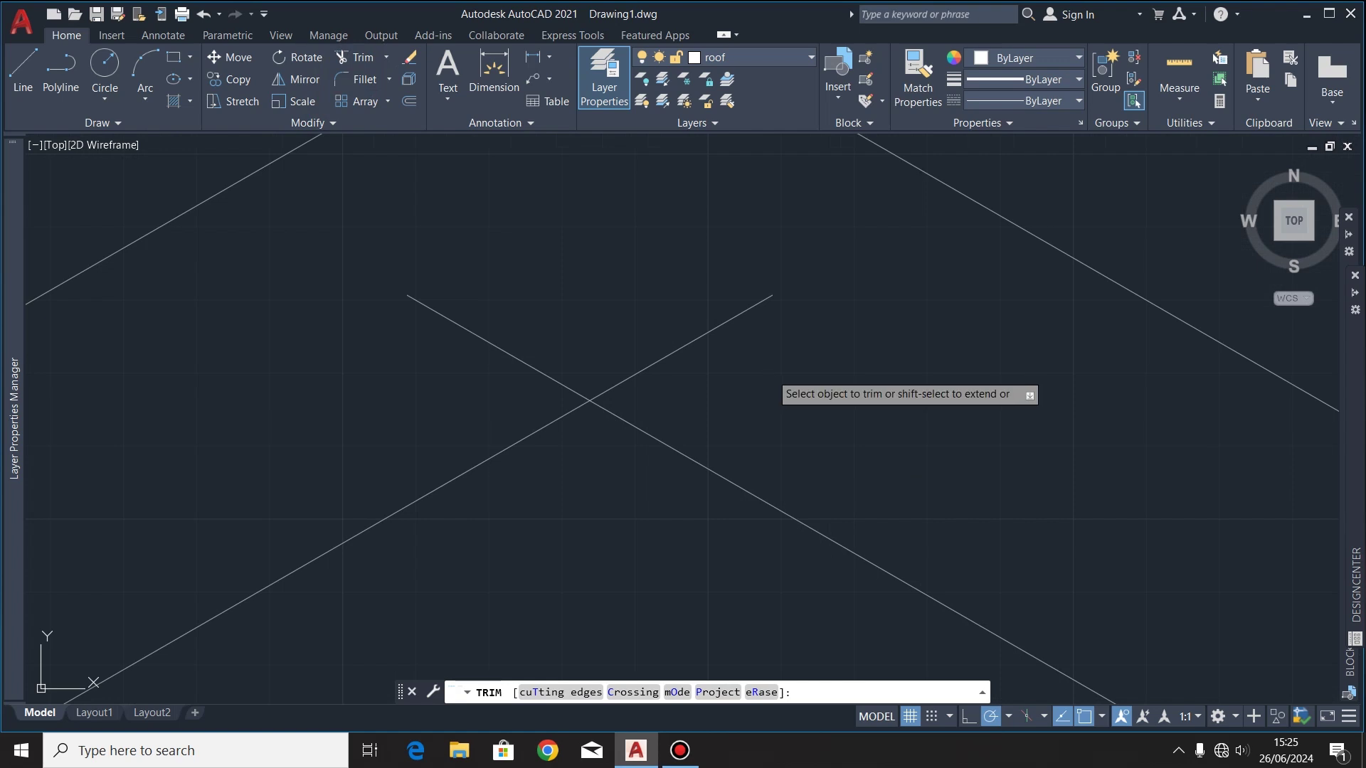
left_click(770, 373)
left_click(600, 299)
key("Return")
left_click(498, 349)
Step: Trim the lower ends of the inner slope lines where they run past the fascia's top edge at both eaves
scroll(609, 191, "down", 5)
scroll(530, 244, "down", 5)
scroll(808, 378, "up", 6)
left_click(698, 427)
key("Return")
scroll(732, 396, "down", 5)
scroll(507, 405, "up", 6)
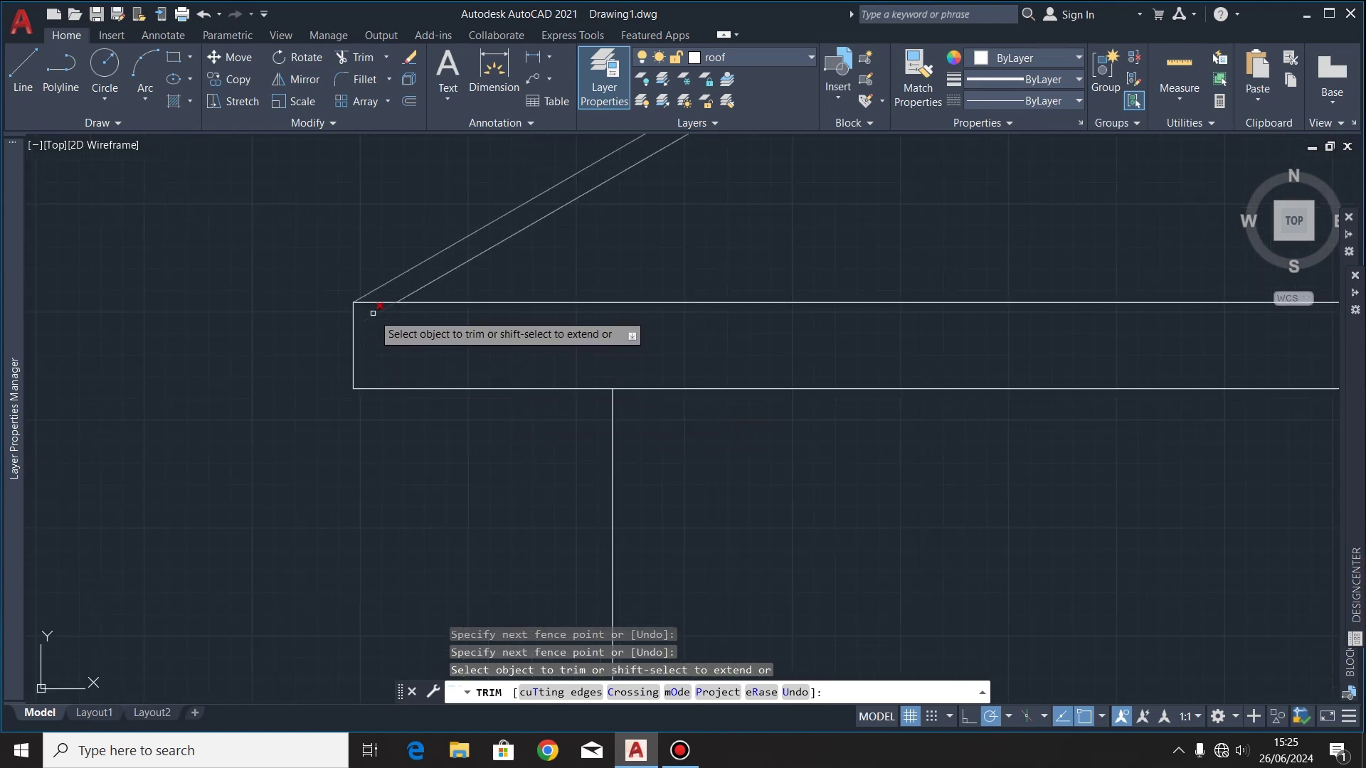
scroll(213, 430, "down", 5)
key("Escape")
Step: Move the whole rotated plan, with its grids and direction markers, away from below the elevation
scroll(808, 223, "down", 3)
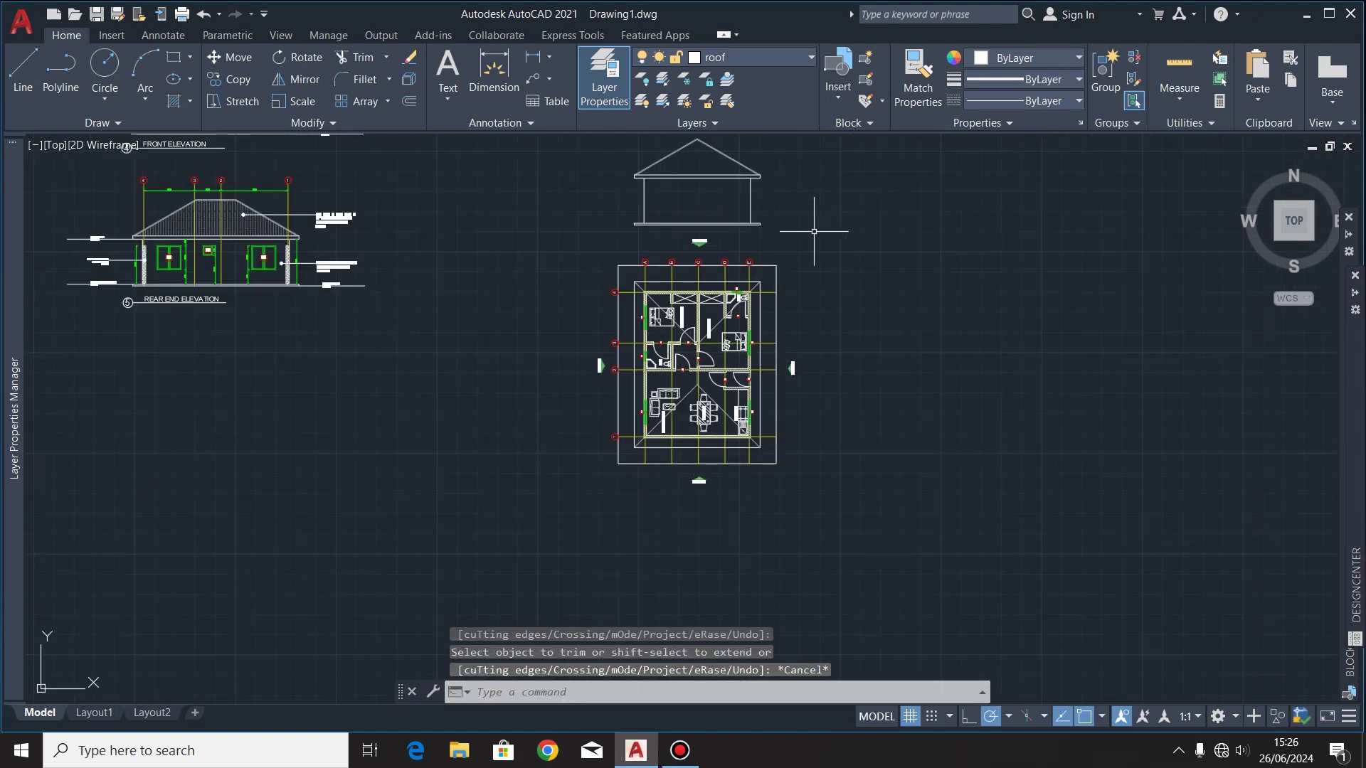
scroll(833, 252, "up", 4)
scroll(821, 200, "down", 3)
left_click(857, 308)
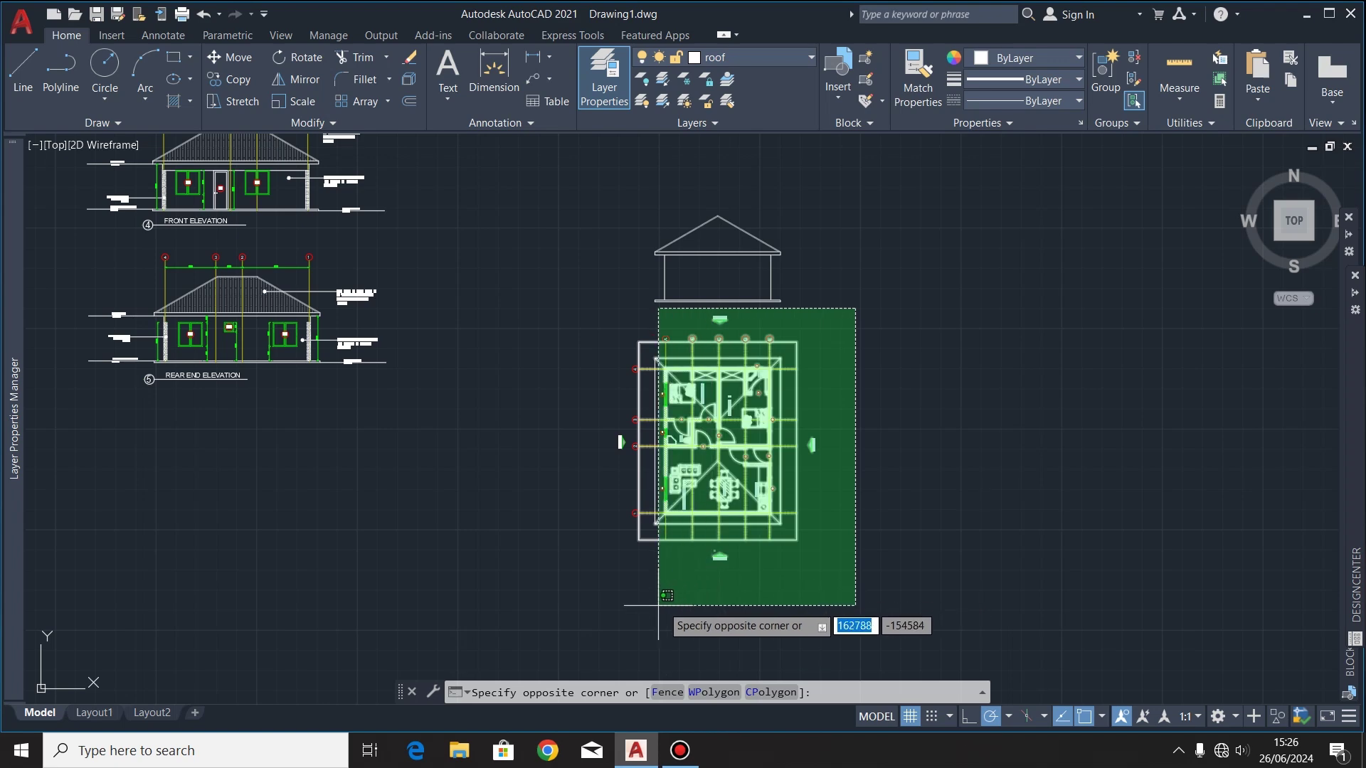
left_click(533, 655)
left_click(231, 57)
left_click(708, 435)
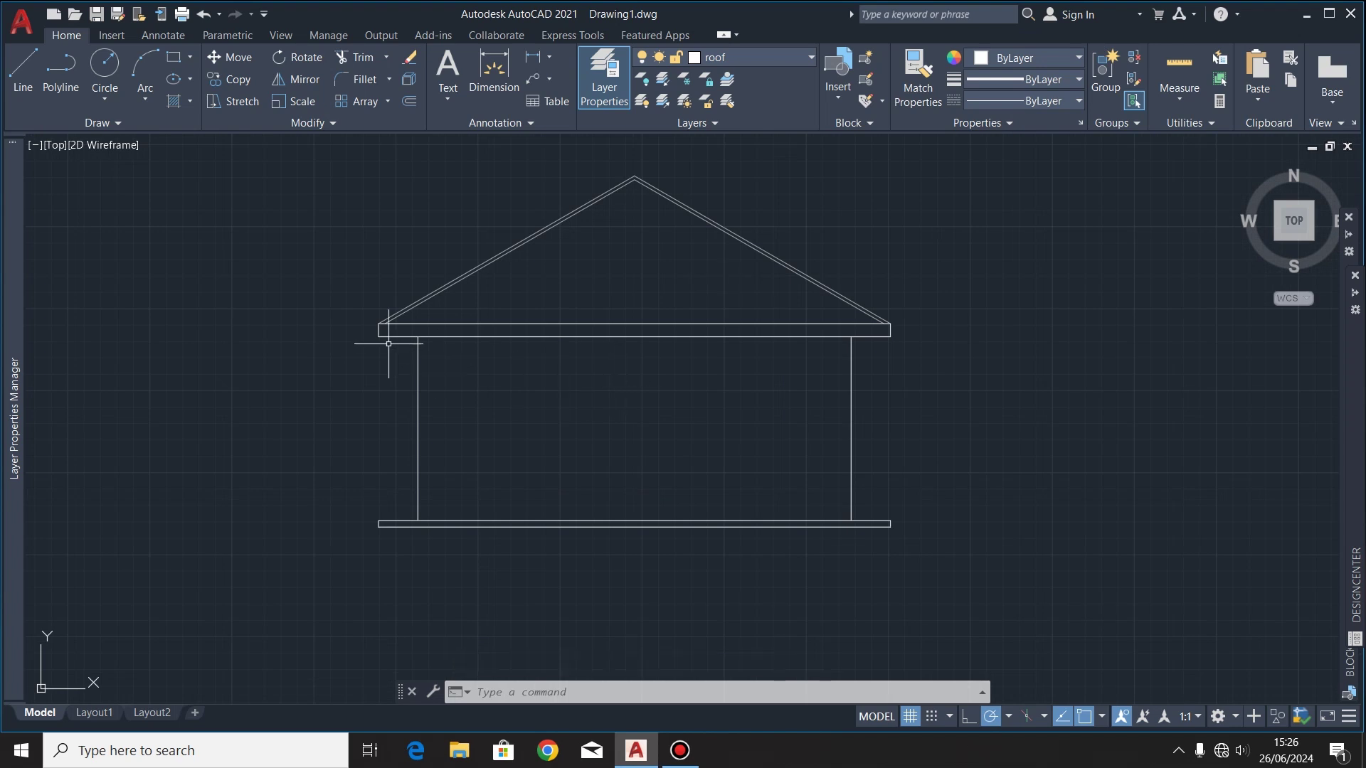
Step: Draw a 1000 by 1000 square just below the base's end on the grid A side
left_click(173, 57)
scroll(421, 426, "up", 5)
left_click(424, 426)
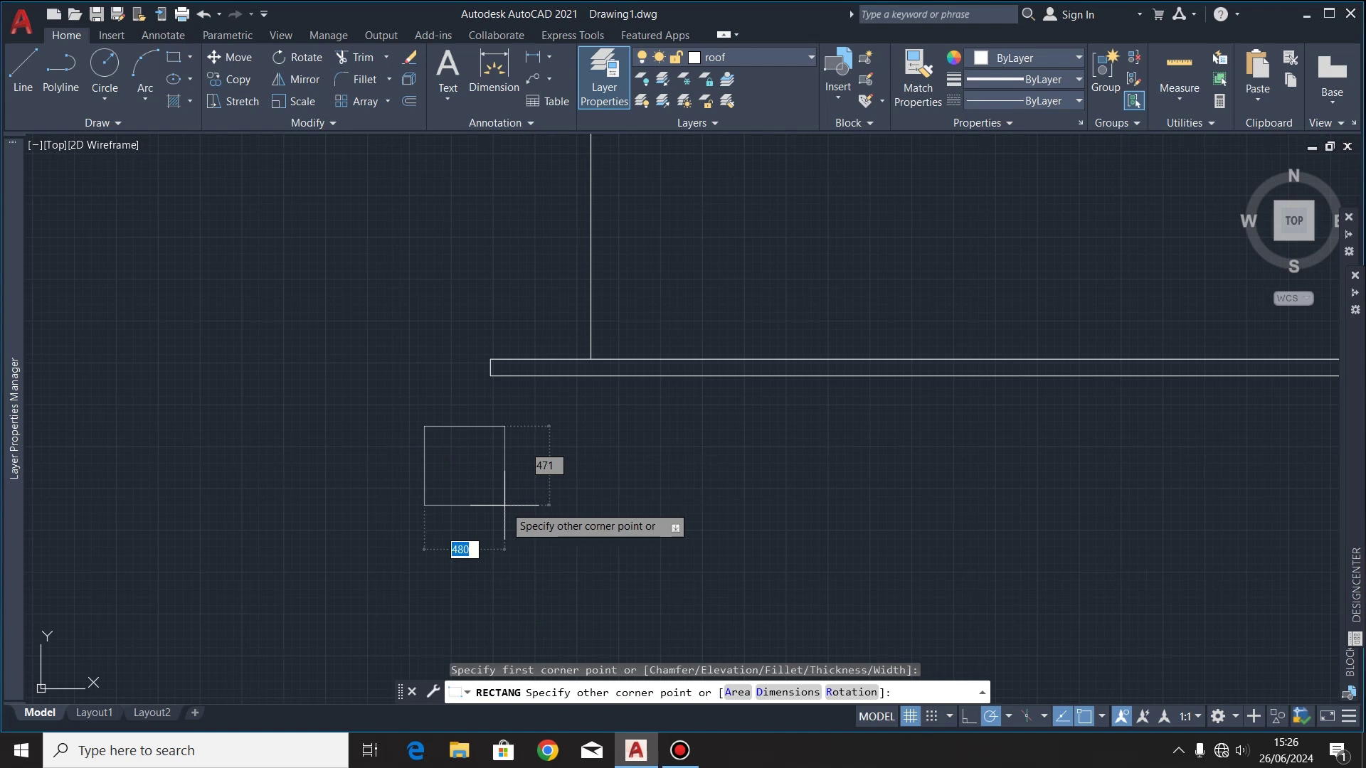
type("1000")
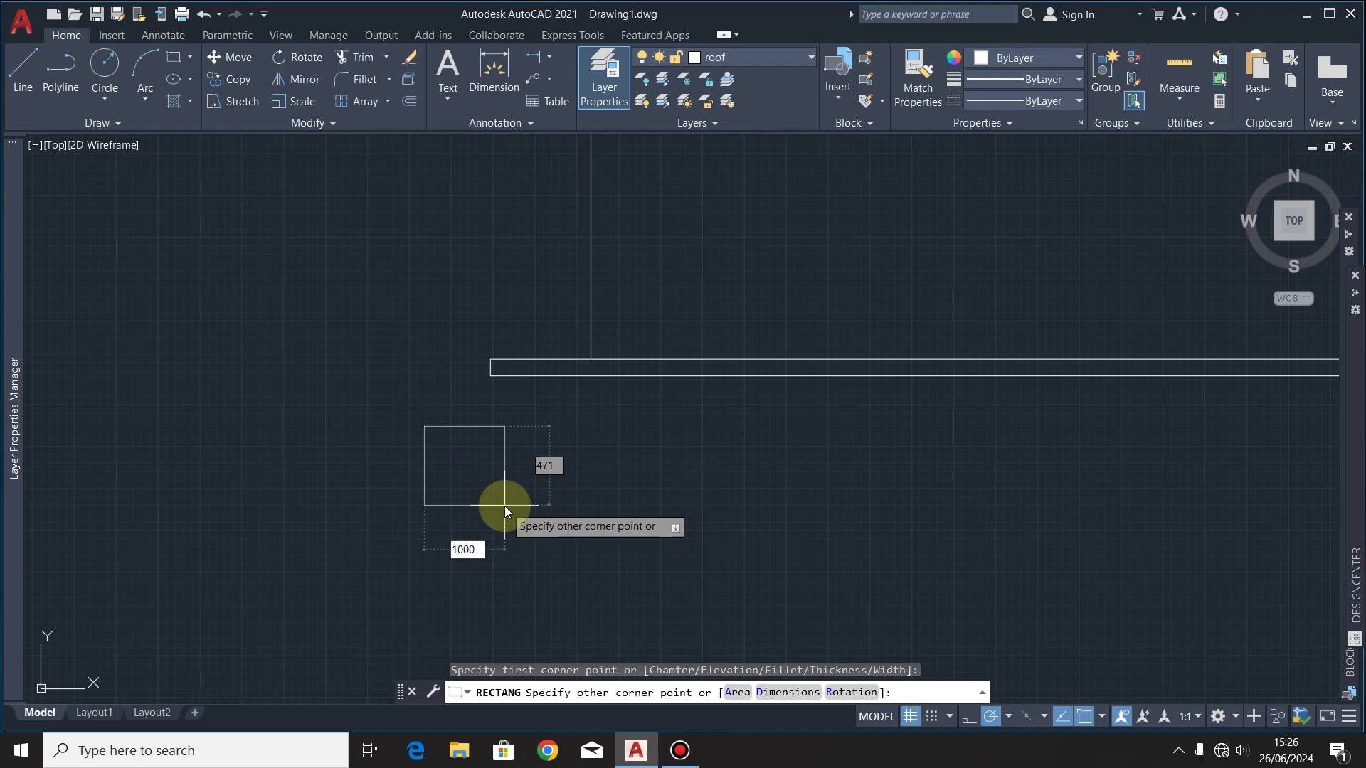
key("Tab")
type("1000")
key("Return")
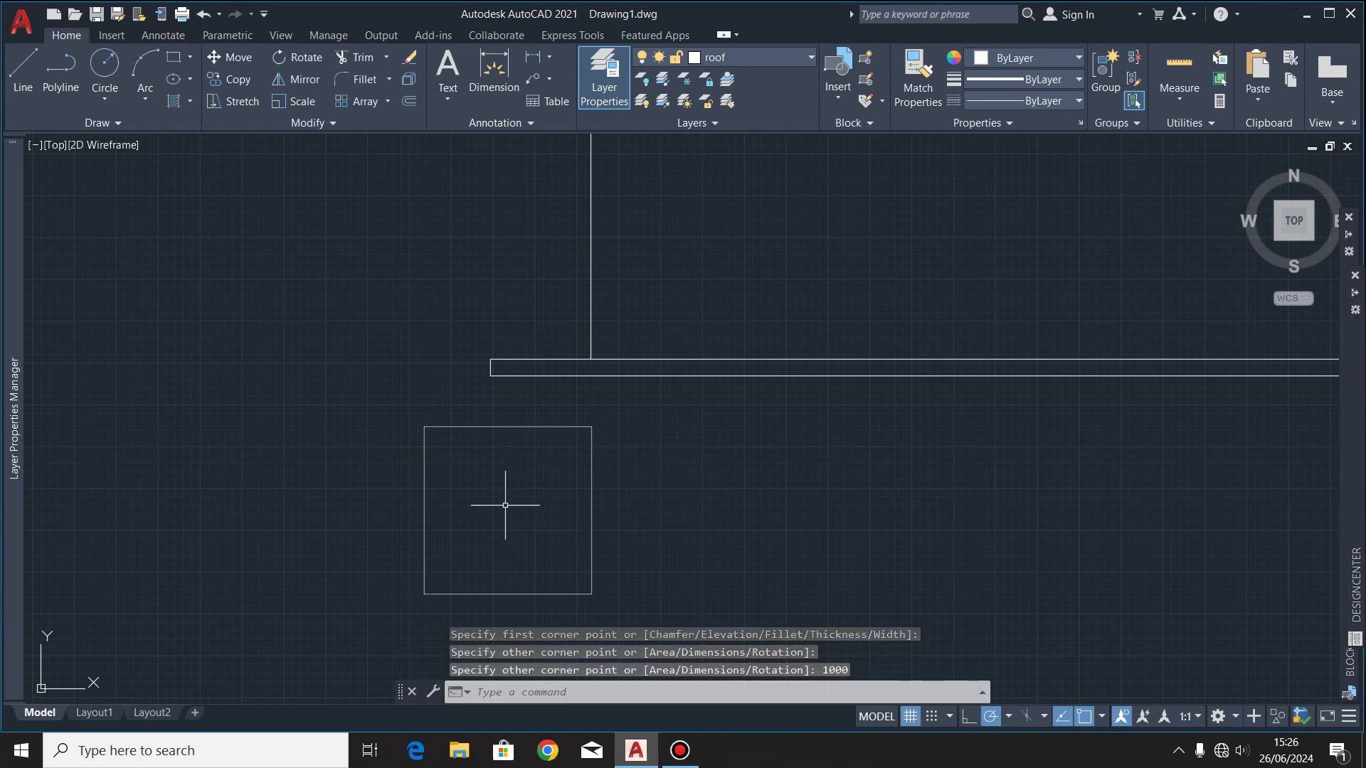
Step: Move the square by its upper corner nearest the house to the base's lower corner on the grid A side
left_click(590, 469)
left_click(229, 56)
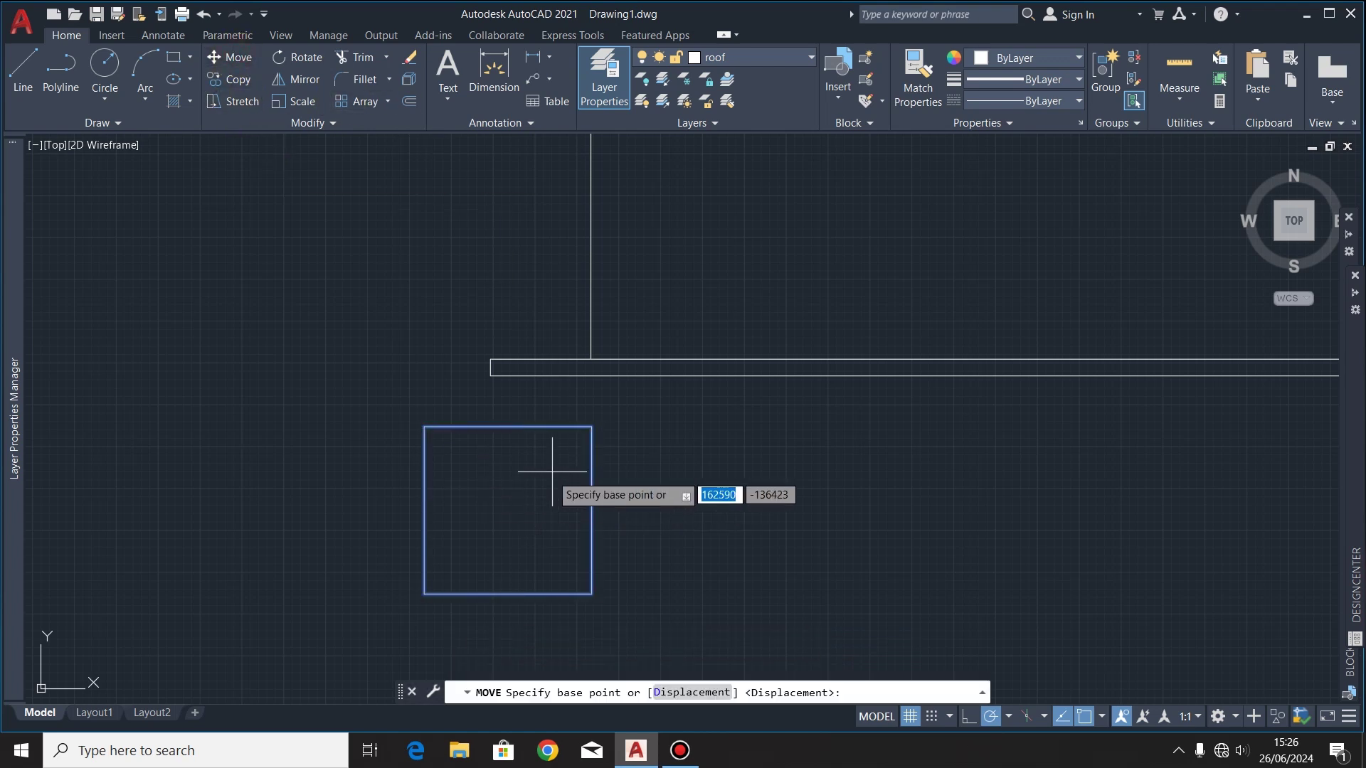
left_click(591, 426)
left_click(496, 378)
Step: Copy the square by its outer lower corner to the point level with the roof apex and directly above the fascia's grid E end
left_click_drag(488, 387, 468, 552)
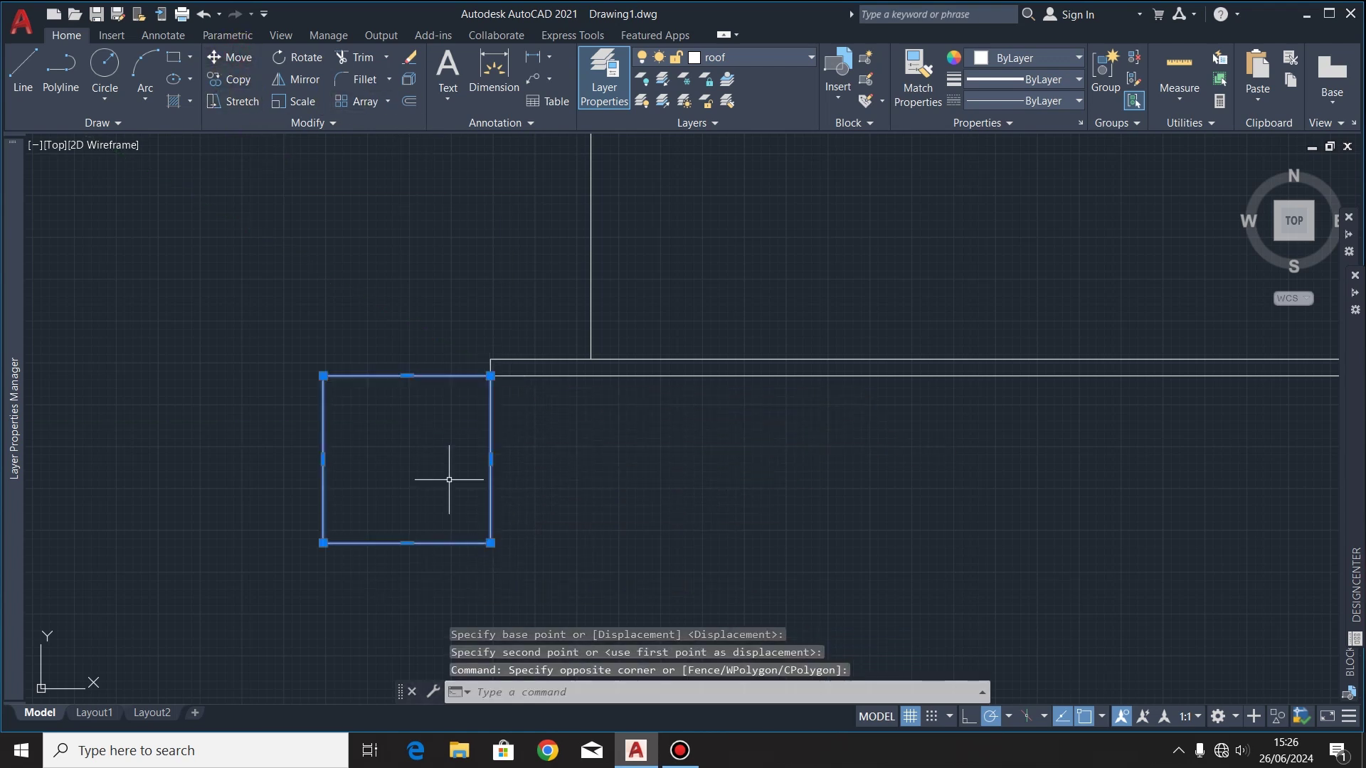
left_click(233, 77)
left_click(323, 542)
scroll(334, 534, "down", 5)
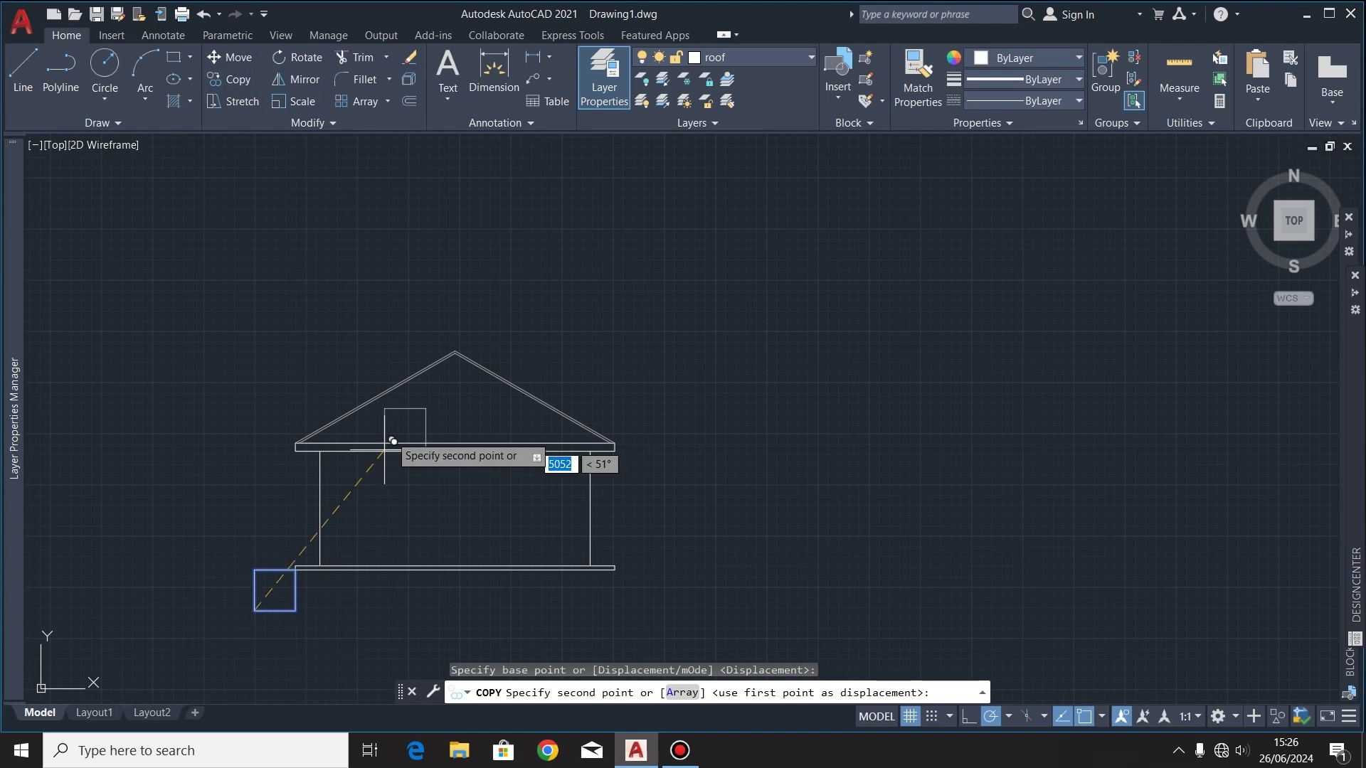
scroll(426, 399, "up", 3)
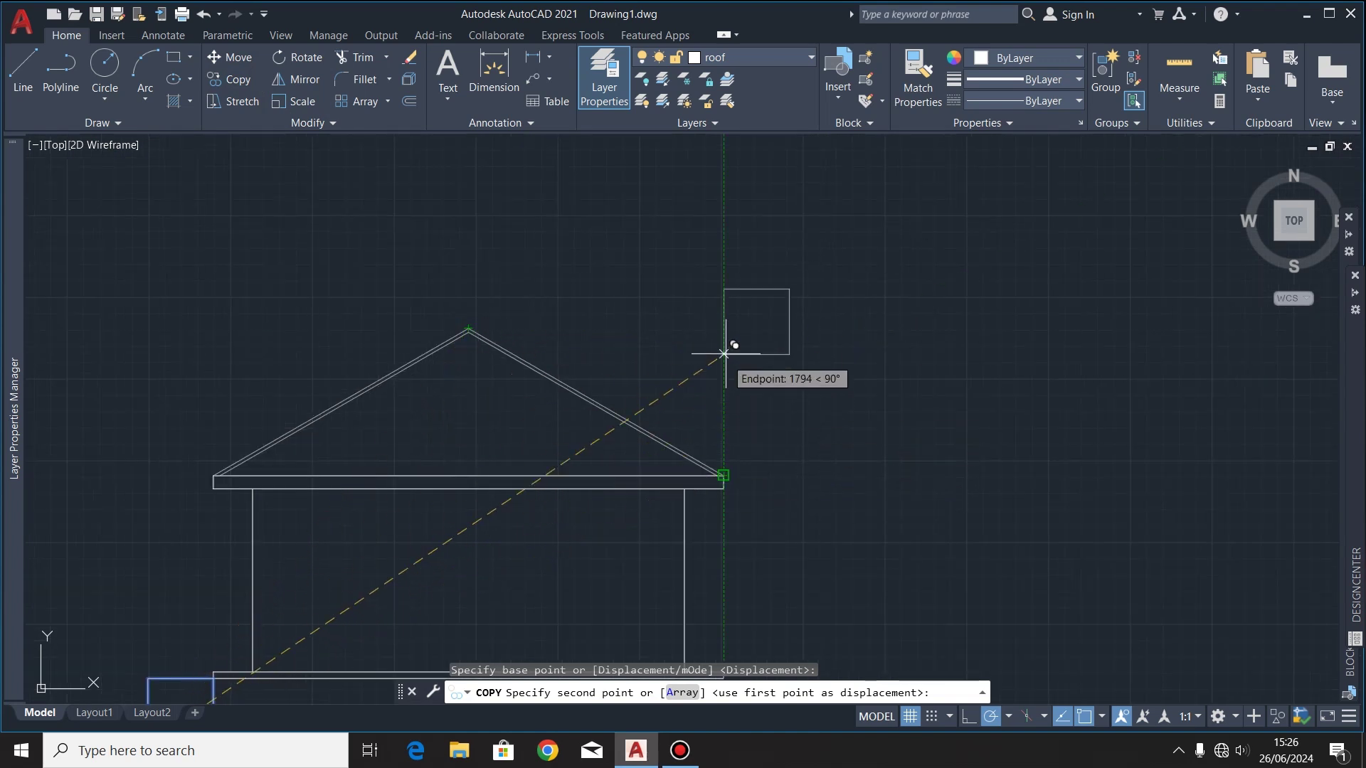
left_click(723, 328)
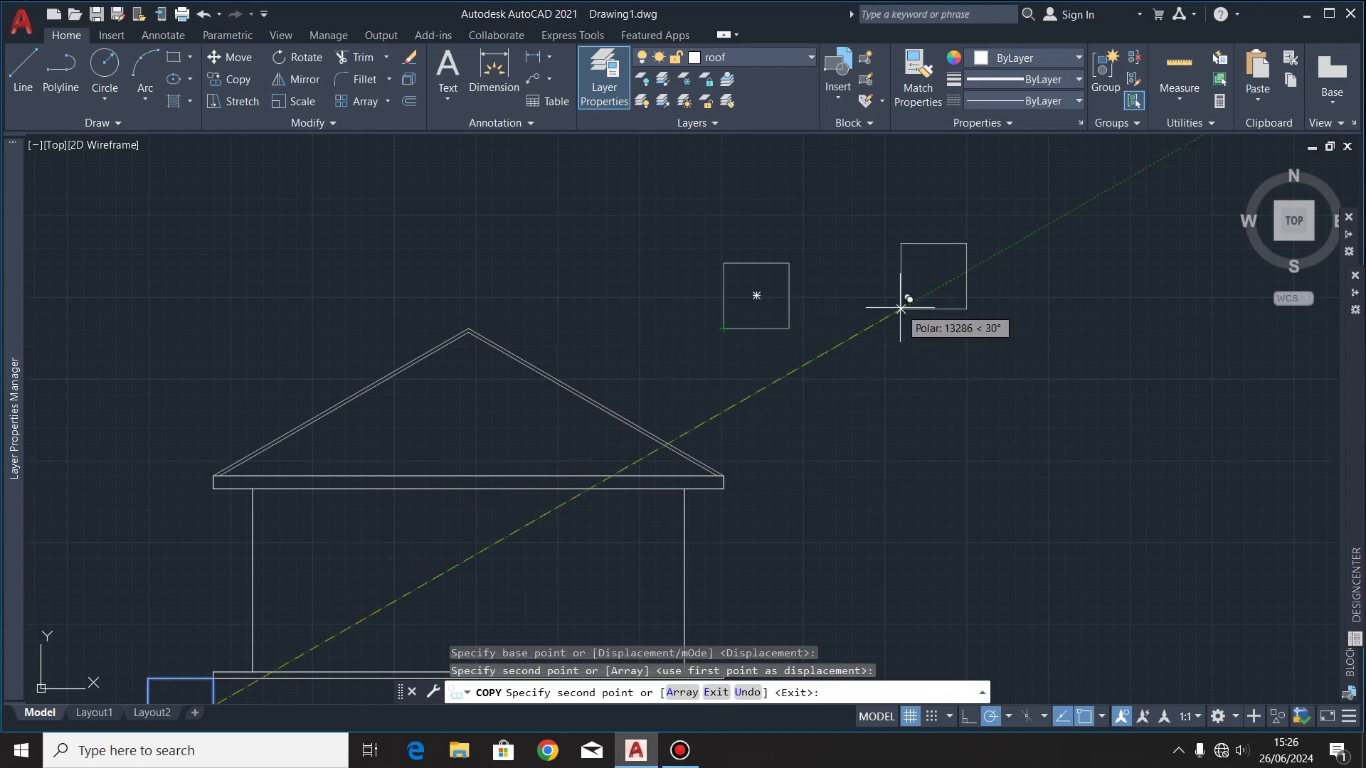
key("Escape")
Step: Draw a rectangular frame around the elevation between the outermost corners of the two diagonally opposite squares
scroll(903, 299, "down", 2)
left_click(173, 57)
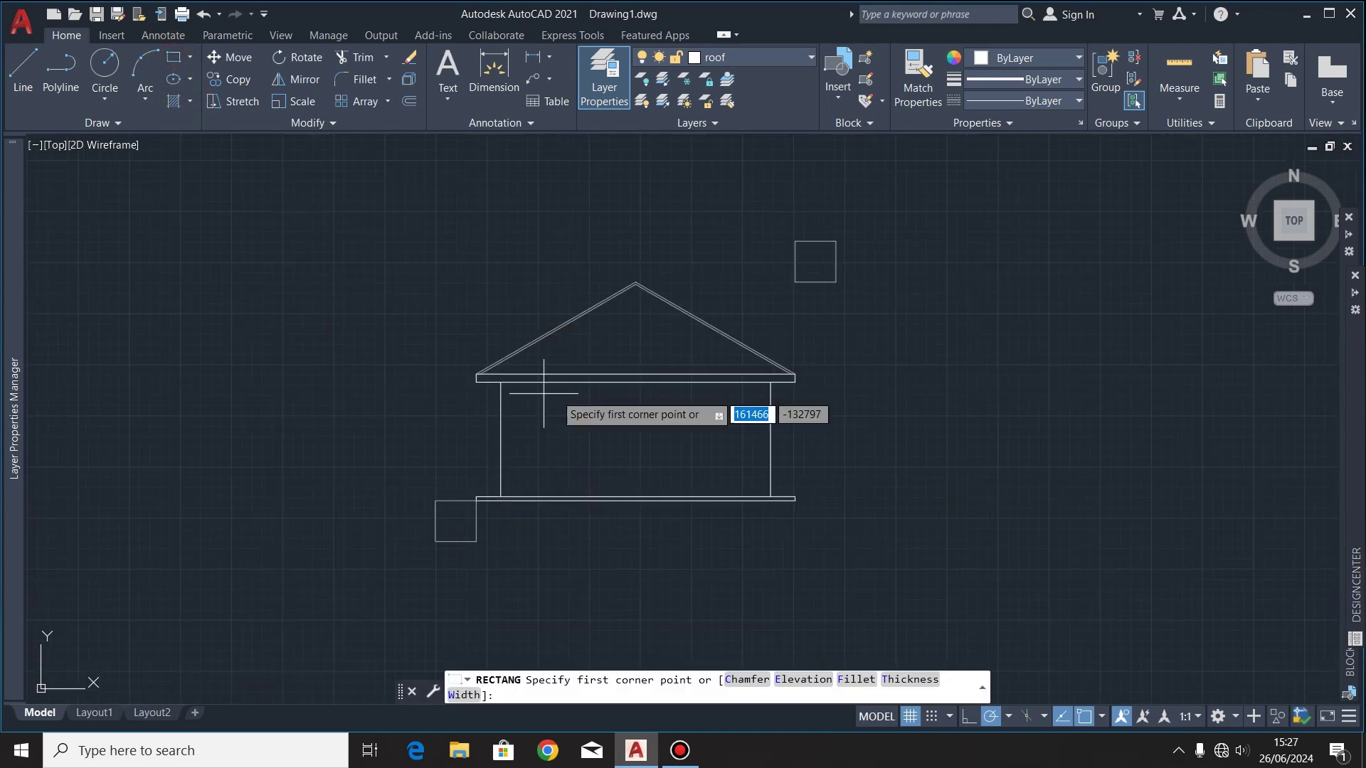
left_click(835, 241)
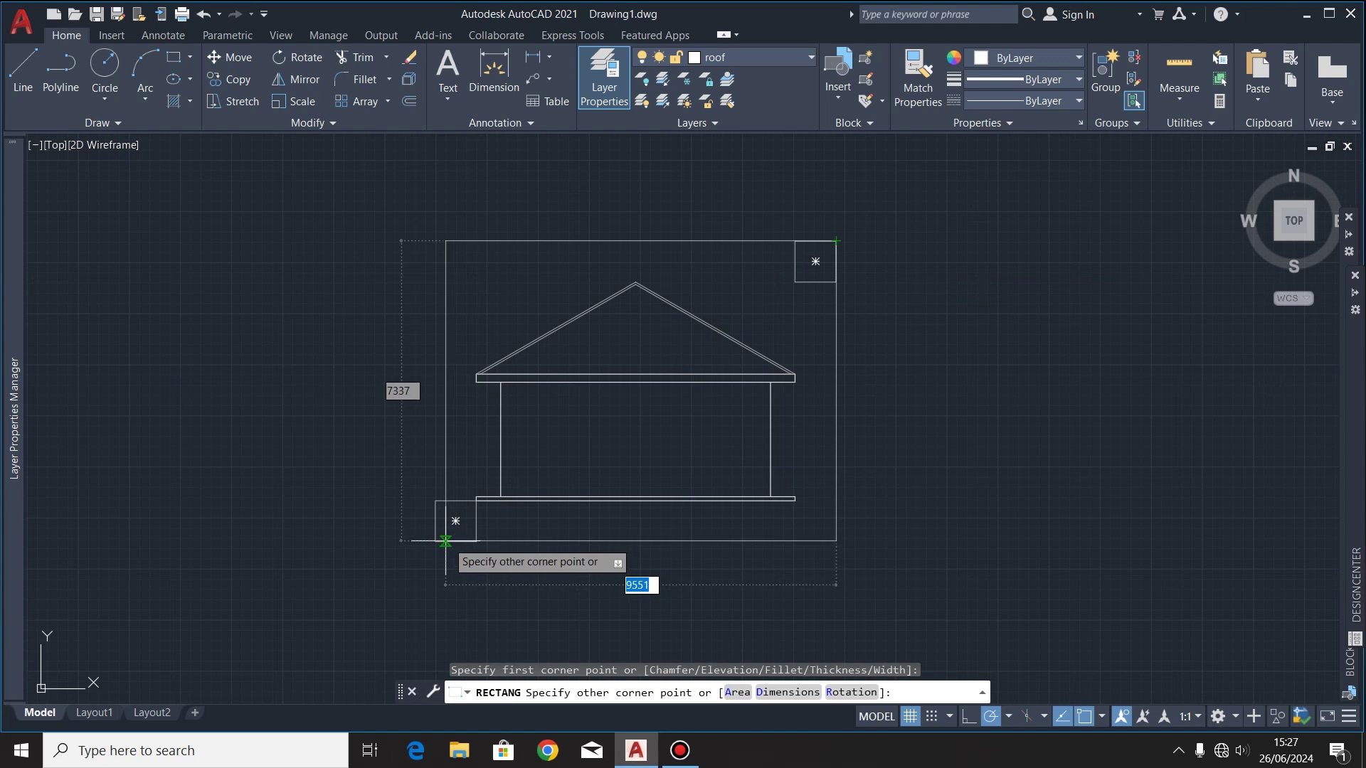
left_click(435, 542)
key("Escape")
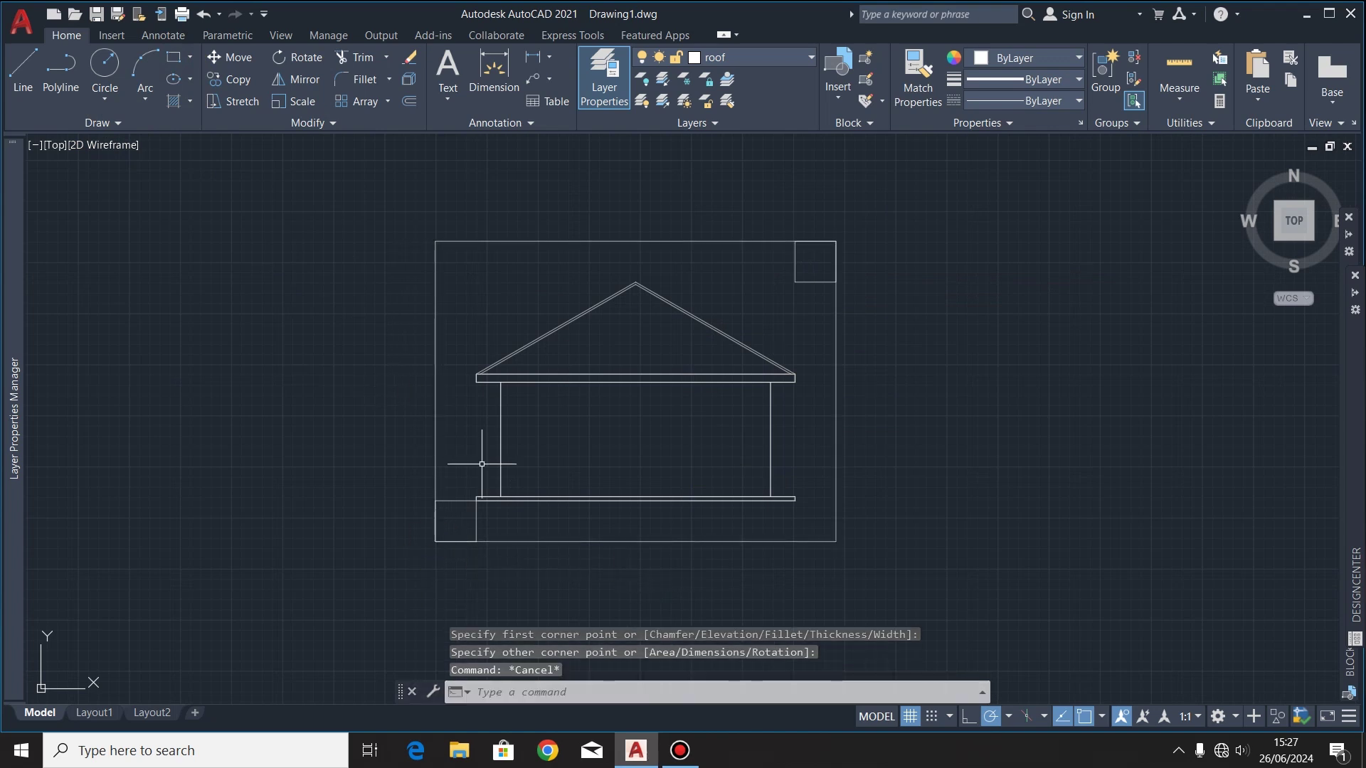
Step: Put the frame and both corner squares on the Defpoints layer
left_click(456, 213)
left_click(420, 516)
left_click(884, 189)
left_click(816, 325)
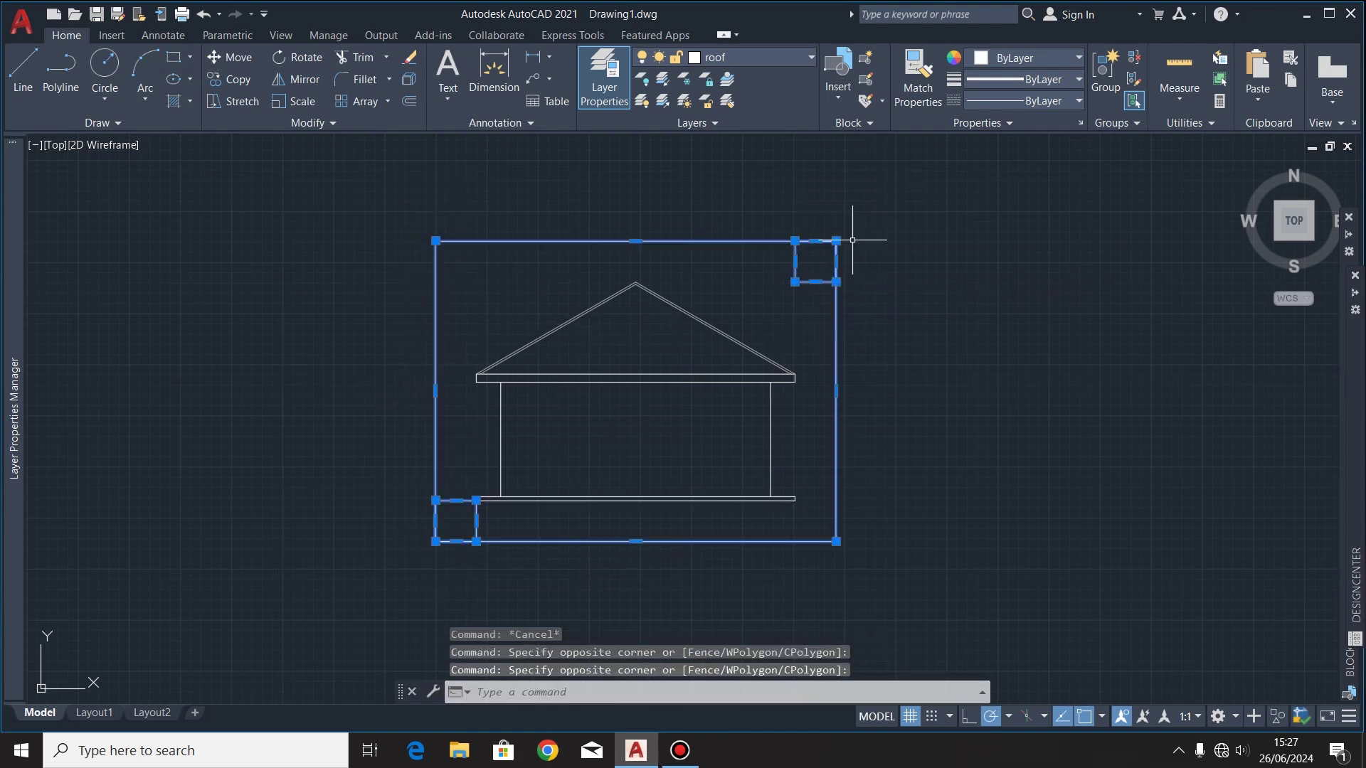
left_click(770, 55)
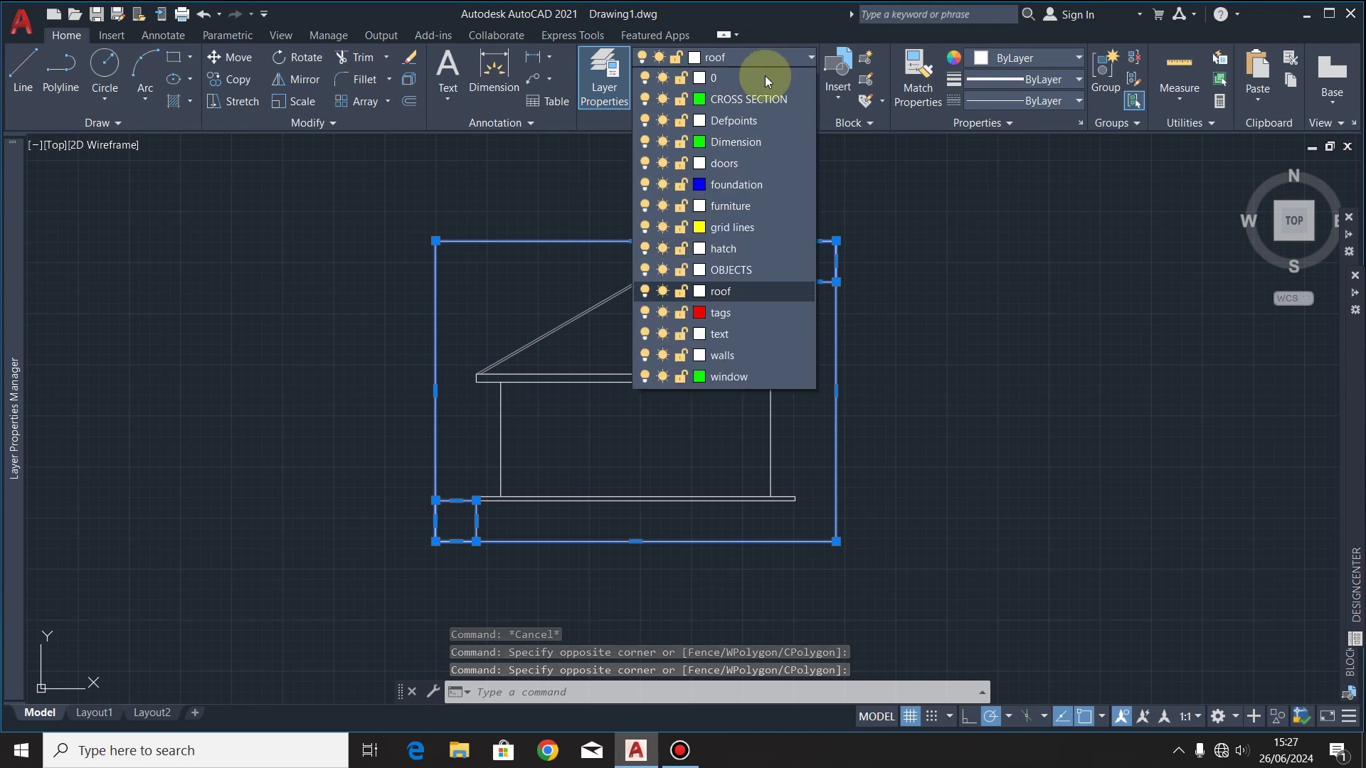
left_click(756, 118)
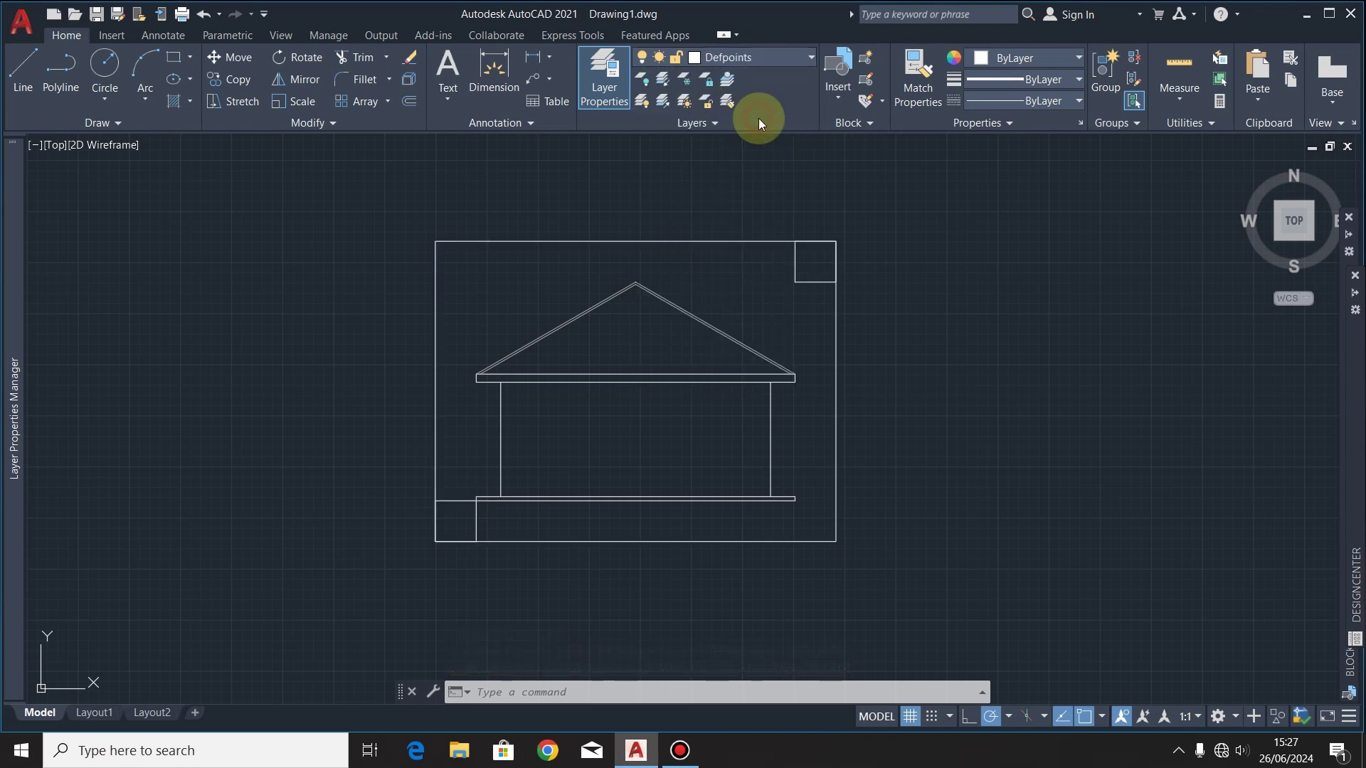
key("Escape")
Step: Offset the outer wall line on the grid A side 75 inward to mark the wall's centreline
scroll(498, 488, "up", 4)
left_click(530, 357)
left_click(484, 398)
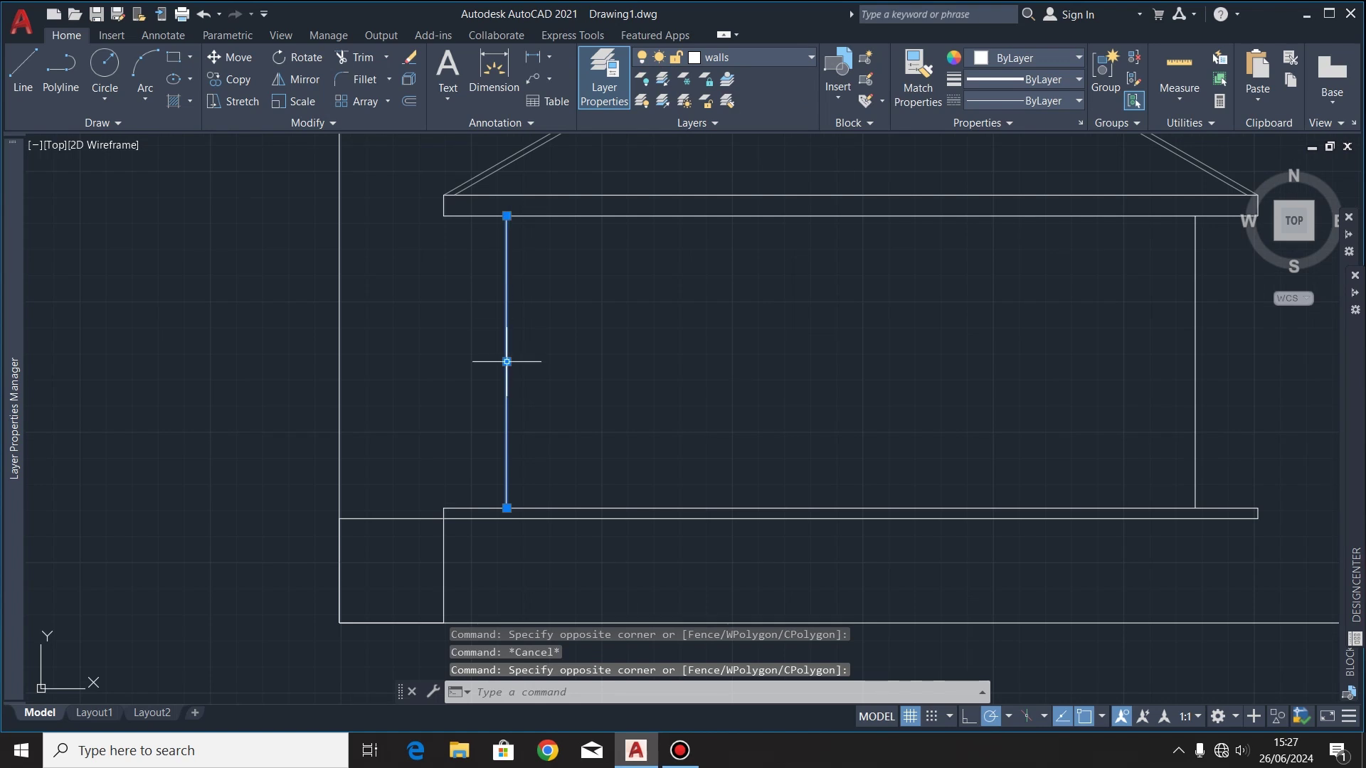
left_click(409, 101)
left_click(507, 361)
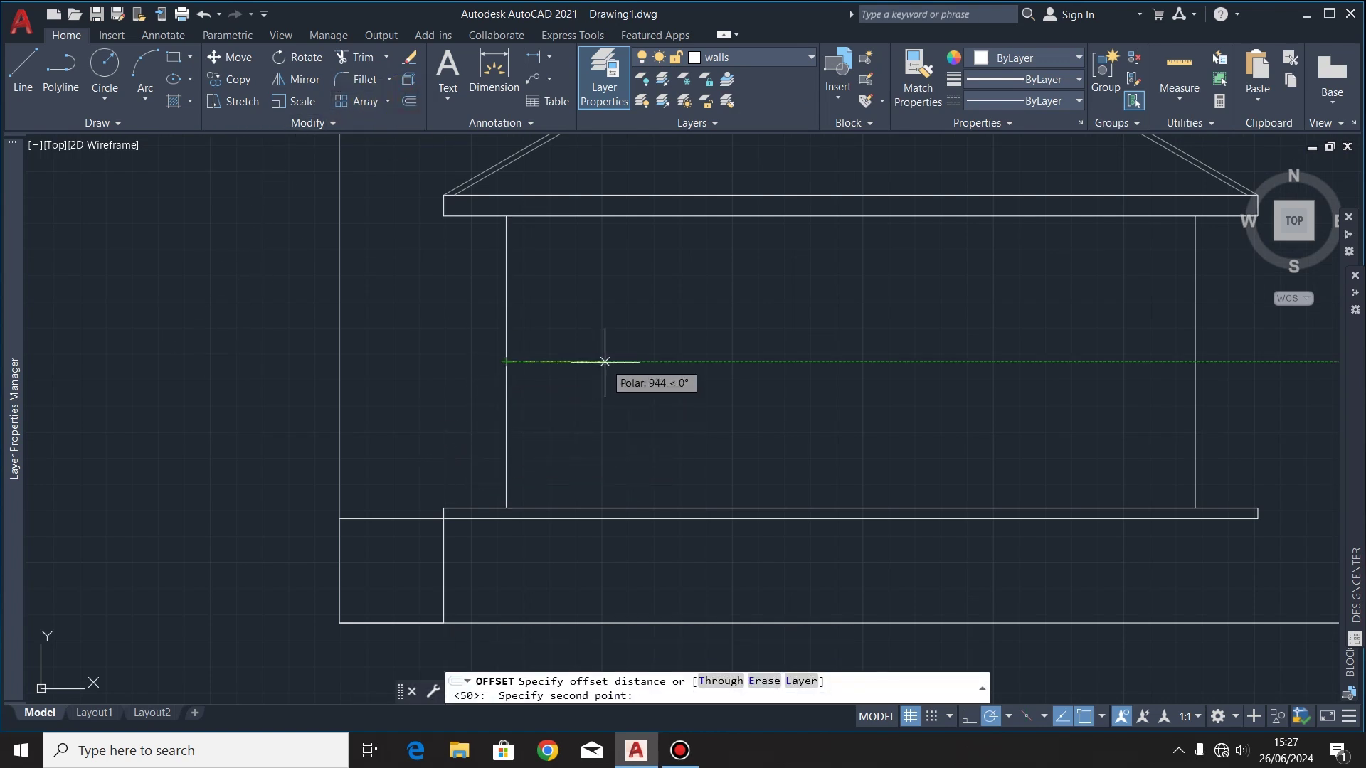
type("75")
key("Return")
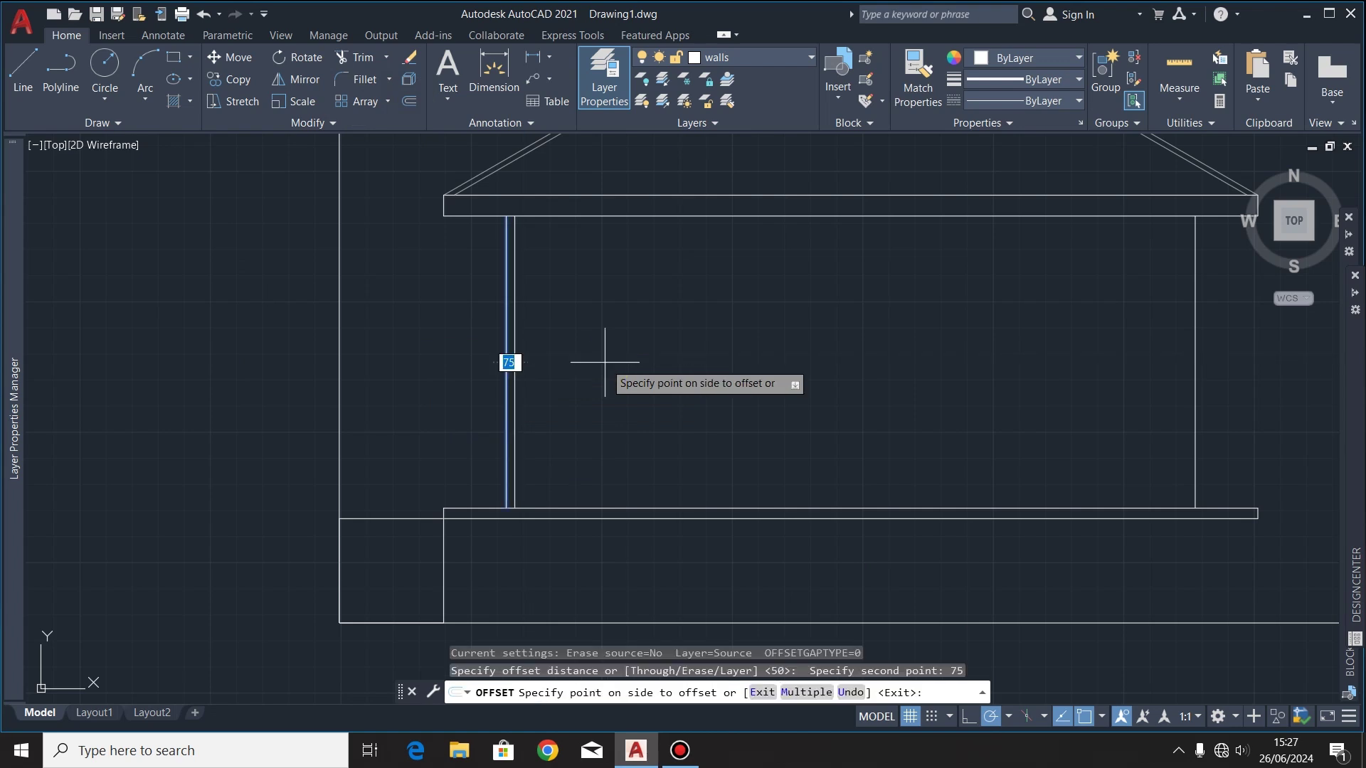
left_click(528, 409)
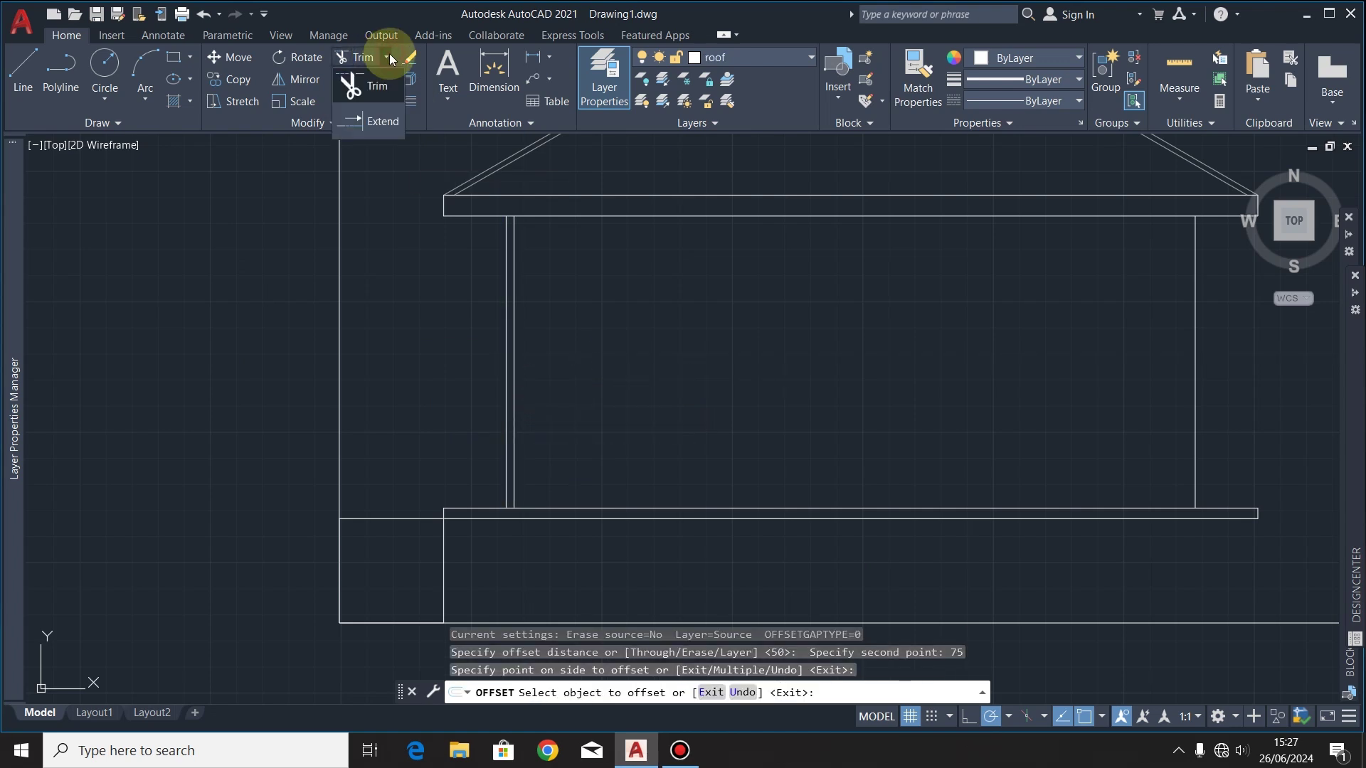
Step: Extend the new wall centreline upward to the top edge of the frame
left_click(383, 117)
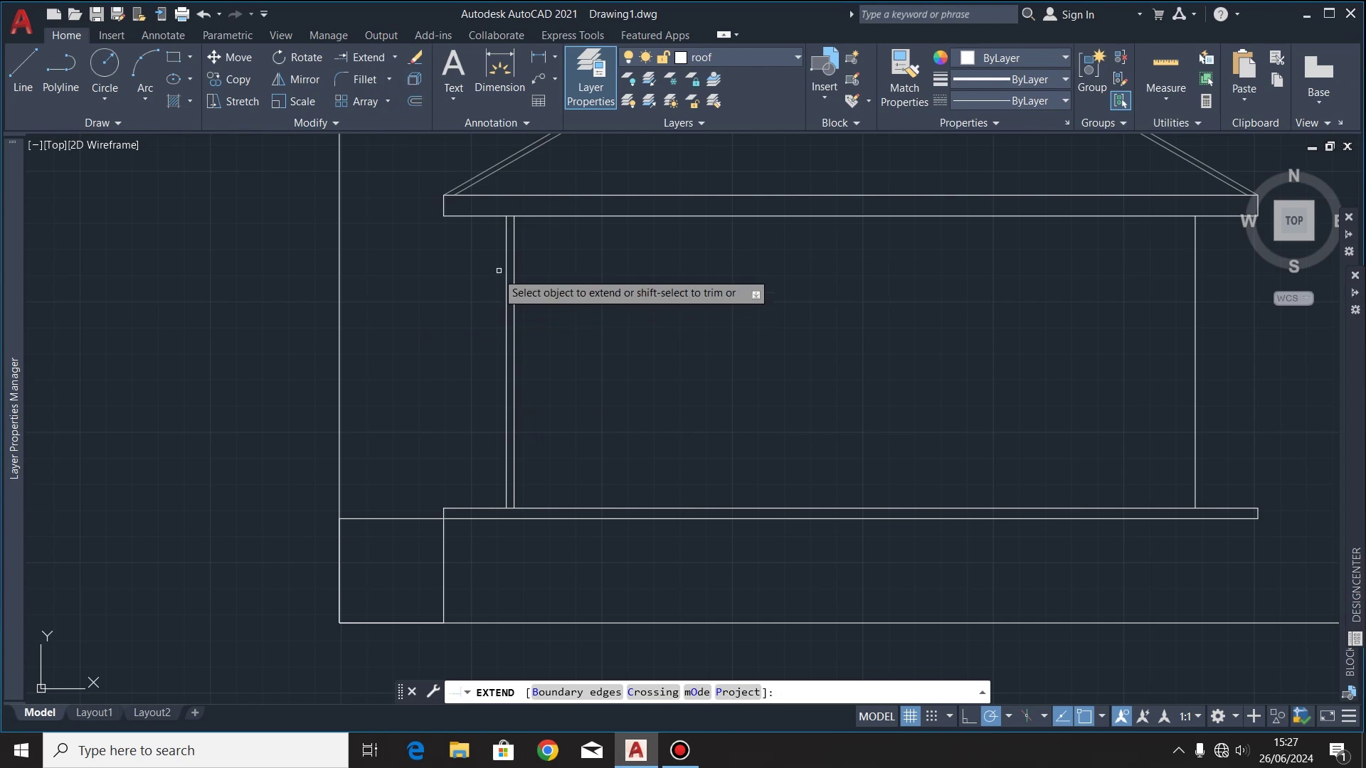
left_click(515, 242)
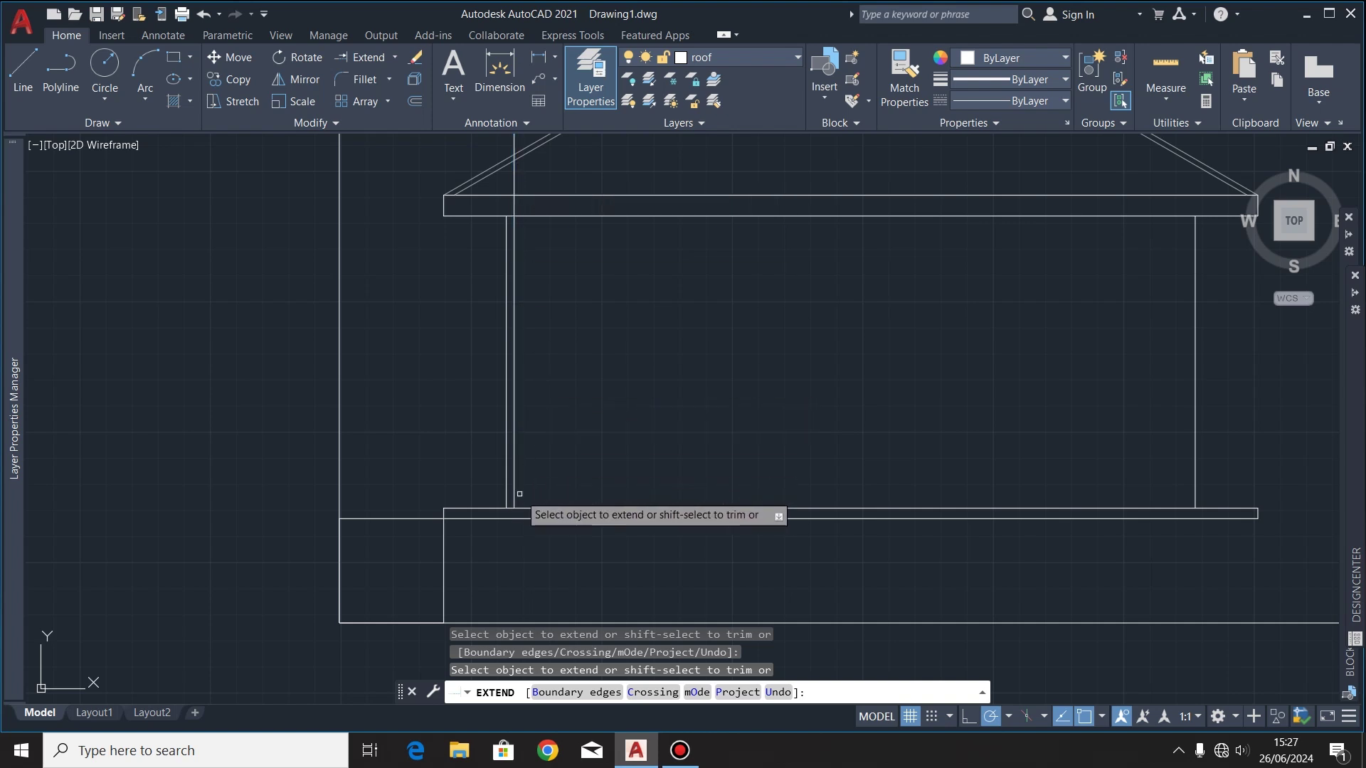
scroll(515, 529, "down", 3)
scroll(515, 462, "up", 3)
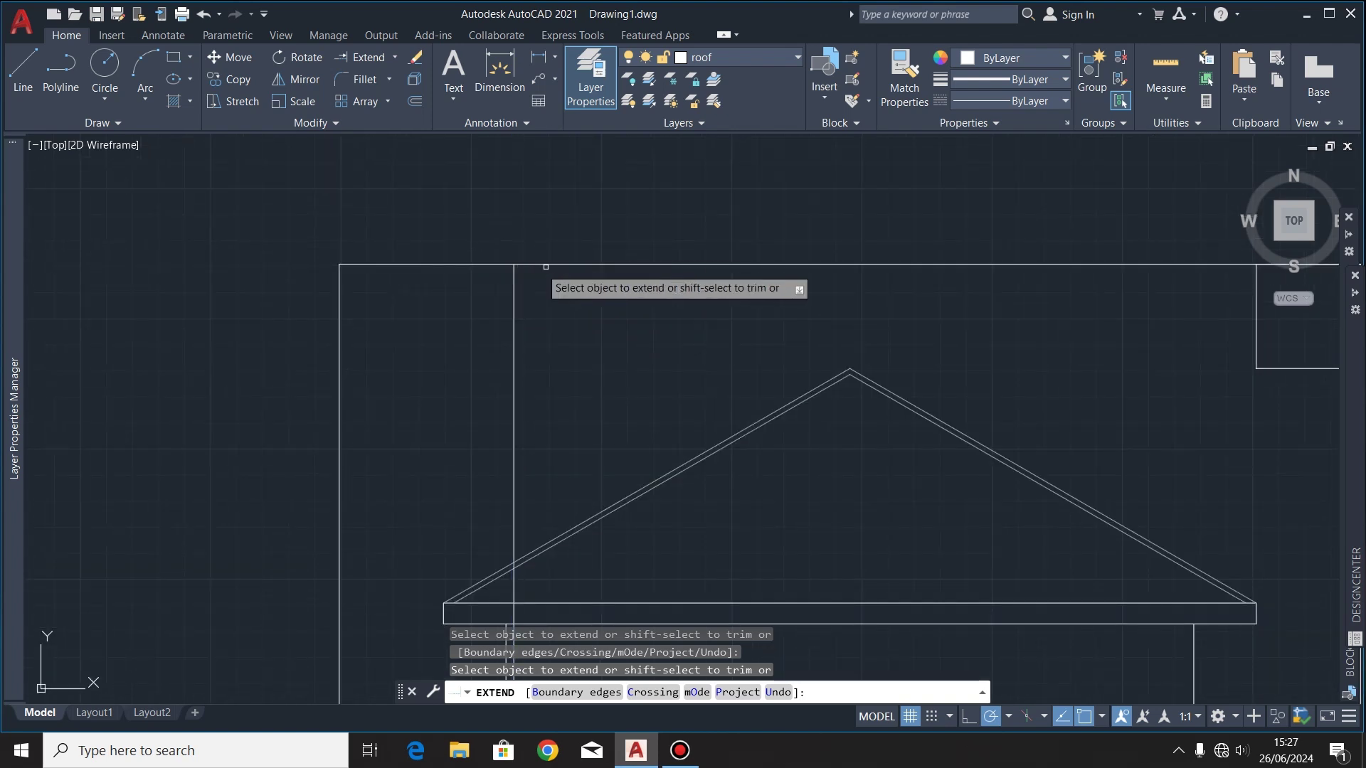
key("Escape")
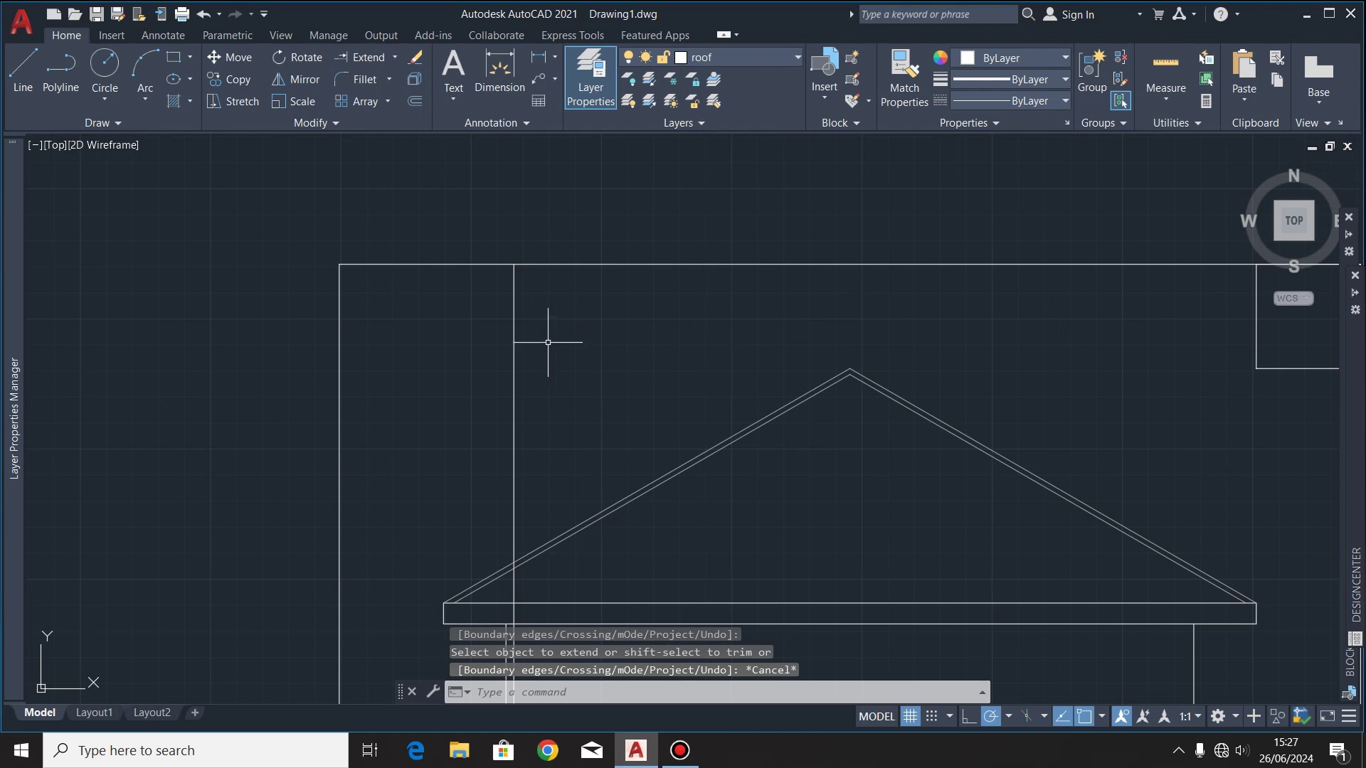
Step: Select the extended wall centreline on the grid A side and start the Offset command on it
left_click(549, 319)
left_click(418, 457)
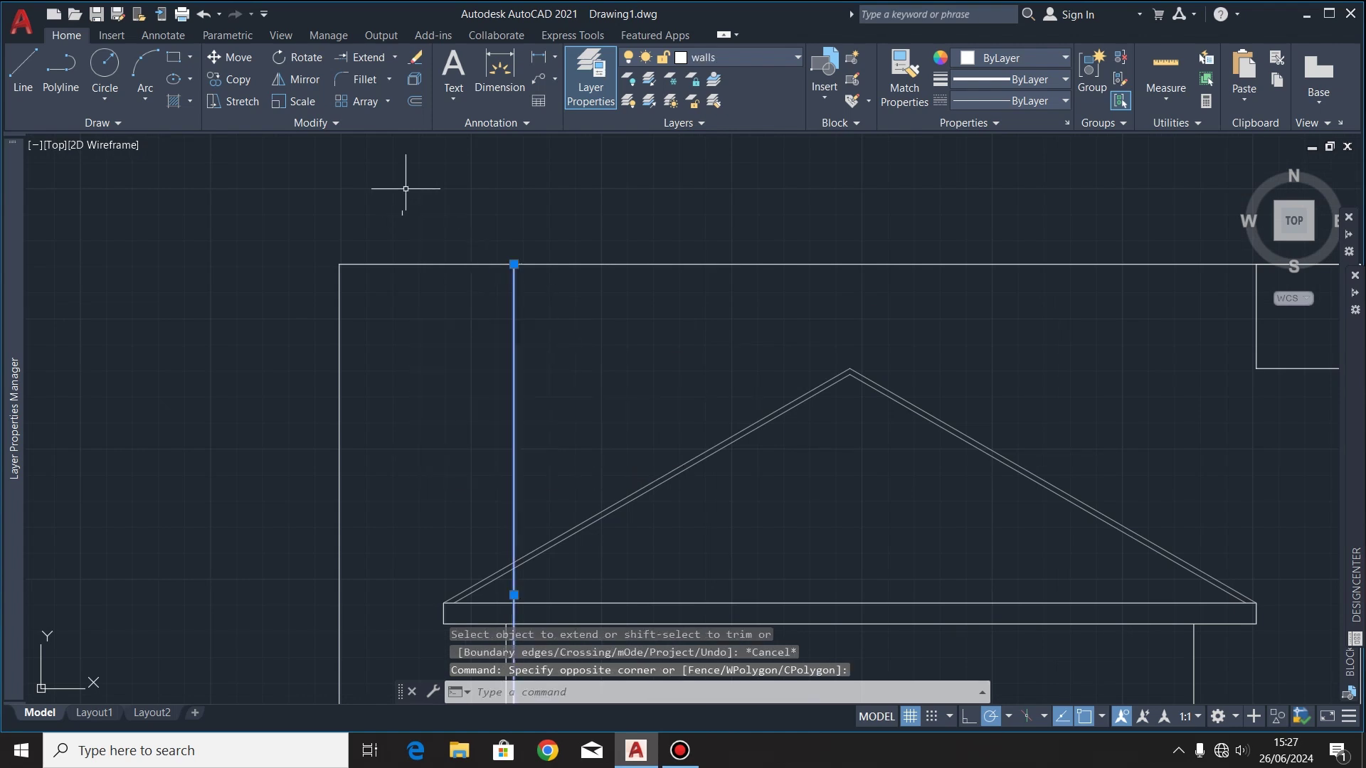
left_click(415, 101)
Step: Examine the floor plan's dimensions for the centre-to-centre spacing between grid lines A, B, C, D and E
scroll(488, 290, "down", 3)
scroll(501, 327, "up", 3)
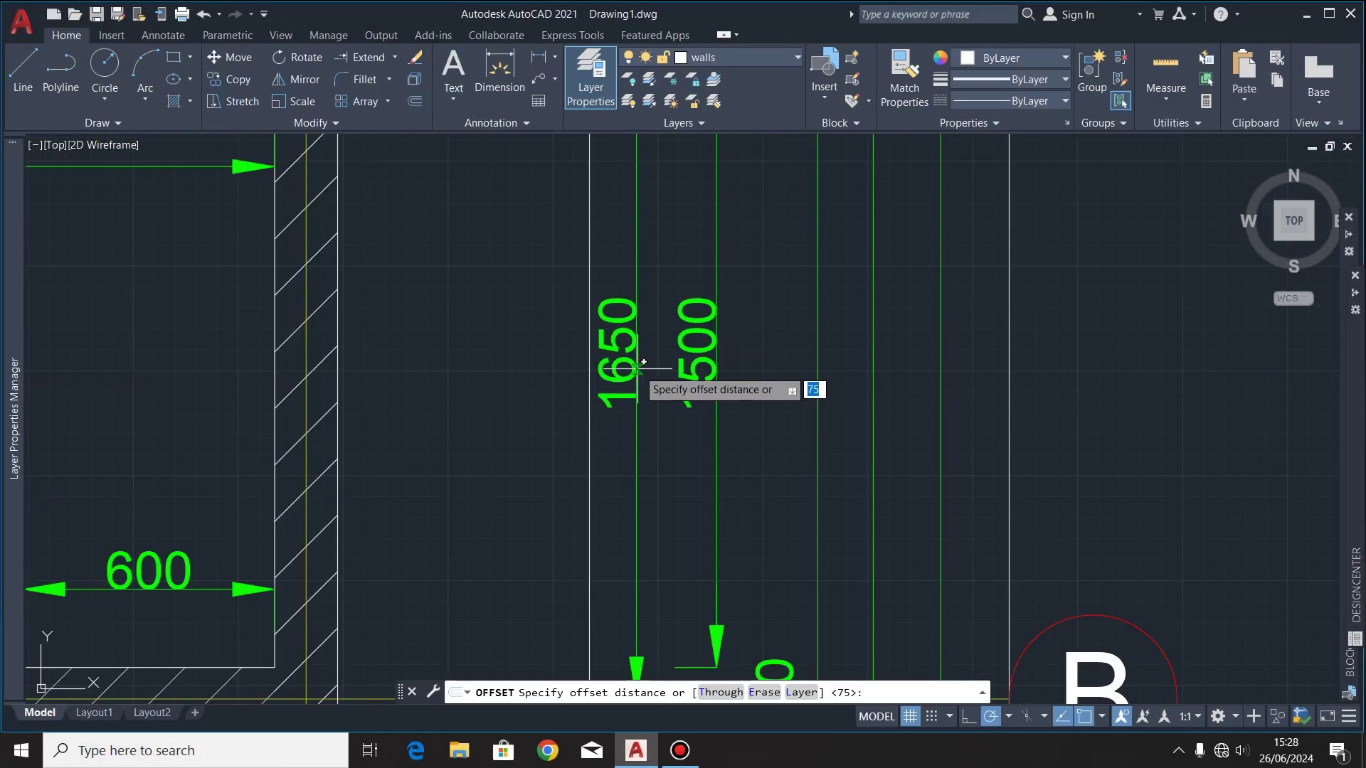
scroll(640, 286, "down", 5)
scroll(641, 287, "down", 5)
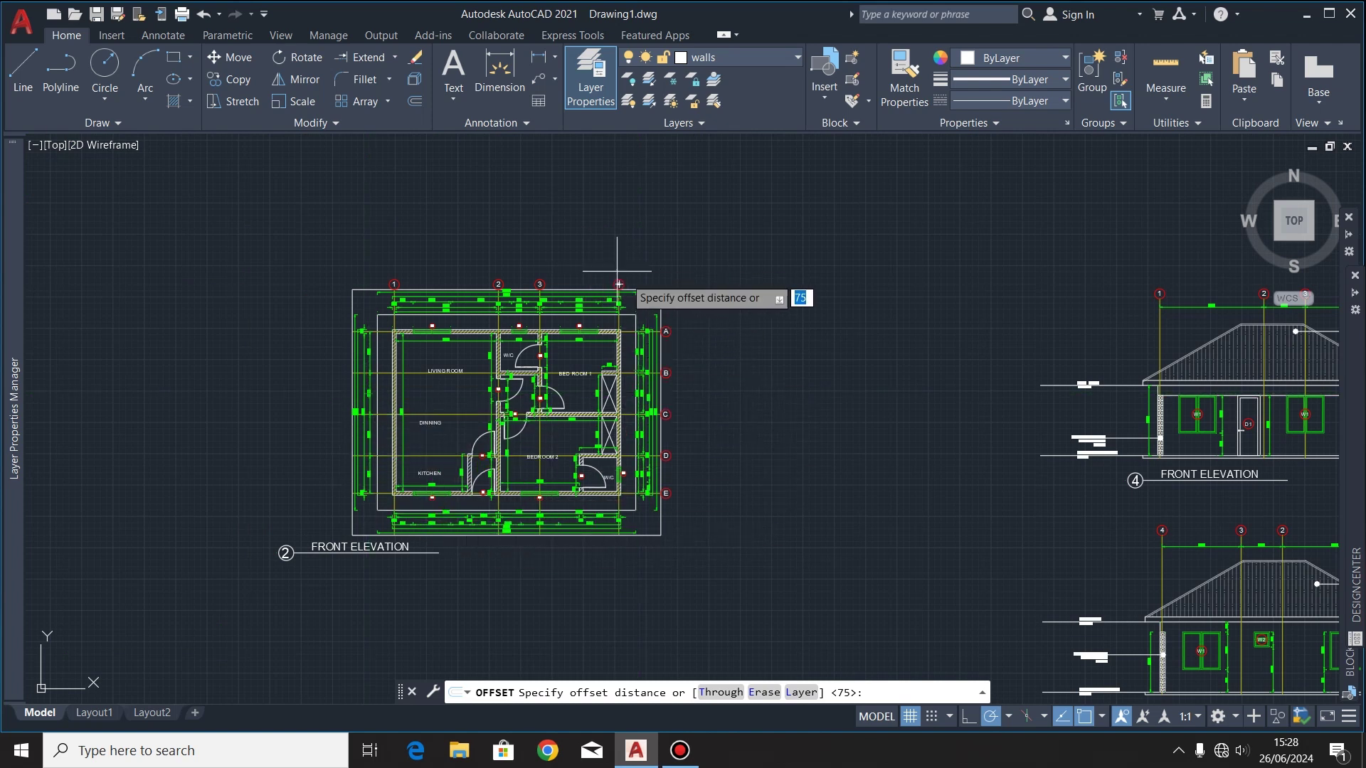
scroll(604, 265, "up", 5)
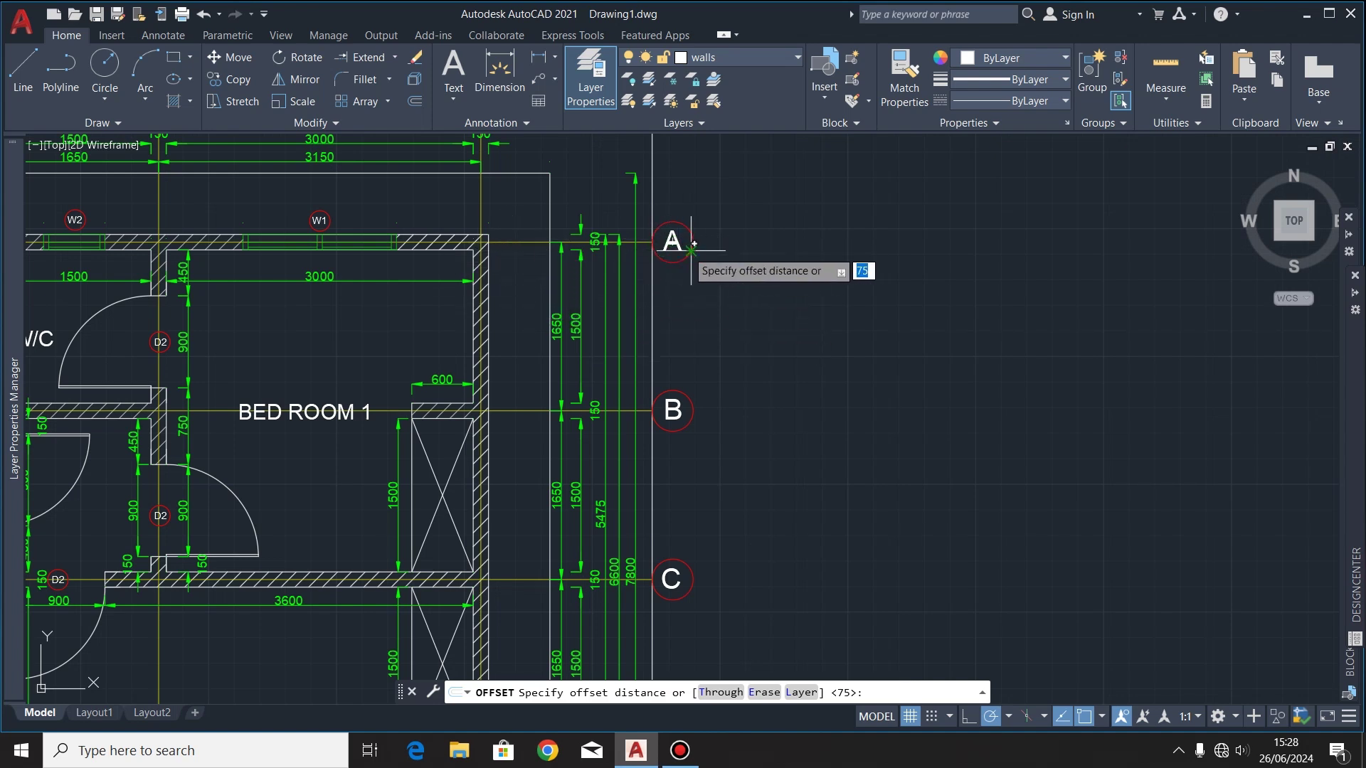
scroll(604, 384, "down", 4)
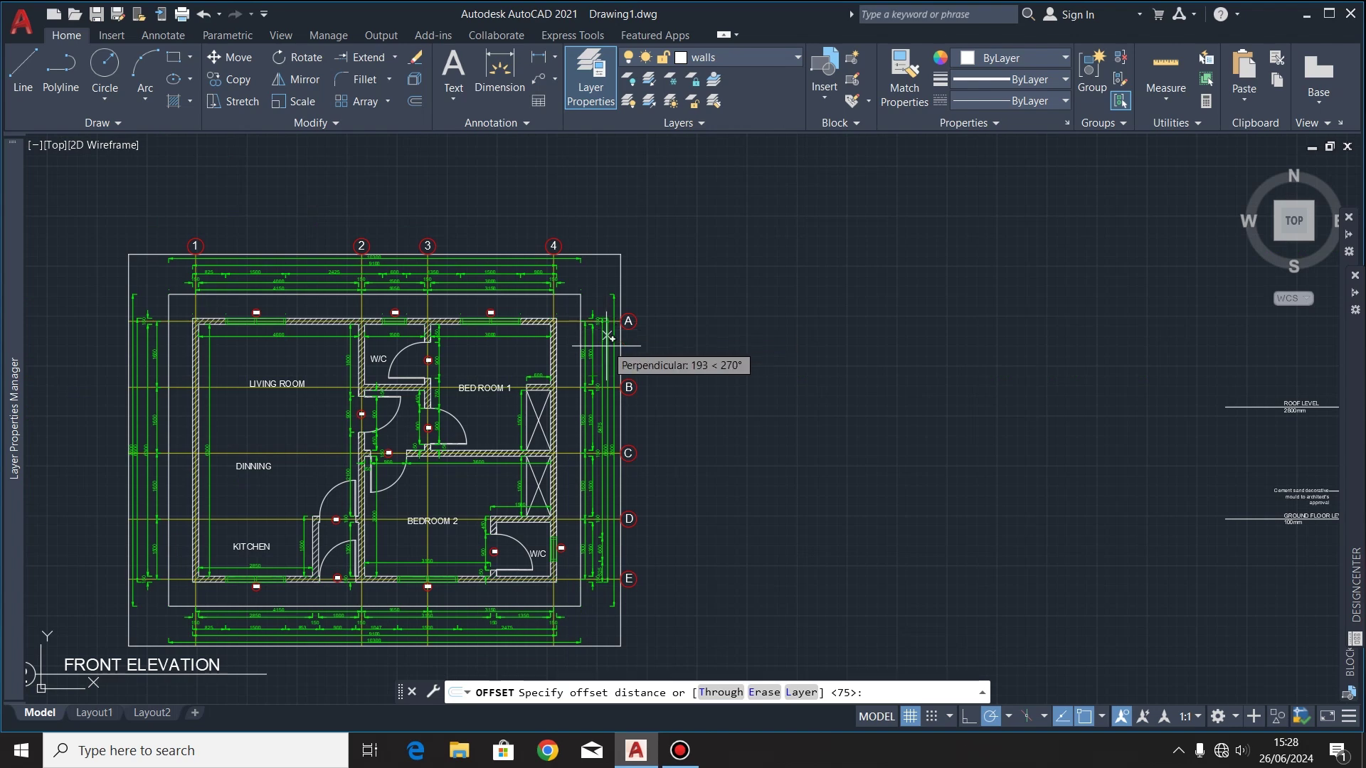
scroll(576, 362, "up", 6)
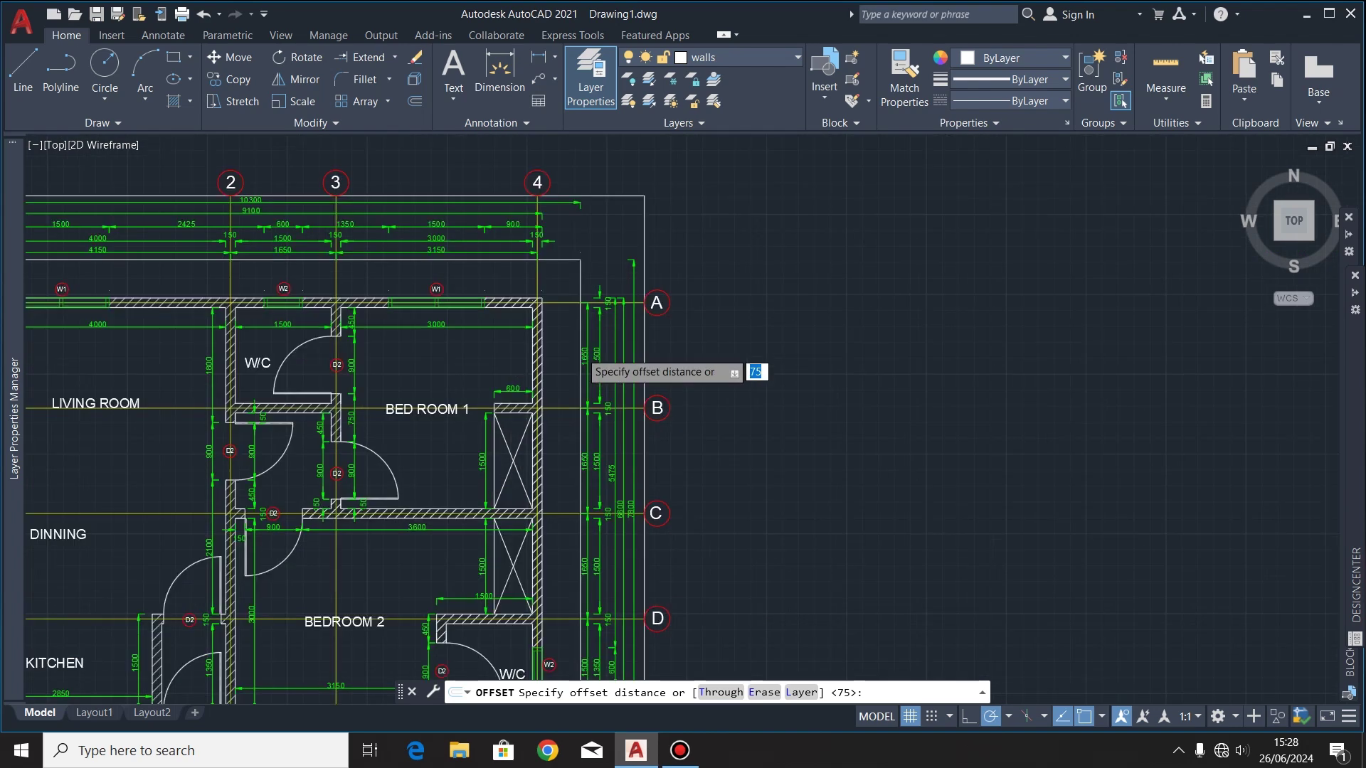
scroll(698, 277, "down", 3)
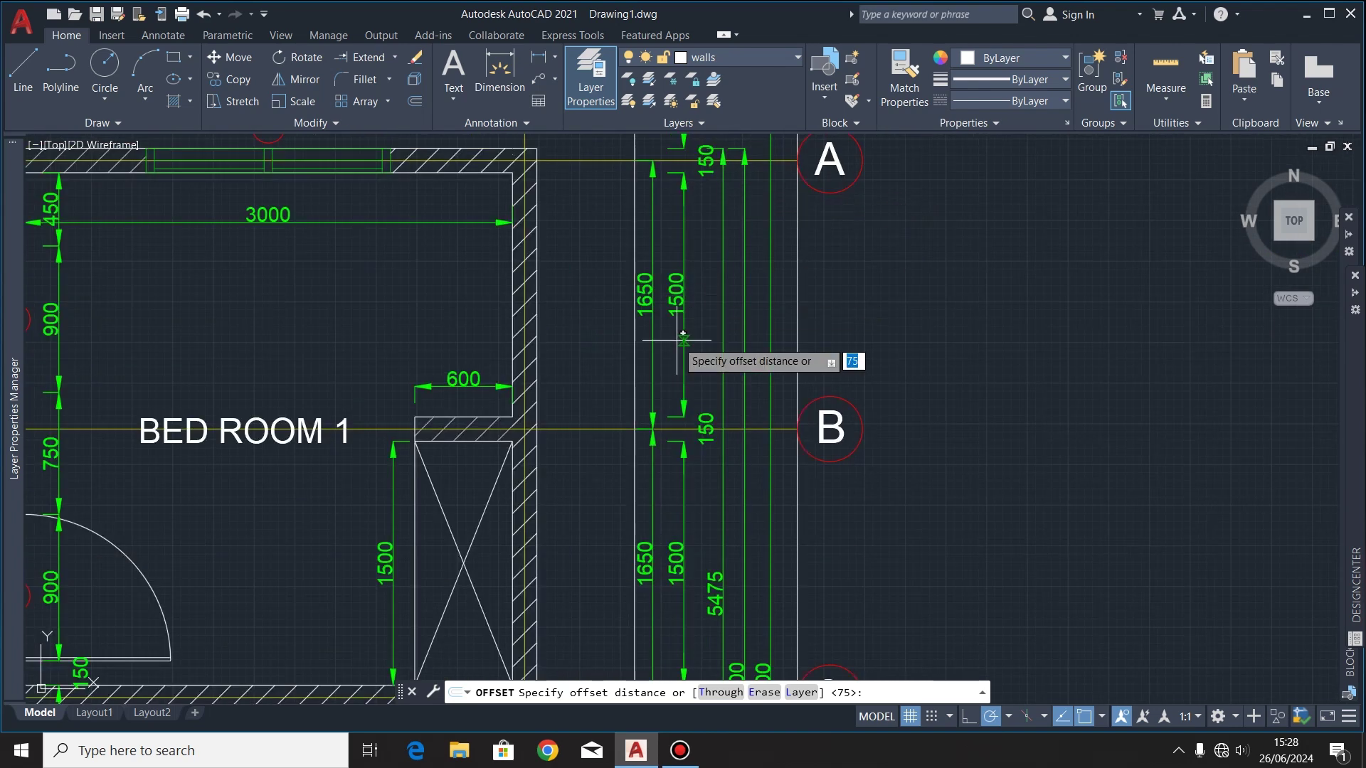
scroll(643, 344, "up", 6)
scroll(631, 341, "down", 3)
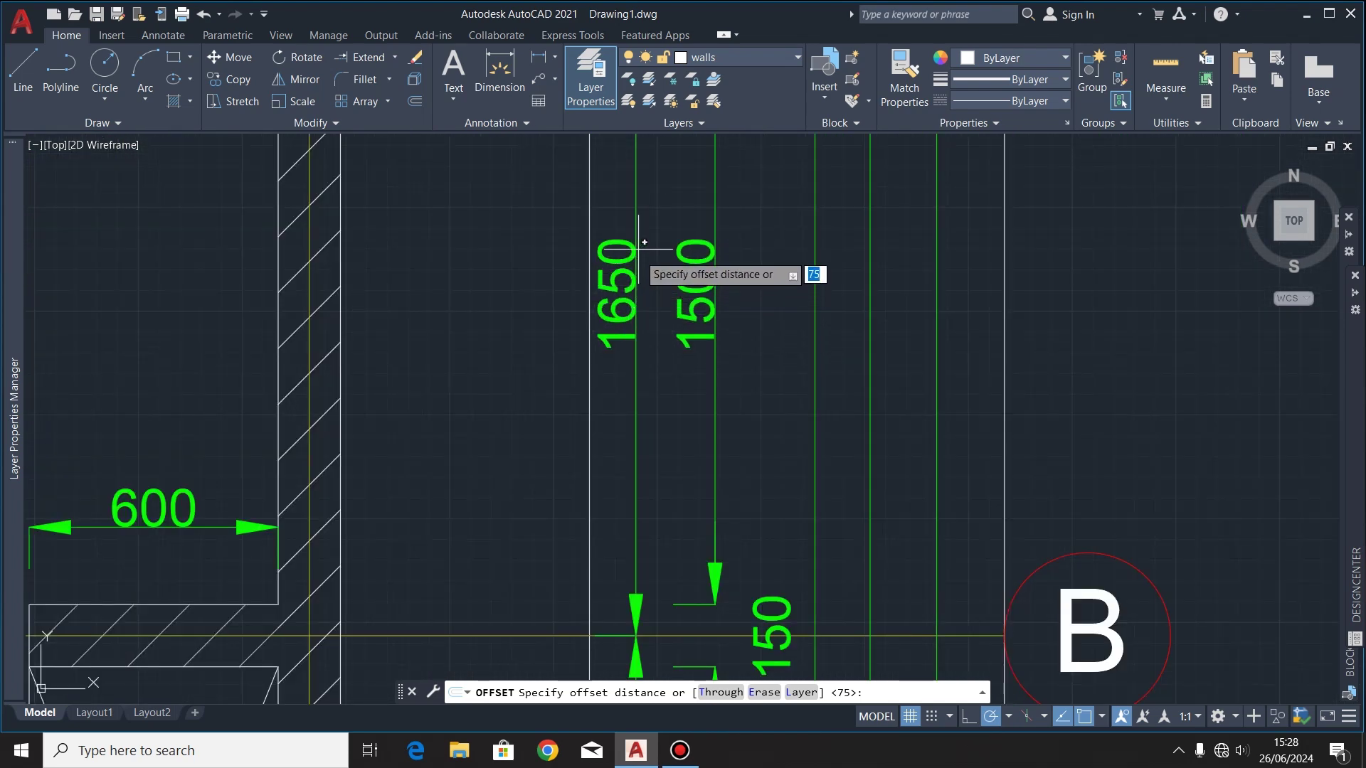
scroll(644, 234, "down", 4)
scroll(782, 342, "up", 3)
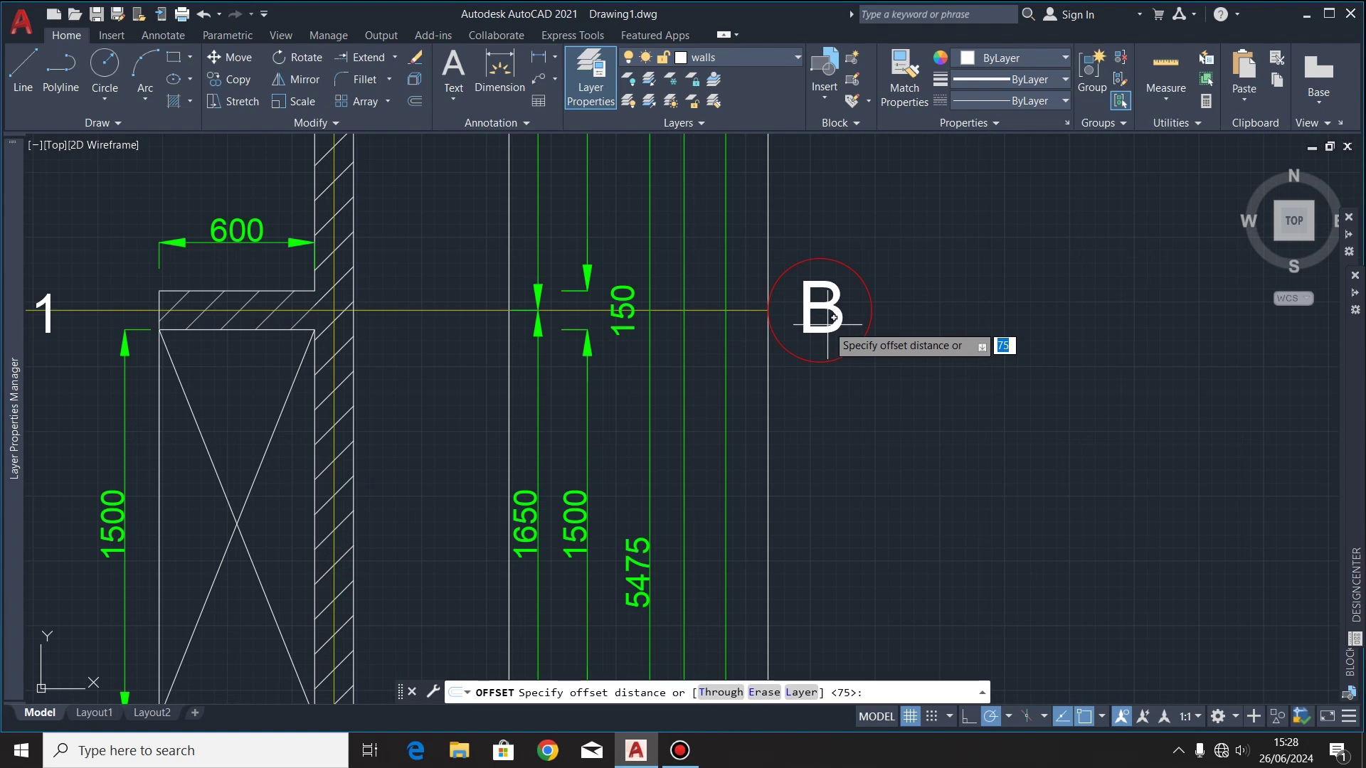
scroll(623, 374, "down", 3)
scroll(782, 237, "up", 3)
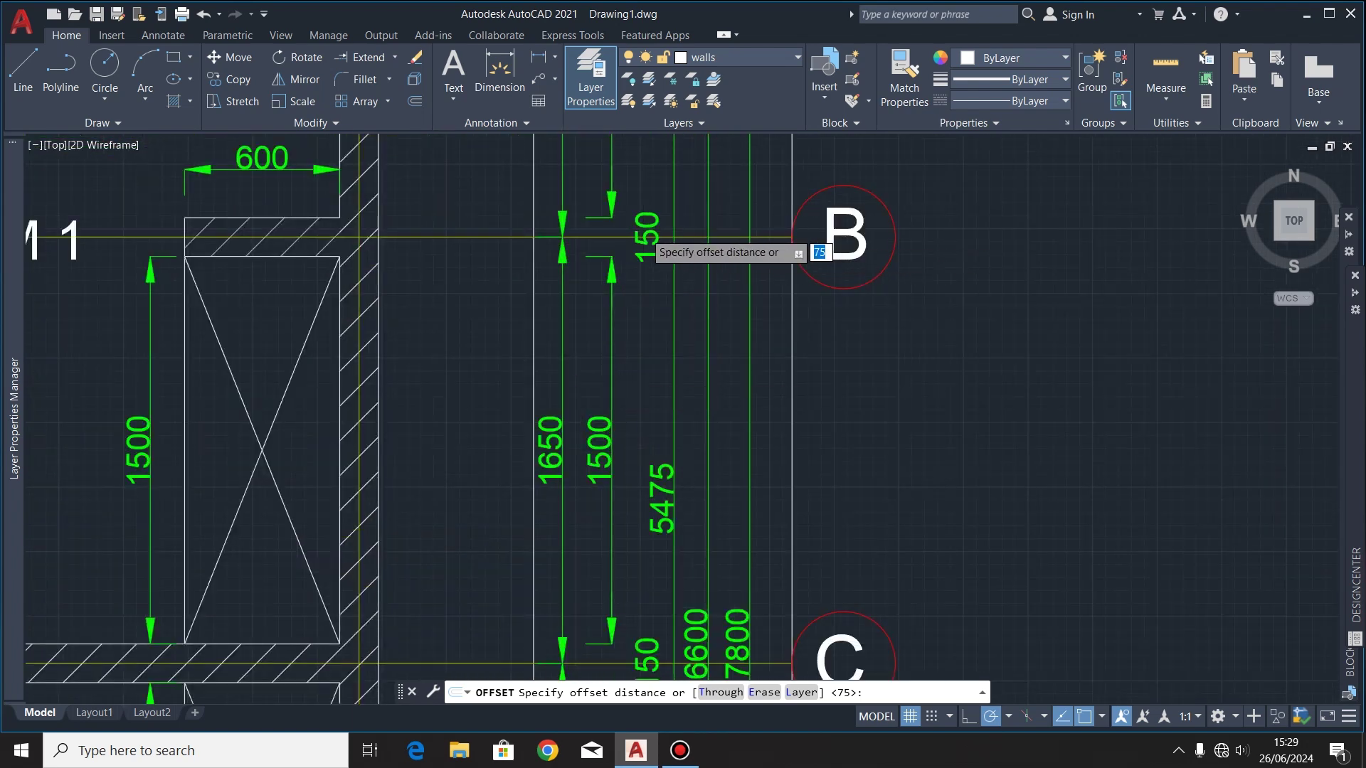
scroll(626, 278, "down", 3)
scroll(590, 349, "up", 4)
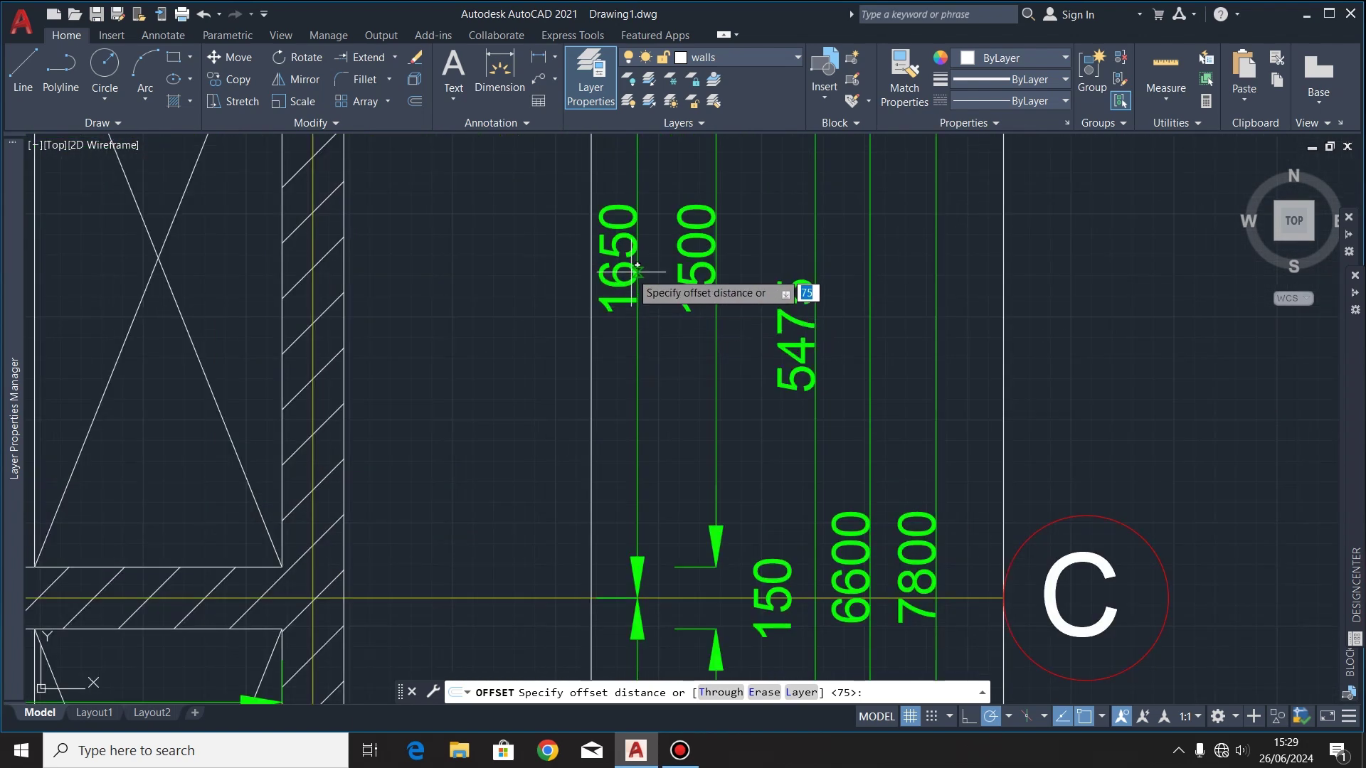
scroll(644, 320, "down", 3)
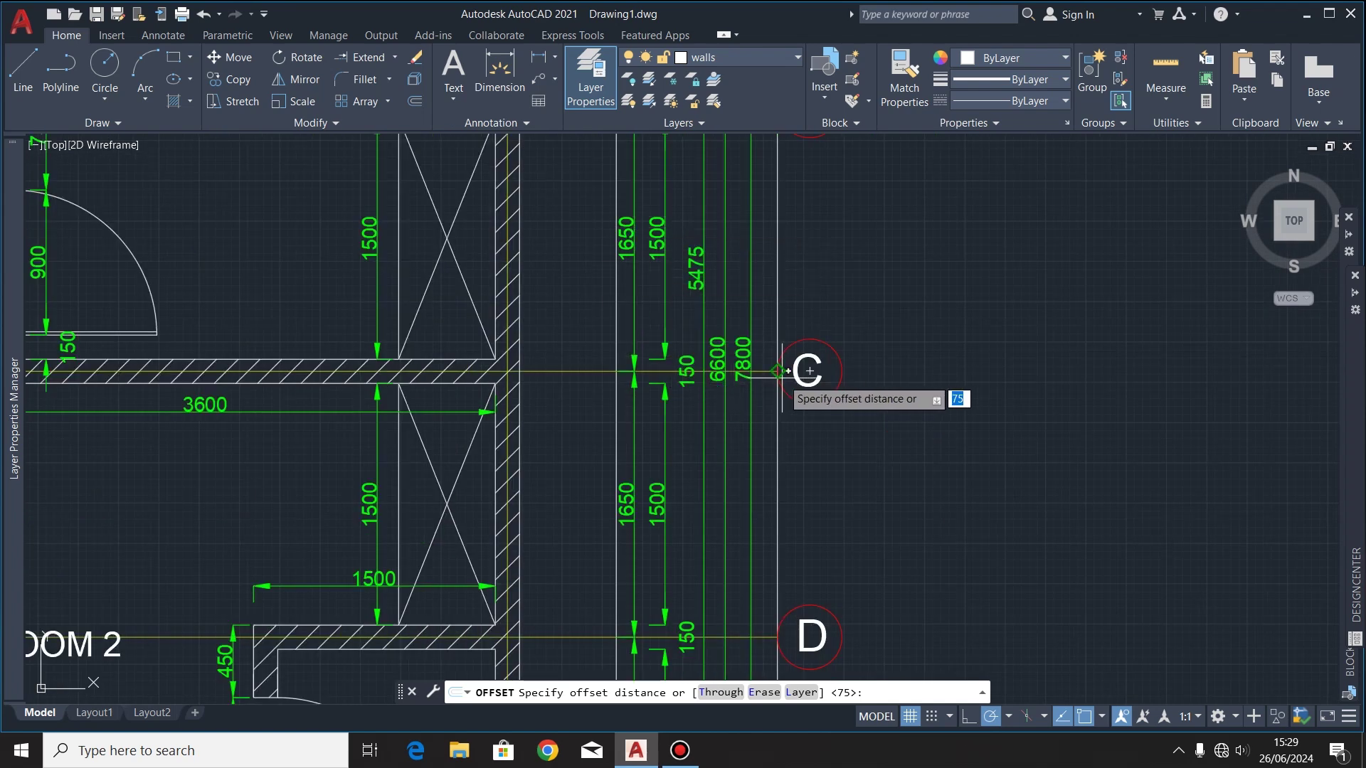
scroll(640, 559, "up", 4)
scroll(610, 478, "down", 3)
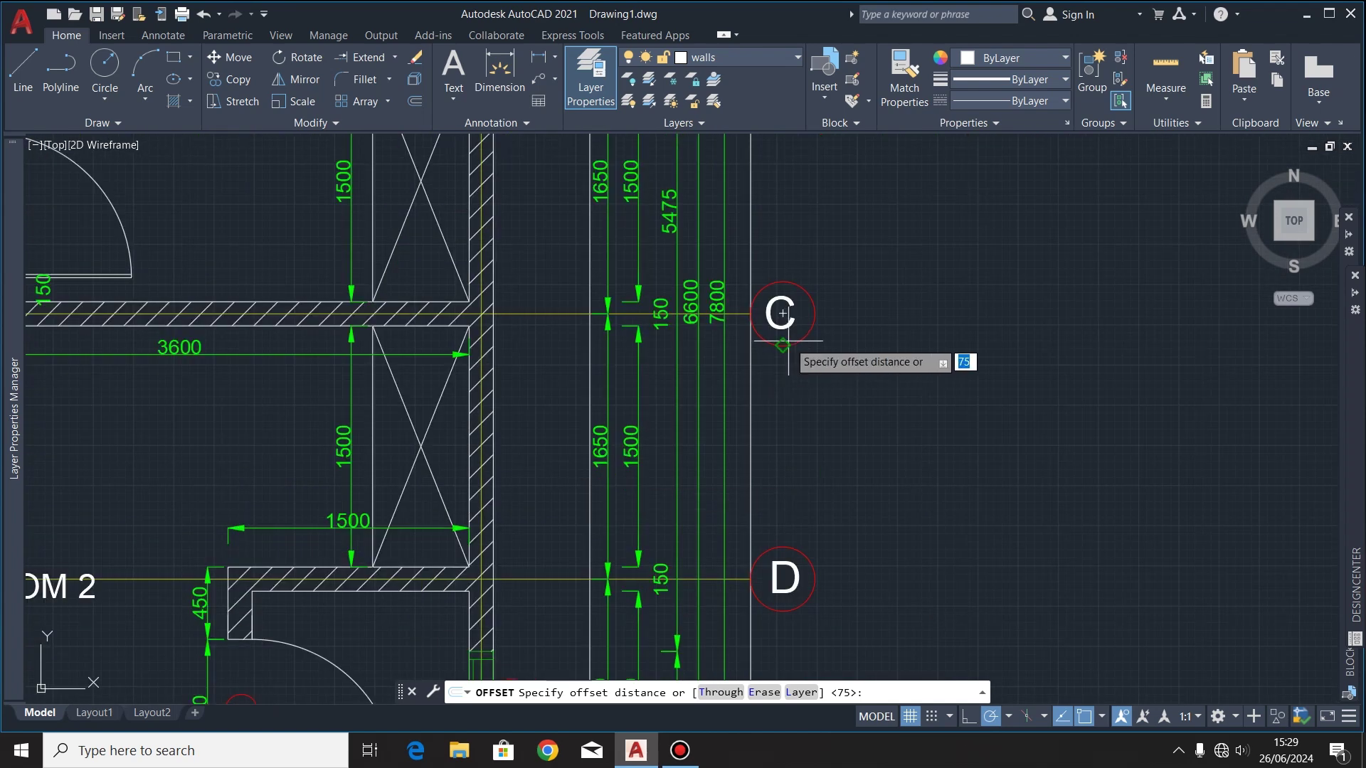
scroll(619, 463, "up", 4)
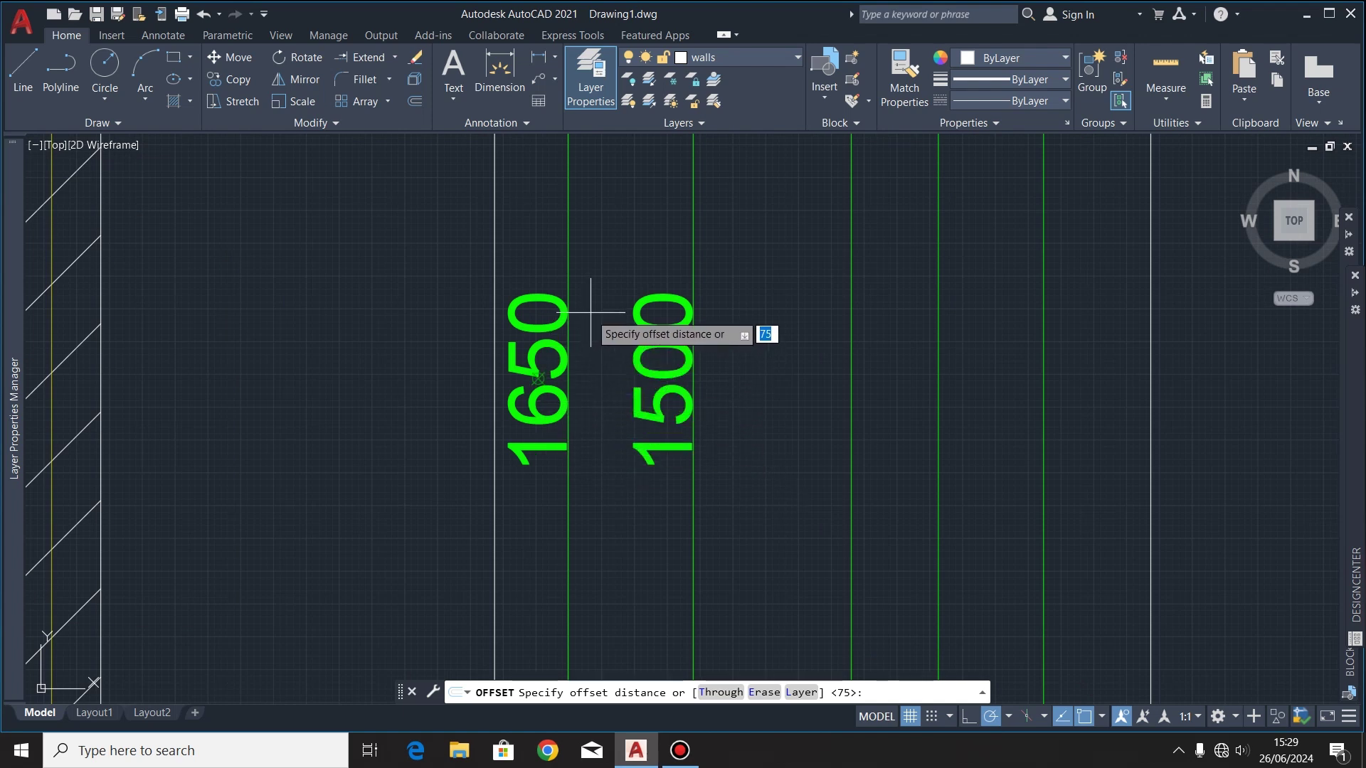
scroll(590, 317, "down", 5)
scroll(587, 465, "up", 6)
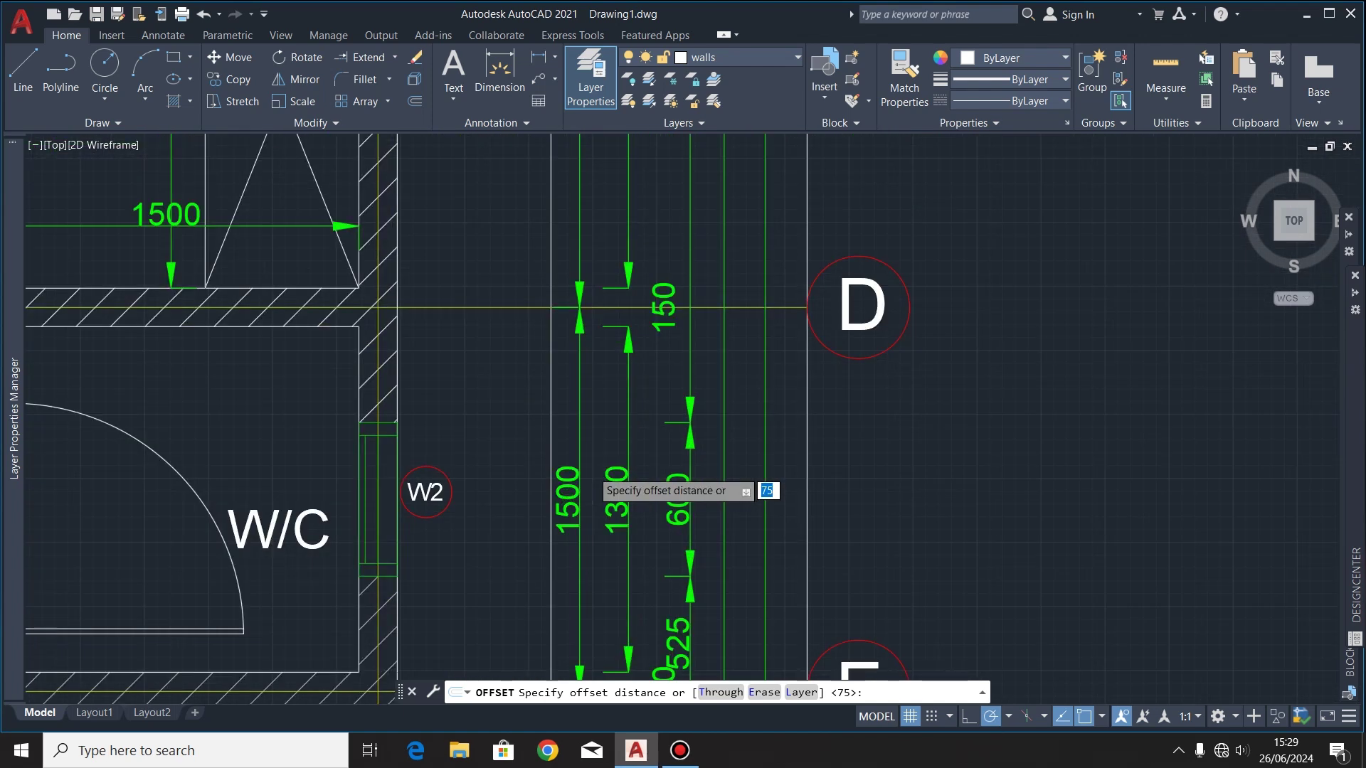
scroll(647, 490, "down", 2)
scroll(631, 434, "up", 4)
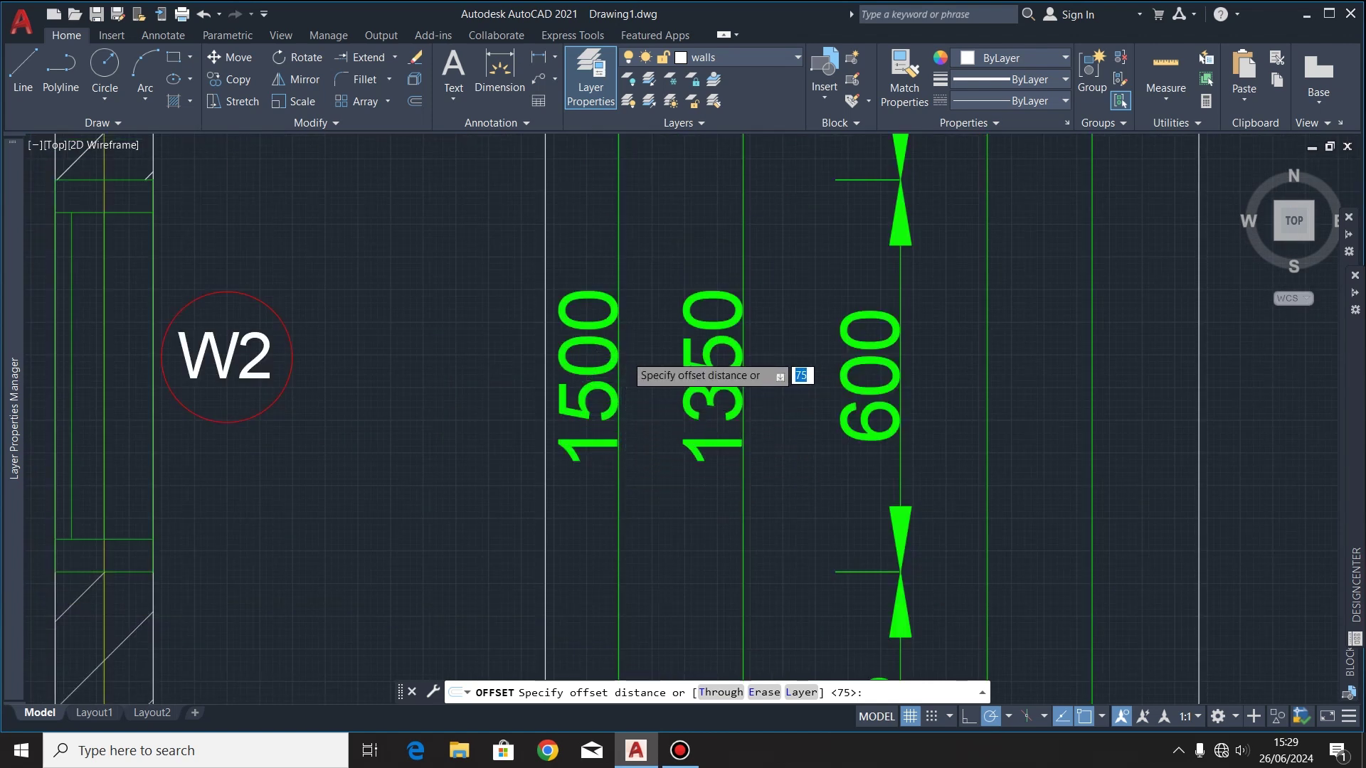
scroll(627, 350, "down", 5)
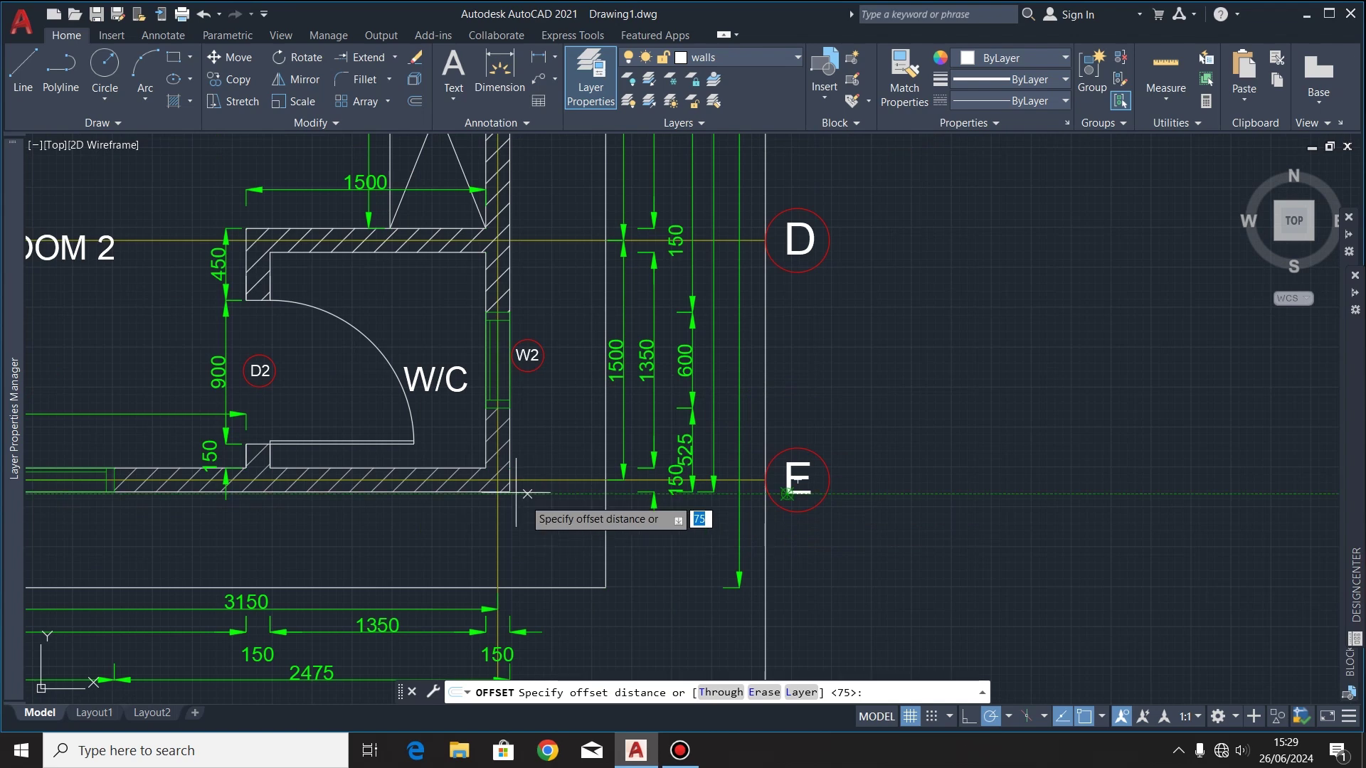
scroll(648, 580, "down", 6)
scroll(660, 302, "up", 5)
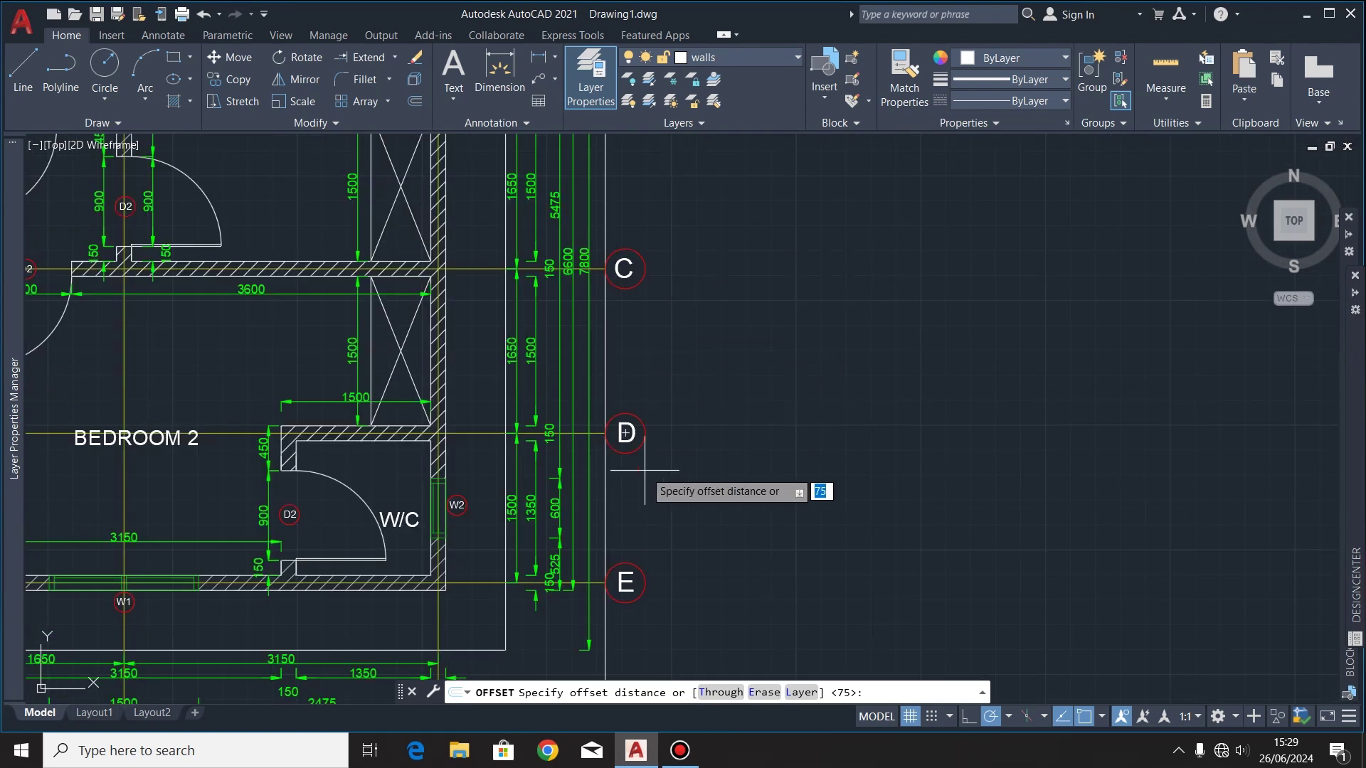
scroll(614, 473, "down", 4)
scroll(616, 394, "up", 4)
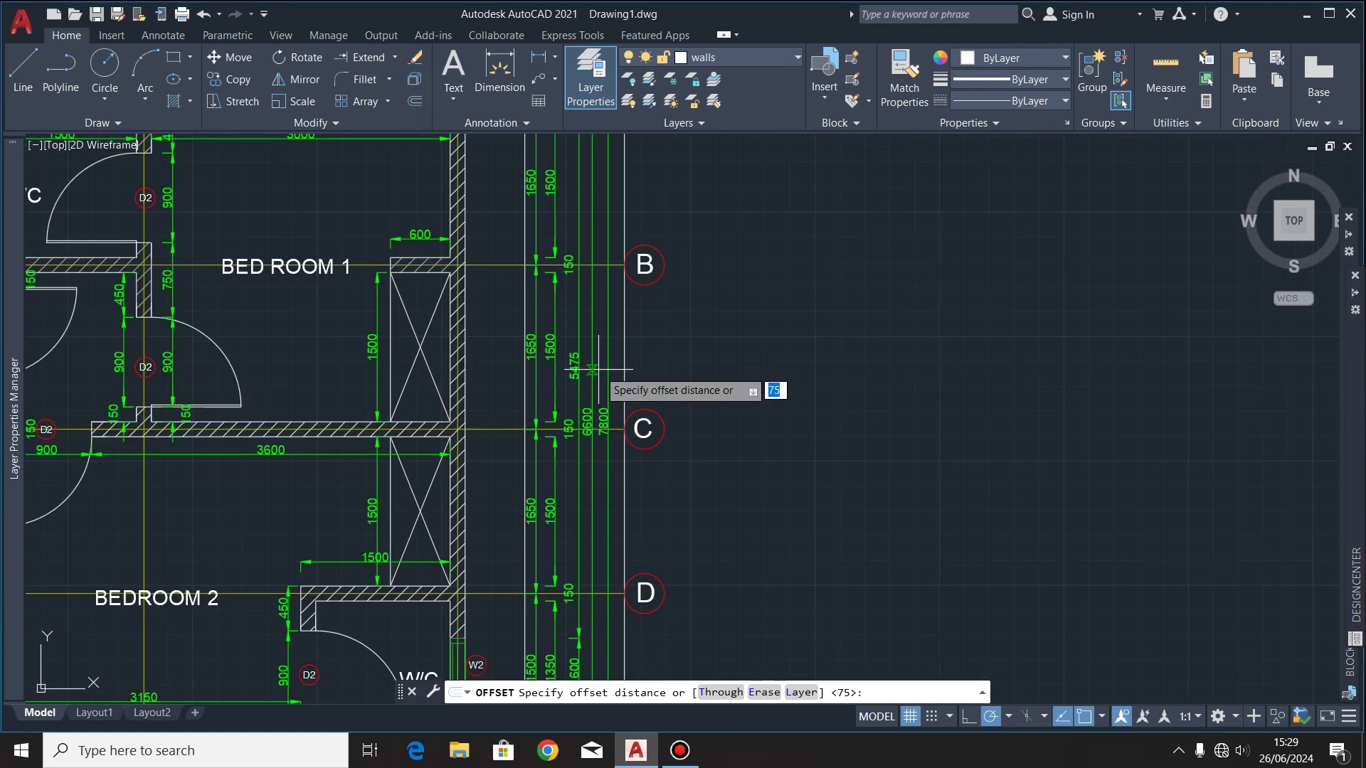
scroll(270, 407, "down", 6)
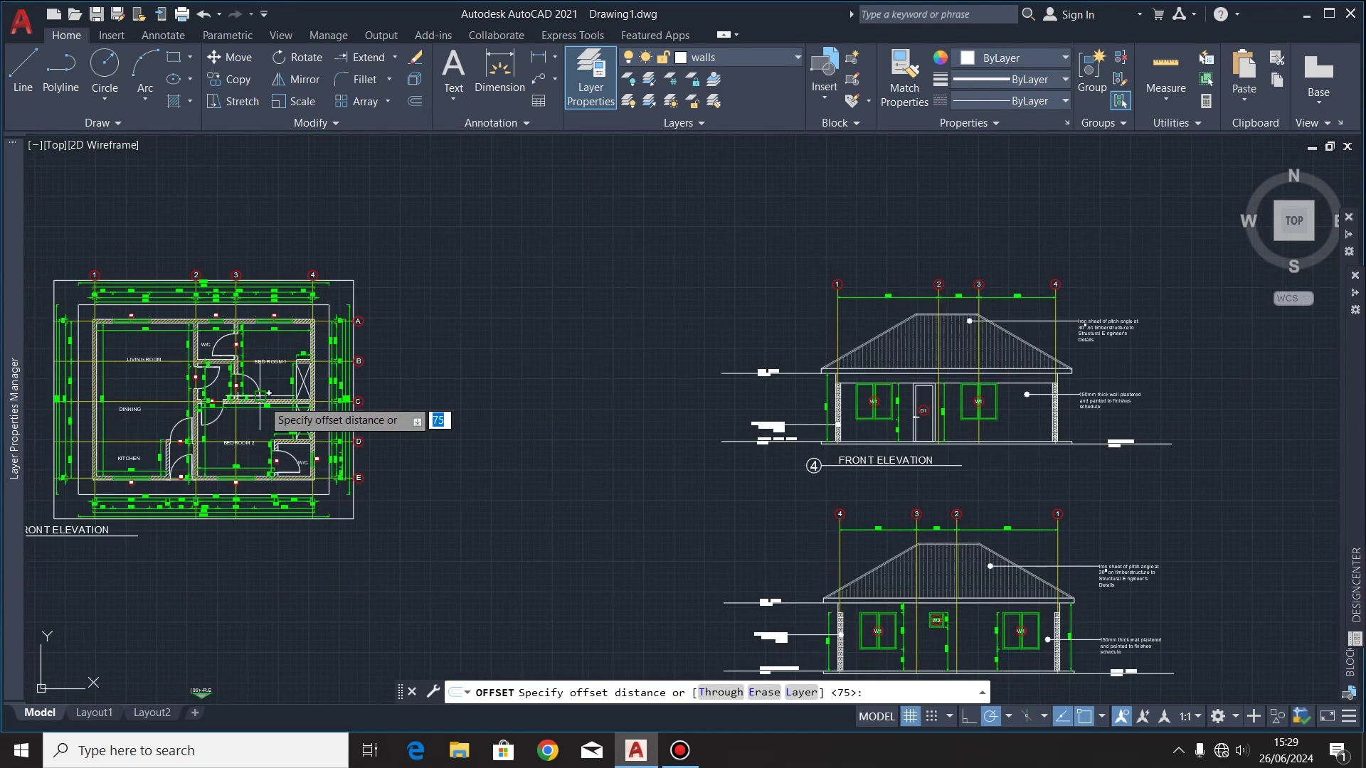
scroll(836, 413, "up", 5)
scroll(694, 479, "up", 6)
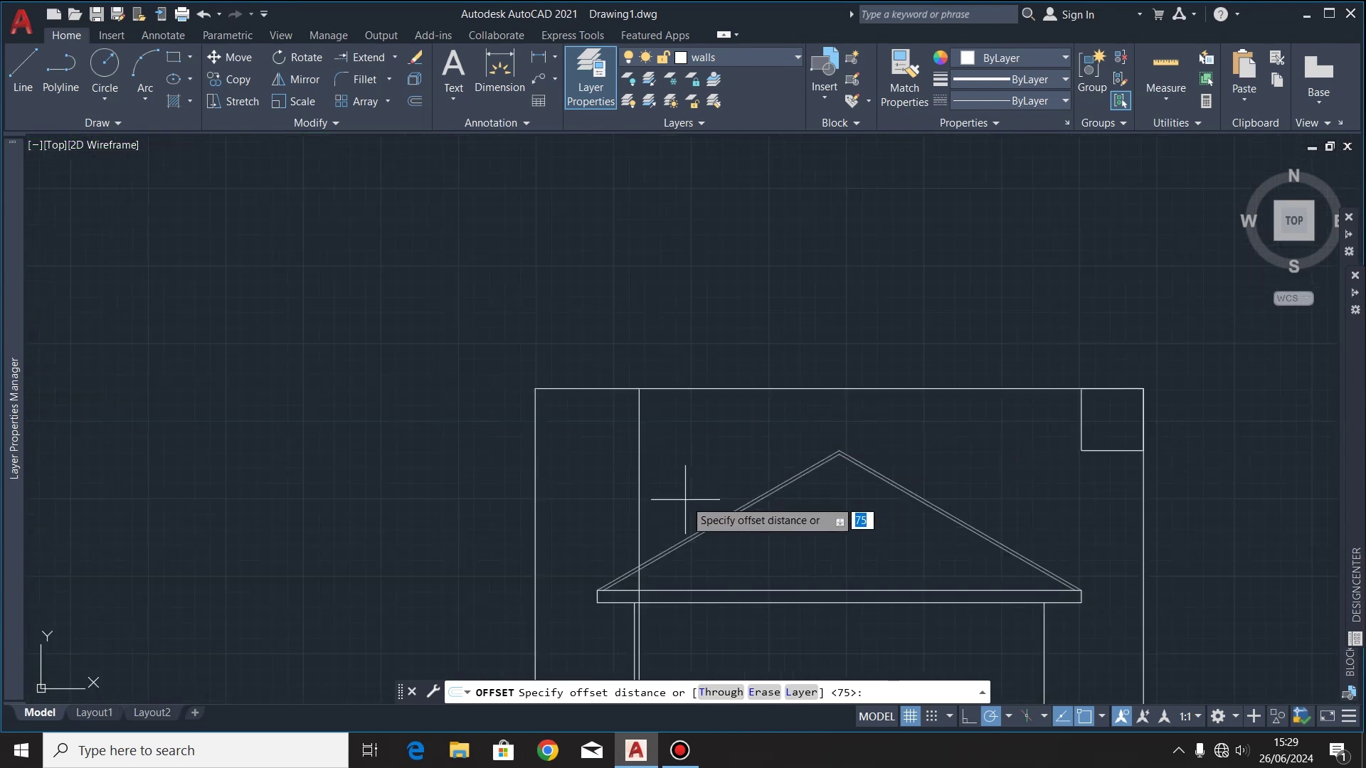
Step: Offset the grid A centreline successively toward the opposite wall at 1650 spacing to create the lines for grids B, C and D
left_click(561, 412)
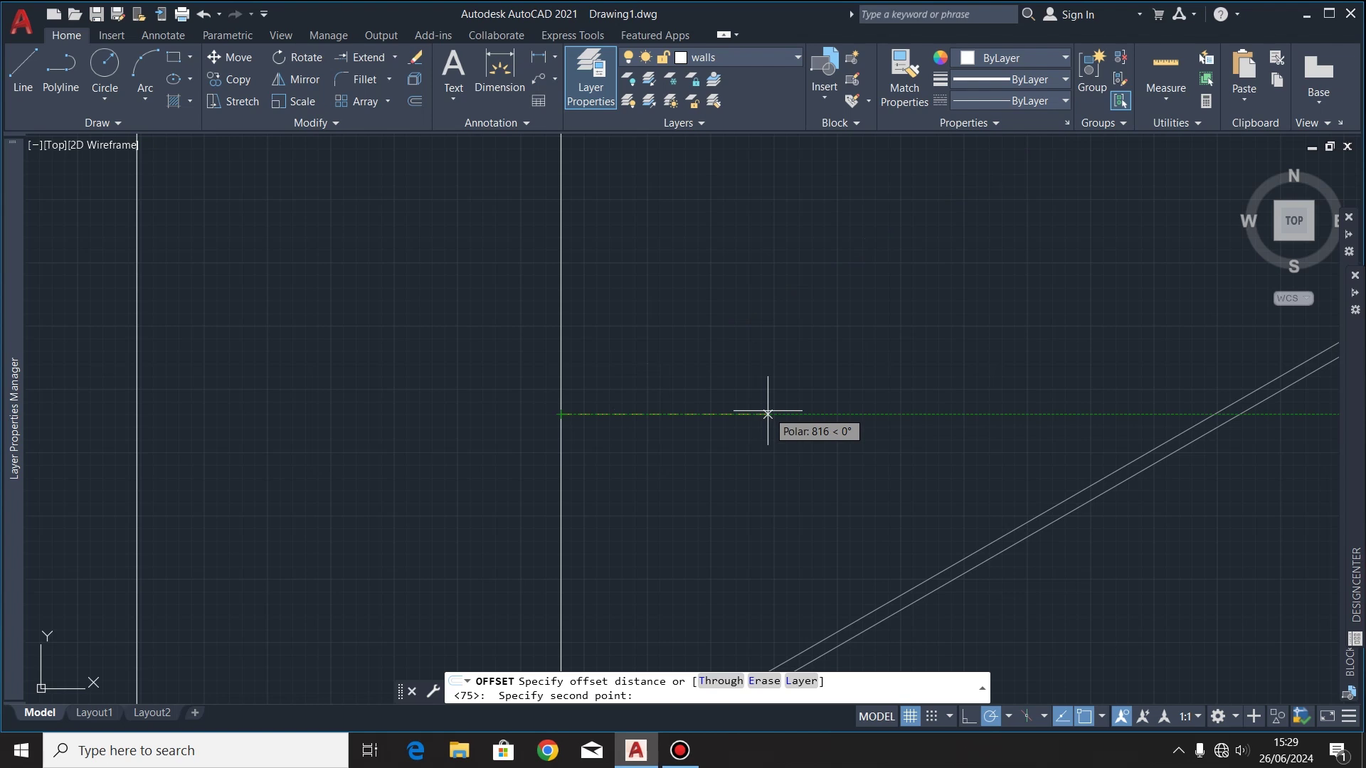
type("1650")
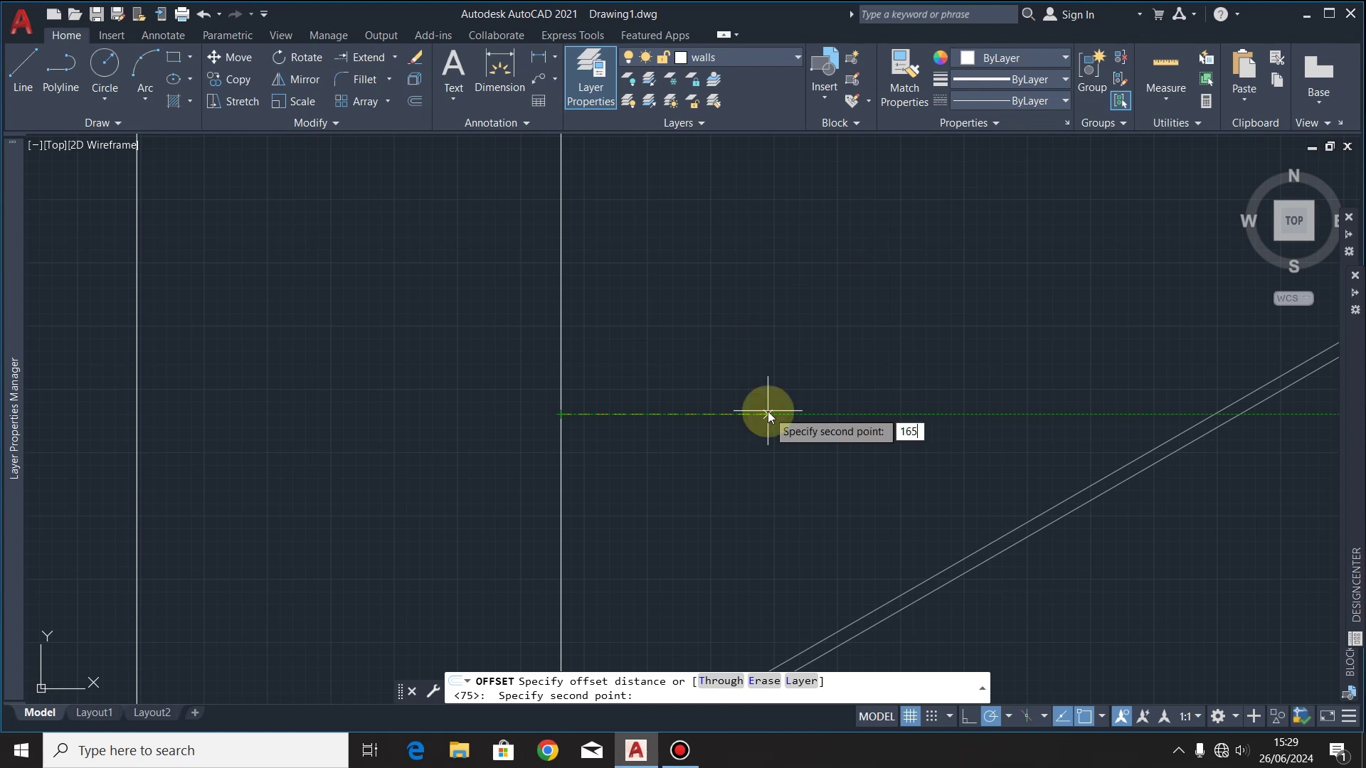
key("Return")
left_click(768, 411)
scroll(766, 412, "down", 3)
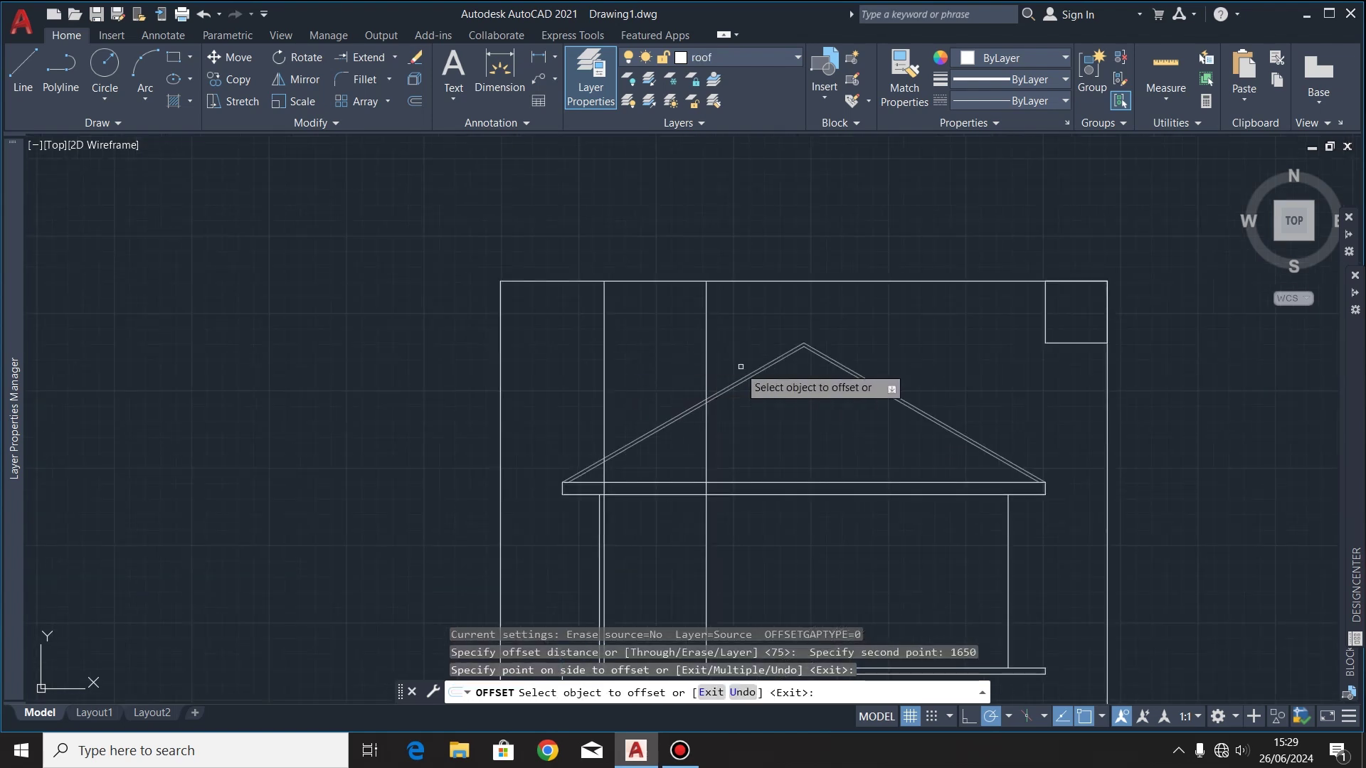
scroll(717, 366, "up", 3)
left_click(687, 360)
left_click(914, 307)
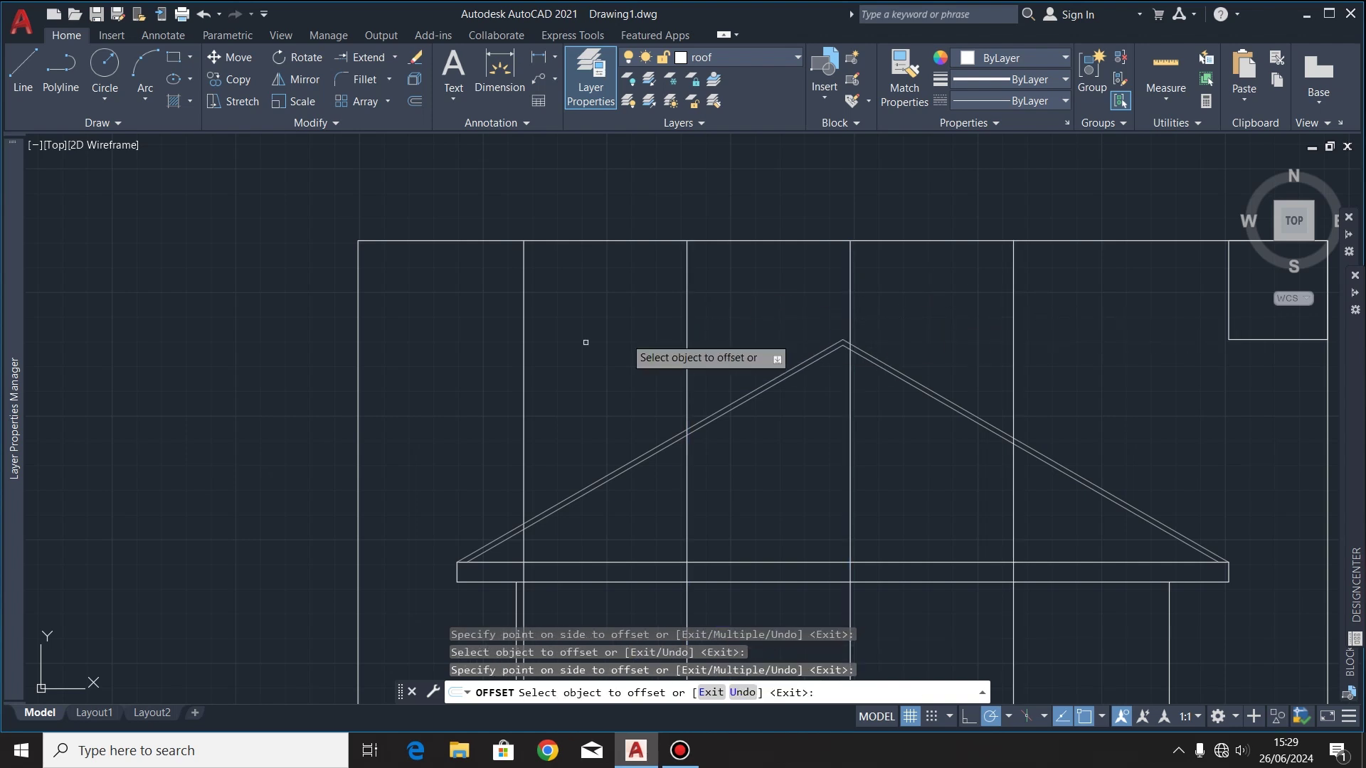
Step: Offset the grid D line 1500 toward the opposite wall to create the line for grid E
scroll(894, 378, "down", 1)
scroll(894, 362, "up", 3)
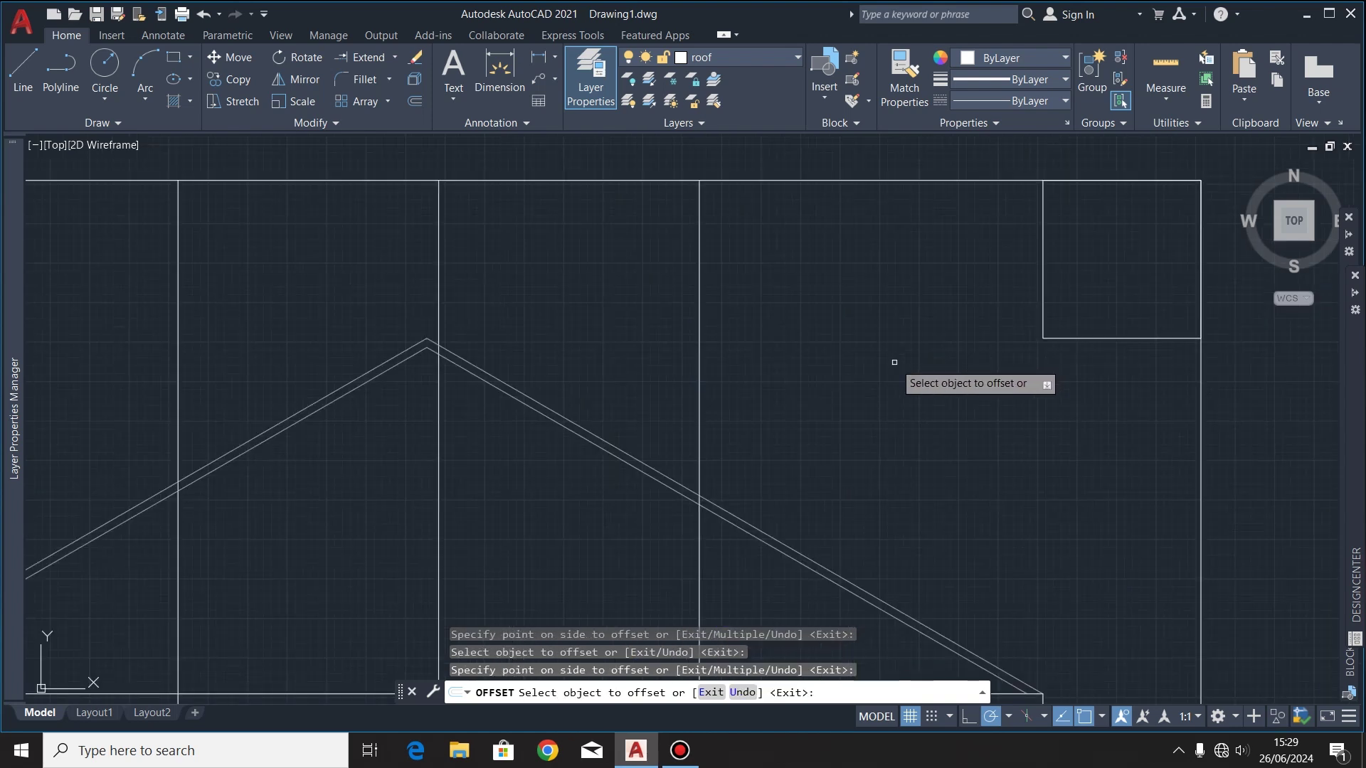
left_click(700, 362)
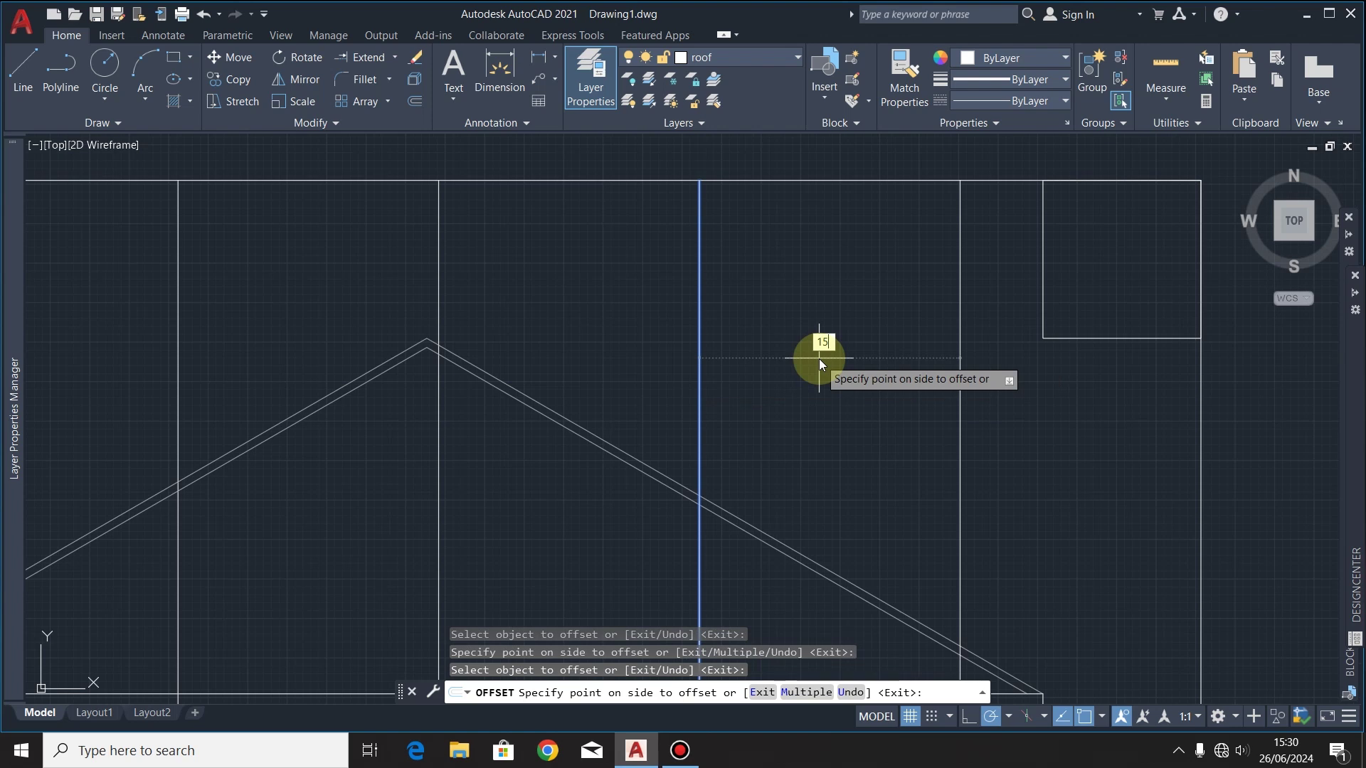
key("Return")
scroll(818, 358, "down", 2)
scroll(799, 488, "up", 4)
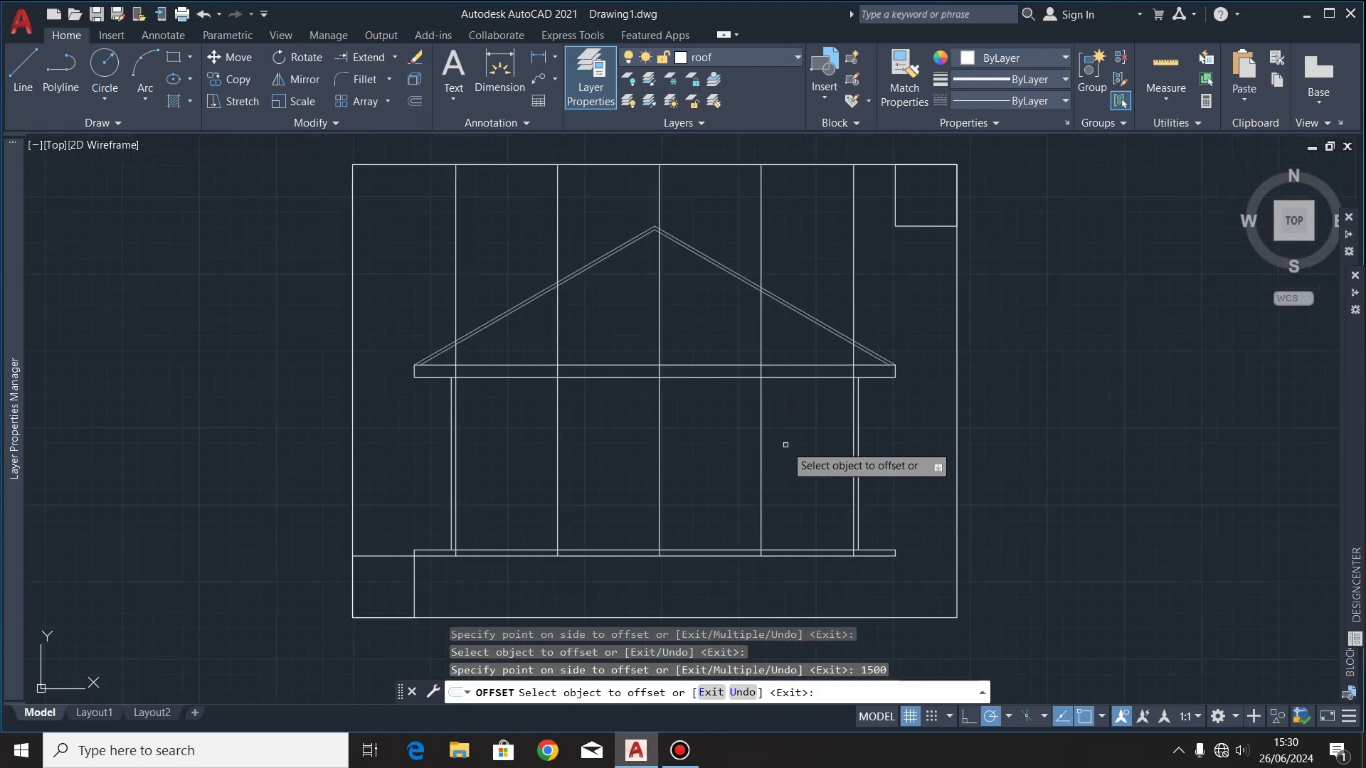
key("Escape")
Step: Put all five vertical centrelines on the grid lines layer and set their linetype to CENTER
left_click(1019, 277)
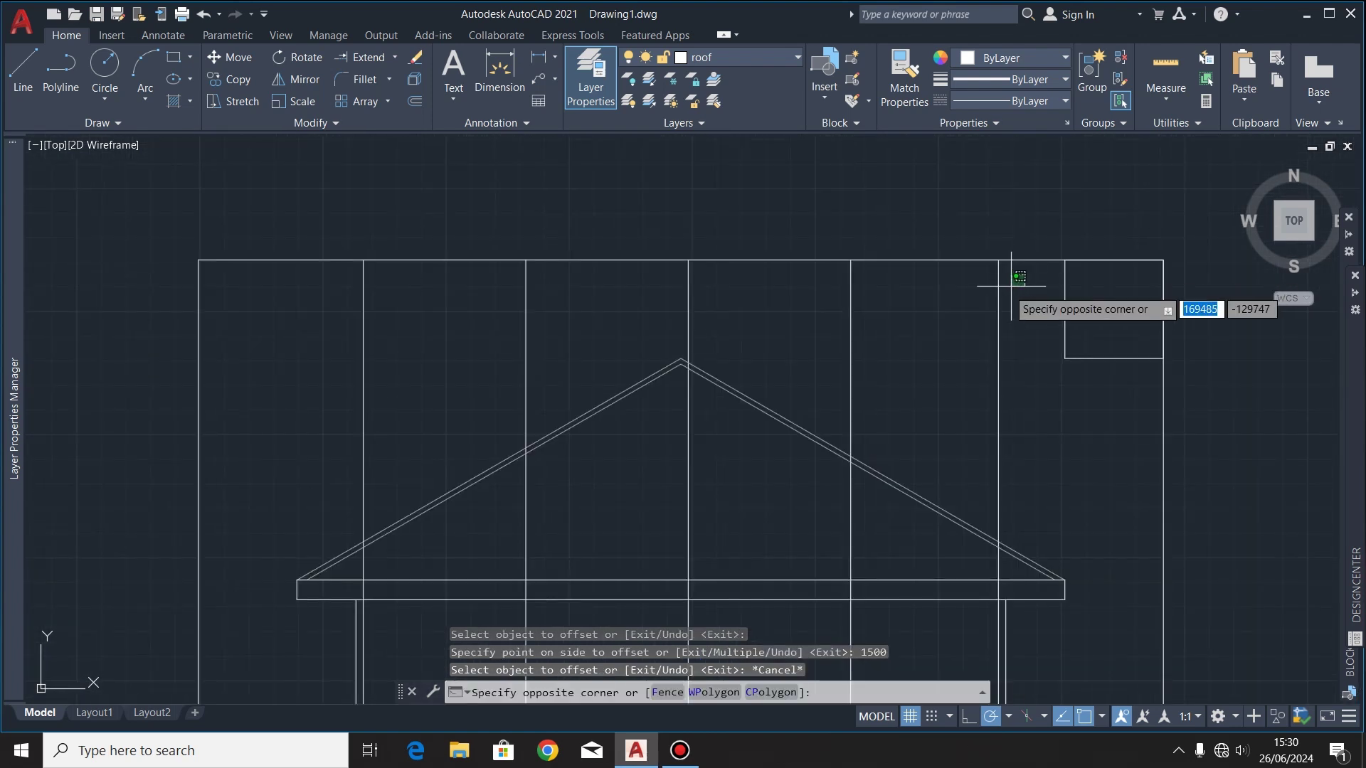
left_click(305, 328)
left_click(756, 57)
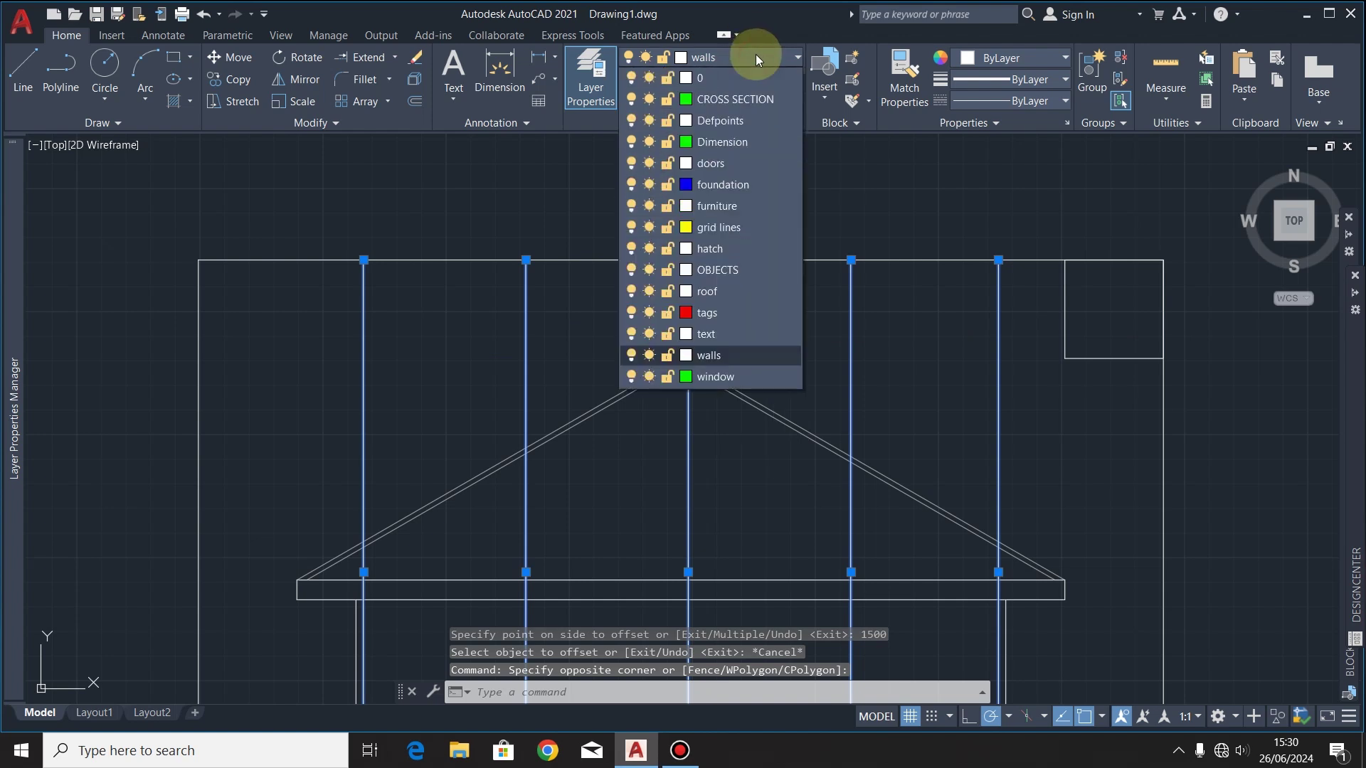
left_click(738, 226)
left_click(1035, 100)
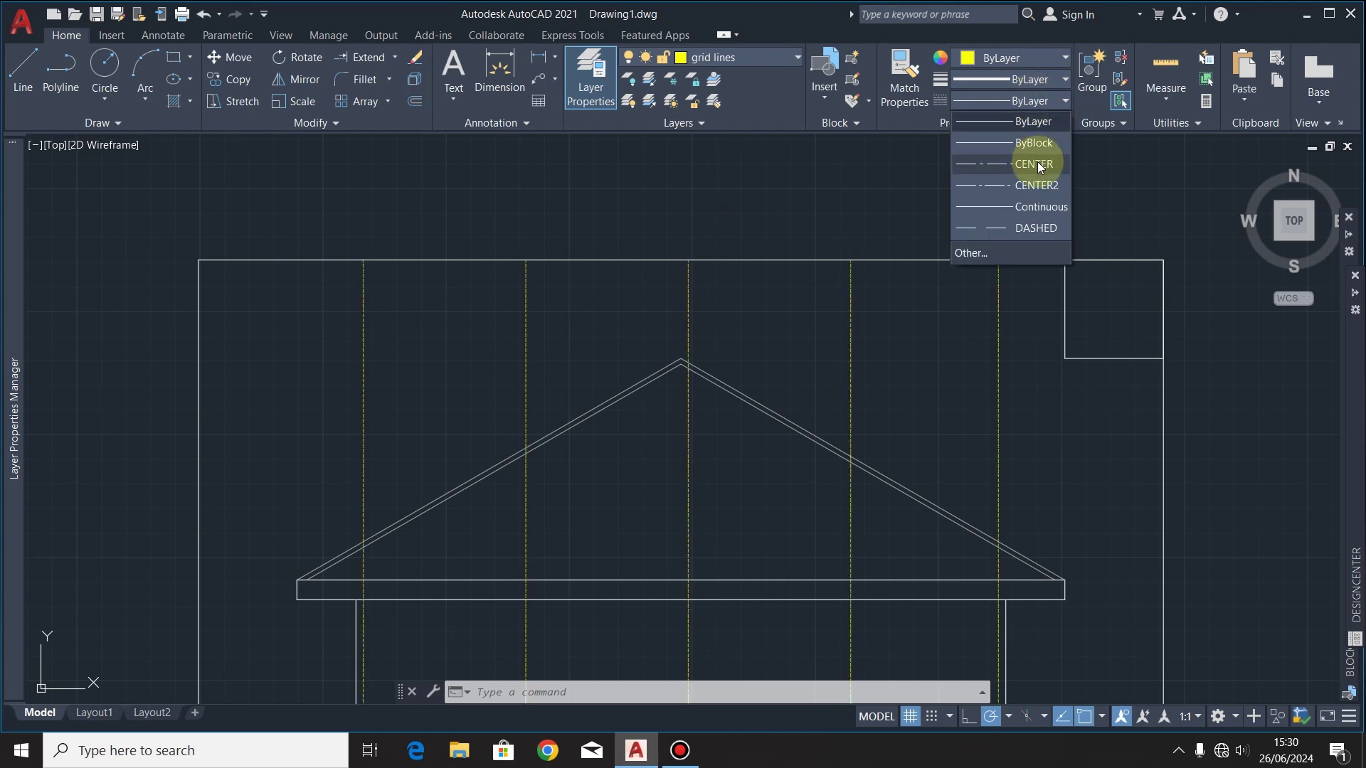
left_click(1038, 165)
scroll(915, 377, "down", 2)
scroll(910, 371, "up", 3)
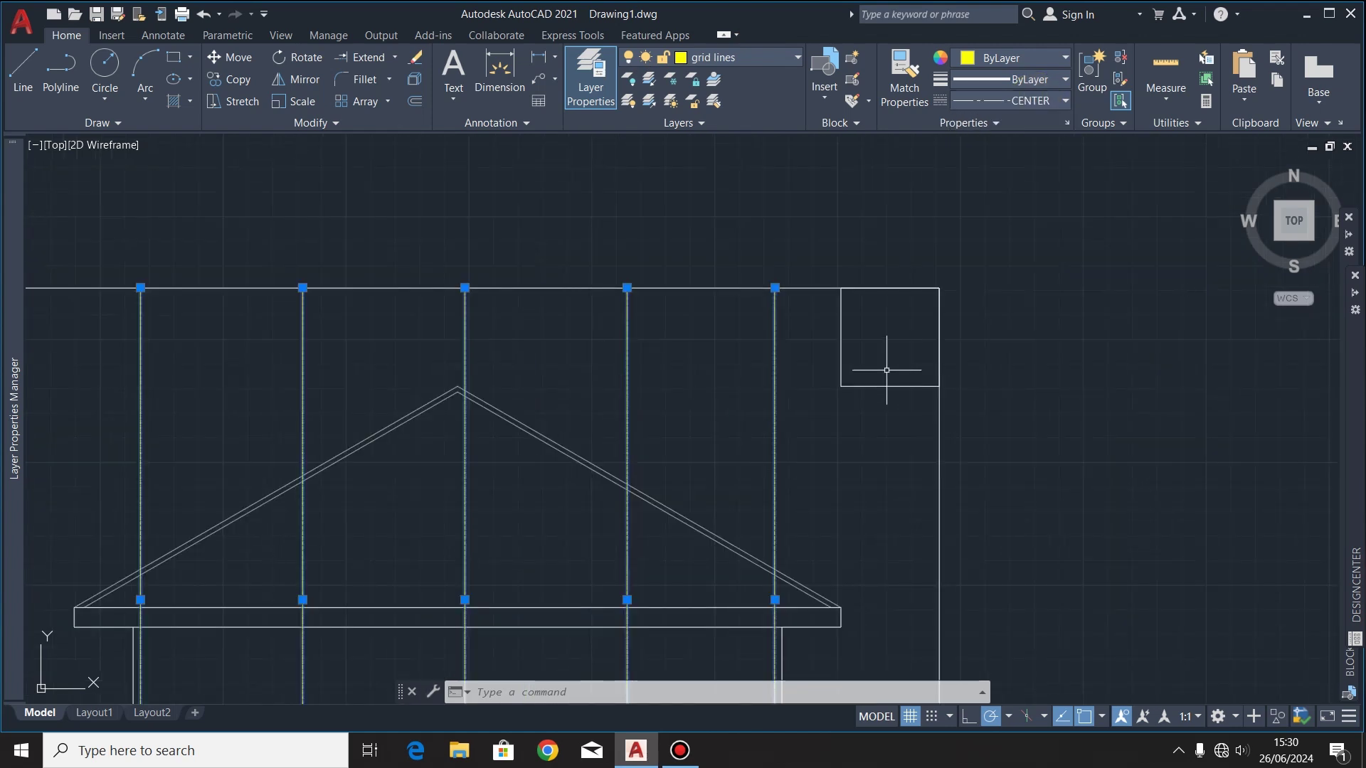
scroll(992, 300, "down", 3)
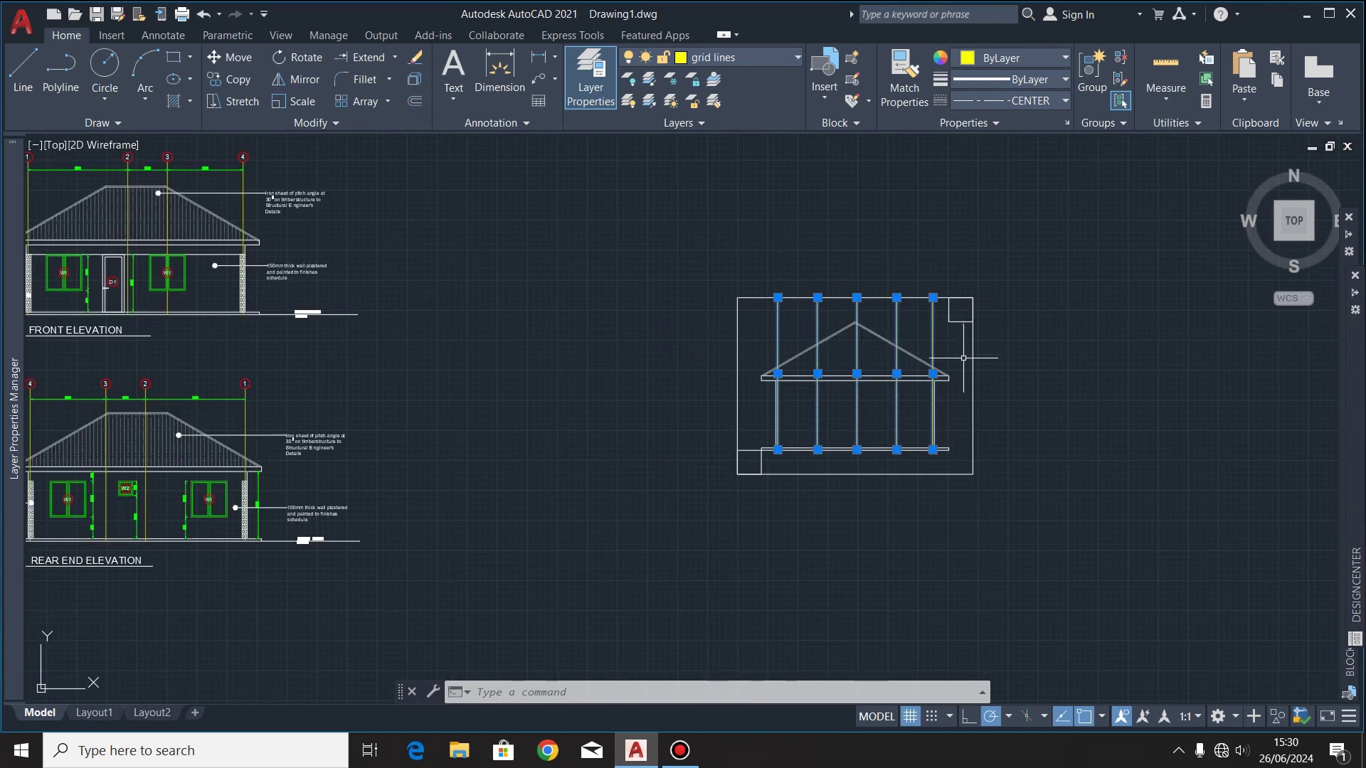
left_click(963, 363)
key("Escape")
Step: Copy the grid A bubble with its letter from the floor plan onto the upper end of the elevation's first grid line
scroll(675, 404, "down", 4)
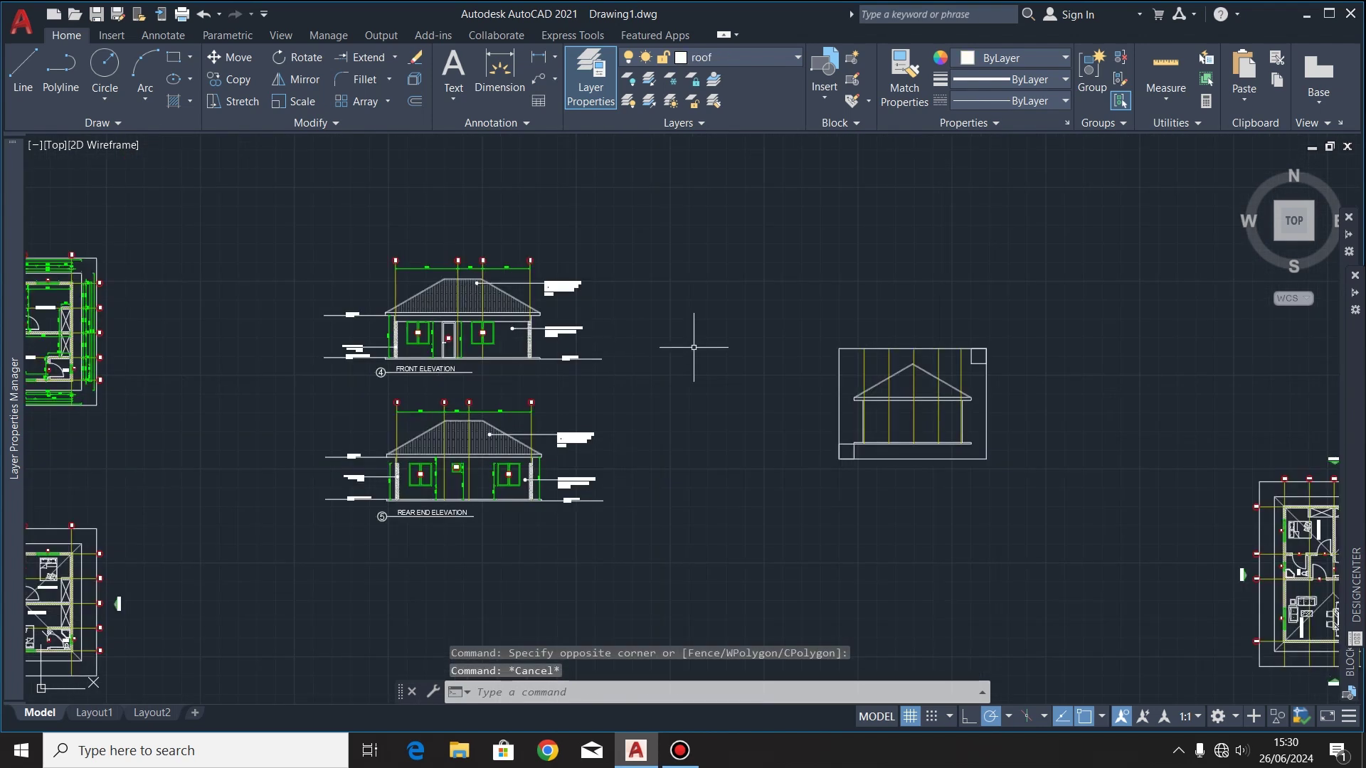
scroll(675, 403, "up", 8)
left_click(574, 160)
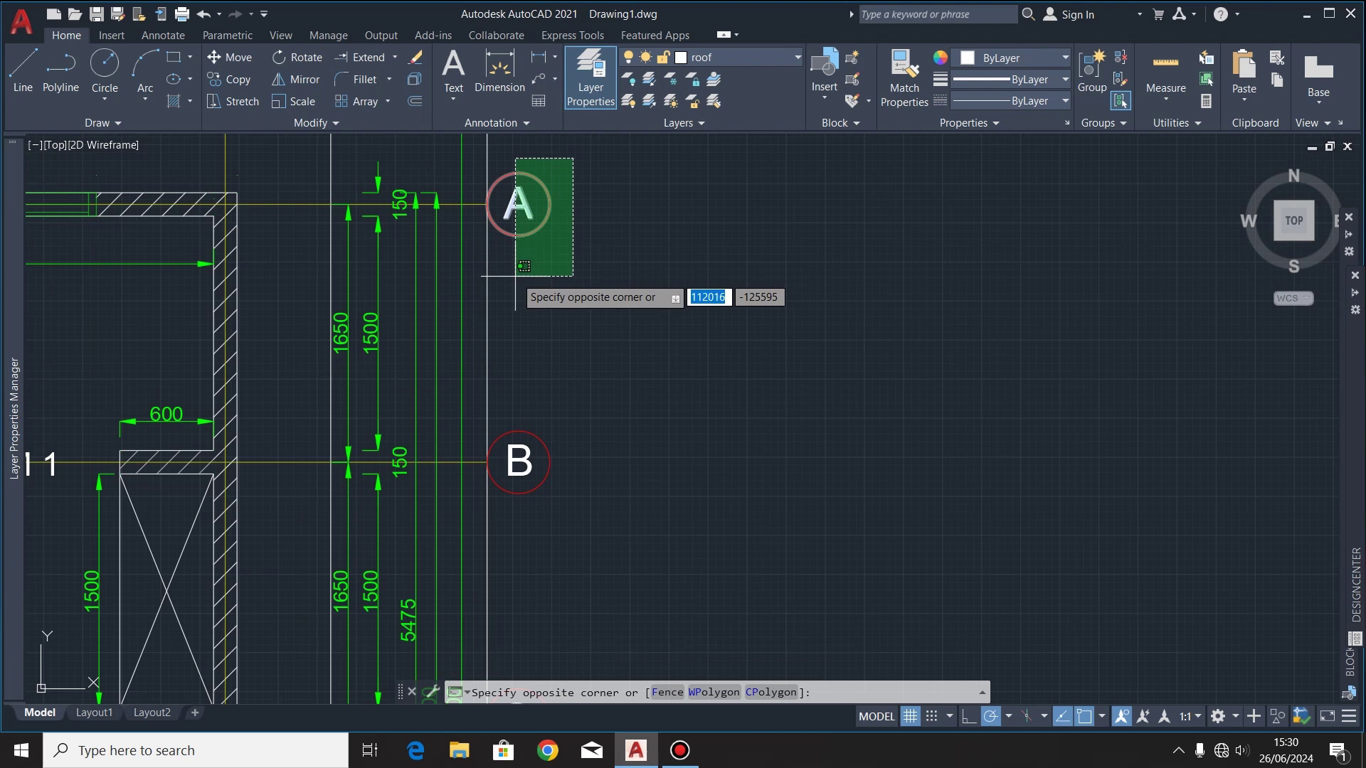
left_click(479, 313)
scroll(517, 199, "up", 6)
scroll(533, 369, "down", 2)
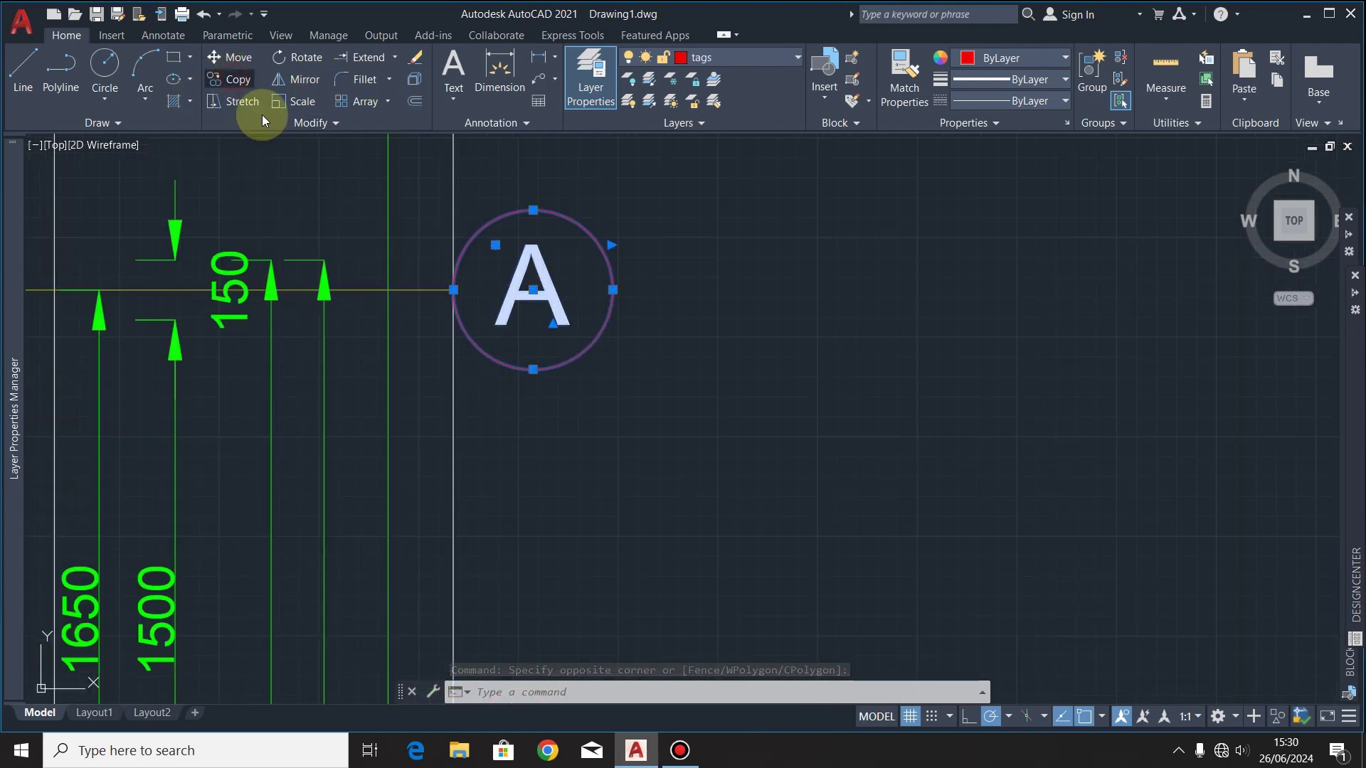
left_click(237, 82)
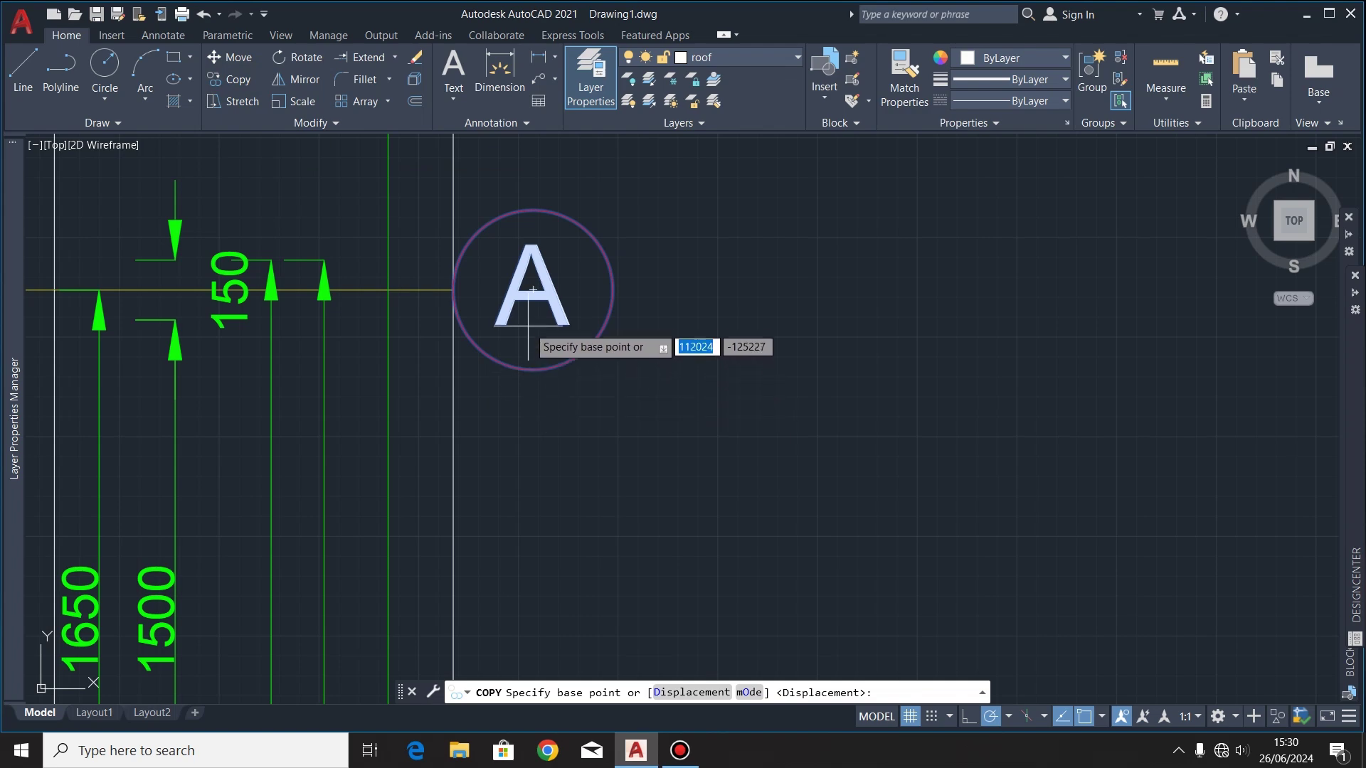
left_click(533, 368)
scroll(711, 391, "down", 8)
scroll(777, 231, "up", 6)
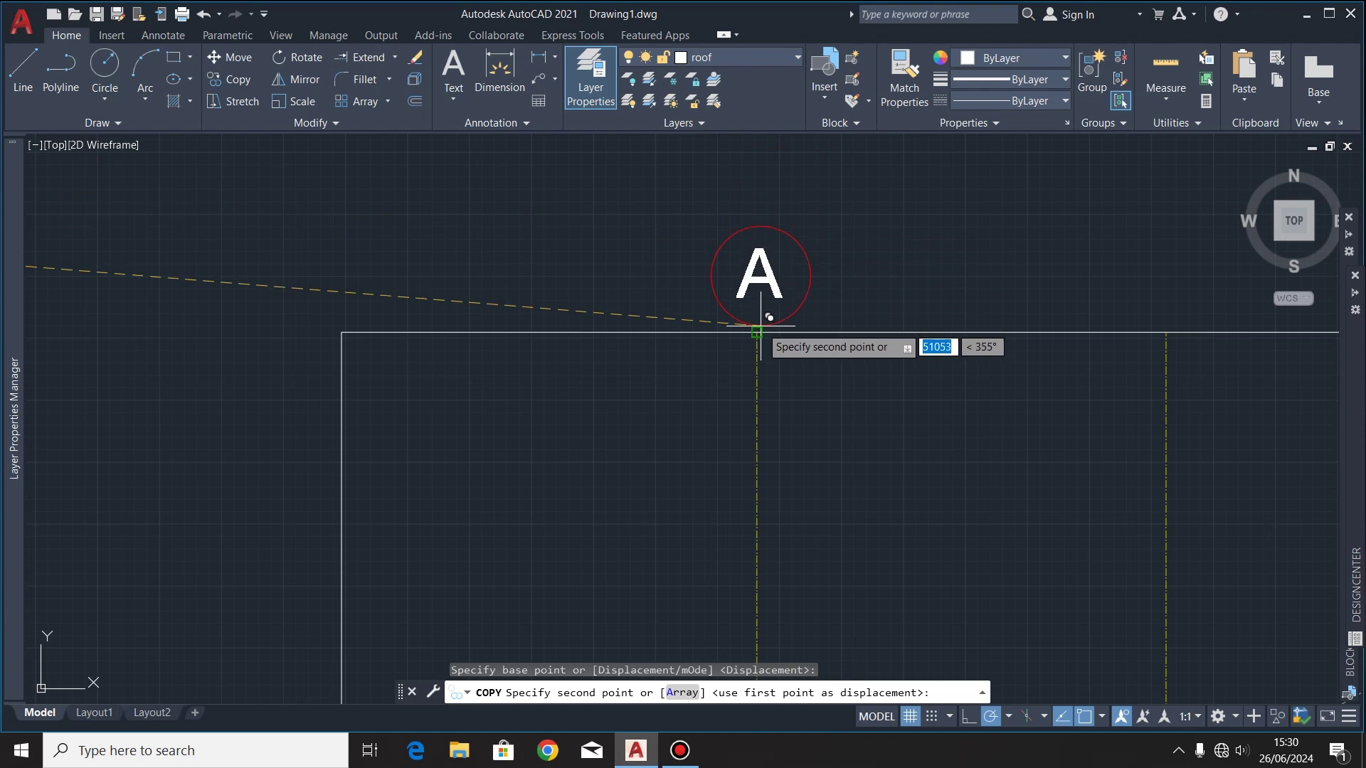
left_click(770, 238)
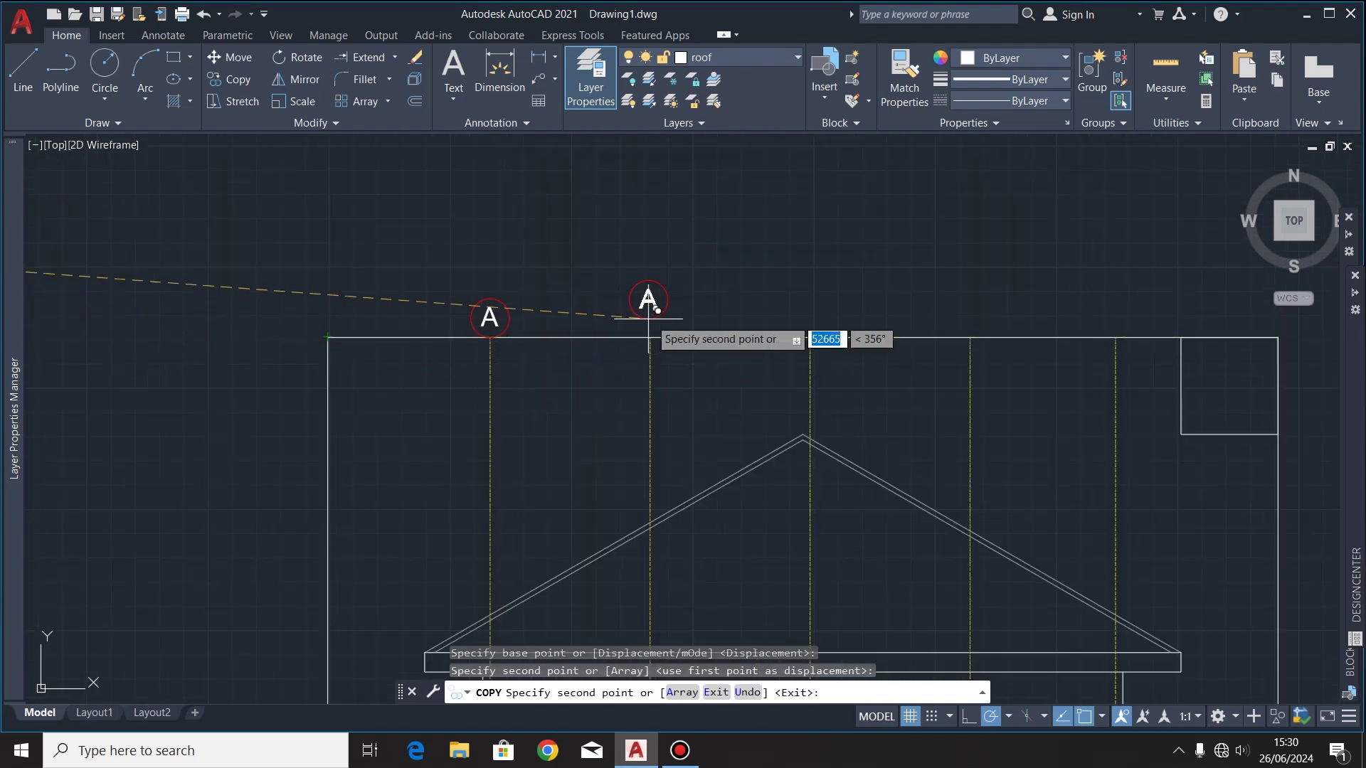
Step: Place further copies of the bubble on the upper ends of the remaining four grid lines
scroll(649, 338, "up", 4)
left_click(646, 366)
scroll(490, 388, "down", 6)
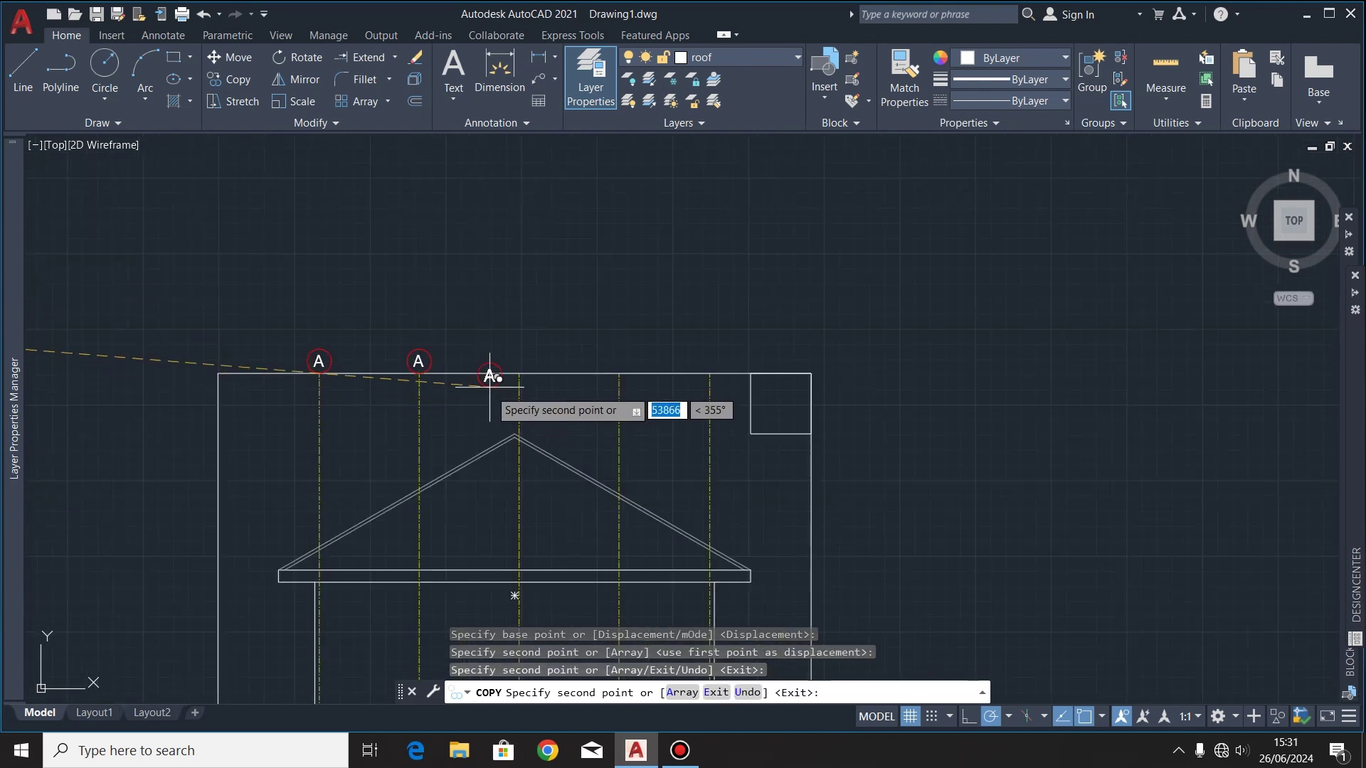
scroll(558, 356, "up", 4)
left_click(564, 353)
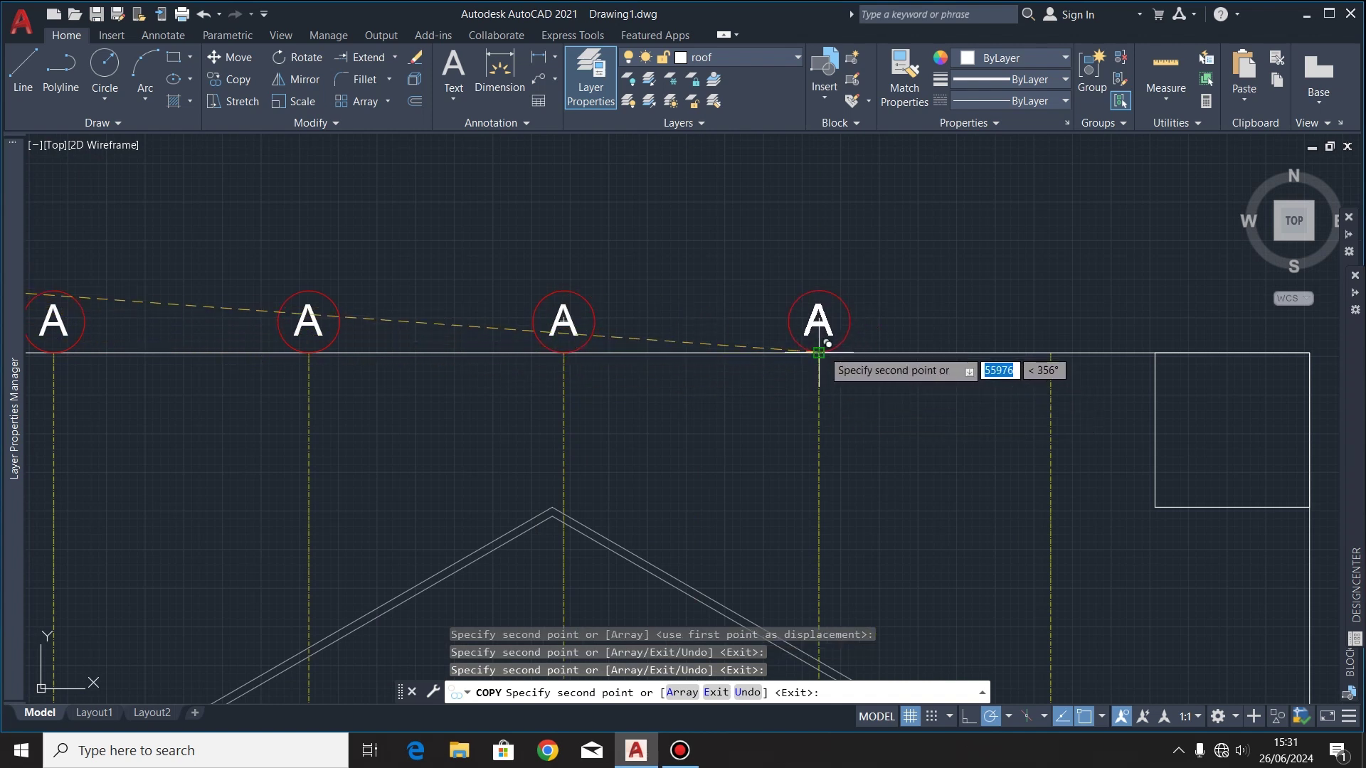
left_click(817, 353)
left_click(1050, 353)
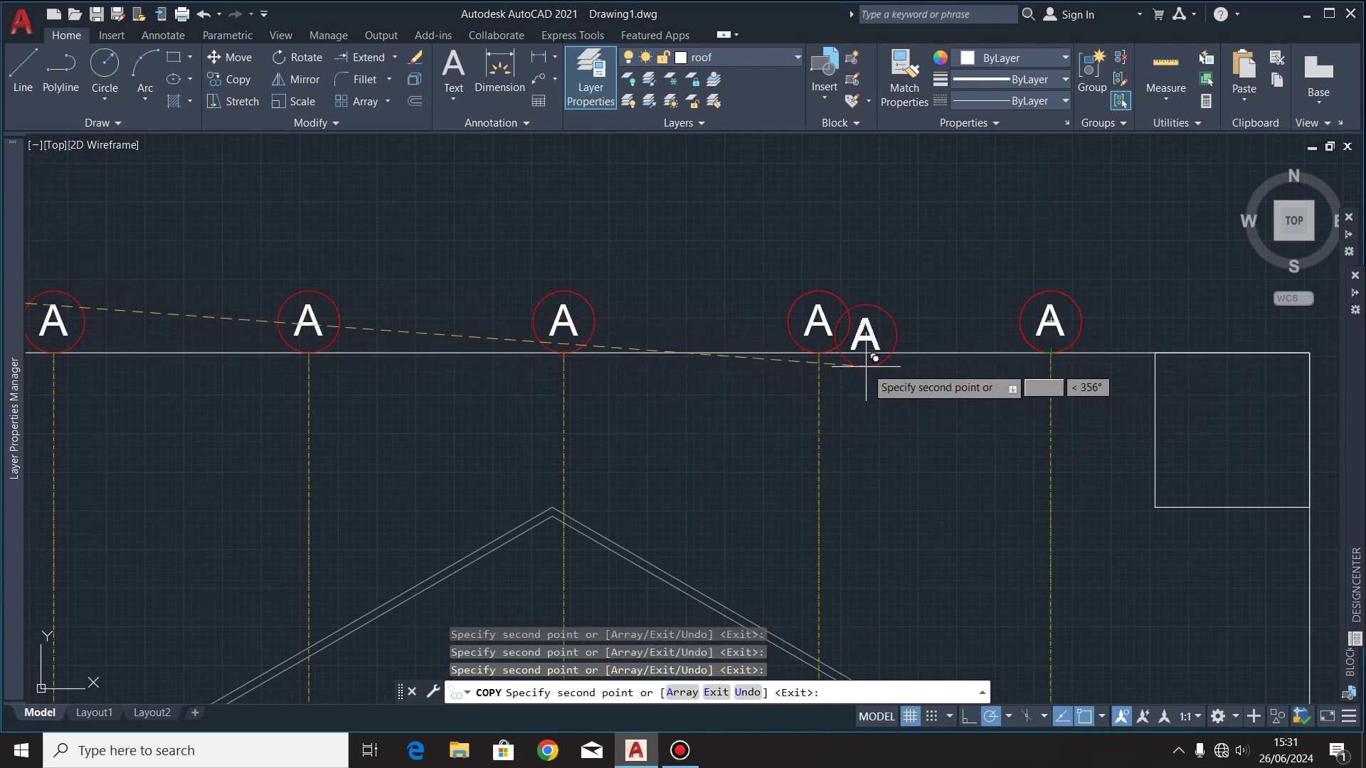
key("Escape")
Step: Change the second bubble's letter to B and move the letter sideways to centre it in the circle
scroll(977, 343, "down", 2)
scroll(561, 338, "up", 5)
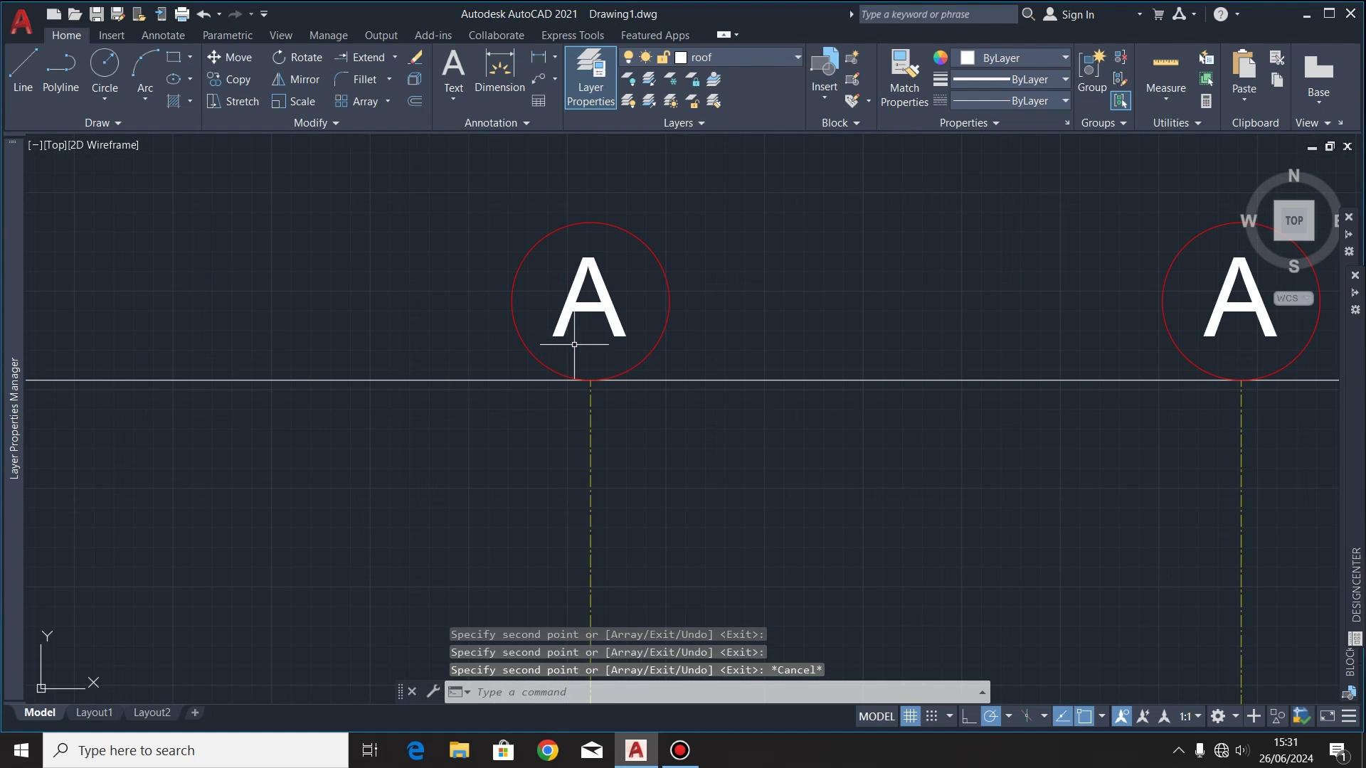
double_click(621, 333)
type("B")
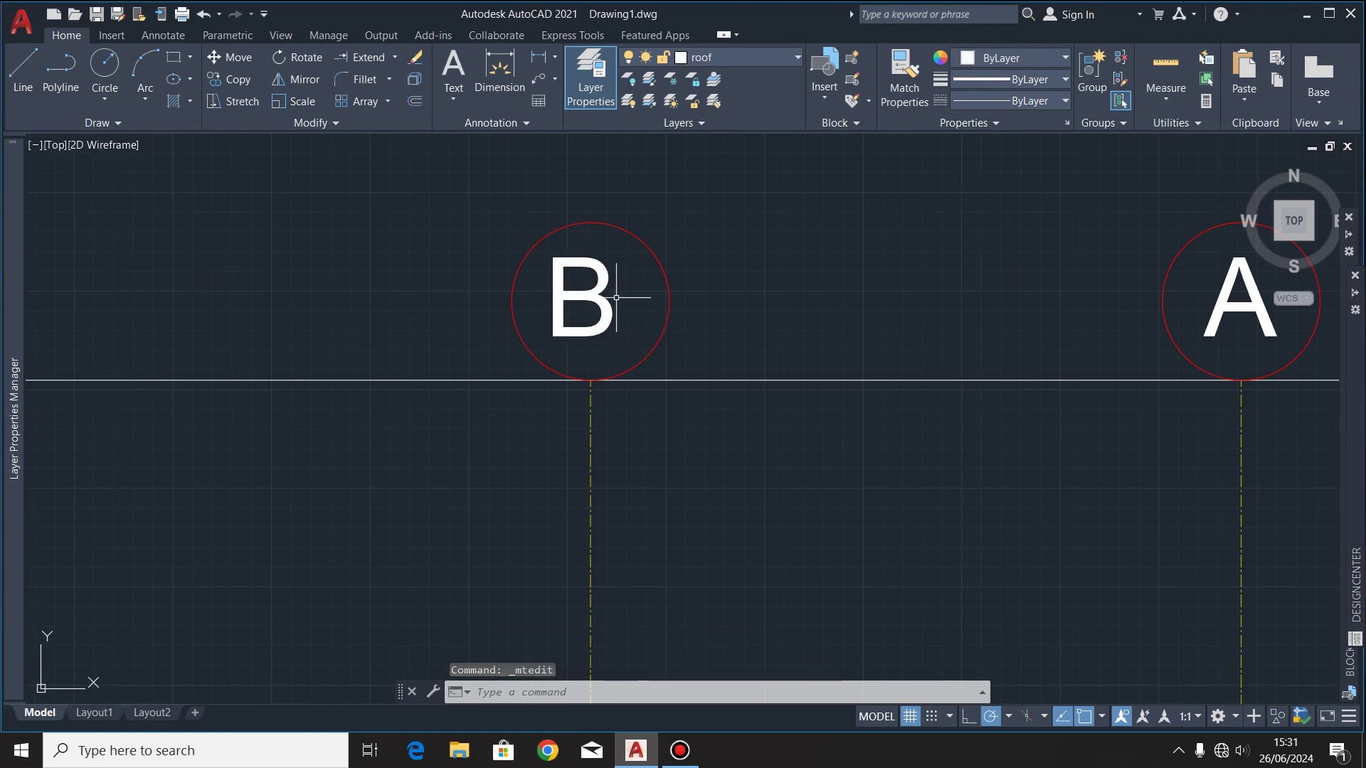
left_click(640, 342)
left_click(235, 59)
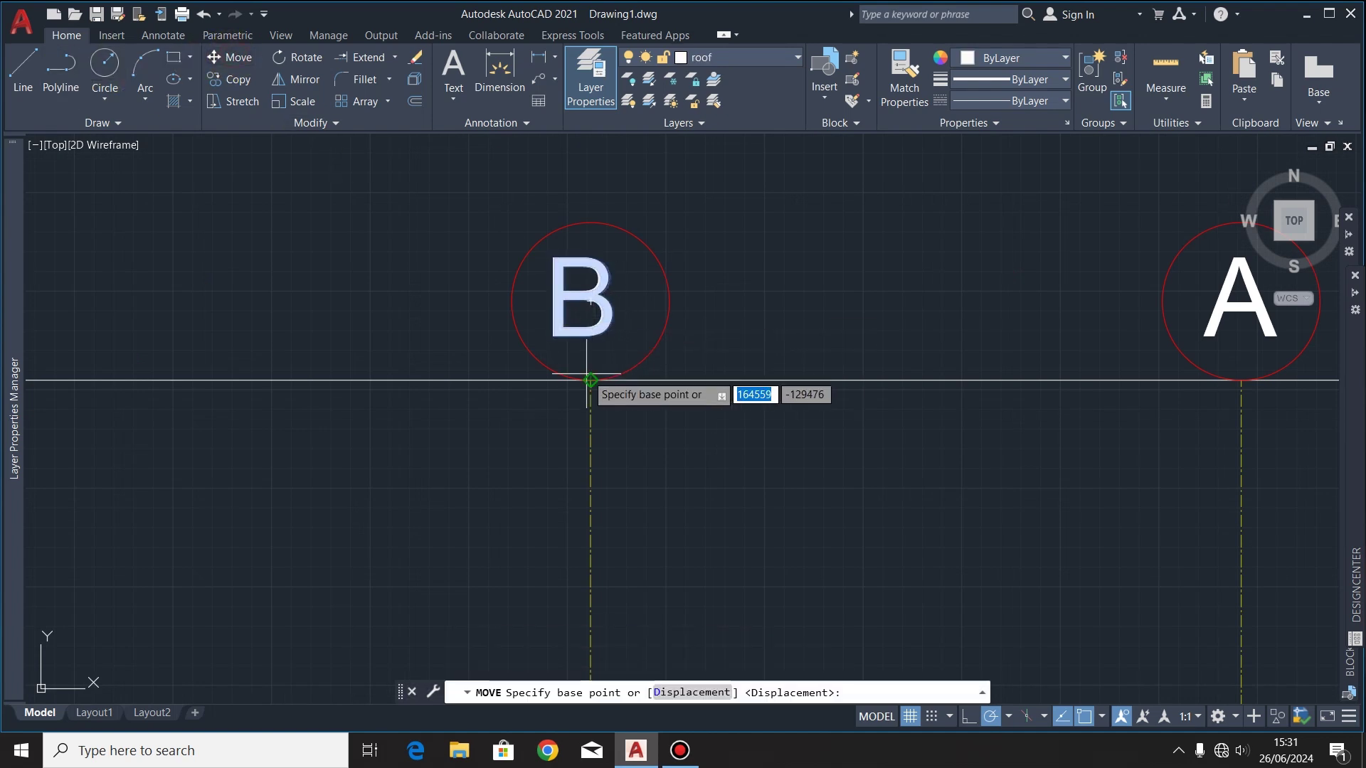
left_click(593, 302)
left_click(604, 302)
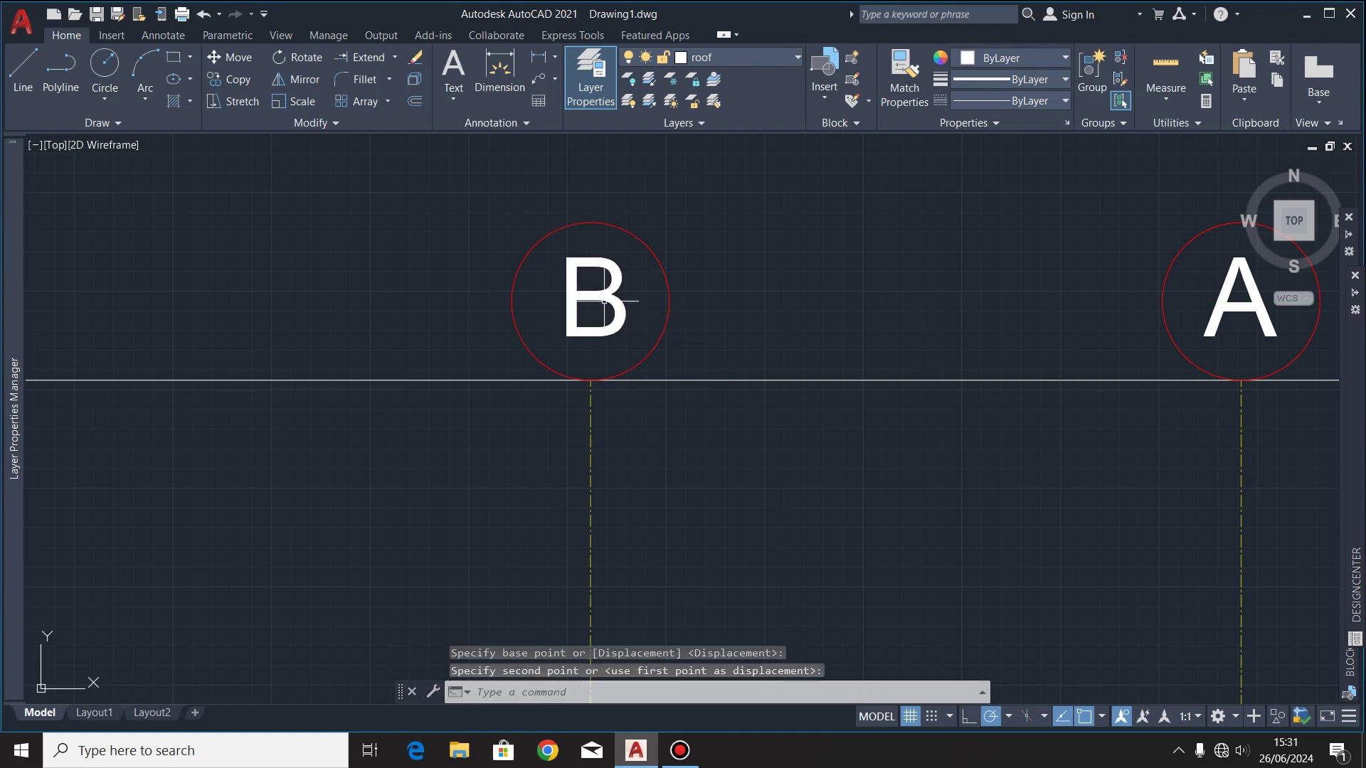
Step: Change the letters in the third and fourth grid bubbles to C and D
scroll(431, 358, "down", 3)
scroll(779, 348, "up", 6)
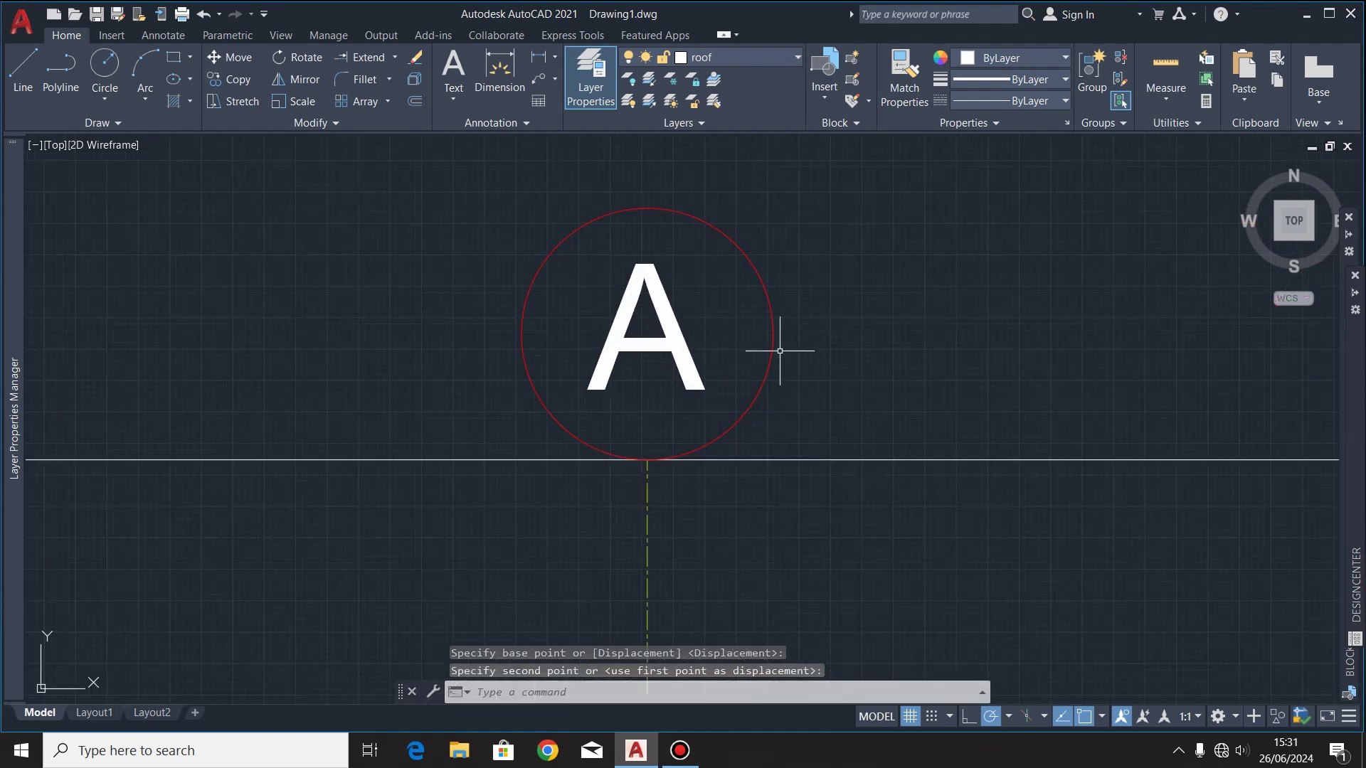
scroll(718, 353, "down", 2)
double_click(725, 358)
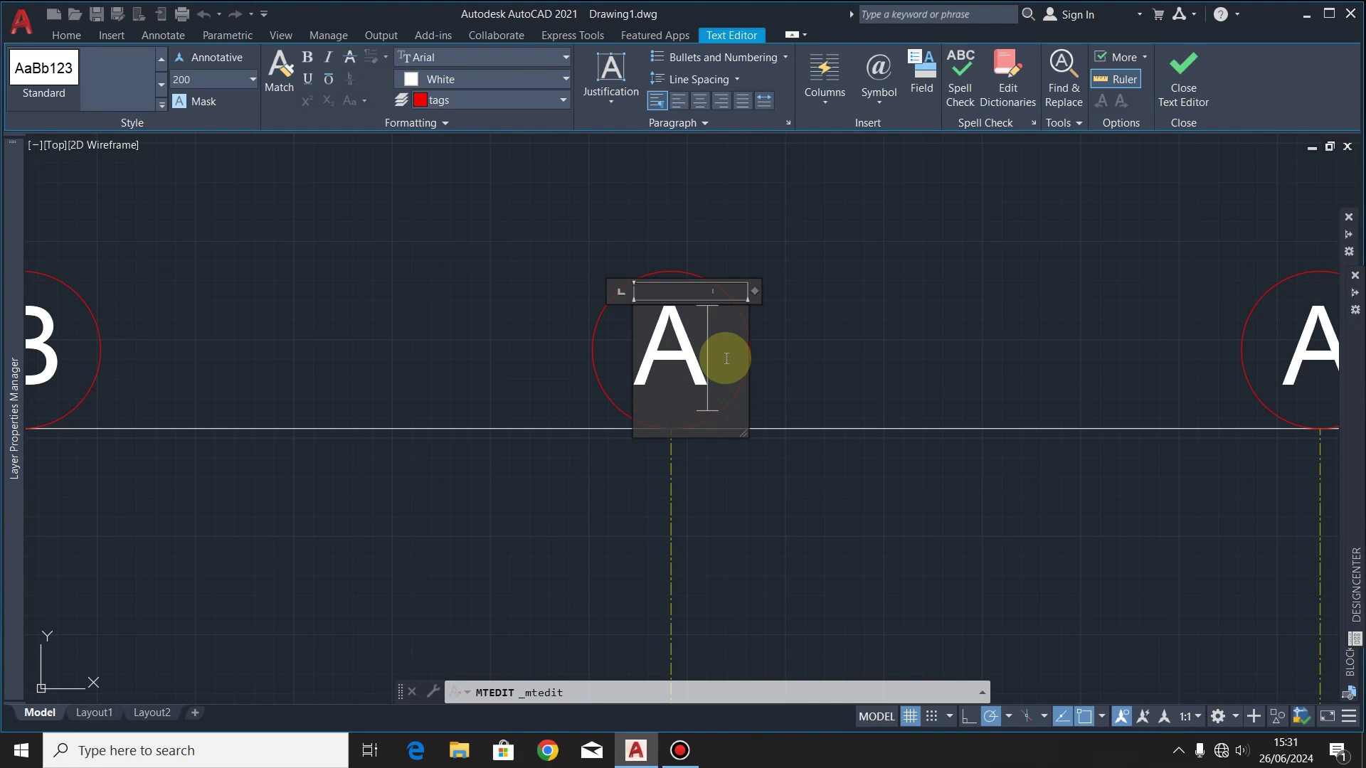
left_click(797, 372)
scroll(796, 371, "down", 2)
scroll(832, 386, "up", 2)
double_click(768, 373)
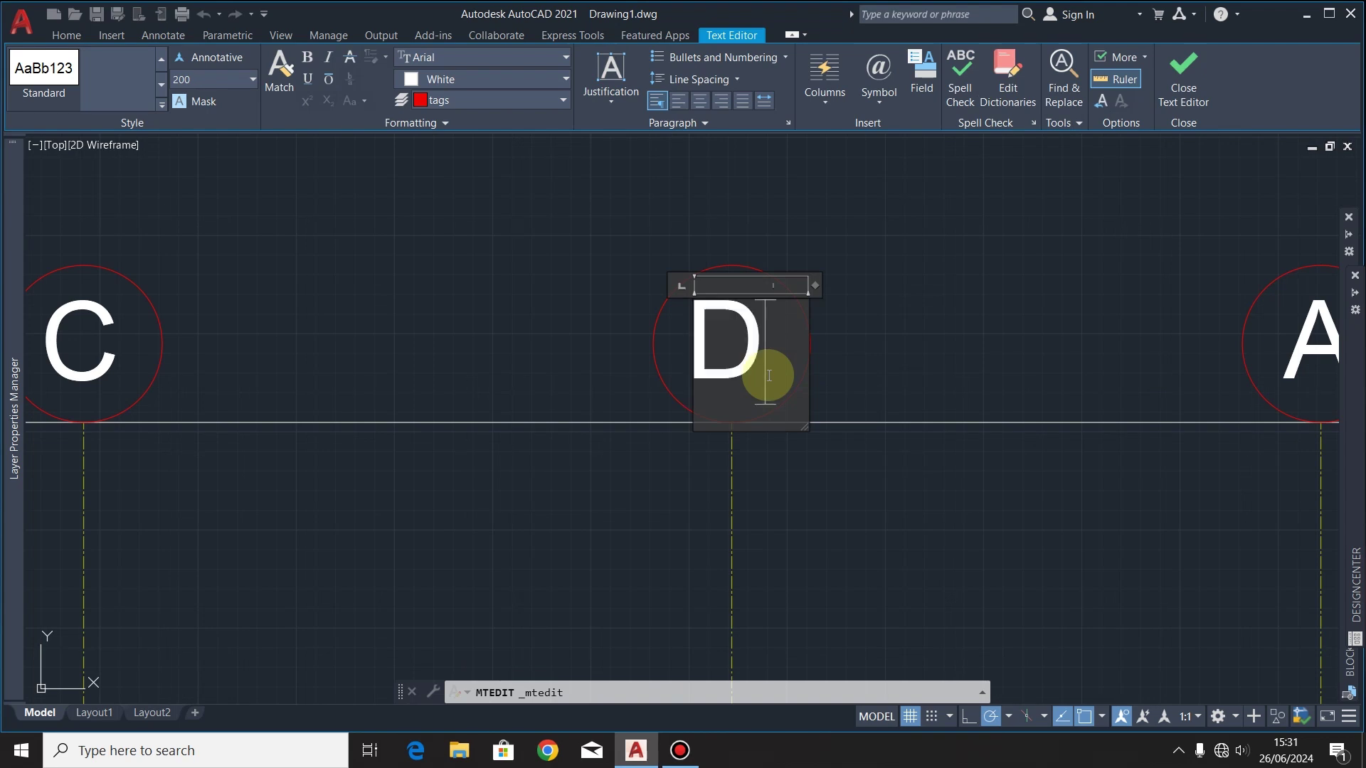
left_click(825, 390)
Step: Change the last bubble's letter to E and move the letter about 32 horizontally to centre it in the circle
scroll(469, 384, "down", 2)
scroll(844, 378, "up", 2)
double_click(825, 390)
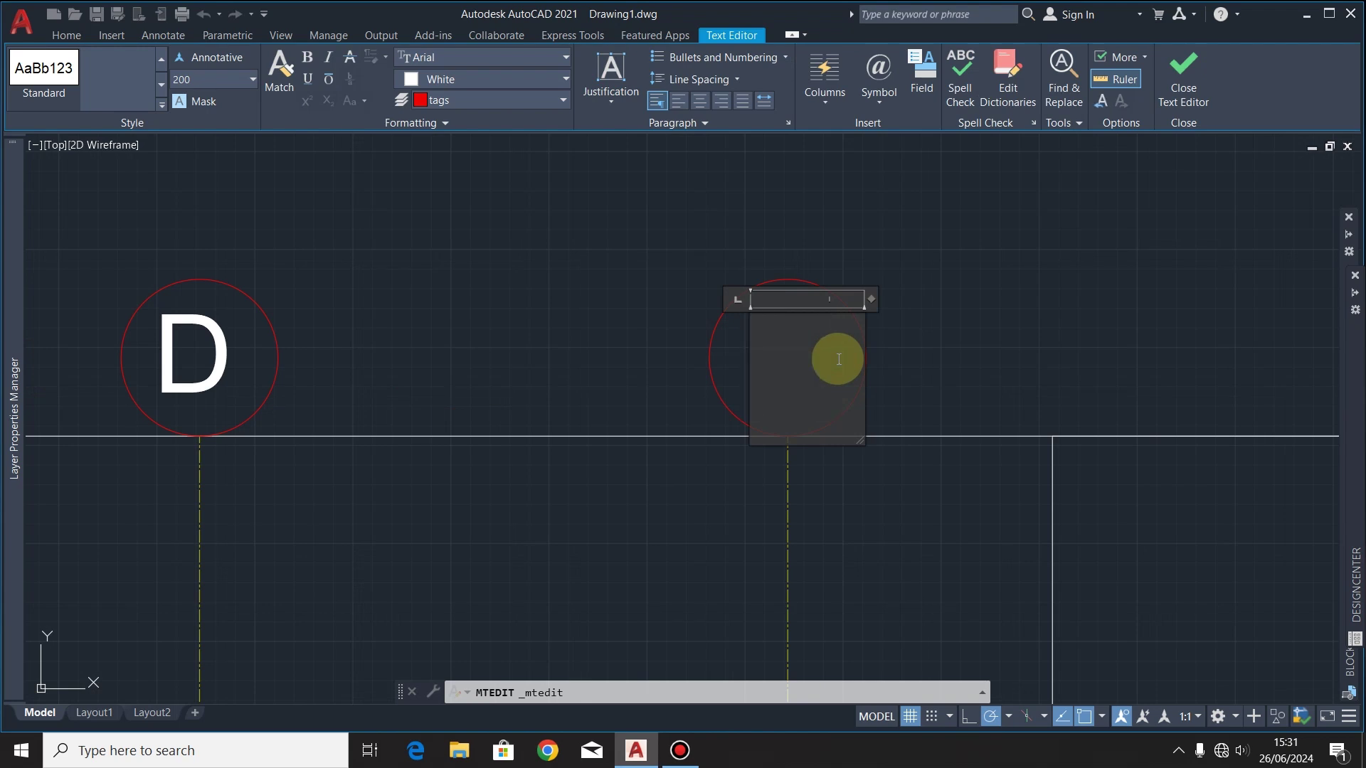
type("E")
left_click(903, 364)
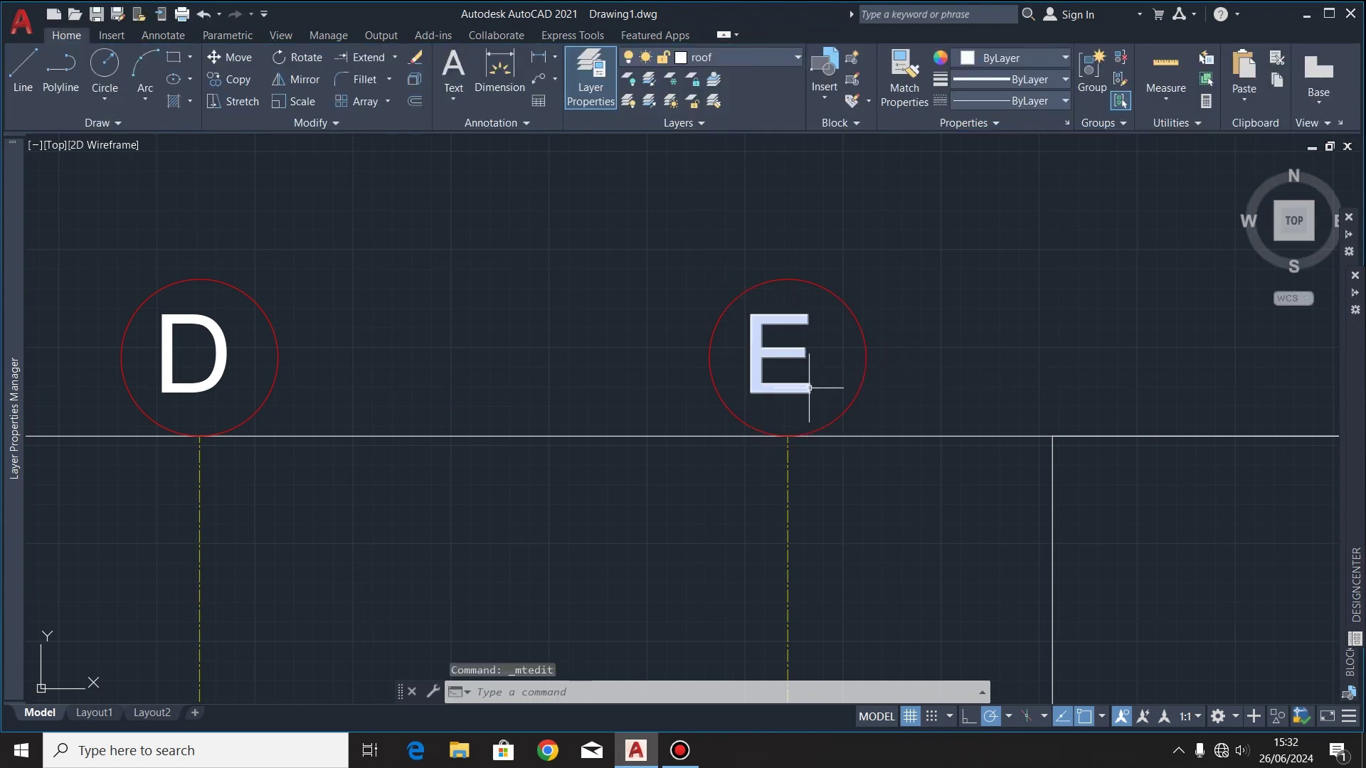
left_click(809, 388)
left_click(229, 57)
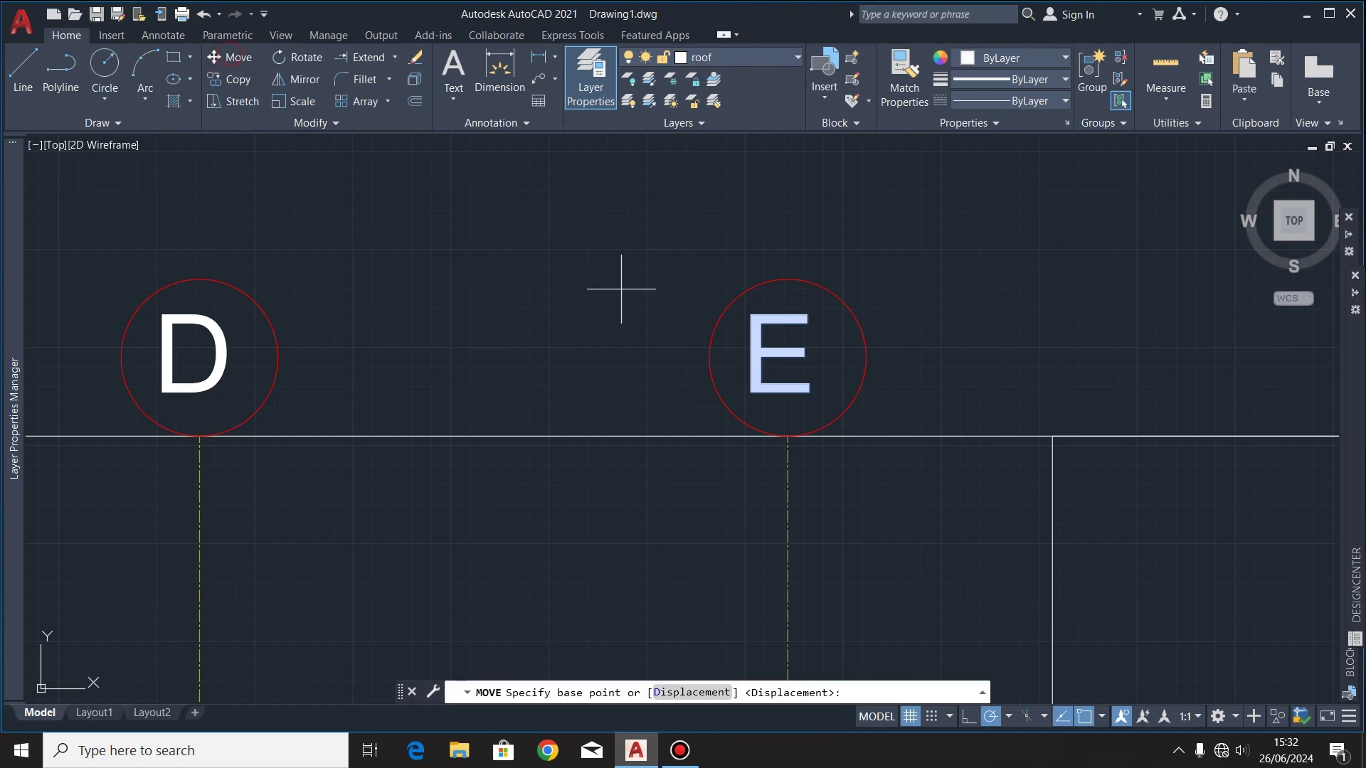
left_click(787, 356)
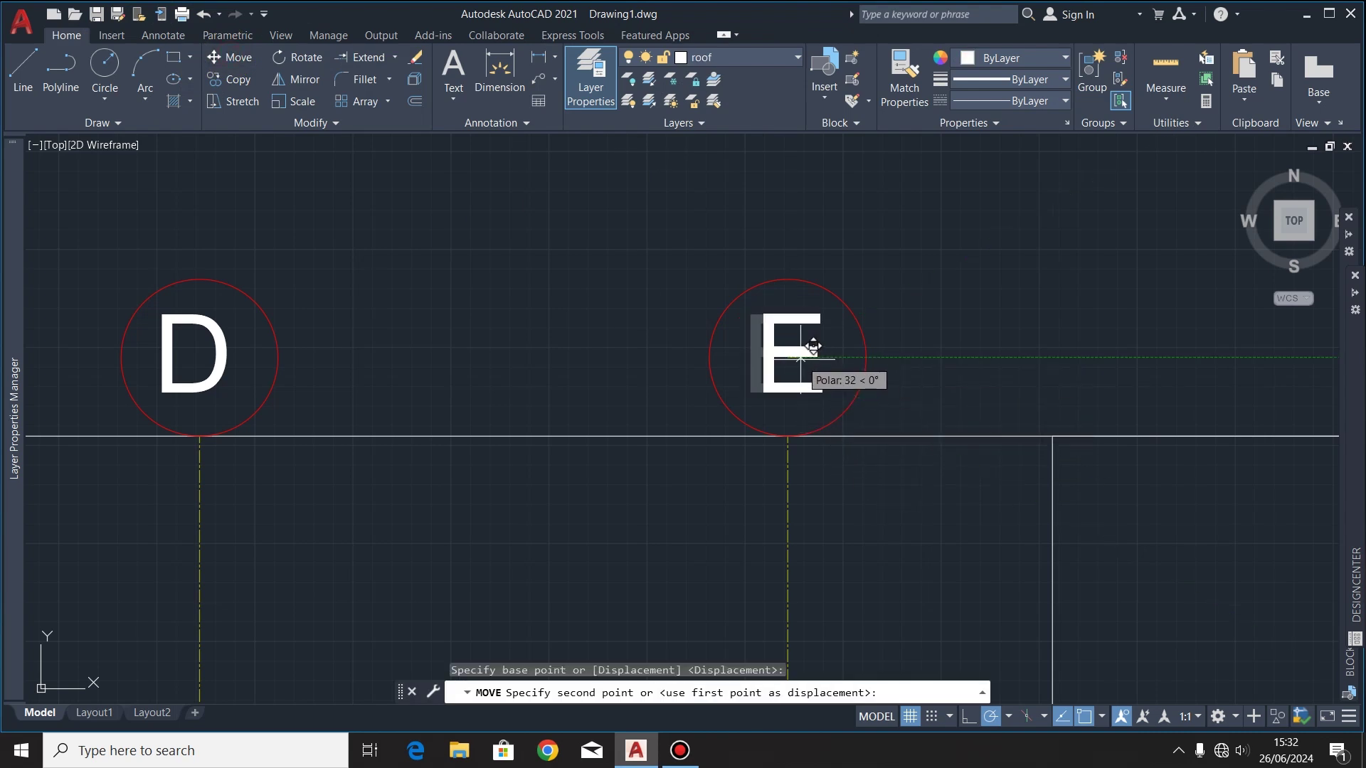
left_click(812, 348)
Step: Delete the rectangular guide frame around the elevation together with its two corner squares
scroll(711, 338, "down", 6)
scroll(722, 282, "down", 2)
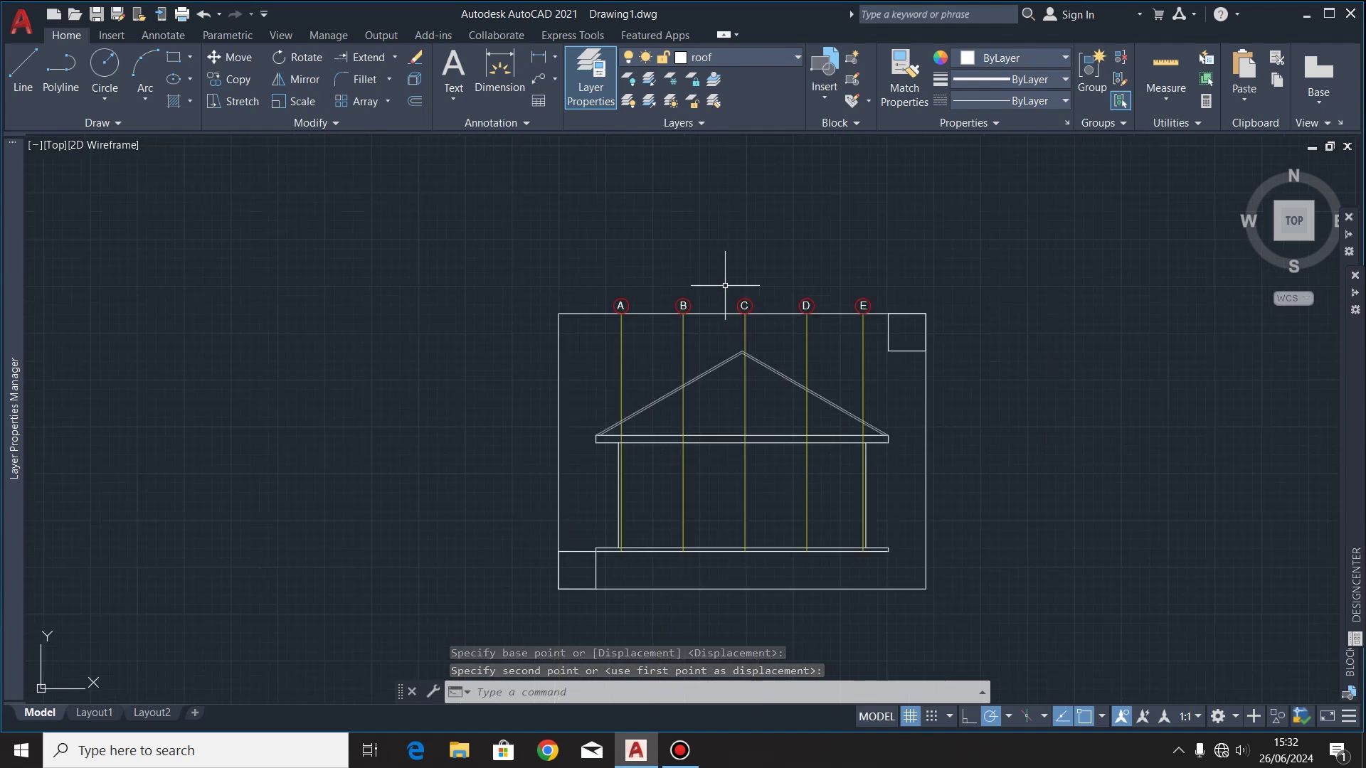
left_click(960, 281)
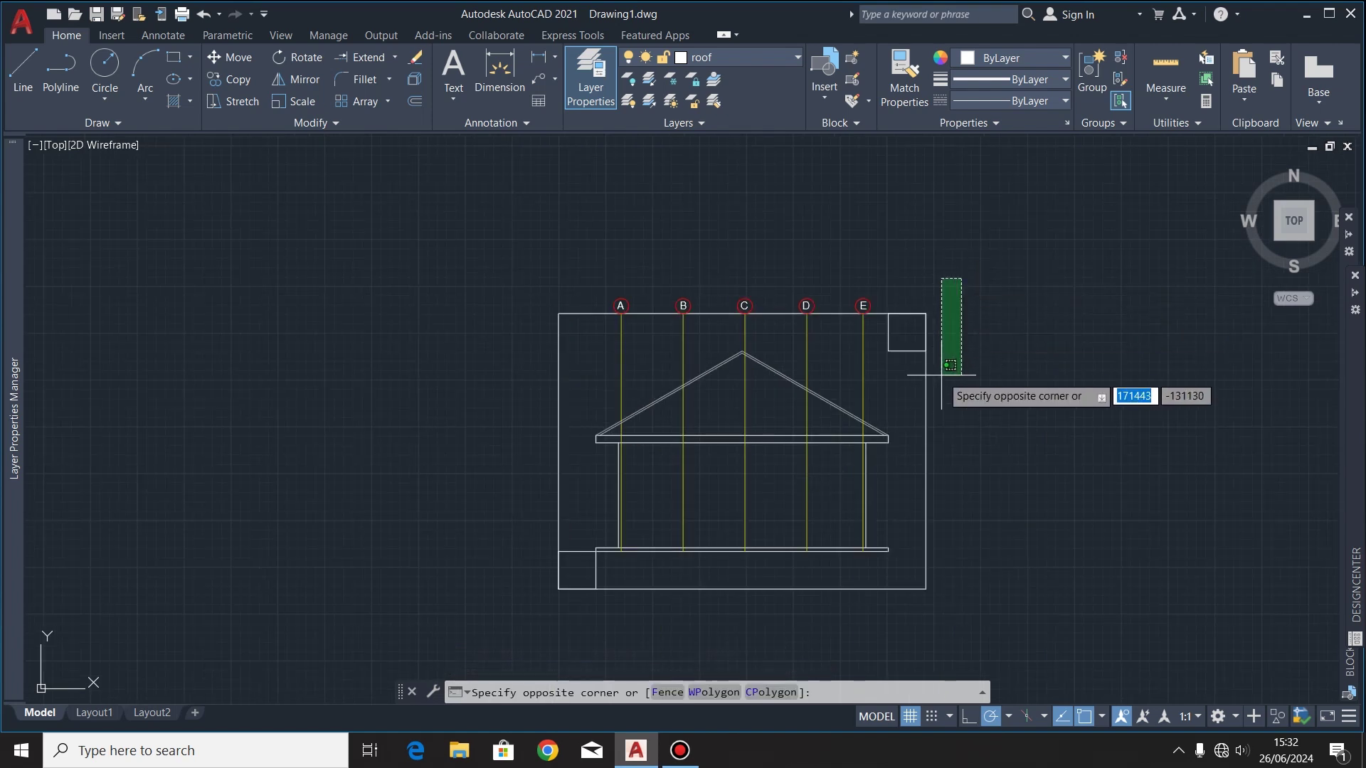
left_click(908, 397)
left_click(619, 569)
left_click(573, 596)
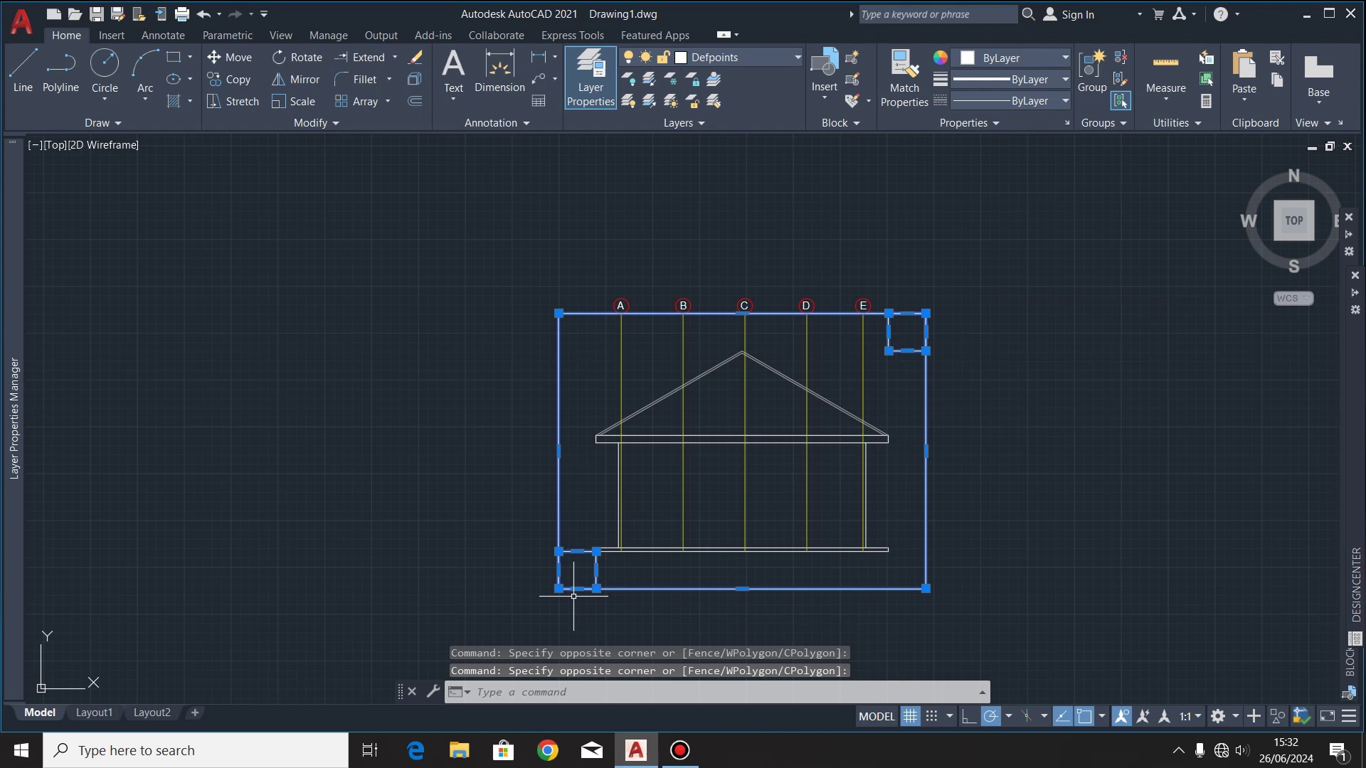
key("Delete")
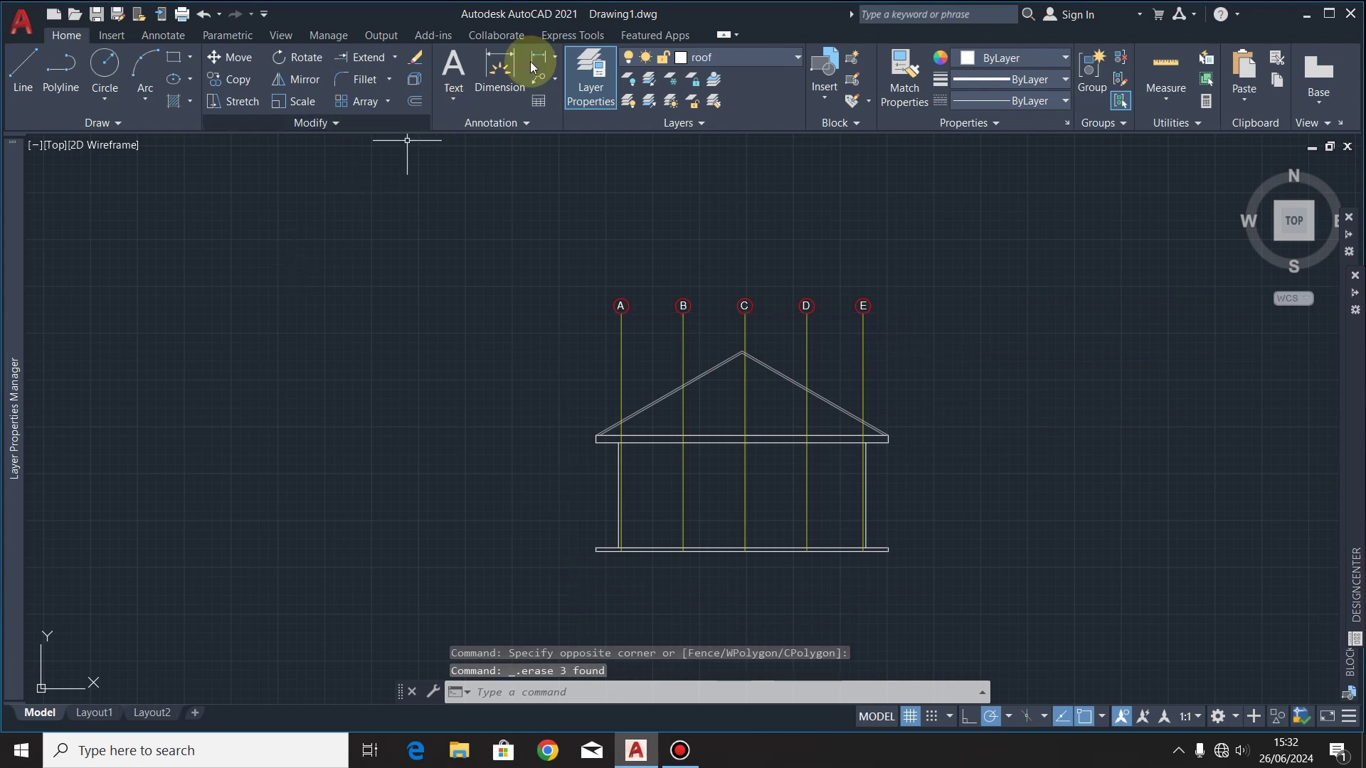
Step: Make the Dimension layer current and dimension the spacing between grid lines A and B just below their bubbles
left_click(749, 61)
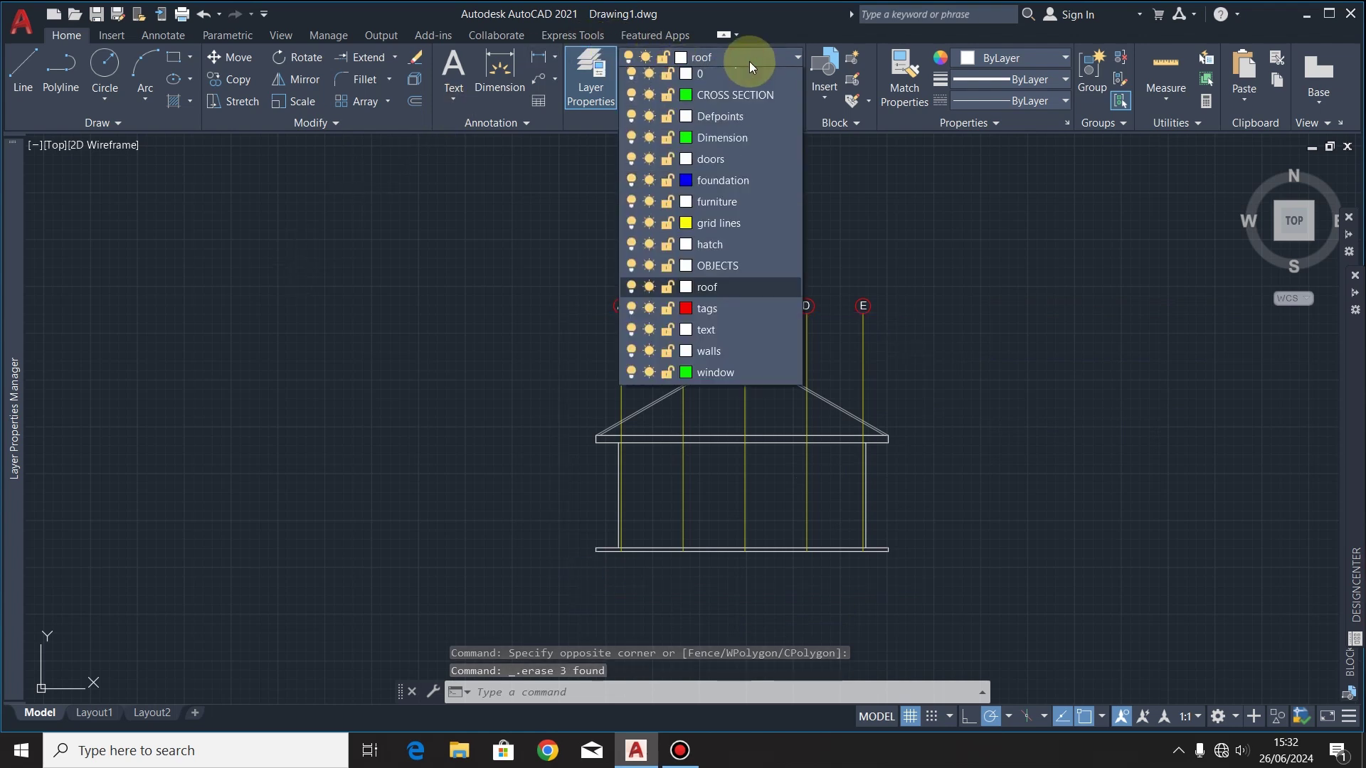
left_click(752, 142)
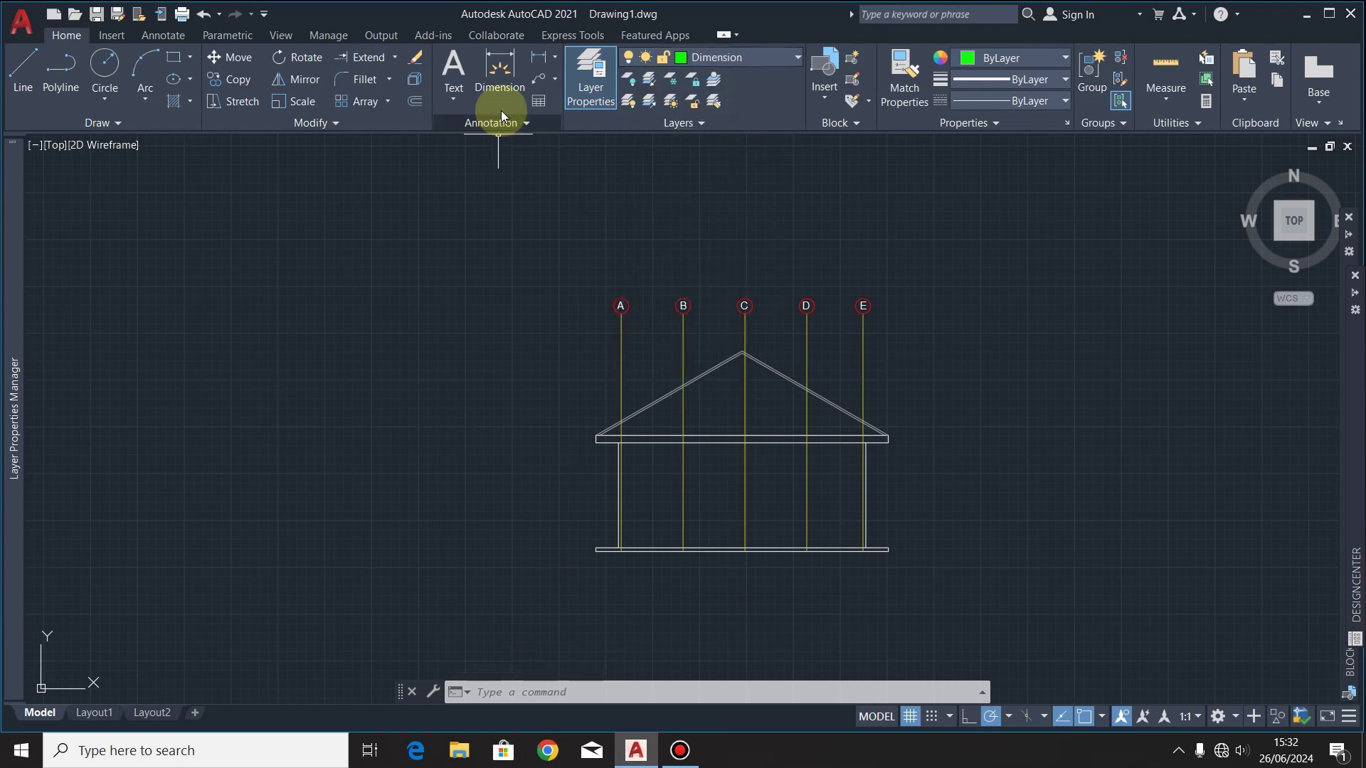
left_click(495, 86)
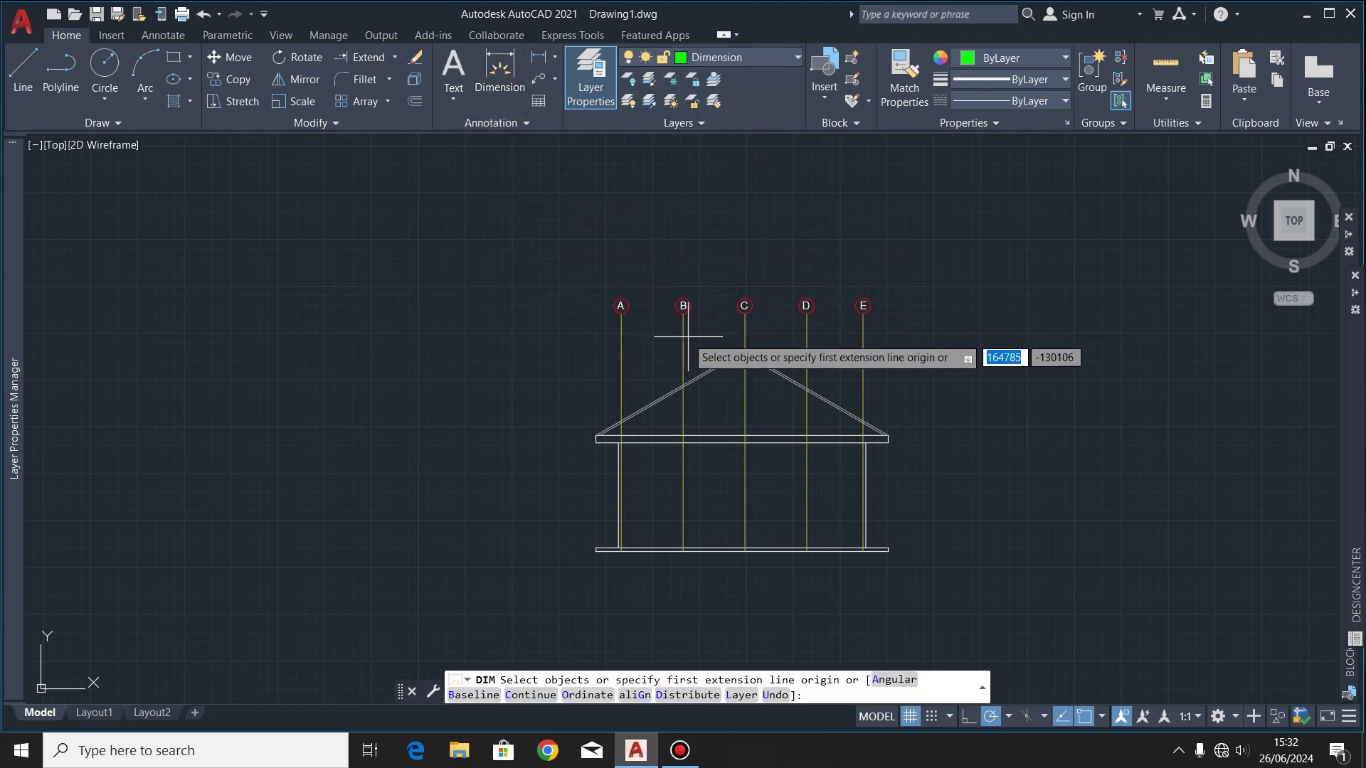
key("Return")
scroll(615, 311, "up", 6)
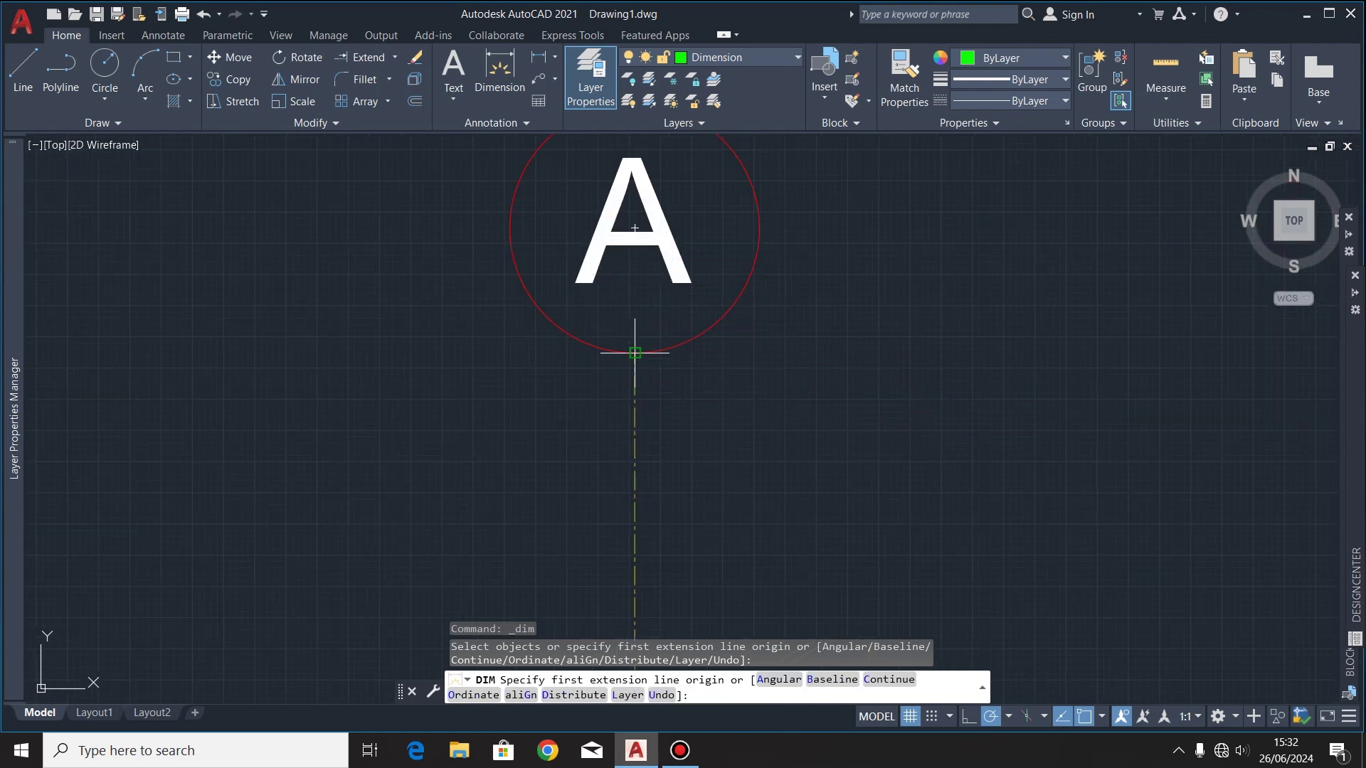
left_click(635, 352)
scroll(455, 370, "down", 8)
scroll(540, 384, "up", 12)
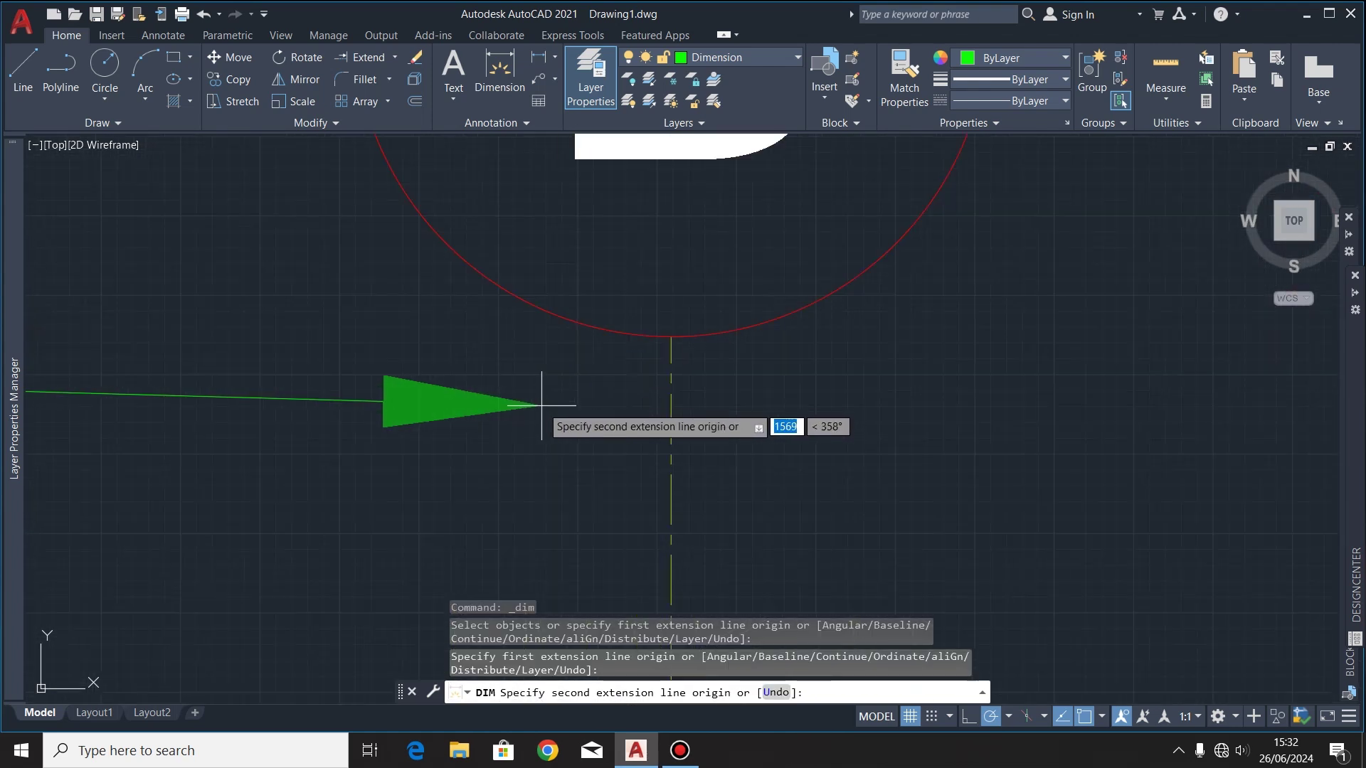
left_click(672, 336)
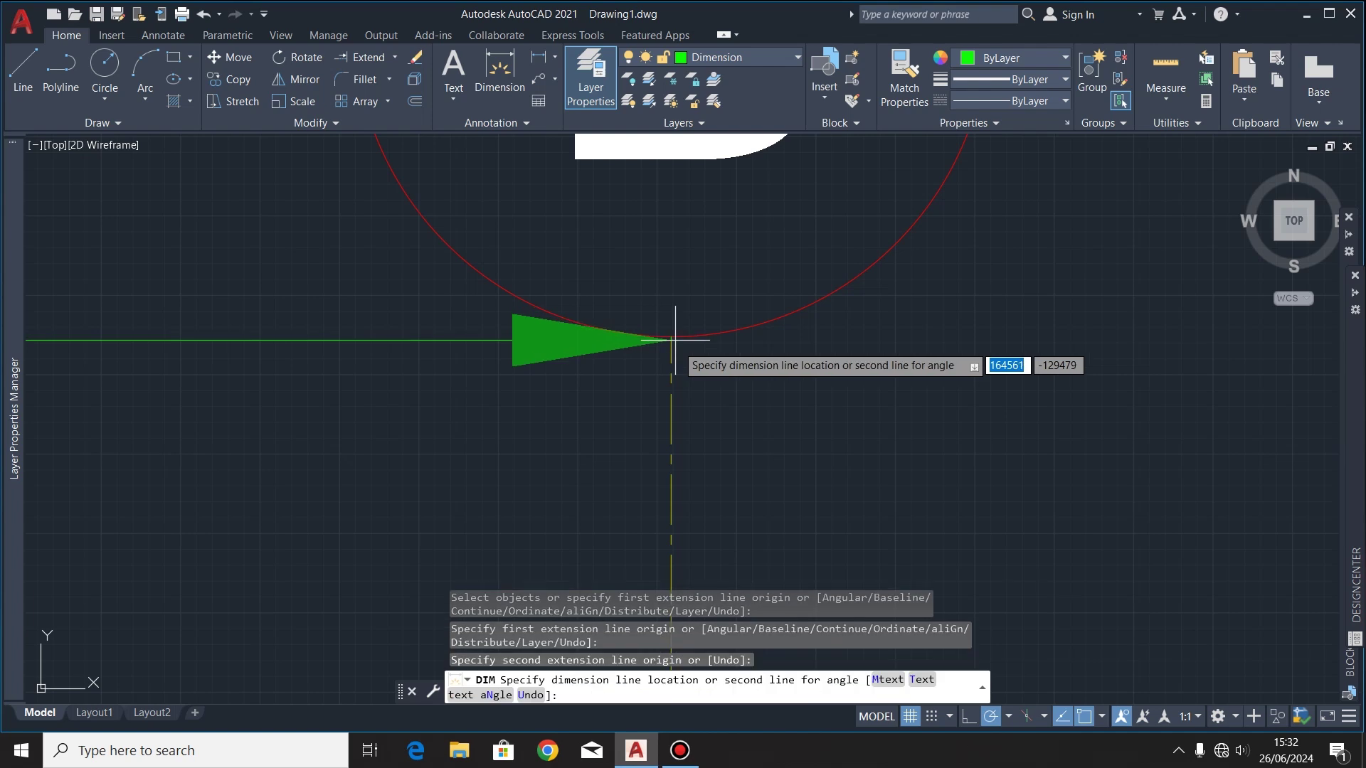
scroll(780, 344, "down", 8)
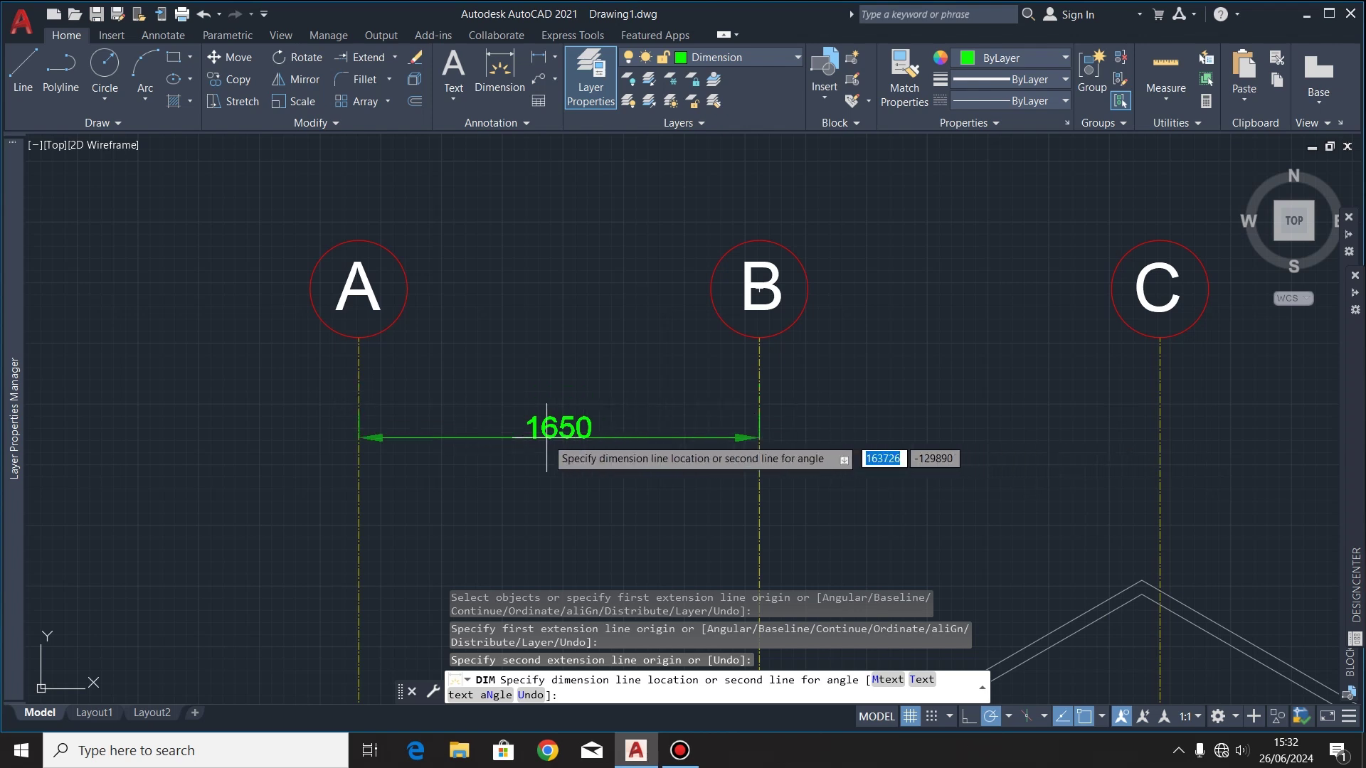
left_click(697, 404)
key("Return")
Step: Continue the A–B dimension from grid line B to grid line C
left_click(727, 404)
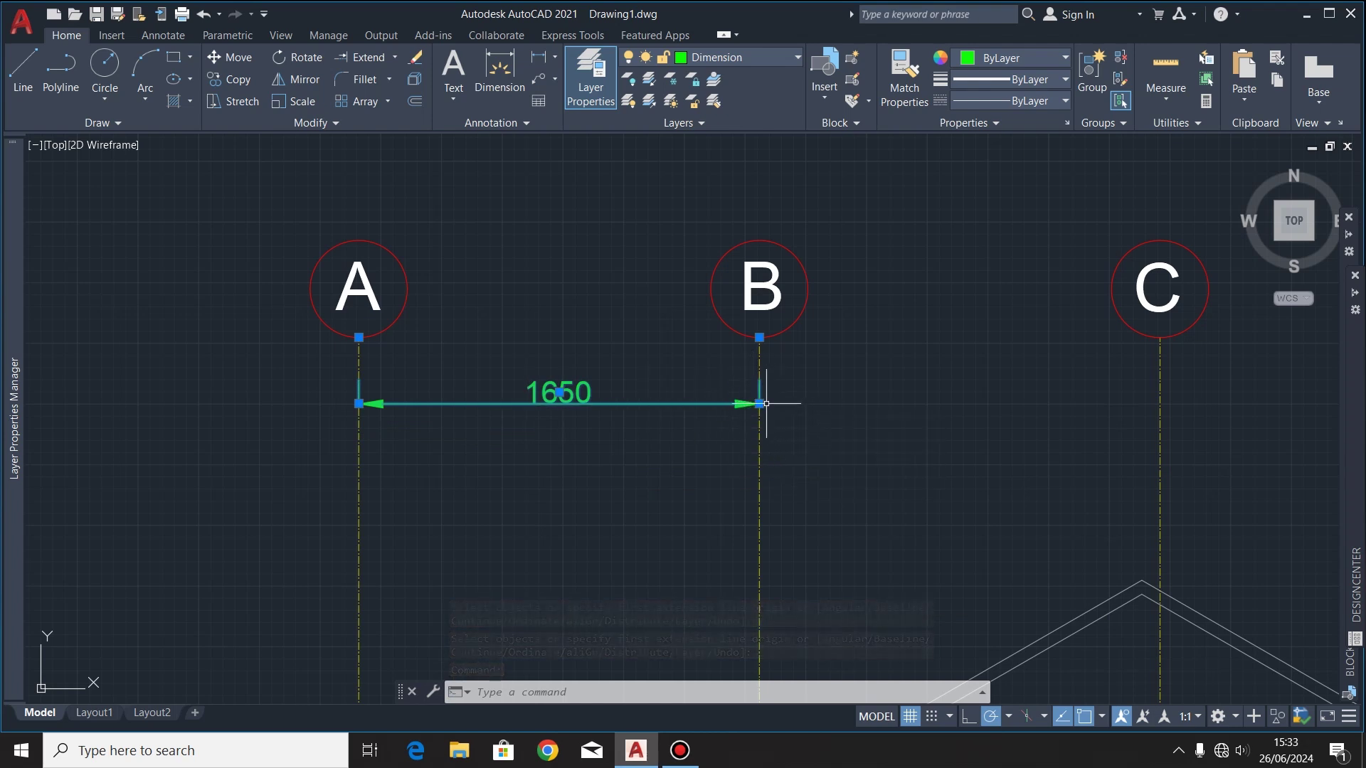
mouse_move(760, 404)
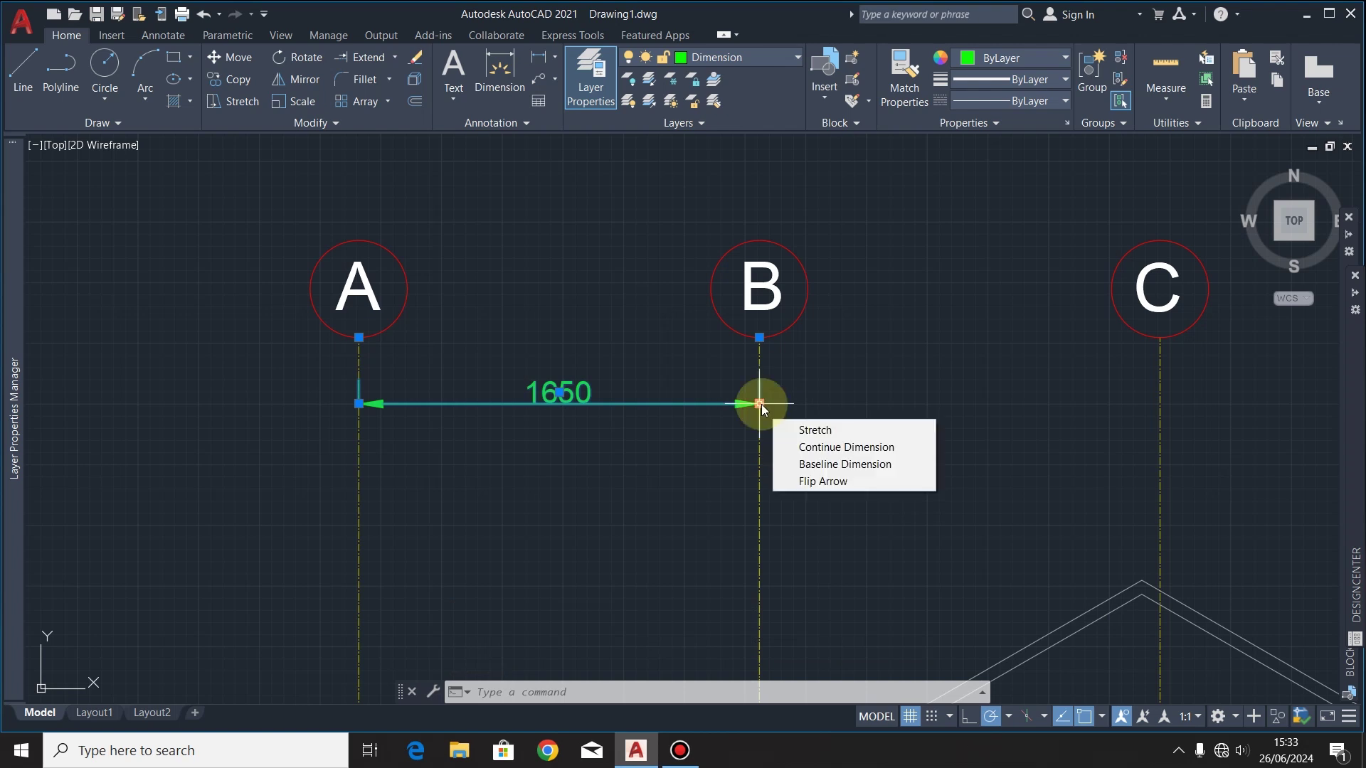
left_click(833, 453)
scroll(982, 360, "up", 6)
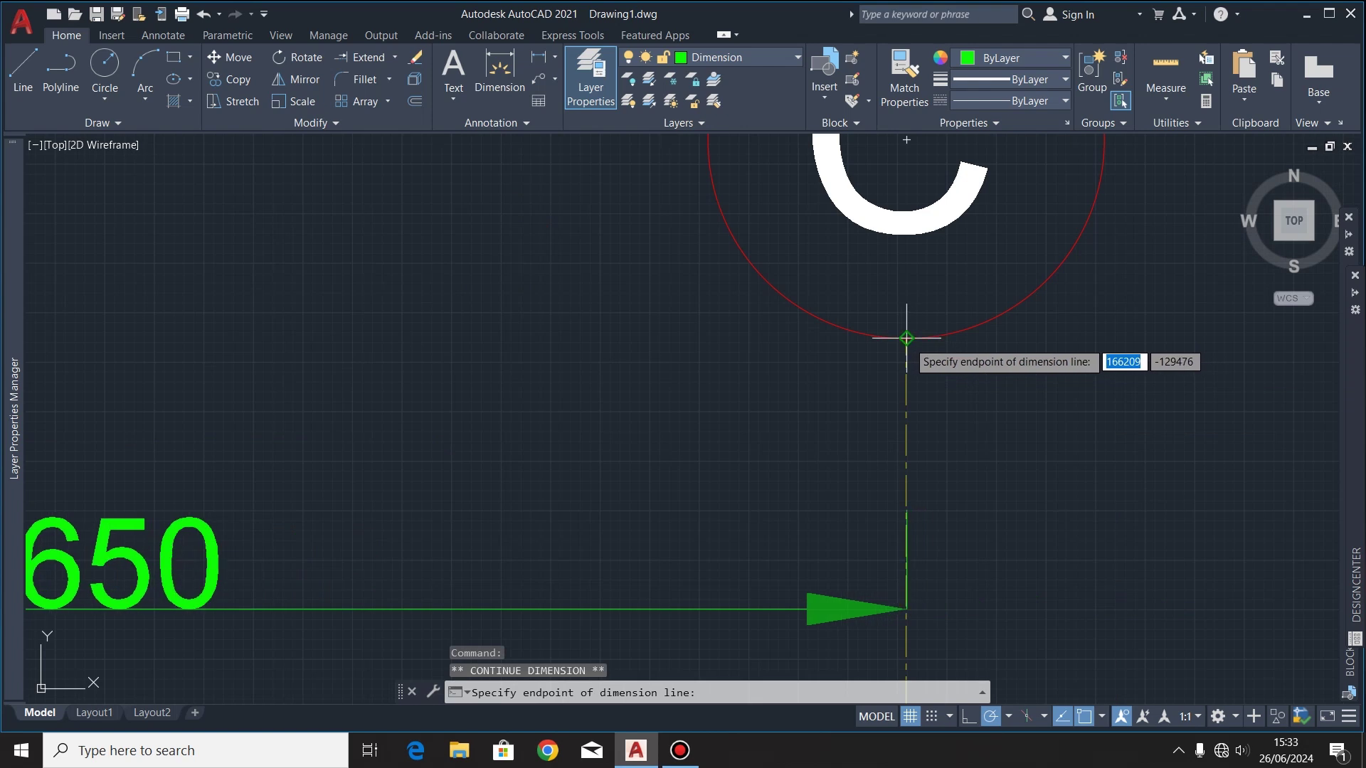
scroll(906, 338, "down", 5)
scroll(695, 360, "up", 4)
left_click(818, 295)
key("Escape")
key("Escape")
scroll(792, 397, "down", 5)
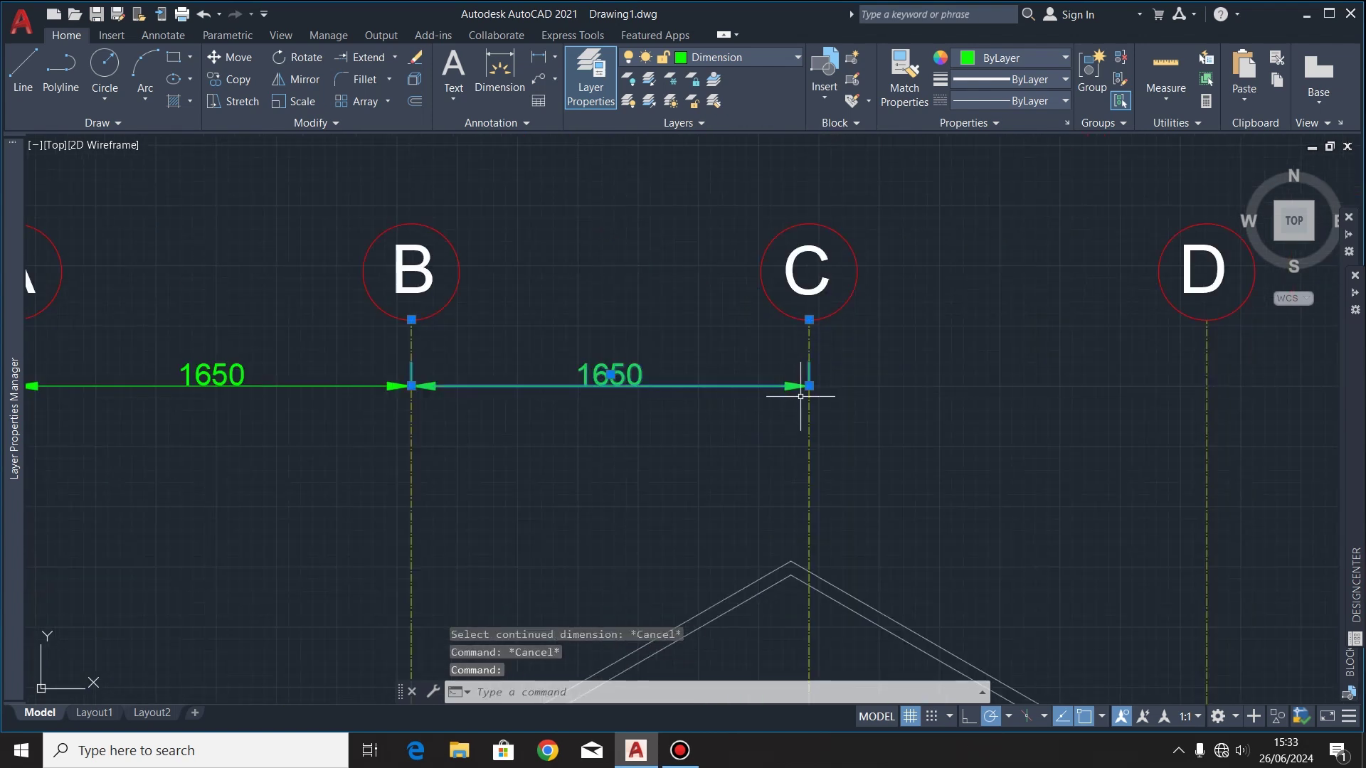
Step: Continue the grid dimension chain from grid line C to grid line D
mouse_move(799, 385)
left_click(902, 445)
scroll(899, 391, "down", 4)
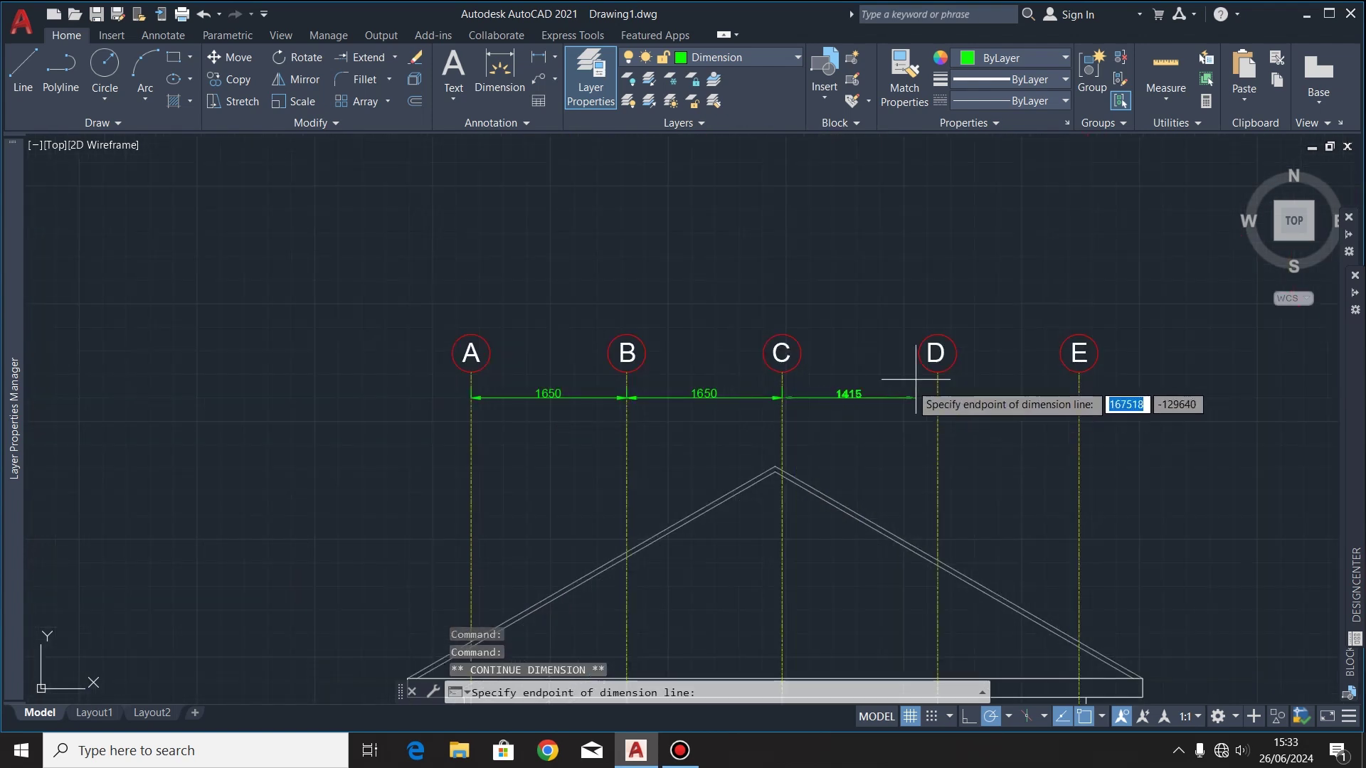
scroll(789, 385, "up", 5)
left_click(800, 379)
scroll(810, 384, "down", 6)
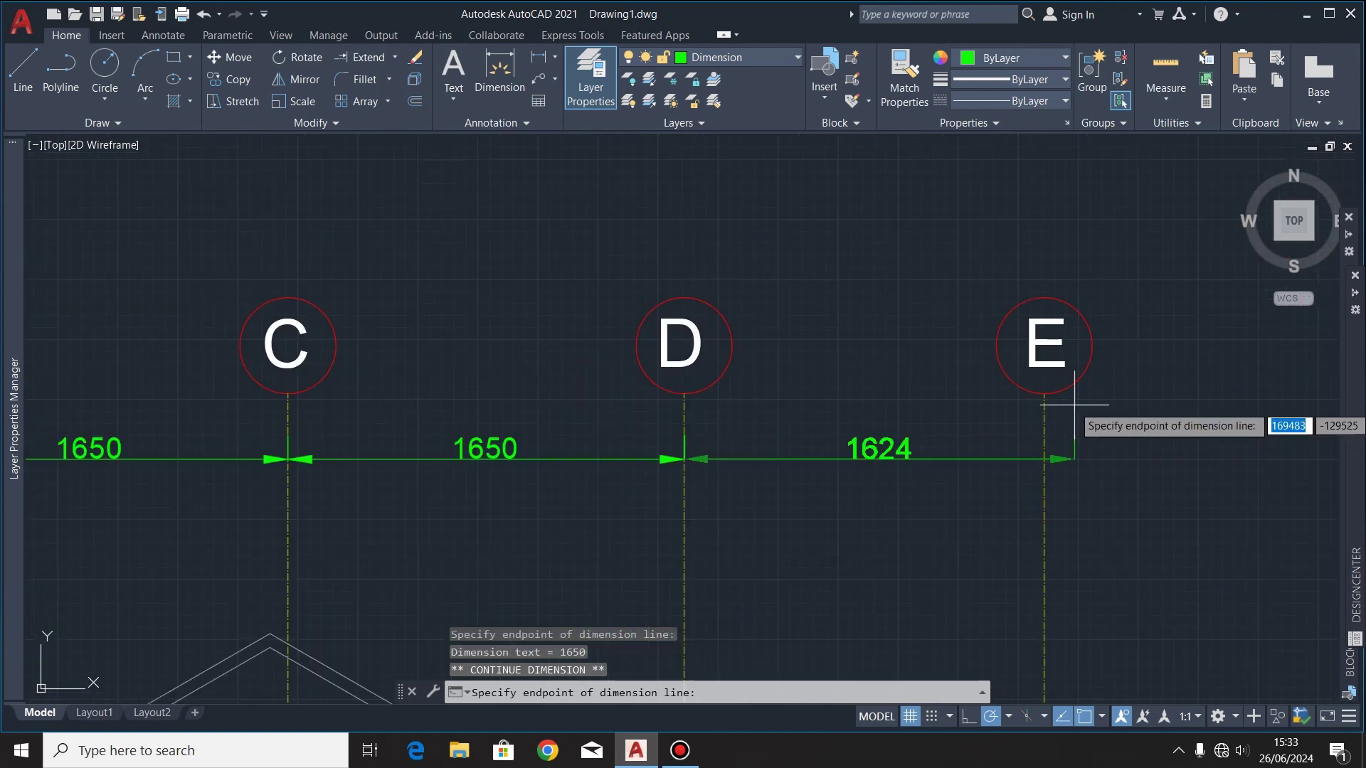
Step: Continue the dimension chain from grid line D to grid line E and end it there
scroll(1074, 404, "up", 5)
left_click(1043, 394)
scroll(987, 430, "down", 5)
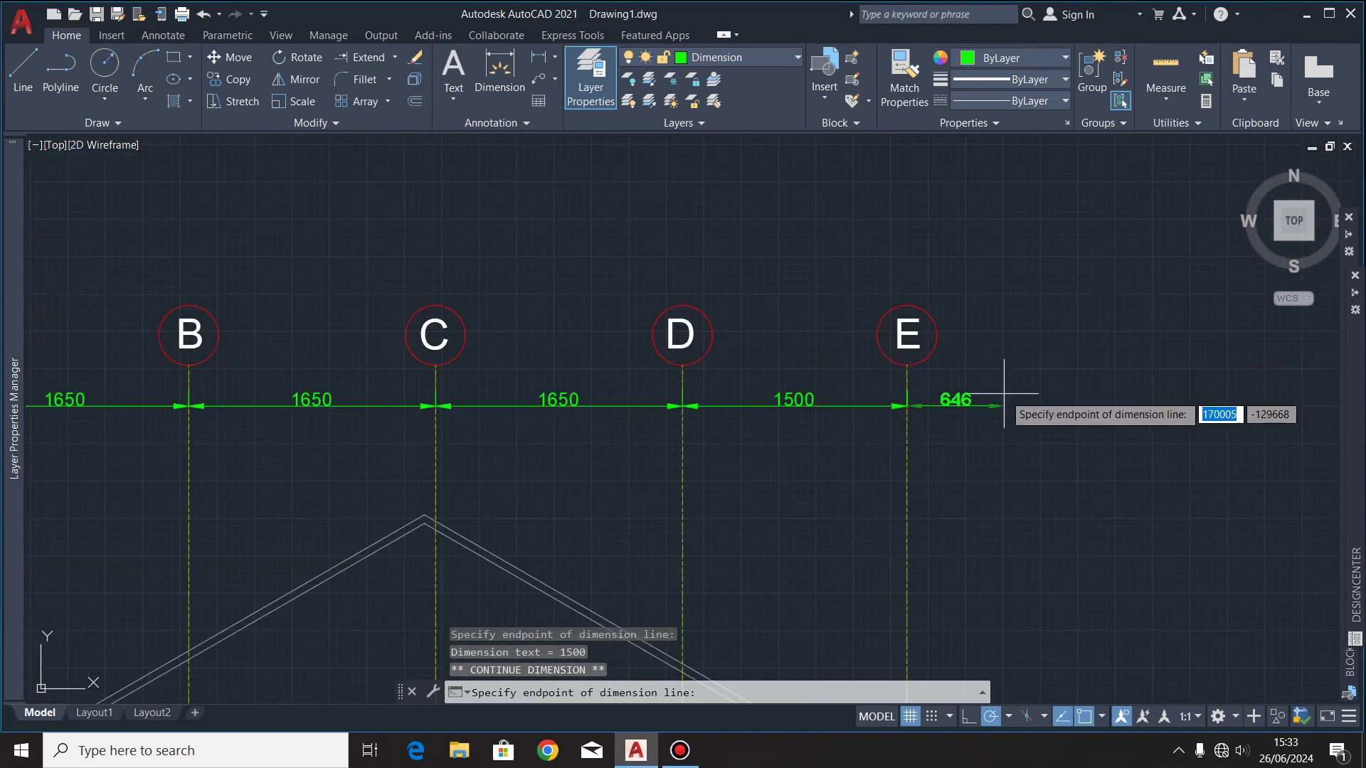
scroll(1004, 387, "down", 6)
key("Escape")
key("Escape")
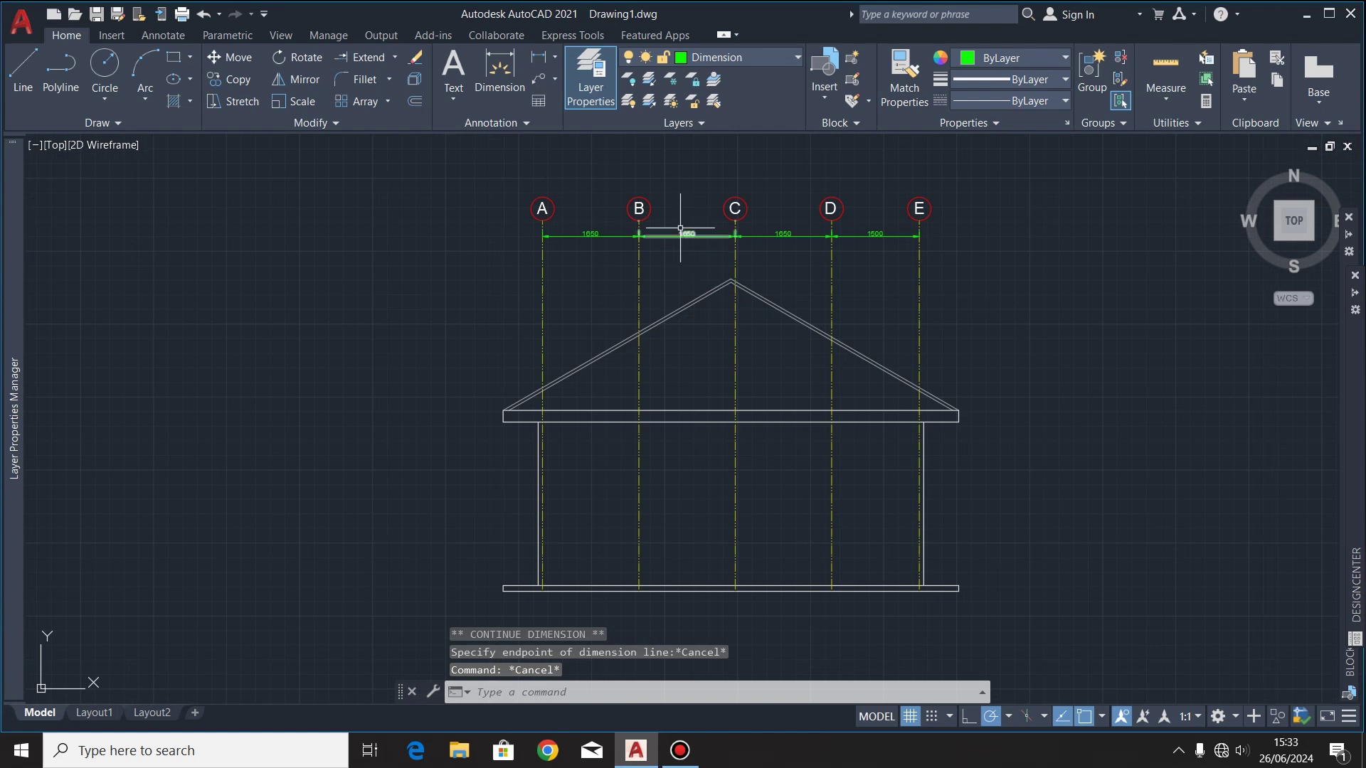
Step: Copy the decorative mould column of squares and circles from the rear end elevation to the foot of the new elevation's right wall
scroll(640, 207, "up", 2)
scroll(555, 249, "down", 2)
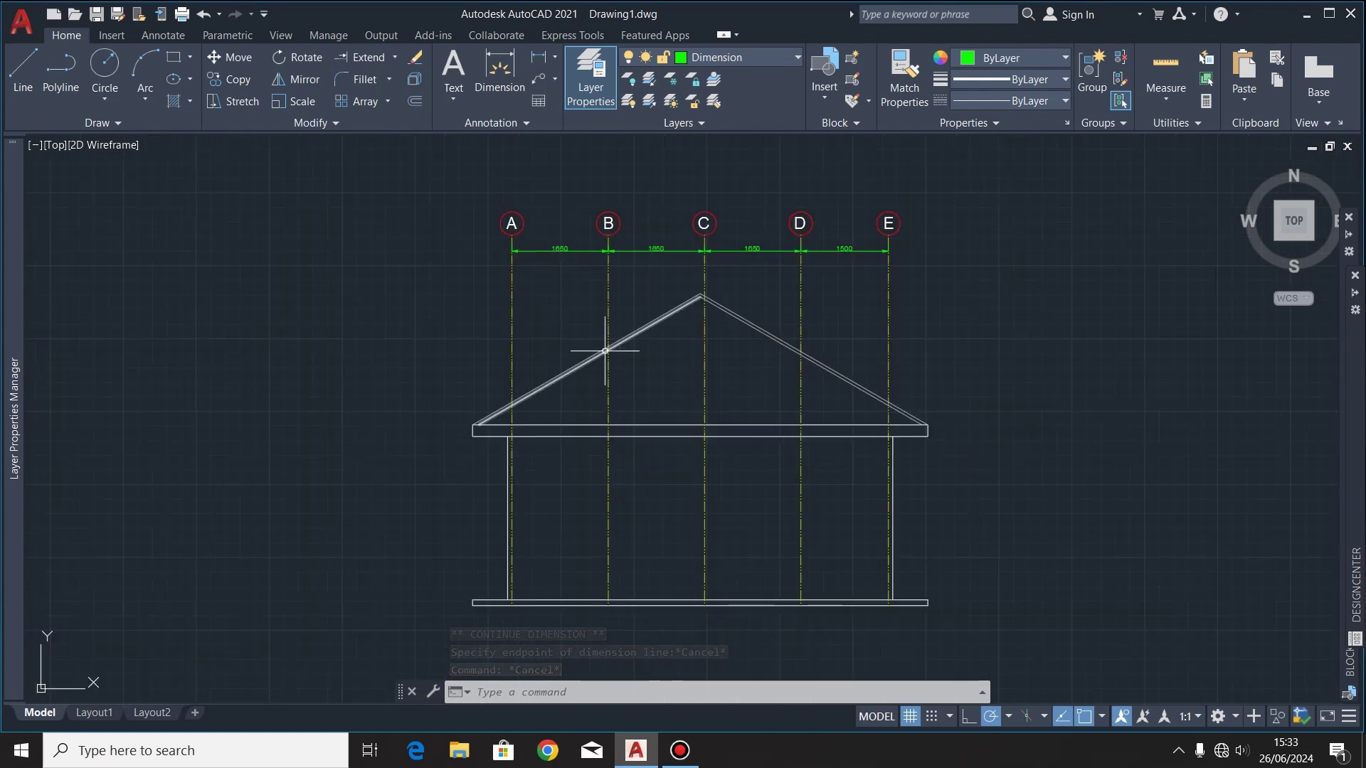
scroll(827, 264, "down", 3)
middle_click_drag(462, 427, 661, 427)
scroll(657, 426, "up", 4)
scroll(664, 464, "up", 4)
scroll(555, 399, "down", 1)
scroll(585, 365, "up", 3)
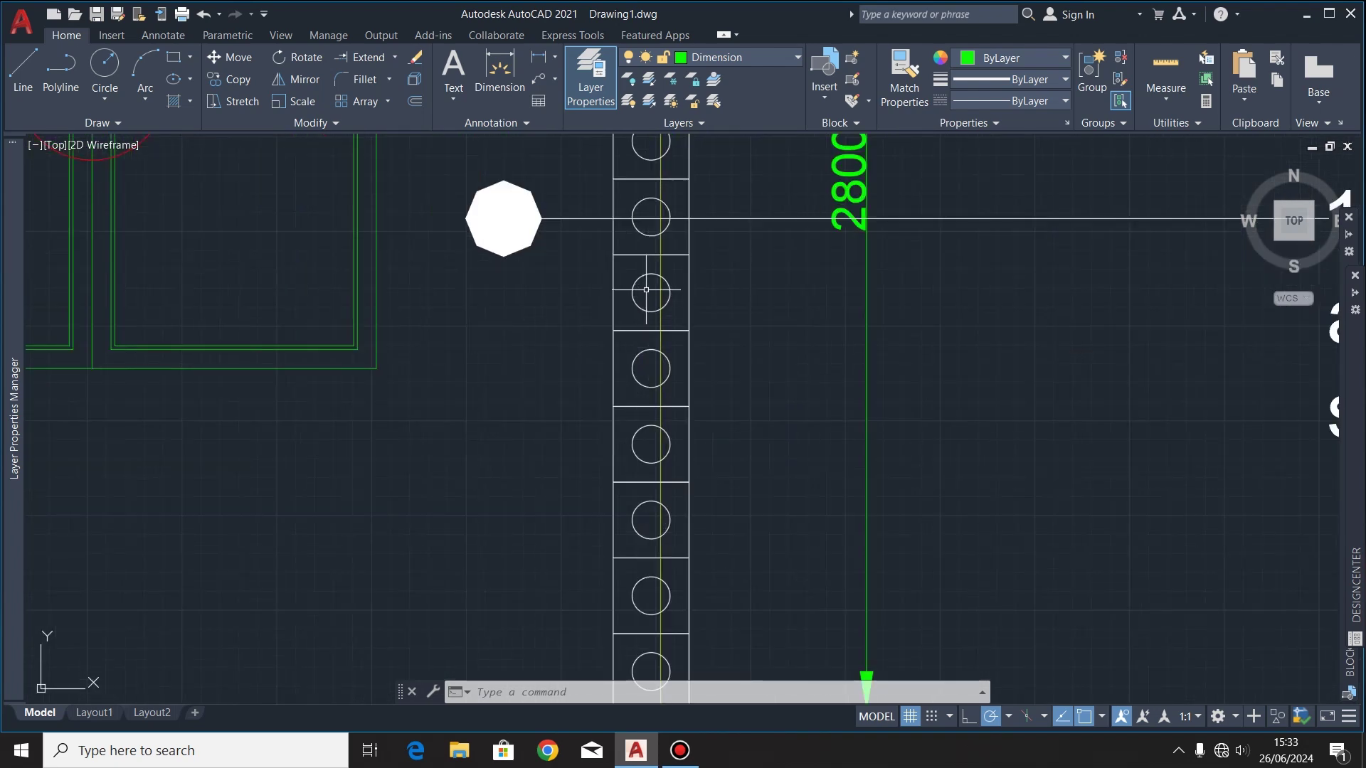
left_click(646, 290)
scroll(634, 426, "down", 2)
scroll(633, 494, "up", 2)
left_click(621, 495)
scroll(620, 495, "down", 3)
scroll(670, 338, "up", 5)
left_click(669, 337)
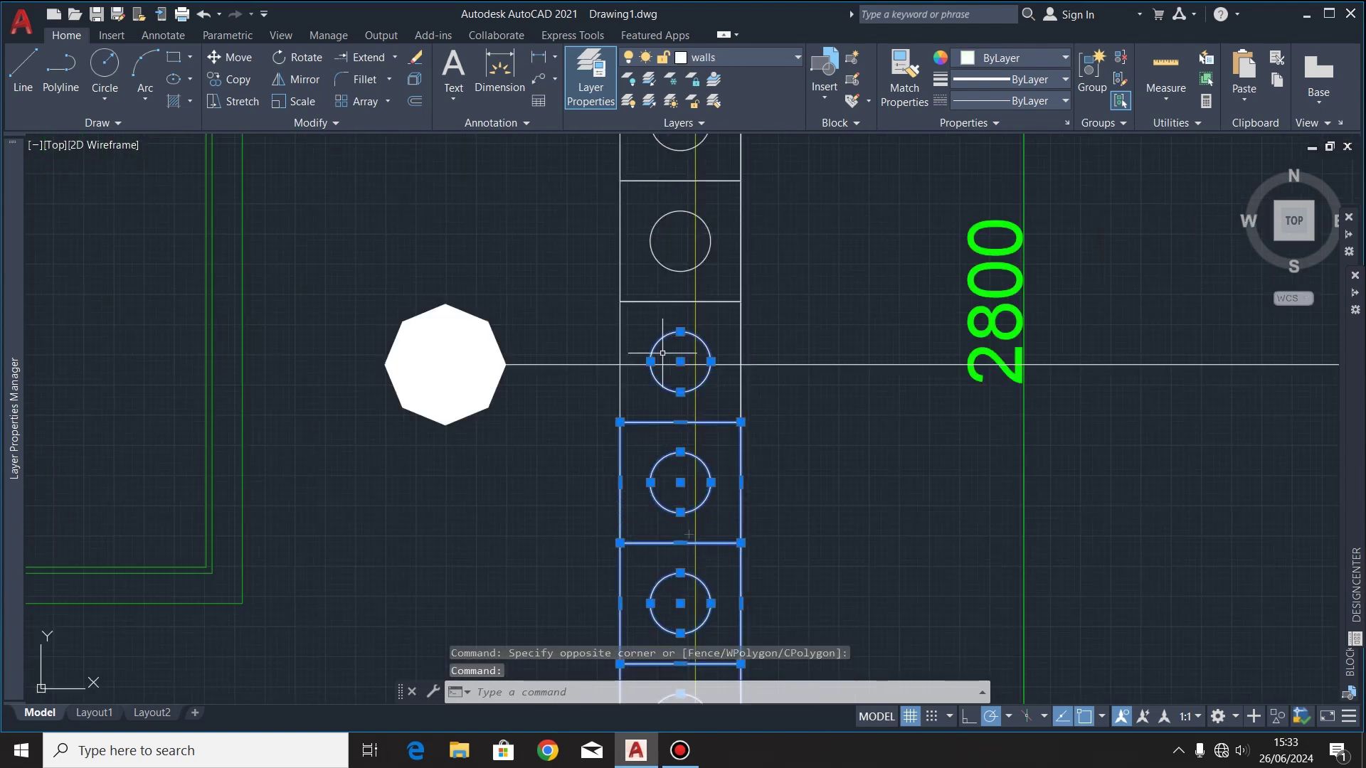
scroll(640, 446, "down", 4)
left_click(679, 149)
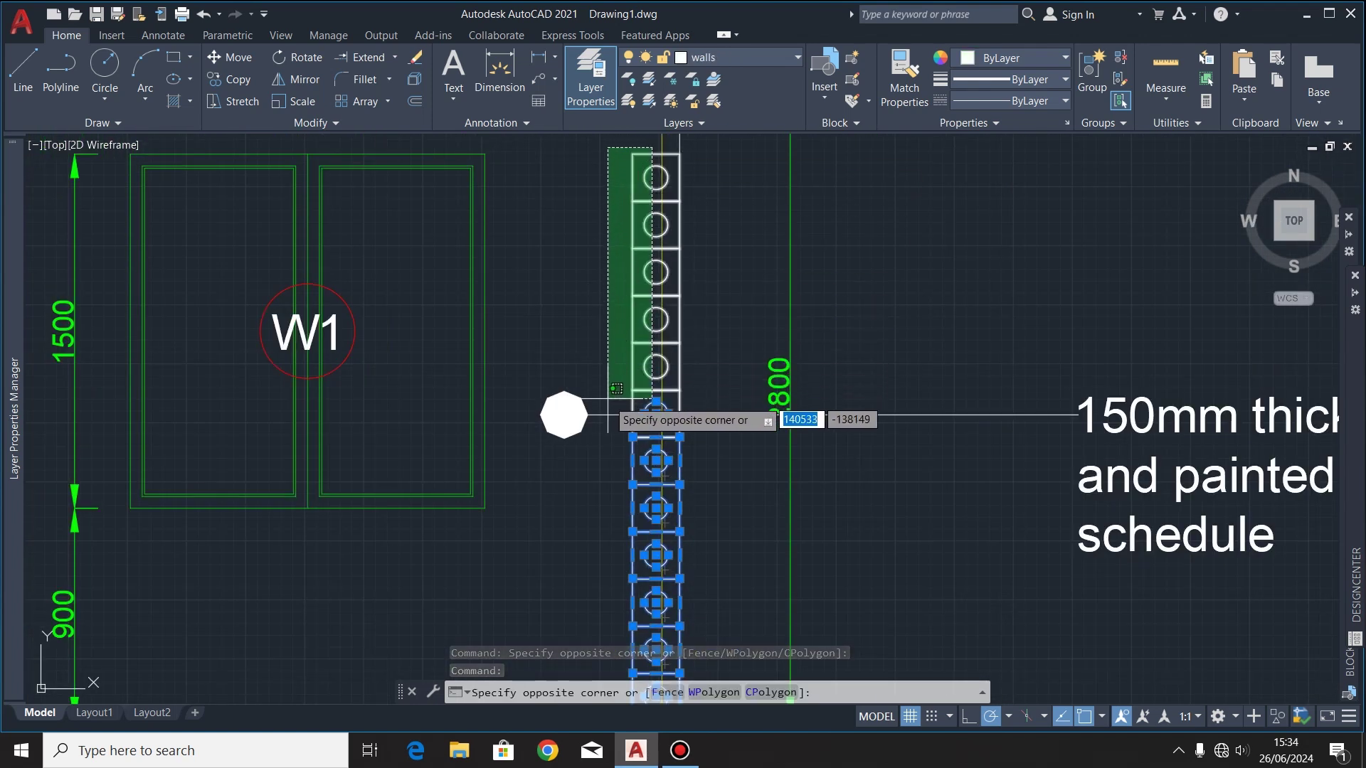
left_click(626, 427)
scroll(586, 256, "down", 3)
left_click(232, 79)
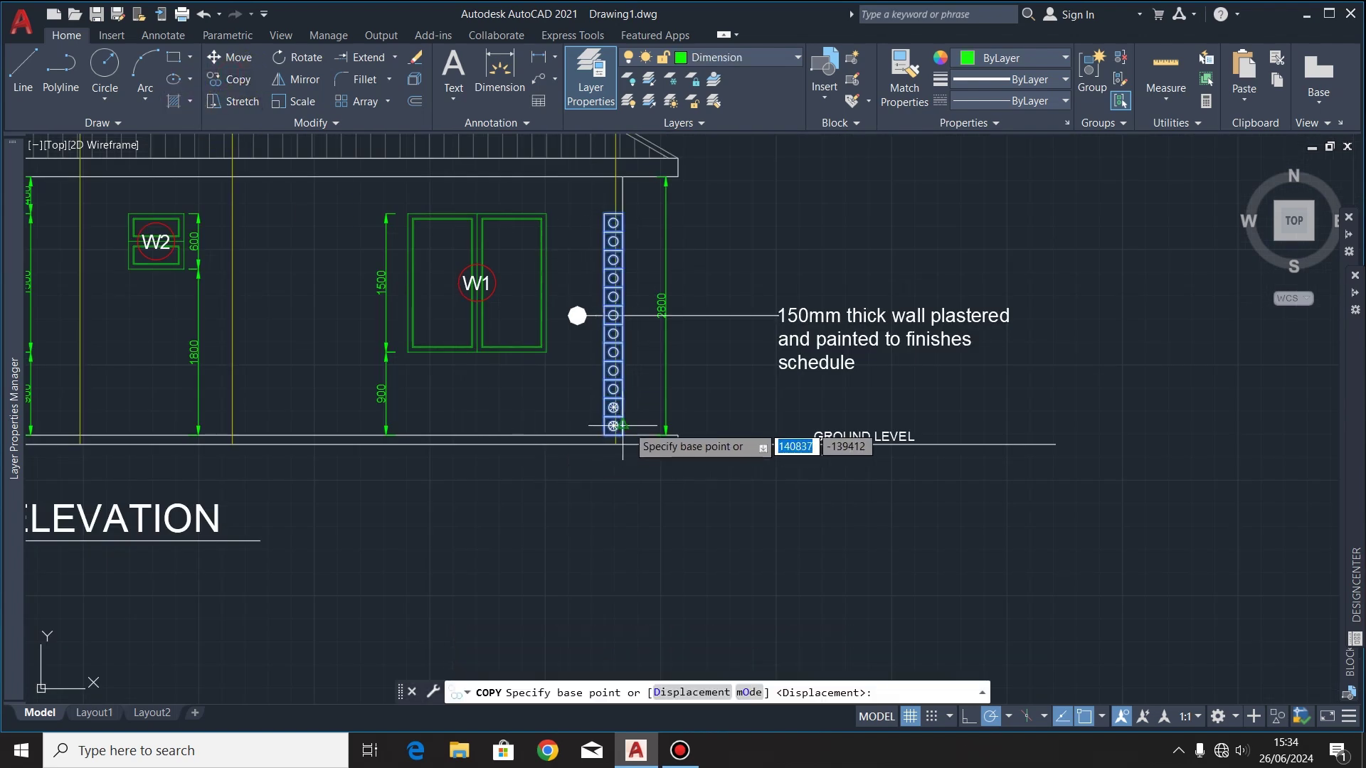
scroll(624, 436, "up", 5)
left_click(666, 435)
scroll(249, 505, "down", 8)
scroll(945, 421, "up", 8)
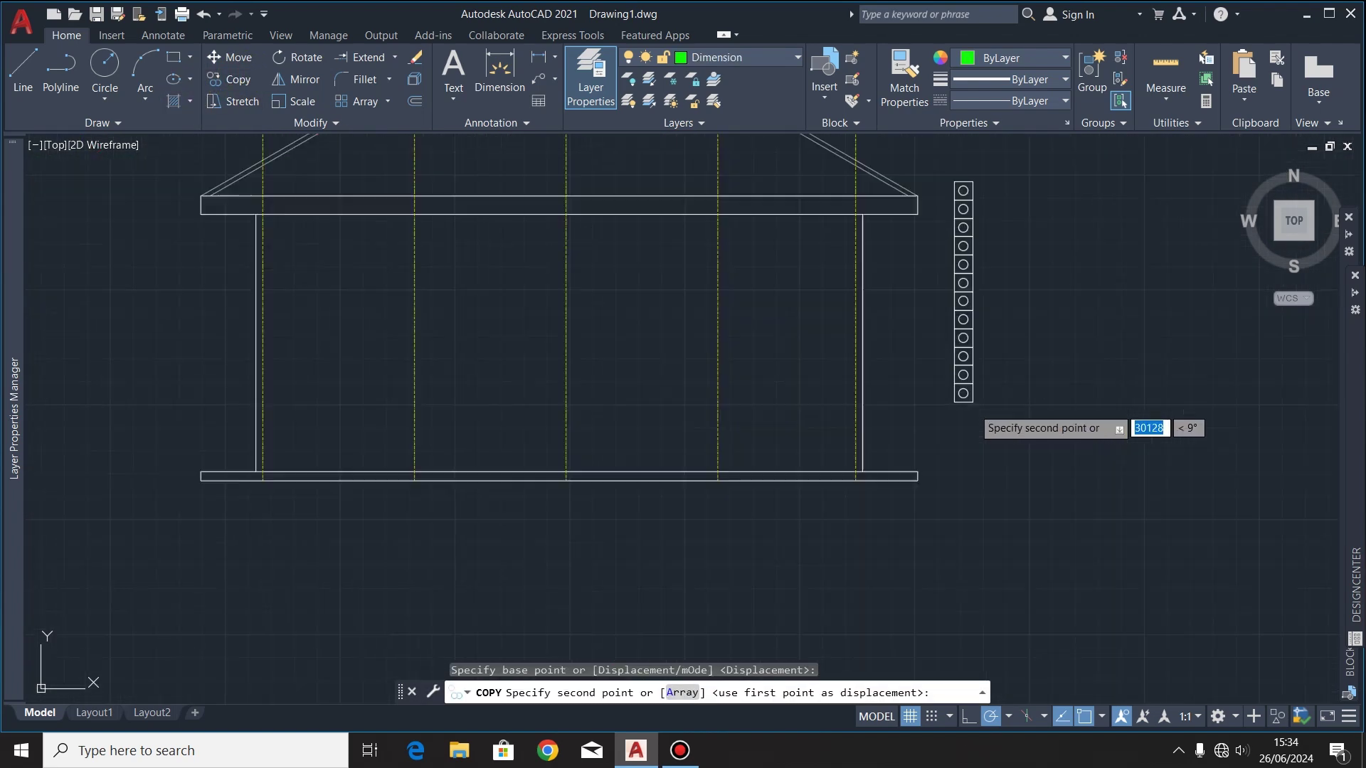
left_click(822, 475)
scroll(1067, 473, "down", 5)
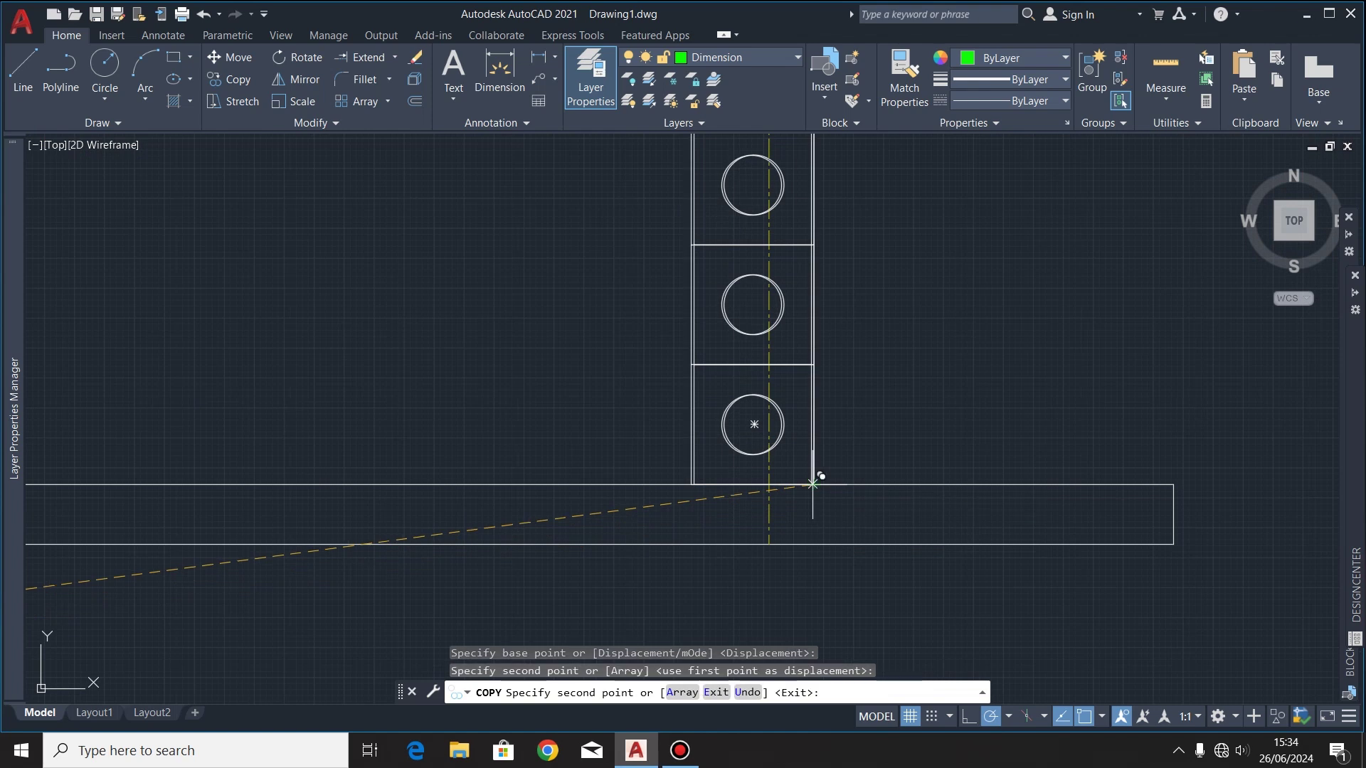
Step: Place a second copy of the mould column just inside the left wall and end copying
scroll(672, 452, "up", 5)
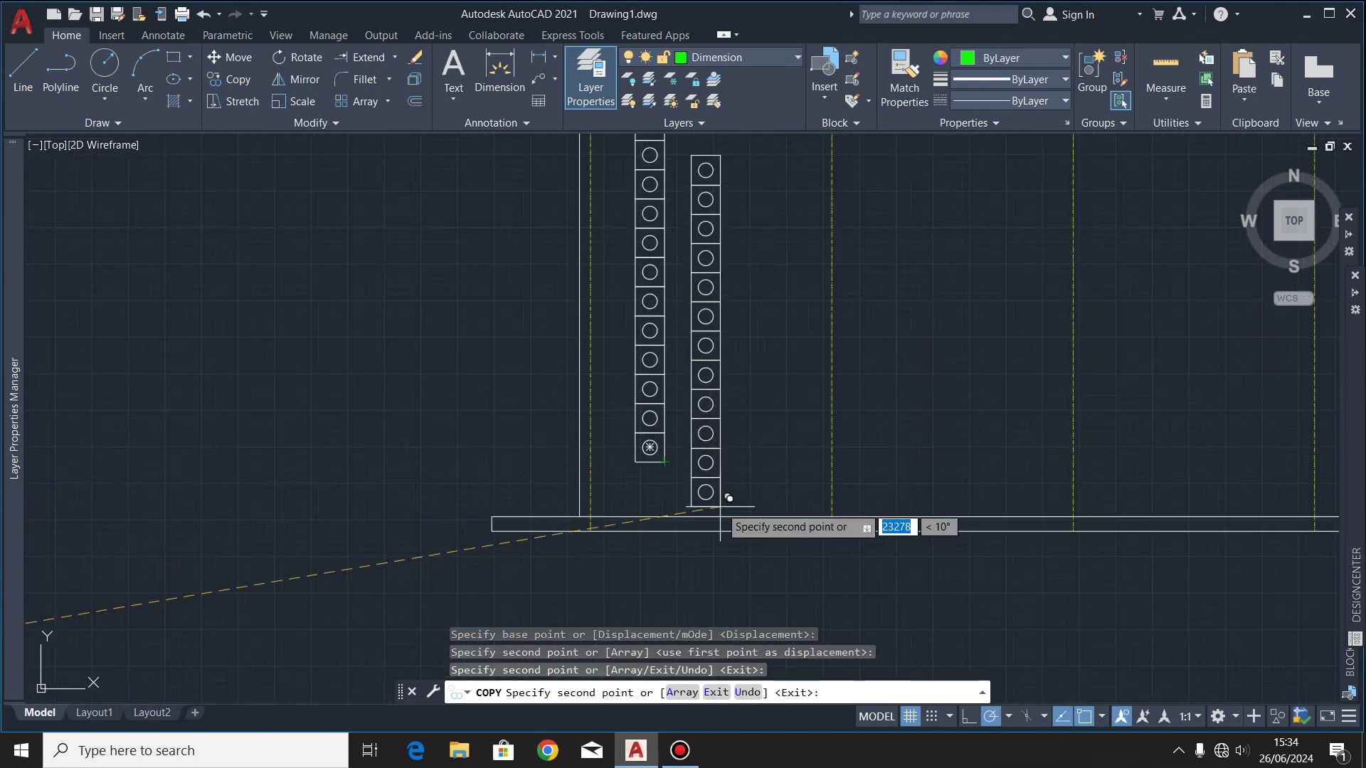
scroll(695, 404, "down", 2)
key("Escape")
Step: Move the second mould column by its lower-left corner to the foot of the left wall, on the base slab
scroll(687, 228, "up", 2)
left_click(679, 217)
left_click(632, 540)
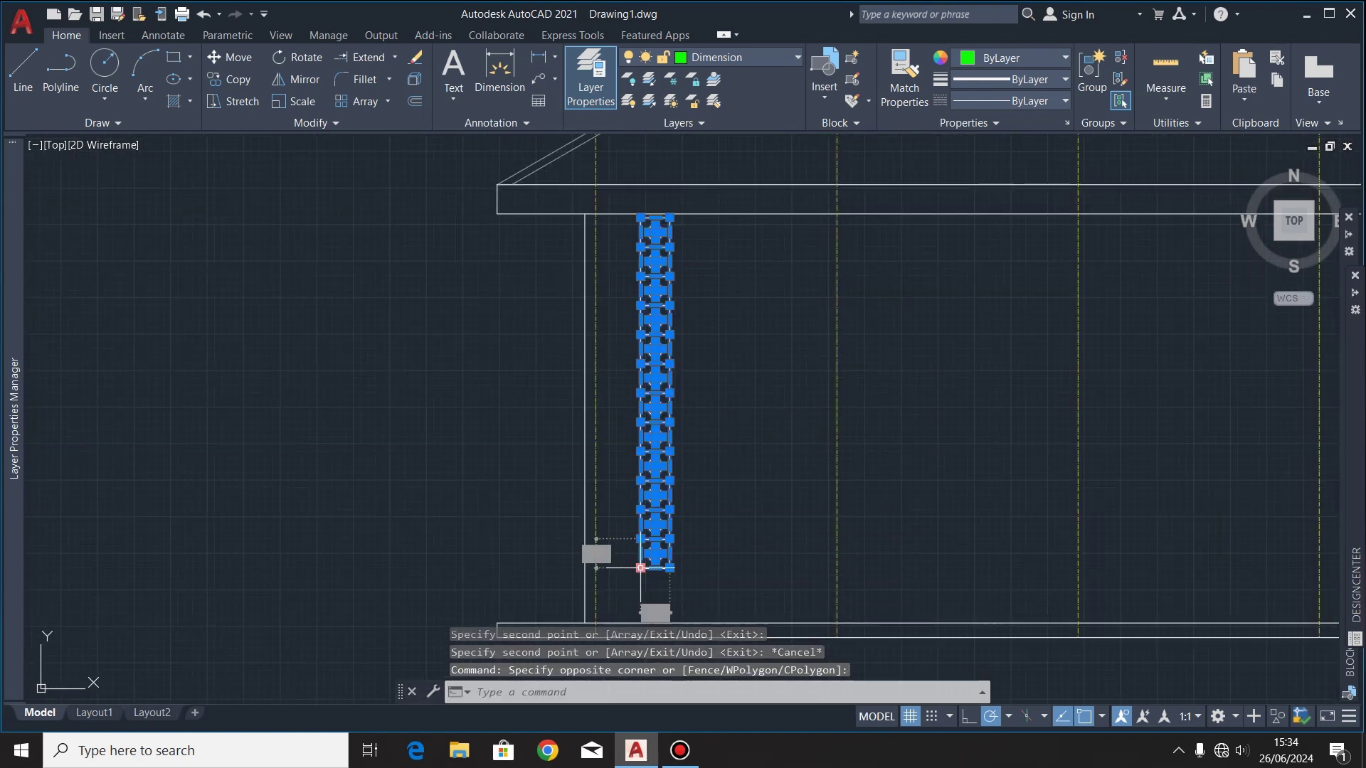
left_click(218, 57)
scroll(650, 461, "up", 3)
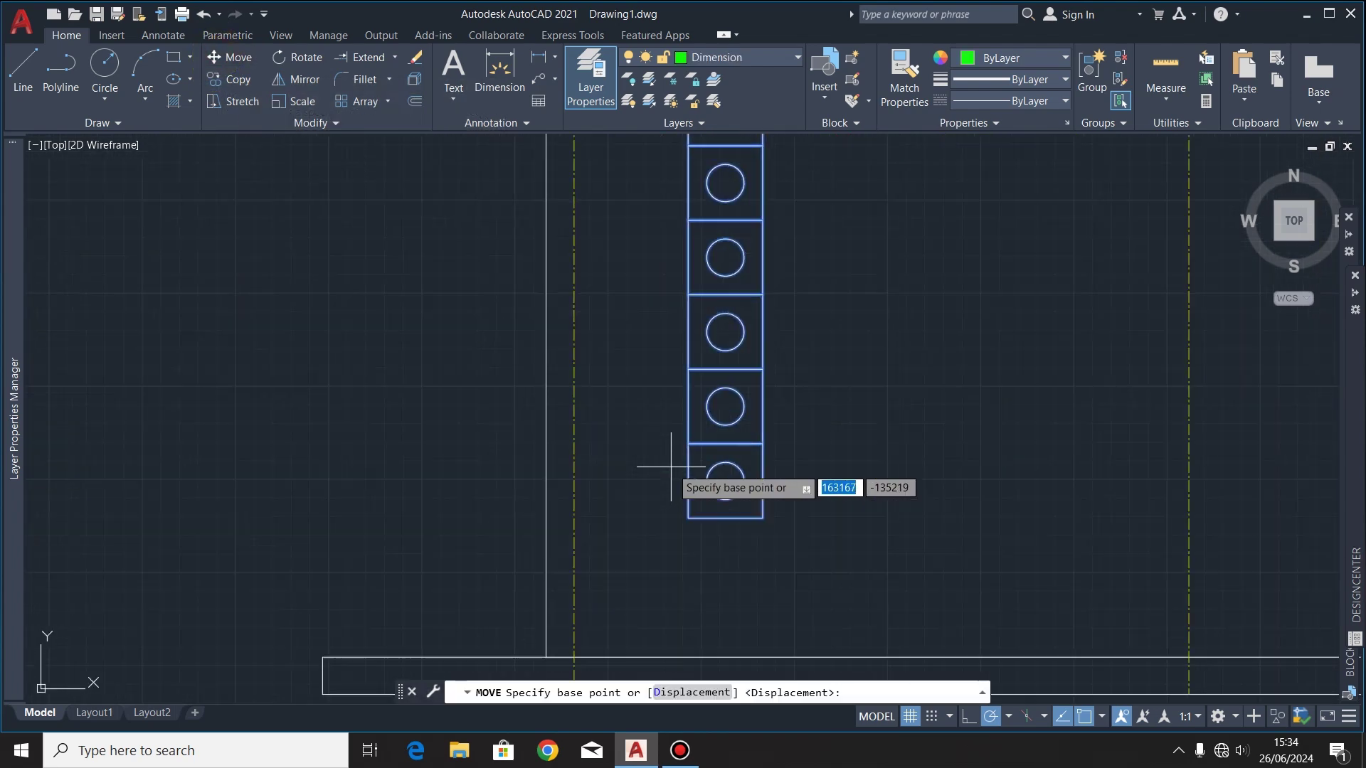
left_click(726, 479)
scroll(722, 463, "down", 3)
scroll(655, 512, "up", 3)
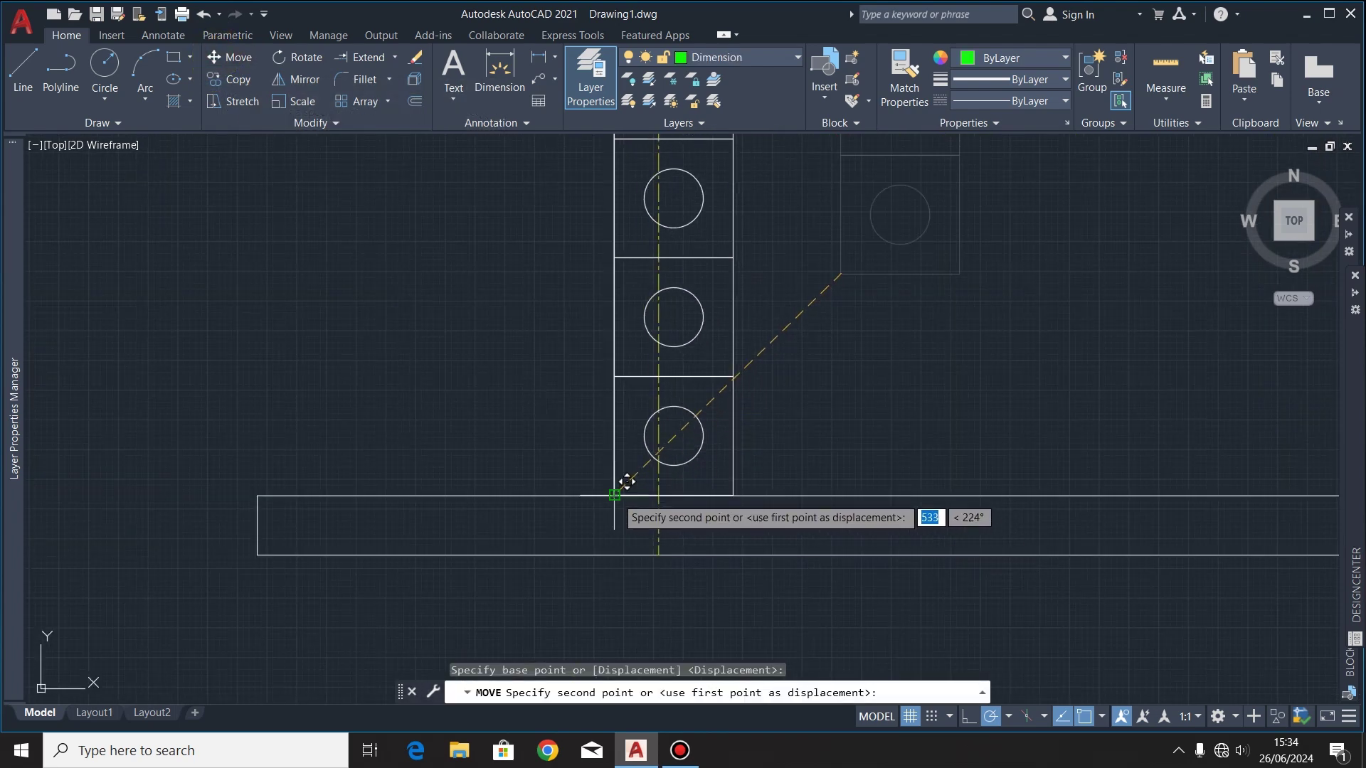
left_click(625, 479)
scroll(547, 447, "down", 5)
scroll(792, 412, "down", 2)
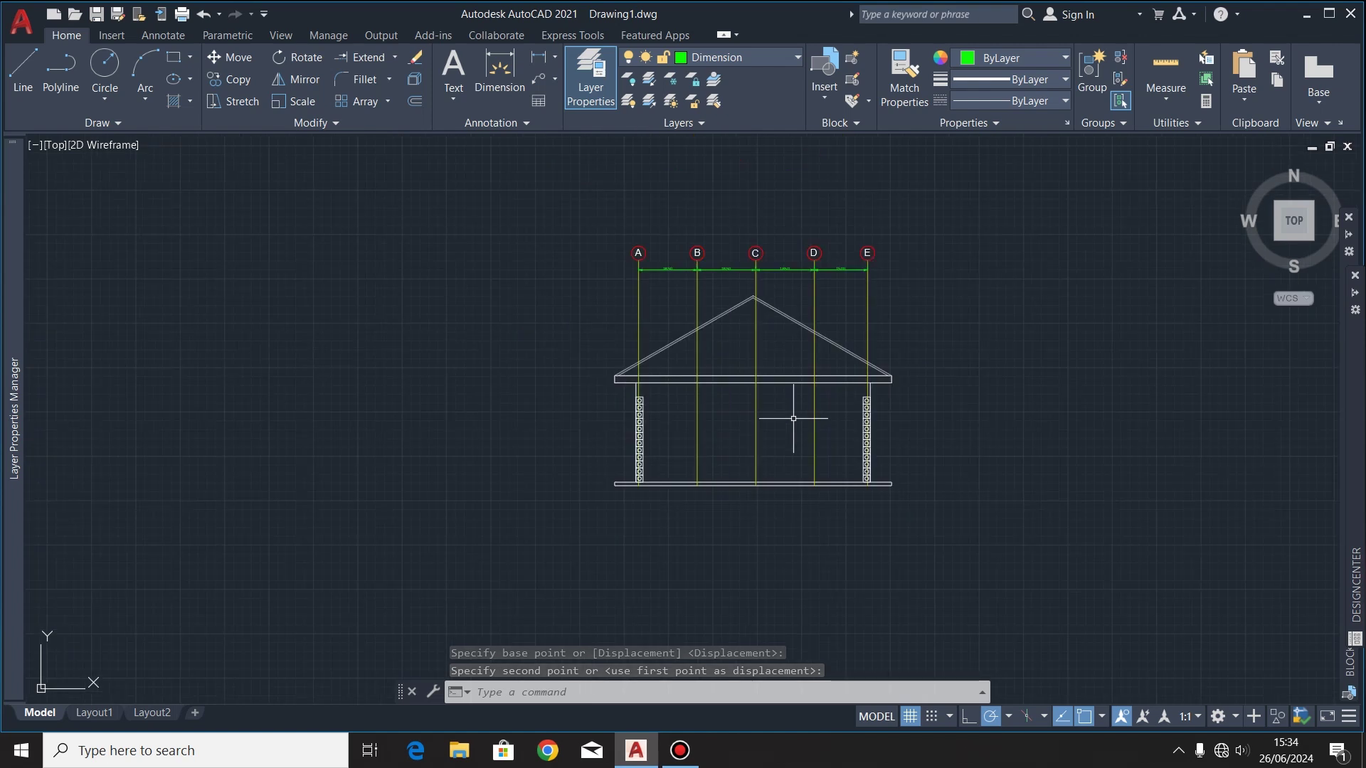
scroll(793, 419, "up", 2)
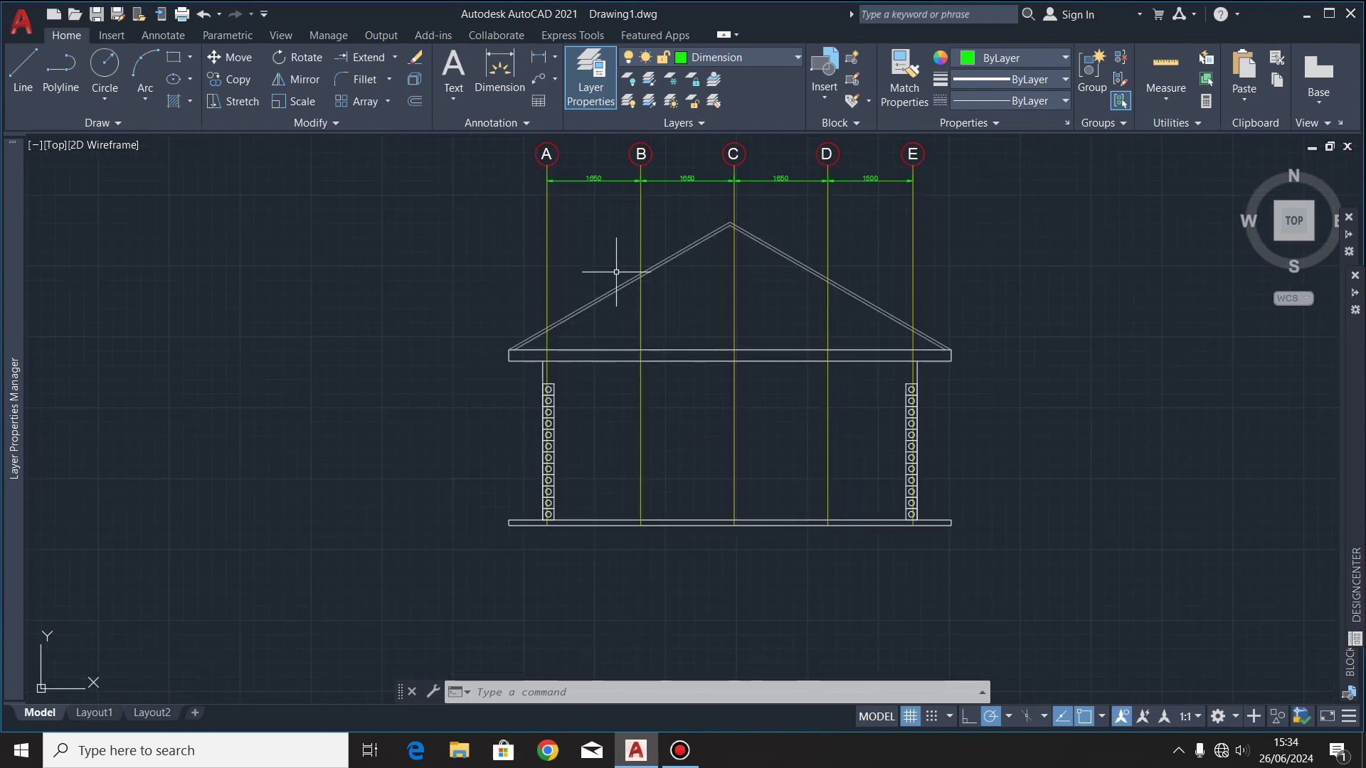
Step: Make the hatch layer current and start a hatch with pattern ANSI35, angle 45 and scale 50
left_click(762, 57)
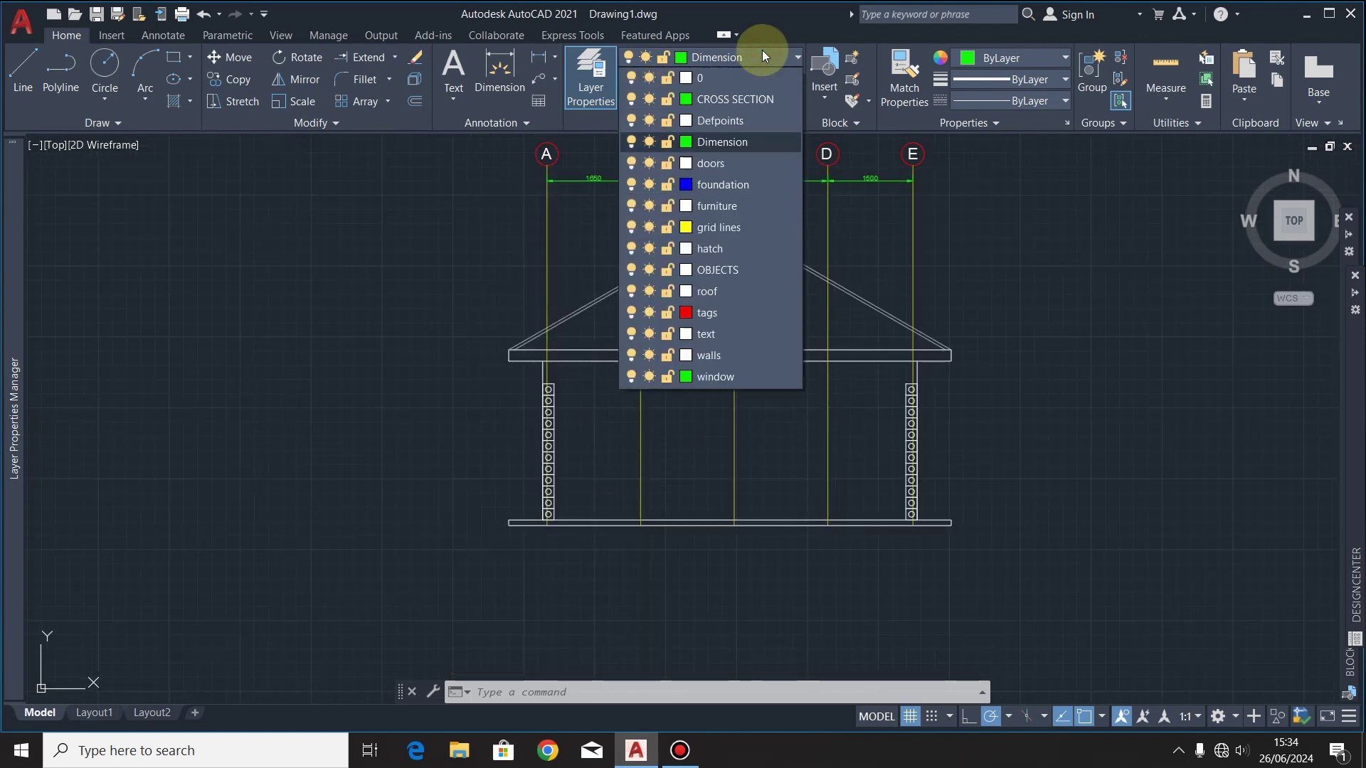
left_click(756, 250)
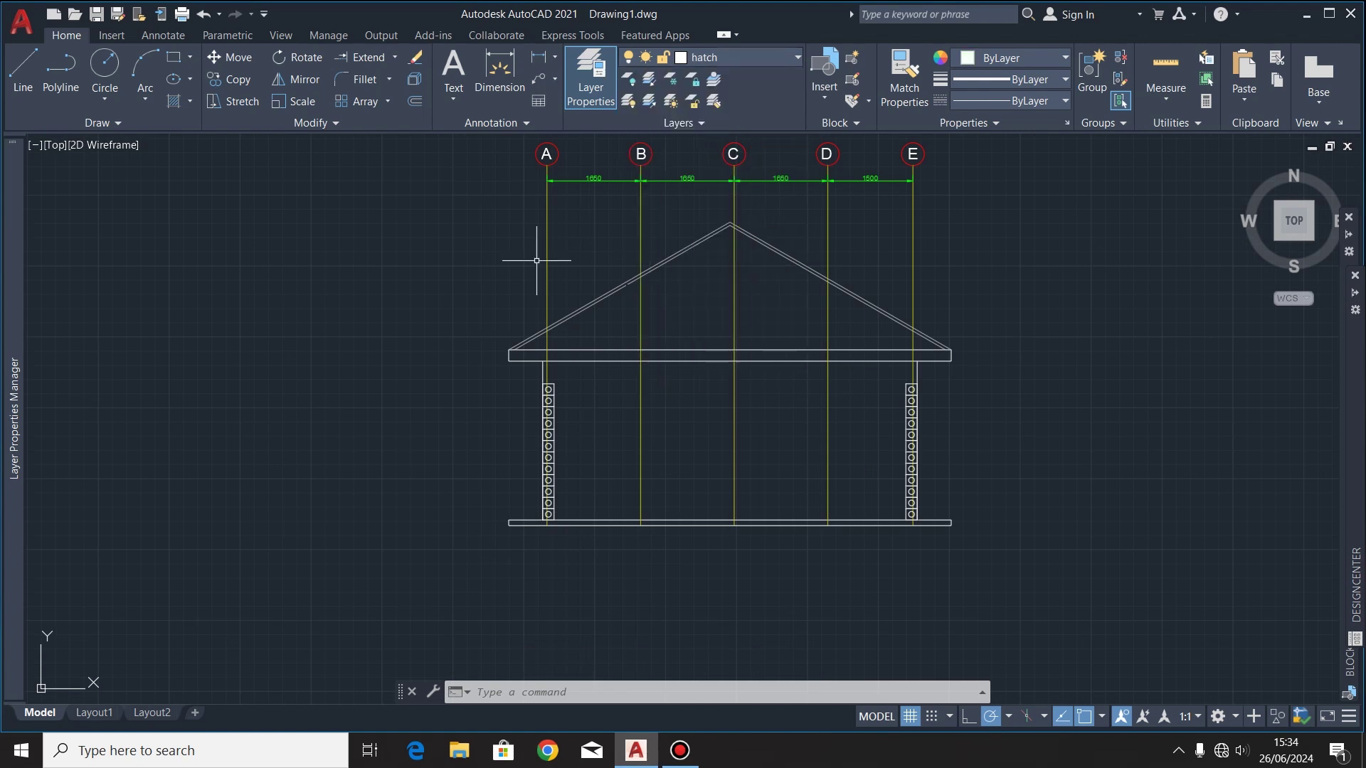
left_click(174, 102)
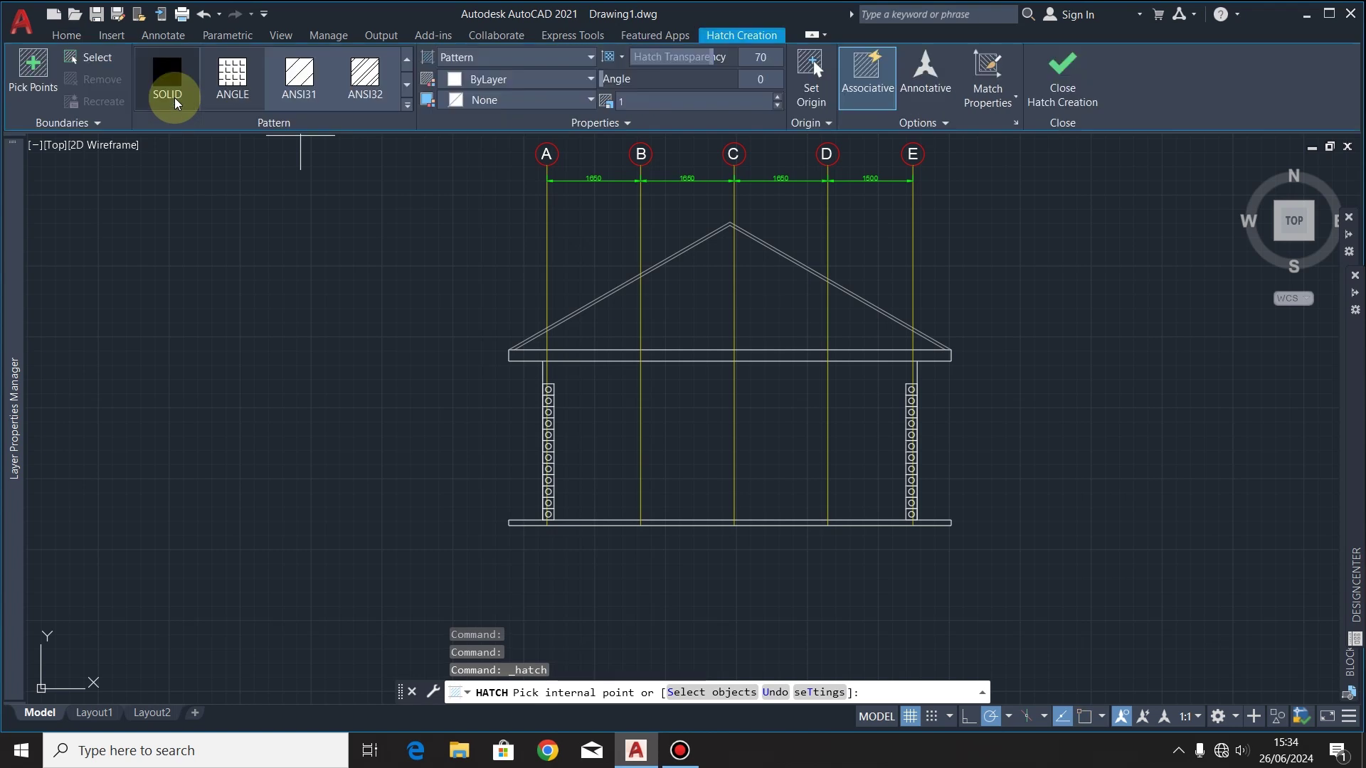
left_click(408, 85)
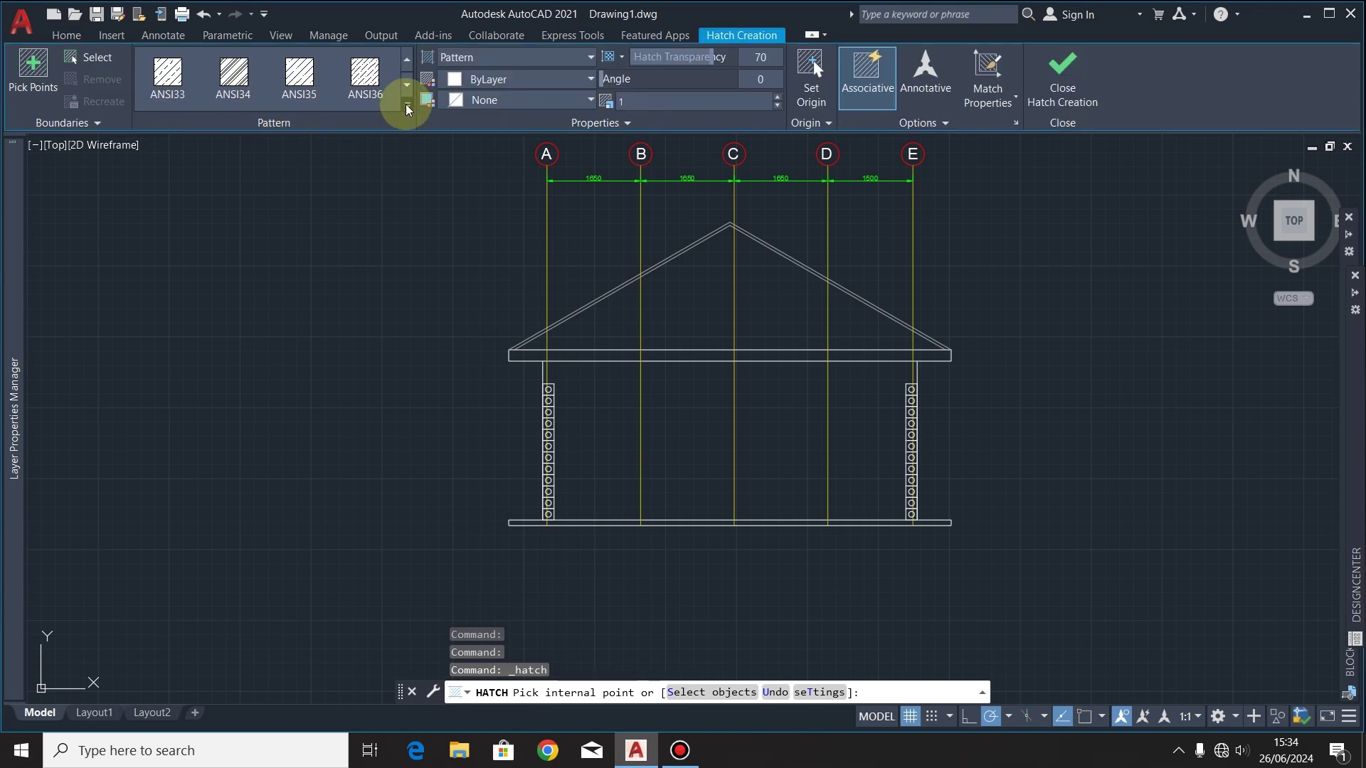
left_click(406, 105)
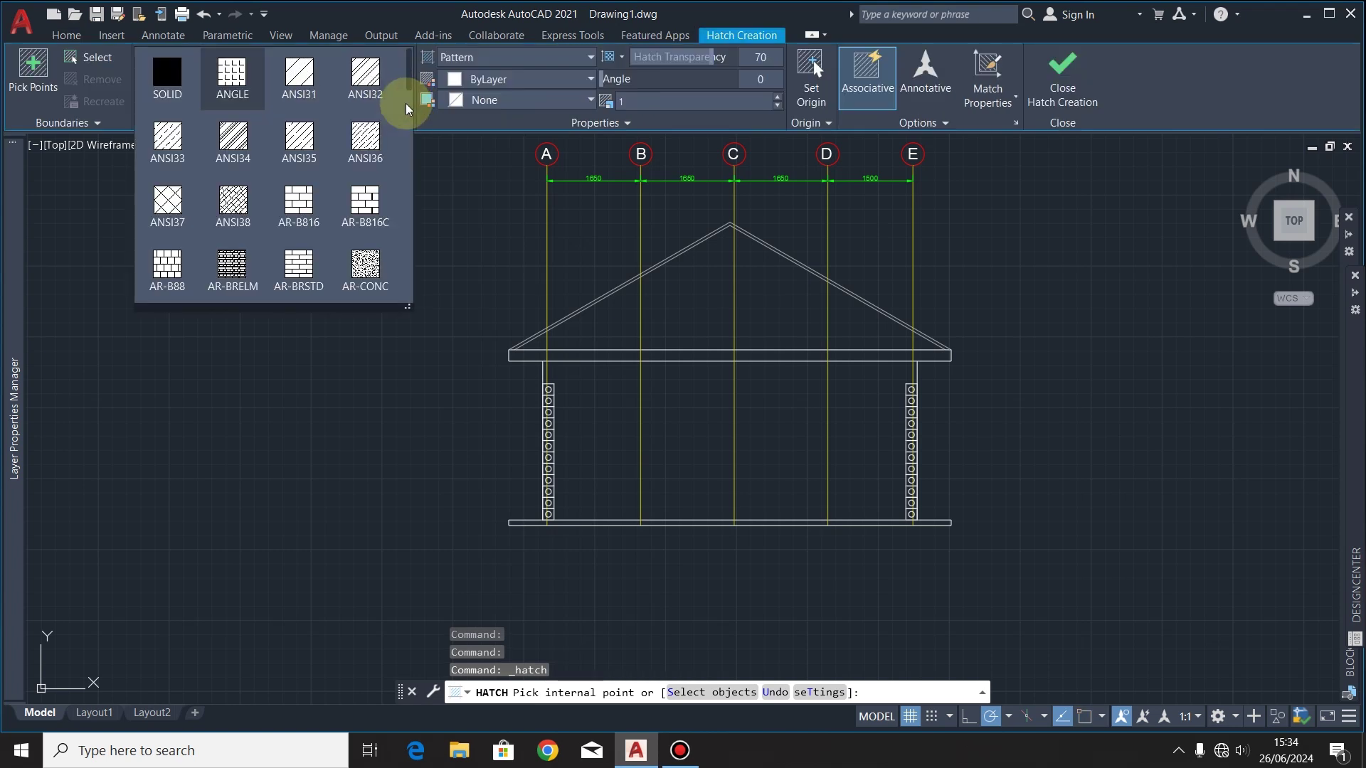
left_click(299, 146)
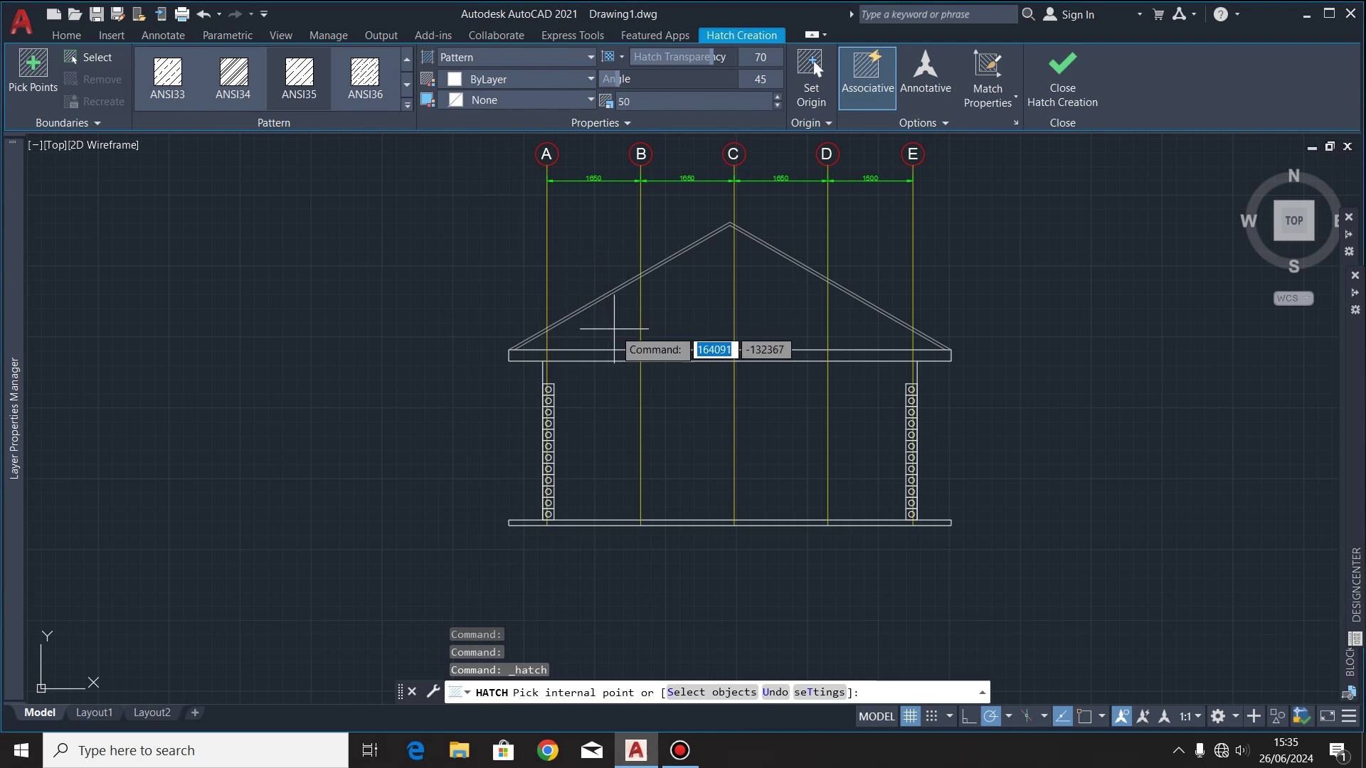
Step: Hatch the roof gable between the sloping roof lines and the fascia in all bays between the grid lines
scroll(626, 328, "up", 5)
left_click(572, 362)
scroll(114, 445, "down", 6)
left_click(382, 406)
left_click(493, 434)
scroll(534, 444, "up", 5)
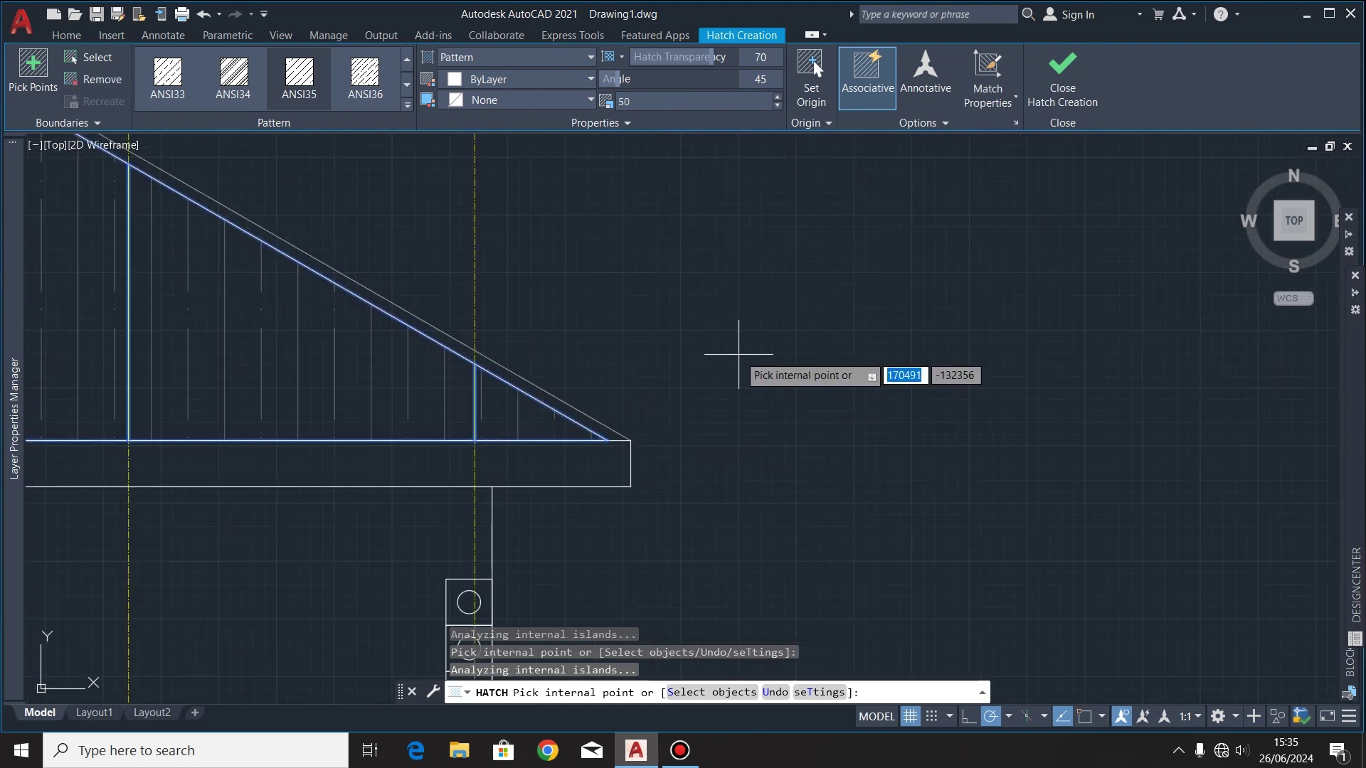
scroll(551, 477, "down", 5)
key("Return")
Step: Copy the iron sheet, 150mm wall and decorative mould notes from the rear end elevation, with the mould note's leader dot on the left mould column
scroll(964, 384, "down", 5)
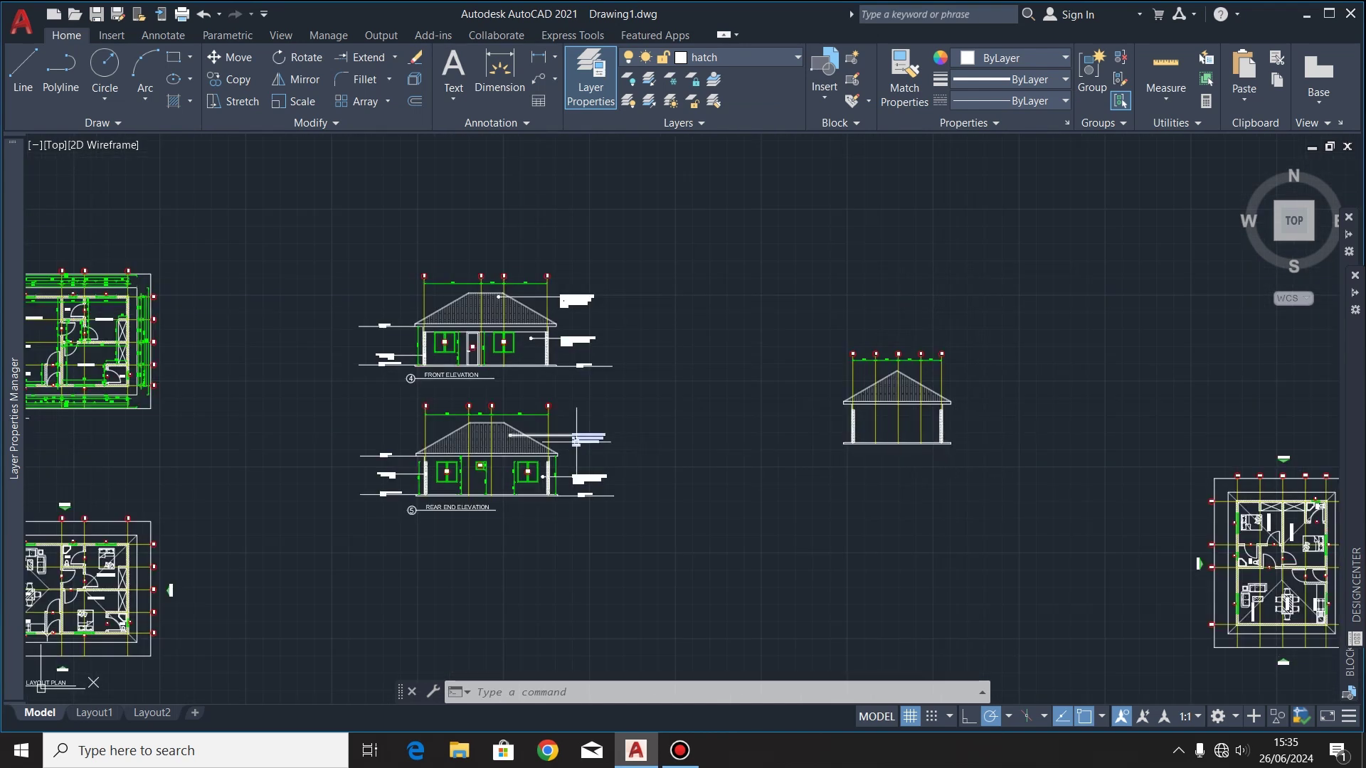
scroll(576, 437, "up", 6)
left_click(599, 330)
scroll(549, 250, "down", 4)
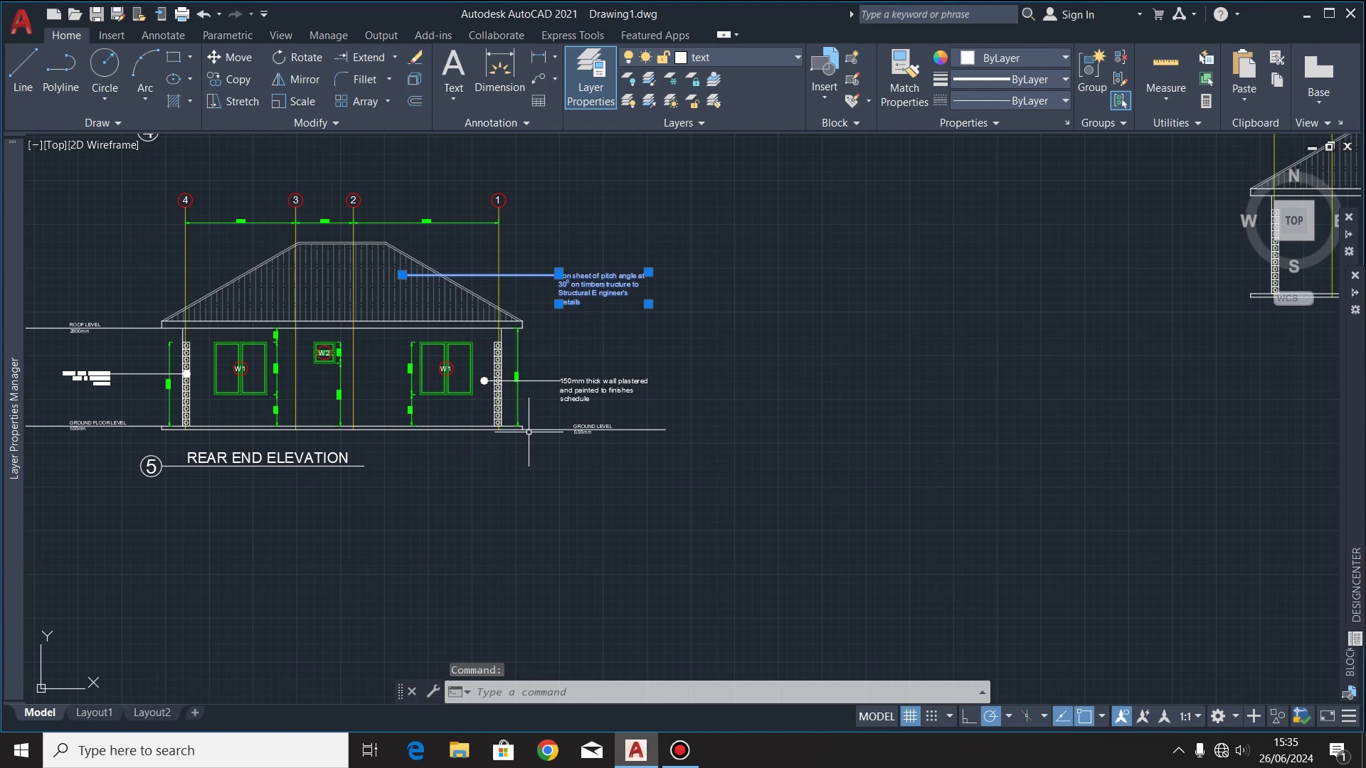
scroll(533, 381, "up", 4)
left_click(534, 393)
scroll(719, 564, "down", 3)
scroll(303, 368, "up", 3)
left_click(303, 367)
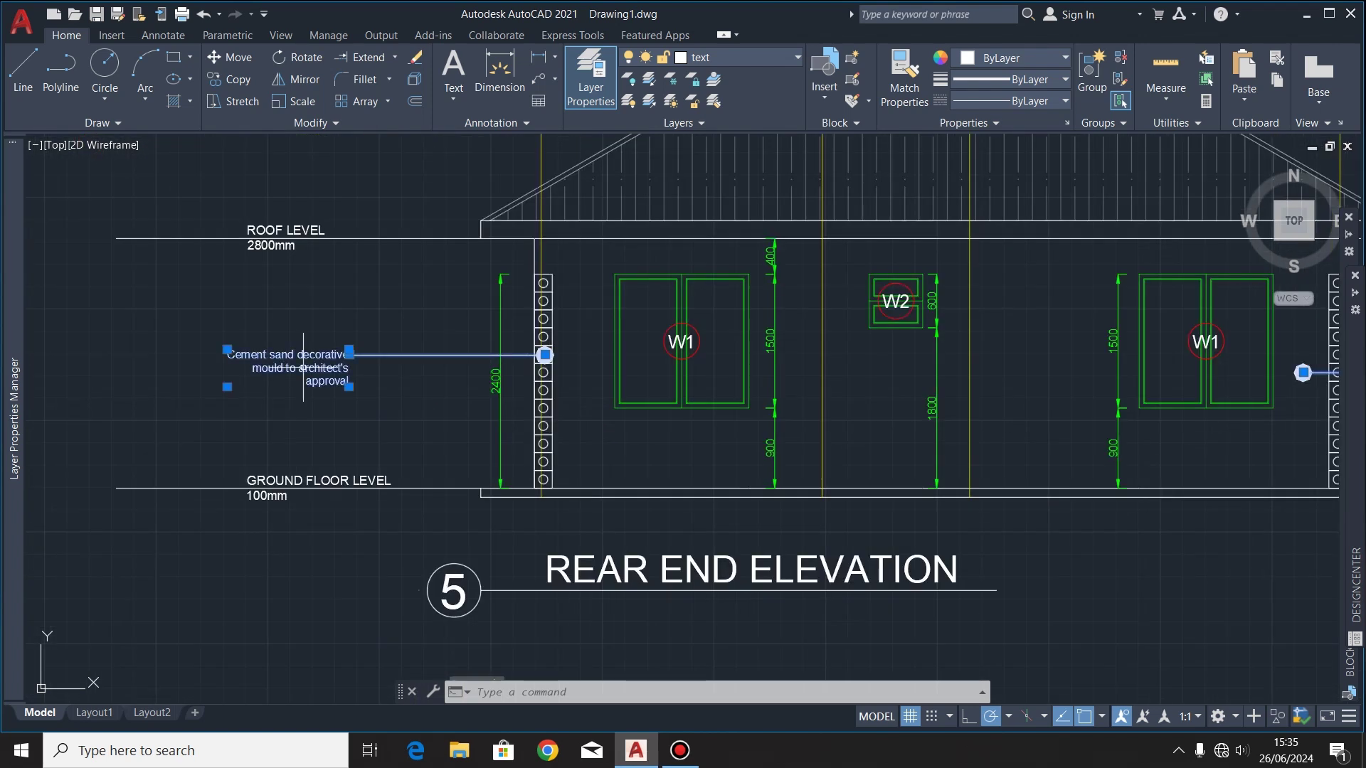
left_click(298, 84)
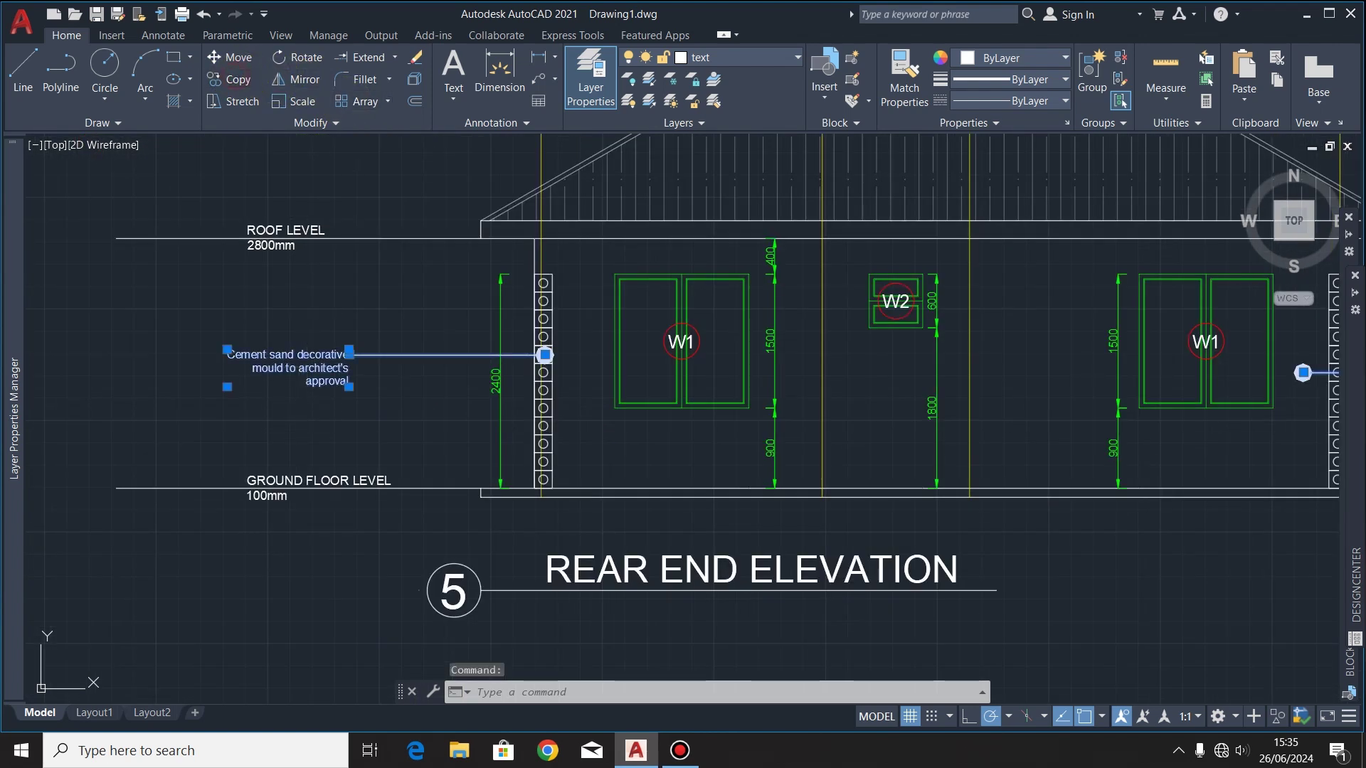
left_click(544, 354)
scroll(427, 395, "down", 3)
scroll(497, 567, "up", 3)
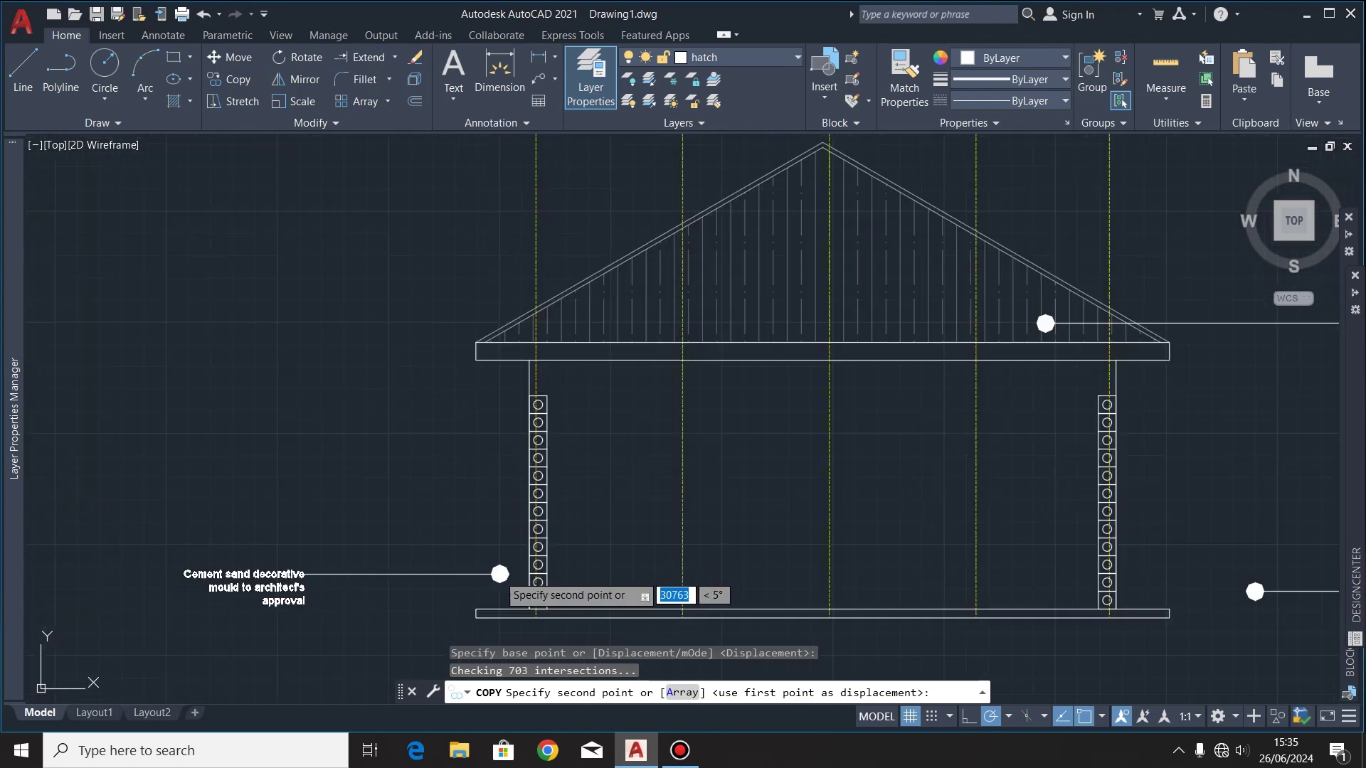
scroll(497, 567, "up", 2)
scroll(524, 448, "up", 2)
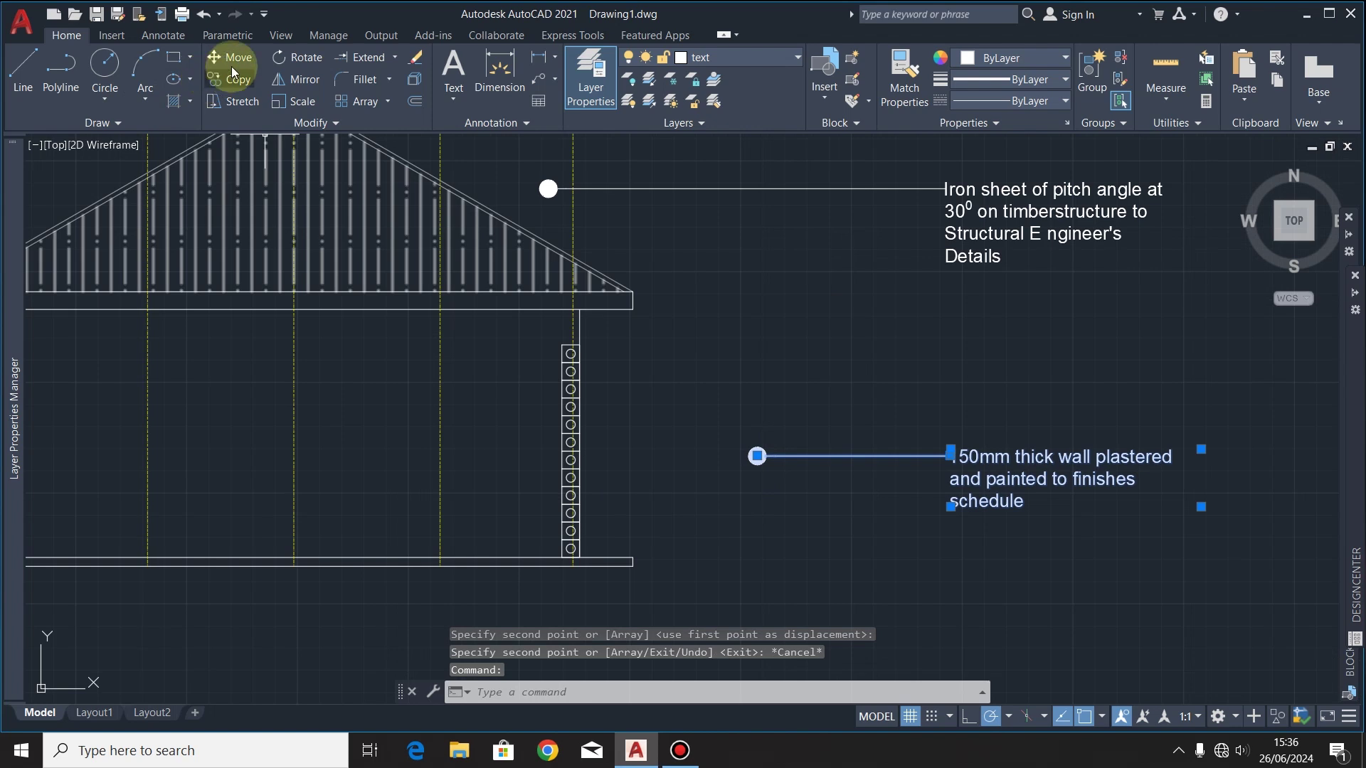
Step: Move the copied 150mm thick wall note so its leader dot sits on the wall just inside the right mould column
left_click(233, 54)
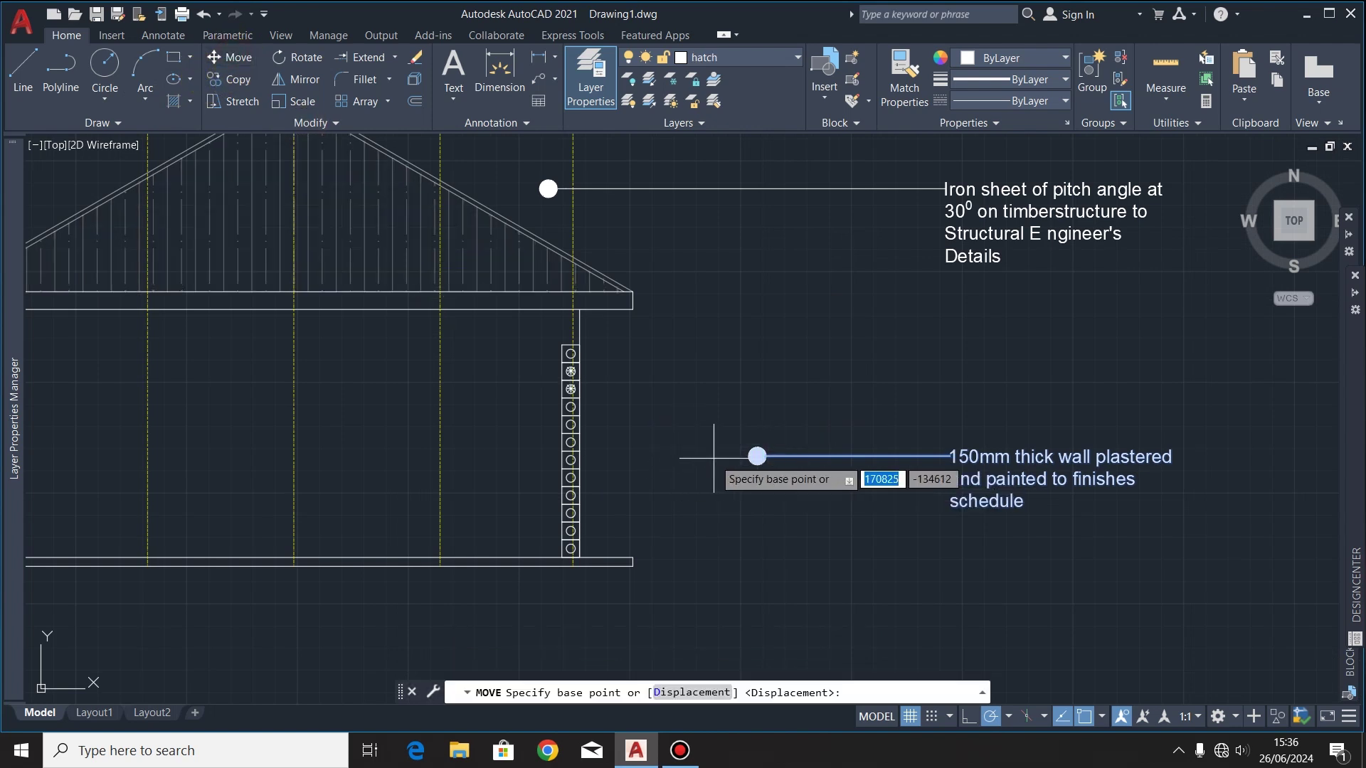
left_click(757, 456)
left_click(524, 469)
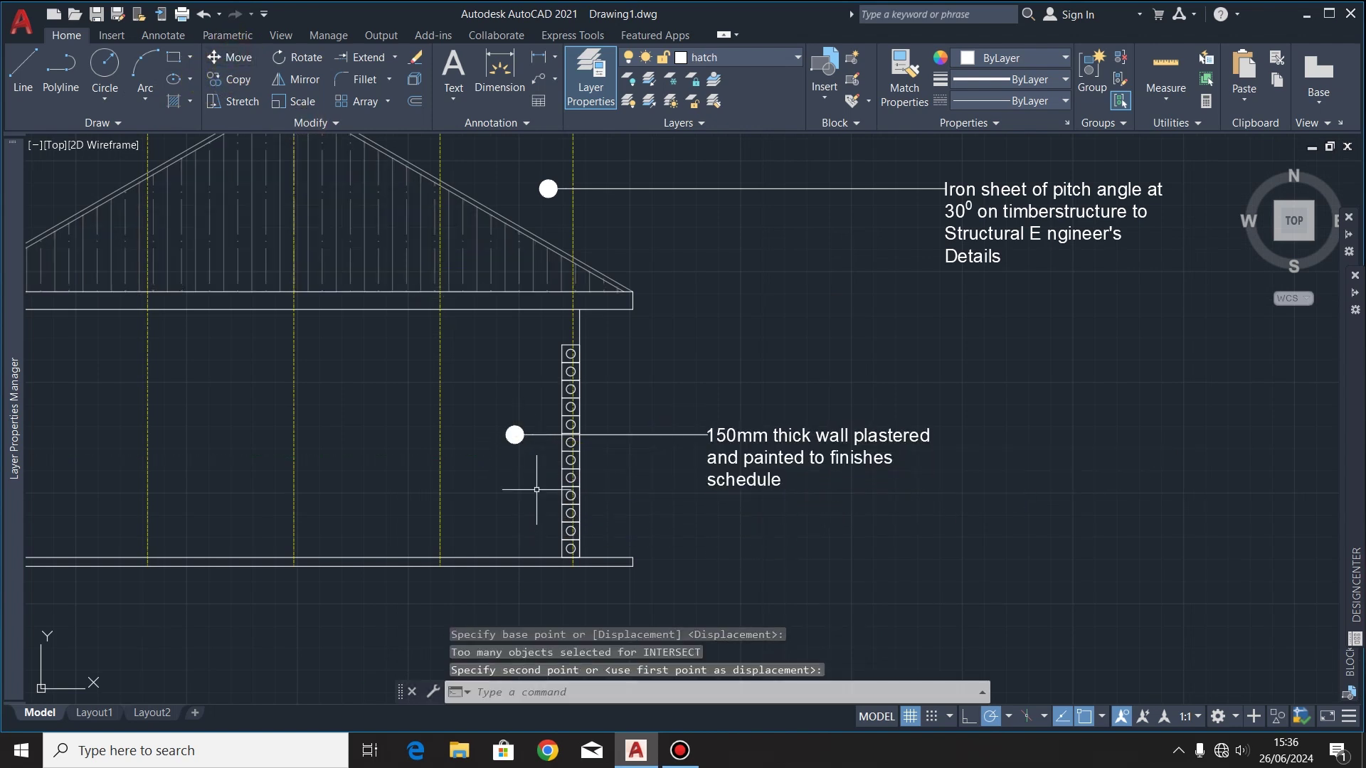
Step: Move the copied iron sheet roof note so its leader dot lies on the roof hatch near the ridge, aligned above the wall note
scroll(768, 366, "down", 3)
scroll(626, 214, "up", 3)
left_click(704, 320)
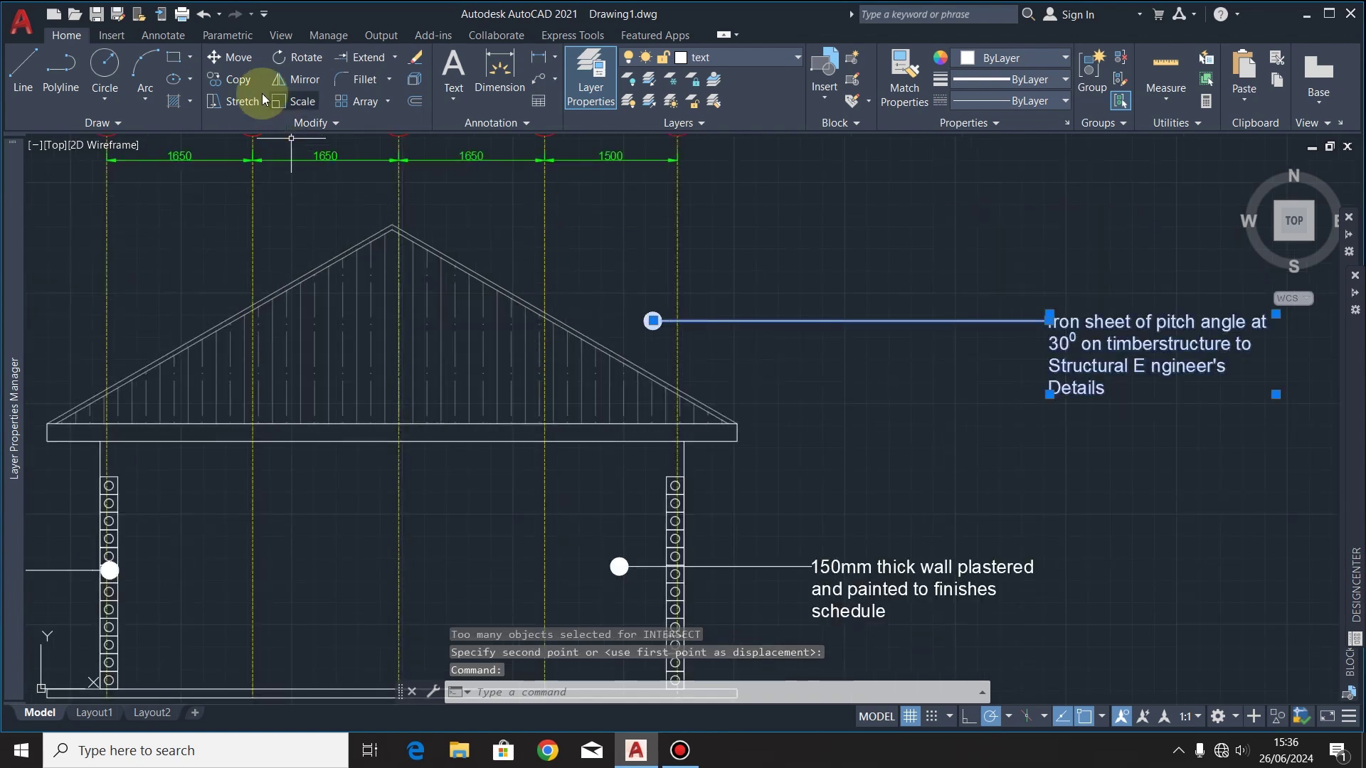
left_click(239, 60)
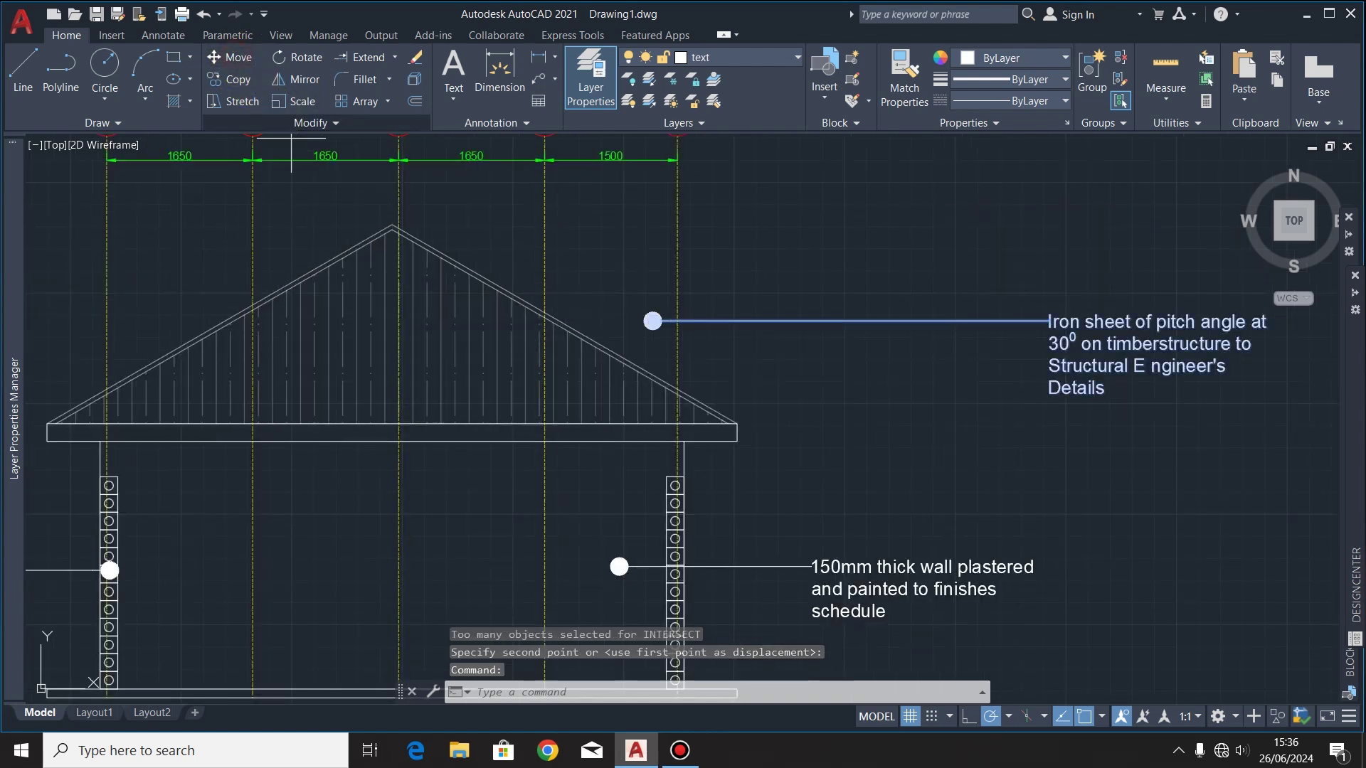
left_click(653, 321)
left_click(417, 270)
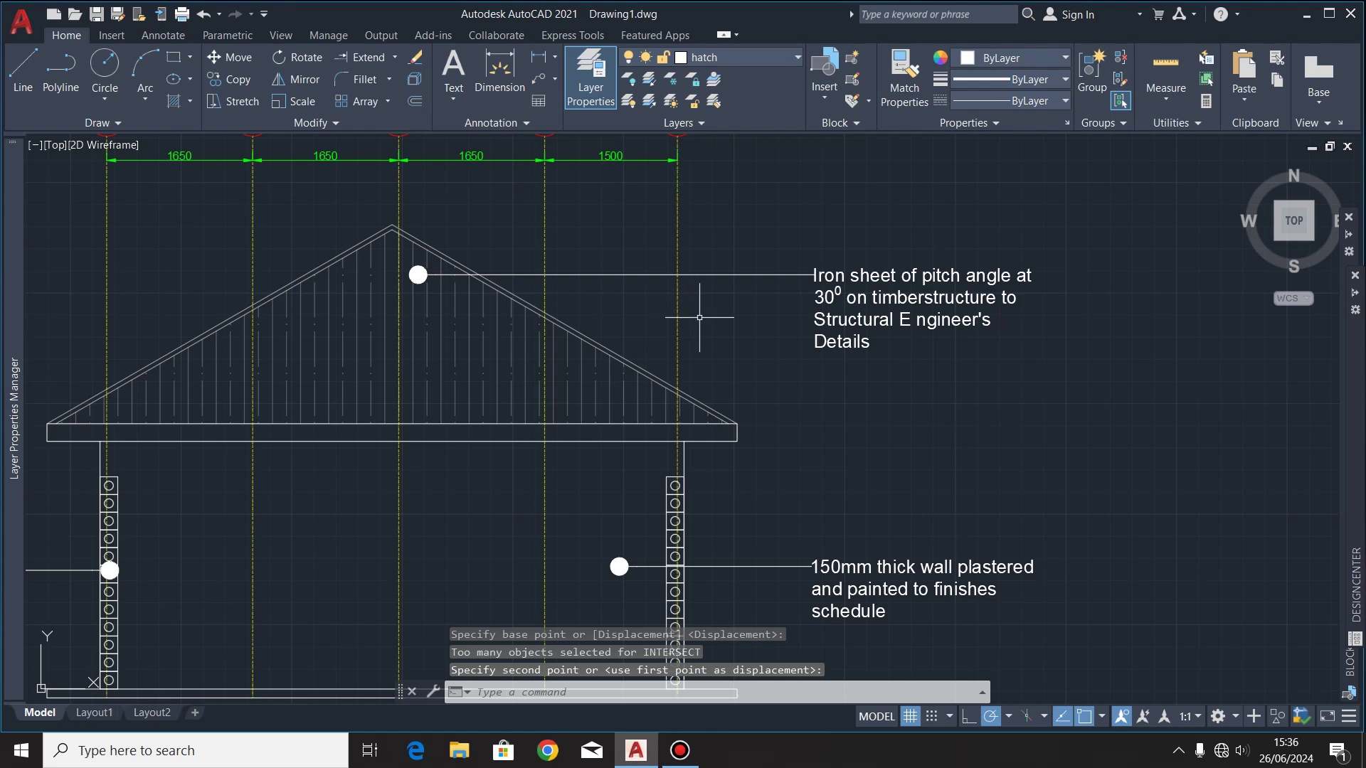
Step: Copy the roof, ground floor and ground level marks from the rear end elevation, with the ground level line starting at the new plinth's lower right corner
scroll(795, 223, "down", 6)
scroll(693, 269, "up", 6)
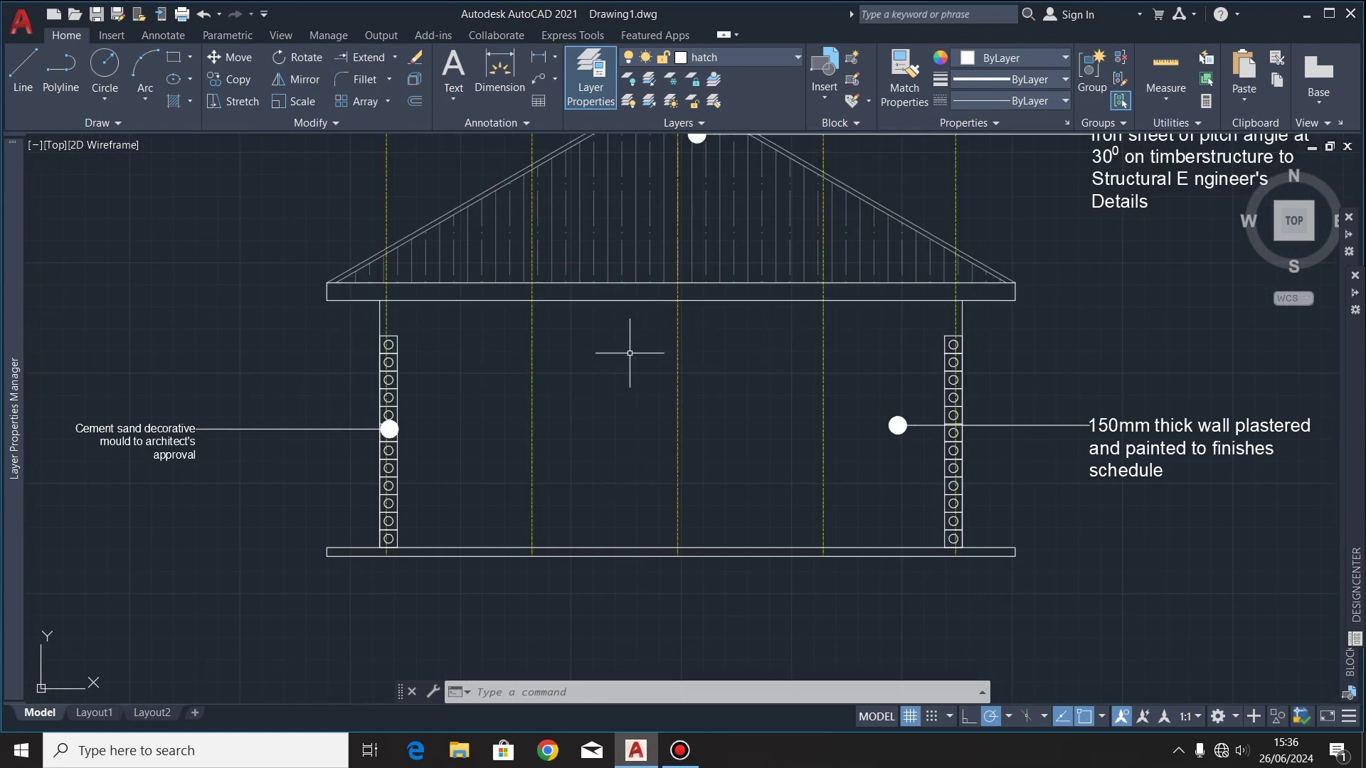
scroll(502, 364, "down", 6)
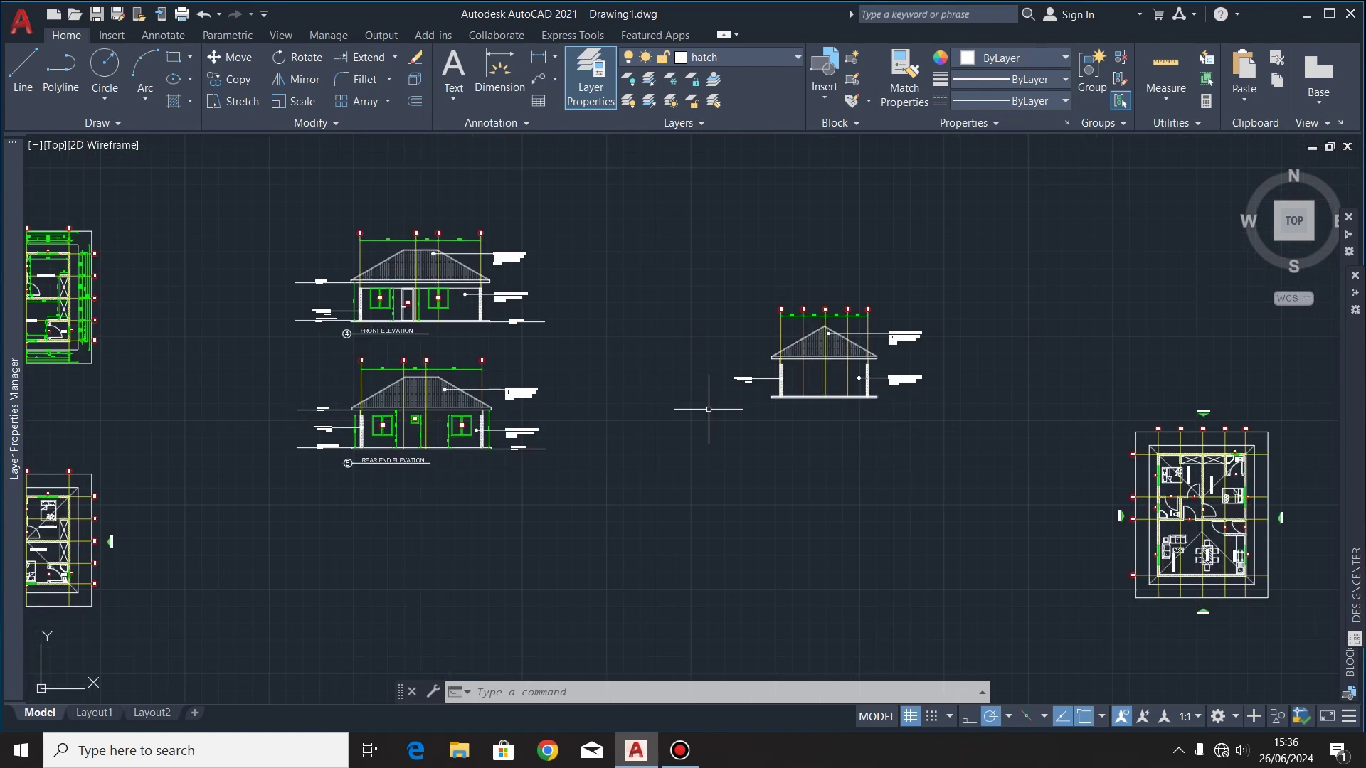
scroll(308, 415, "up", 8)
left_click(448, 370)
left_click(426, 624)
scroll(234, 427, "down", 5)
scroll(744, 511, "up", 5)
left_click(744, 511)
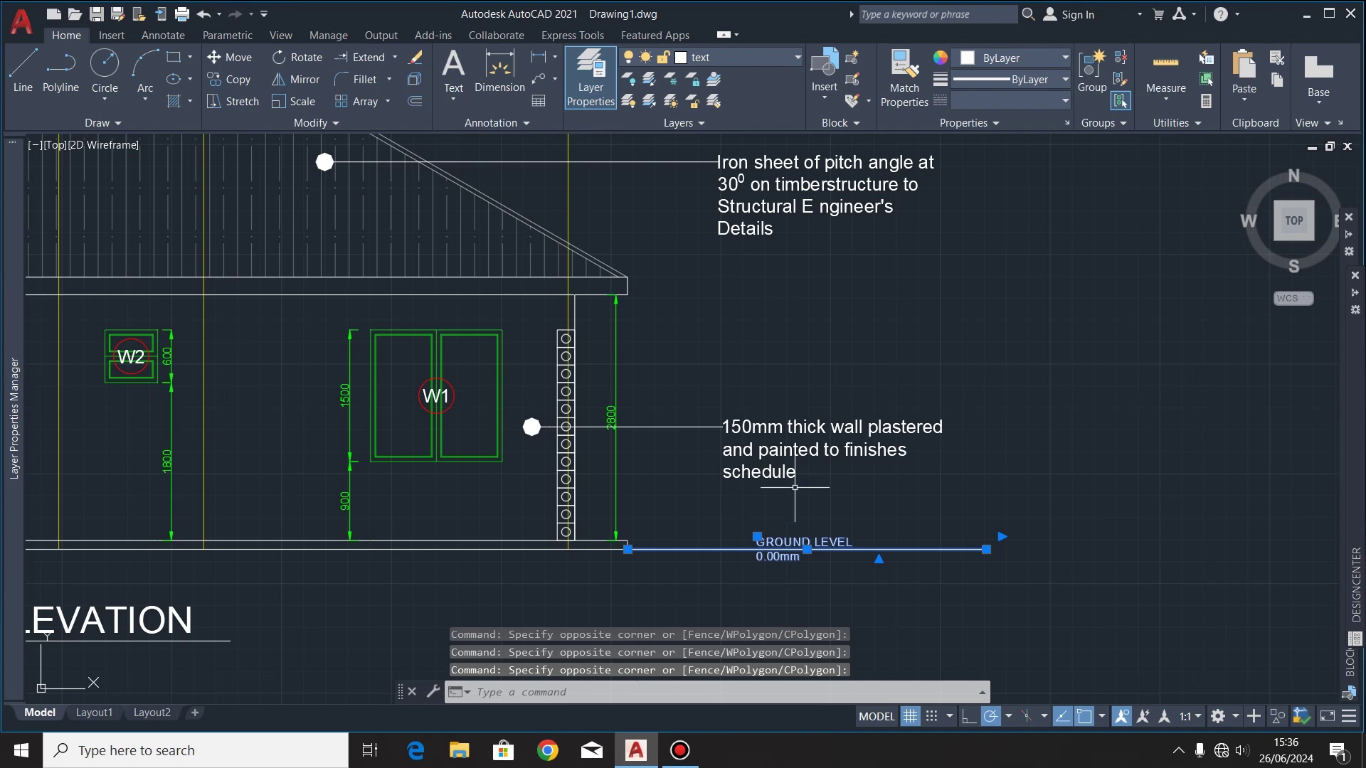
scroll(829, 528, "down", 2)
left_click(228, 84)
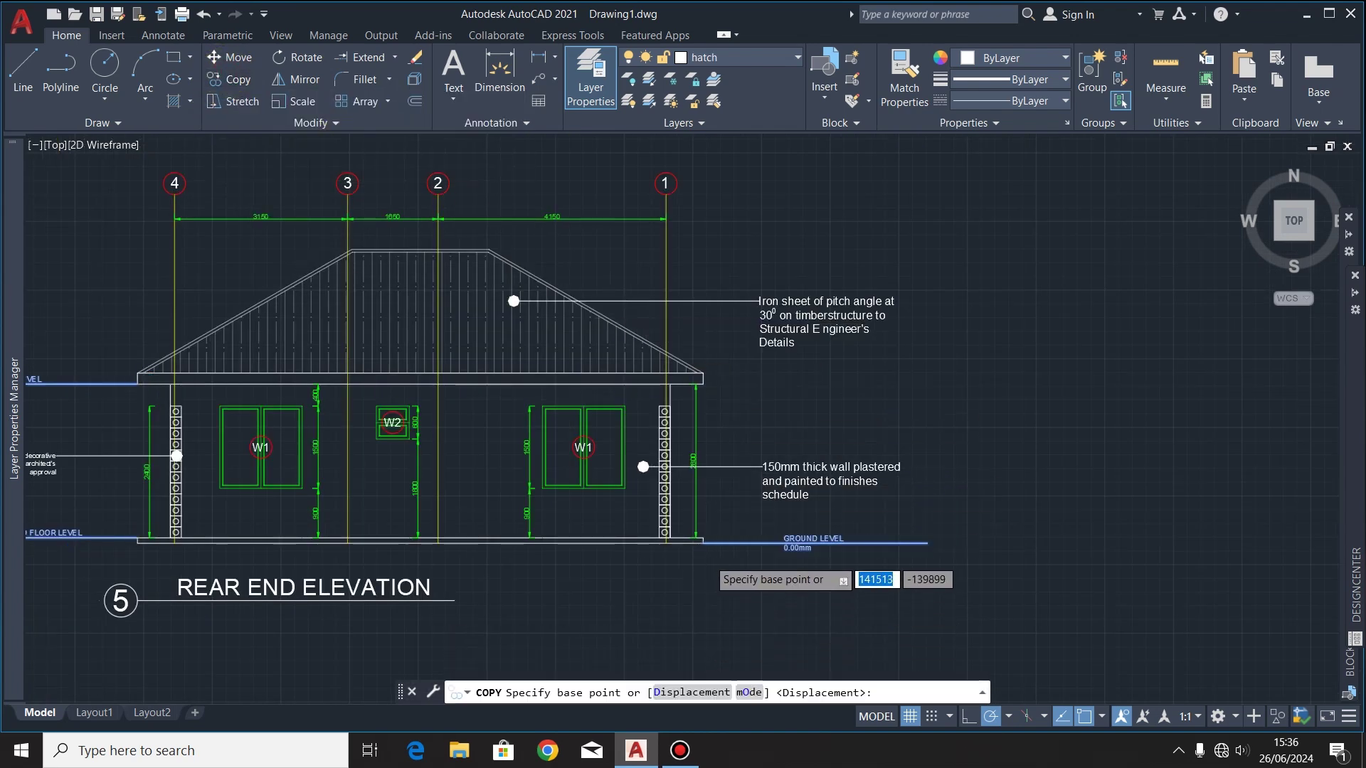
scroll(677, 548, "up", 5)
left_click(654, 306)
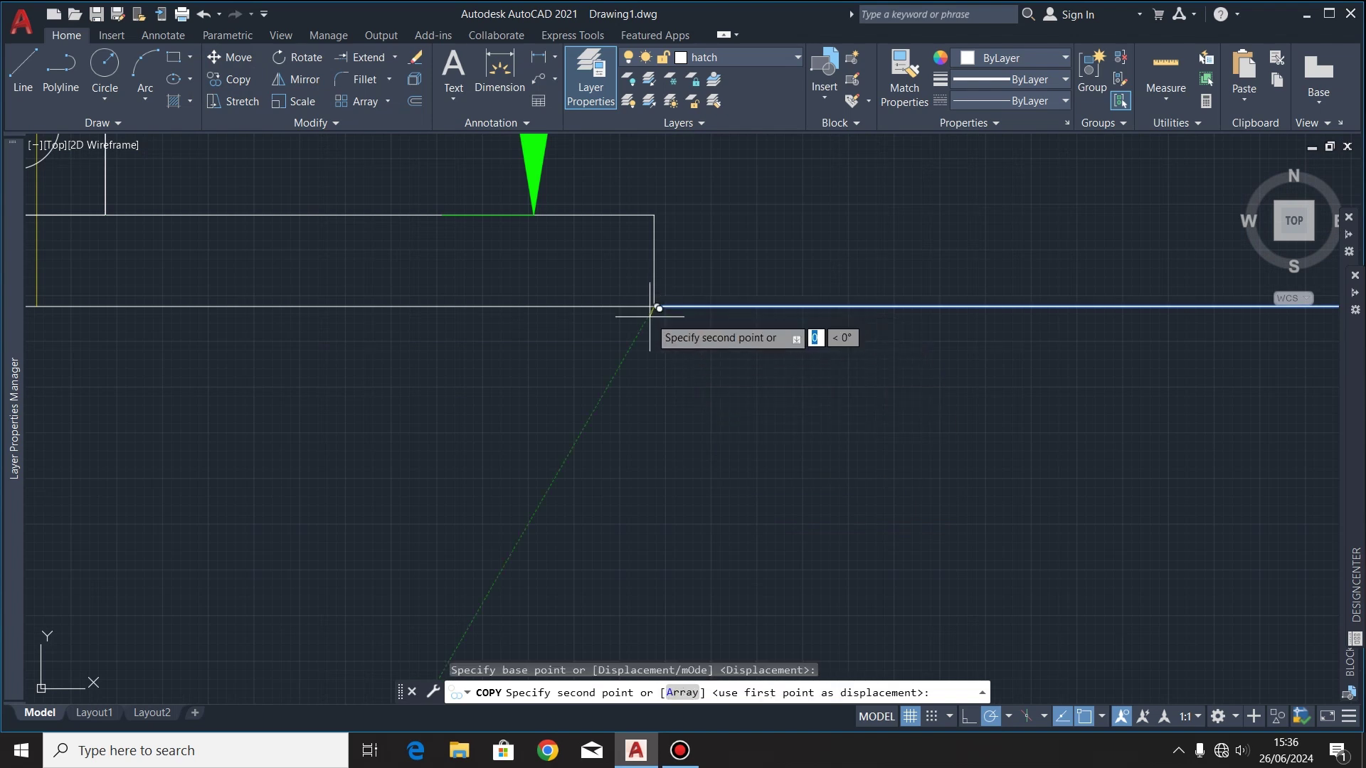
scroll(412, 451, "down", 5)
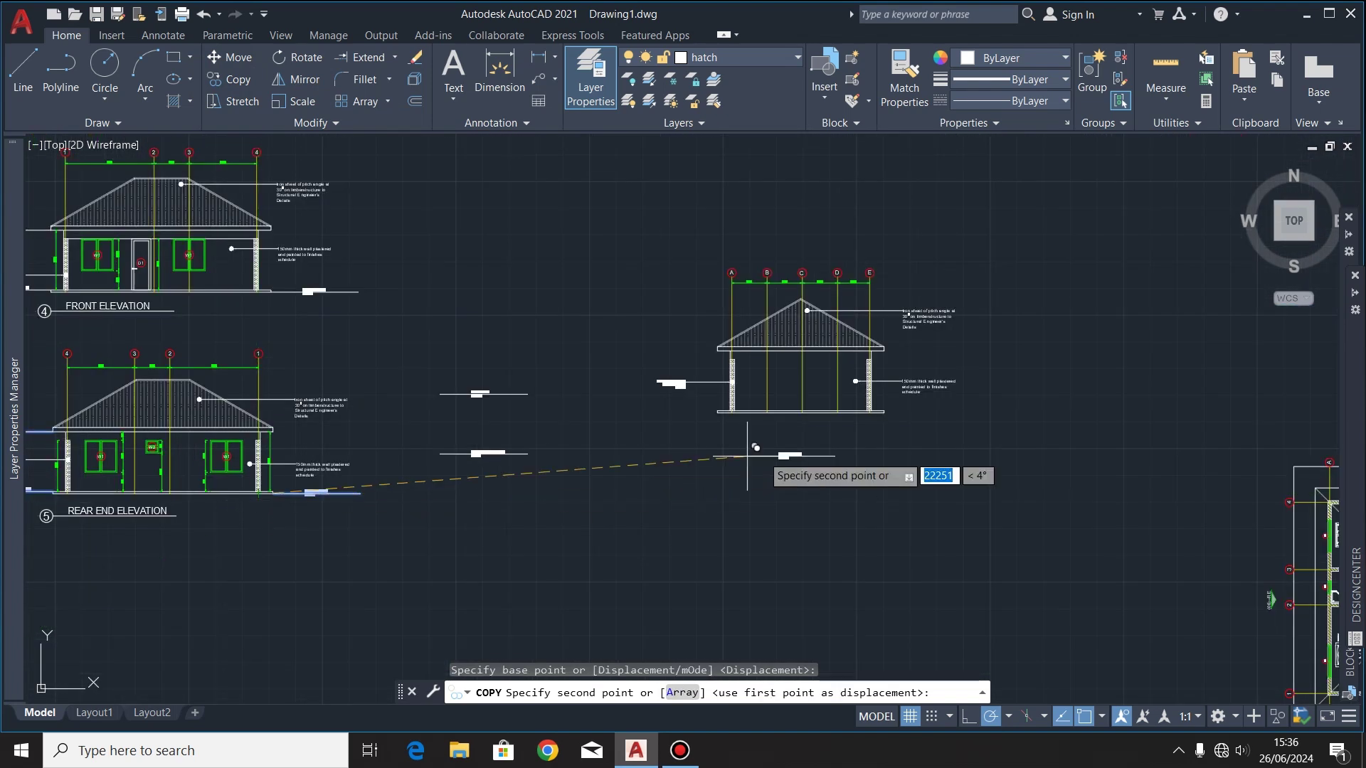
scroll(746, 455, "up", 6)
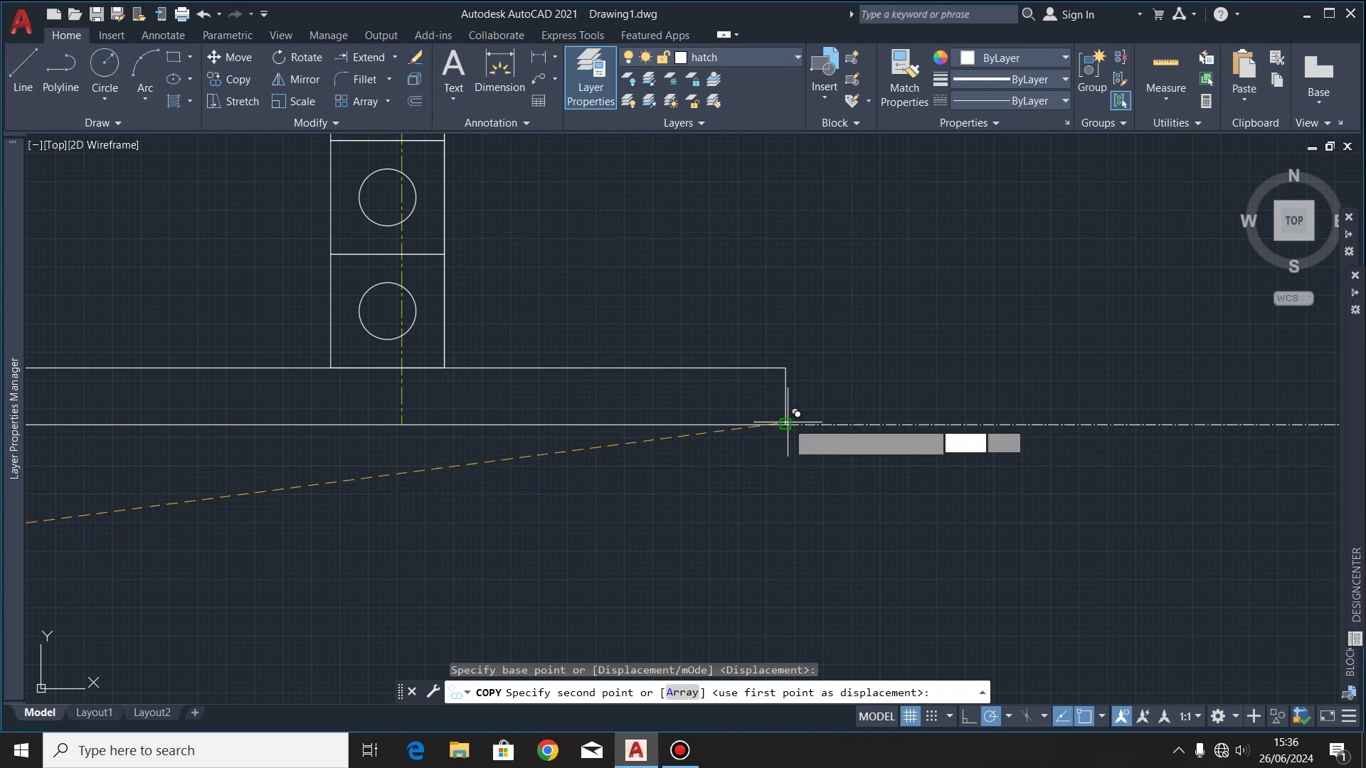
left_click(794, 415)
scroll(842, 451, "down", 6)
key("Escape")
Step: Move the copied ground floor level mark so its line ends at the plinth's upper left corner
scroll(965, 486, "down", 4)
scroll(633, 518, "up", 4)
left_click(676, 425)
left_click(616, 503)
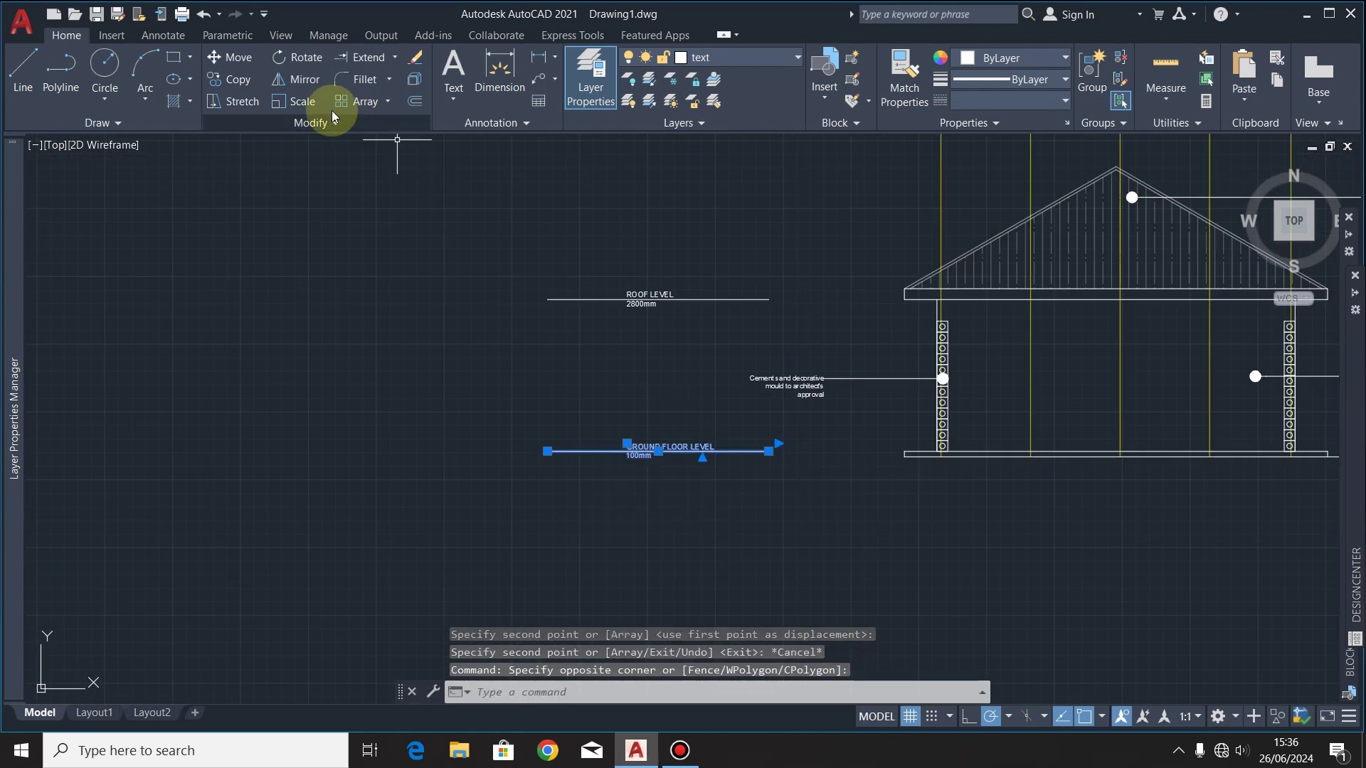
left_click(236, 69)
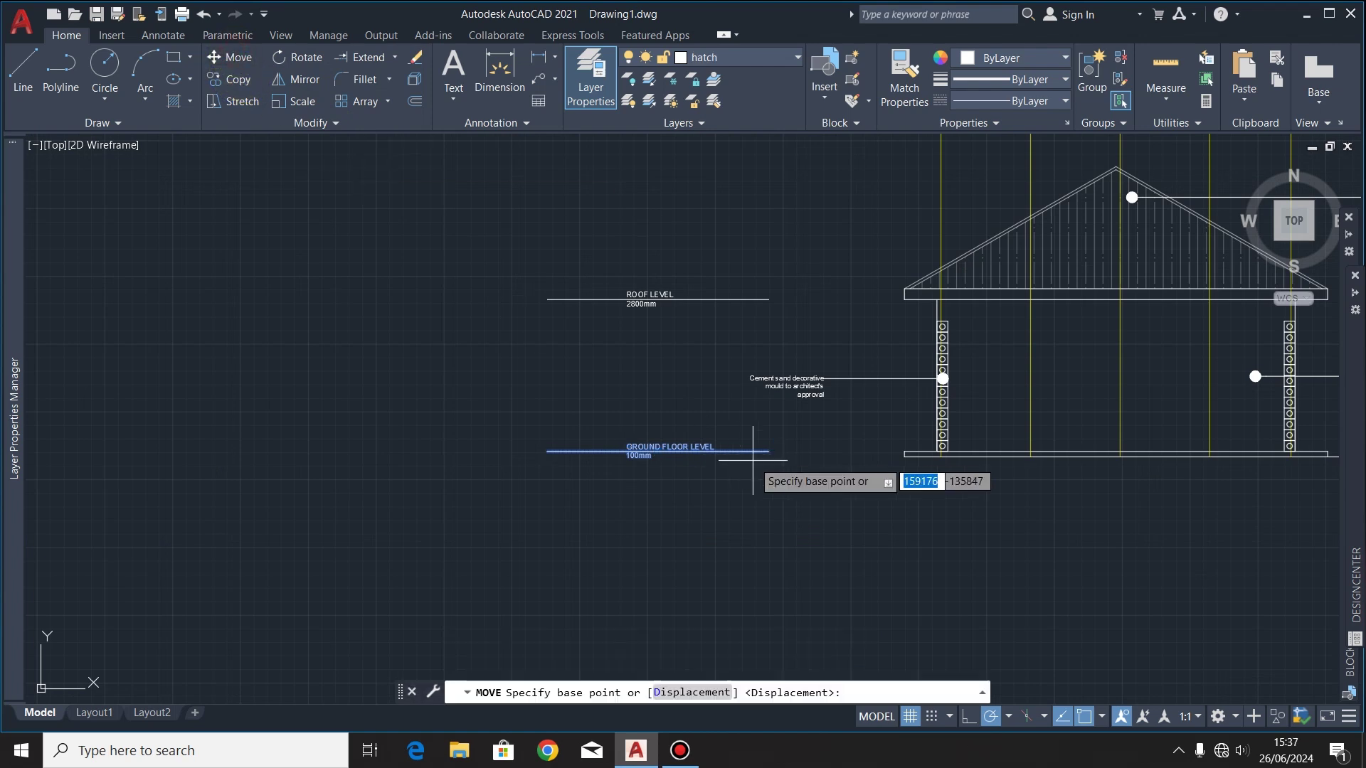
scroll(732, 405, "up", 5)
left_click(740, 390)
scroll(782, 459, "down", 4)
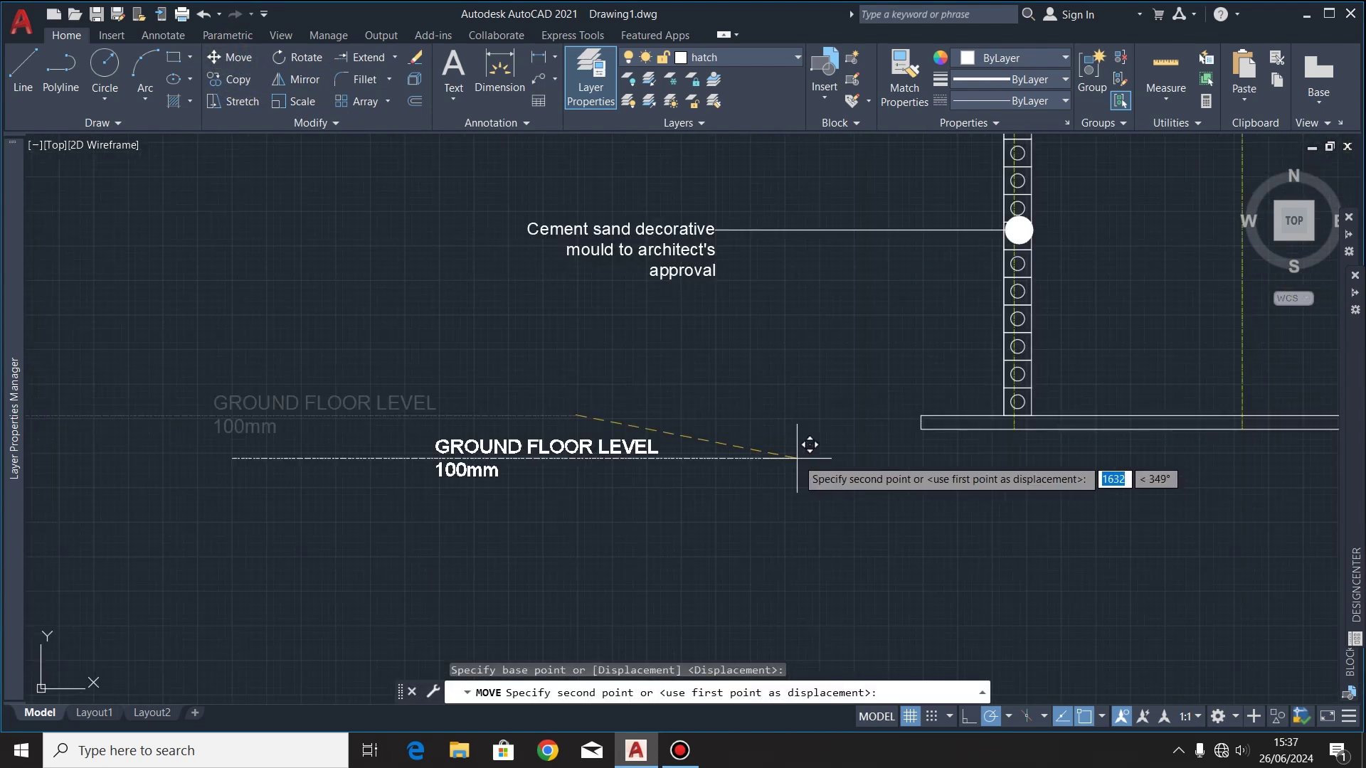
scroll(925, 420, "up", 5)
left_click(875, 402)
scroll(701, 515, "down", 6)
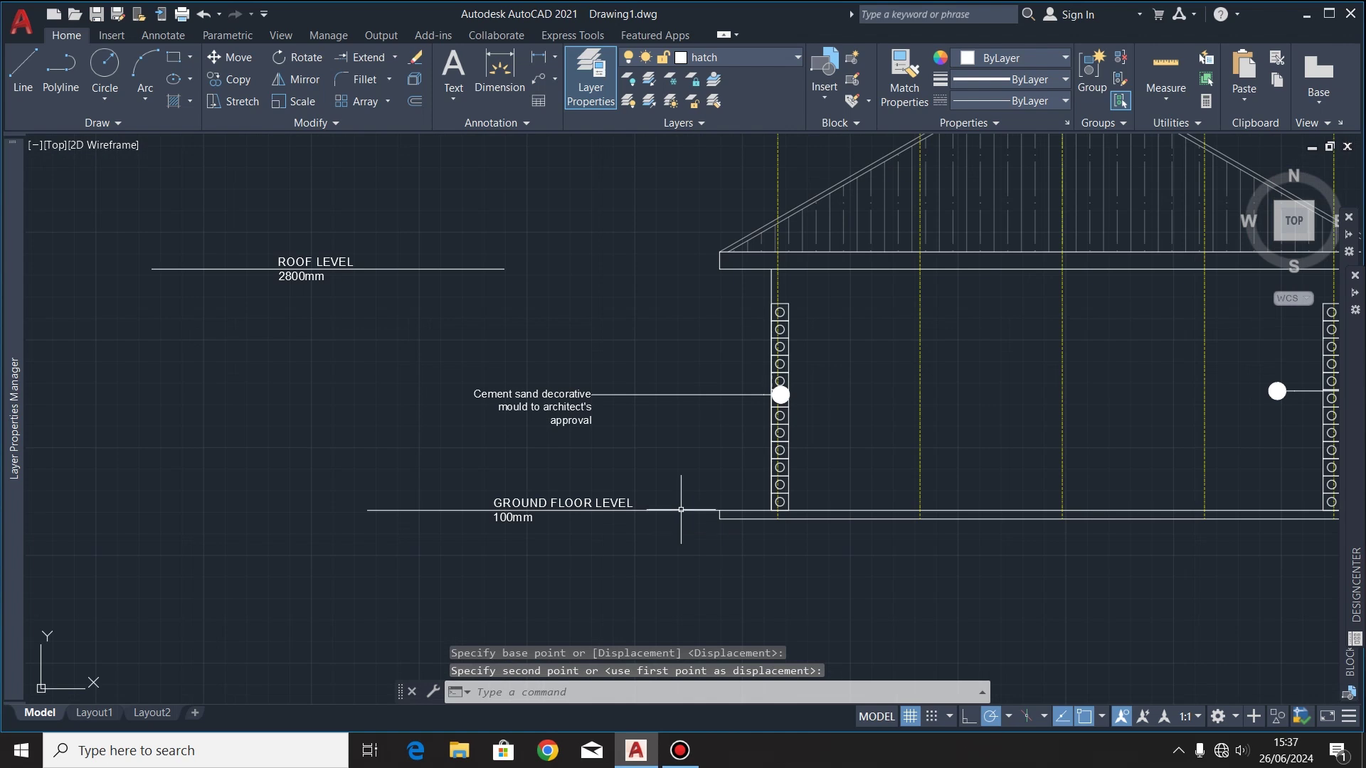
Step: Move the copied roof level mark so its line ends at the fascia's lower left corner
left_click(409, 248)
left_click(263, 270)
left_click(230, 61)
left_click(503, 269)
scroll(718, 289, "up", 5)
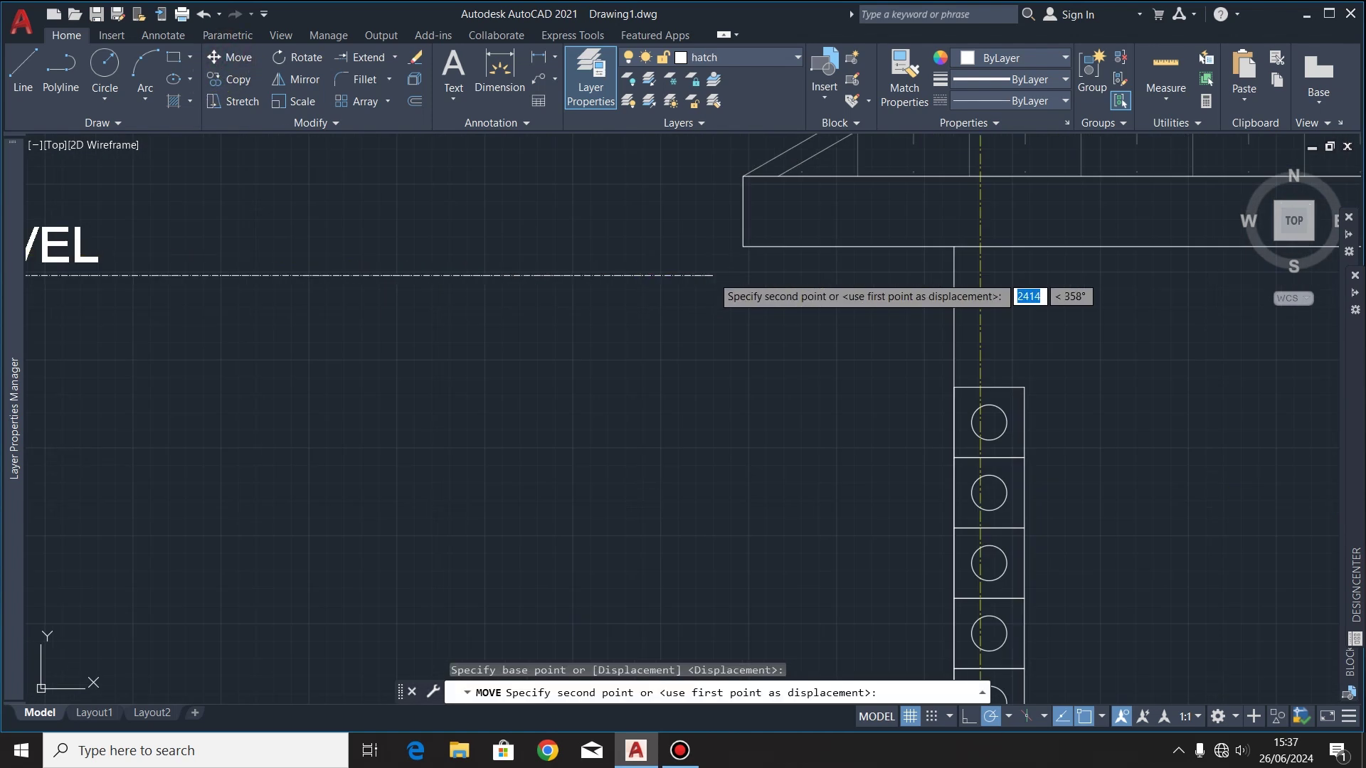
left_click(752, 234)
scroll(590, 285, "down", 6)
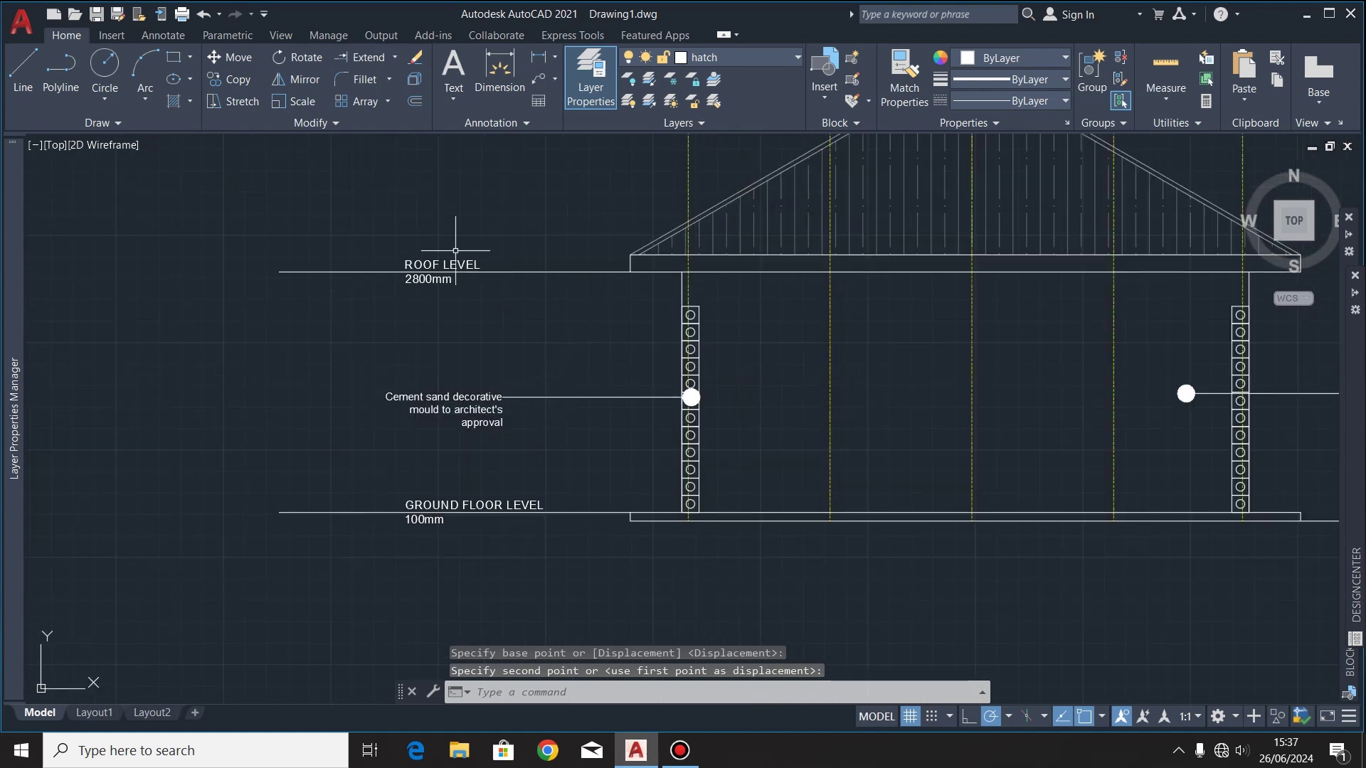
scroll(324, 491, "down", 2)
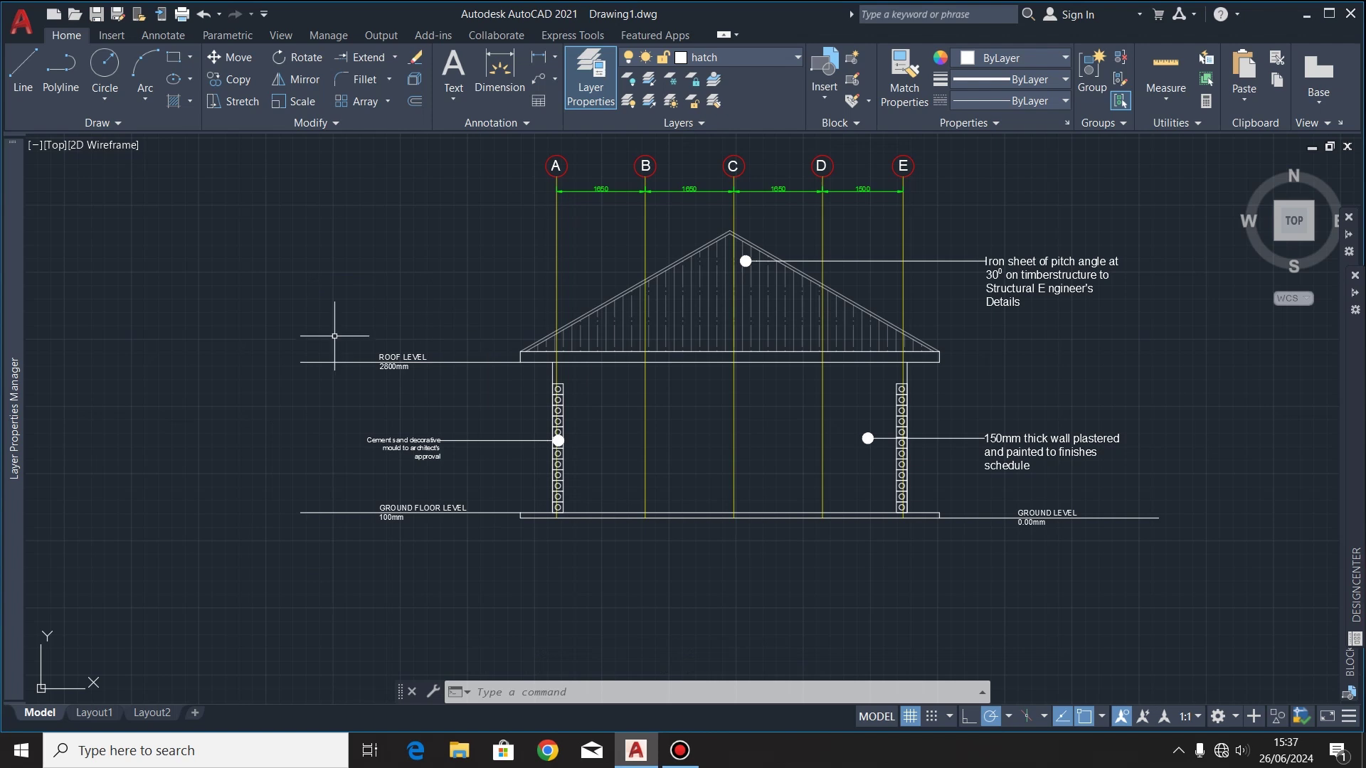
Step: Copy the rear end elevation's title, underline and number circle to below the new elevation, with the underline starting under the plinth's left end
scroll(1104, 475, "down", 3)
scroll(447, 585, "up", 1)
scroll(365, 578, "up", 3)
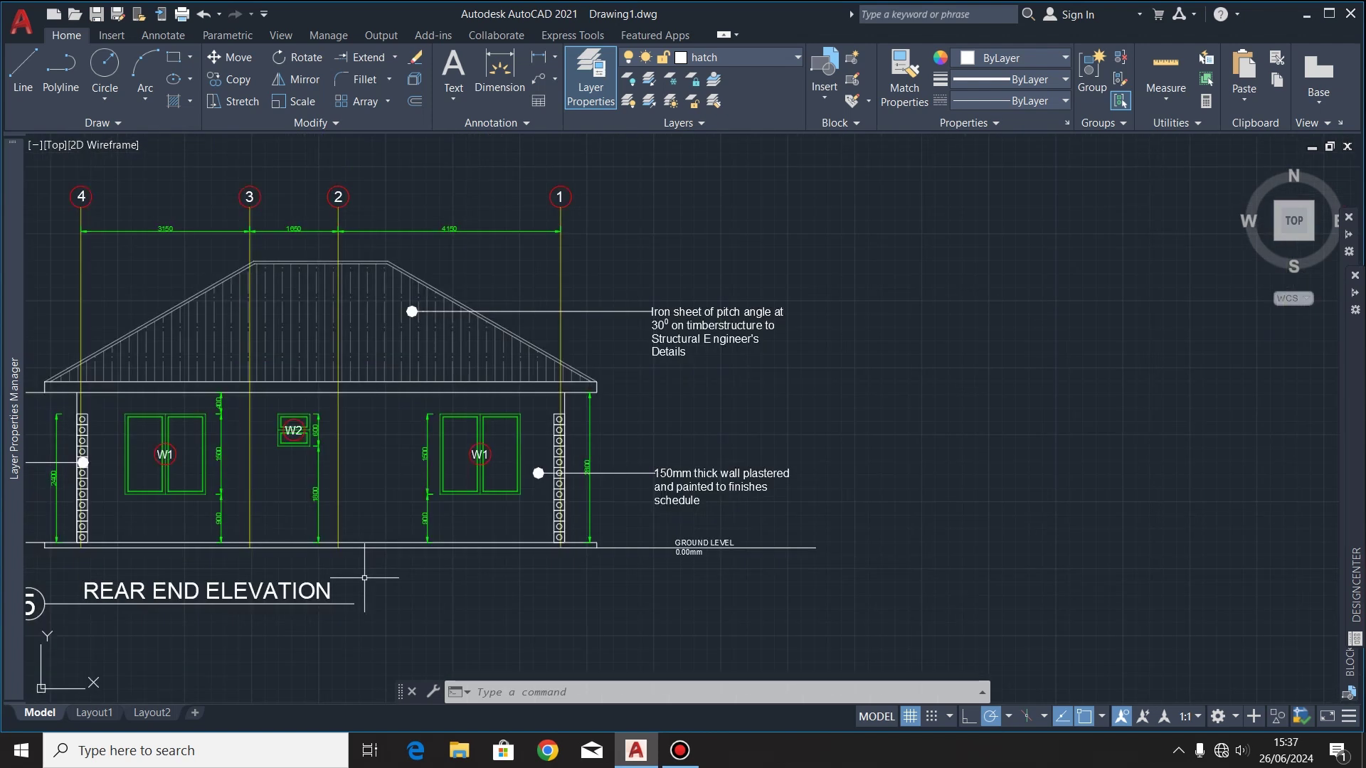
scroll(330, 304, "down", 2)
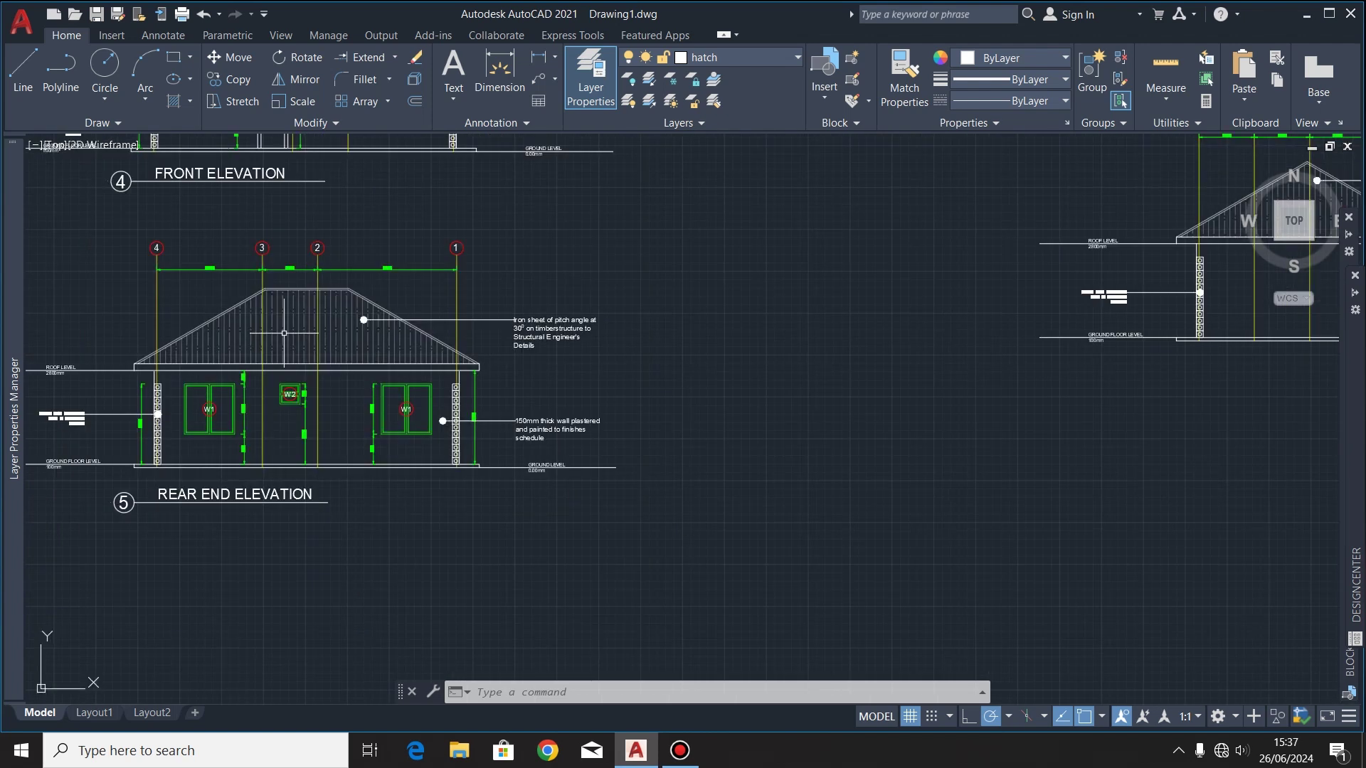
scroll(109, 555, "up", 3)
left_click(440, 445)
left_click(284, 136)
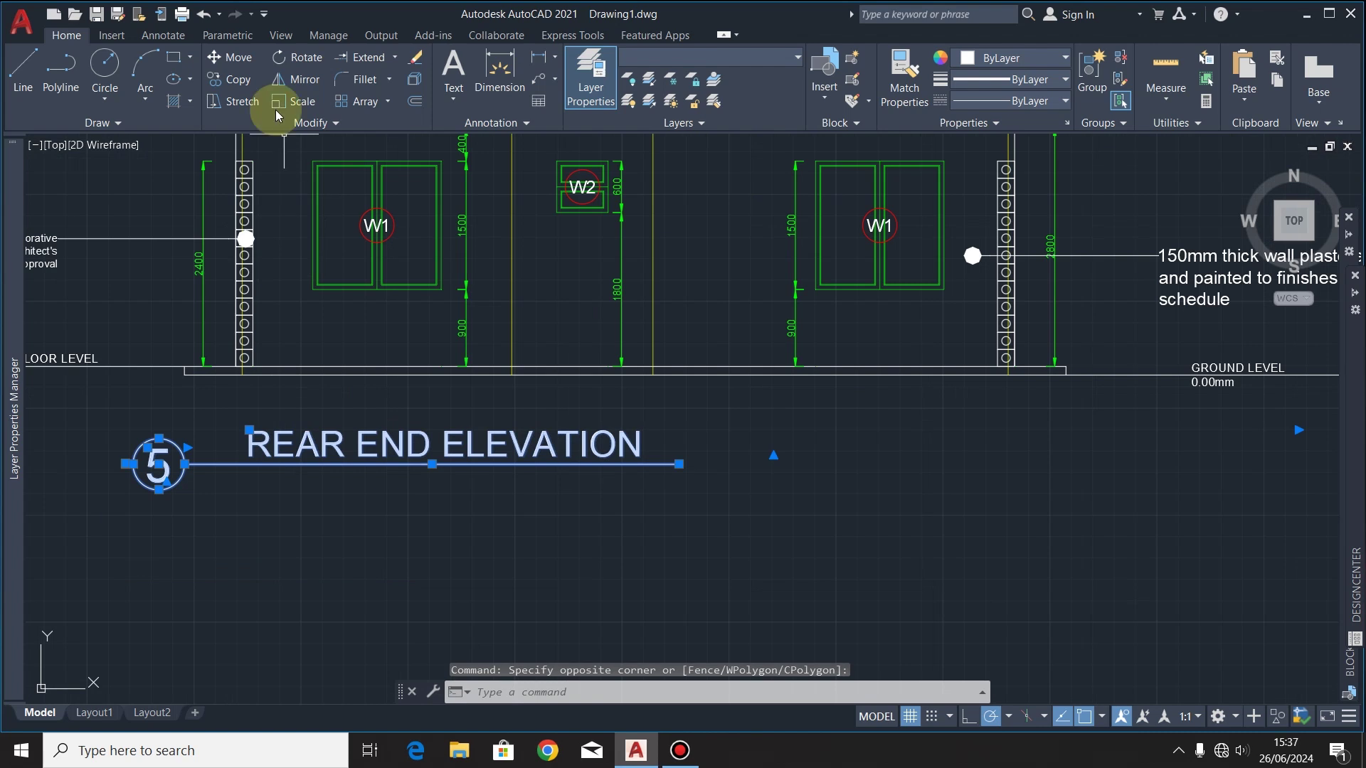
left_click(229, 79)
left_click(184, 464)
scroll(125, 535, "down", 5)
scroll(827, 435, "up", 5)
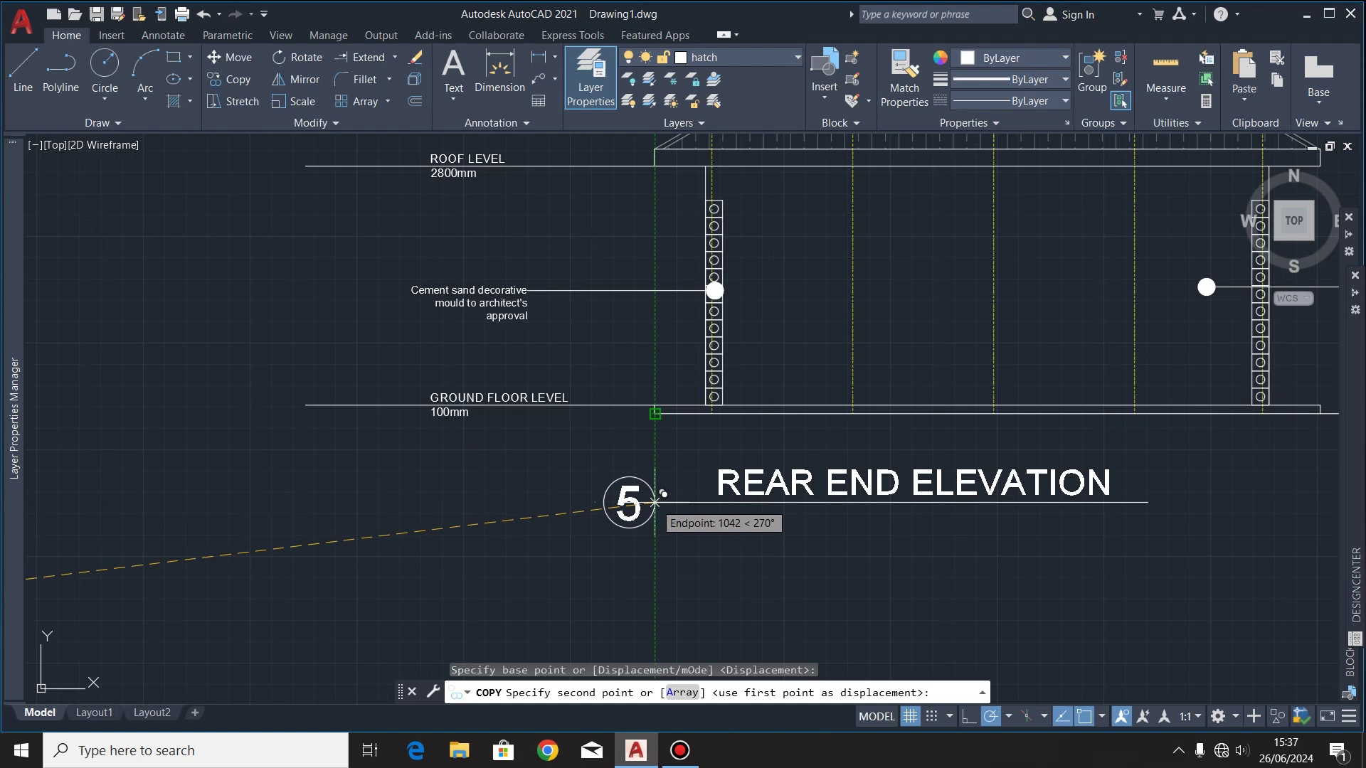
left_click(654, 496)
key("Escape")
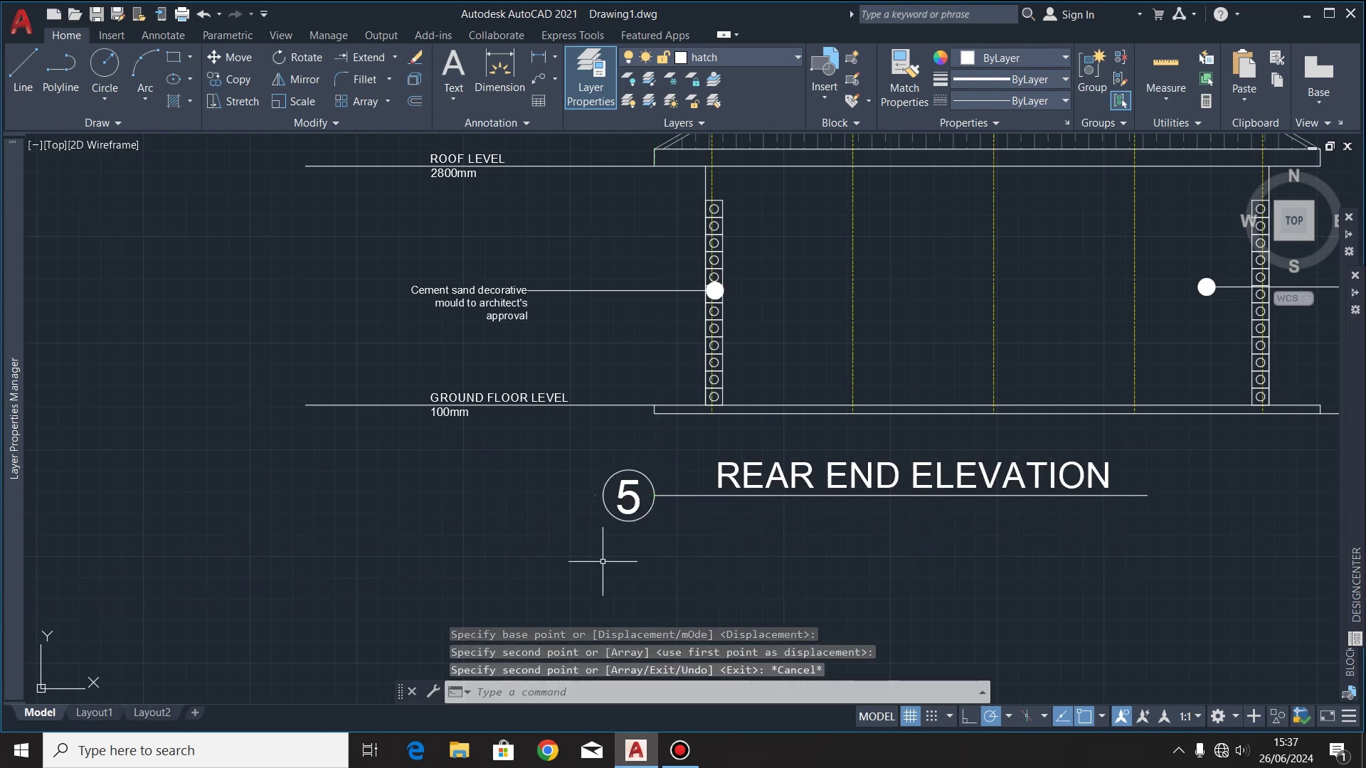
Step: Change the copied title under the new elevation to EAST END ELEVATION
double_click(1037, 492)
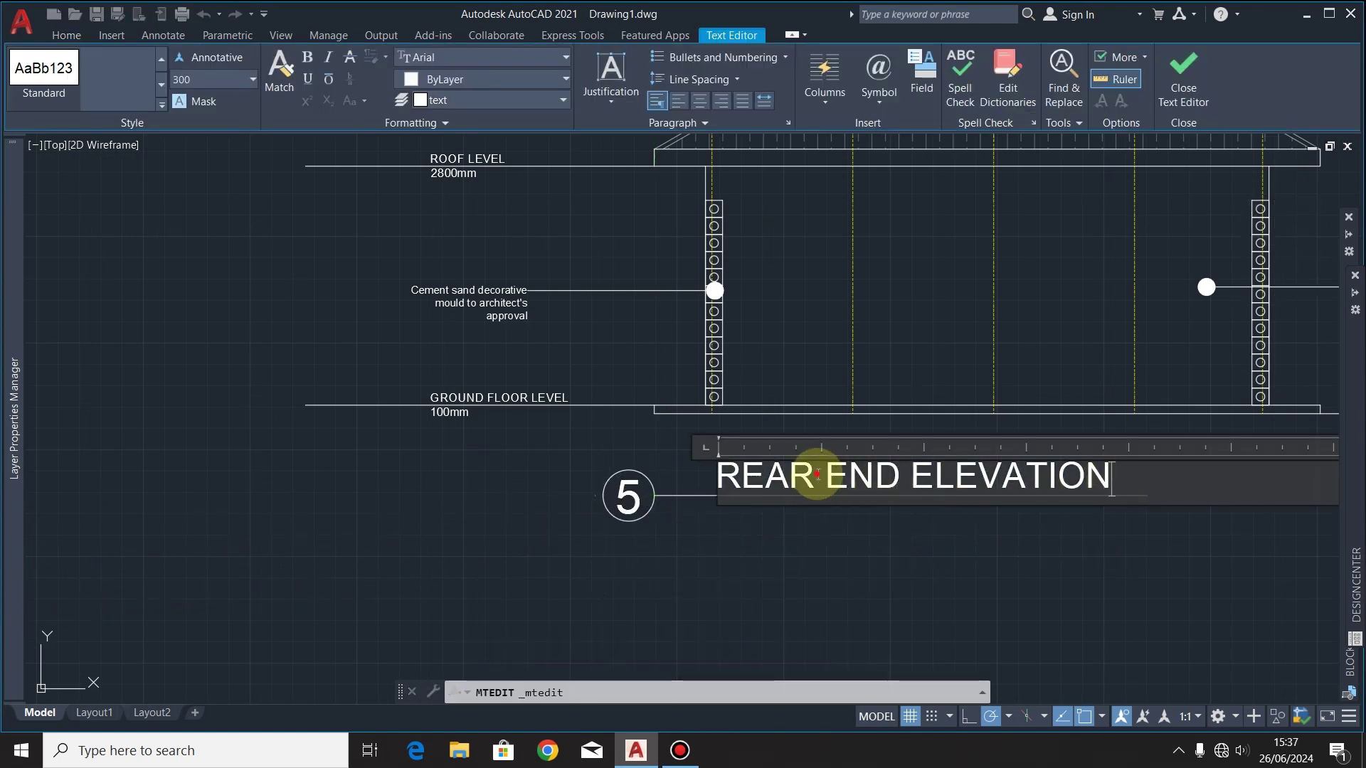
key("BackSpace")
key("BackSpace")
key("BackSpace")
key("BackSpace")
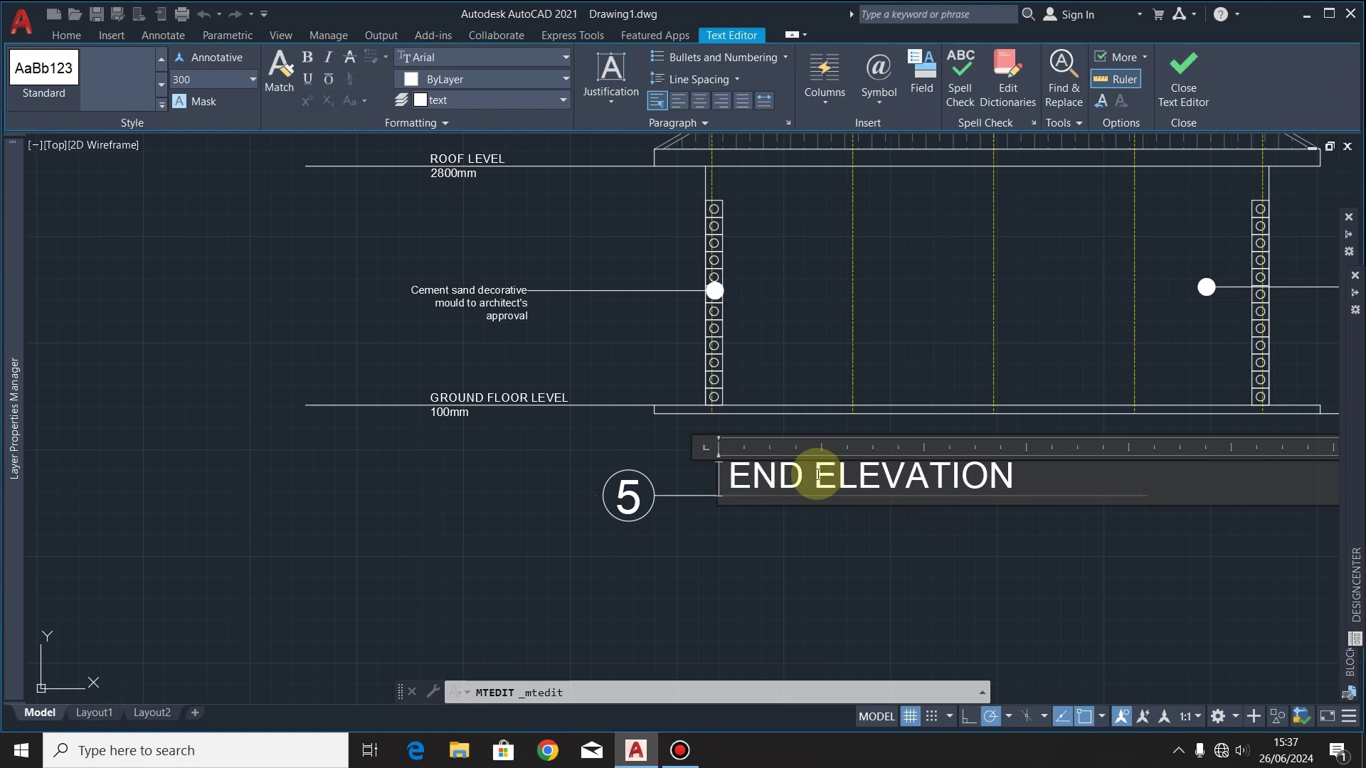
type("EAST")
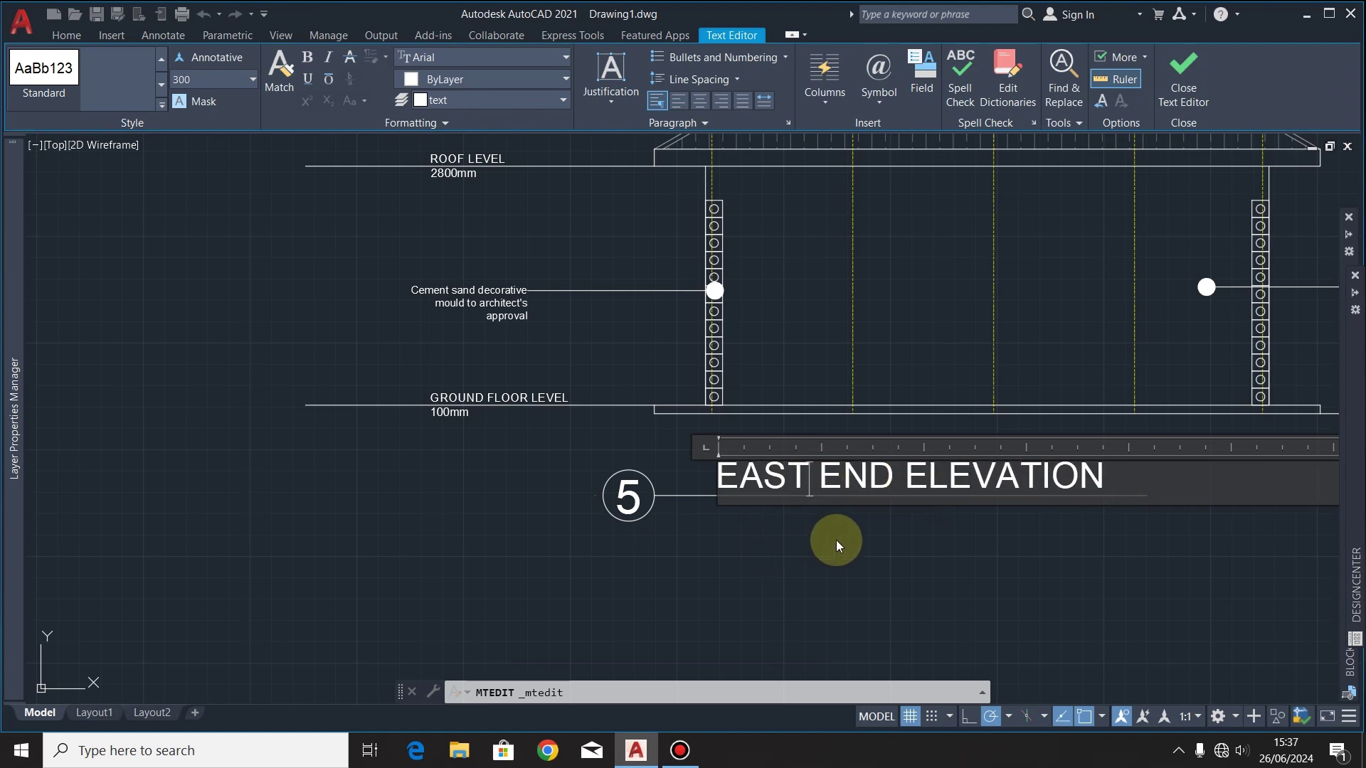
left_click(834, 540)
Step: Change the number in the new elevation's title circle to 6
left_click(640, 505)
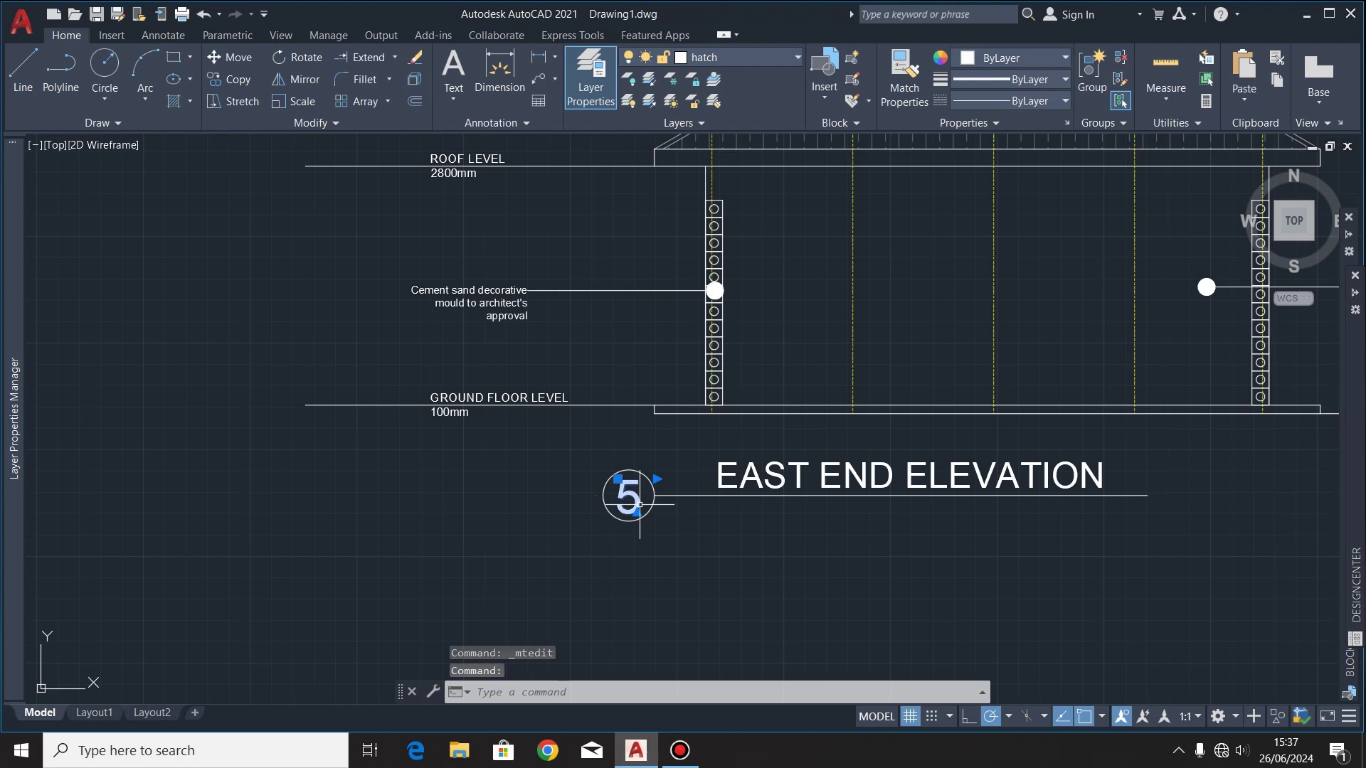
double_click(644, 507)
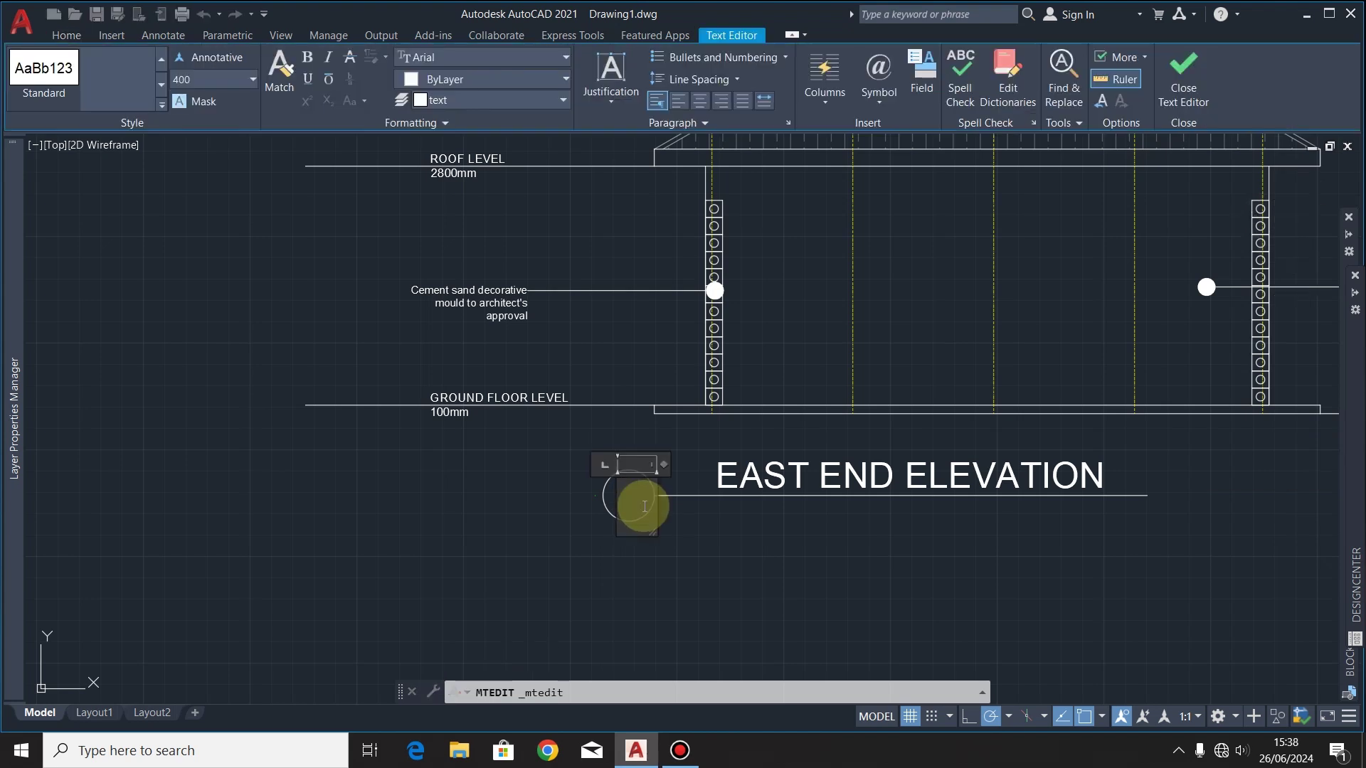
type("6")
left_click(701, 541)
scroll(493, 453, "down", 4)
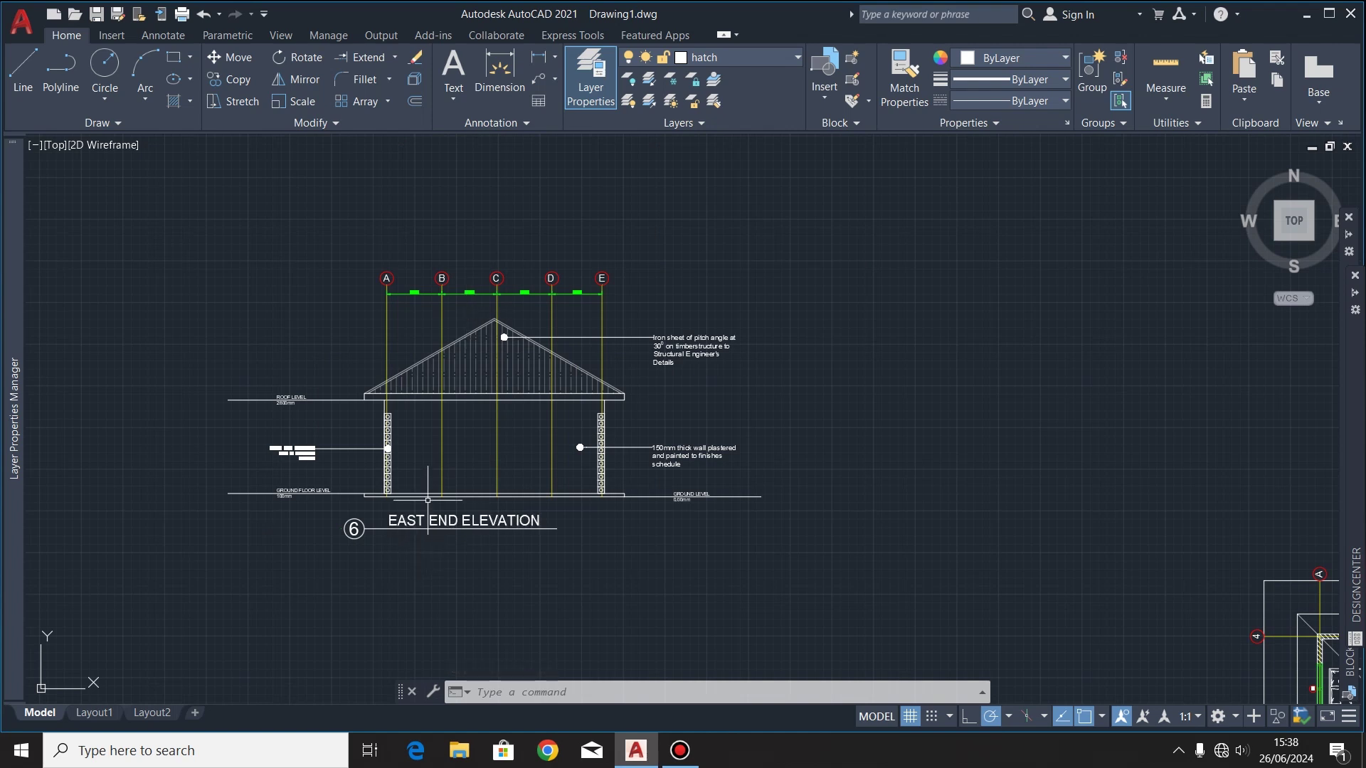
scroll(441, 472, "up", 2)
scroll(596, 419, "down", 2)
scroll(596, 418, "up", 2)
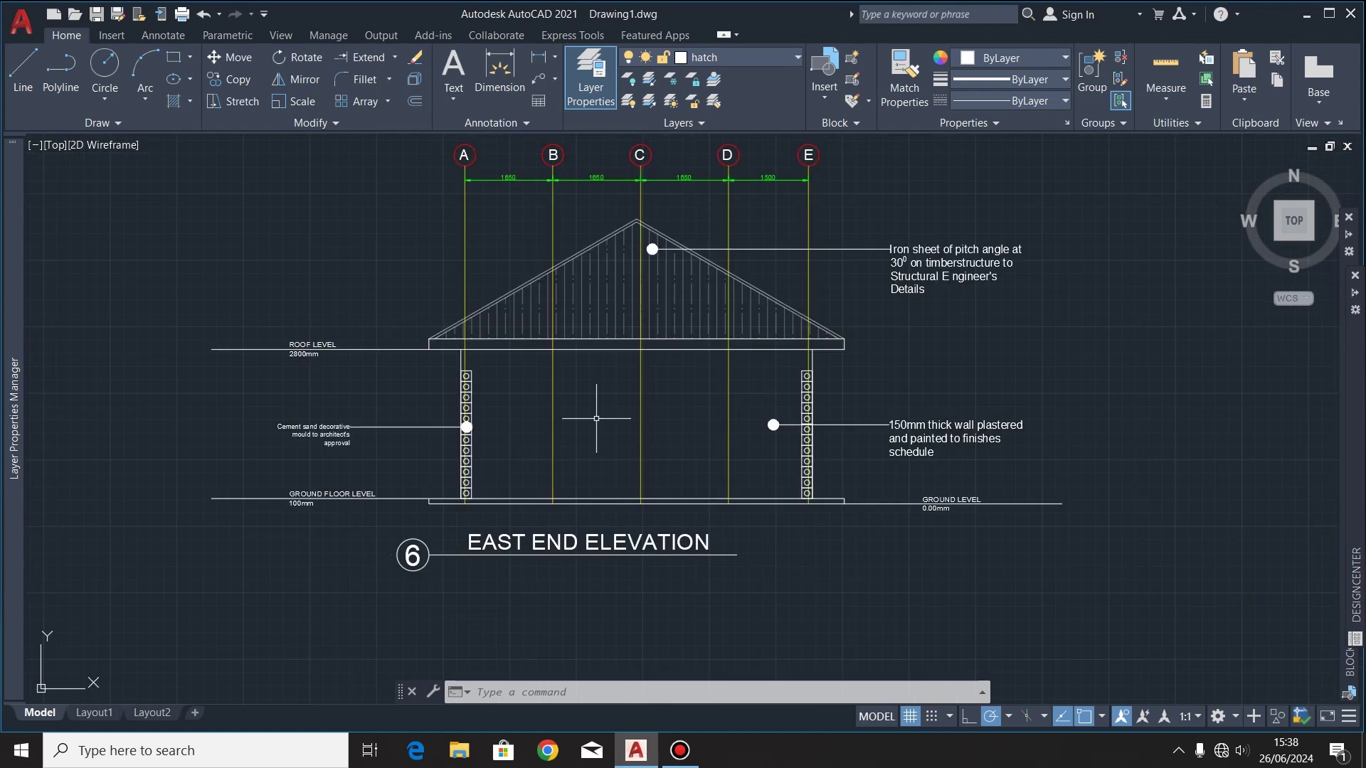
Step: Make the Dimension layer current and dimension the left wall's height from fascia underside to plinth top, placed outside the wall
left_click(496, 86)
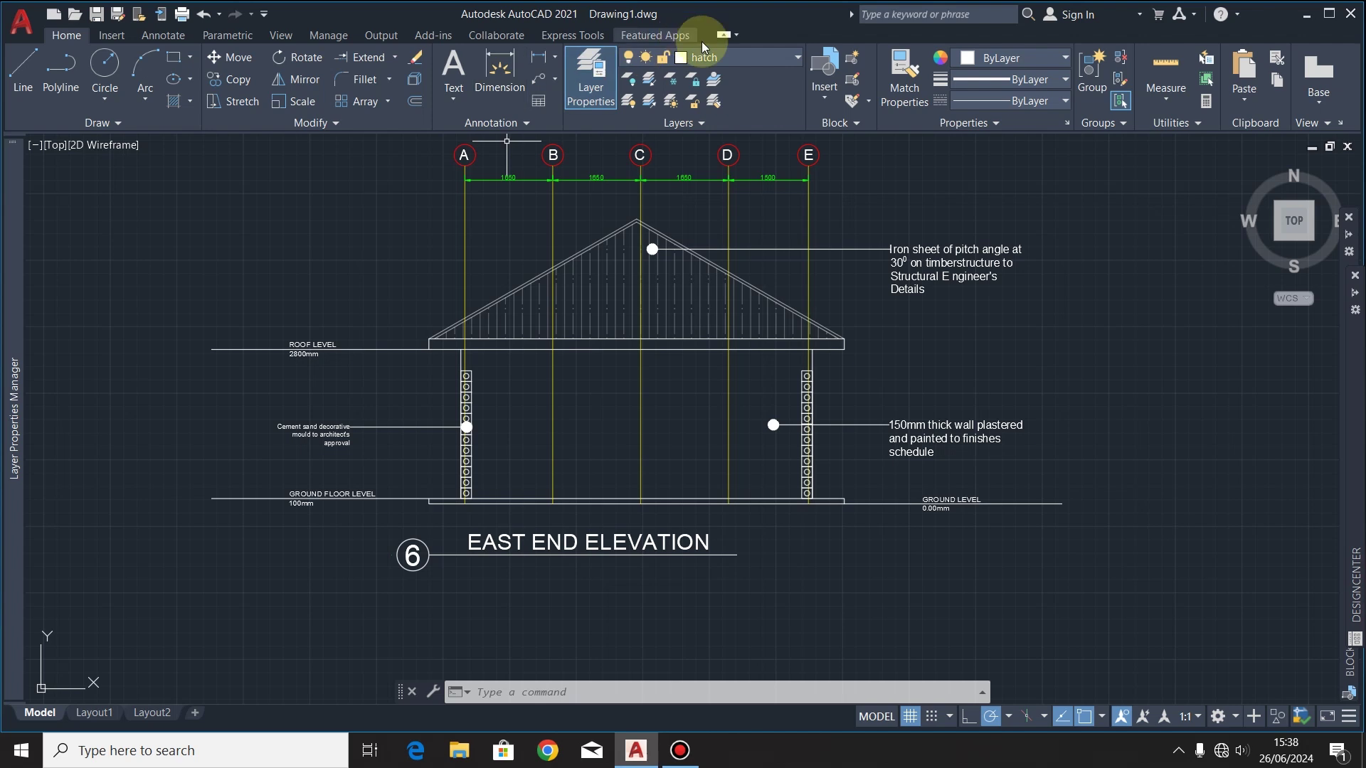
left_click(744, 56)
left_click(732, 139)
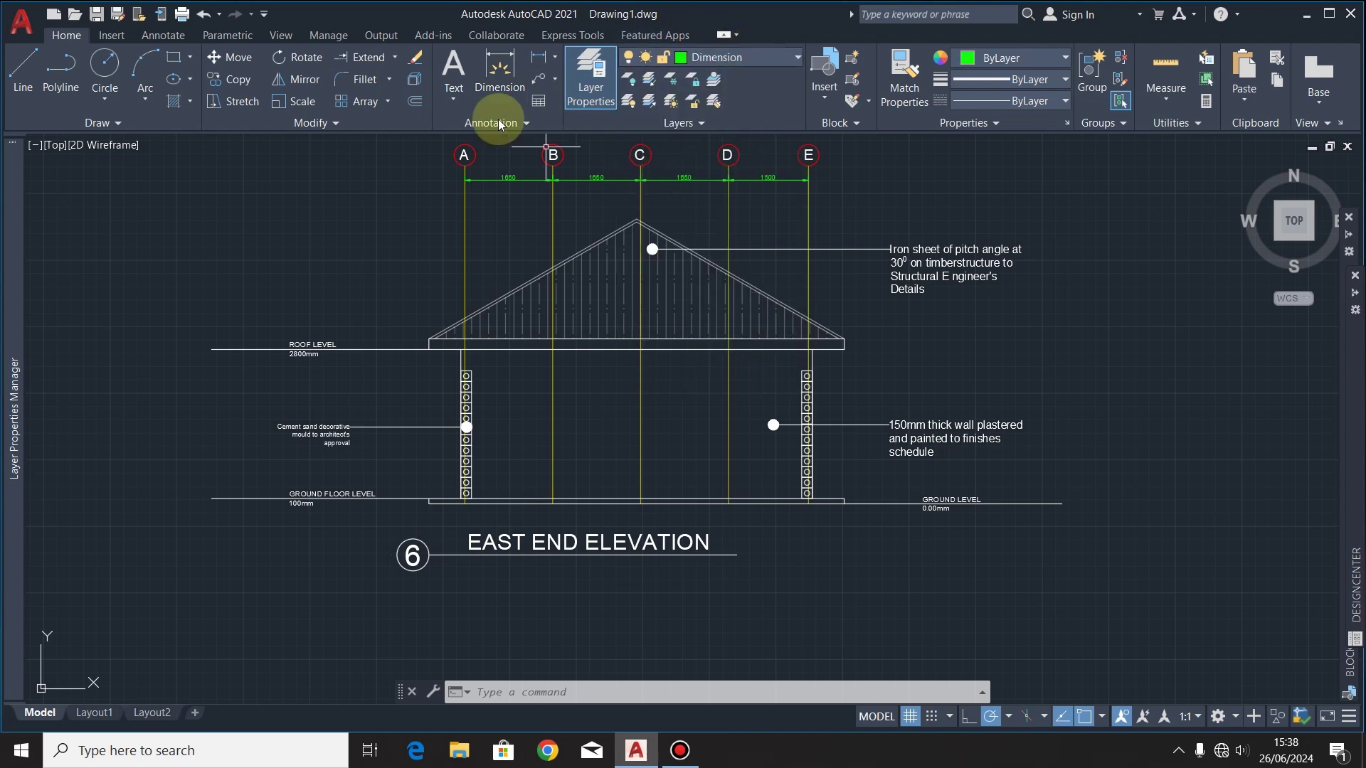
left_click(495, 71)
scroll(448, 413, "up", 2)
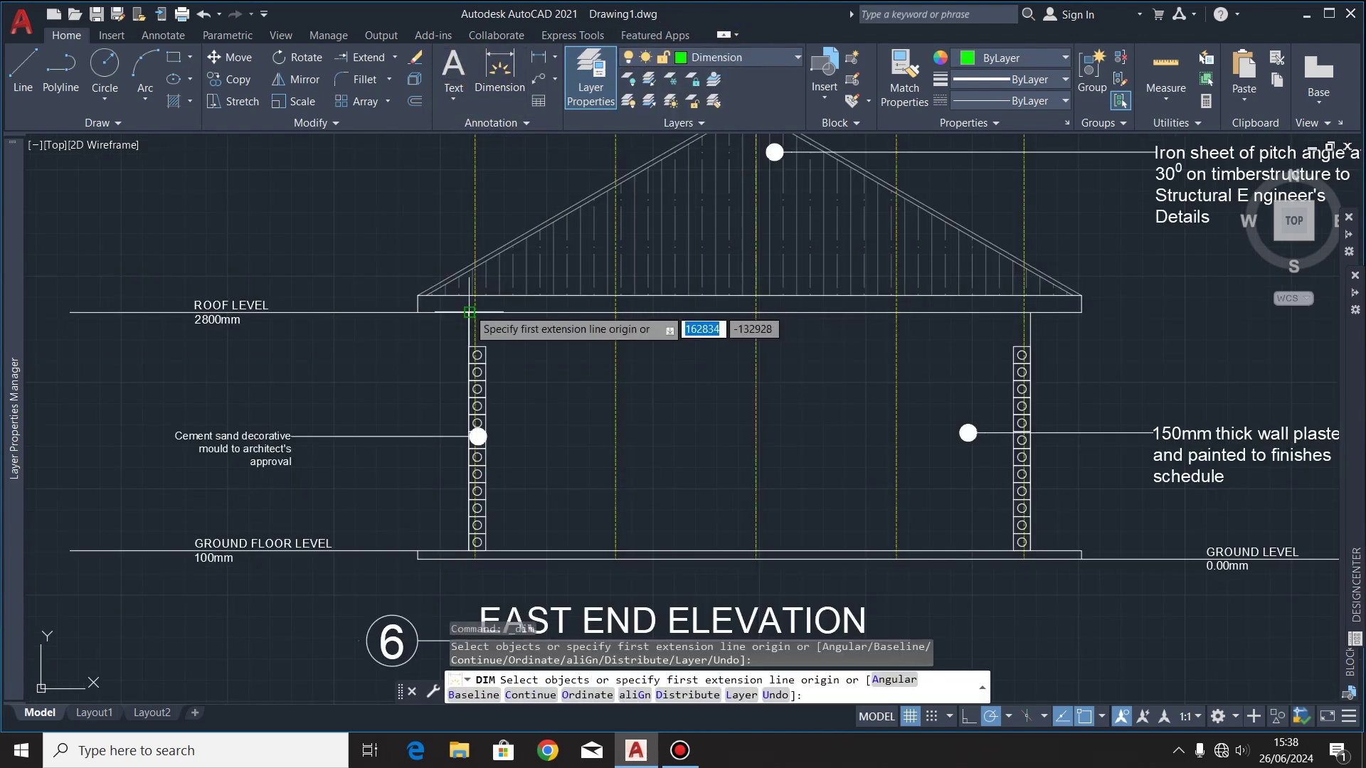
left_click(462, 351)
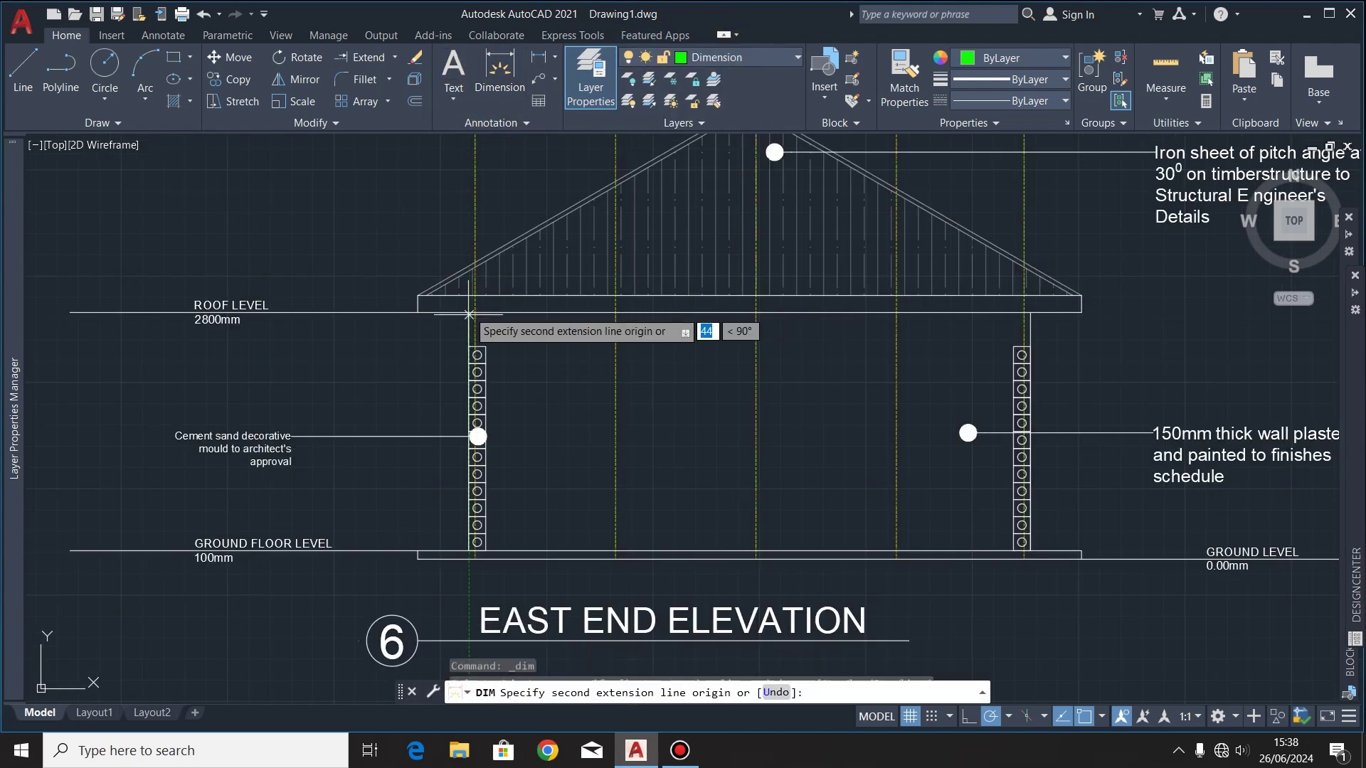
left_click(470, 553)
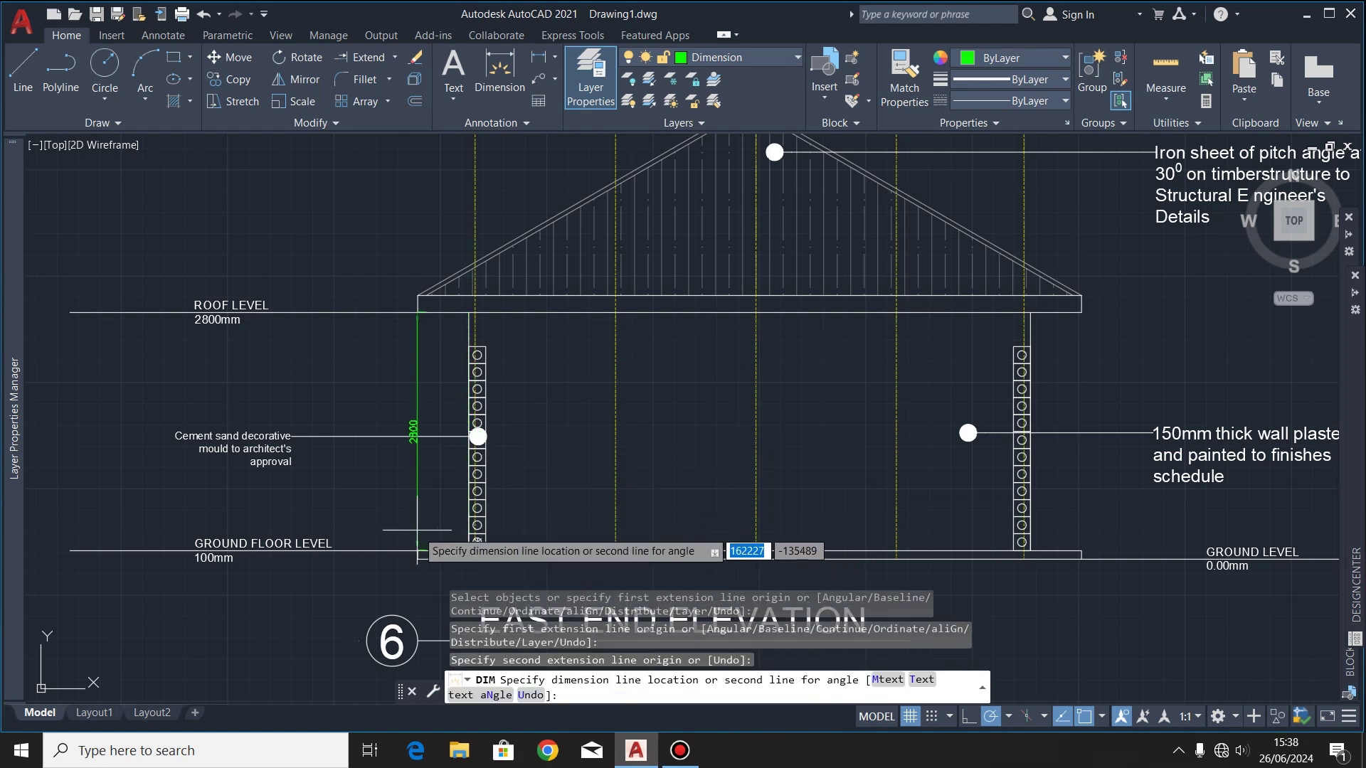
scroll(434, 461, "up", 2)
left_click(435, 462)
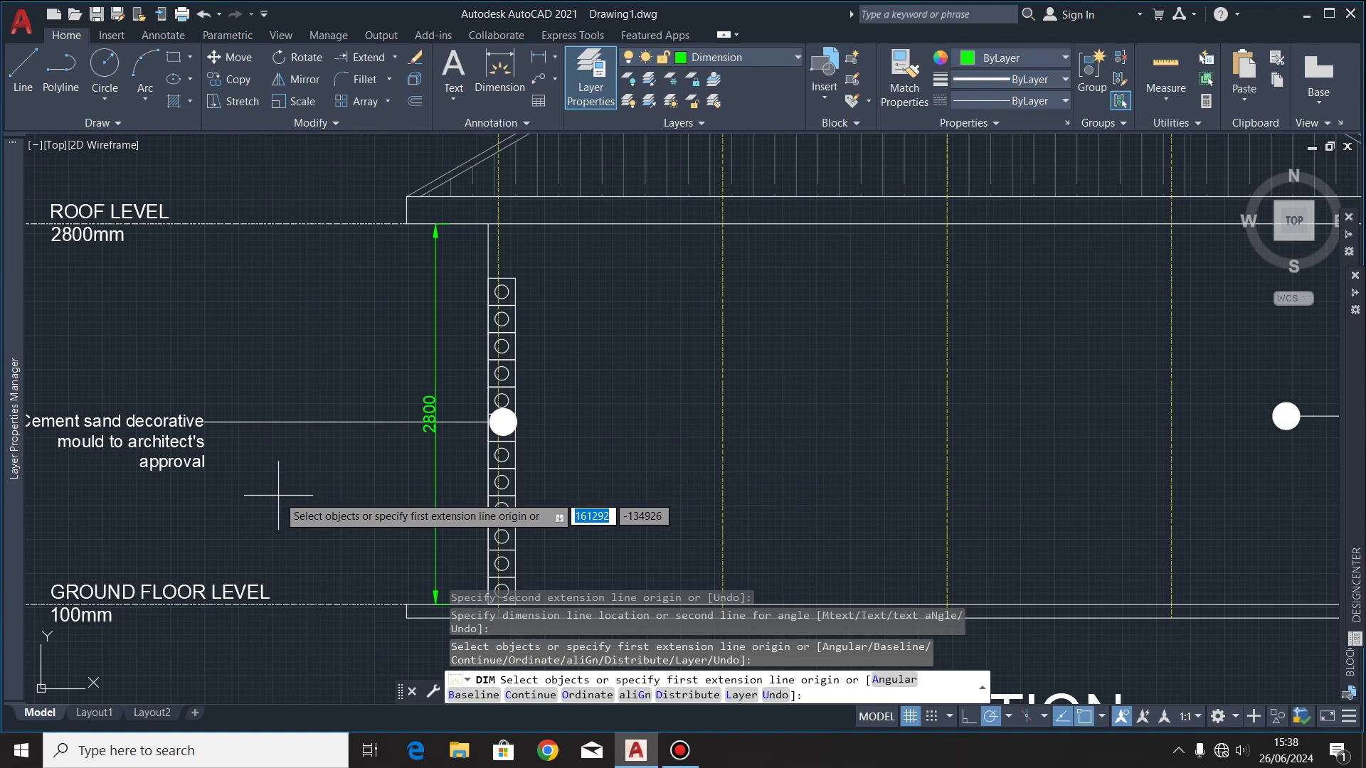
Step: Dimension the right decorative mould column's height from the plinth top, placed just outside the column
scroll(276, 484, "down", 4)
scroll(544, 516, "up", 8)
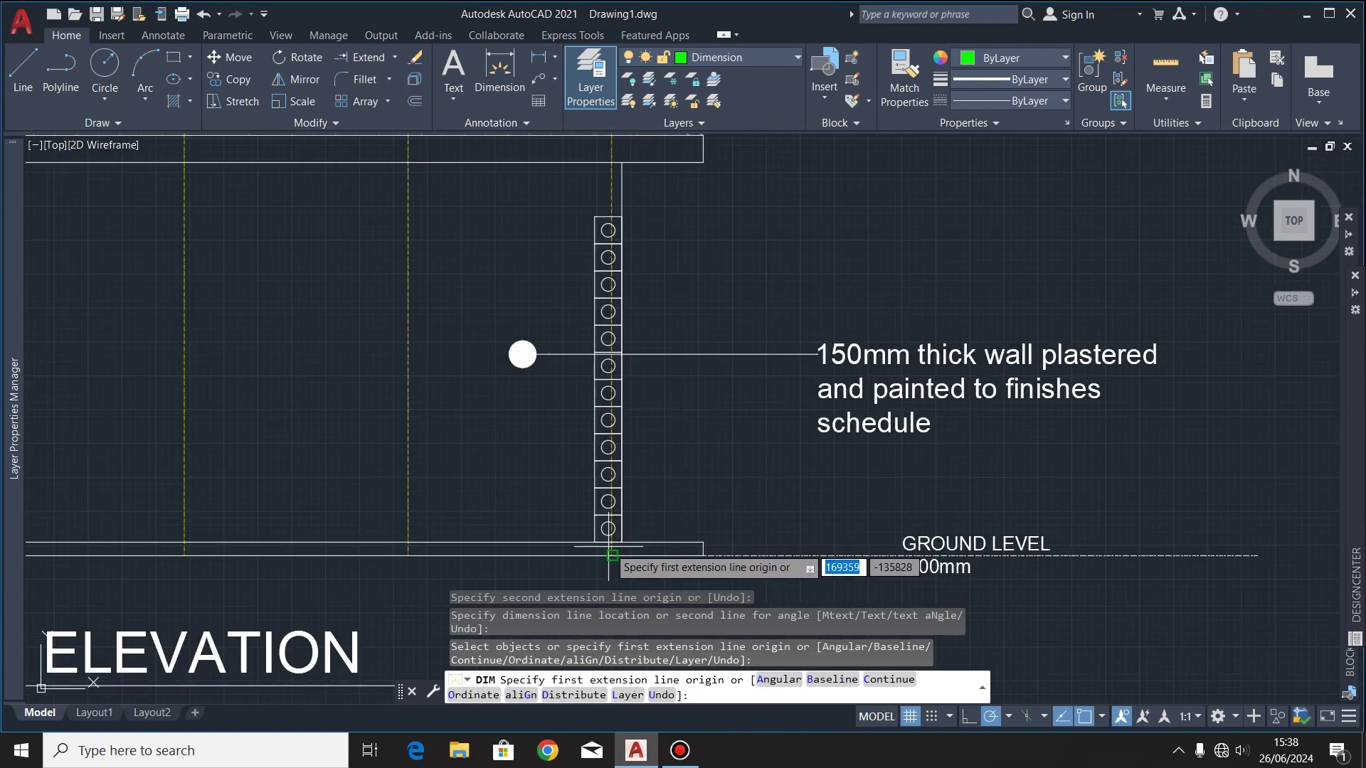
left_click(628, 540)
scroll(633, 538, "down", 4)
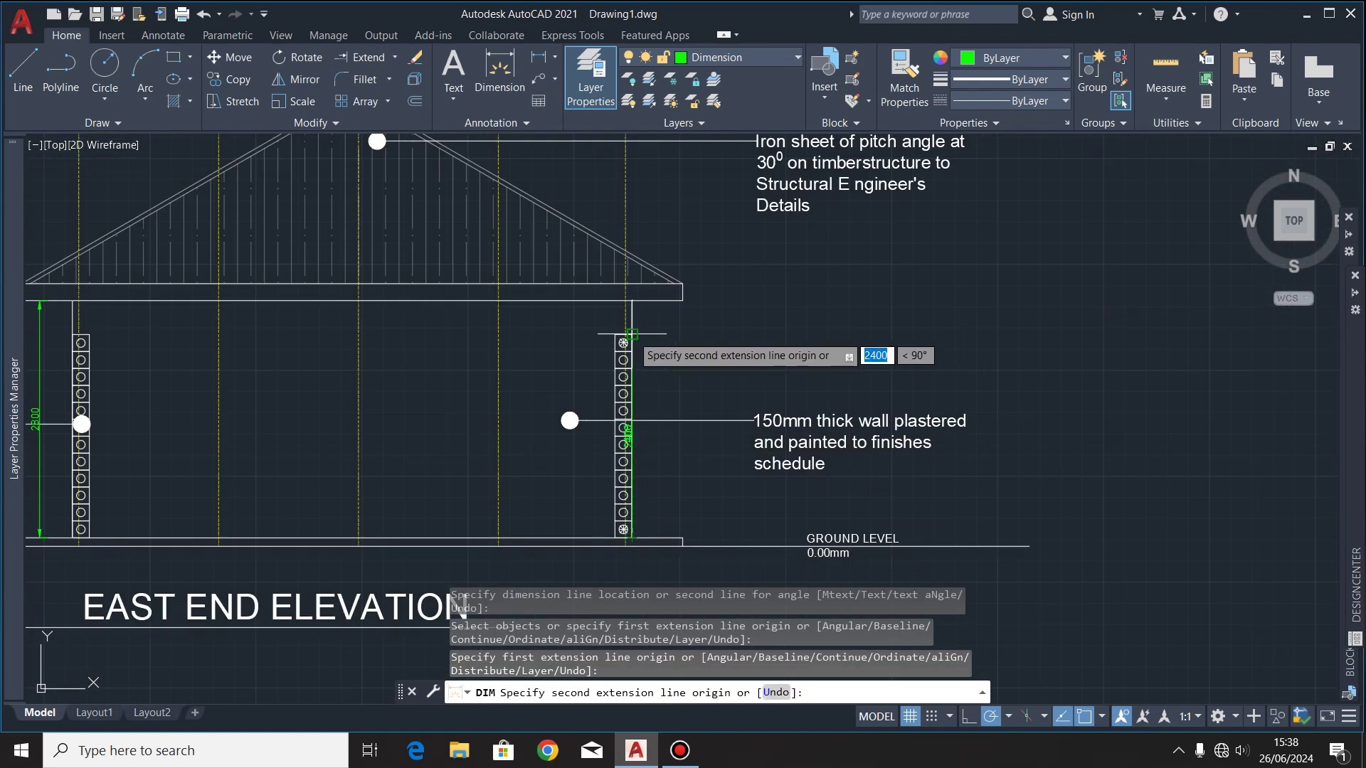
left_click(626, 335)
left_click(668, 429)
scroll(711, 341, "down", 4)
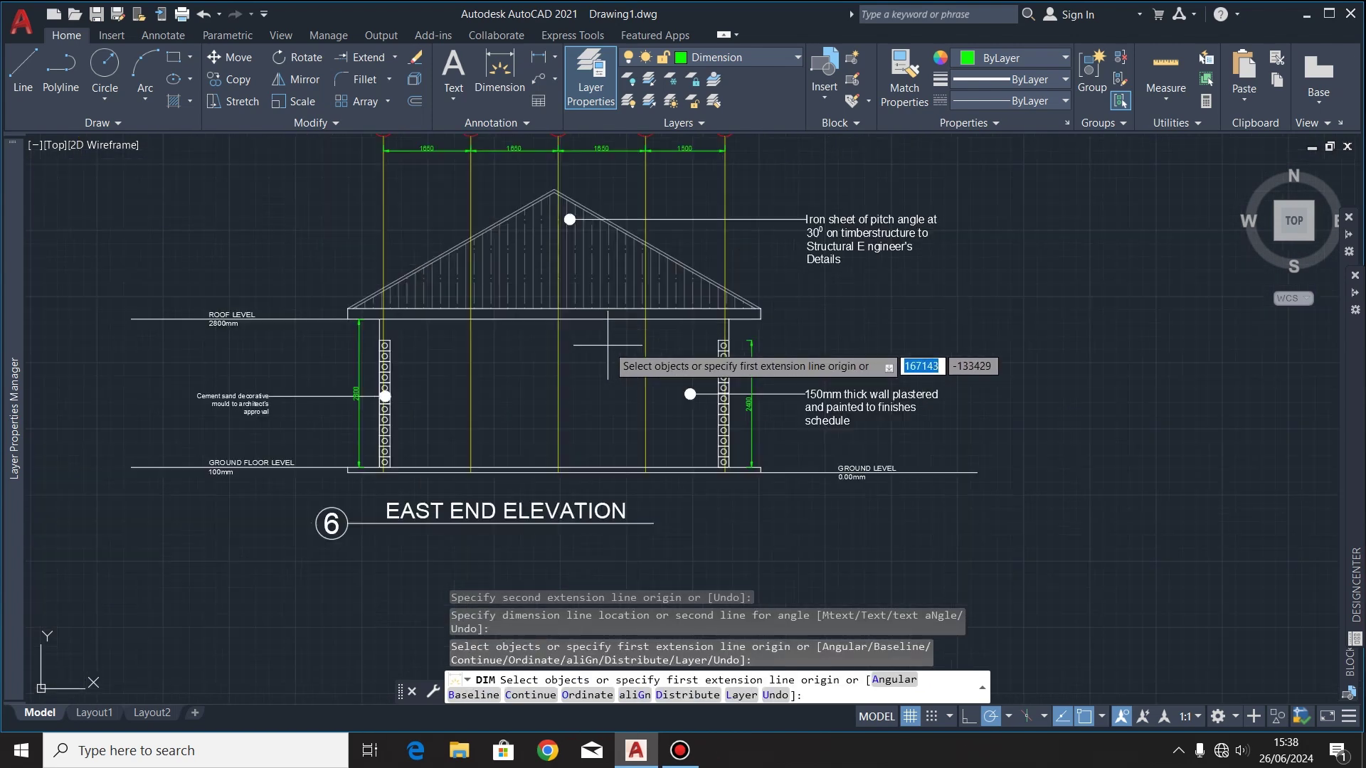
Step: Dimension the roof's height from the ridge apex to the fascia underside, placed outside the roof's left end
scroll(679, 221, "up", 6)
left_click(686, 224)
scroll(685, 224, "down", 4)
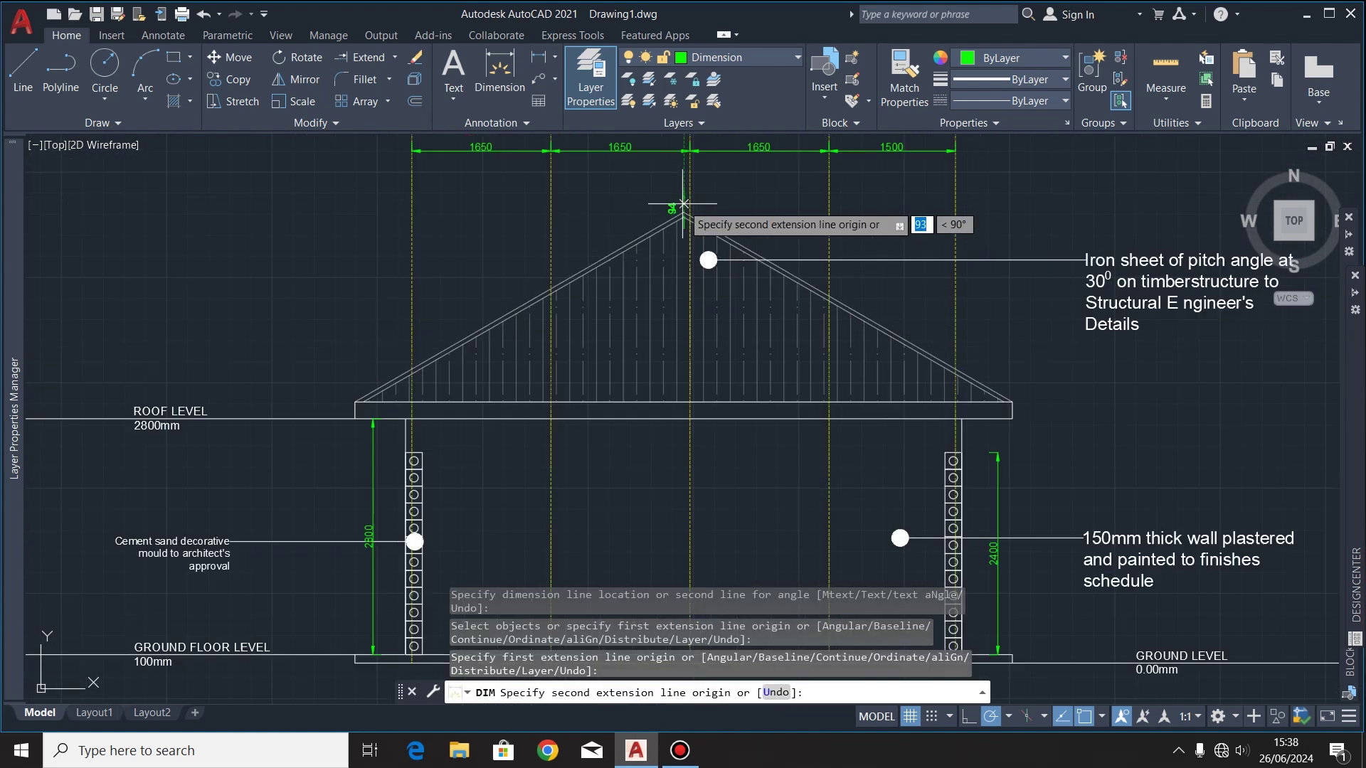
scroll(701, 402, "up", 5)
left_click(679, 435)
scroll(677, 431, "down", 4)
scroll(599, 457, "up", 4)
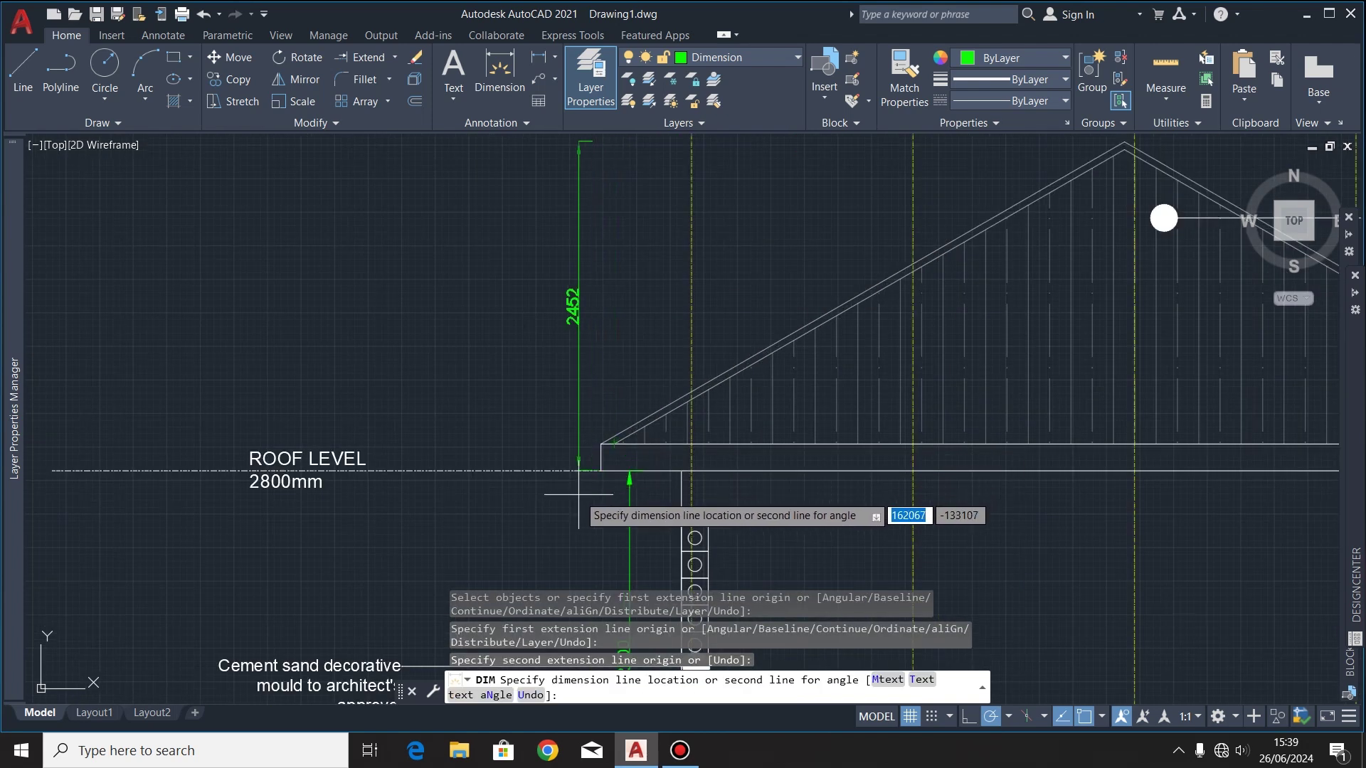
left_click(580, 463)
key("Return")
scroll(562, 444, "down", 4)
left_click(630, 632)
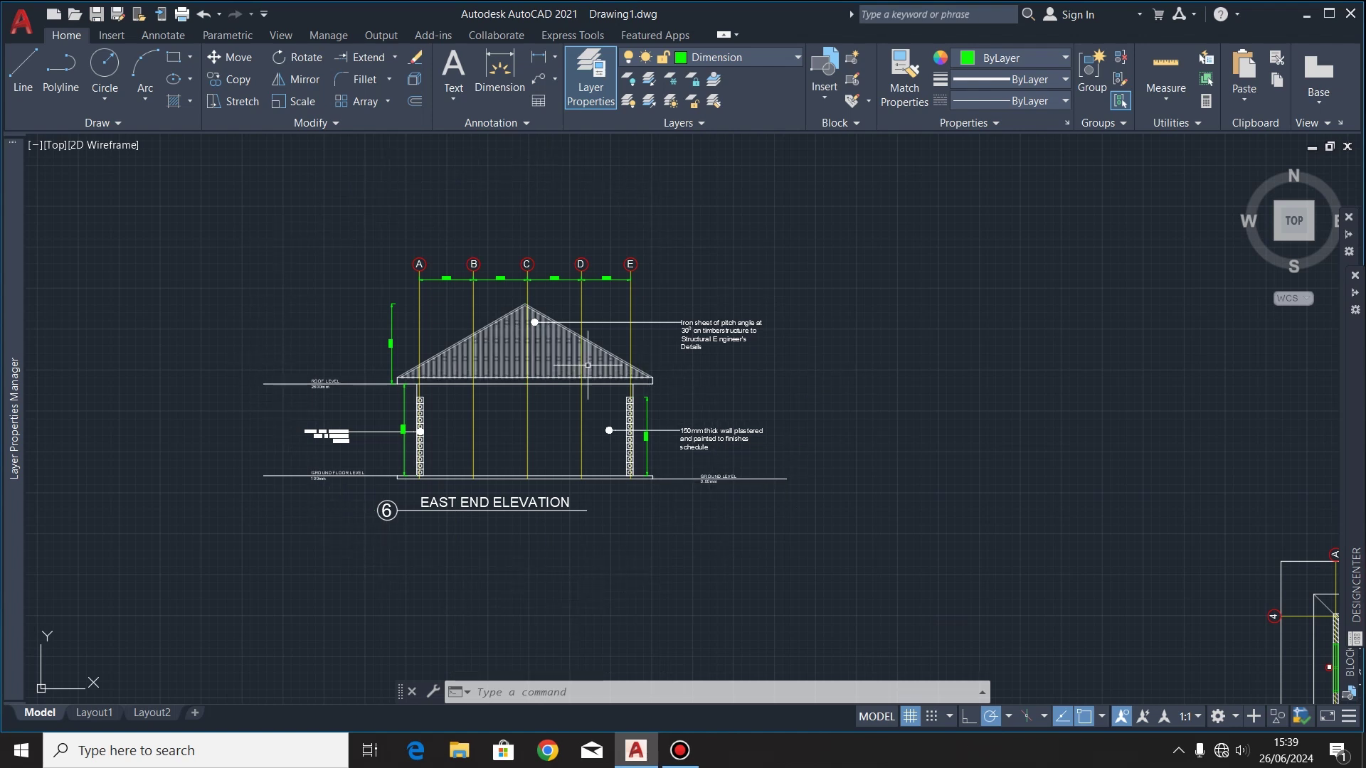
Step: Select the entire reference floor plan beside the east end elevation, including its grid bubbles, roof outline and elevation markers
scroll(475, 388, "up", 2)
scroll(425, 439, "down", 2)
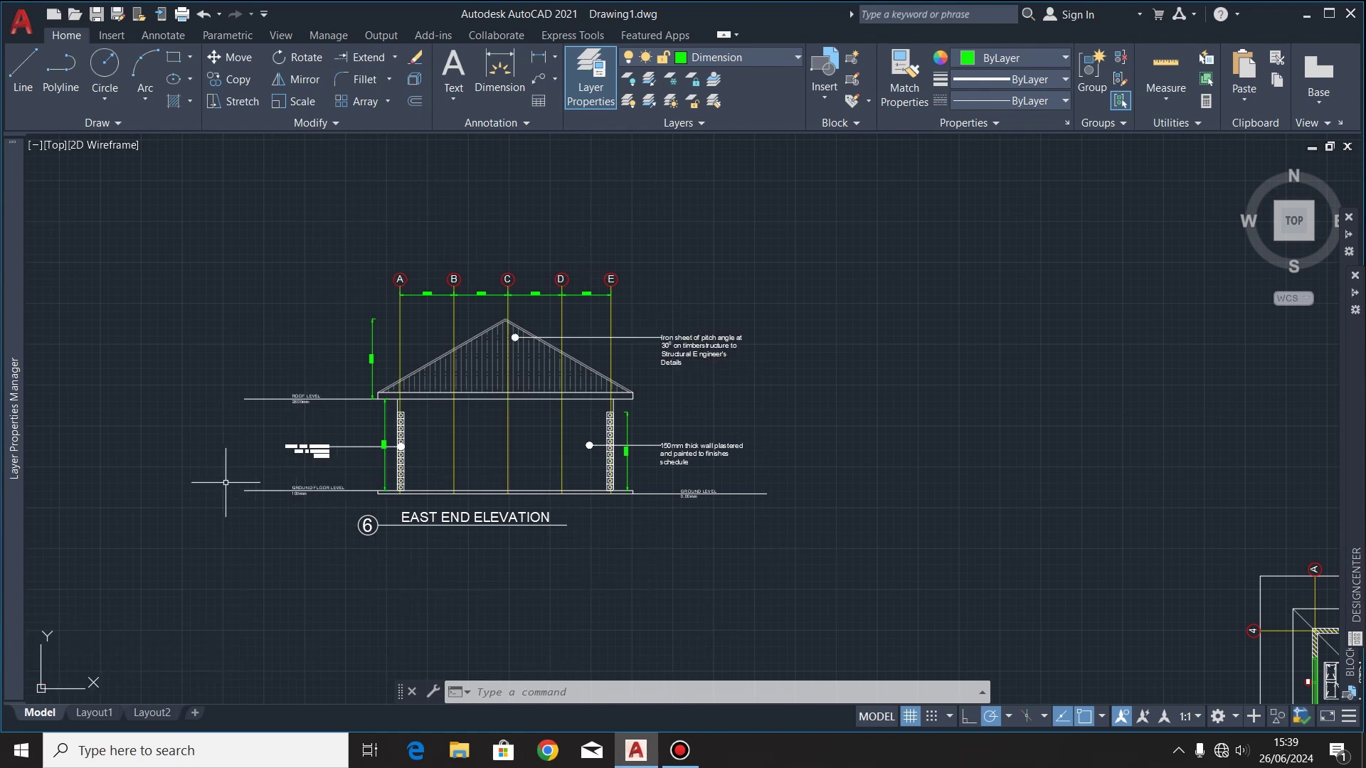
scroll(219, 501, "down", 2)
scroll(568, 332, "down", 4)
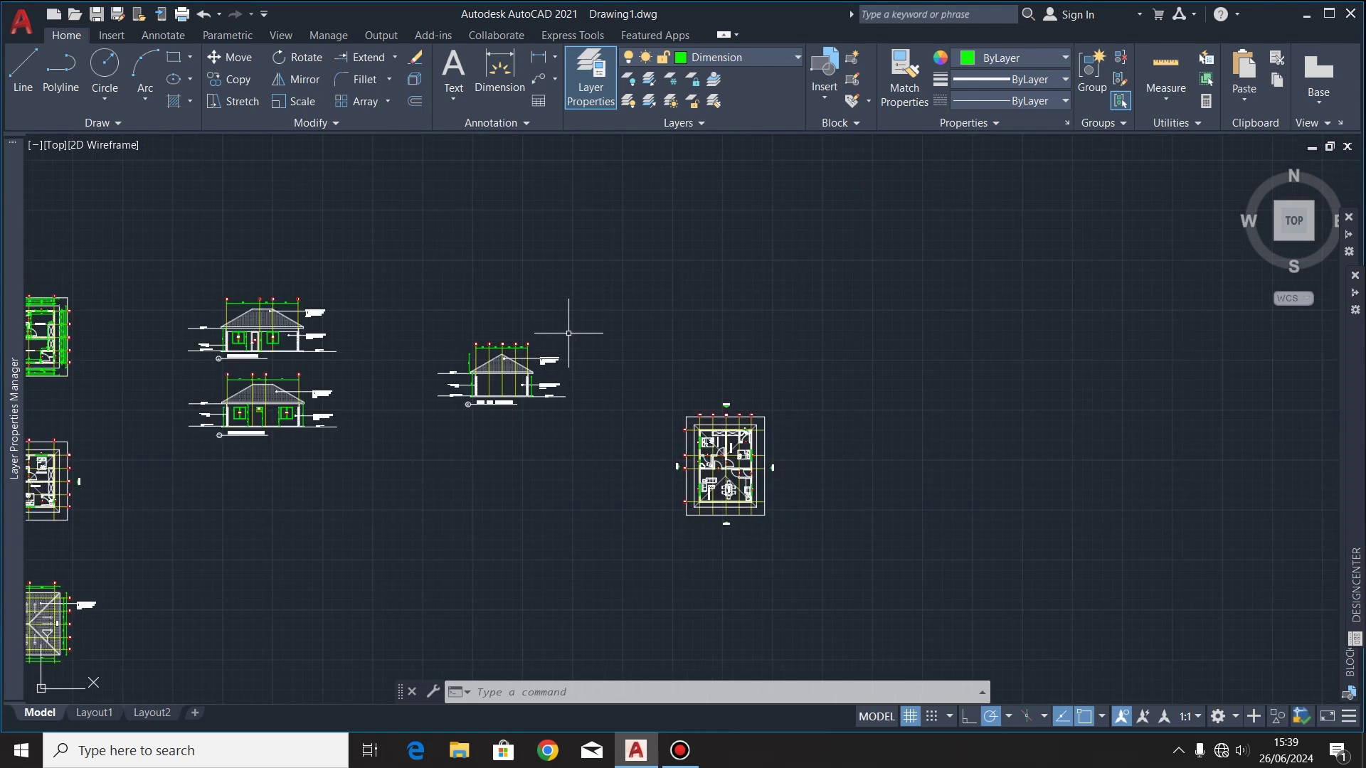
scroll(725, 509, "up", 4)
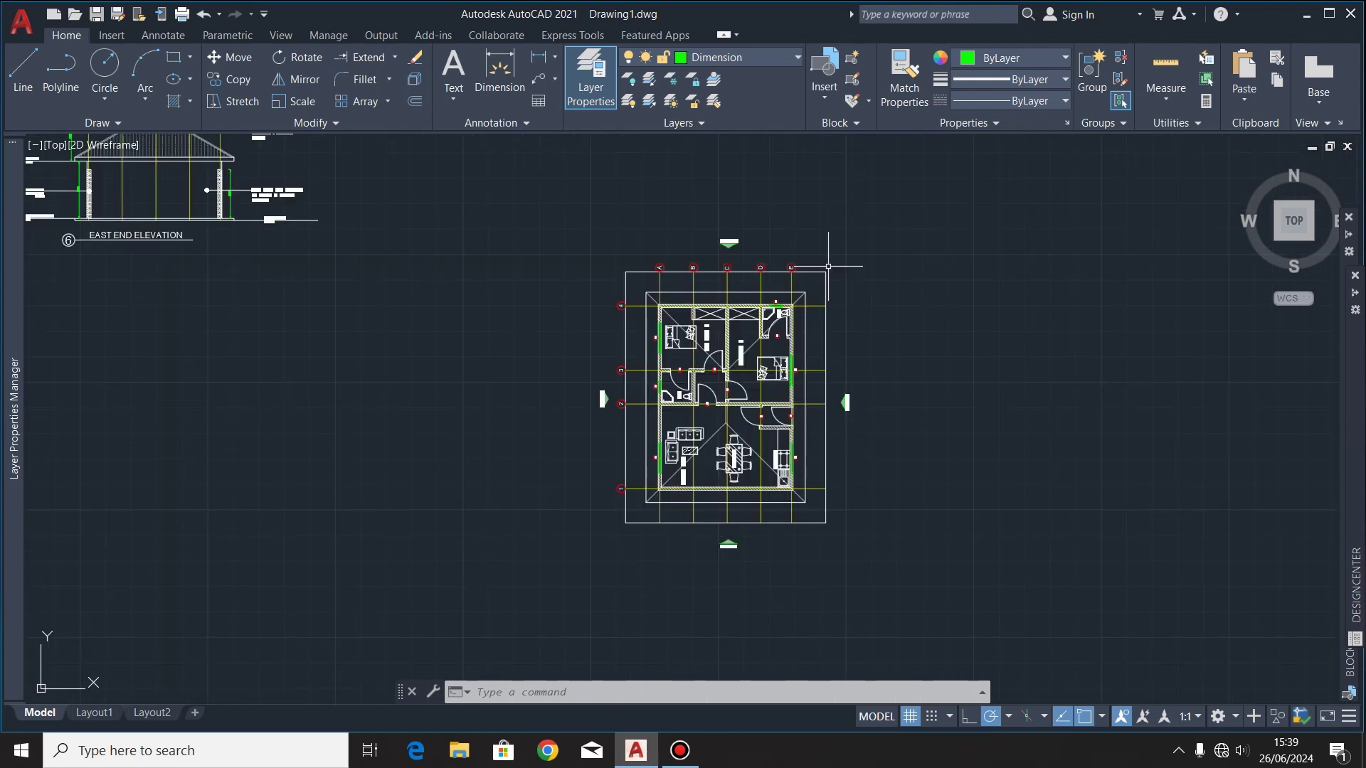
left_click(912, 179)
left_click(483, 638)
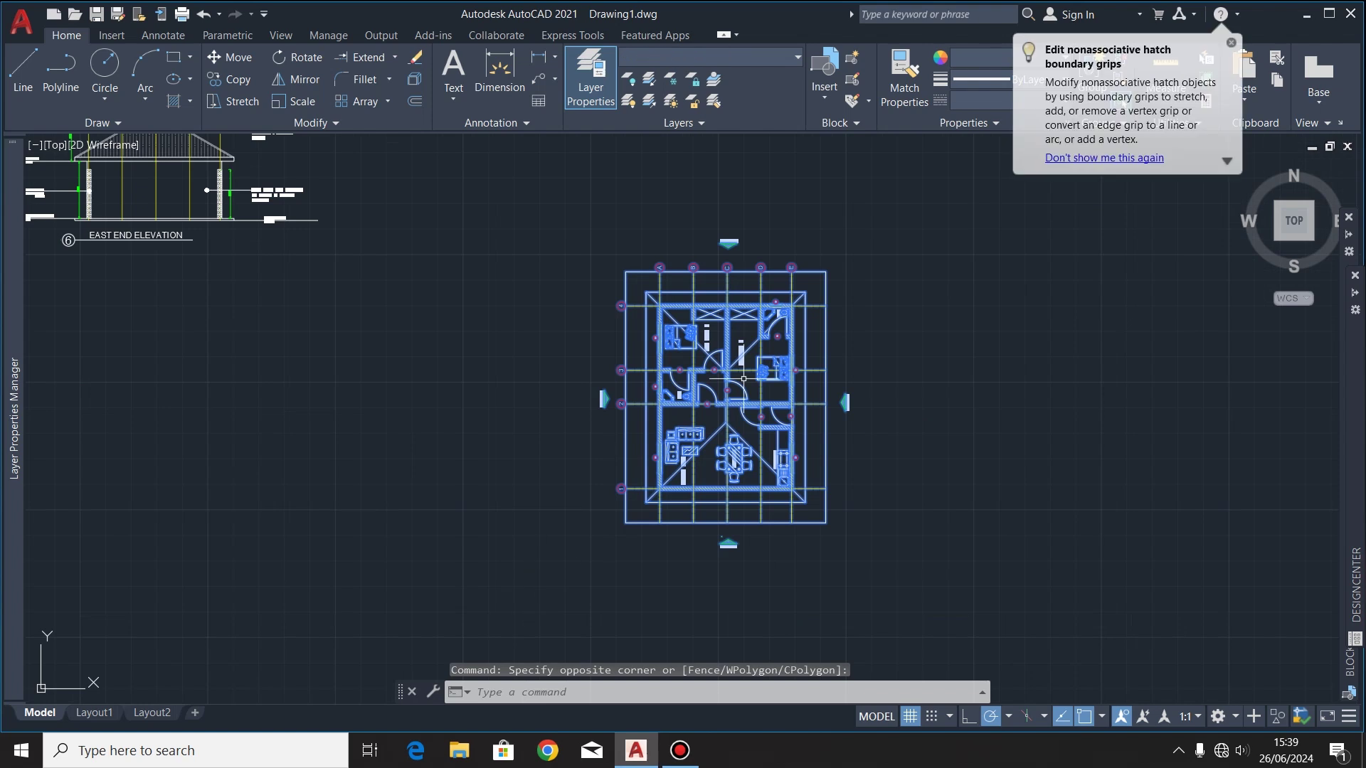
Step: Rotate the whole selected floor plan 180° about a base point near the plan's centre
left_click(305, 56)
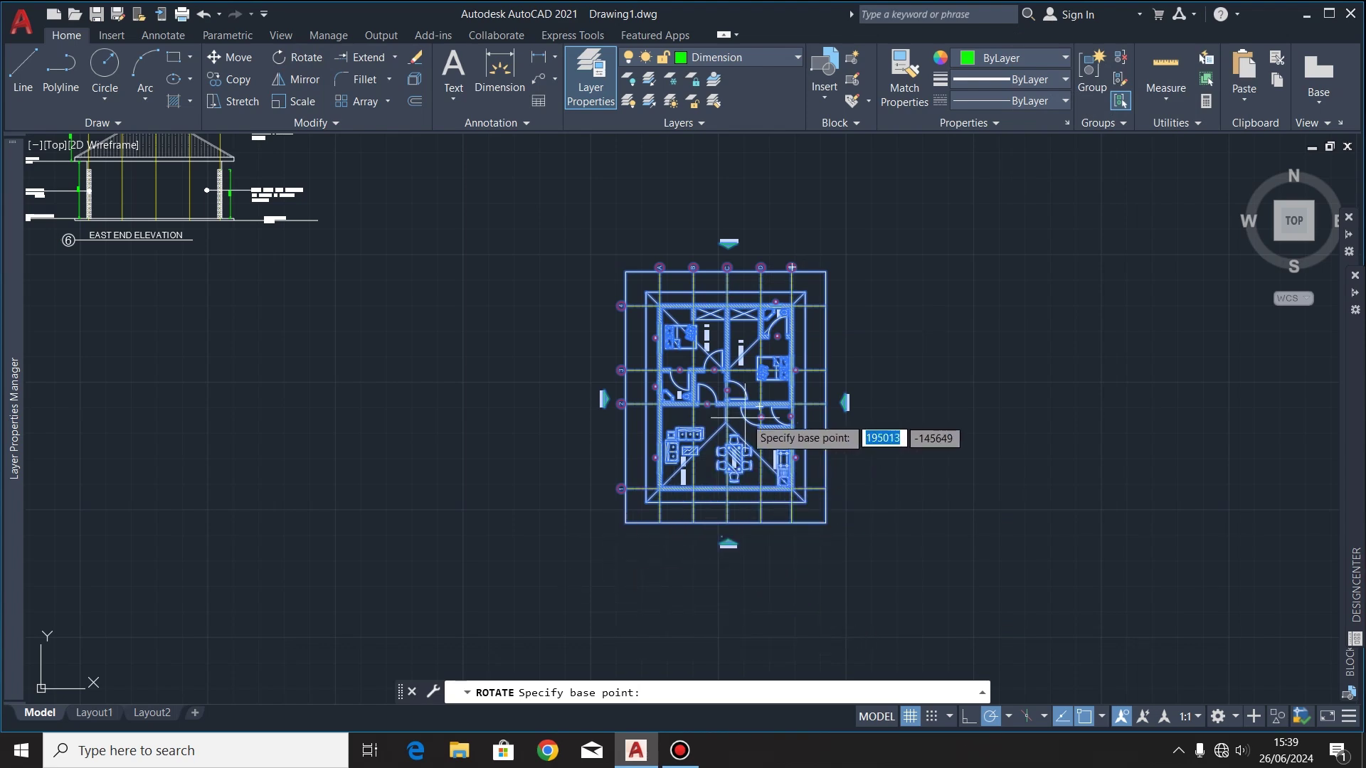
left_click(727, 395)
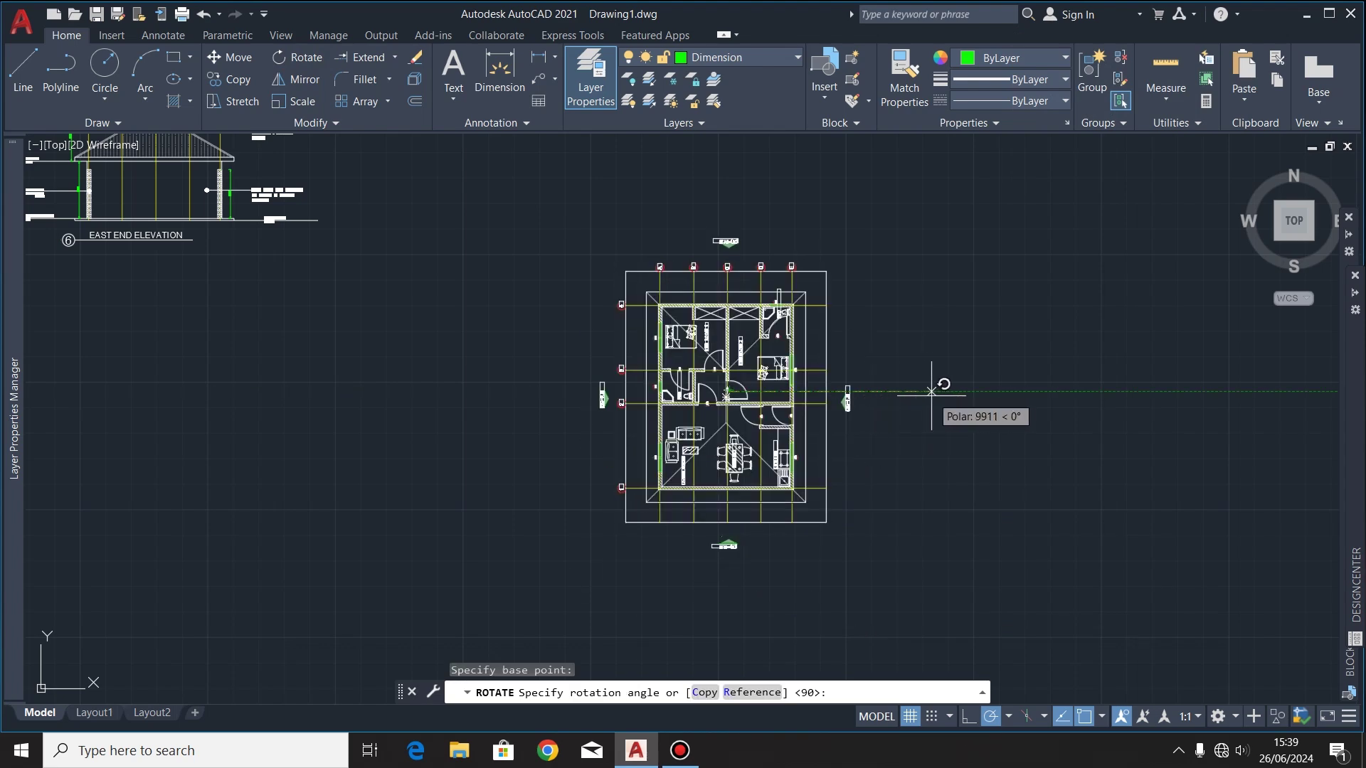
left_click(472, 391)
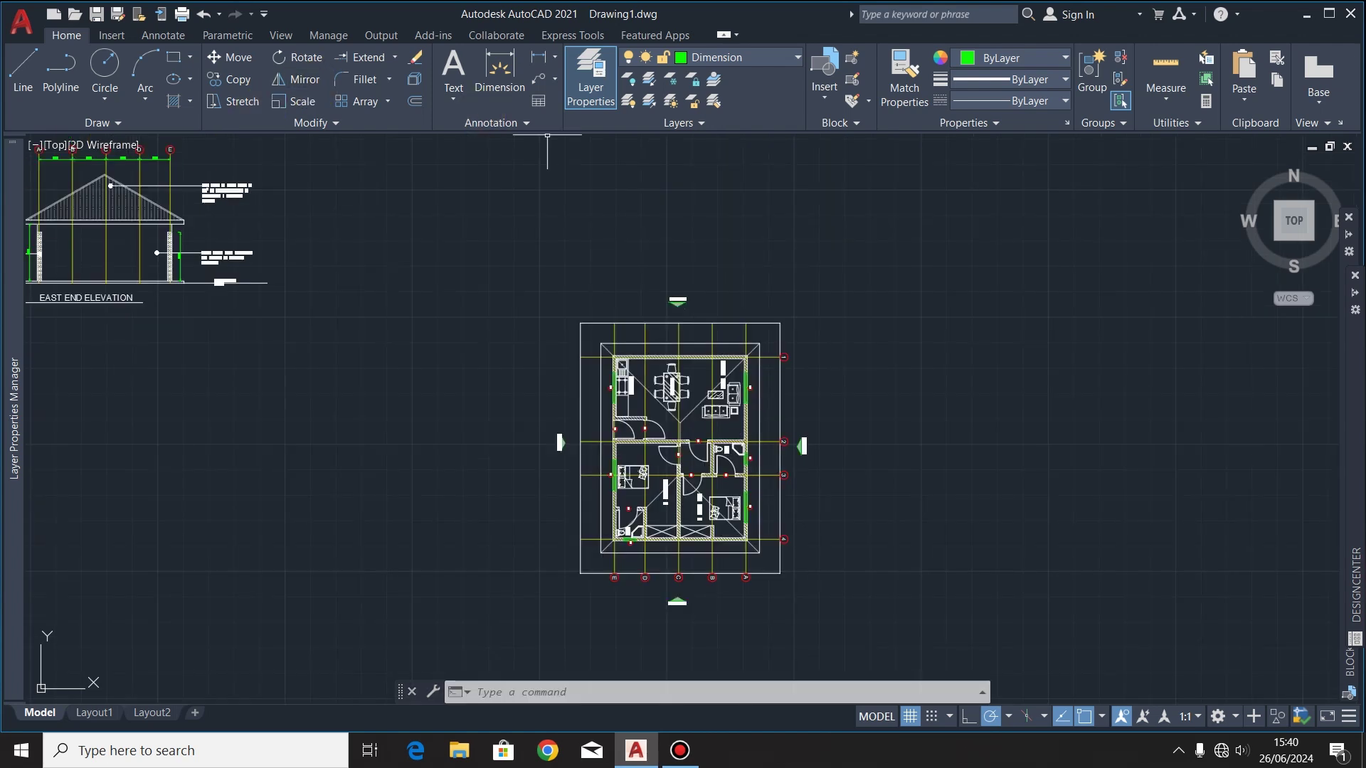
Step: Make walls the current layer and offset the horizontal line above the plan by 100 upward
left_click(727, 61)
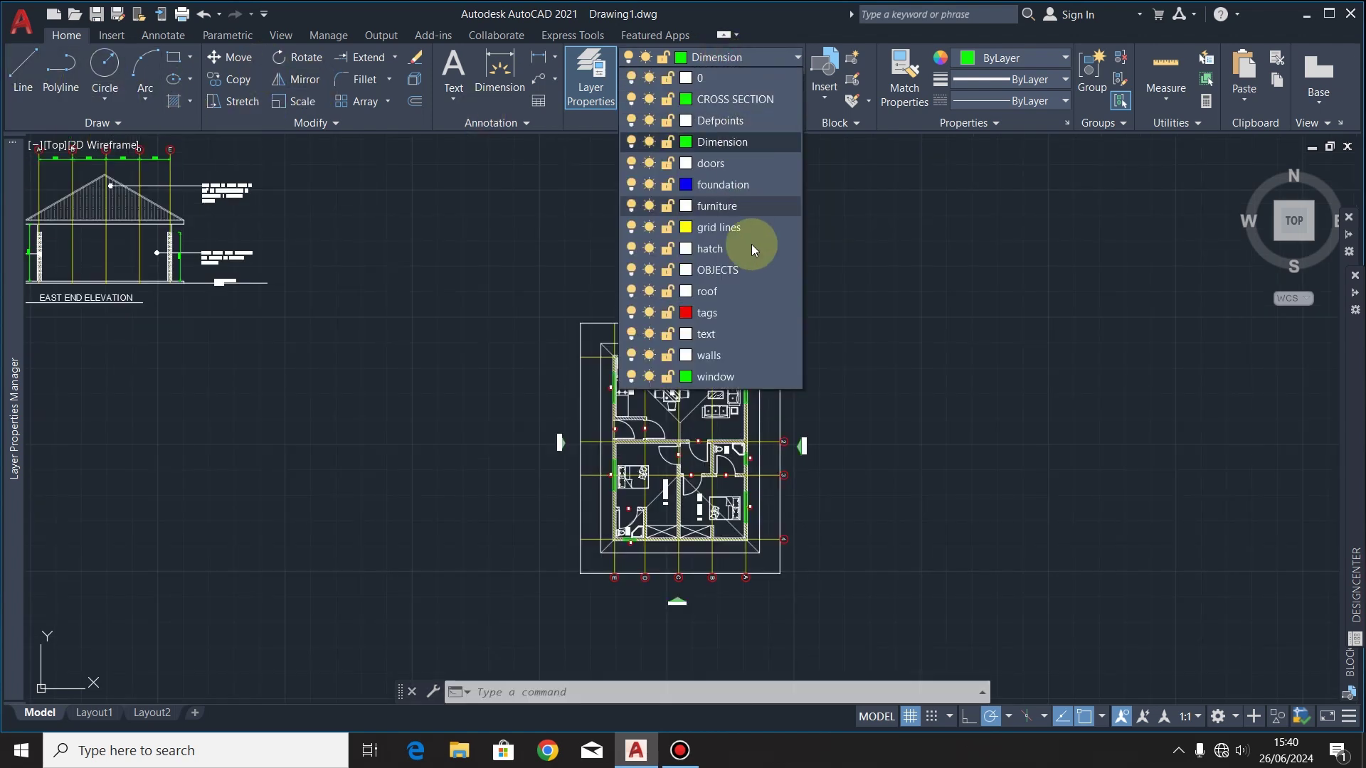
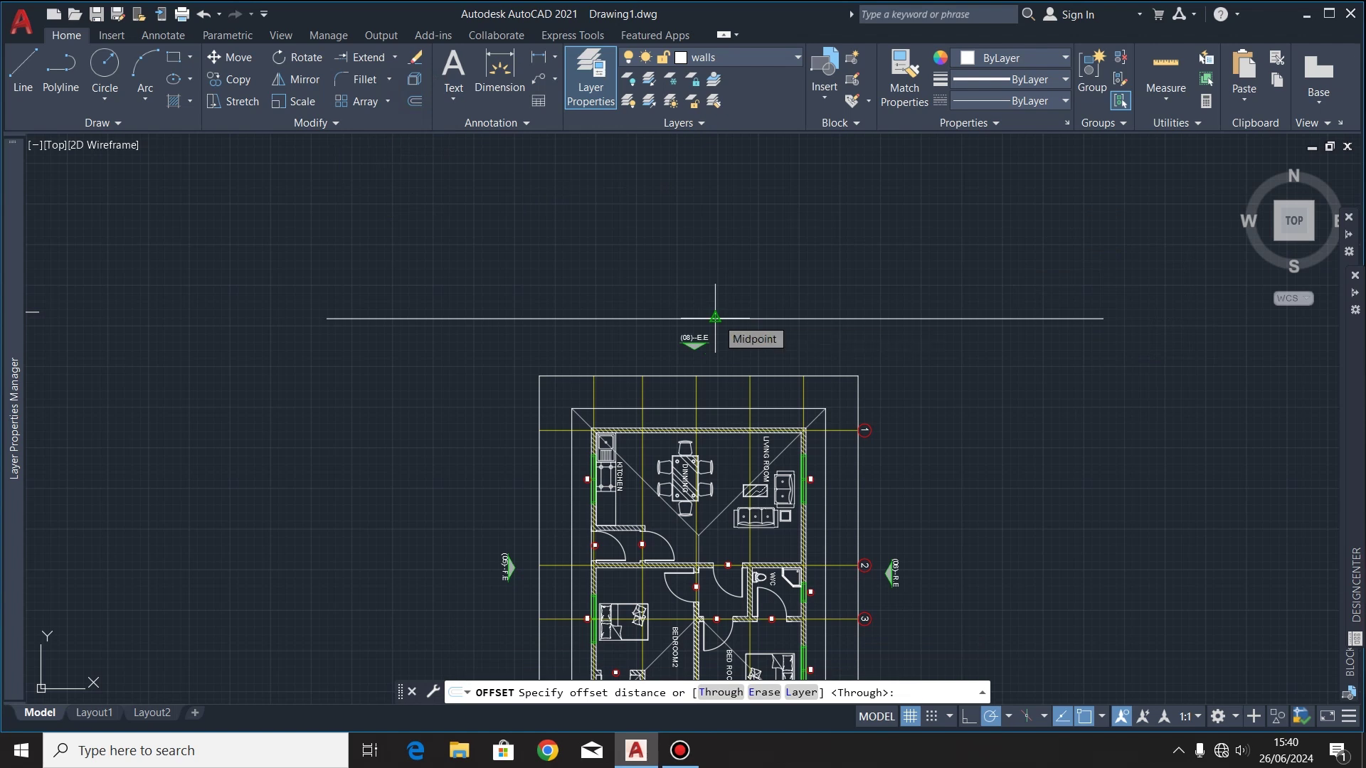
left_click(715, 318)
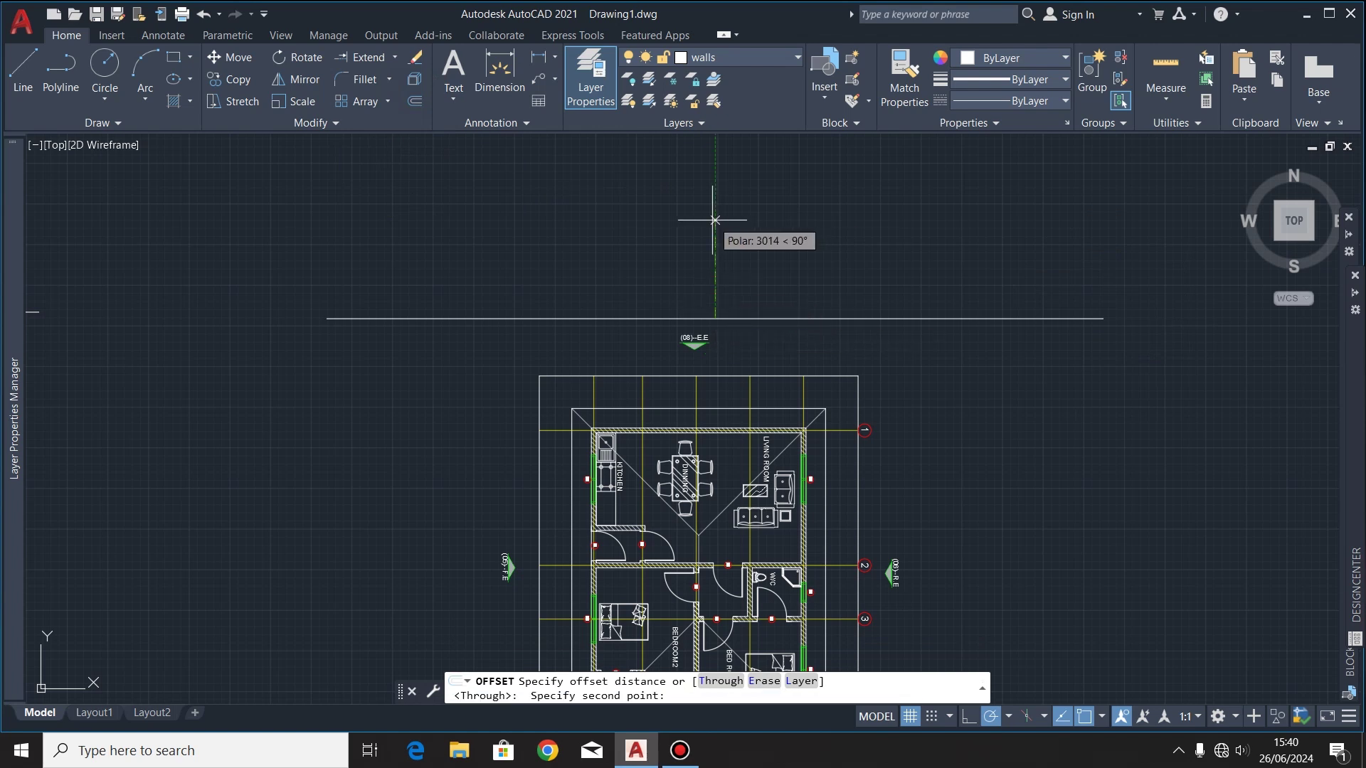
type("1")
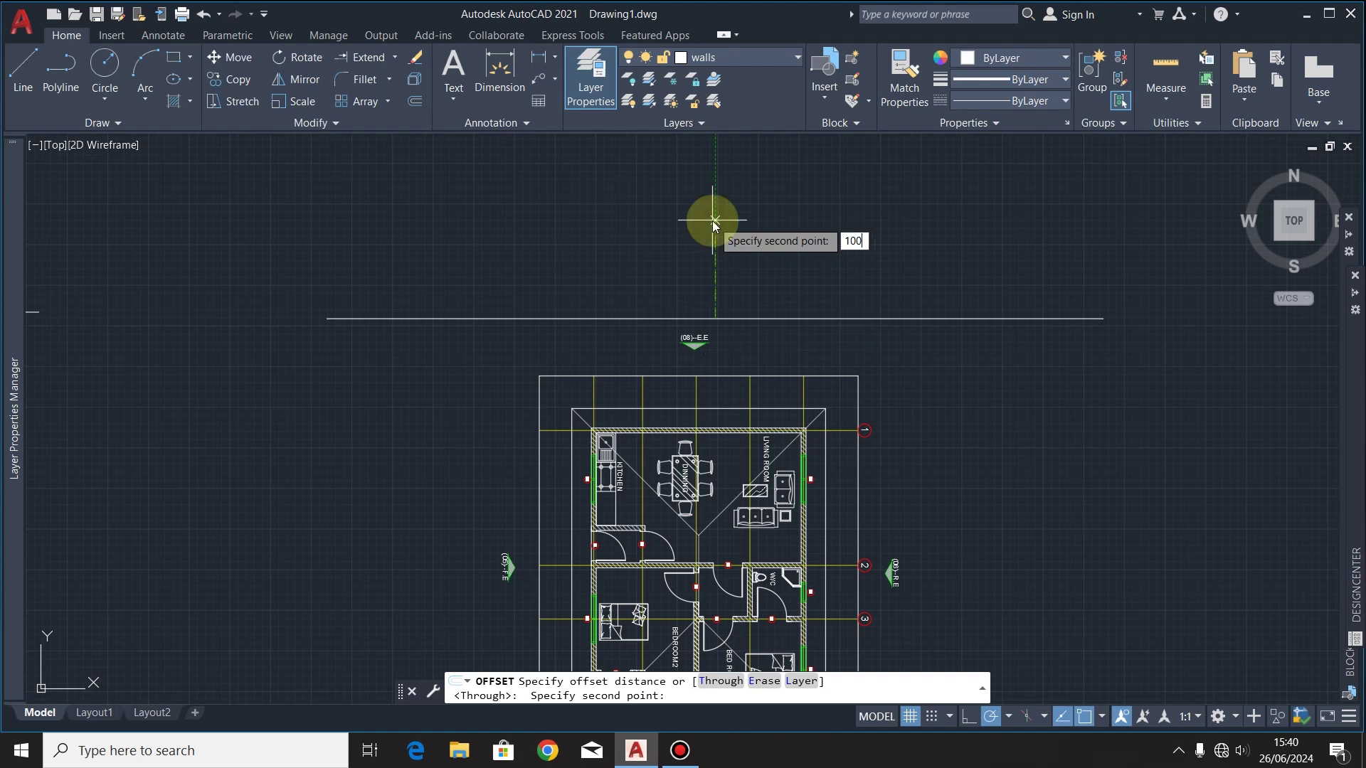
type("00")
key("Return")
left_click(711, 318)
left_click(712, 301)
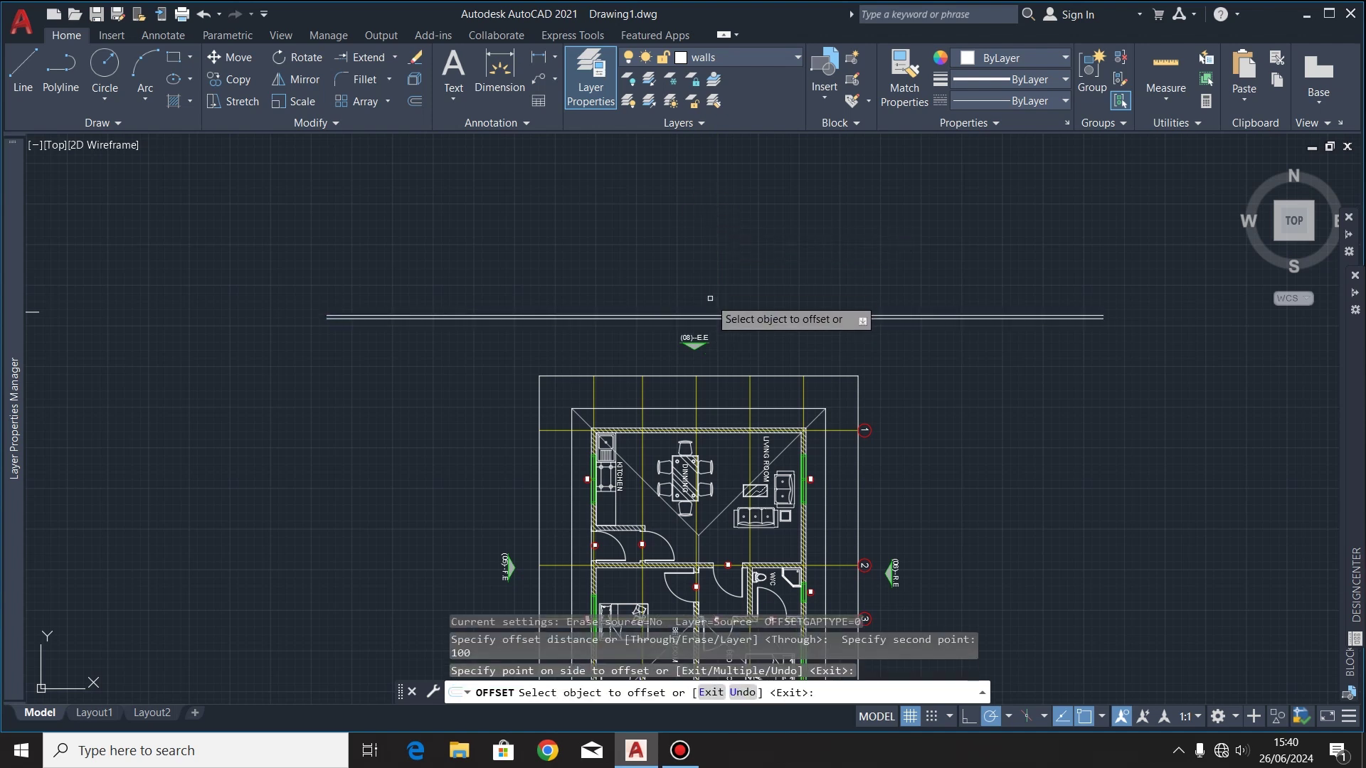
Step: Offset the upper of the two horizontal lines 3000 upward and offset that new line 200 downward
scroll(710, 317, "up", 5)
left_click(710, 342)
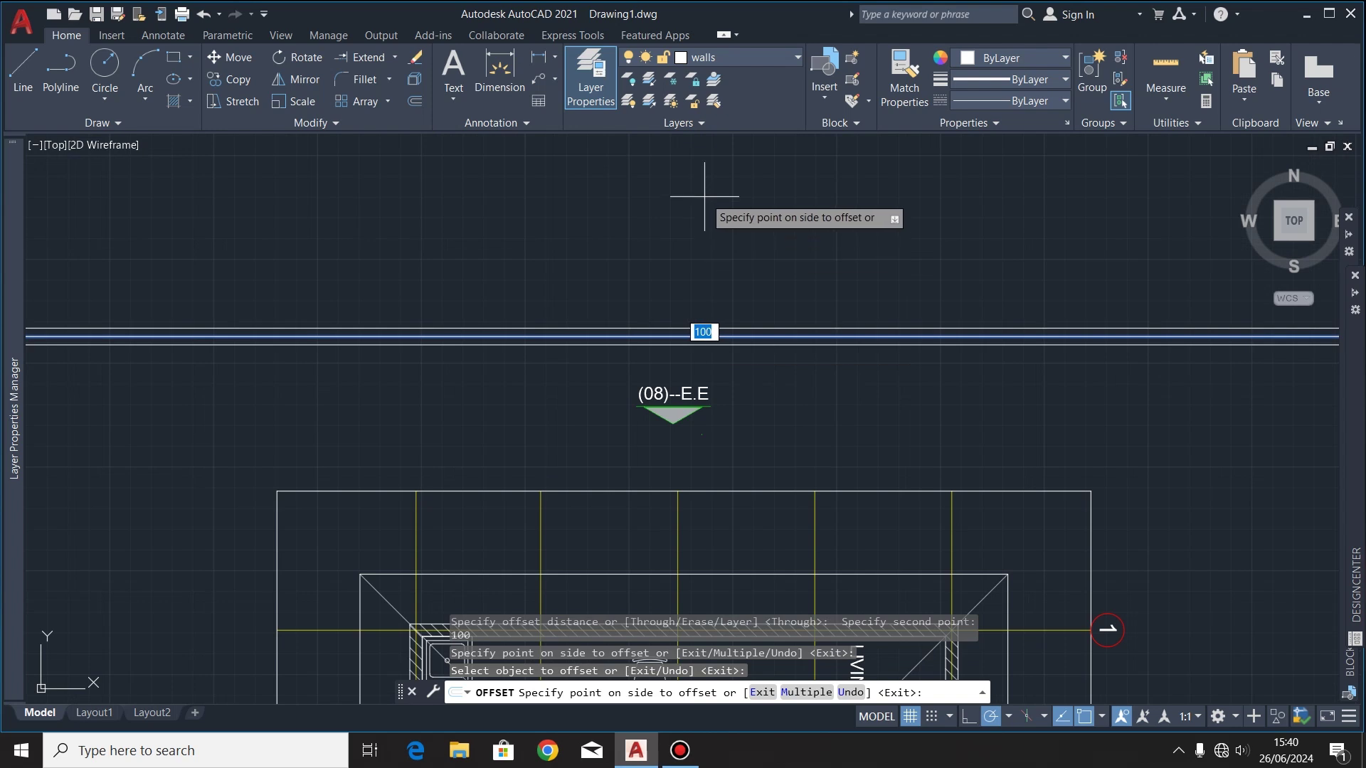
type("3000")
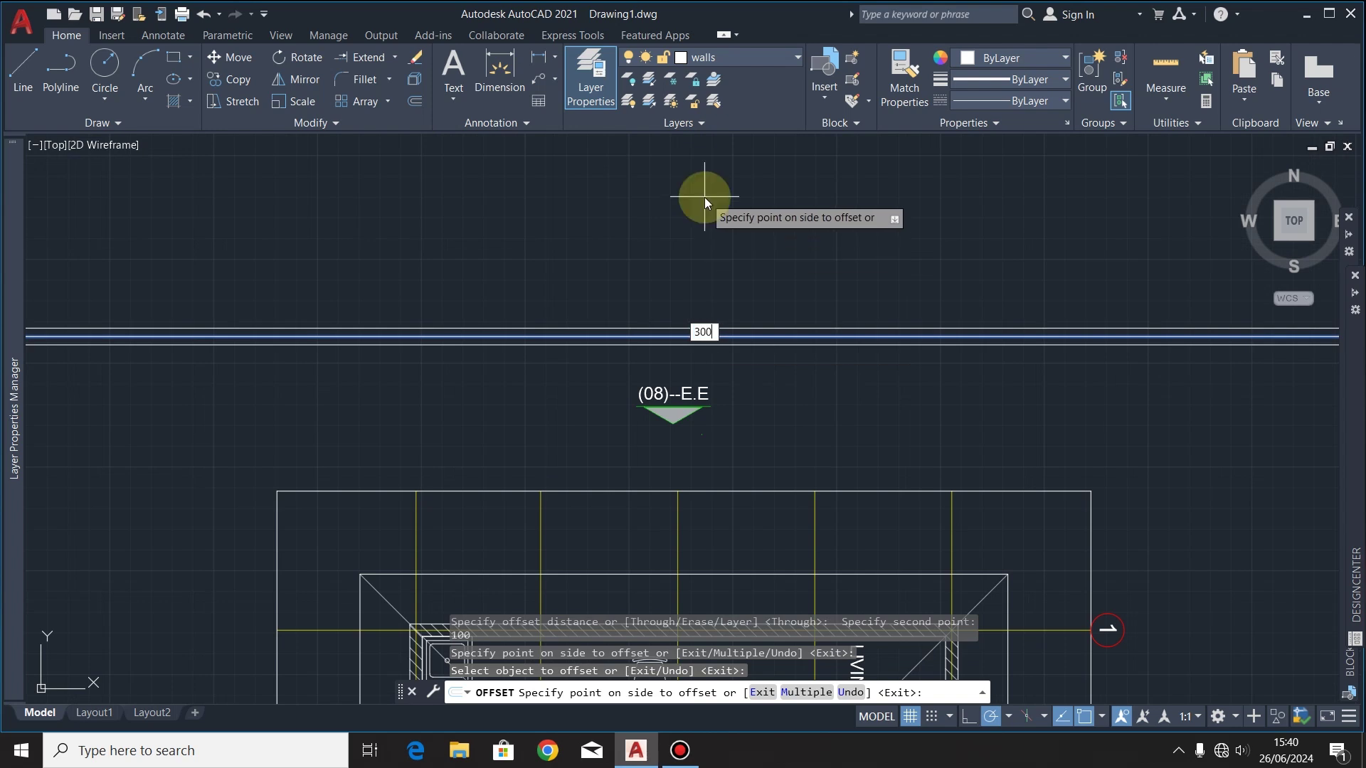
key("Return")
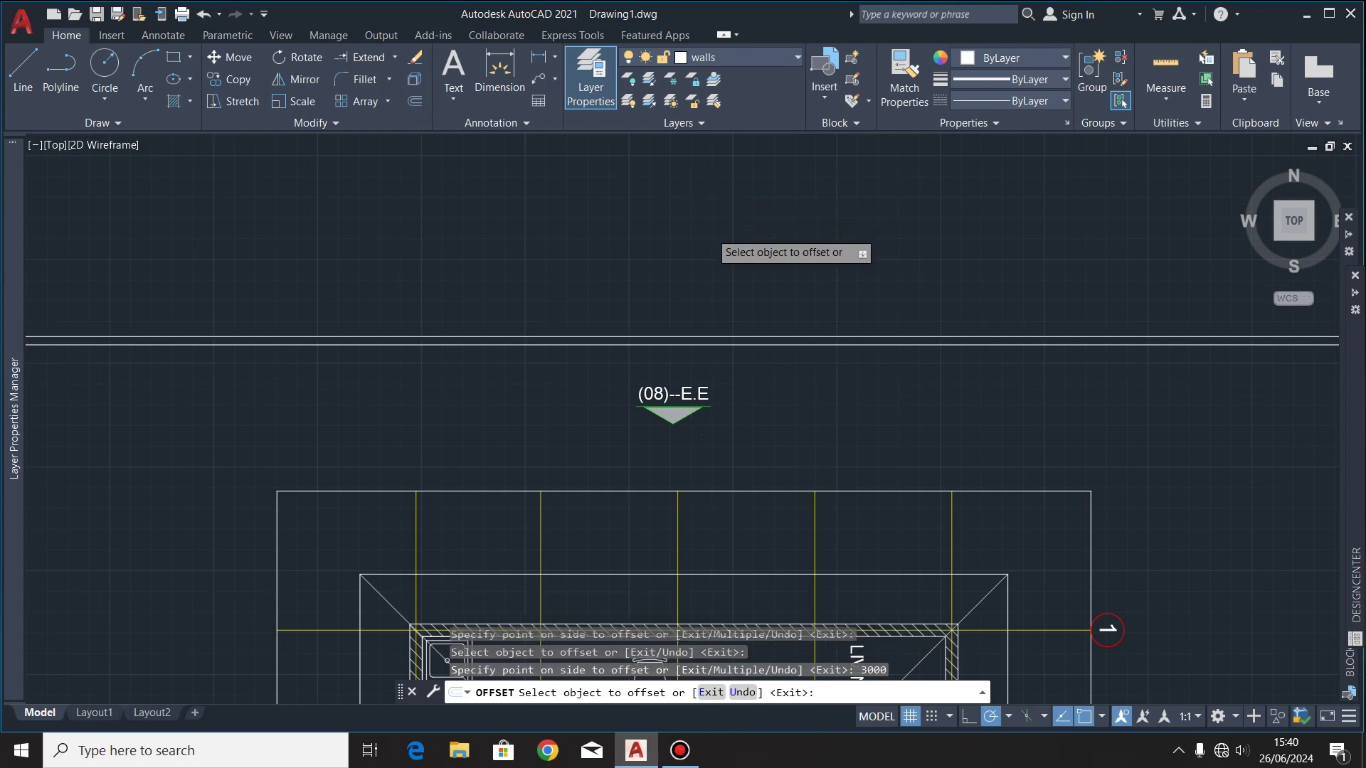
scroll(719, 313, "down", 6)
left_click(727, 291)
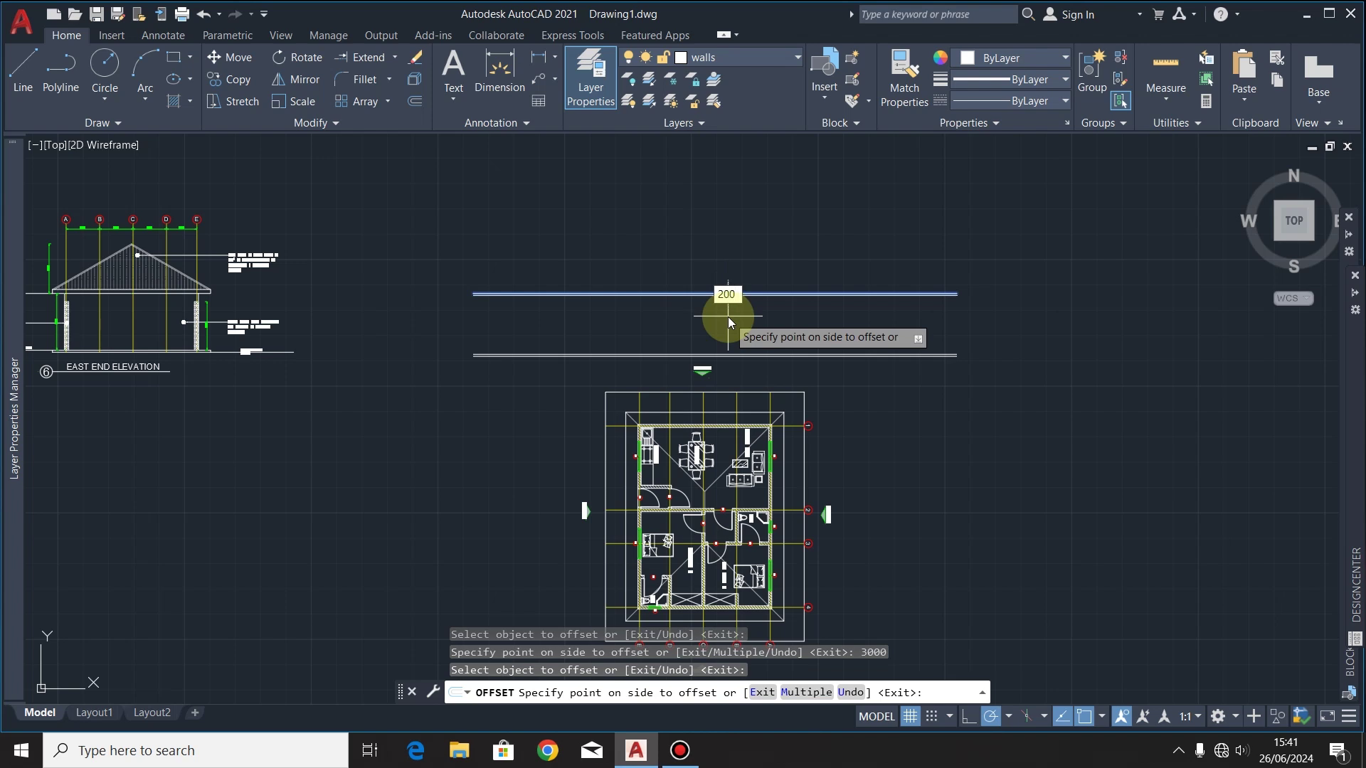
type("200")
key("Return")
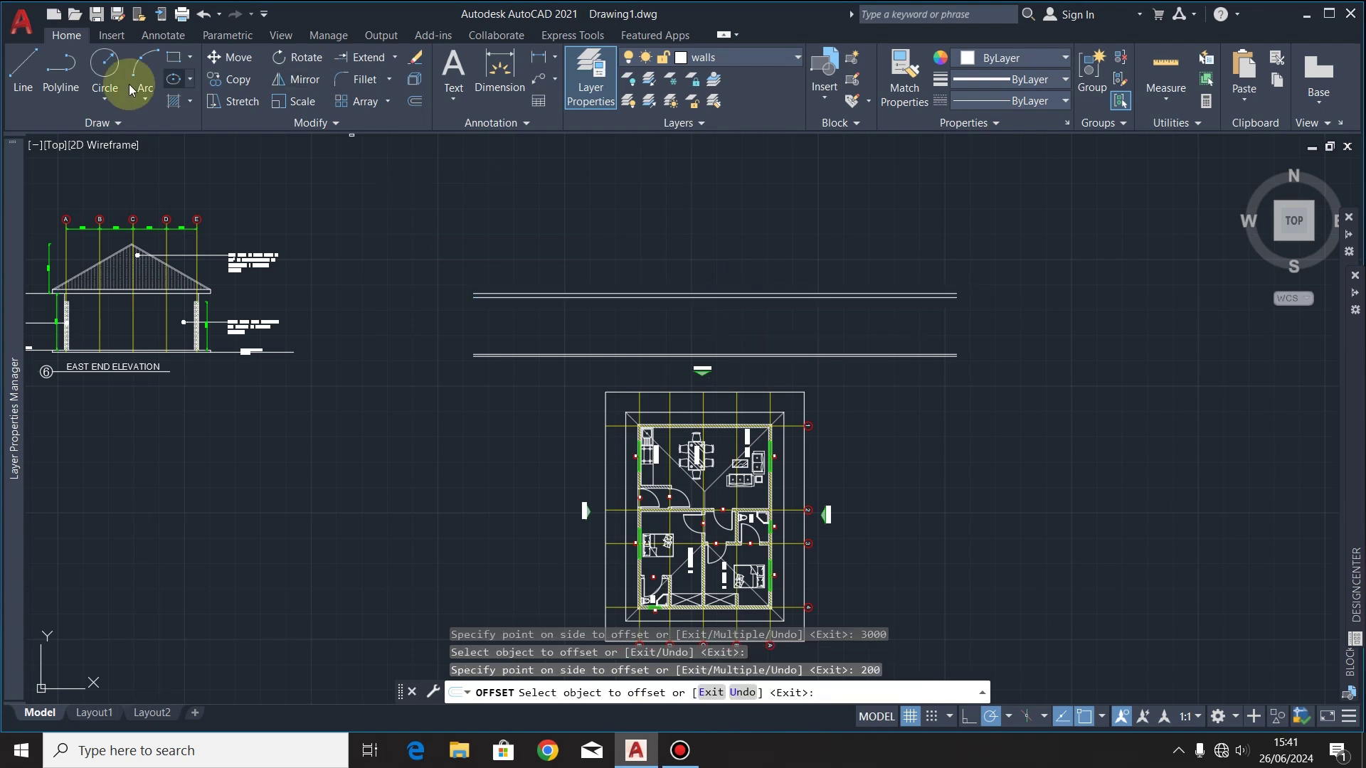
Step: Draw a vertical line from the roof outline's corner near grid E and 4 straight up past all the horizontal lines
left_click(29, 68)
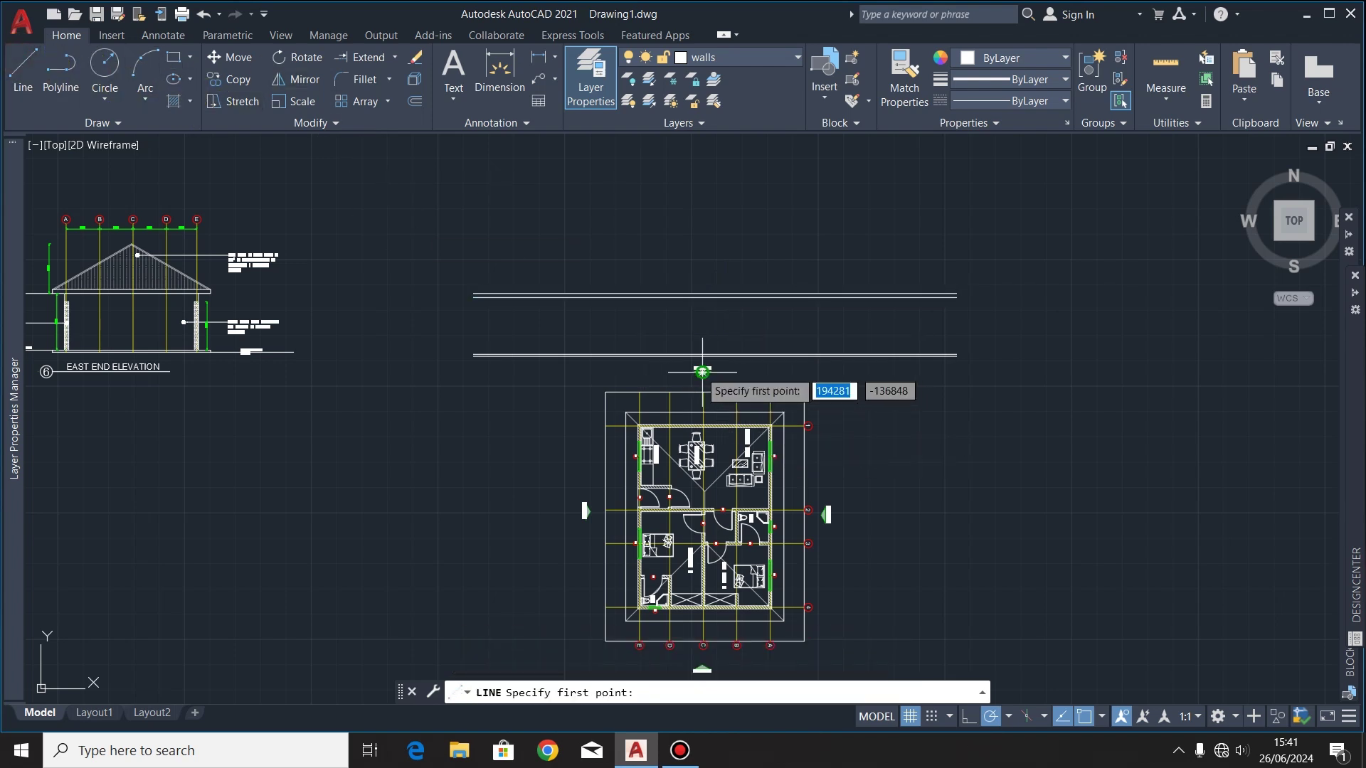
scroll(637, 640, "up", 8)
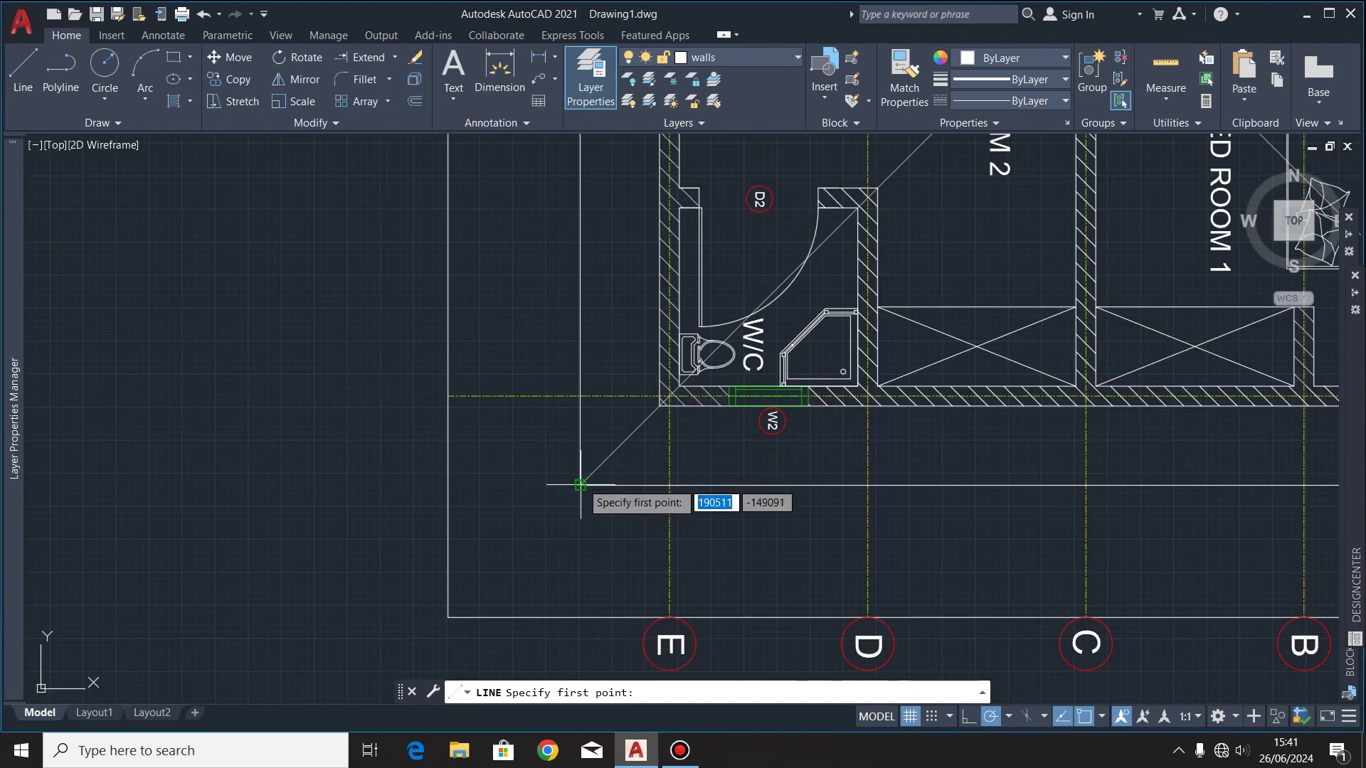
left_click(569, 478)
scroll(562, 491, "down", 8)
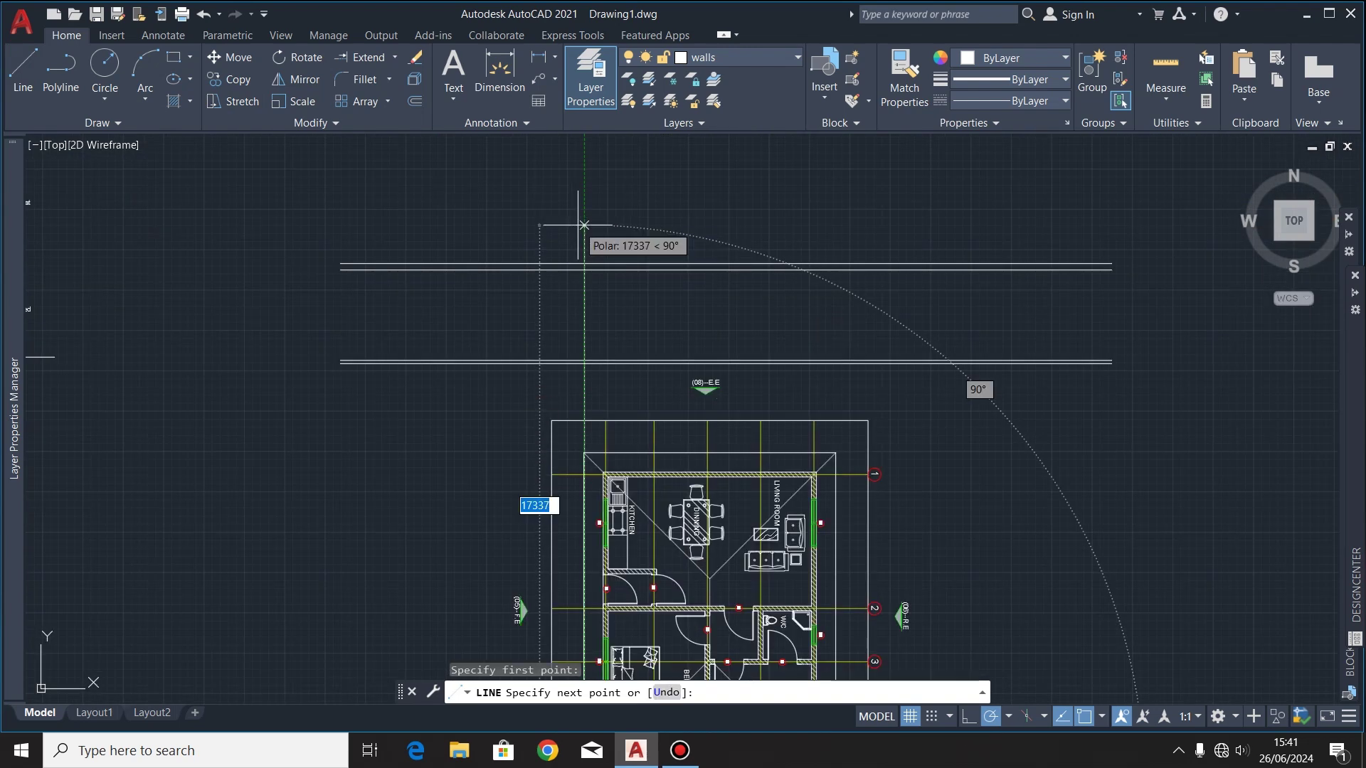
left_click(584, 165)
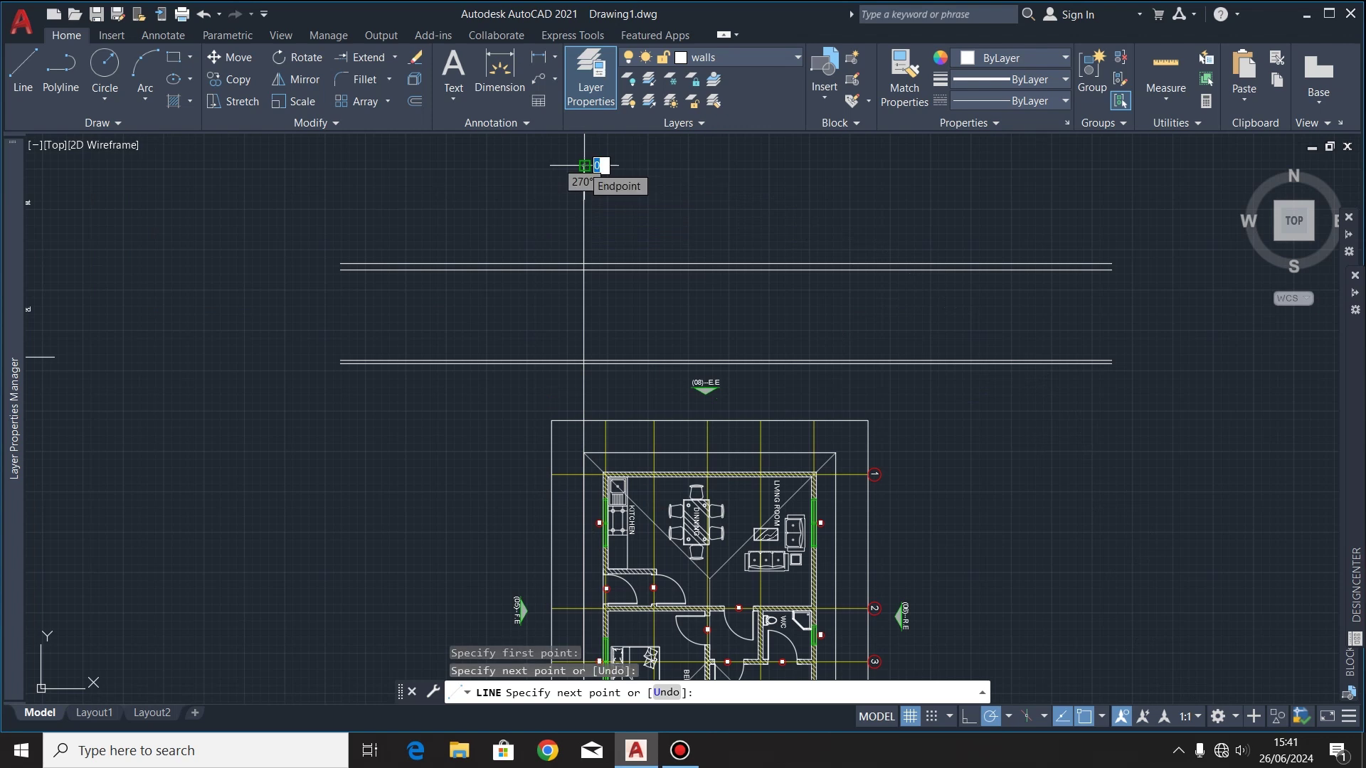
key("Escape")
Step: Copy the vertical projection line from the roof corner to the outer wall corner at grid E
left_click_drag(620, 206, 572, 249)
scroll(601, 171, "down", 4)
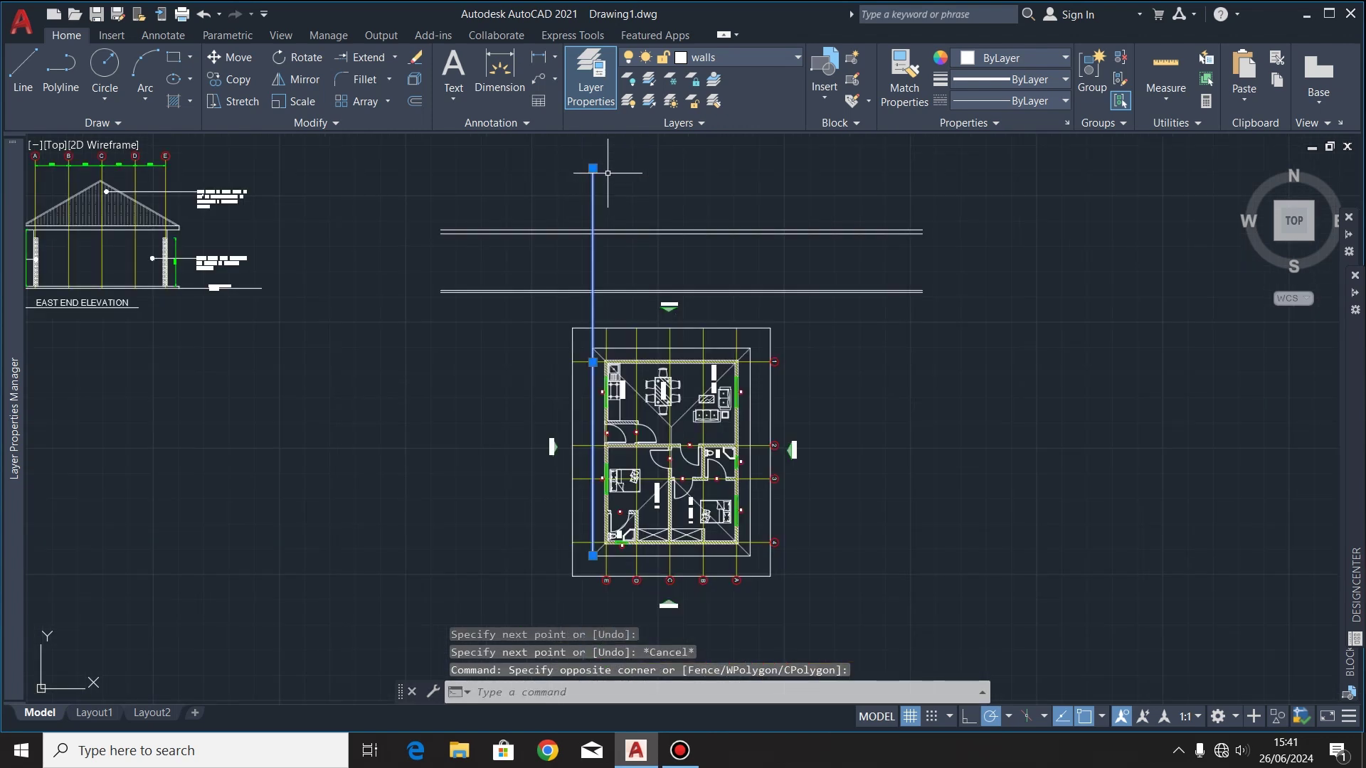
left_click(229, 79)
scroll(565, 406, "up", 4)
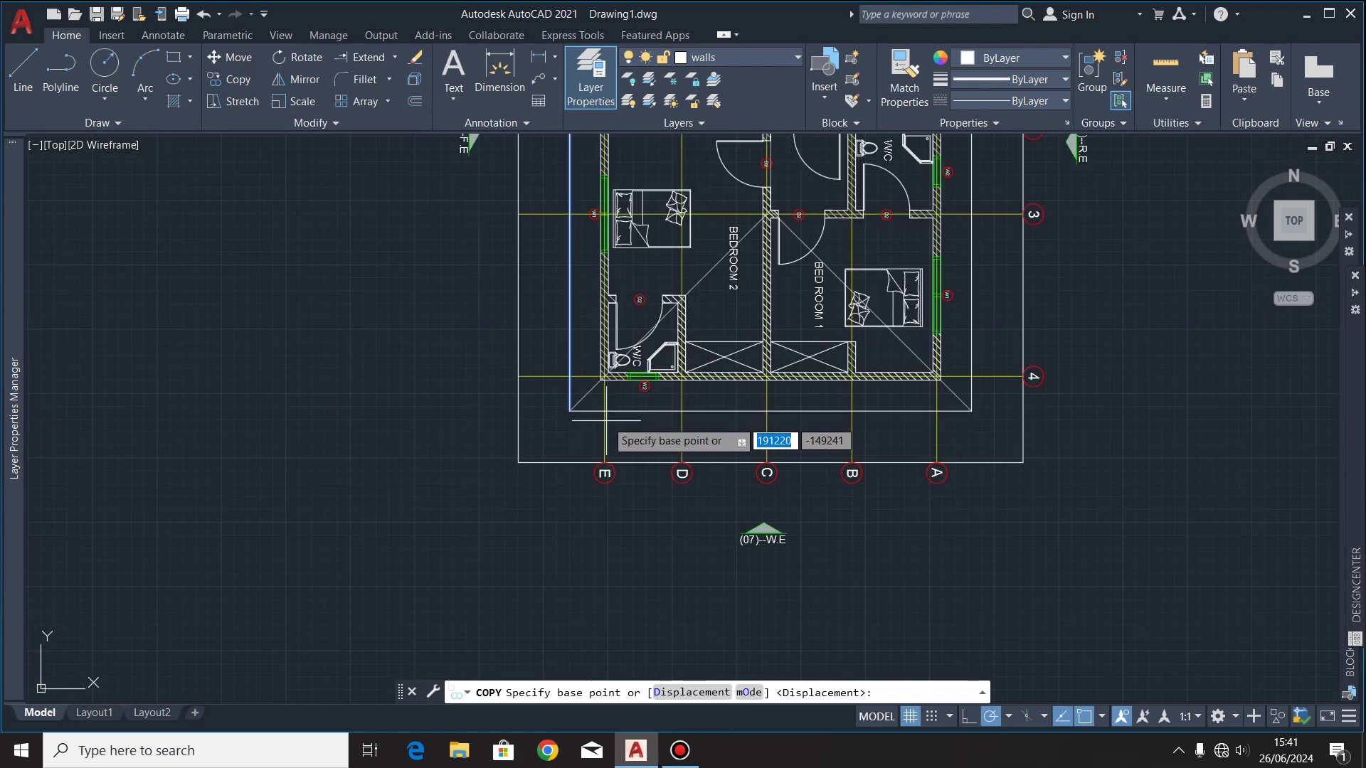
scroll(570, 411, "up", 6)
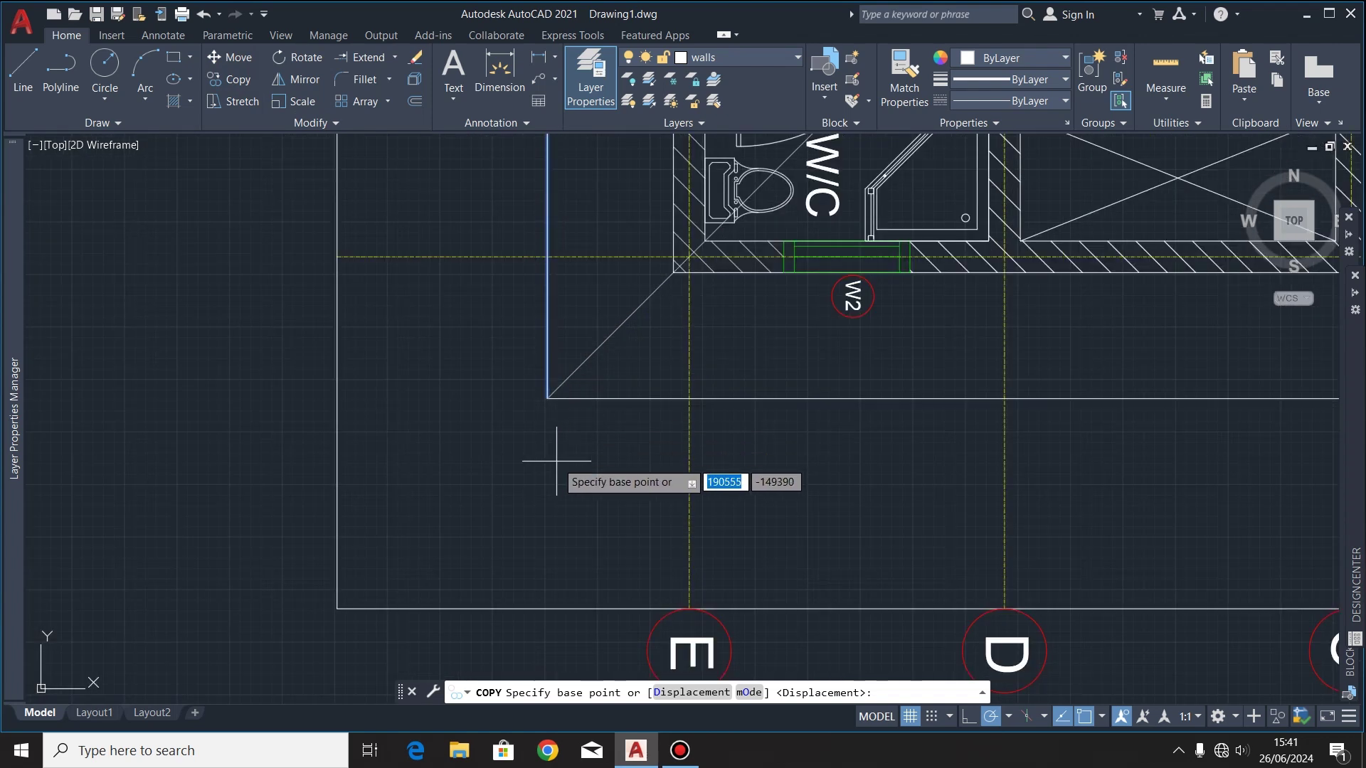
left_click(548, 396)
scroll(695, 301, "up", 5)
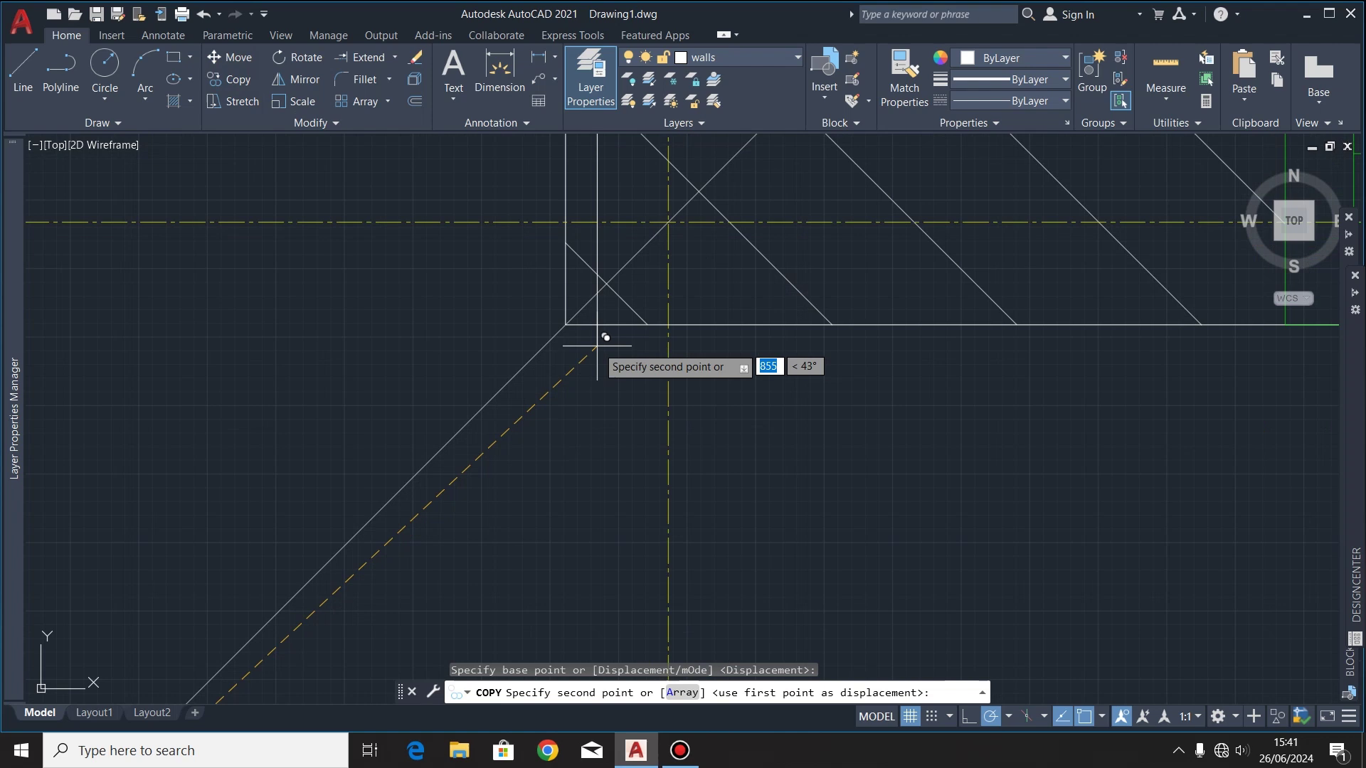
left_click(566, 323)
Step: Place two more copies of the projection line at both ends of the W2 window opening
scroll(316, 397, "down", 3)
scroll(456, 393, "up", 6)
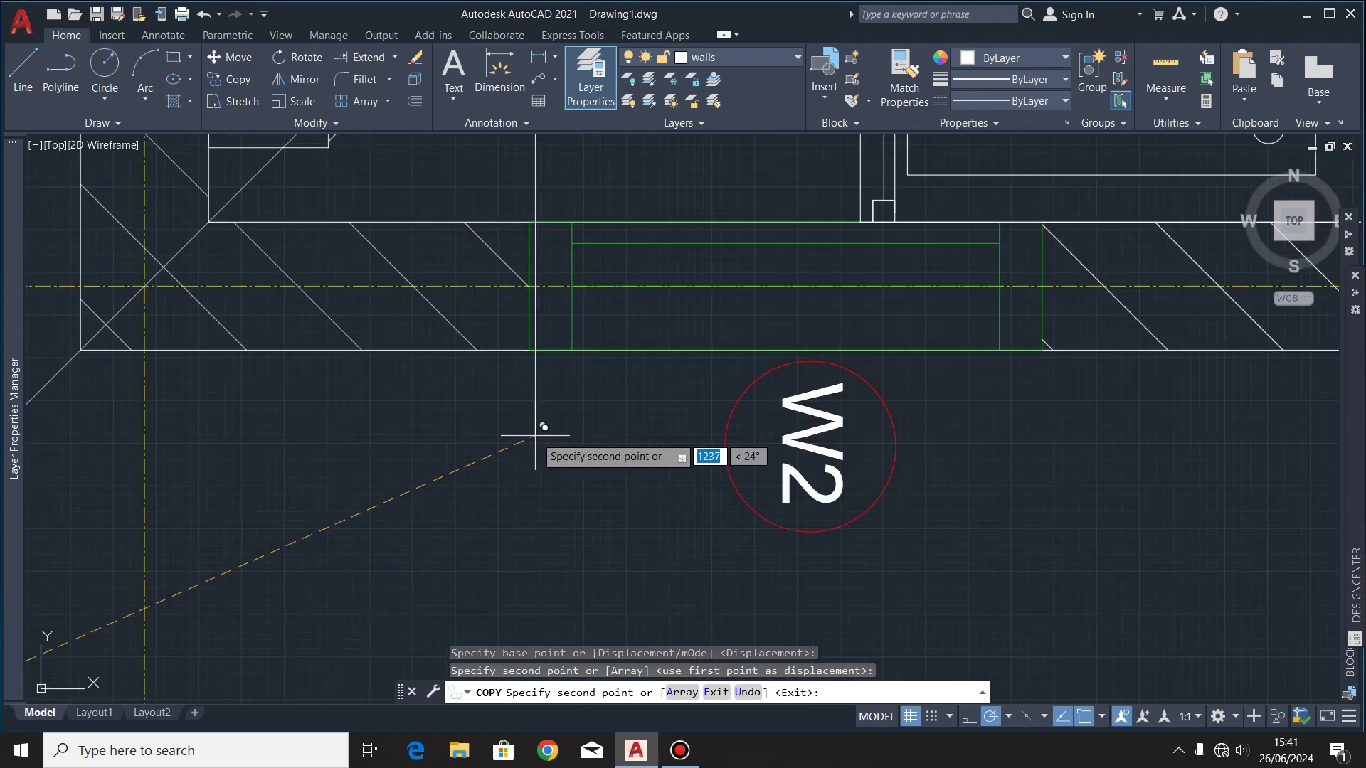
left_click(530, 349)
scroll(314, 473, "down", 2)
scroll(601, 436, "up", 2)
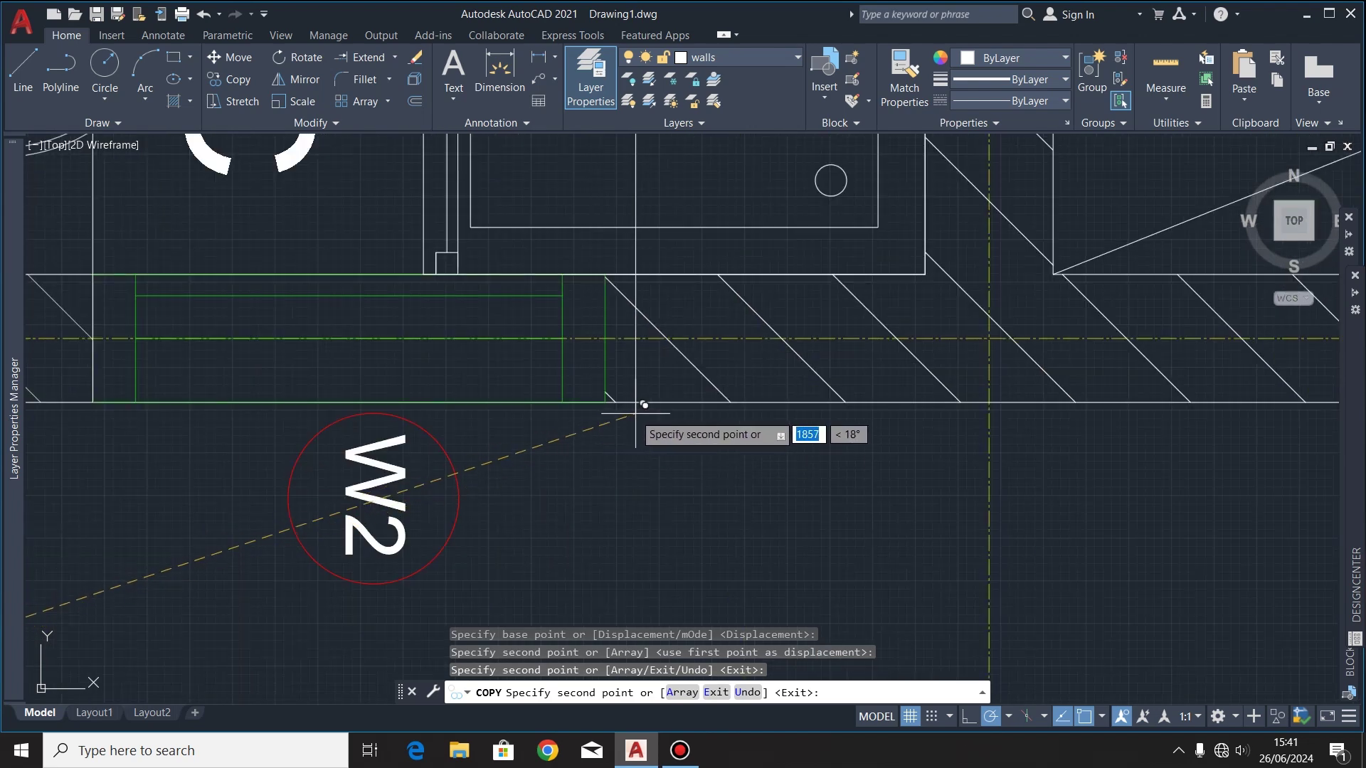
left_click(611, 400)
scroll(270, 441, "down", 3)
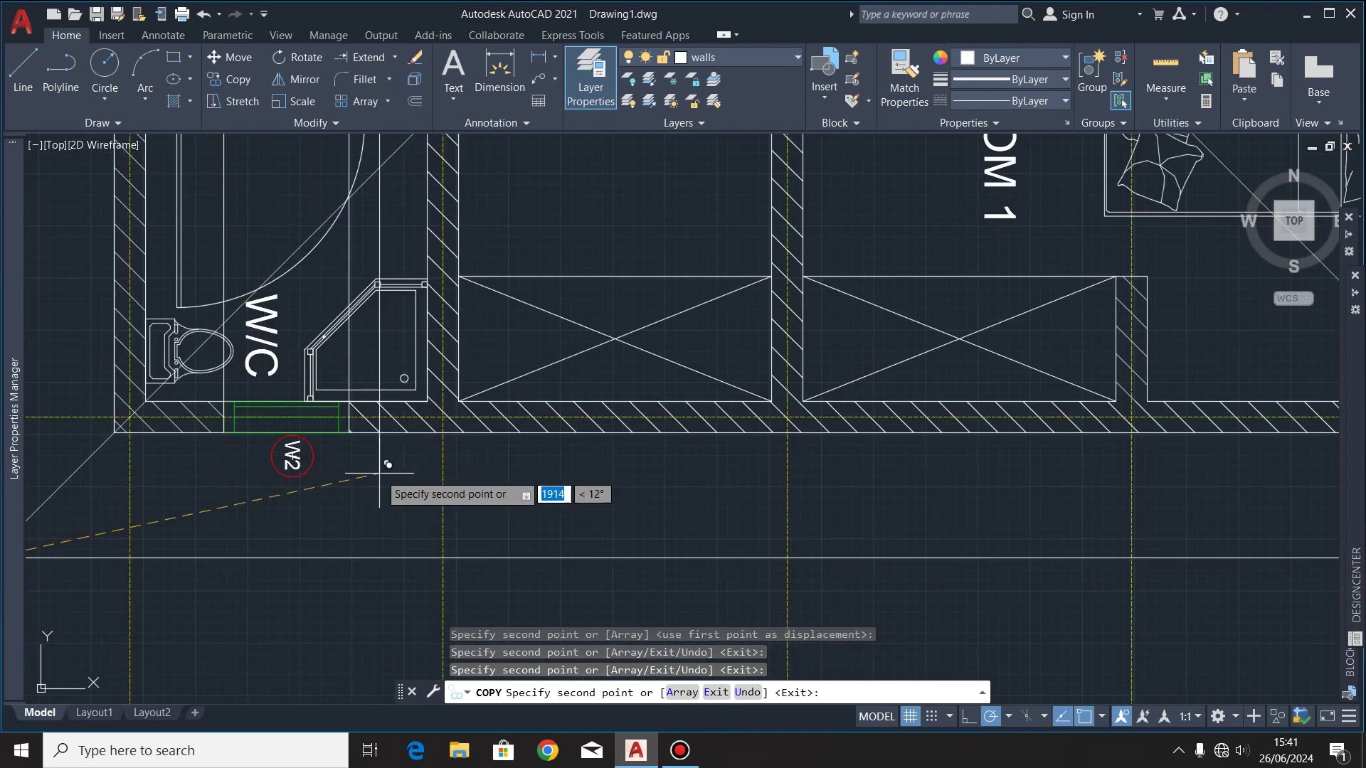
Step: Place further copies of the projection line at the outer wall corner and roof corner near grid A
left_click(387, 465)
scroll(341, 469, "down", 3)
scroll(777, 463, "up", 4)
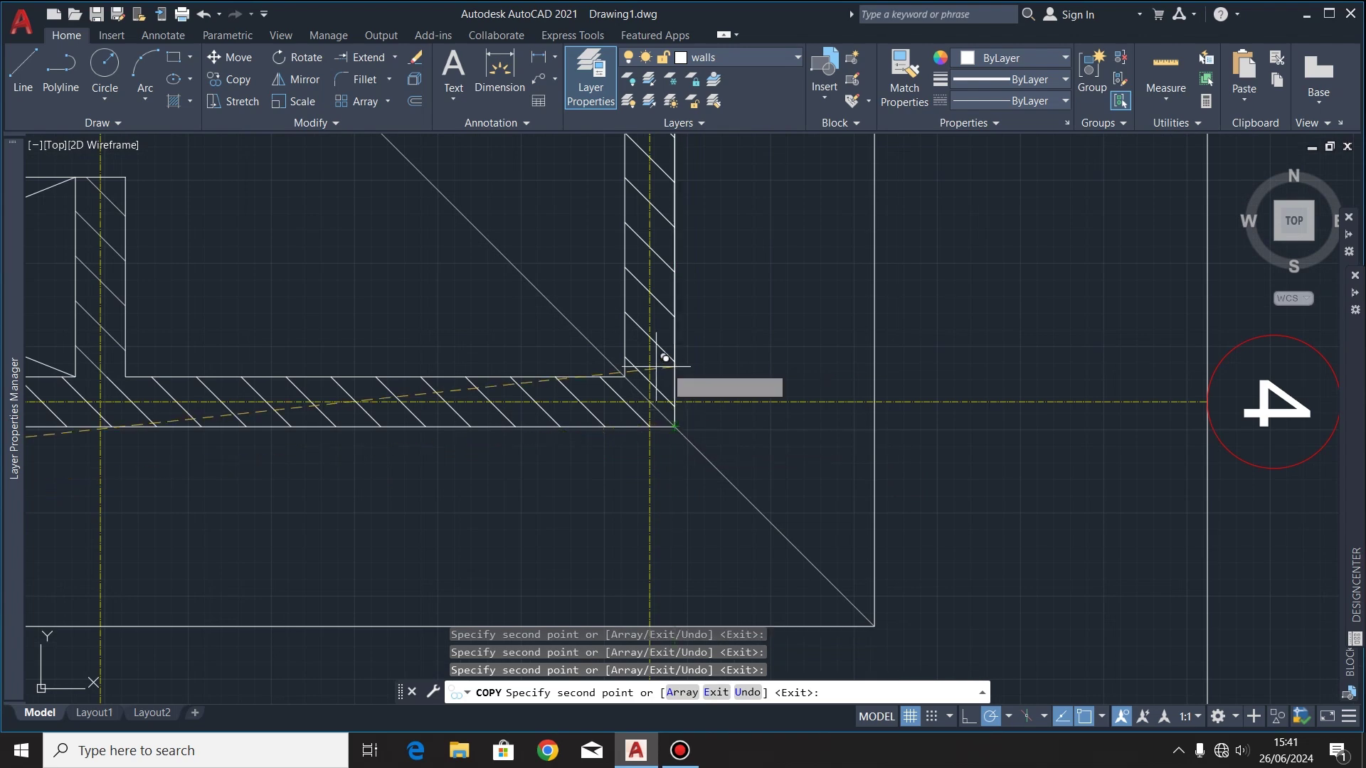
scroll(712, 441, "up", 2)
scroll(739, 498, "down", 6)
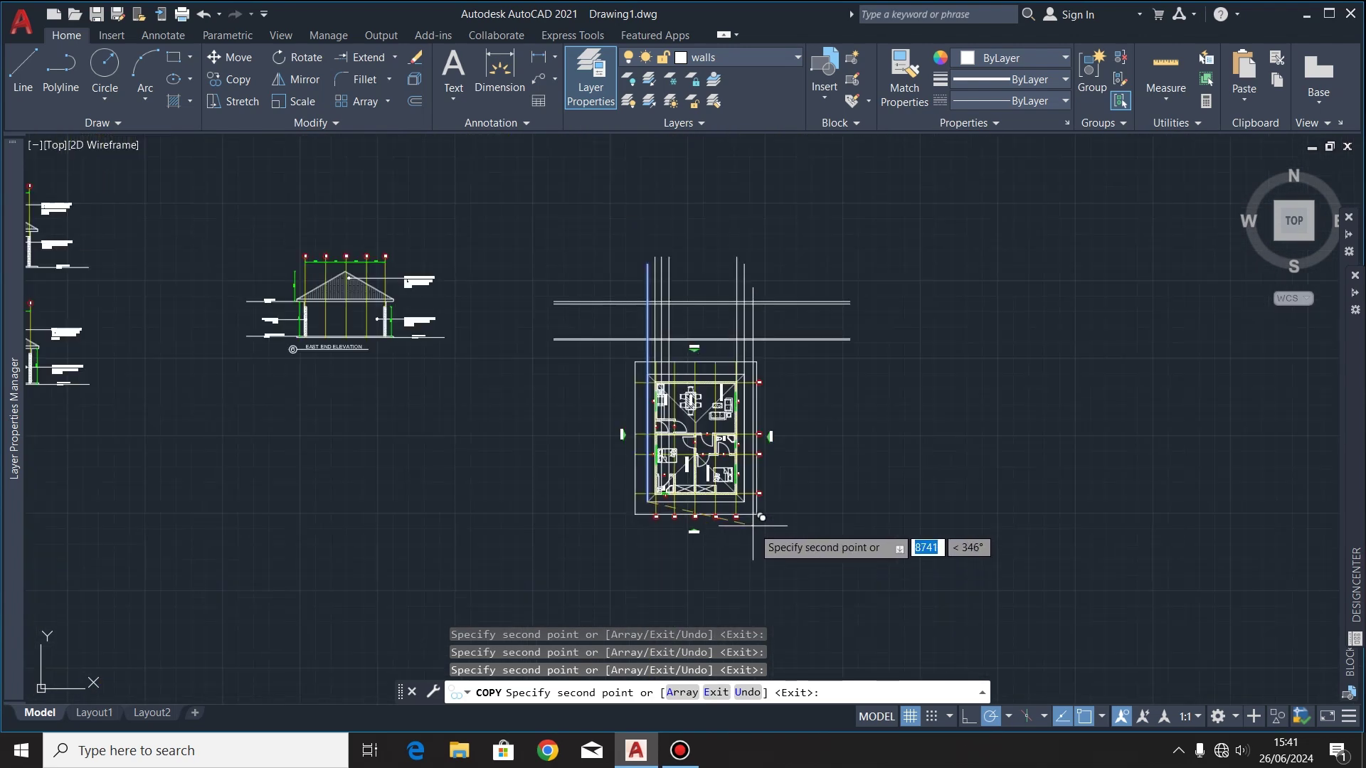
Step: Trim the ends of the horizontal lines that extend beyond the outermost vertical projection lines on both sides
scroll(757, 342, "up", 4)
left_click(365, 114)
left_click(395, 60)
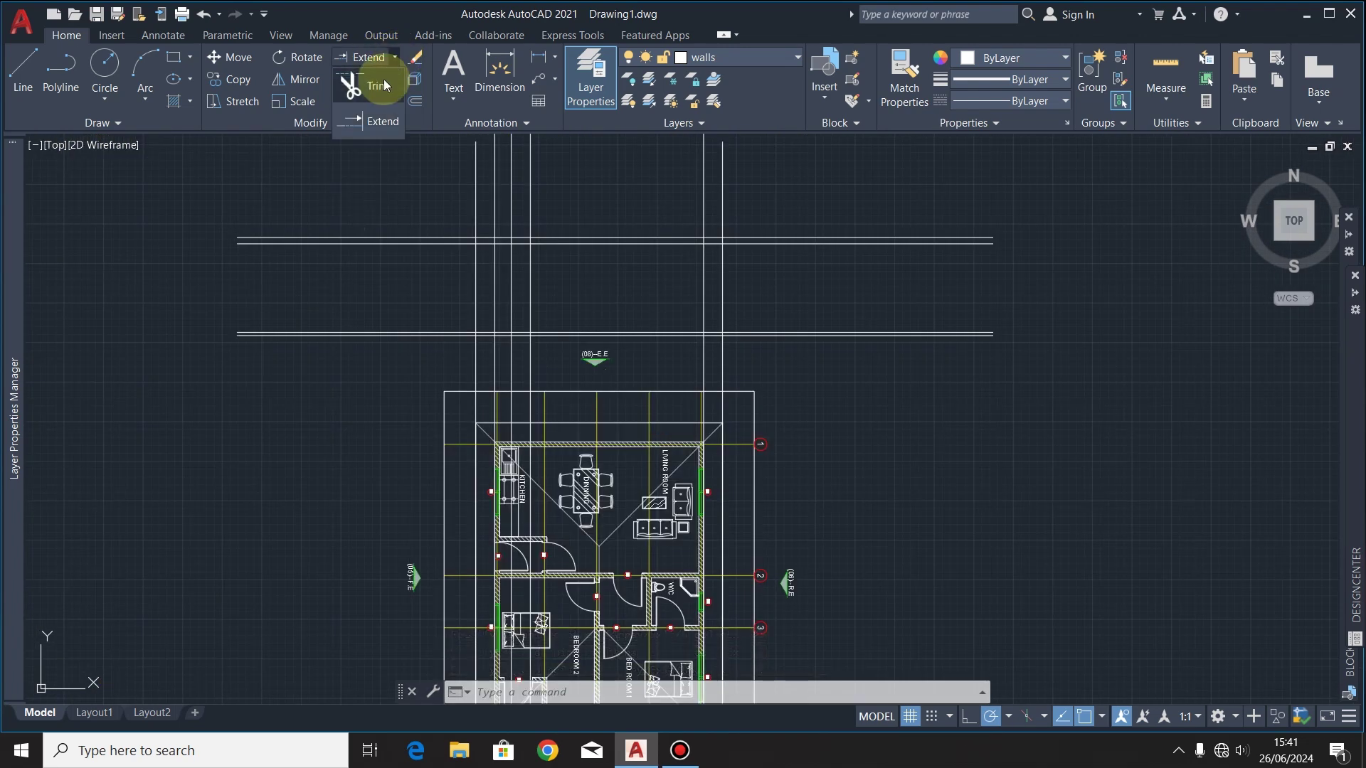
left_click(383, 79)
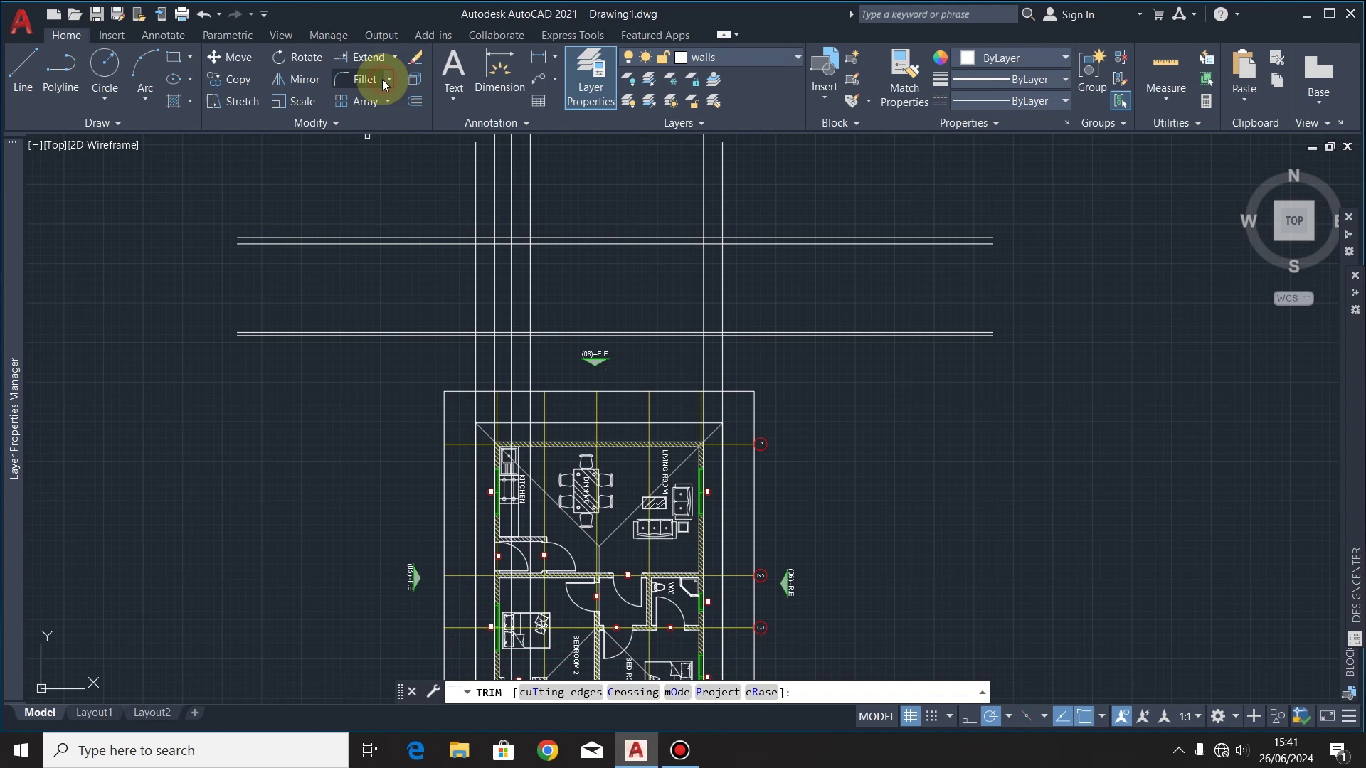
left_click(381, 376)
left_click(391, 181)
key("Return")
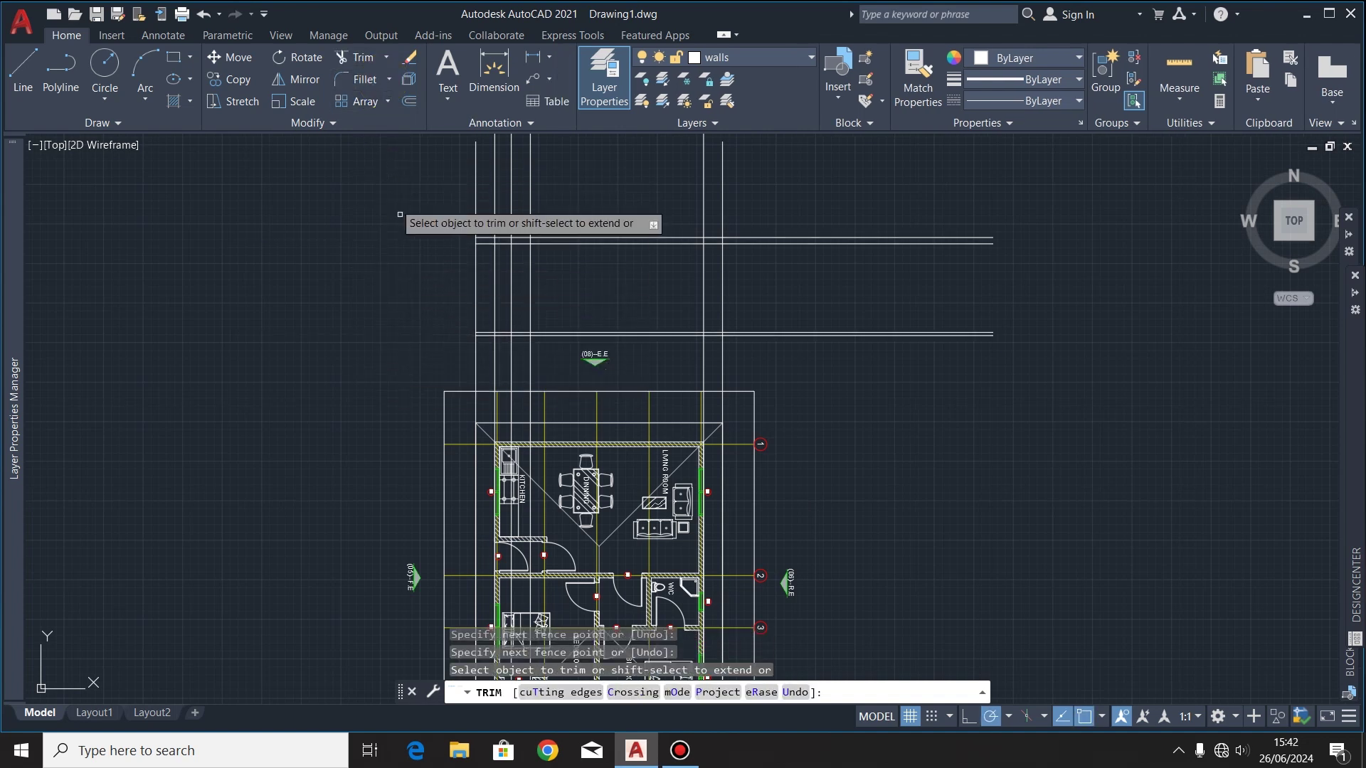
left_click(829, 349)
left_click(819, 203)
key("Return")
Step: Trim the inner vertical lines above the topmost horizontal line and between the two upper horizontal lines
scroll(558, 265, "up", 2)
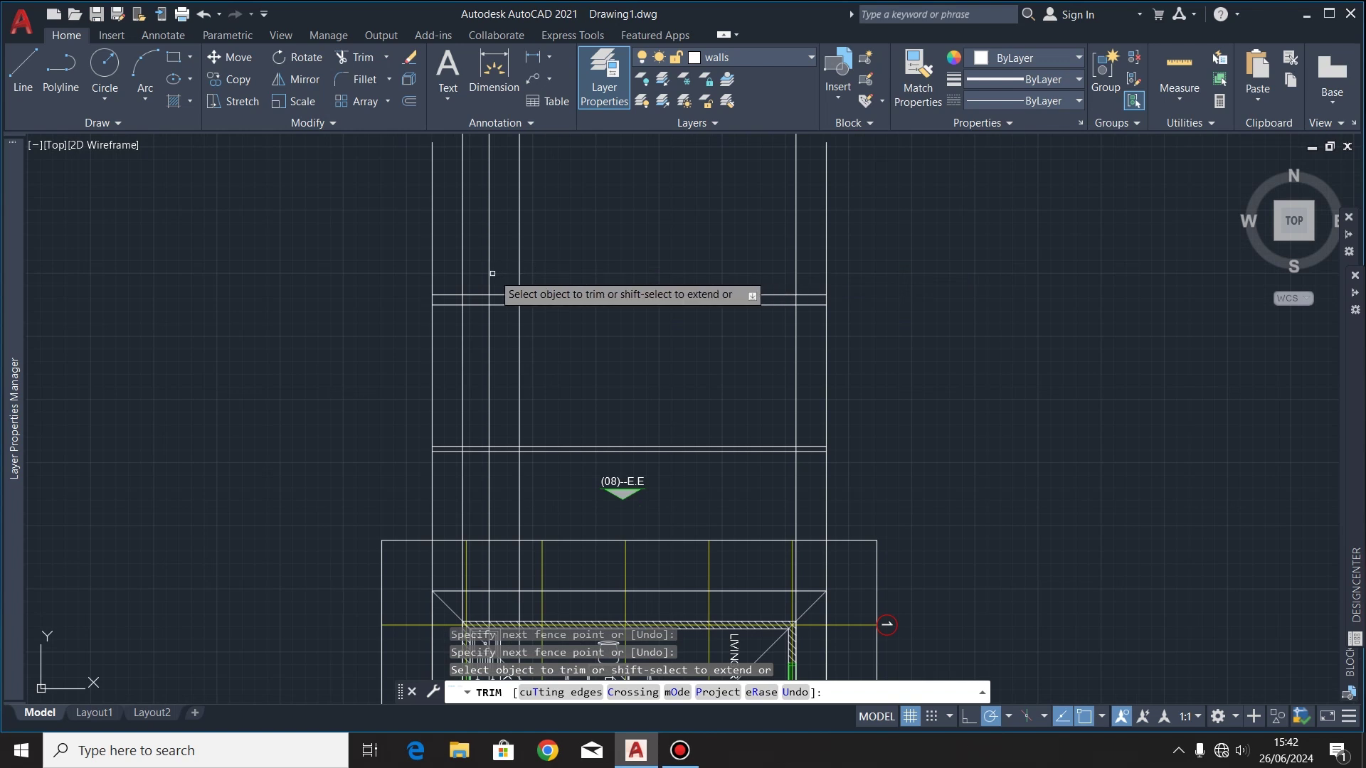
left_click(449, 276)
left_click(811, 278)
key("Return")
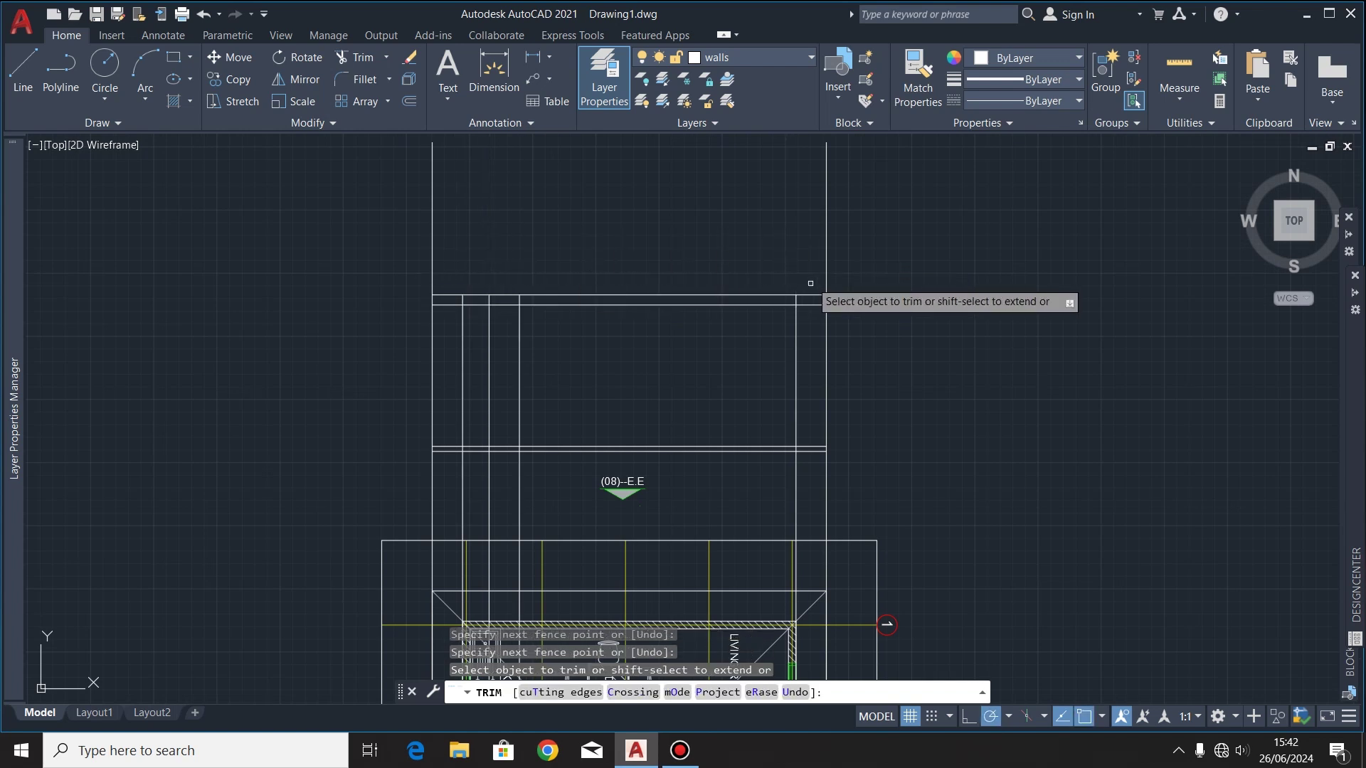
left_click(809, 299)
left_click(456, 299)
key("Return")
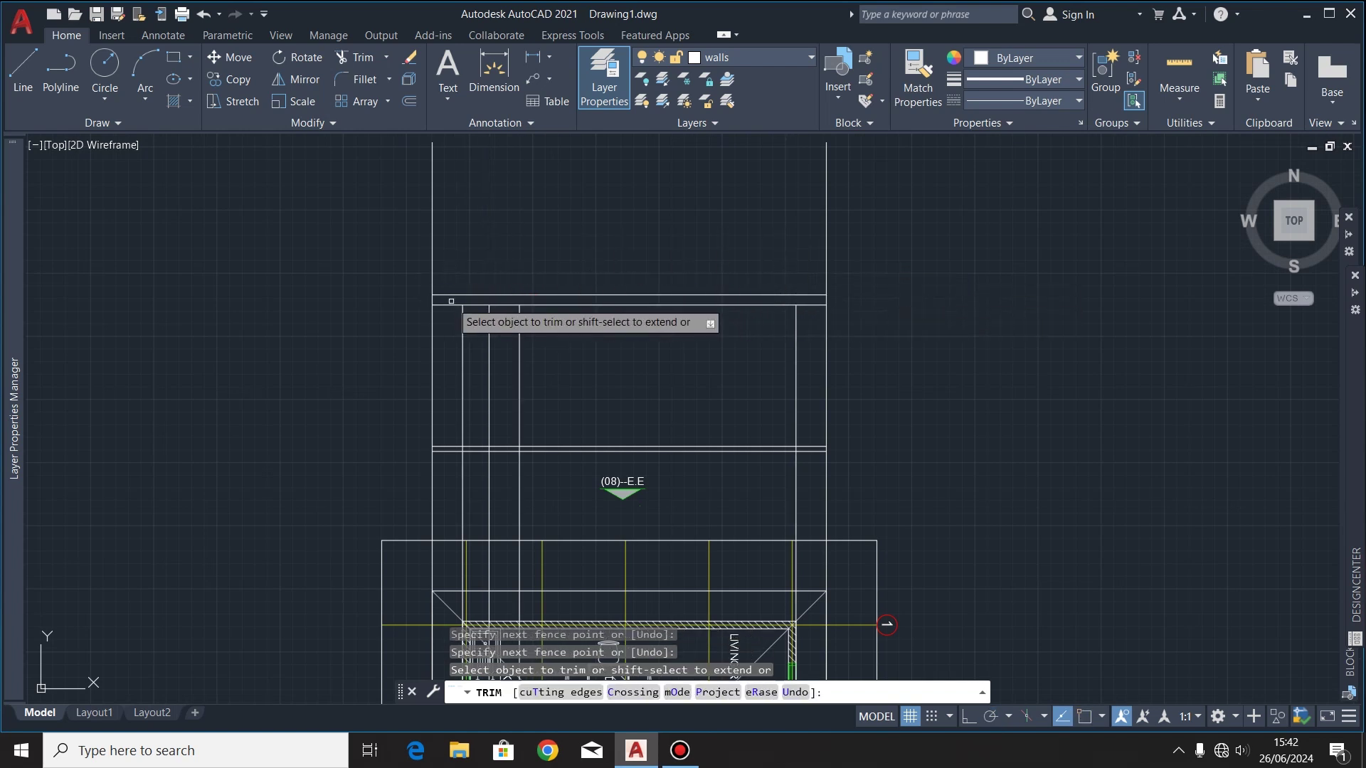
Step: Trim the two outermost vertical lines above the topmost horizontal line
left_click(1098, 168)
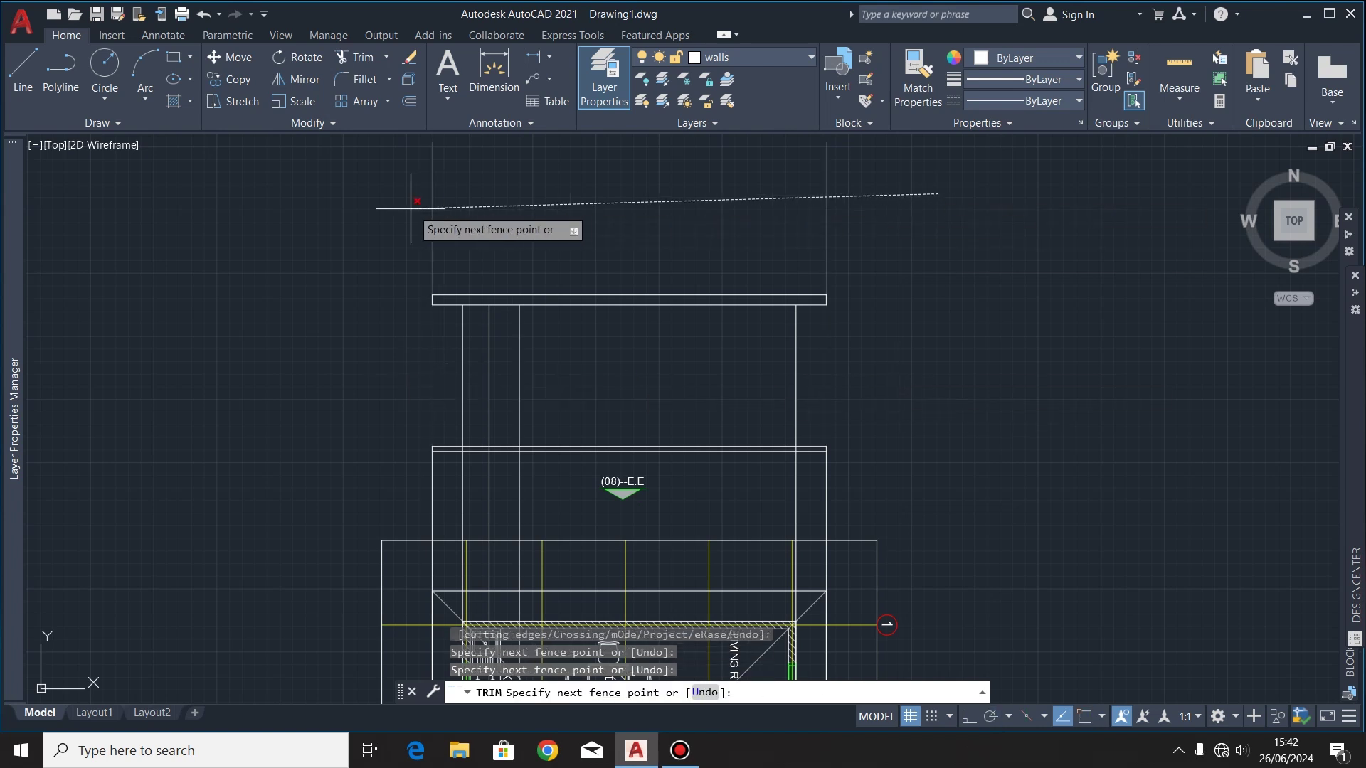
left_click(396, 198)
key("Return")
Step: Trim the inner vertical lines between the two lower horizontal lines of the floor slab
scroll(533, 214, "down", 2)
scroll(565, 391, "up", 4)
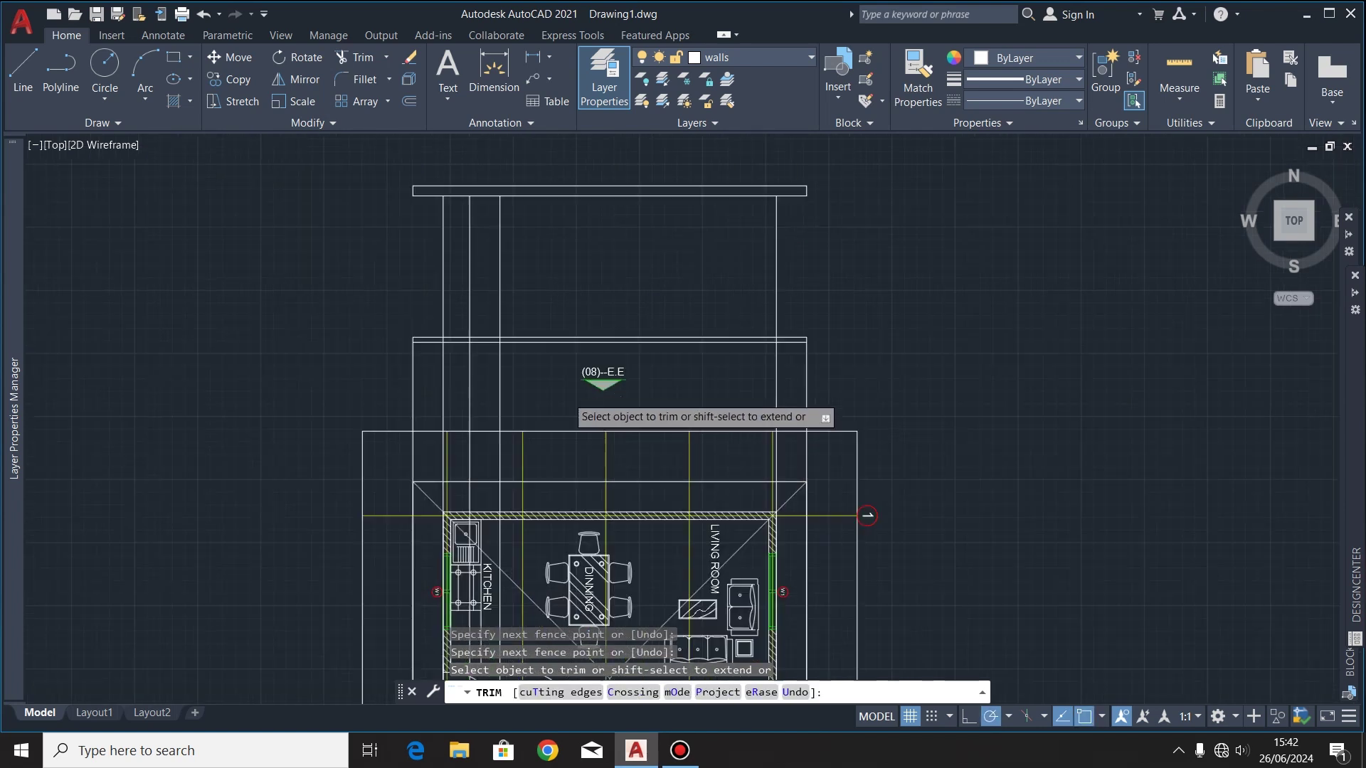
left_click(368, 300)
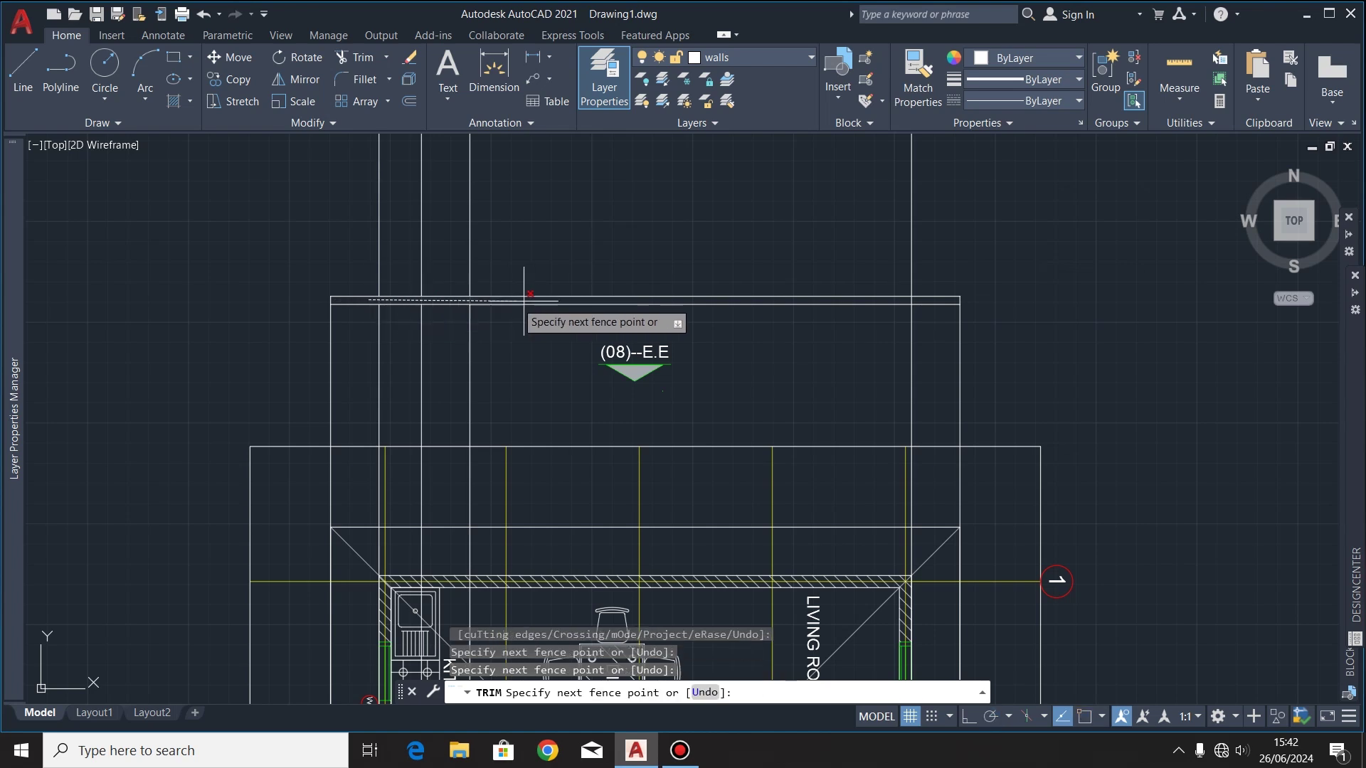
left_click(917, 301)
key("Return")
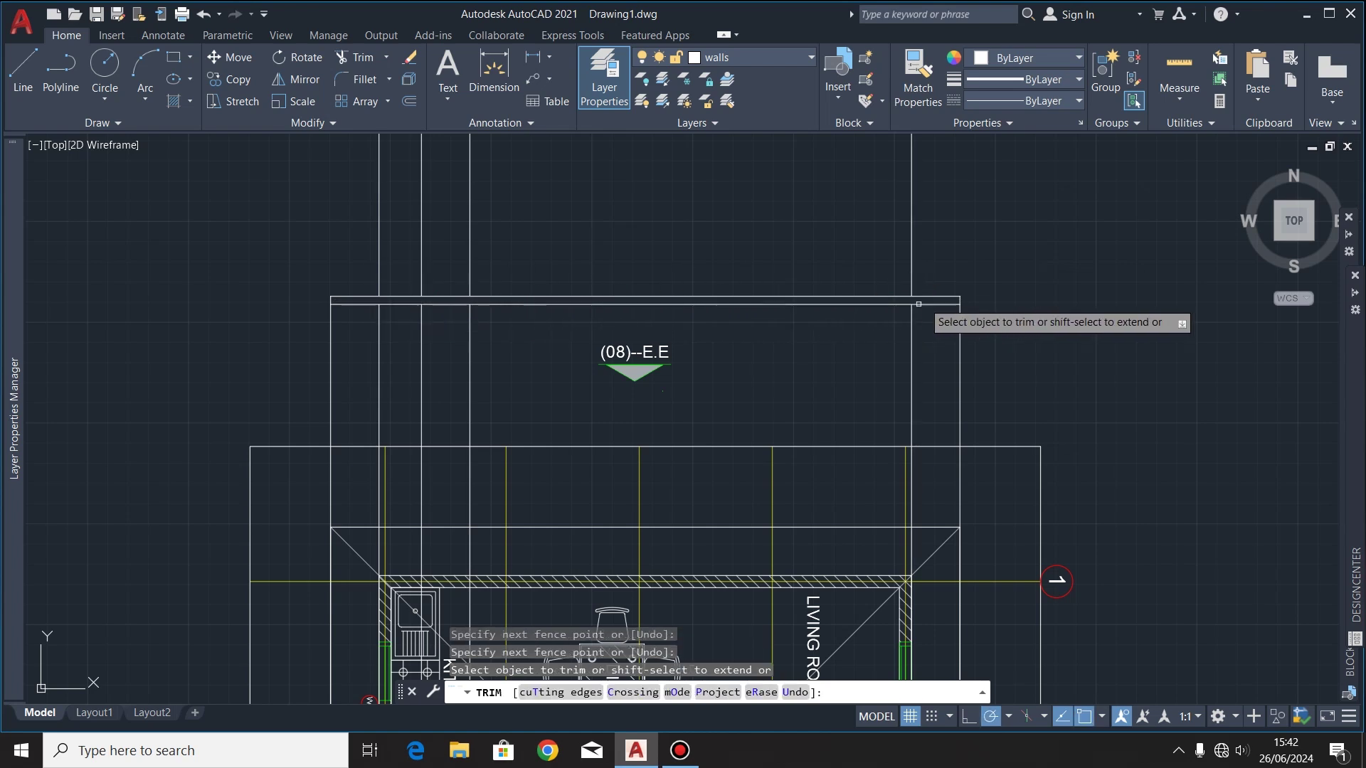
Step: Trim all vertical projection lines between the underside of the floor slab and the floor plan's outer boundary
left_click(996, 372)
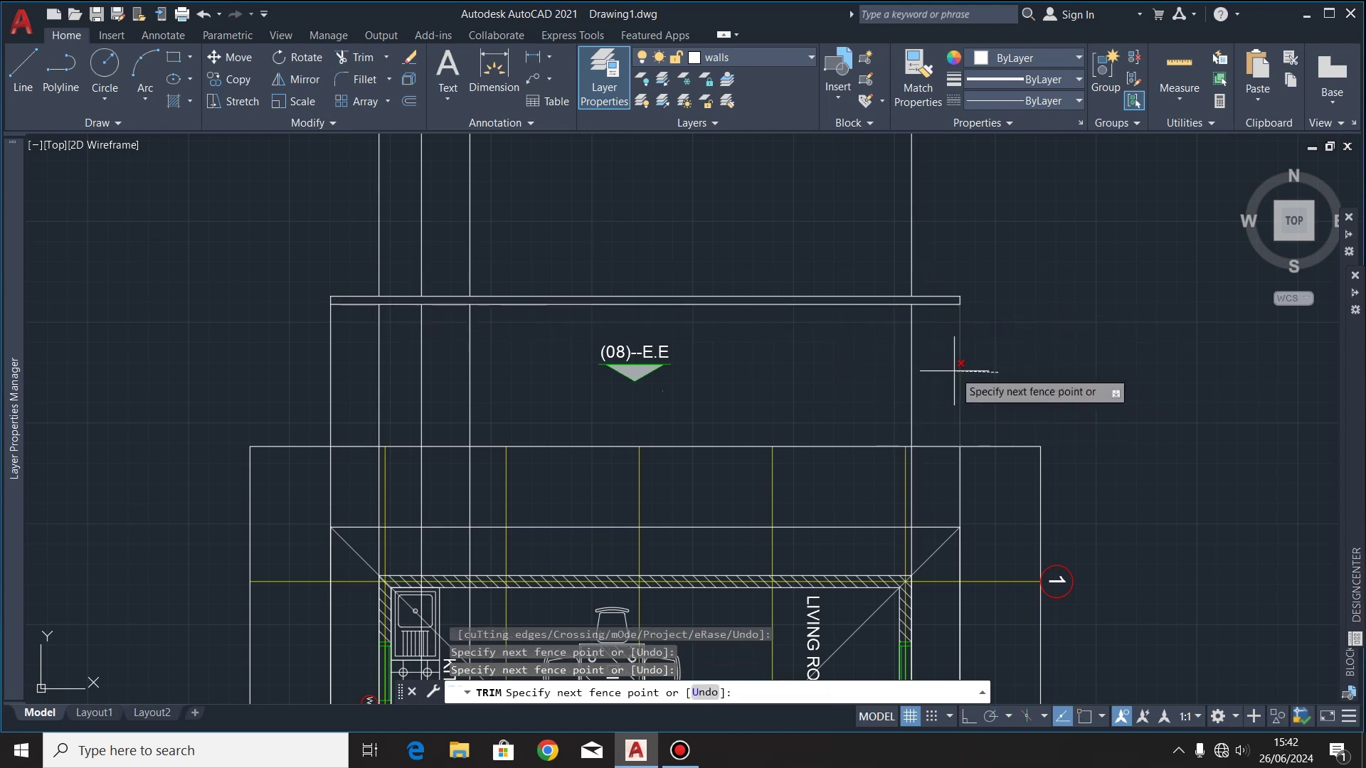
key("Return")
left_click(512, 348)
key("Return")
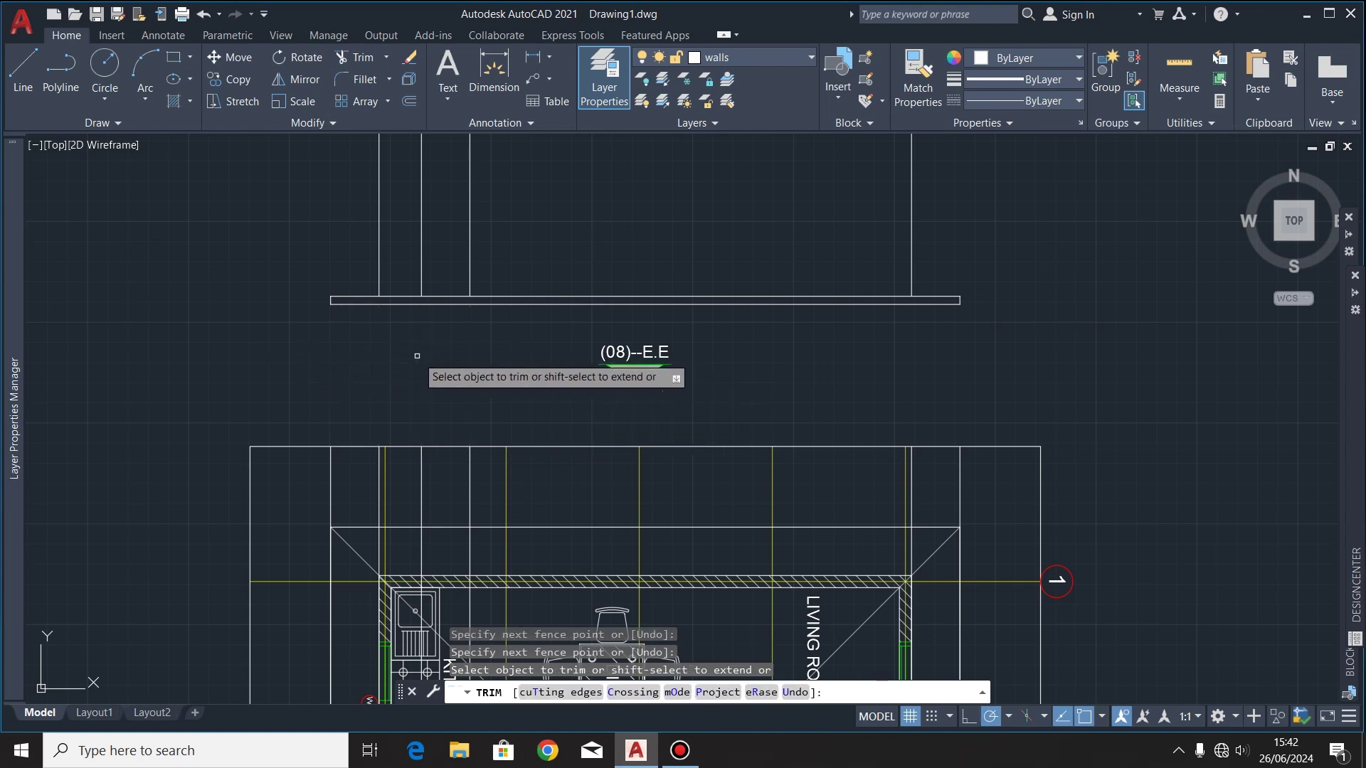
key("Escape")
Step: Erase the leftover vertical projection lines running across the rotated floor plan
left_click(336, 480)
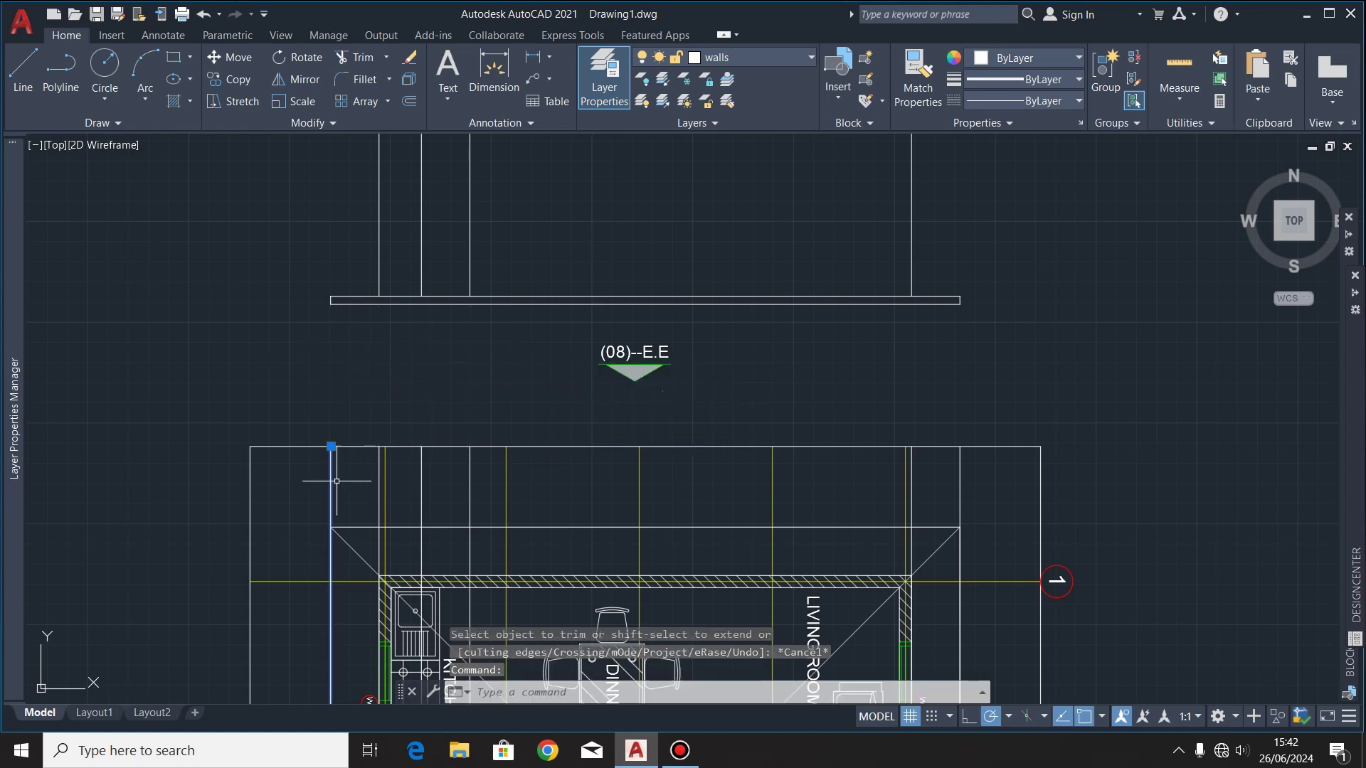
left_click(377, 492)
left_click(422, 500)
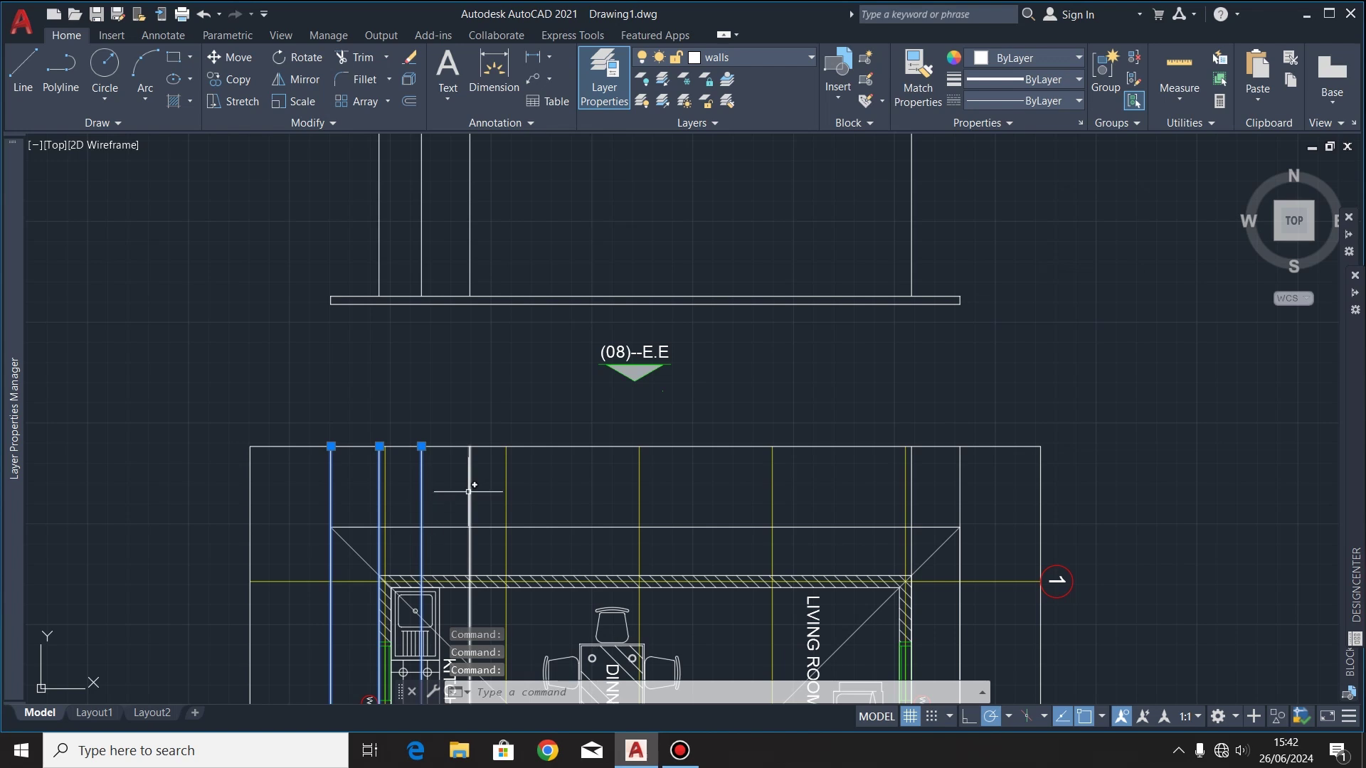
right_click(961, 489)
left_click(1002, 565)
Step: Examine the W/C window in the outer wall of the rotated floor plan
scroll(638, 448, "down", 5)
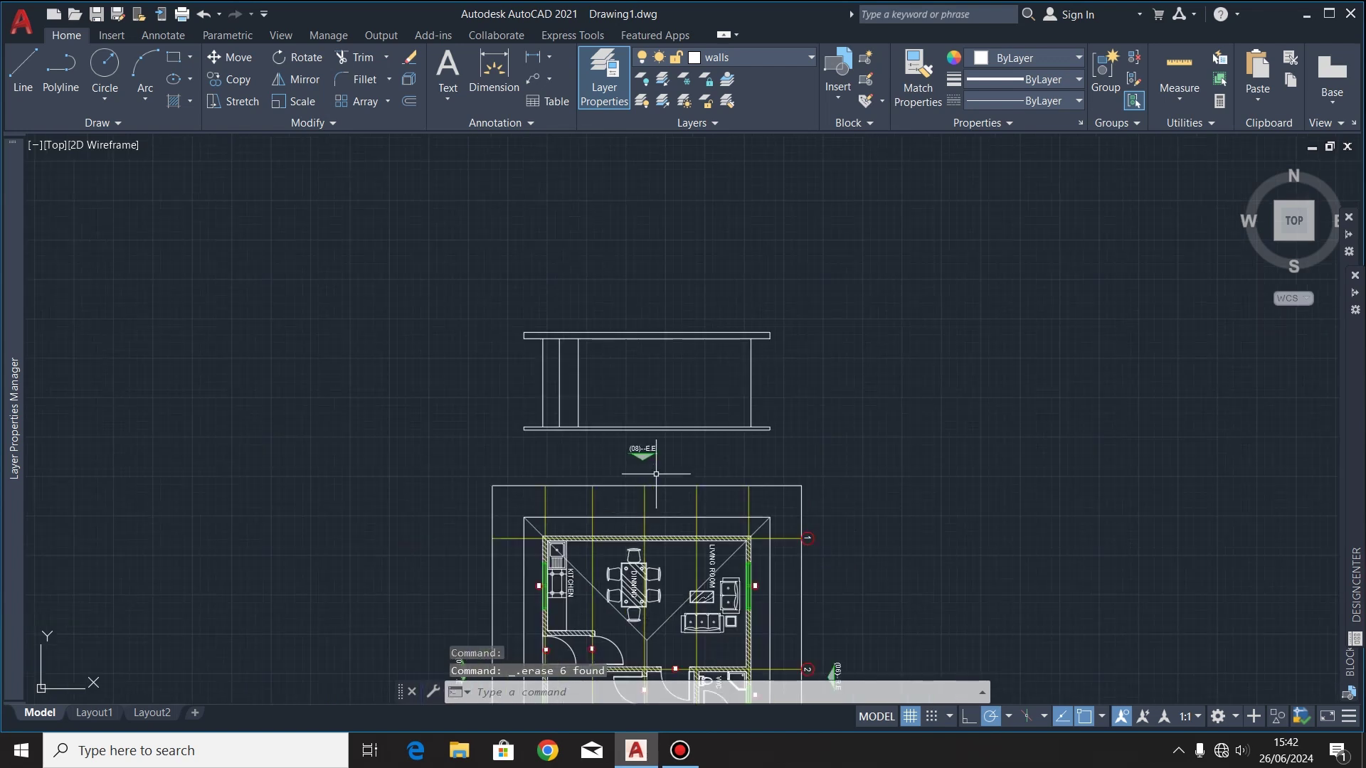
scroll(609, 422, "up", 3)
scroll(569, 307, "down", 4)
scroll(550, 478, "up", 5)
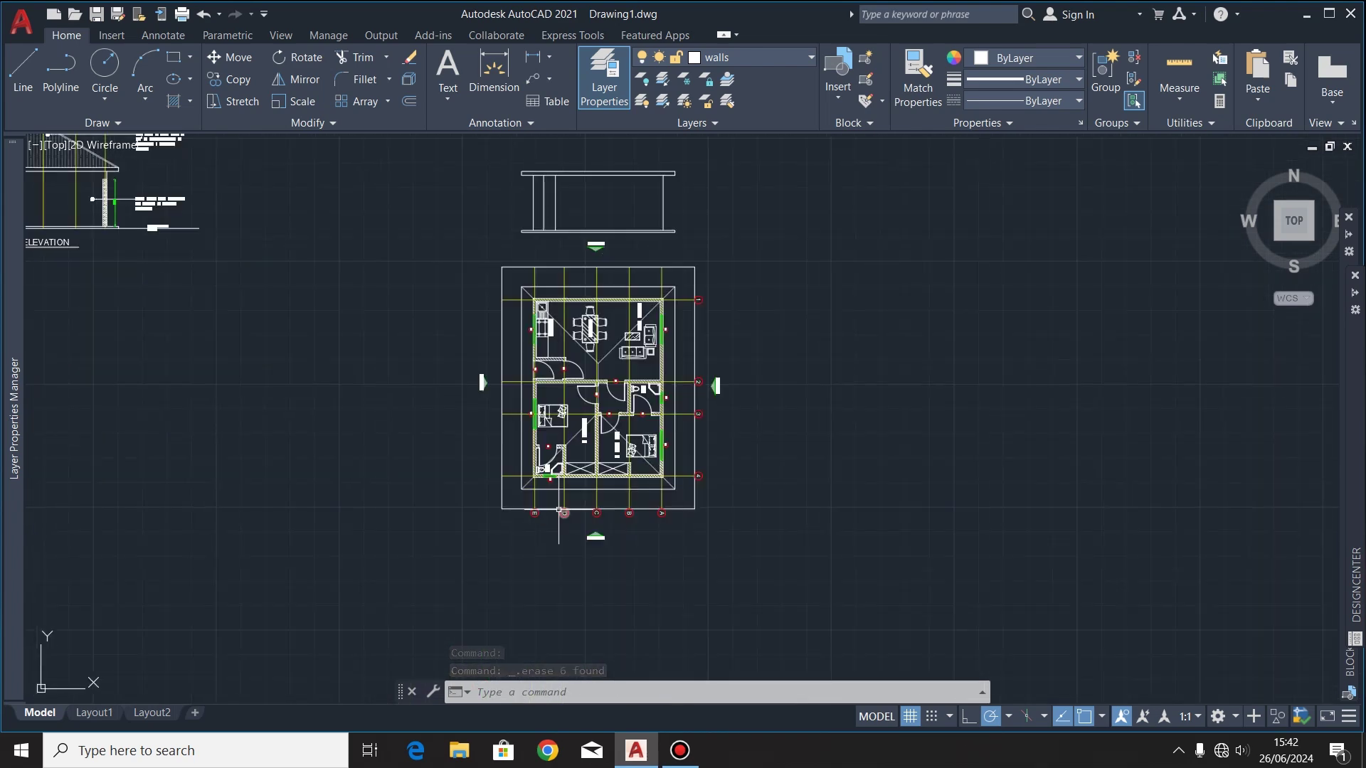
scroll(551, 478, "up", 4)
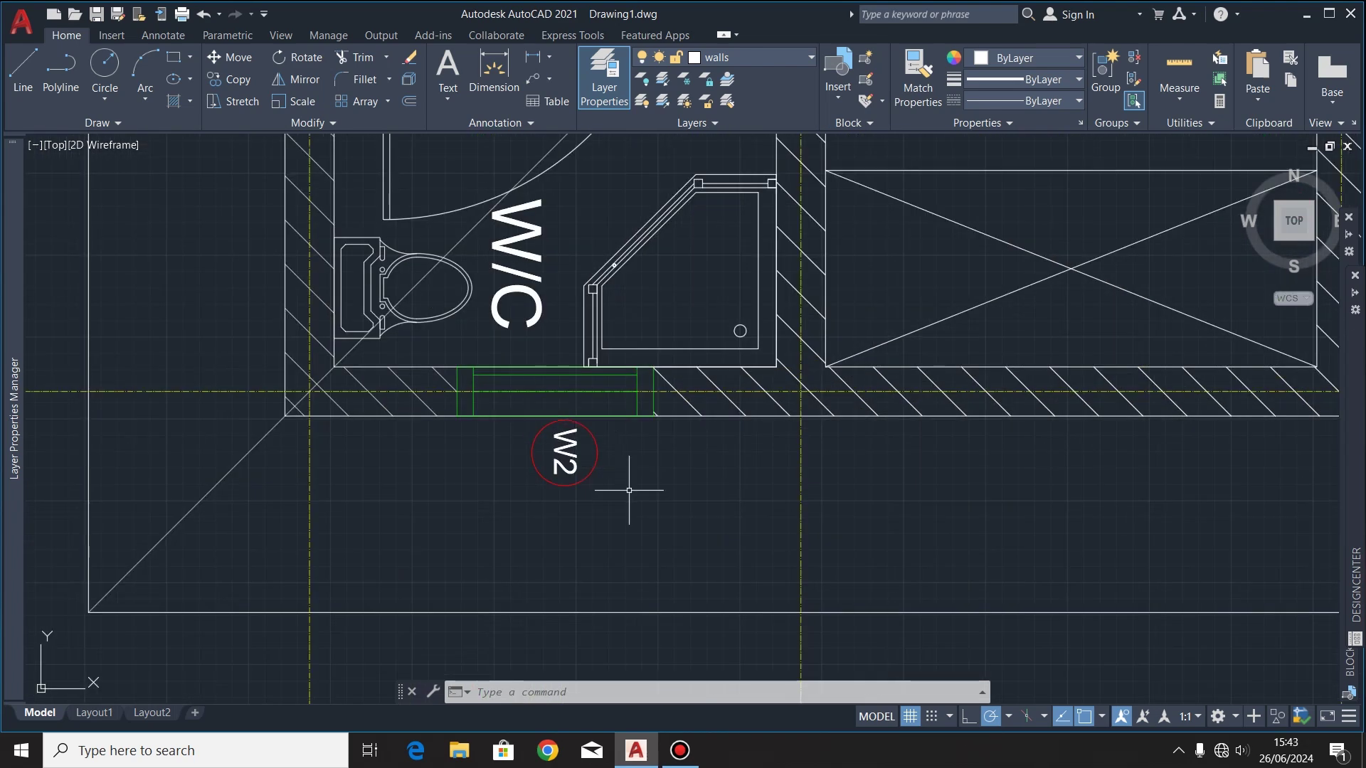
scroll(625, 478, "down", 4)
scroll(723, 523, "down", 6)
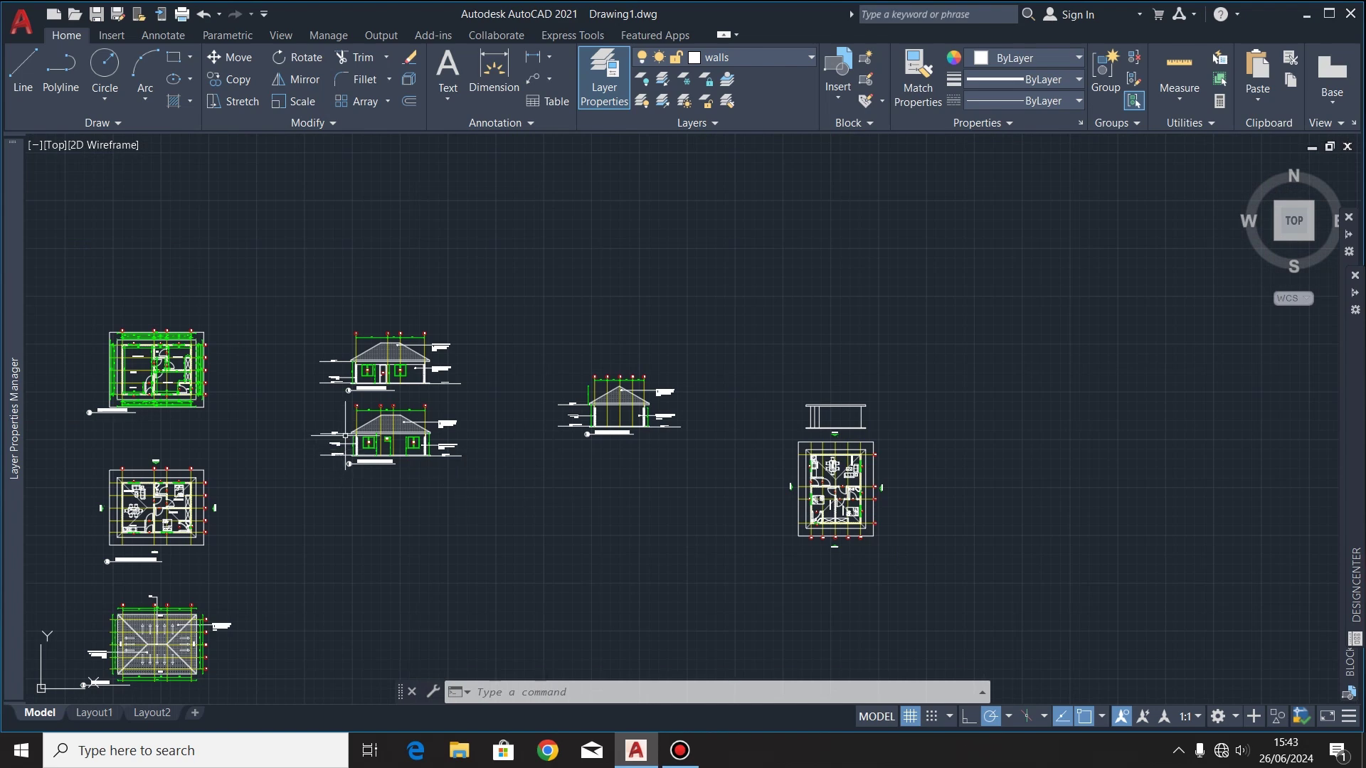
Step: Check the height dimensions of window W2 in the rear end elevation
scroll(355, 435, "up", 2)
scroll(390, 464, "up", 8)
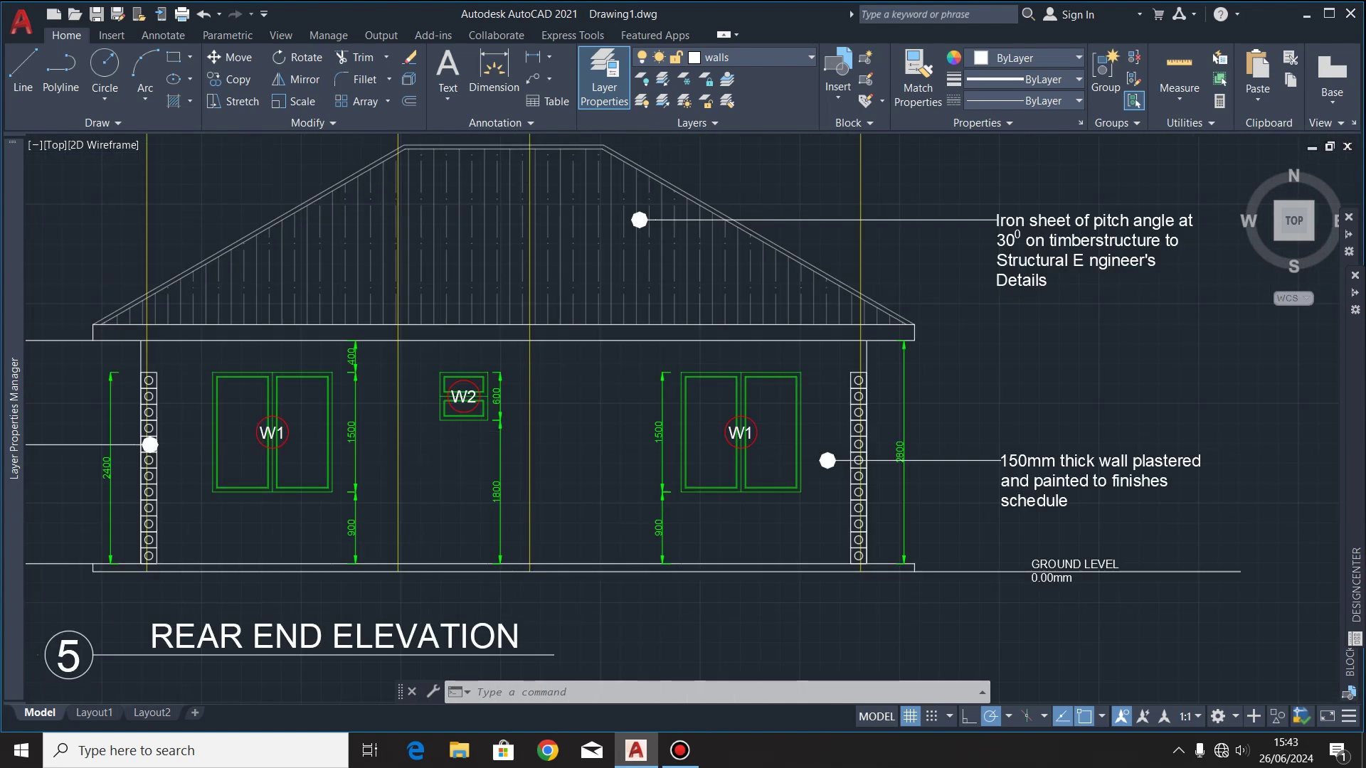
scroll(499, 504, "down", 1)
scroll(499, 503, "up", 6)
scroll(499, 504, "down", 5)
scroll(499, 503, "up", 5)
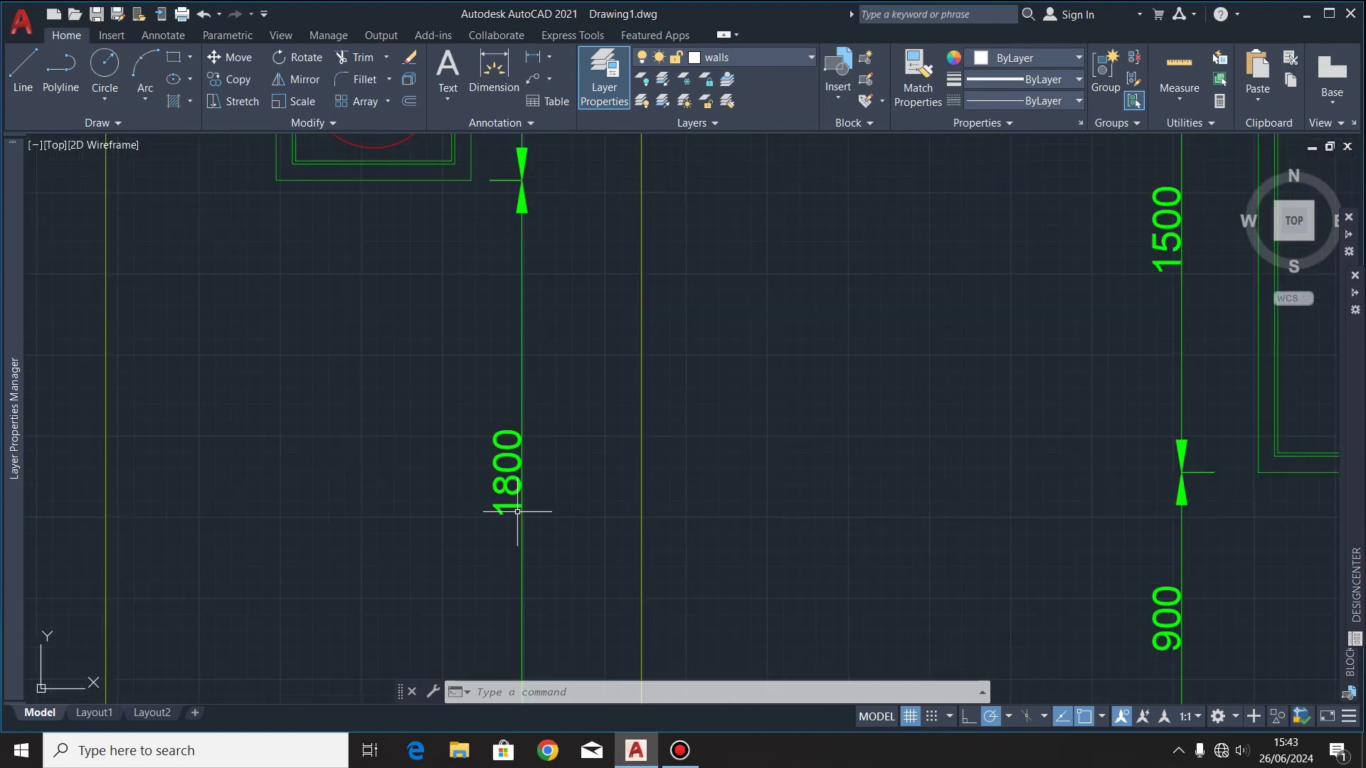
scroll(518, 454, "down", 4)
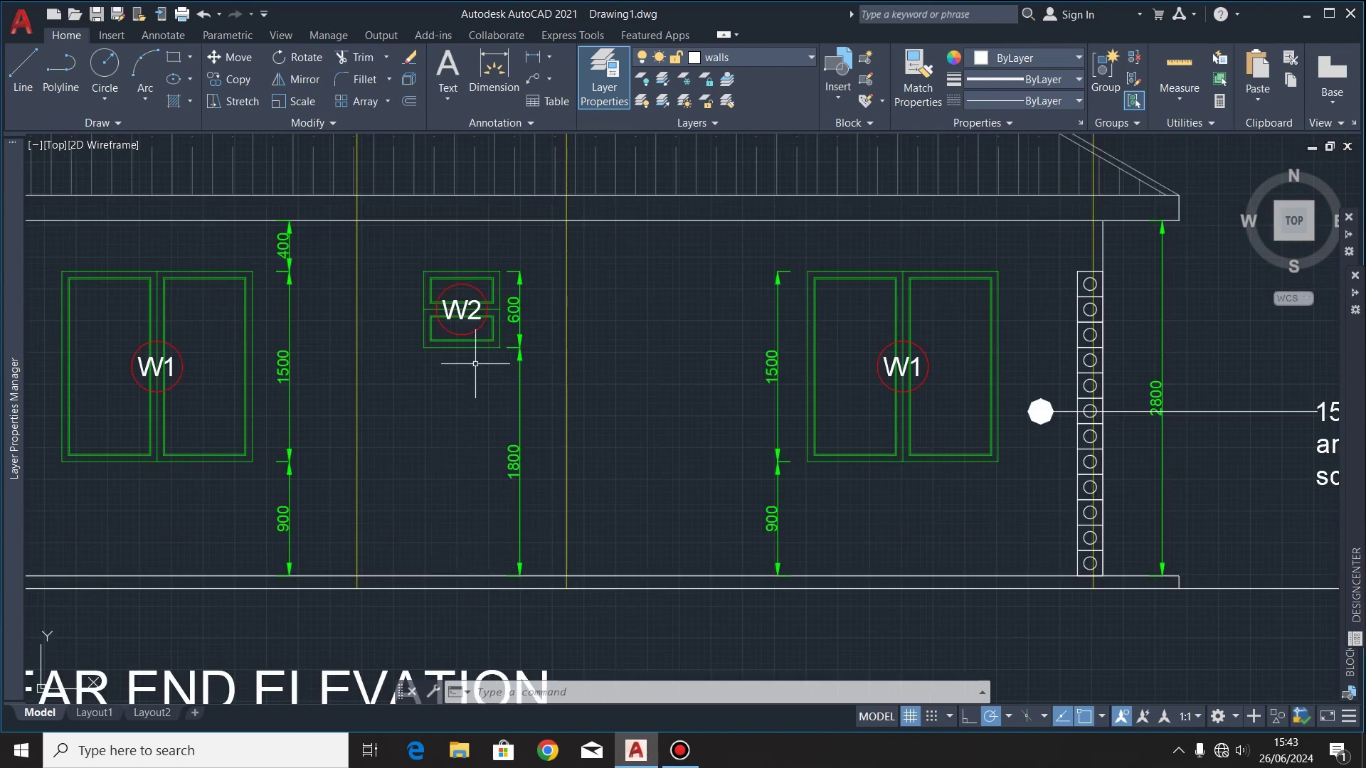
scroll(464, 298, "up", 2)
scroll(417, 412, "down", 4)
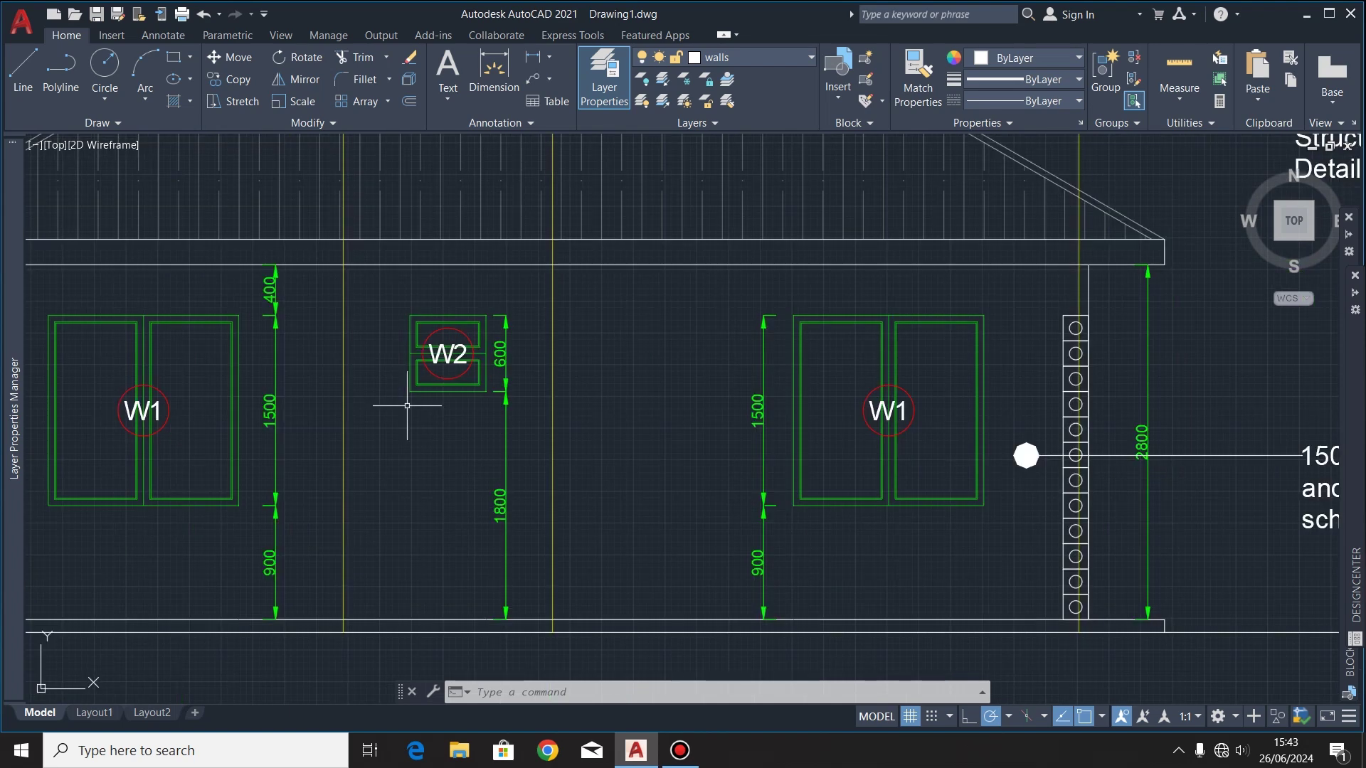
scroll(382, 413, "down", 3)
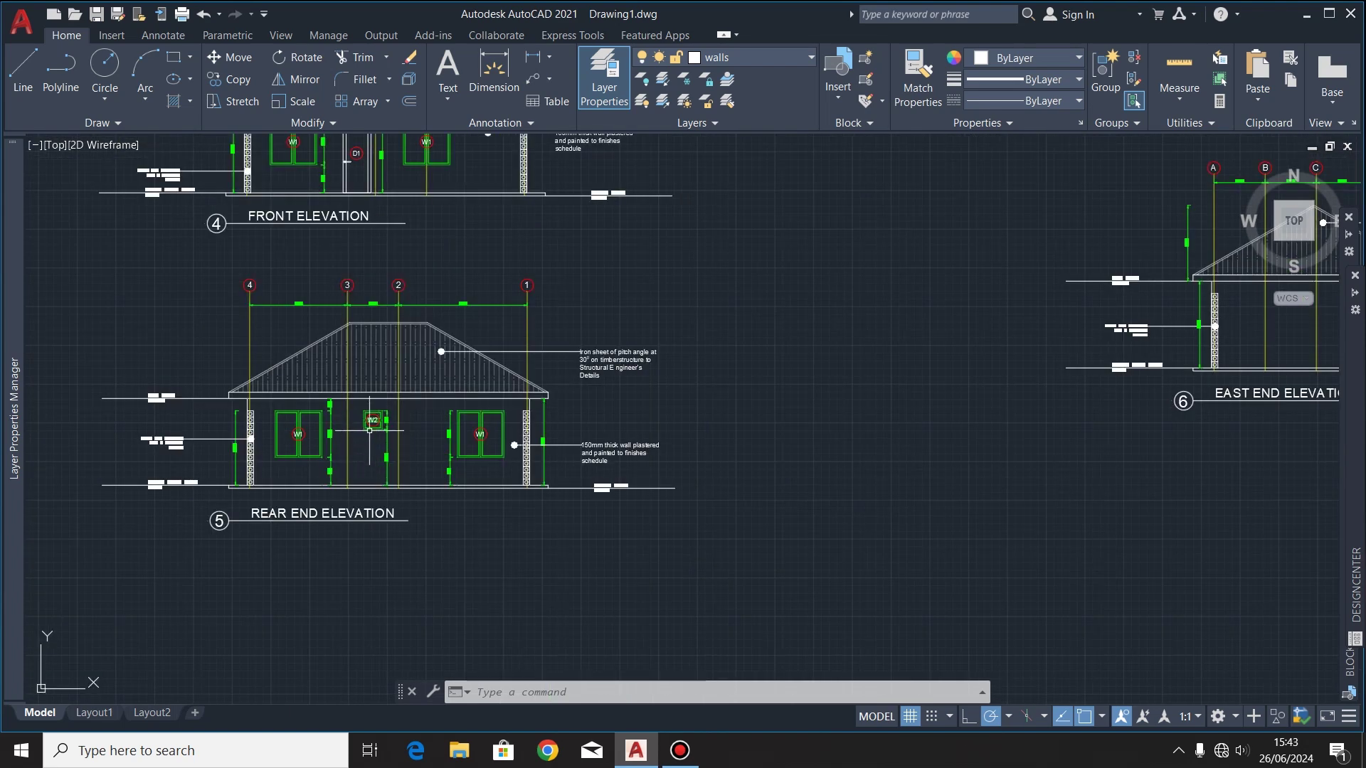
scroll(369, 429, "up", 3)
scroll(352, 429, "down", 5)
middle_click_drag(970, 565, 695, 518)
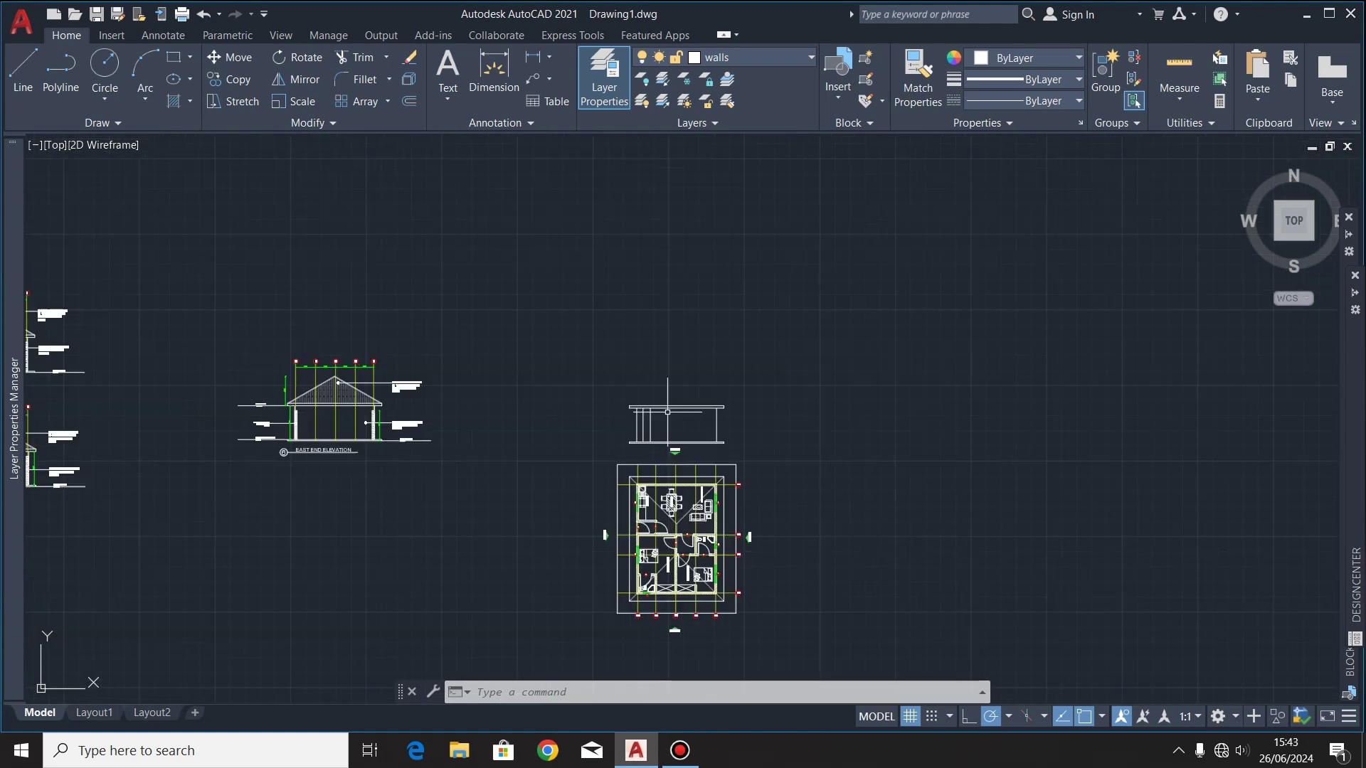
Step: Offset the floor slab's upper line 1800 upward in the new elevation to mark the window sill
scroll(601, 457, "up", 8)
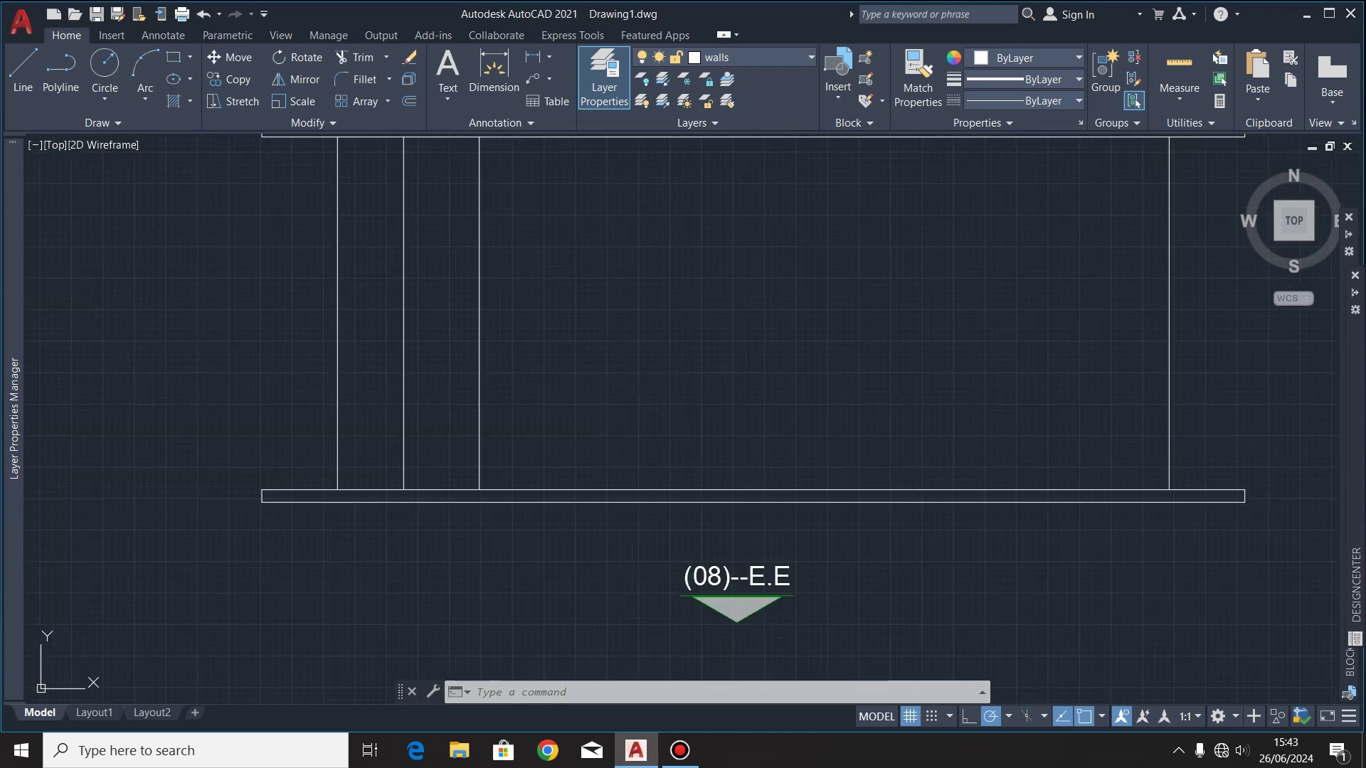
left_click(601, 489)
left_click(409, 101)
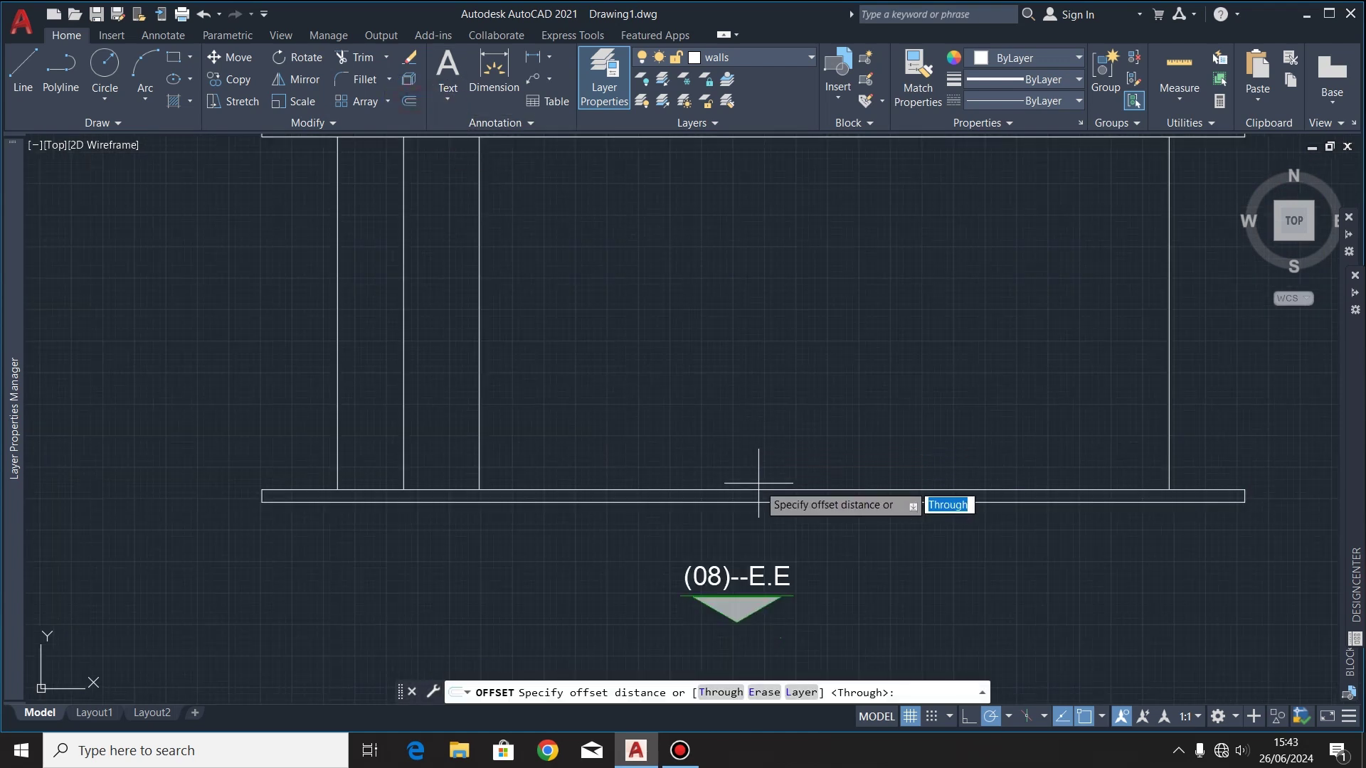
left_click(753, 490)
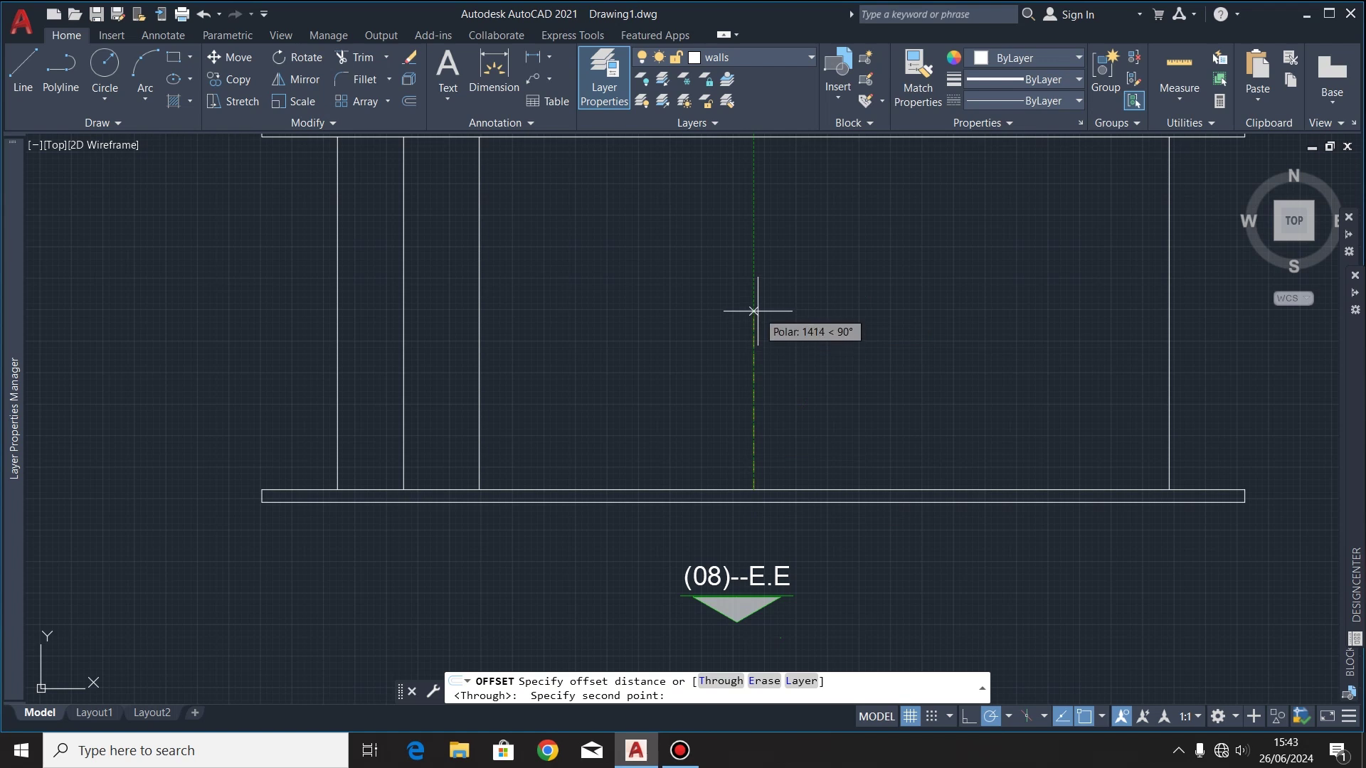
type("1800")
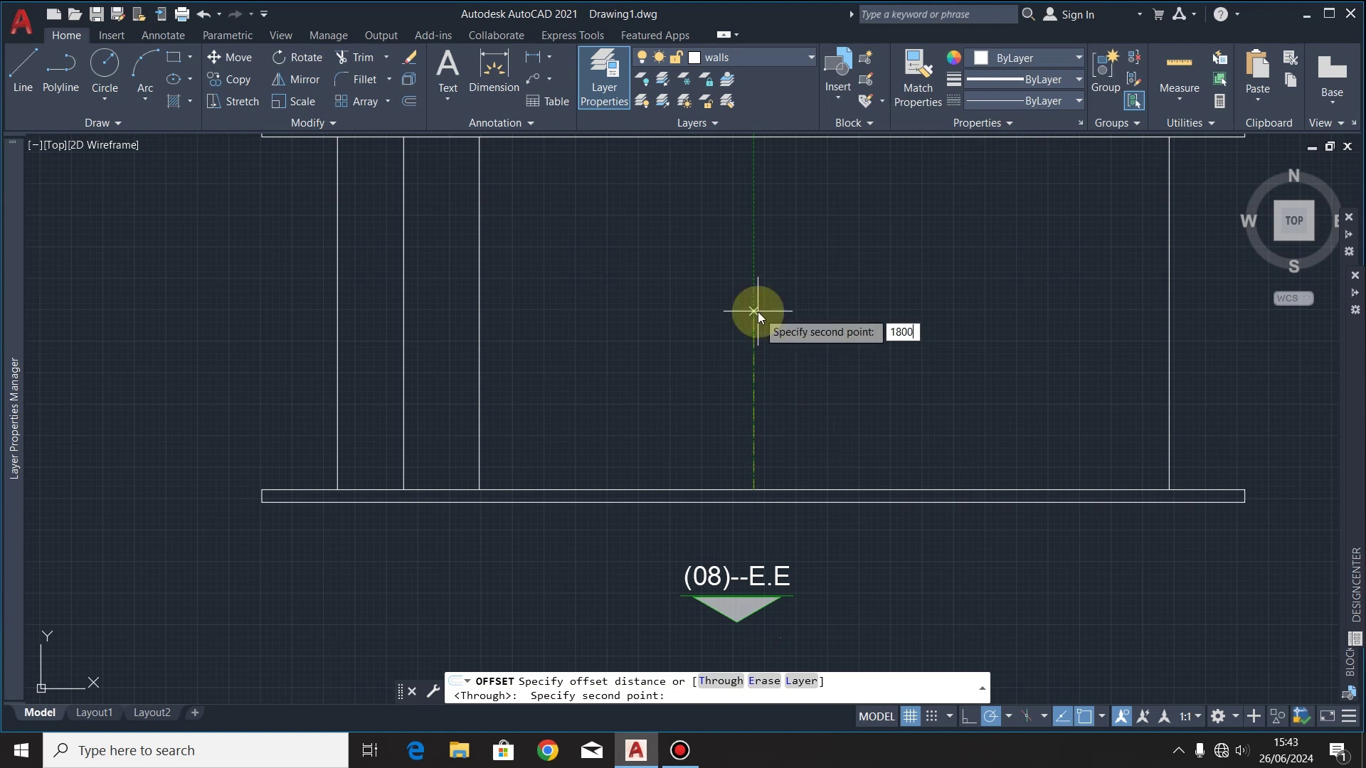
key("Return")
left_click(757, 310)
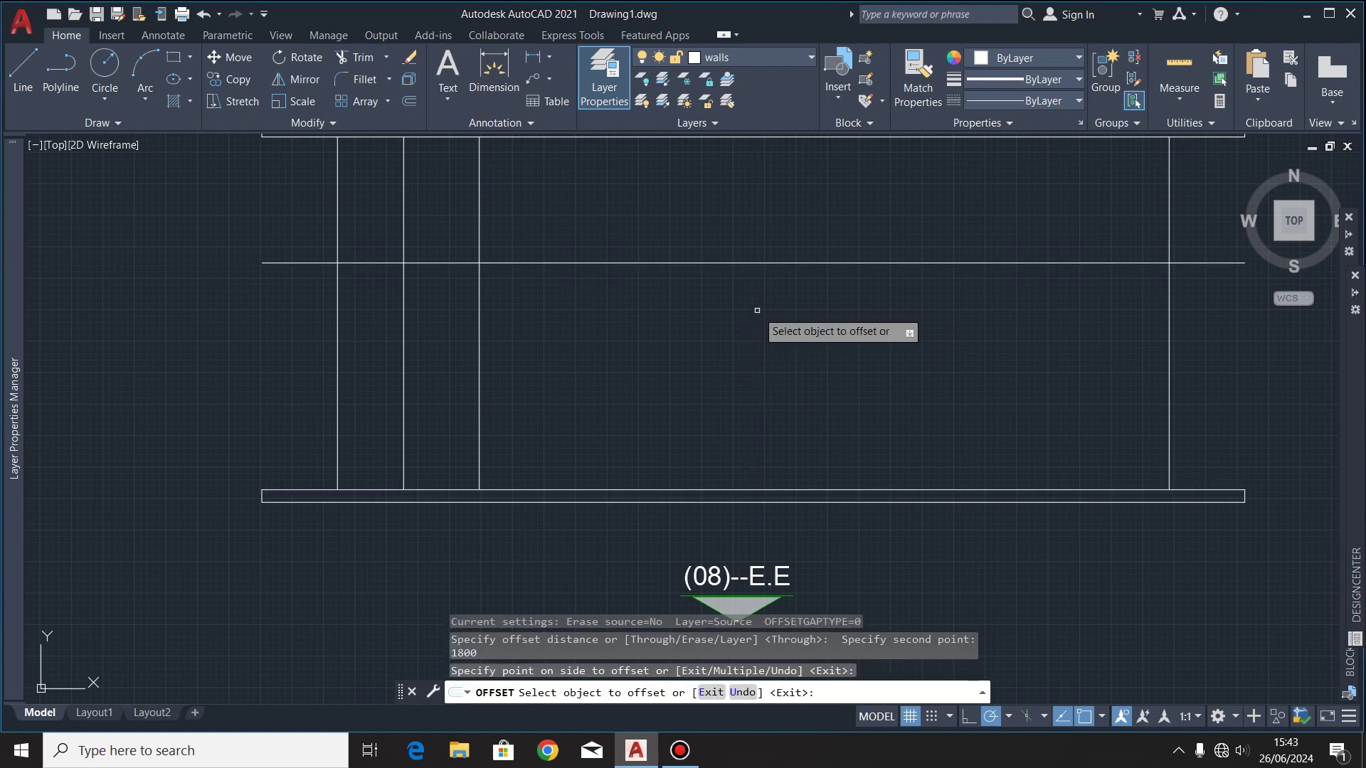
key("Escape")
Step: Copy window W2 with its tag from the rear end elevation to the intersection of the sill line and the window's first projection line
scroll(756, 310, "down", 5)
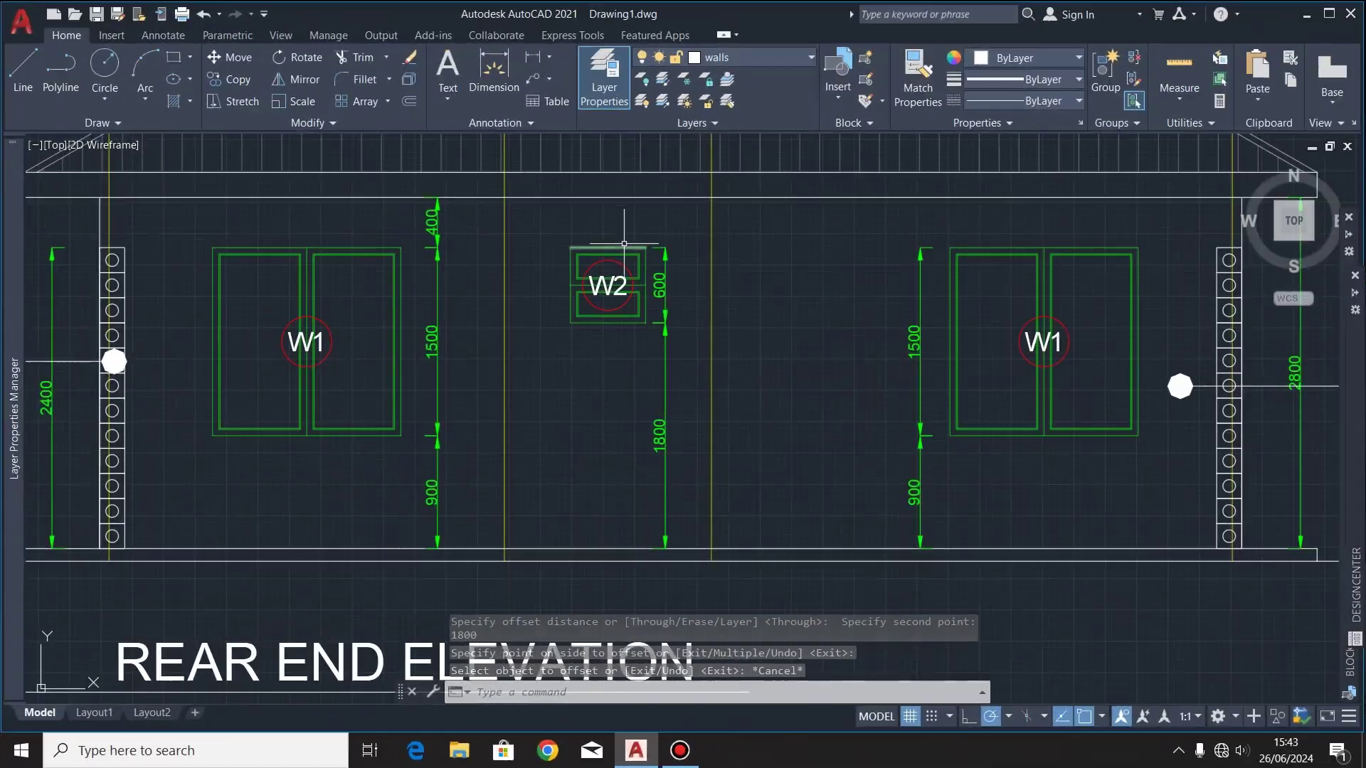
left_click(623, 231)
left_click(557, 346)
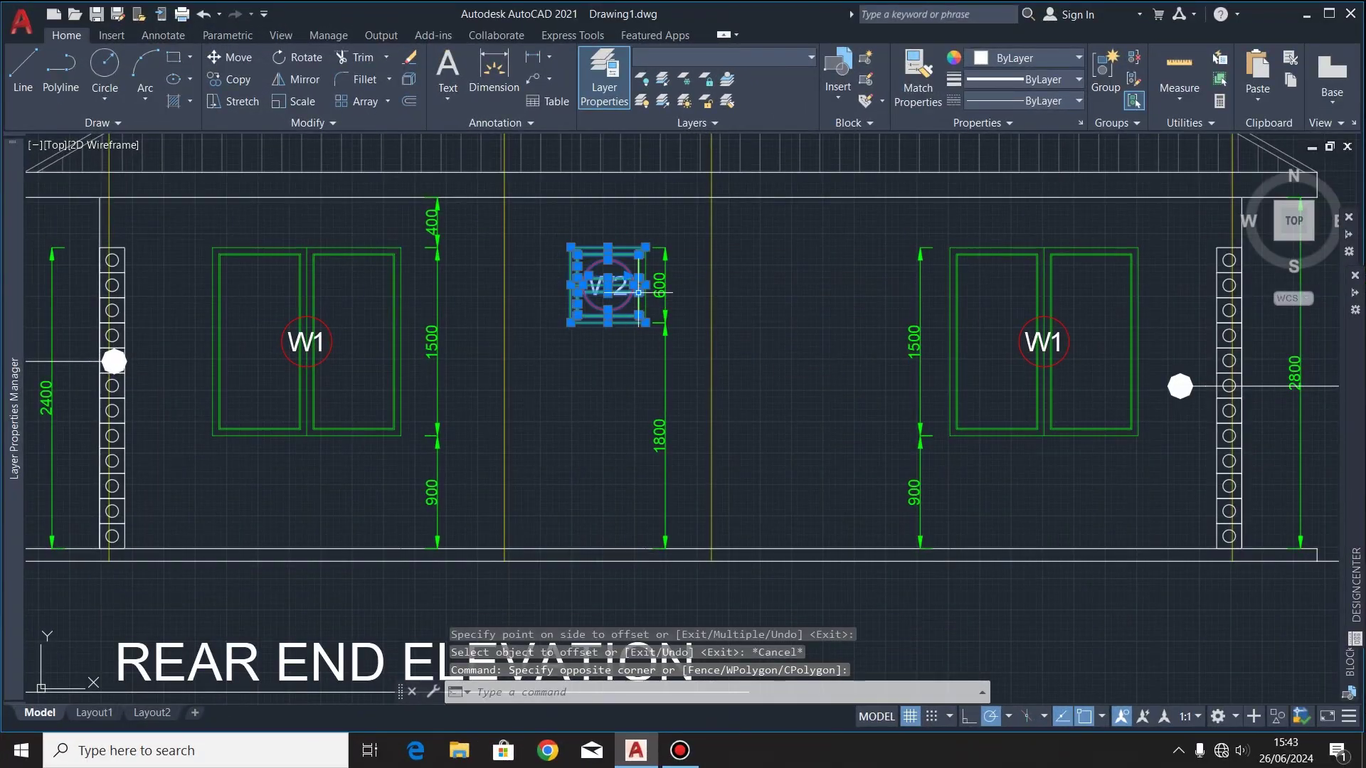
scroll(638, 292, "up", 4)
left_click(600, 184)
left_click(558, 441)
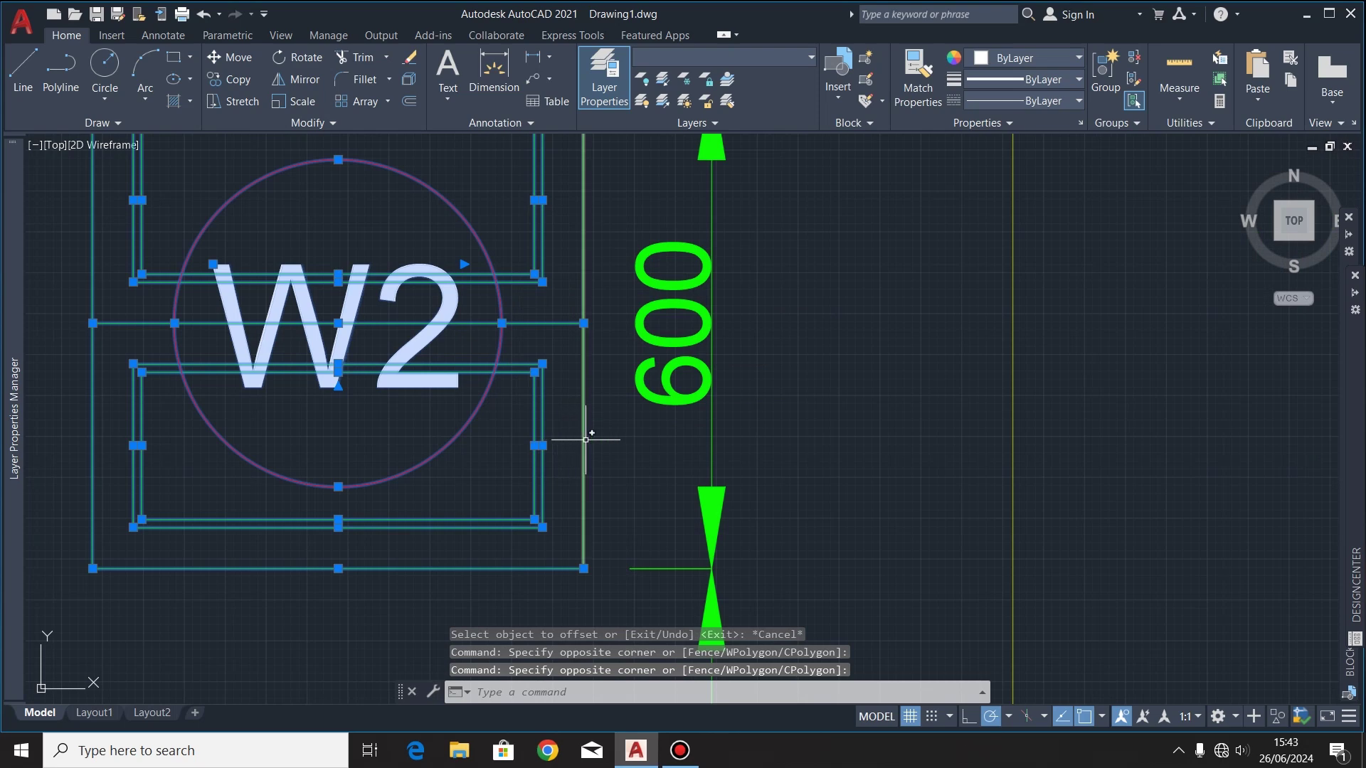
scroll(516, 484, "down", 6)
scroll(516, 484, "up", 5)
left_click(238, 79)
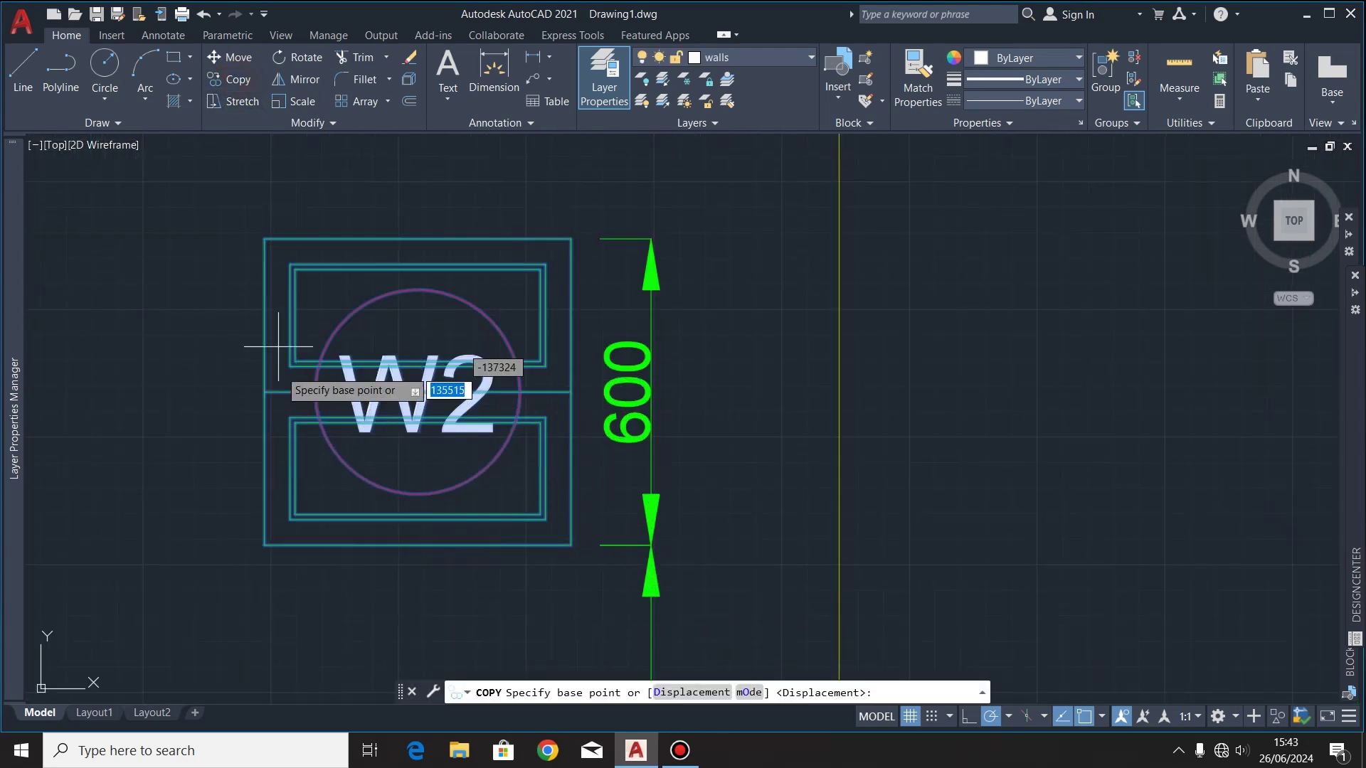
left_click(254, 523)
scroll(281, 541, "down", 5)
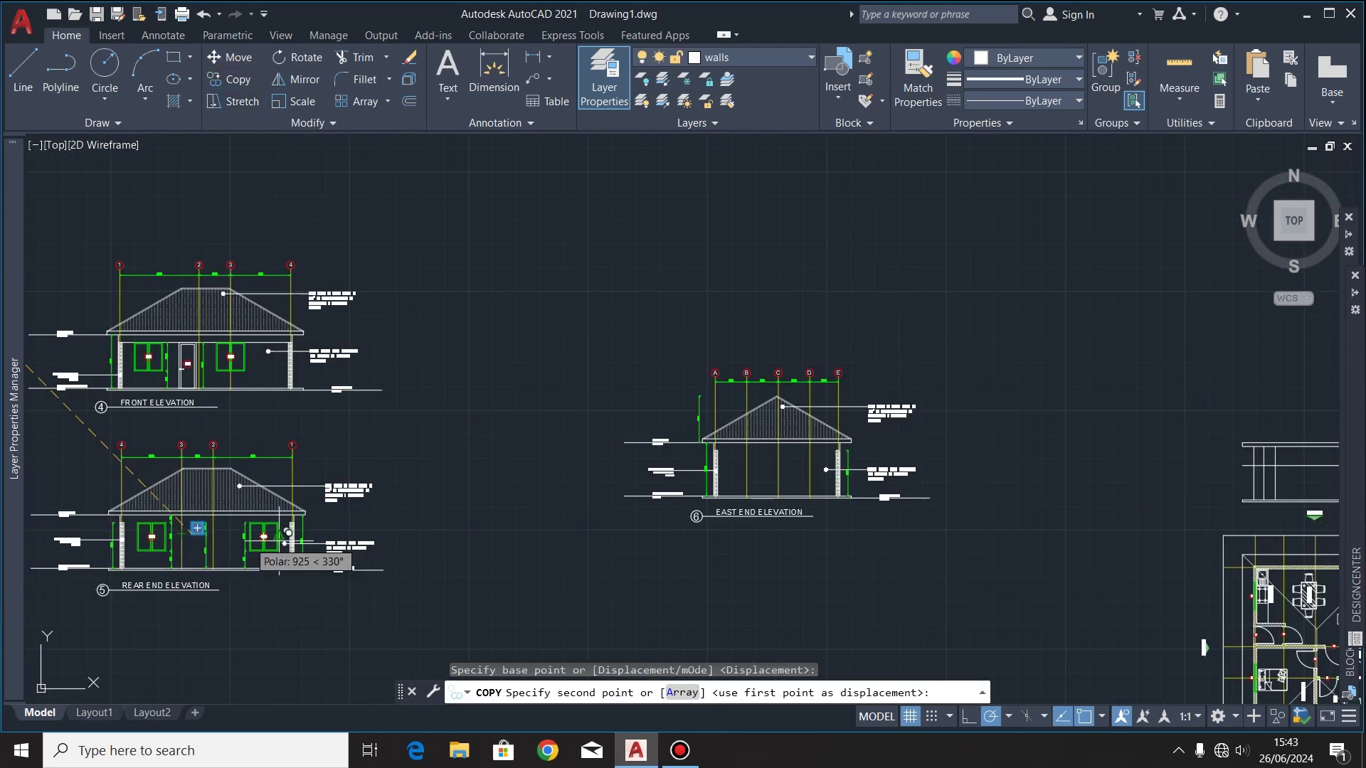
scroll(654, 476, "up", 8)
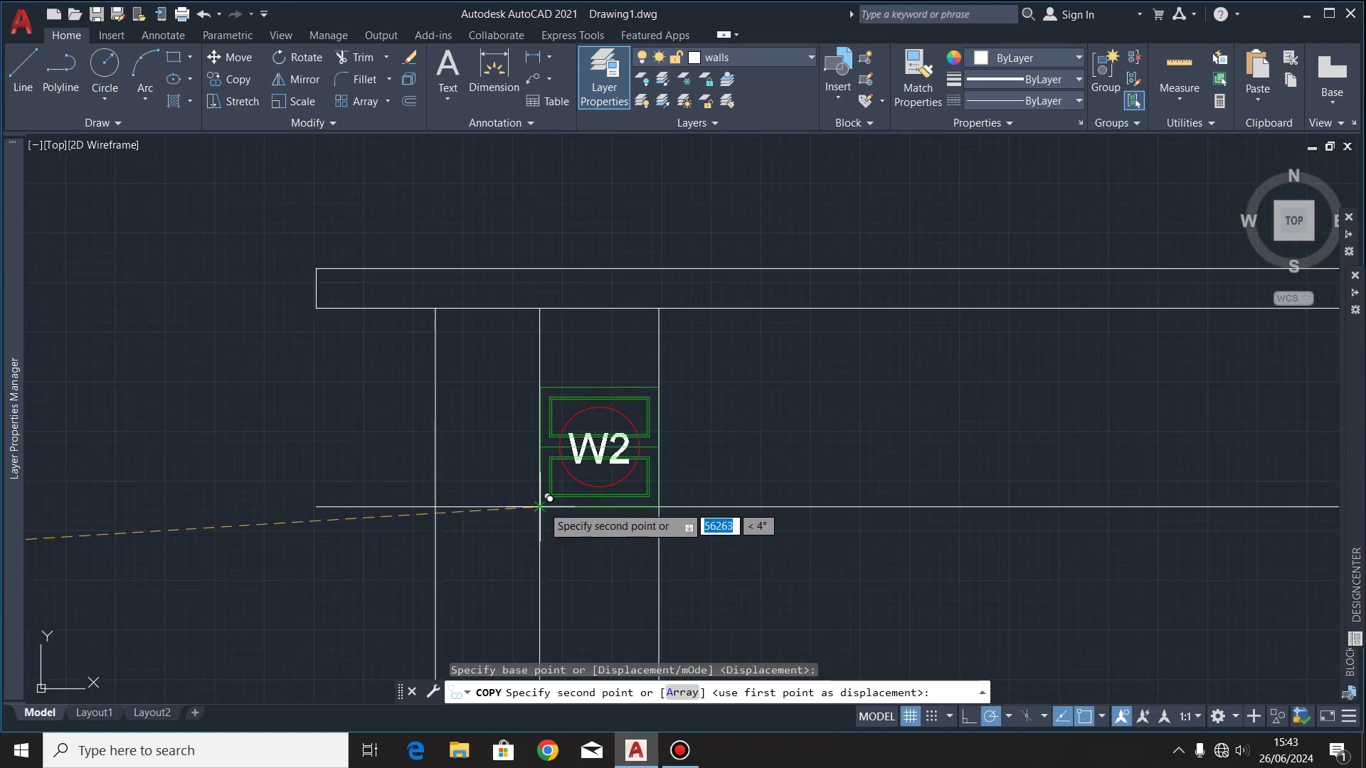
left_click(540, 506)
scroll(548, 511, "down", 4)
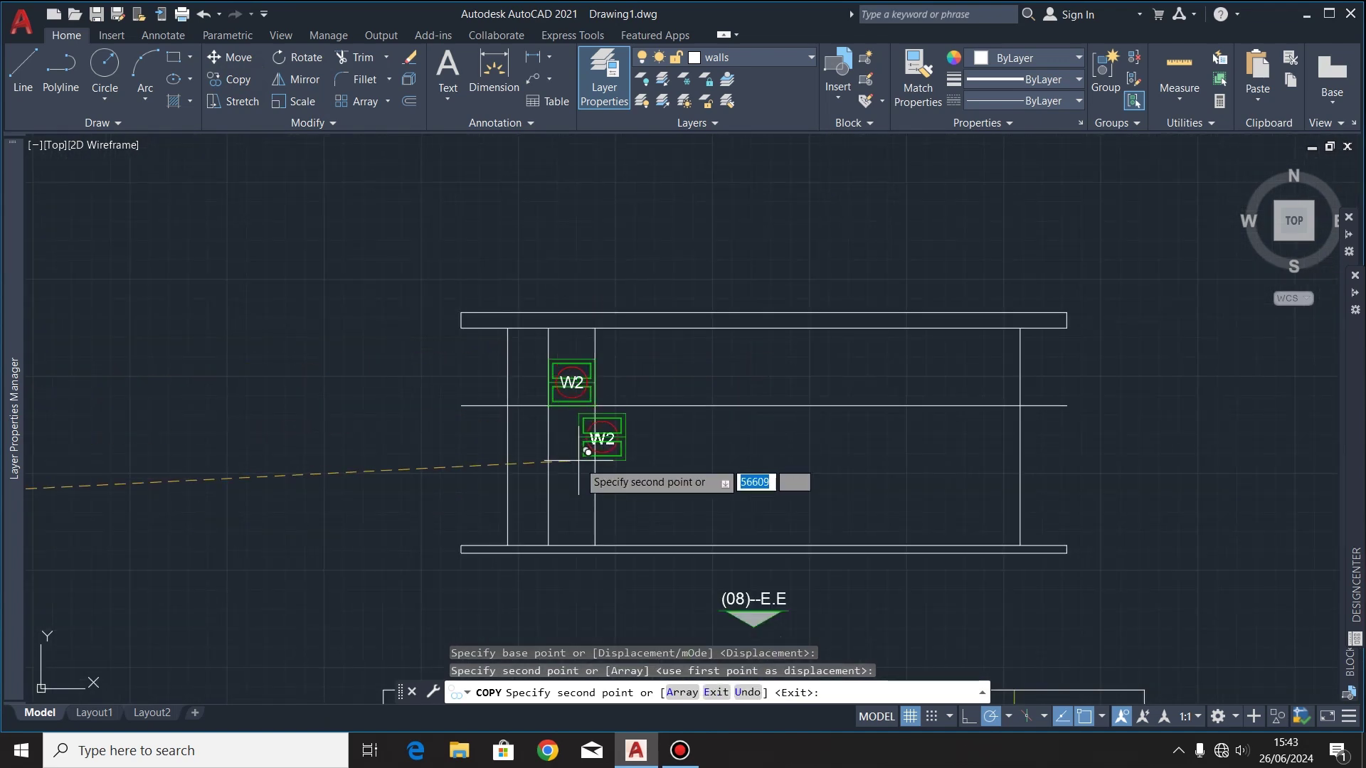
key("Escape")
Step: Erase the sill construction line and the two vertical projection lines around window W2 in the new elevation
left_click(731, 366)
left_click(696, 443)
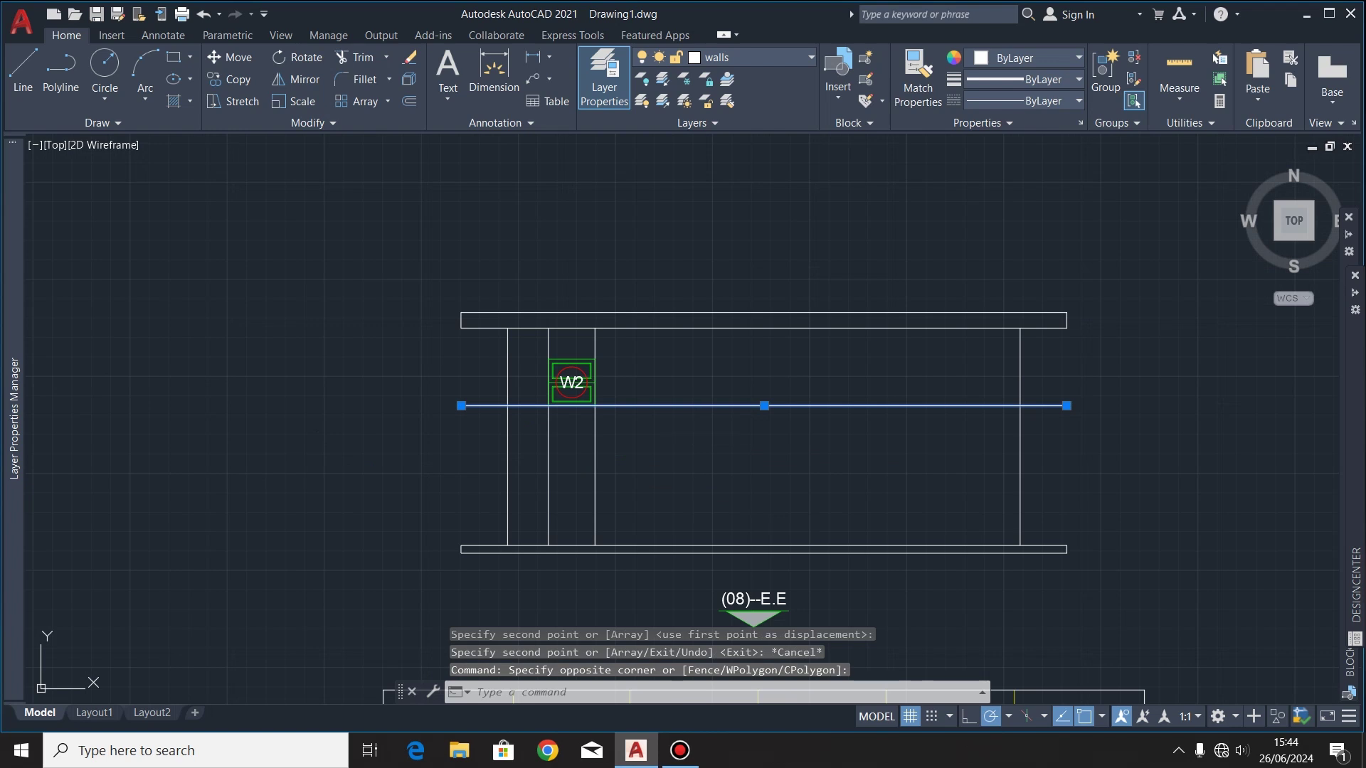
key("Delete")
left_click(640, 446)
left_click(532, 492)
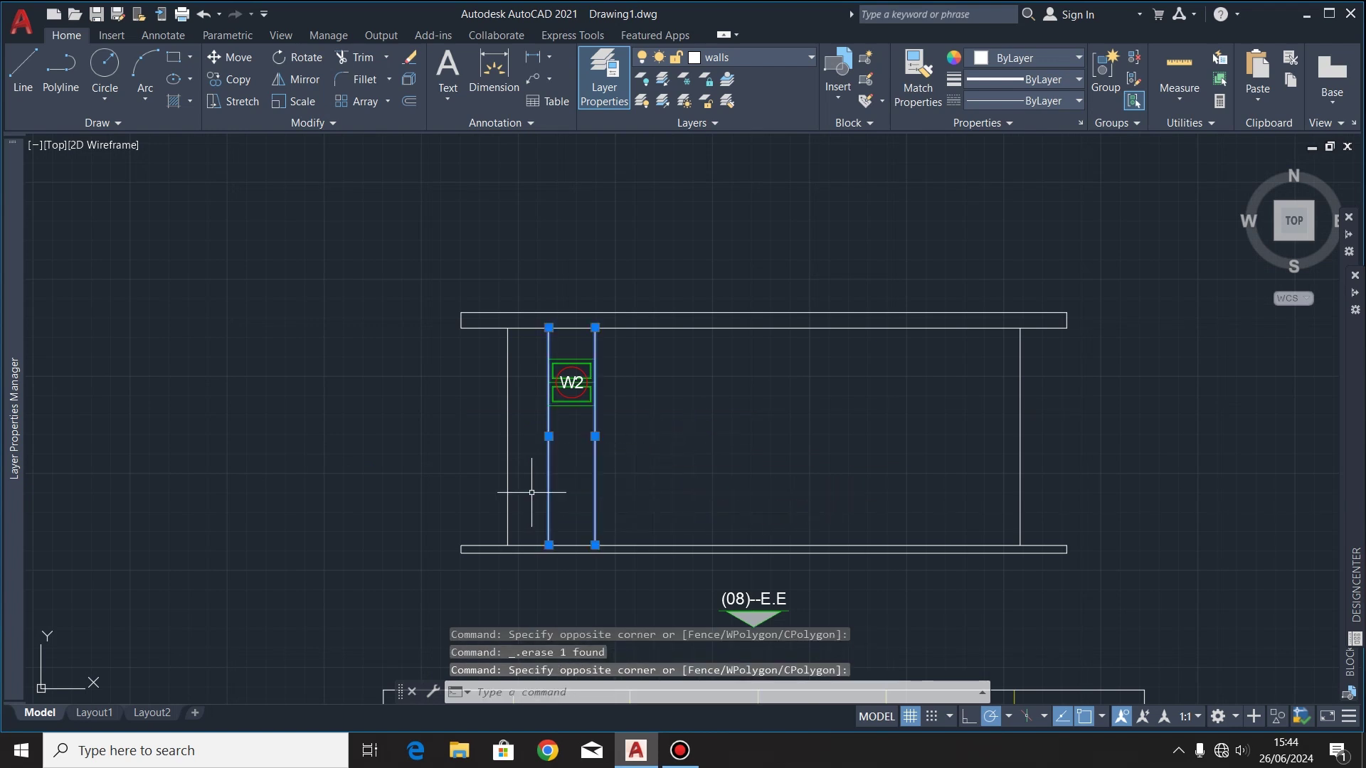
key("Delete")
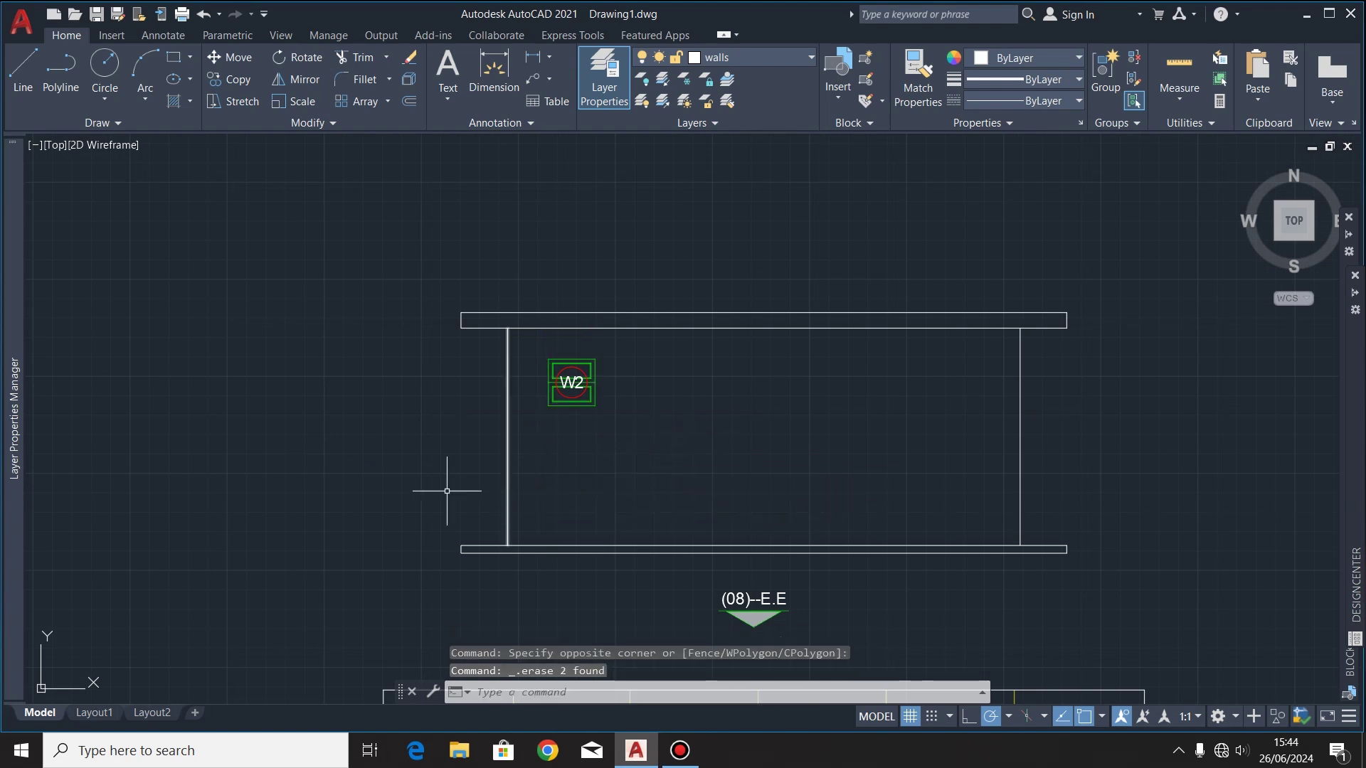
Step: Erase the rotated floor plan together with its elevation markers below the new end elevation
scroll(382, 473, "down", 2)
scroll(534, 379, "down", 3)
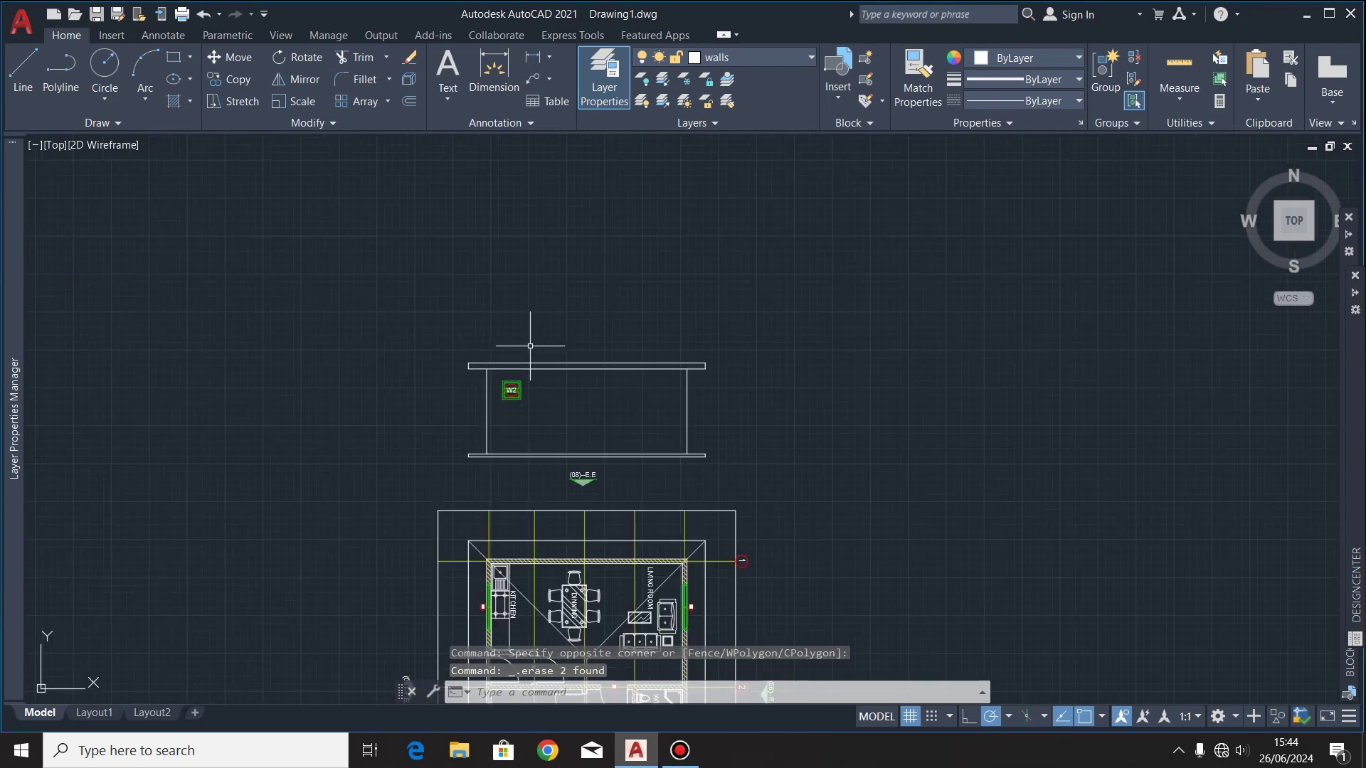
middle_click_drag(512, 391, 573, 284)
scroll(555, 311, "down", 2)
scroll(584, 538, "up", 4)
scroll(584, 537, "up", 2)
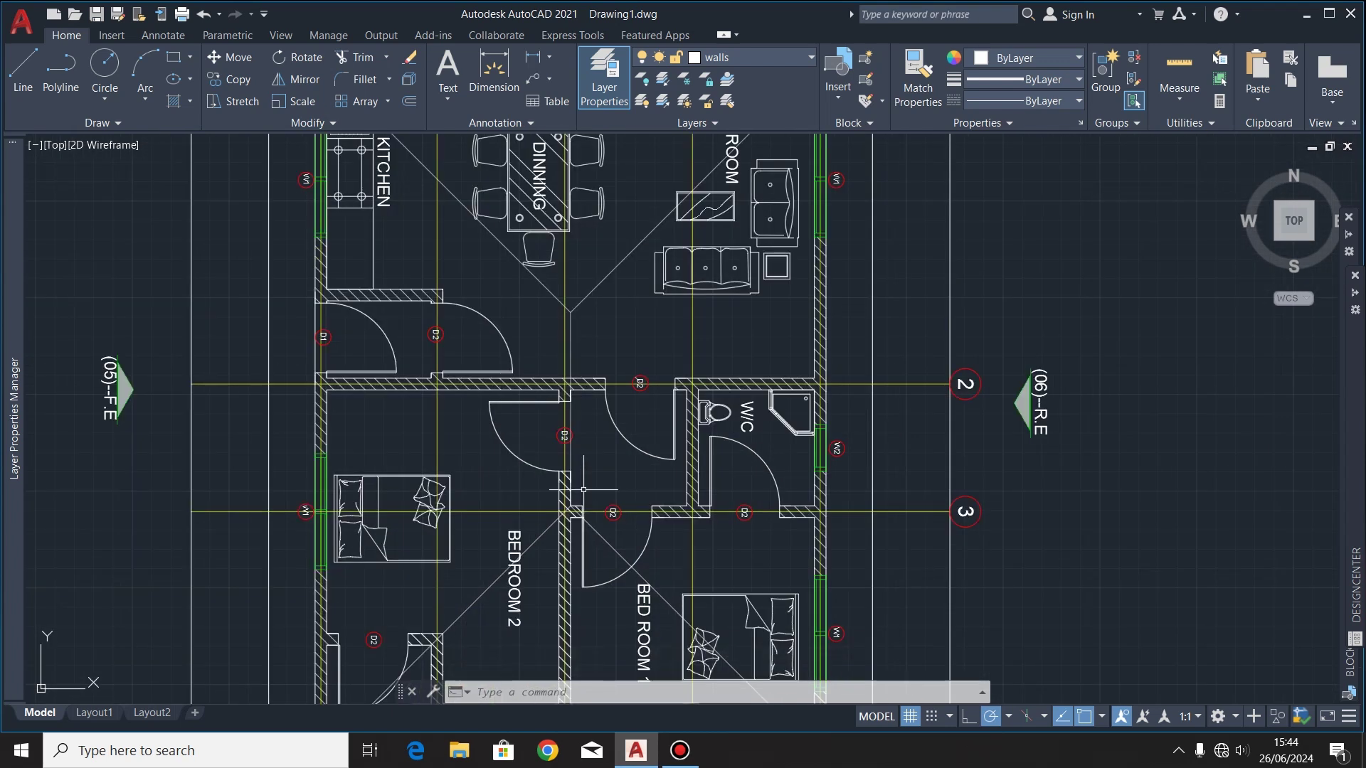
scroll(585, 538, "down", 6)
left_click(723, 359)
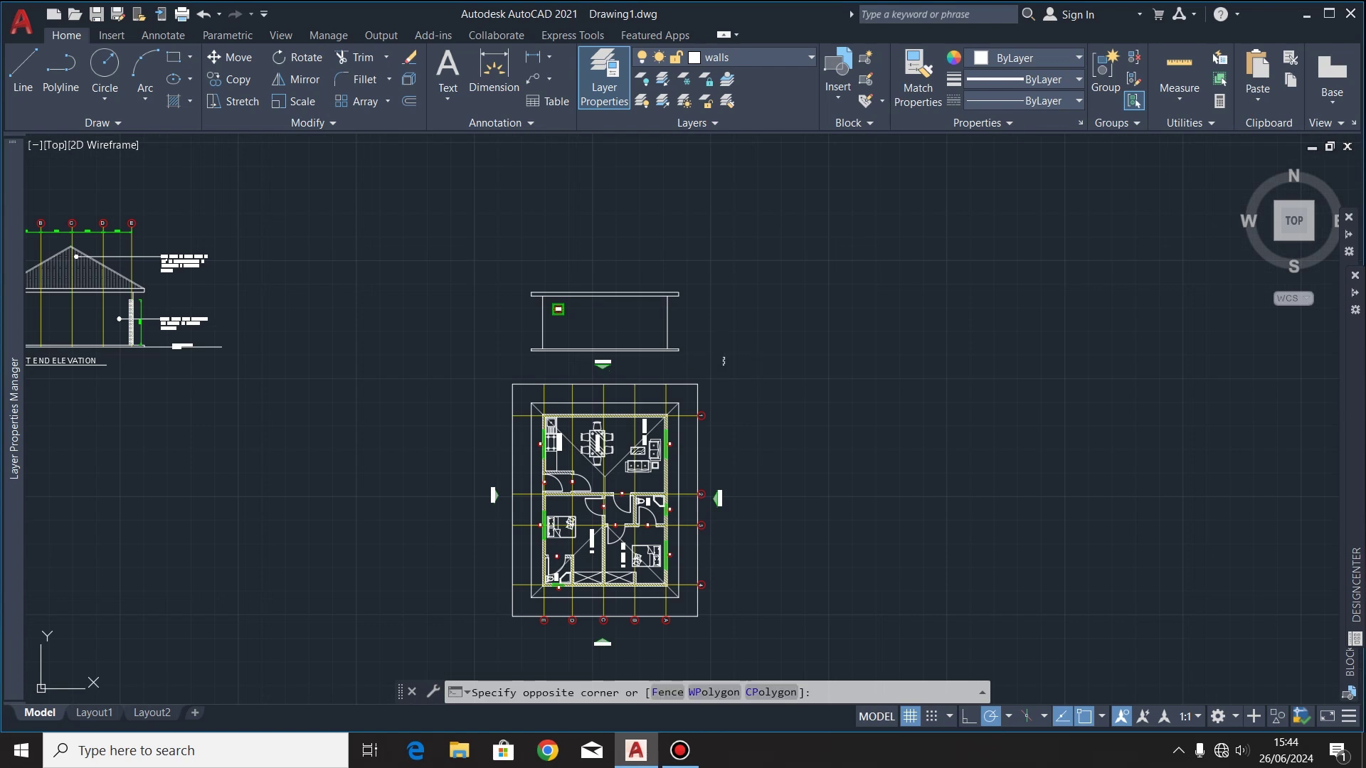
left_click(477, 662)
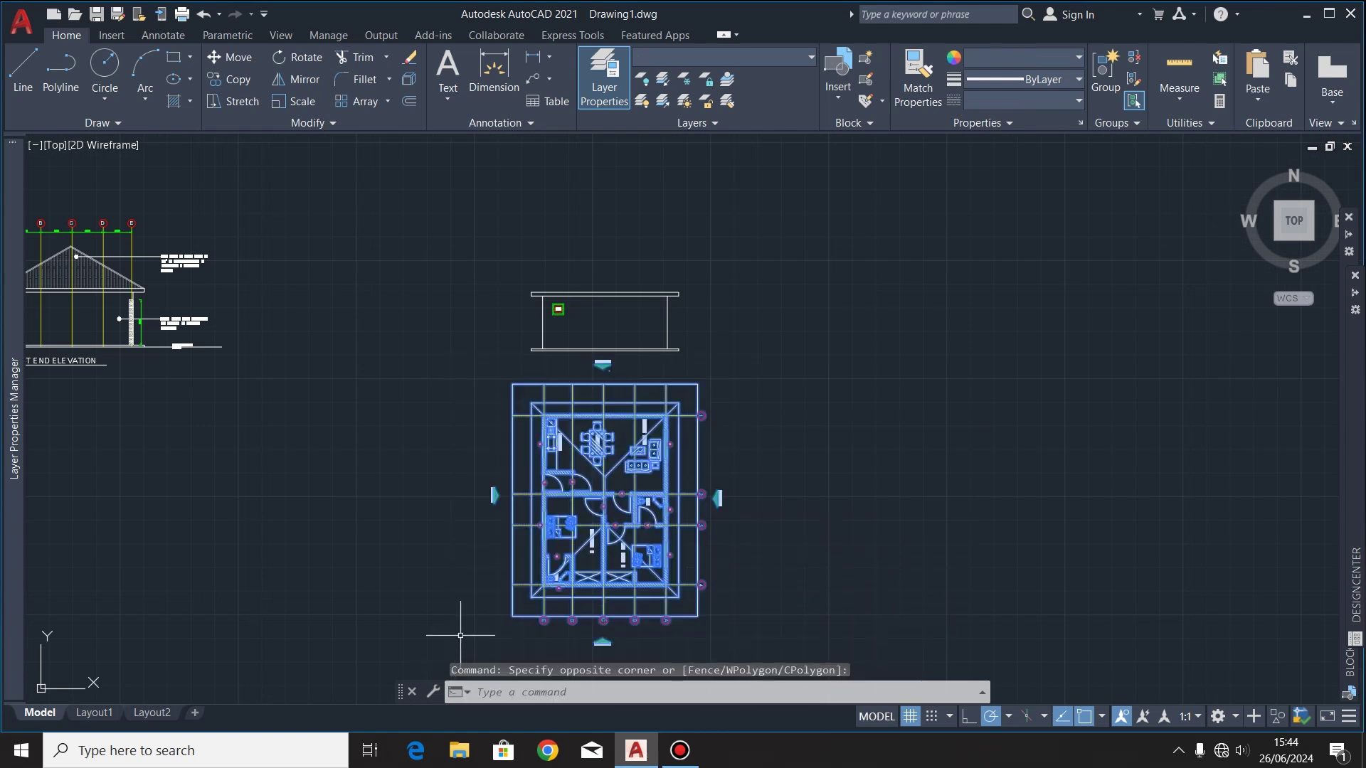
scroll(625, 353, "up", 2)
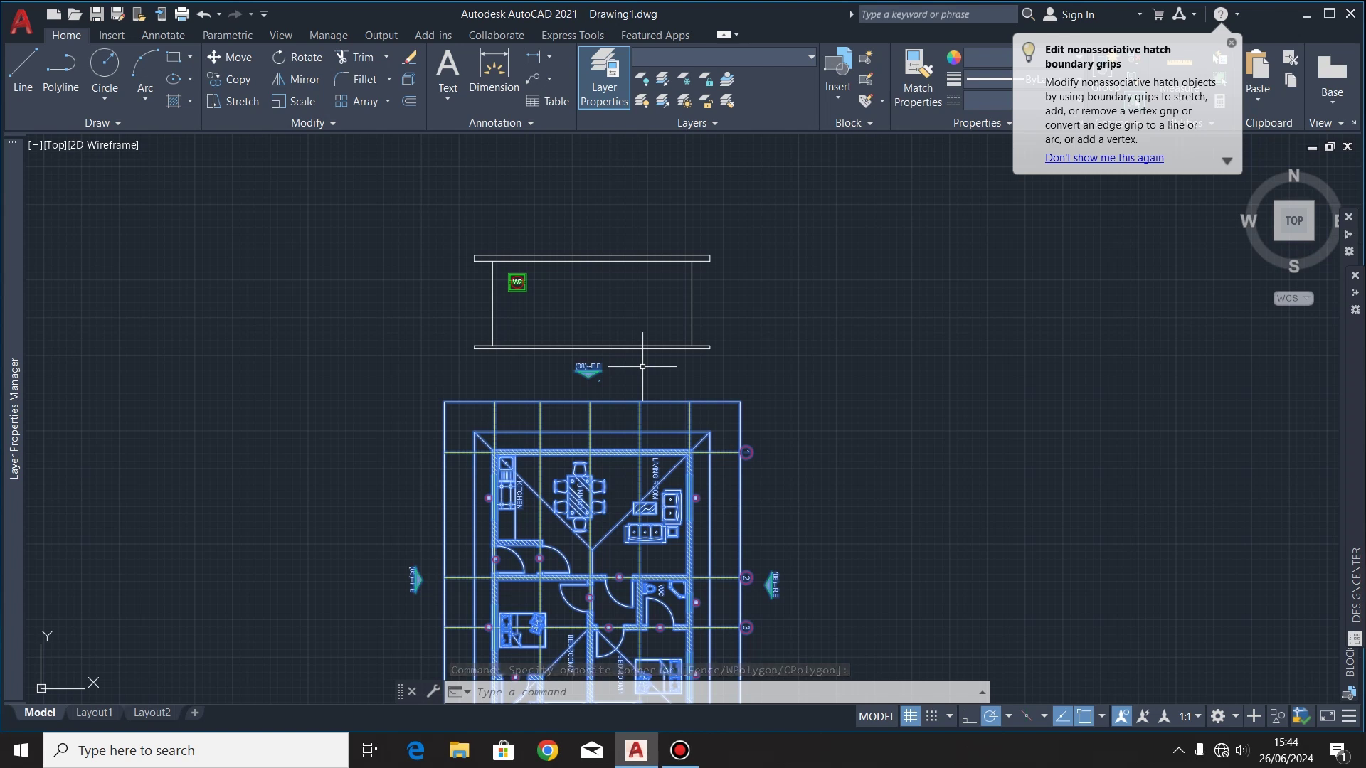
key("Delete")
Step: Make the roof layer current and draw a roof slope line about 7071 long at 30° from the fascia's upper-left corner
scroll(524, 216, "up", 2)
left_click(784, 57)
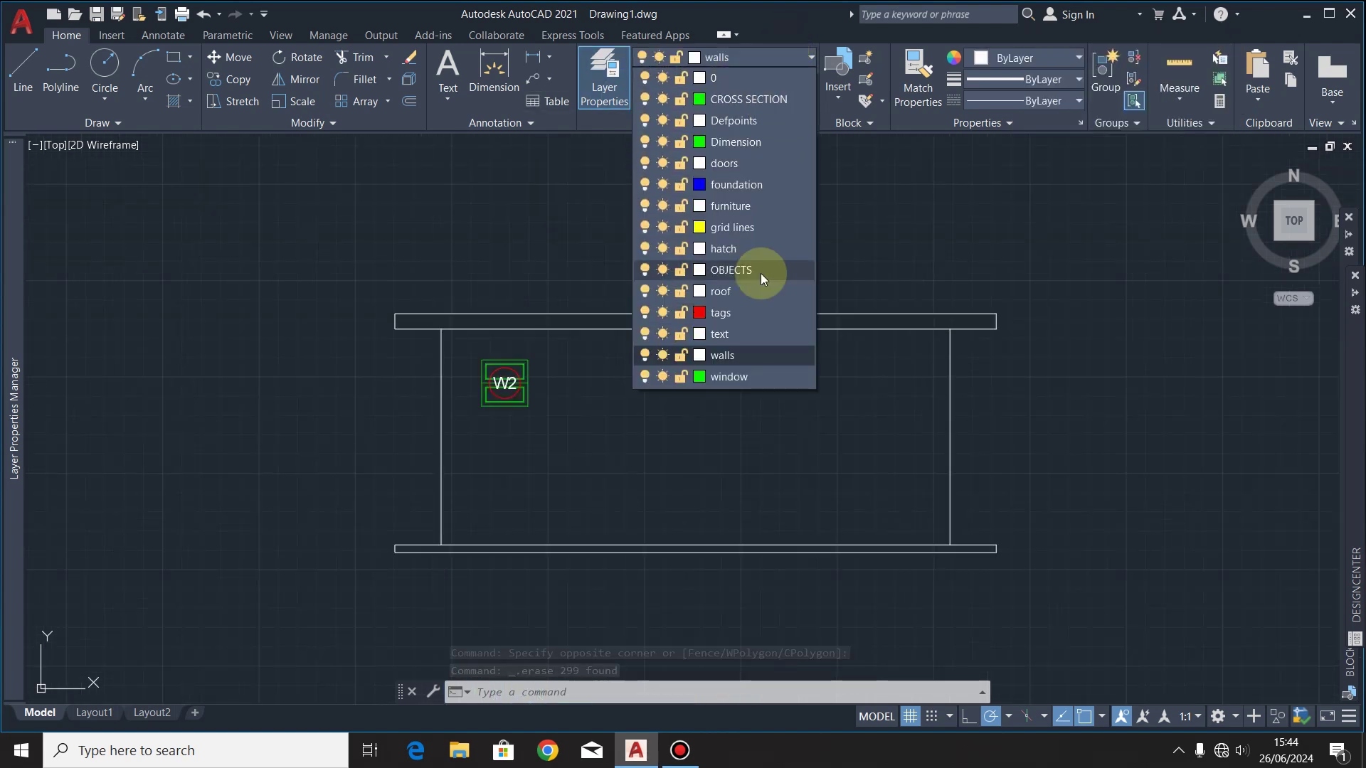
left_click(753, 290)
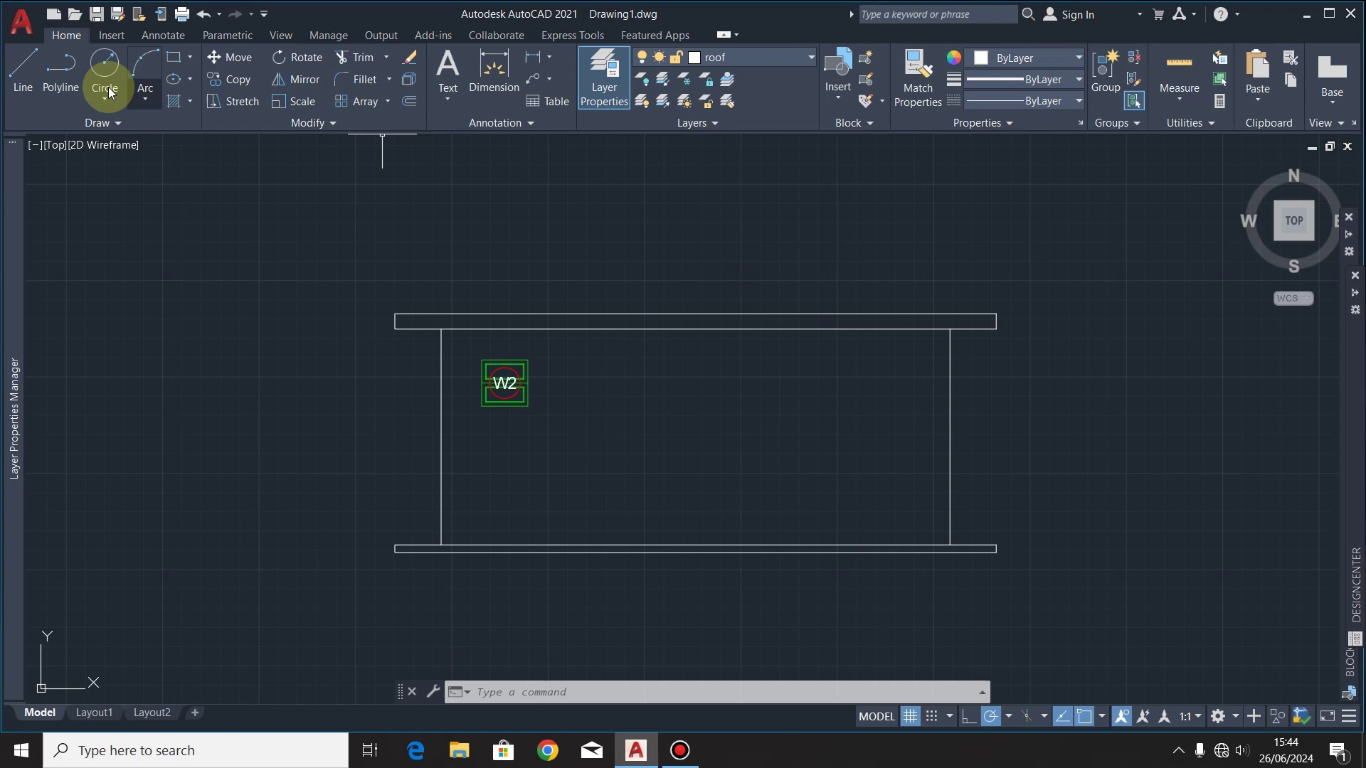
left_click(6, 66)
scroll(413, 247, "up", 3)
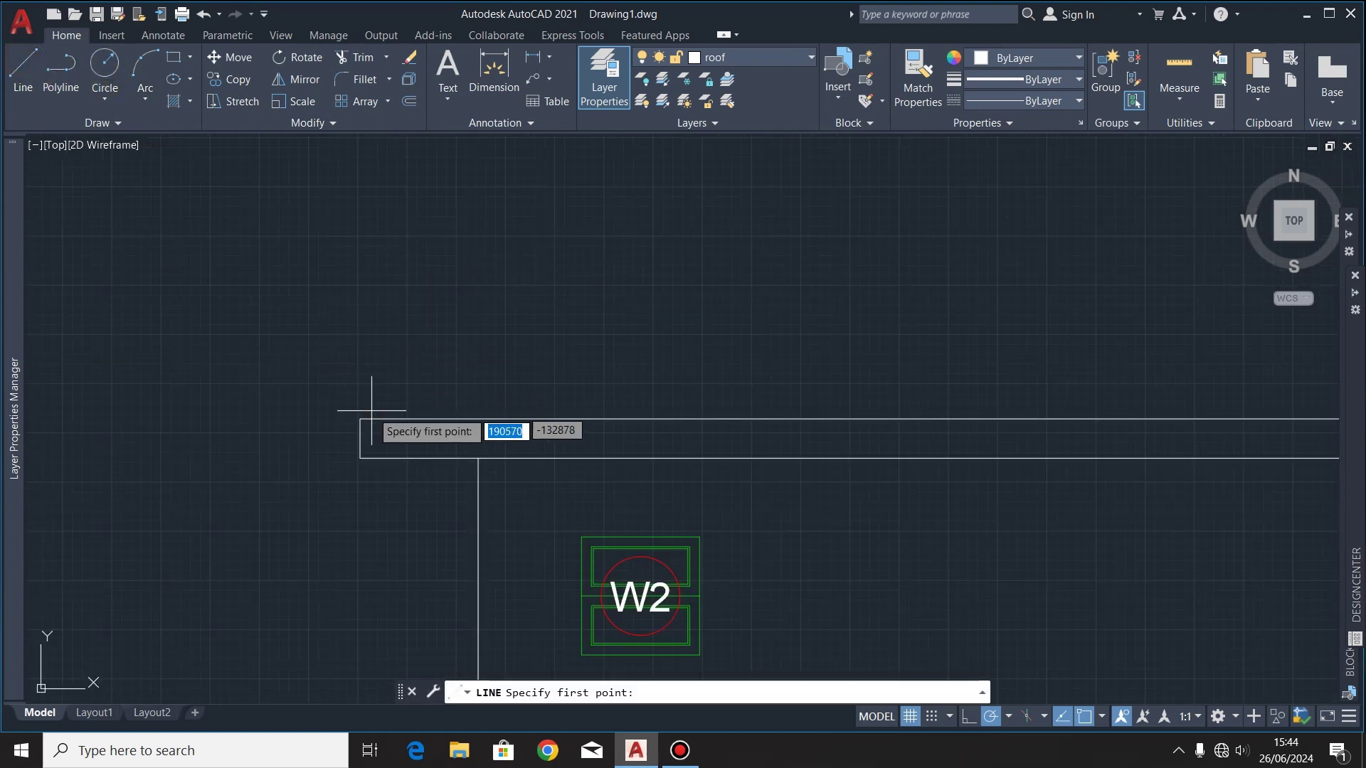
left_click(360, 418)
scroll(334, 495, "down", 3)
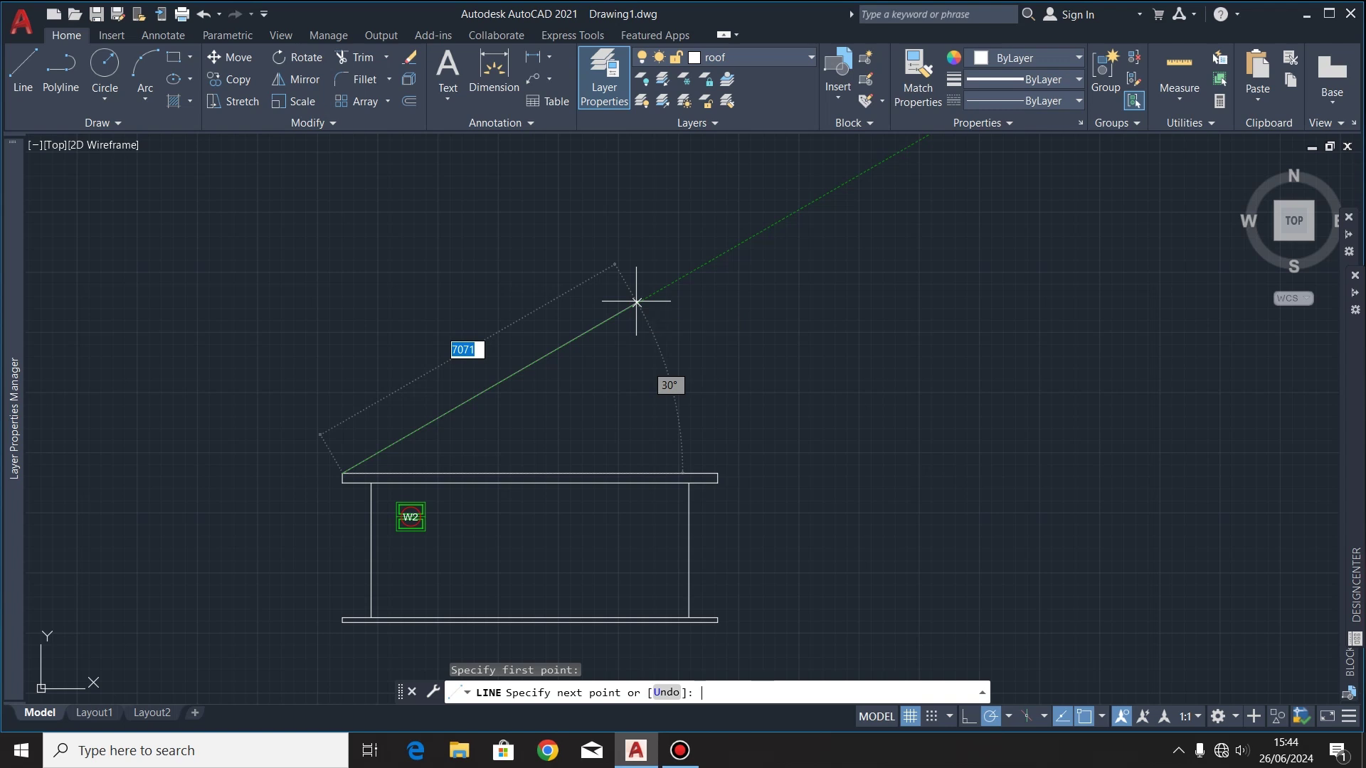
key("Tab")
type("30")
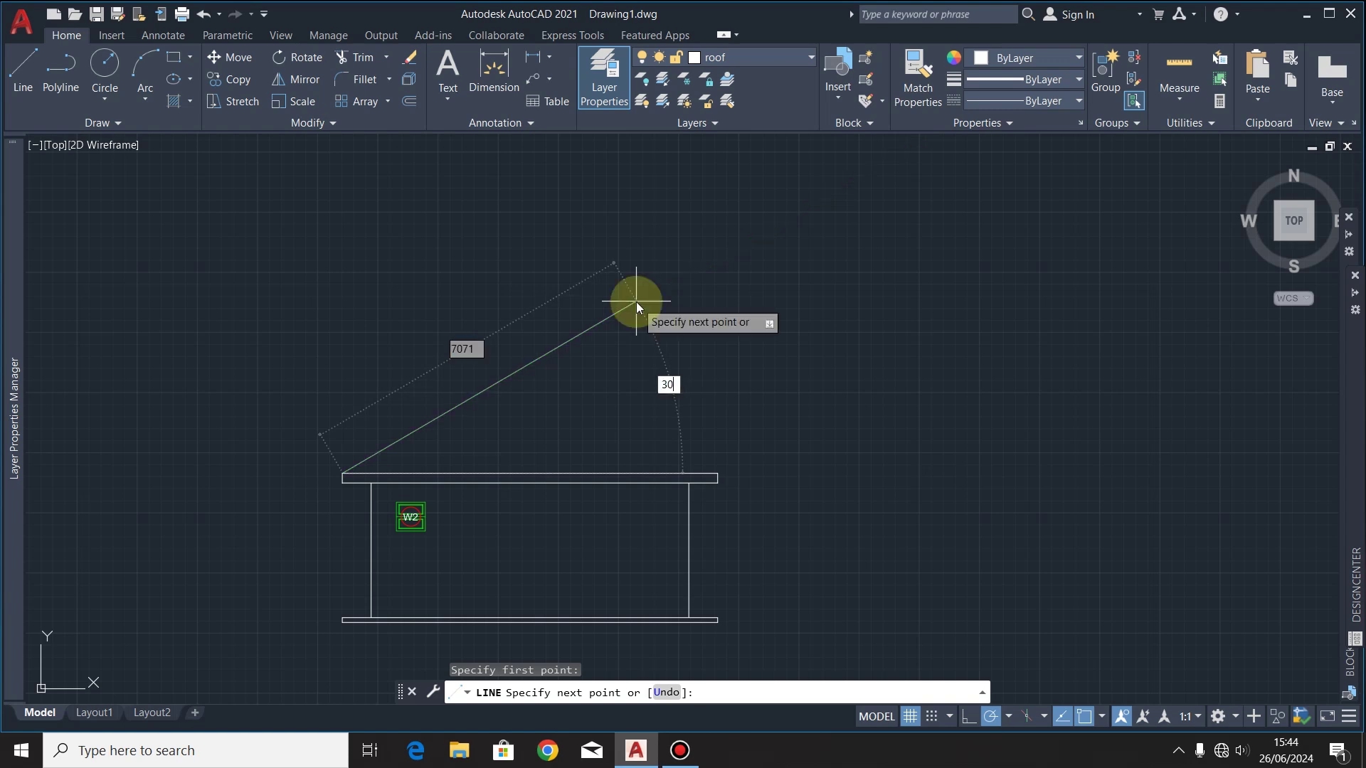
key("Return")
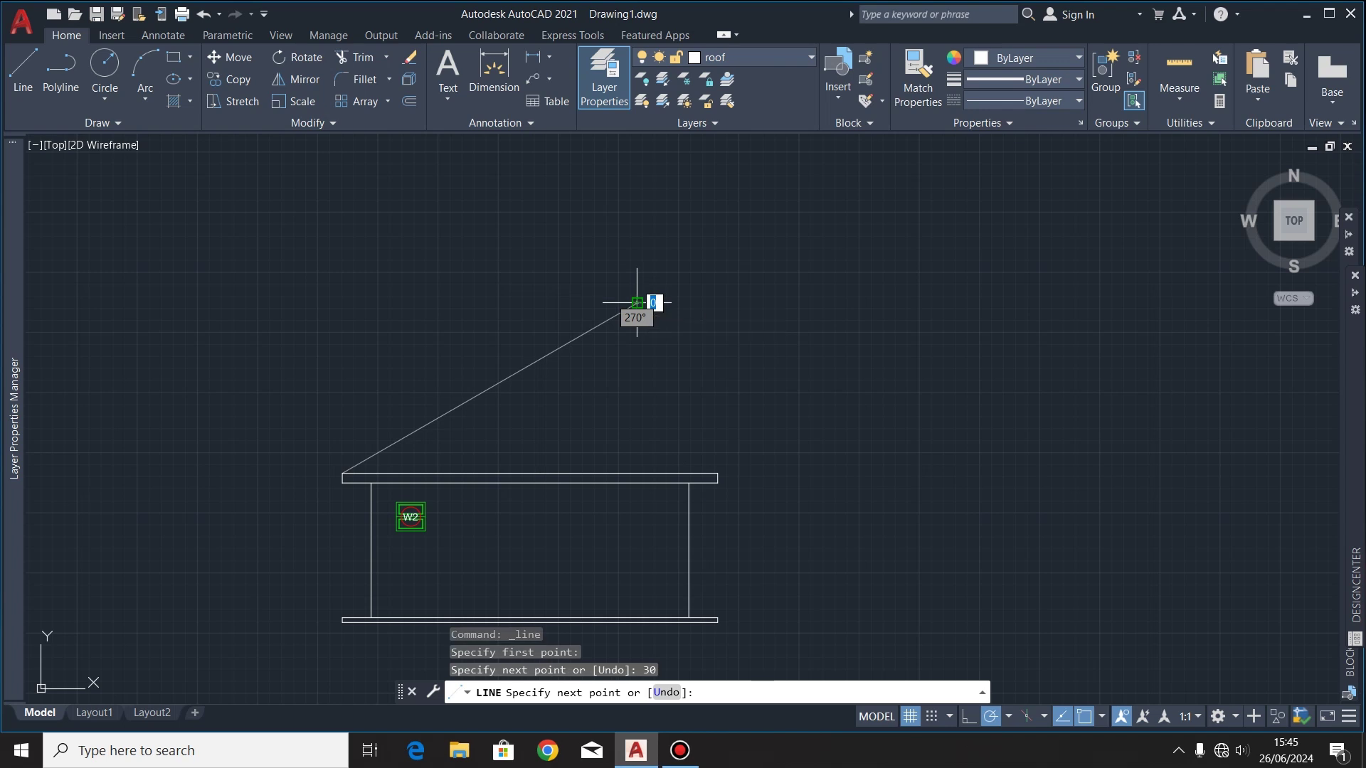
key("Escape")
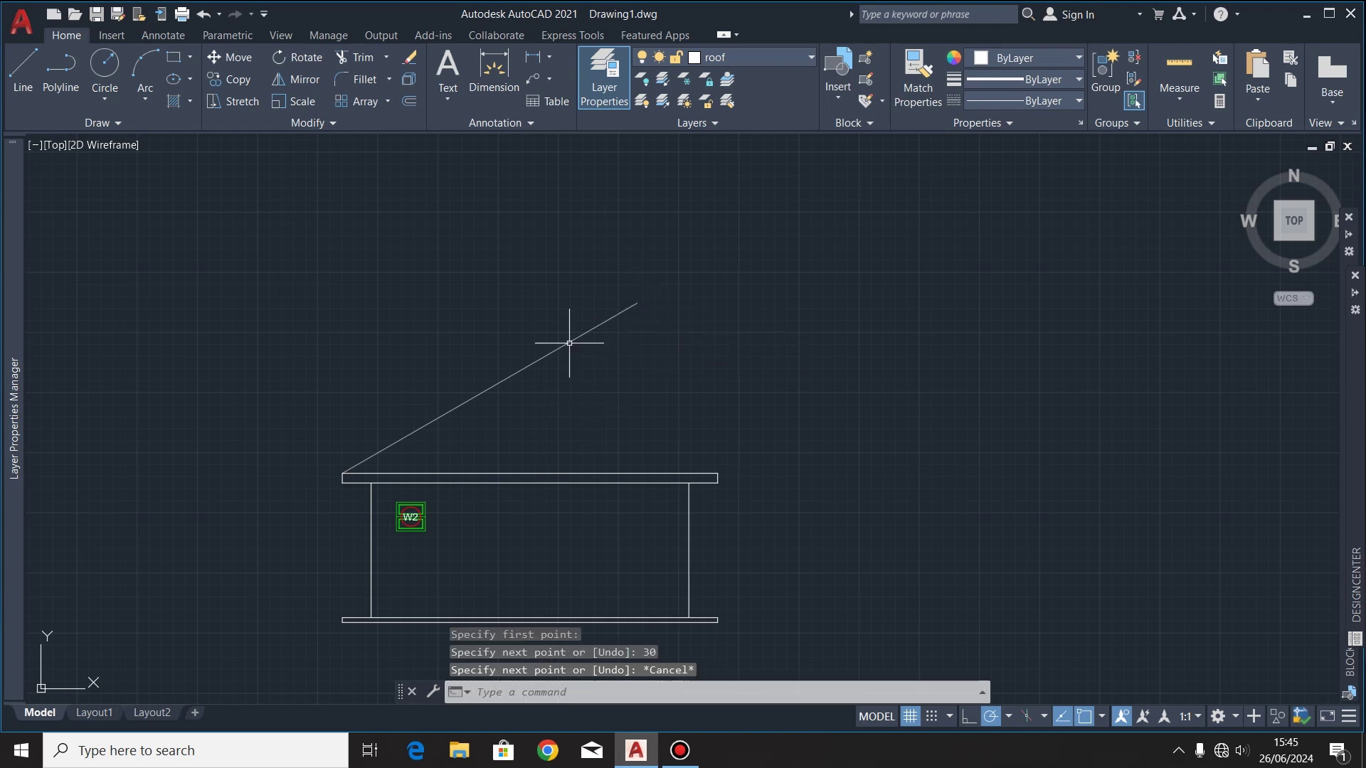
Step: Draw the opposite roof slope line about 8160 long at 150° from the fascia's upper-right corner
left_click(23, 67)
left_click(718, 473)
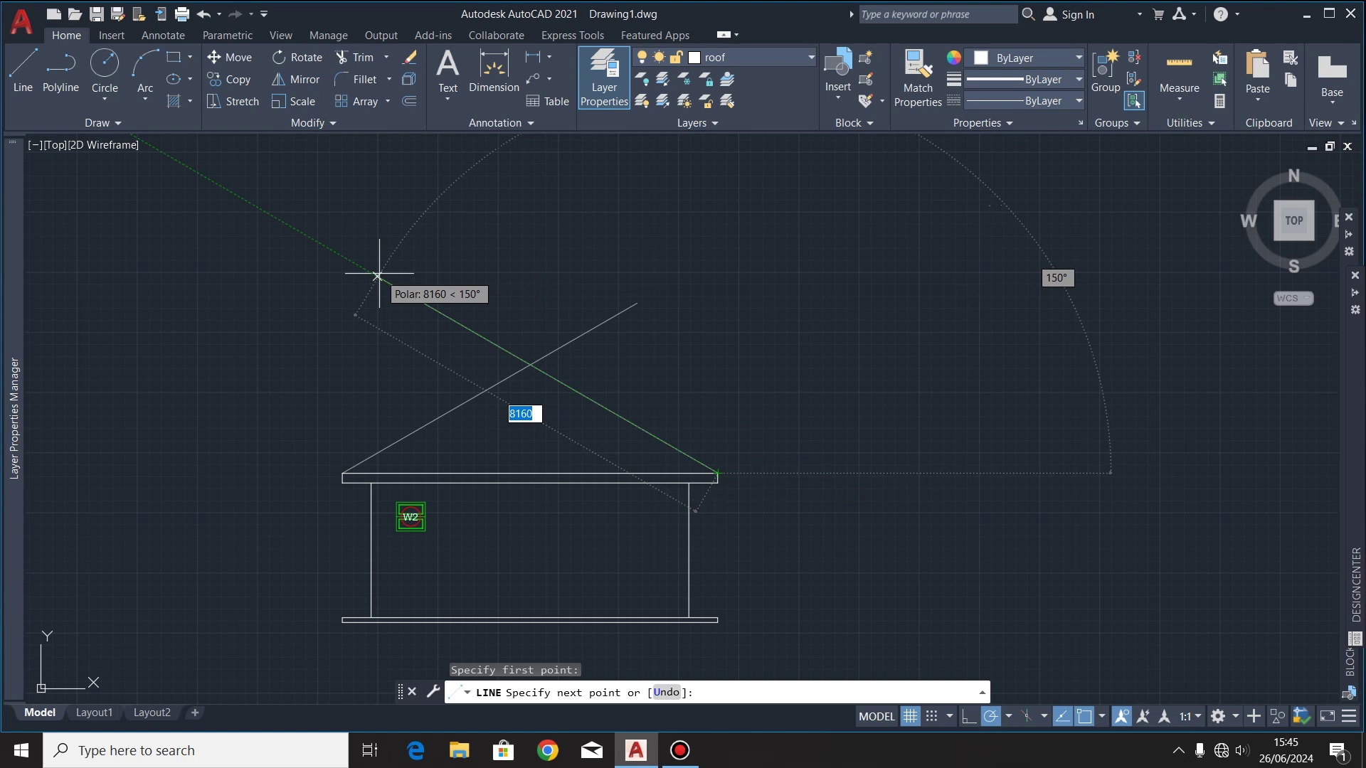
key("Tab")
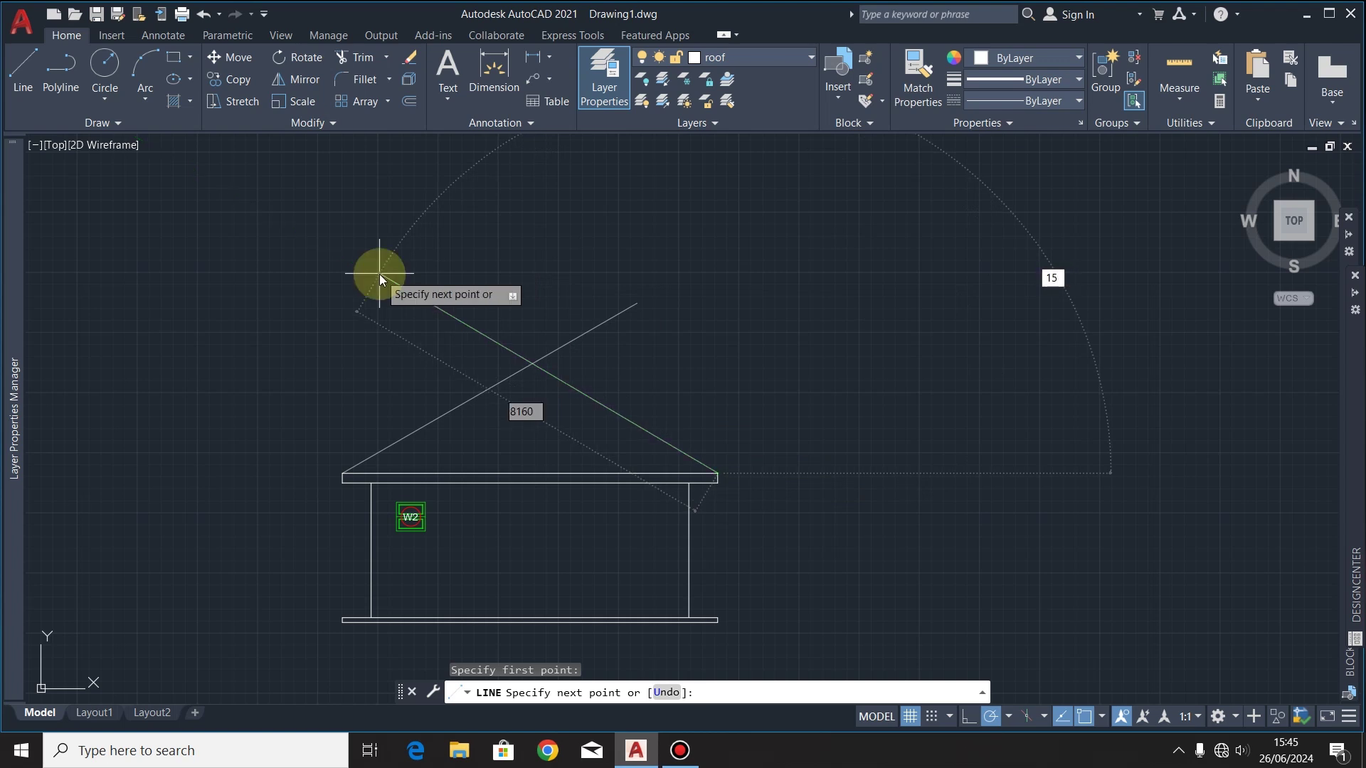
type("150")
key("Return")
key("Escape")
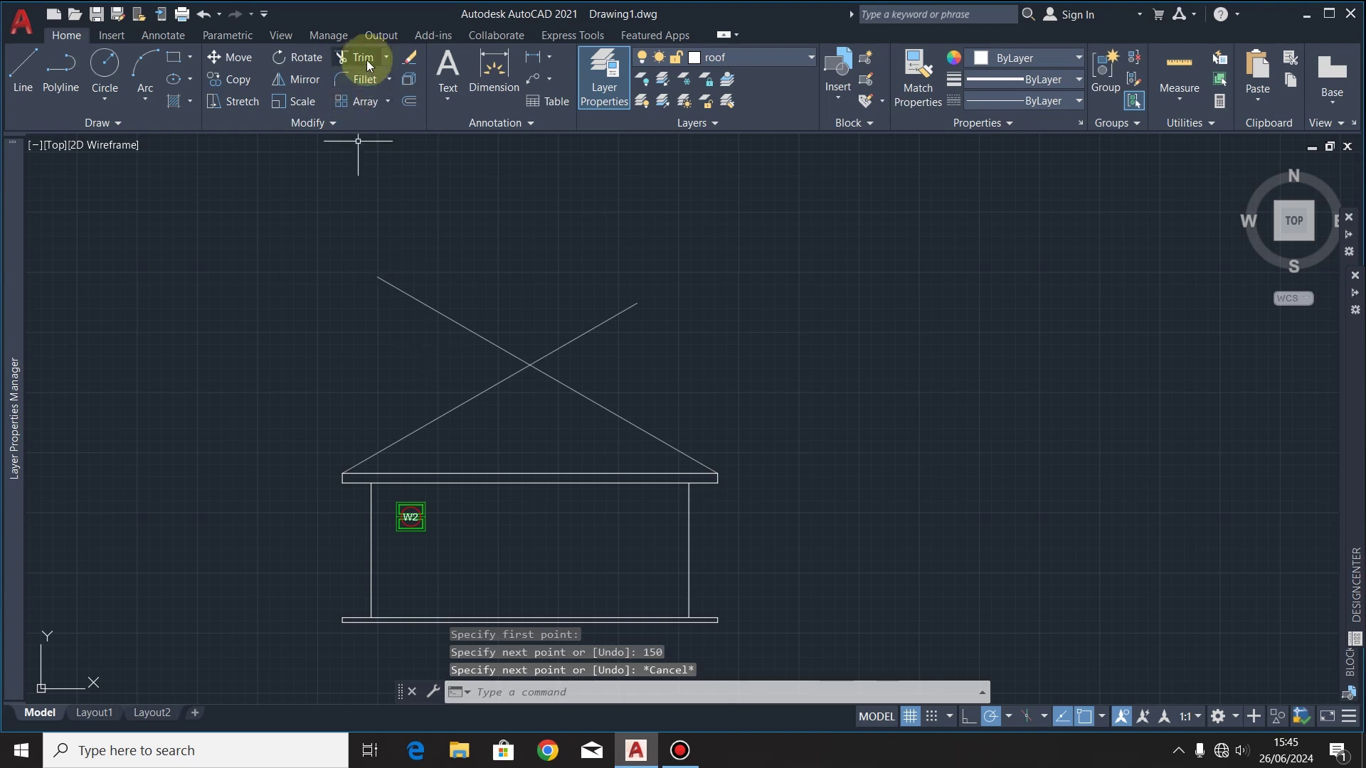
Step: Trim both roof slope lines where they extend past their crossing point at the ridge
left_click(356, 57)
left_click_drag(444, 324, 649, 356)
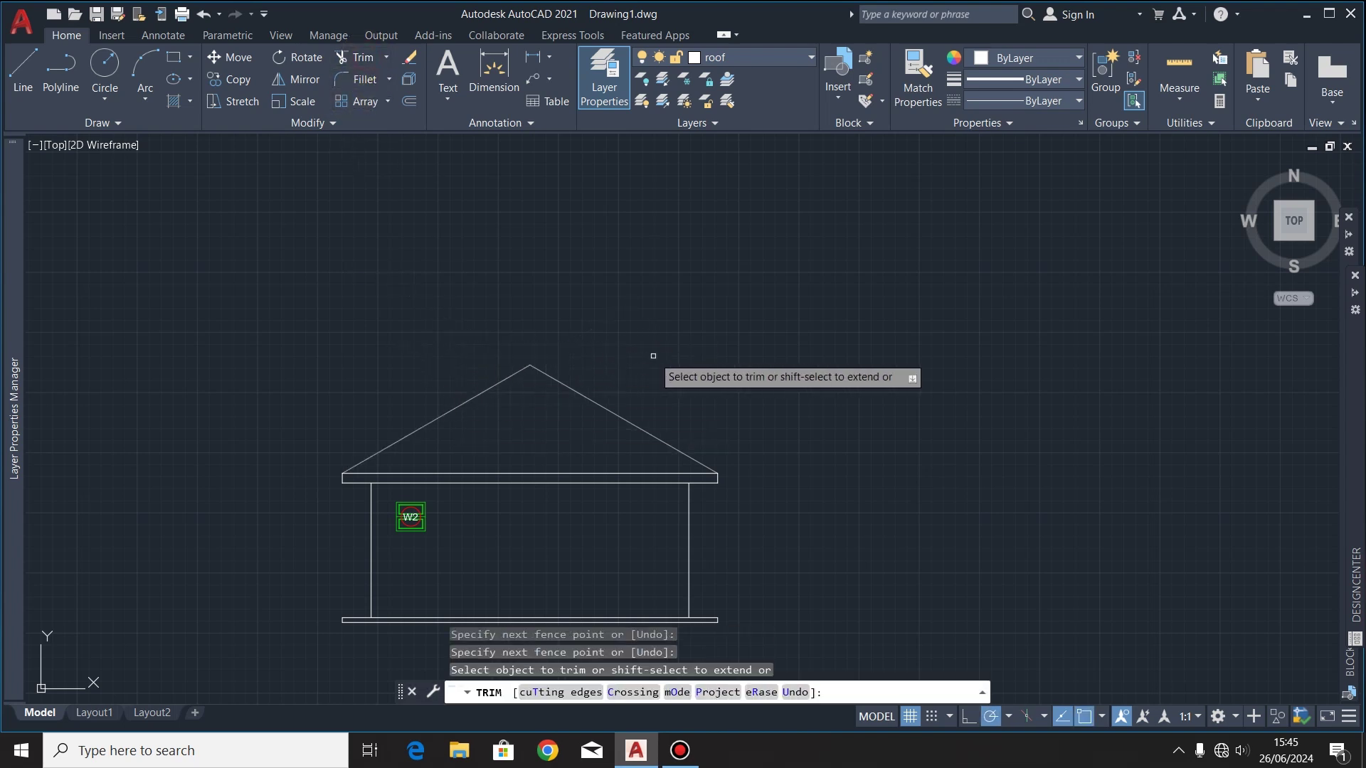
key("Escape")
Step: Offset both roof slope lines 50 toward the inside of the roof
scroll(466, 403, "up", 4)
left_click(471, 398)
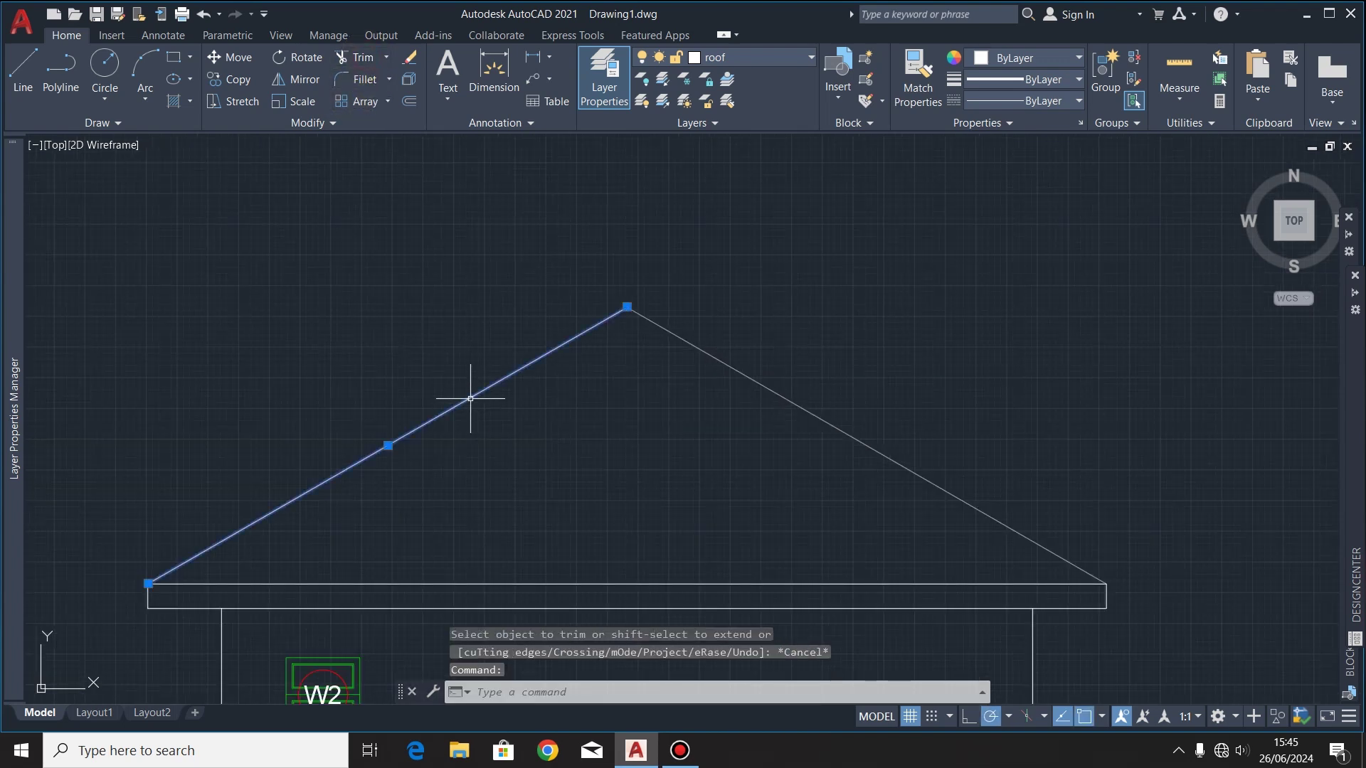
left_click(410, 99)
left_click(387, 446)
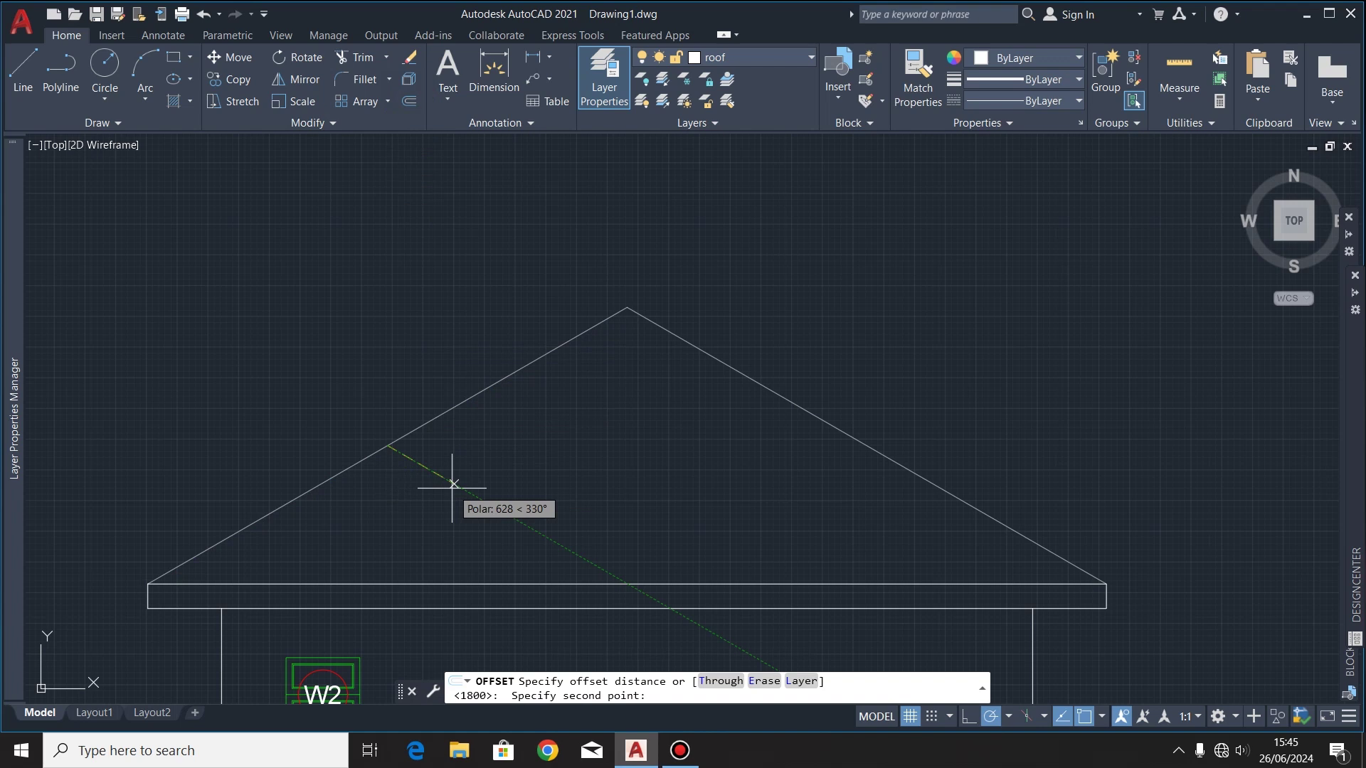
type("50")
key("Return")
left_click(452, 488)
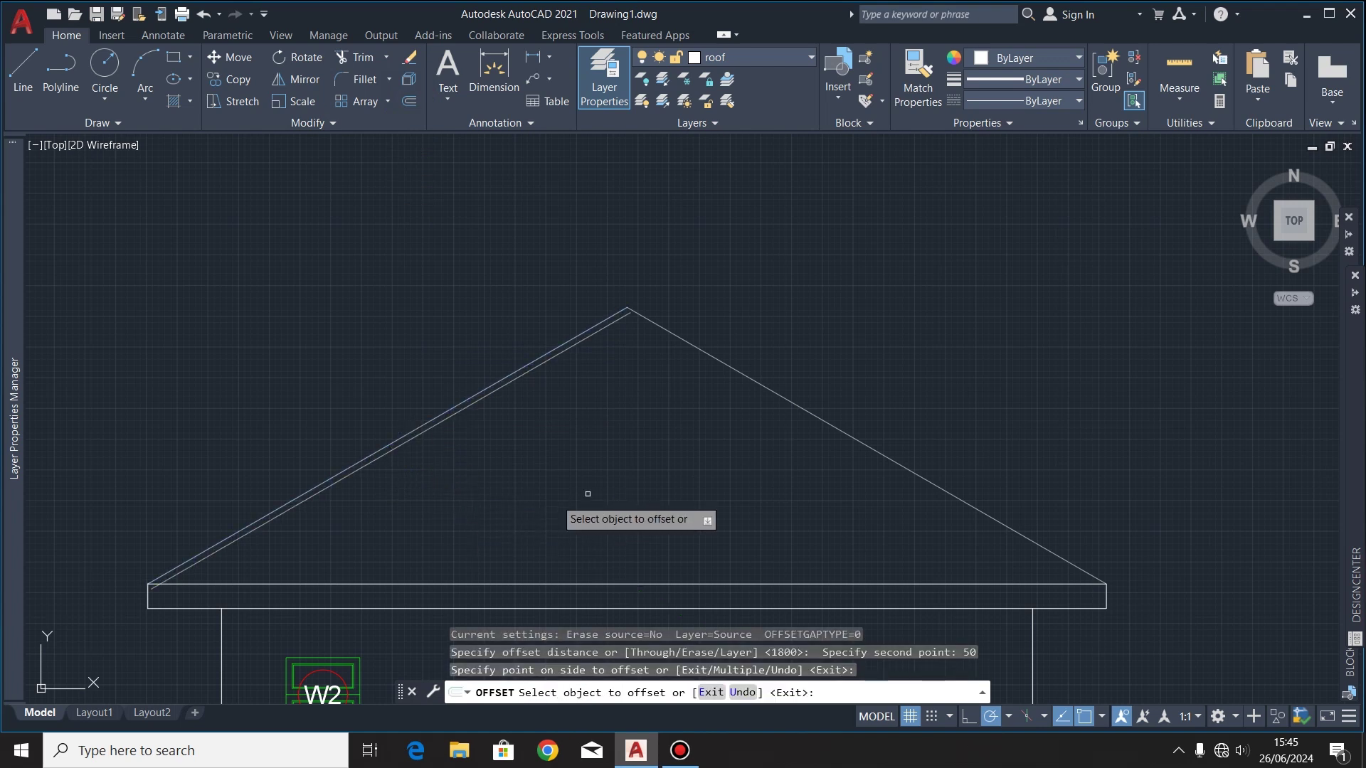
left_click(811, 416)
left_click(757, 485)
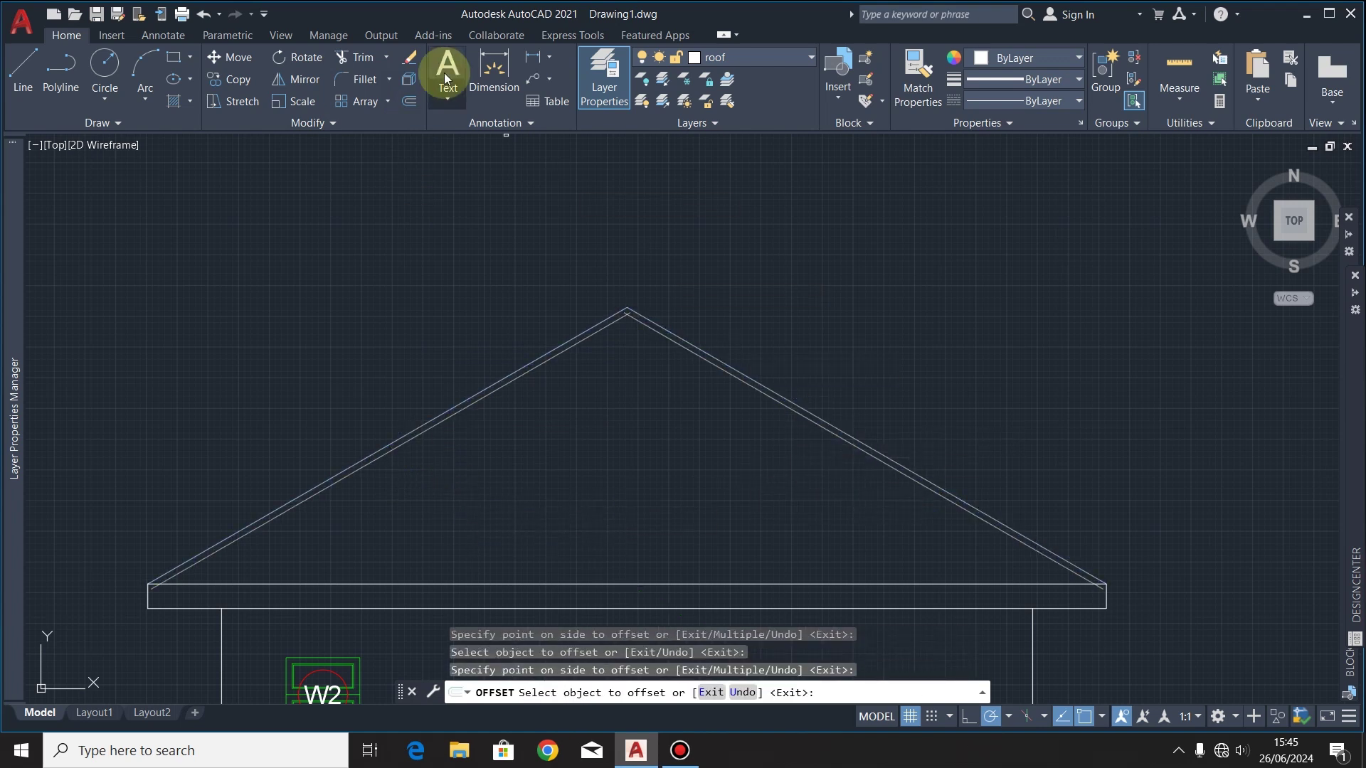
Step: Trim the overlapping ends of the offset roof lines at the ridge and at the fascia's upper line on both sides
left_click(361, 57)
scroll(624, 327, "up", 8)
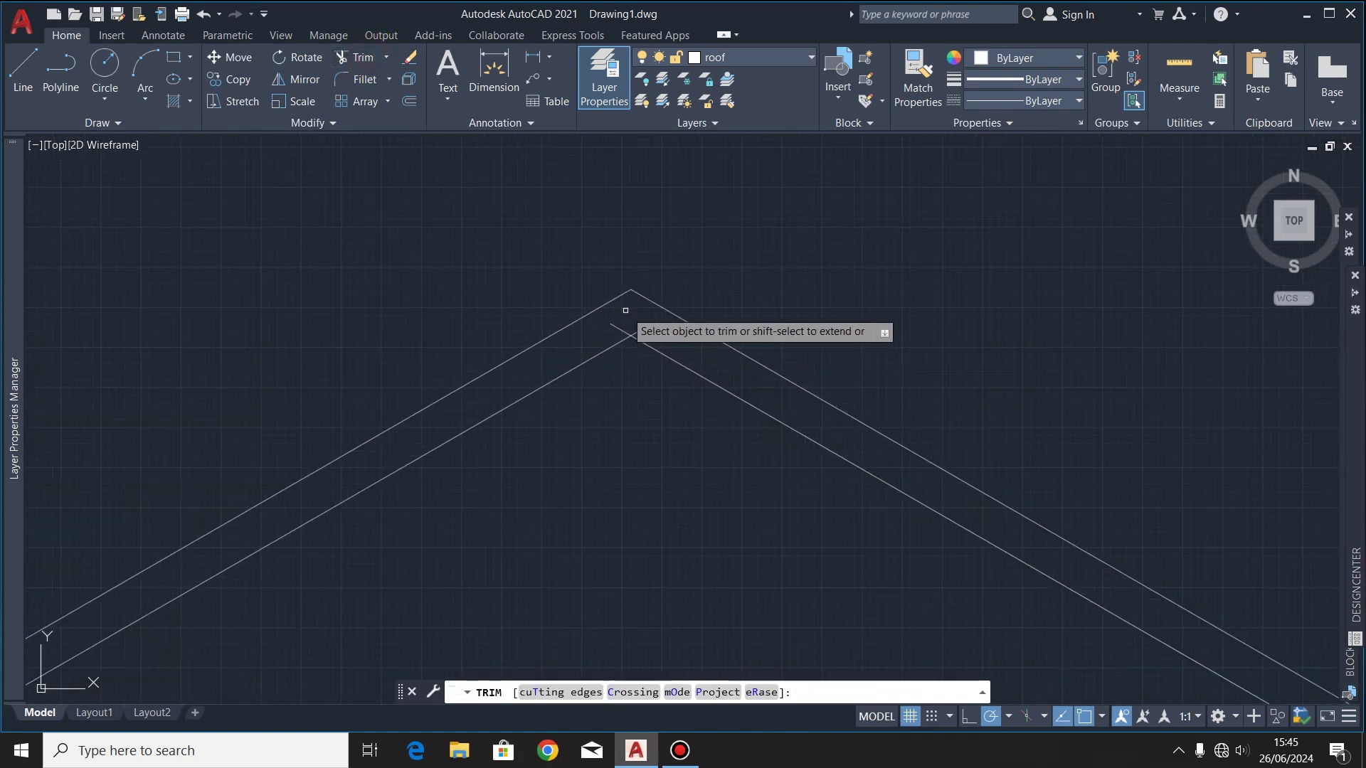
left_click_drag(643, 326, 581, 250)
scroll(582, 250, "down", 8)
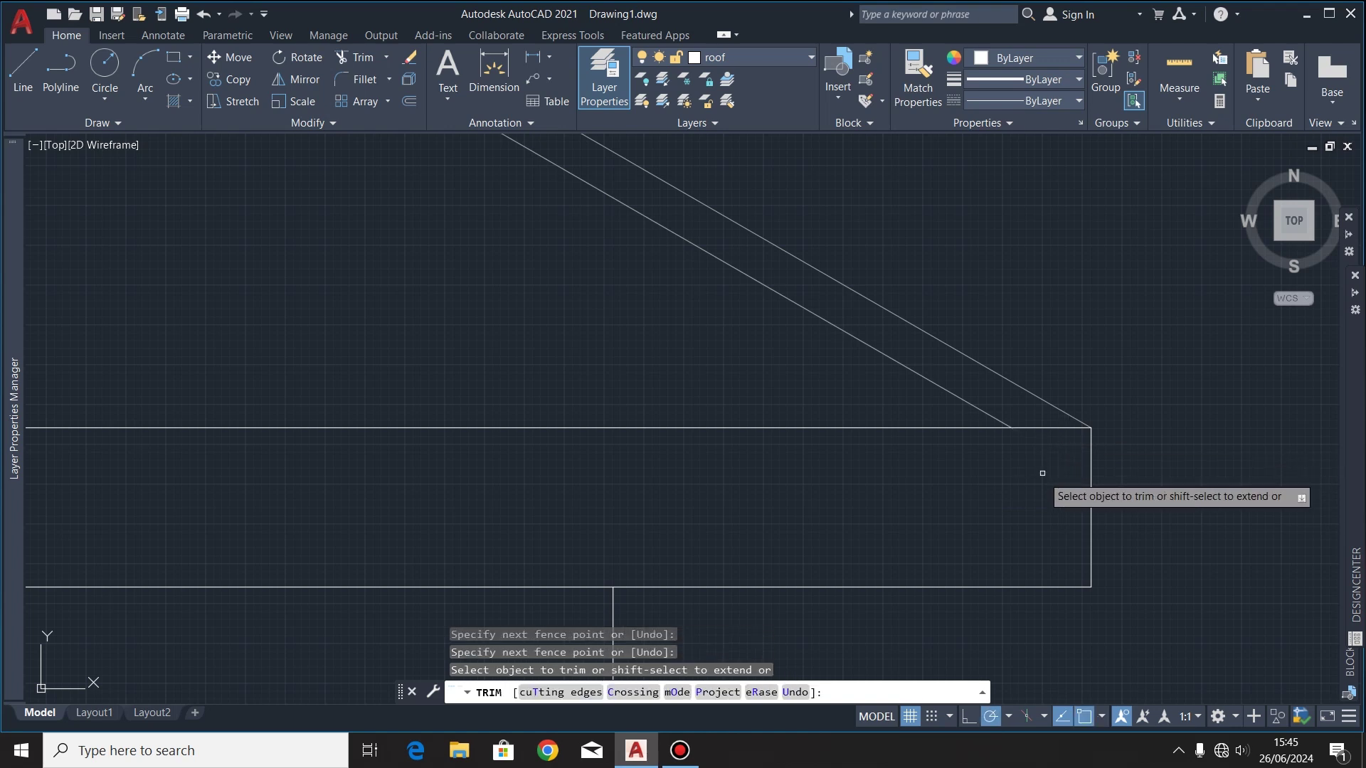
scroll(1043, 473, "down", 10)
scroll(675, 415, "up", 8)
scroll(320, 415, "down", 8)
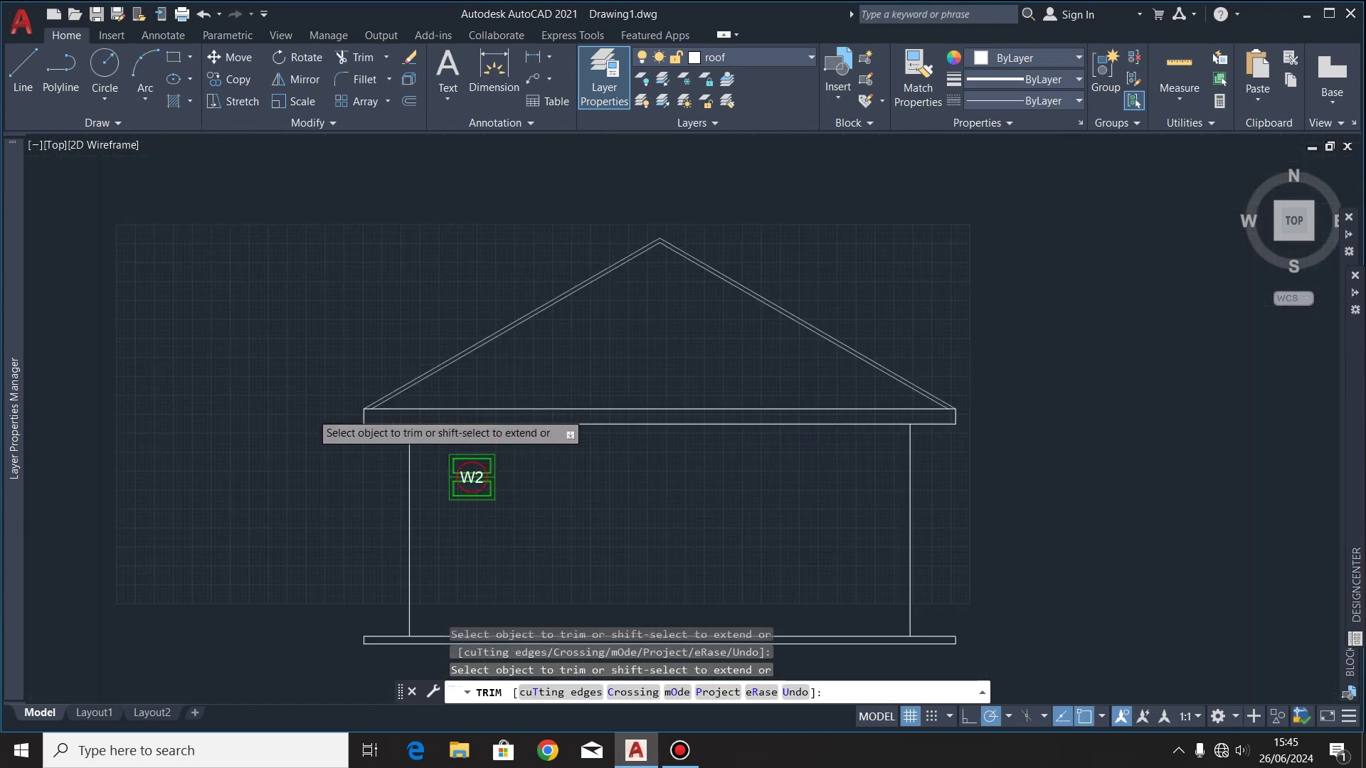
key("Escape")
scroll(562, 263, "down", 4)
scroll(602, 278, "up", 2)
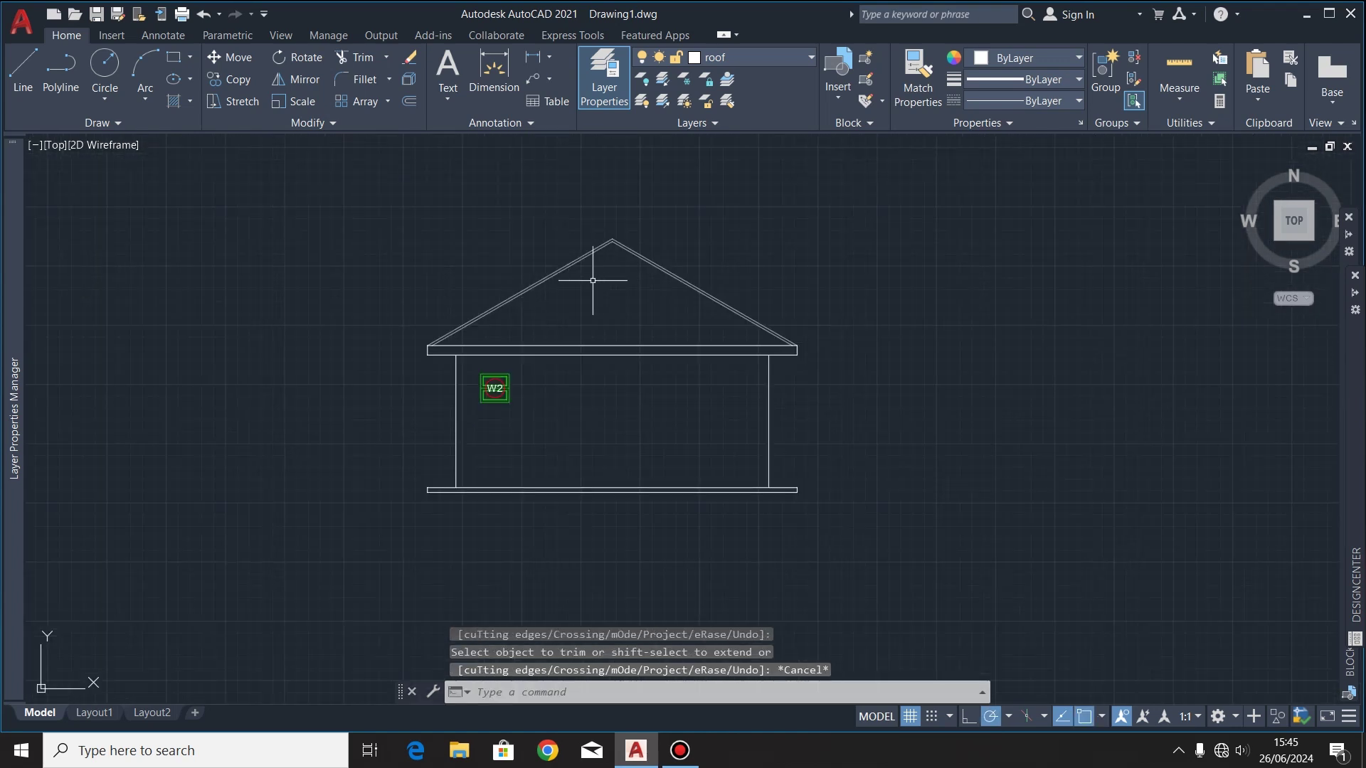
Step: Make the Defpoints layer current and draw a 1000 by 1000 square below the elevation's left end
left_click(171, 62)
scroll(392, 304, "down", 2)
left_click(757, 57)
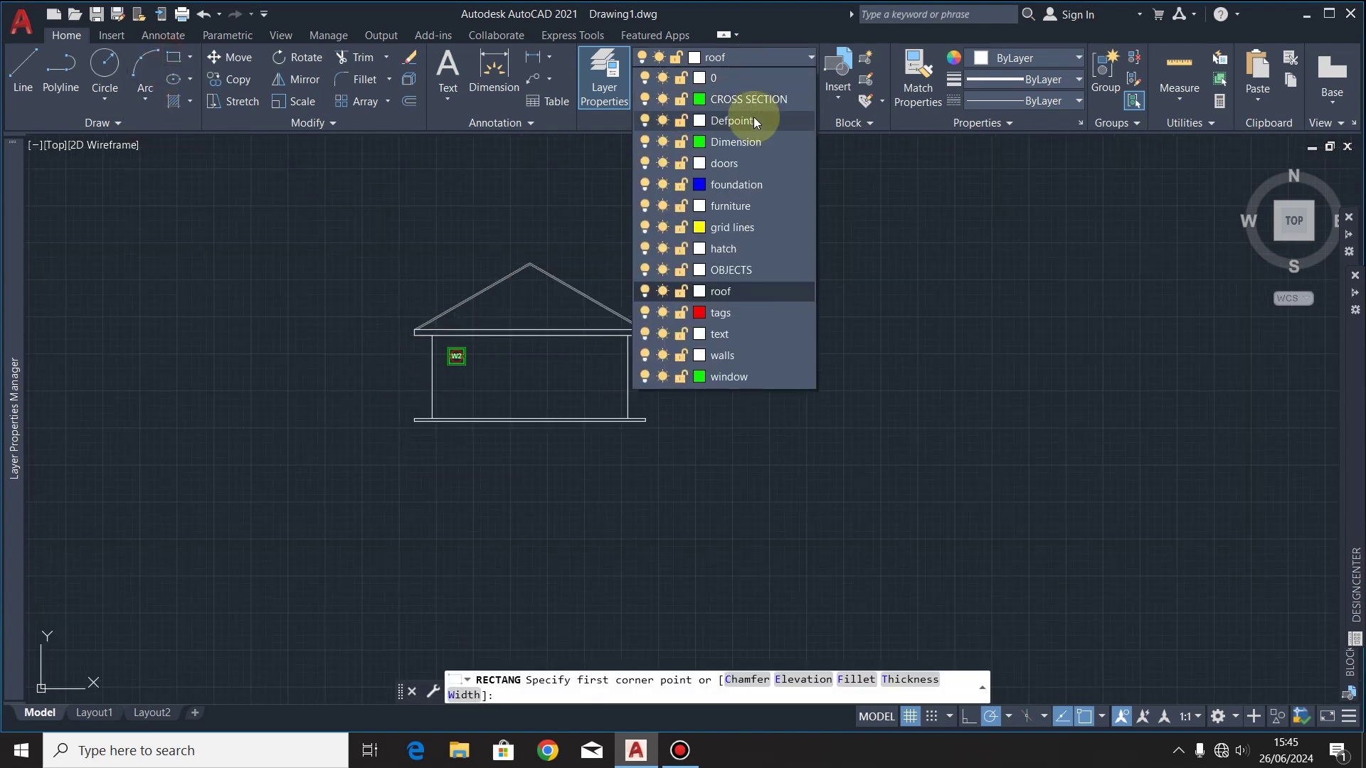
left_click(753, 121)
scroll(427, 458, "up", 2)
left_click(377, 427)
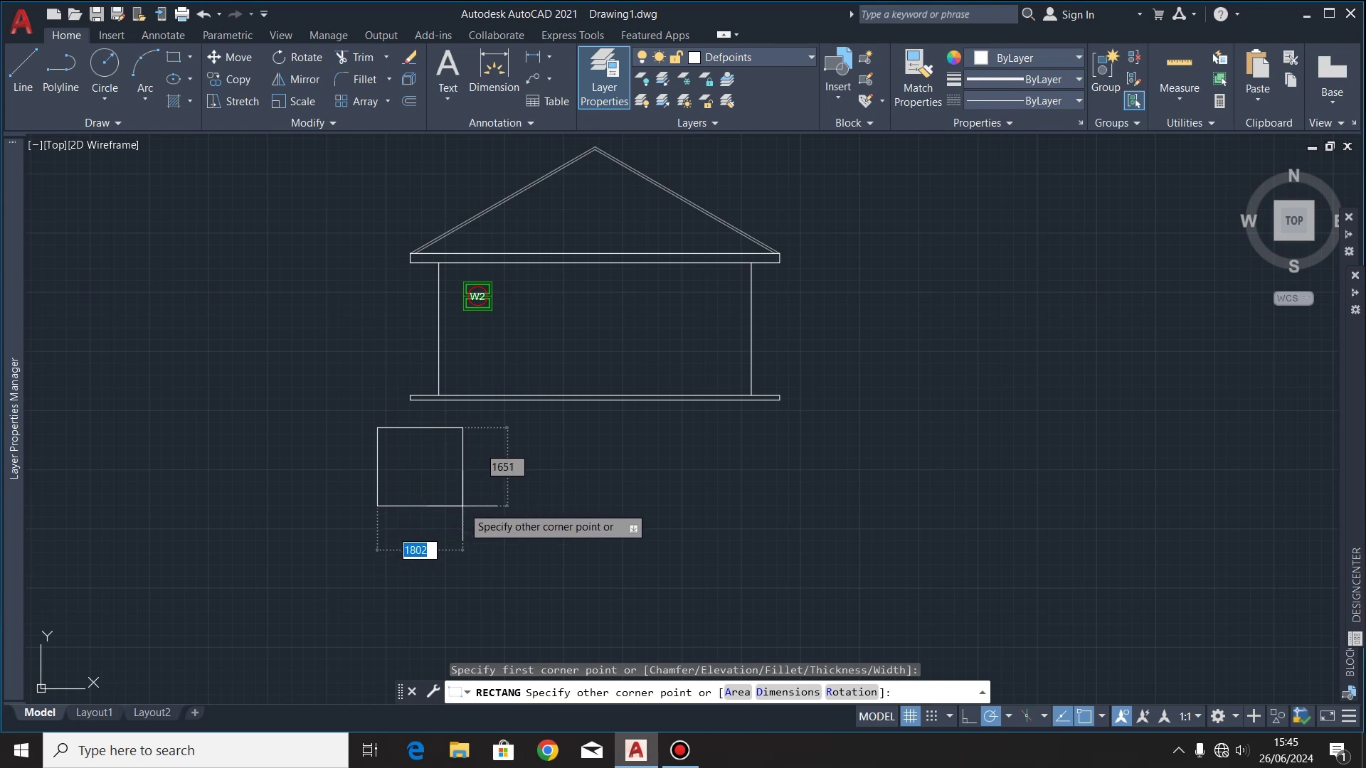
type("1000")
key("Tab")
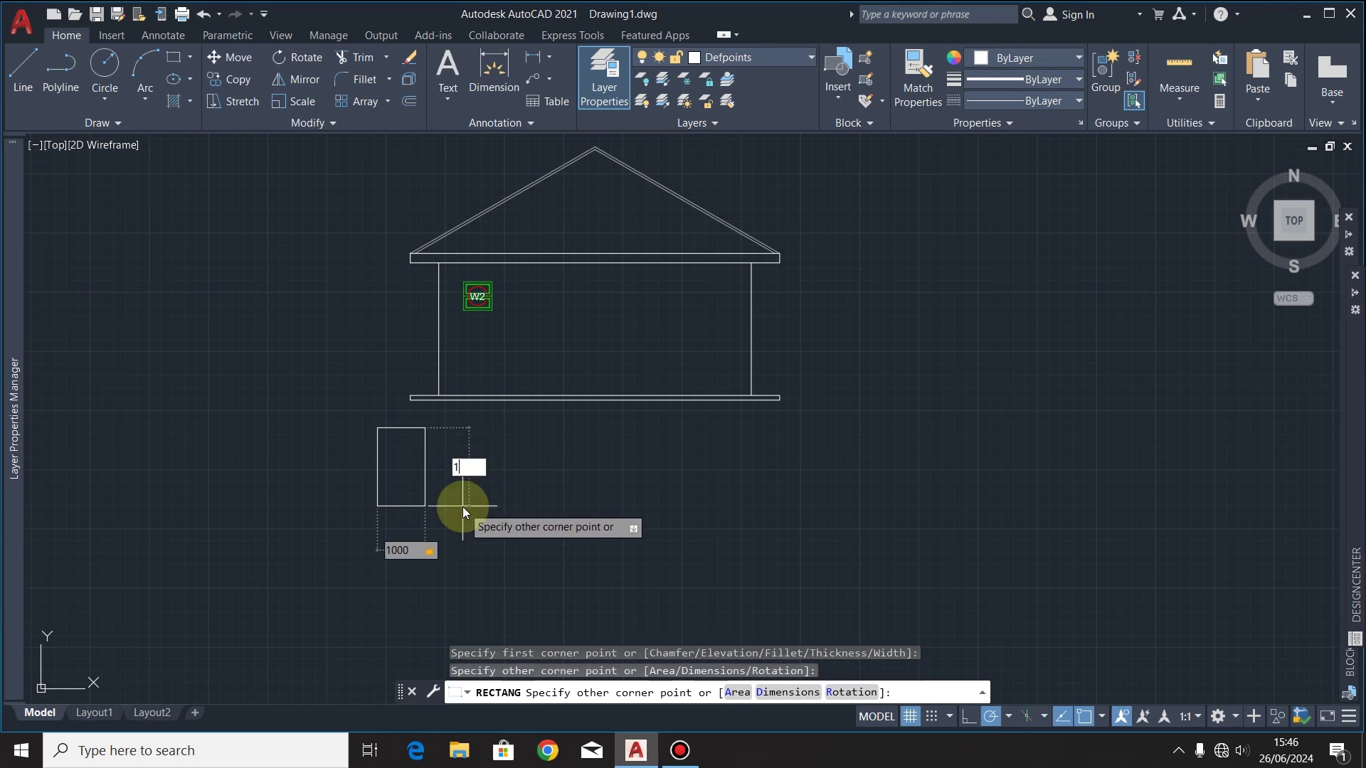
type("1000")
key("Return")
Step: Copy the square so that its upper-right corner meets the lower-left corner of the floor slab
left_click(470, 413)
left_click(390, 524)
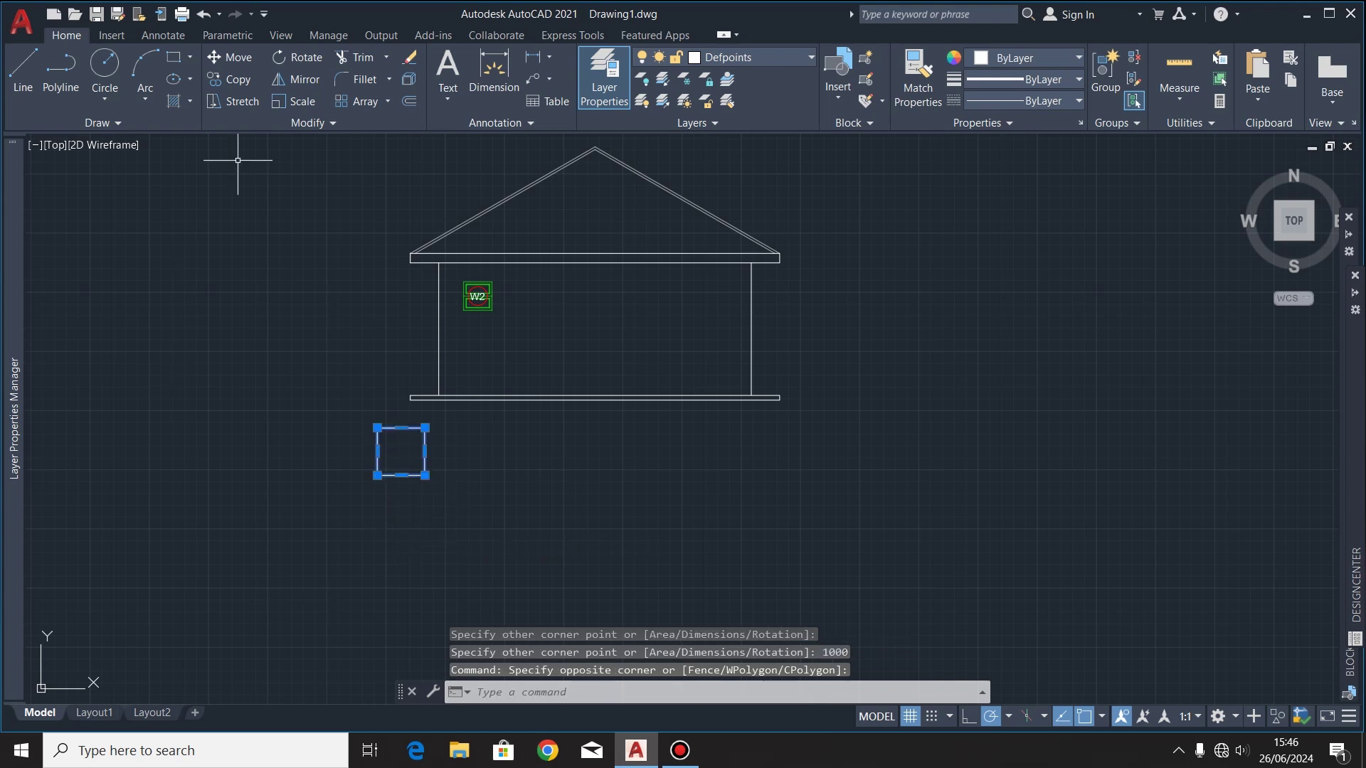
left_click(229, 79)
scroll(394, 405, "up", 5)
left_click(517, 481)
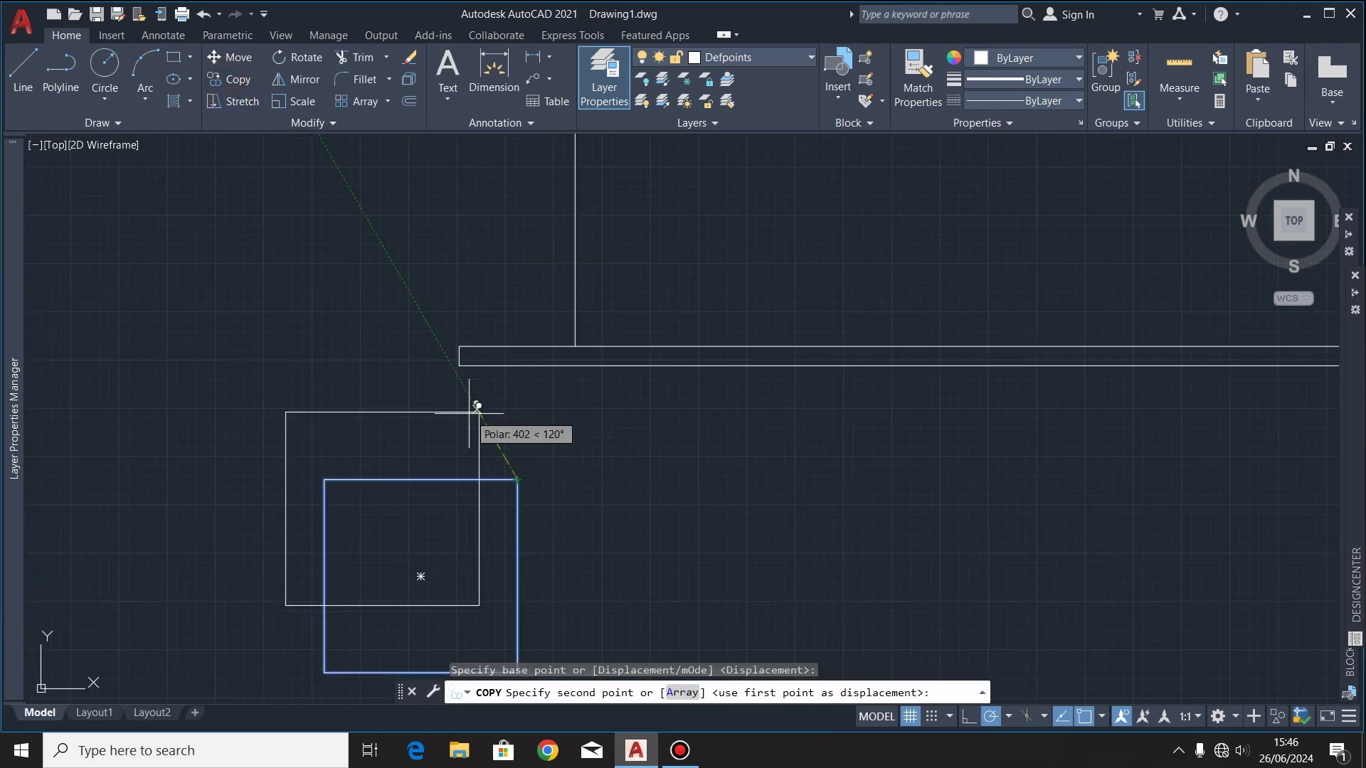
left_click(459, 365)
scroll(294, 470, "down", 4)
key("Return")
Step: Move the original square by its lower-left corner to the point level with the ridge and directly above the fascia's right end
left_click(426, 524)
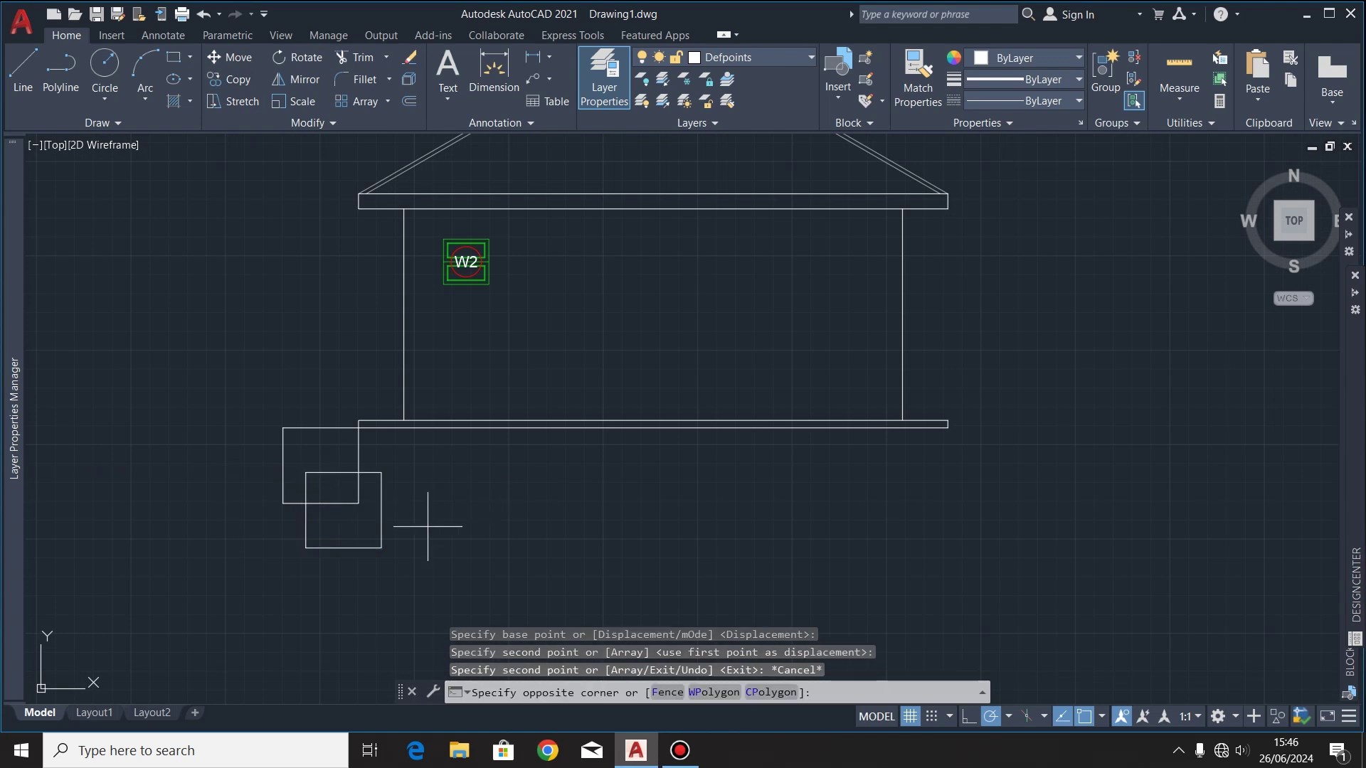
left_click(329, 588)
left_click(229, 57)
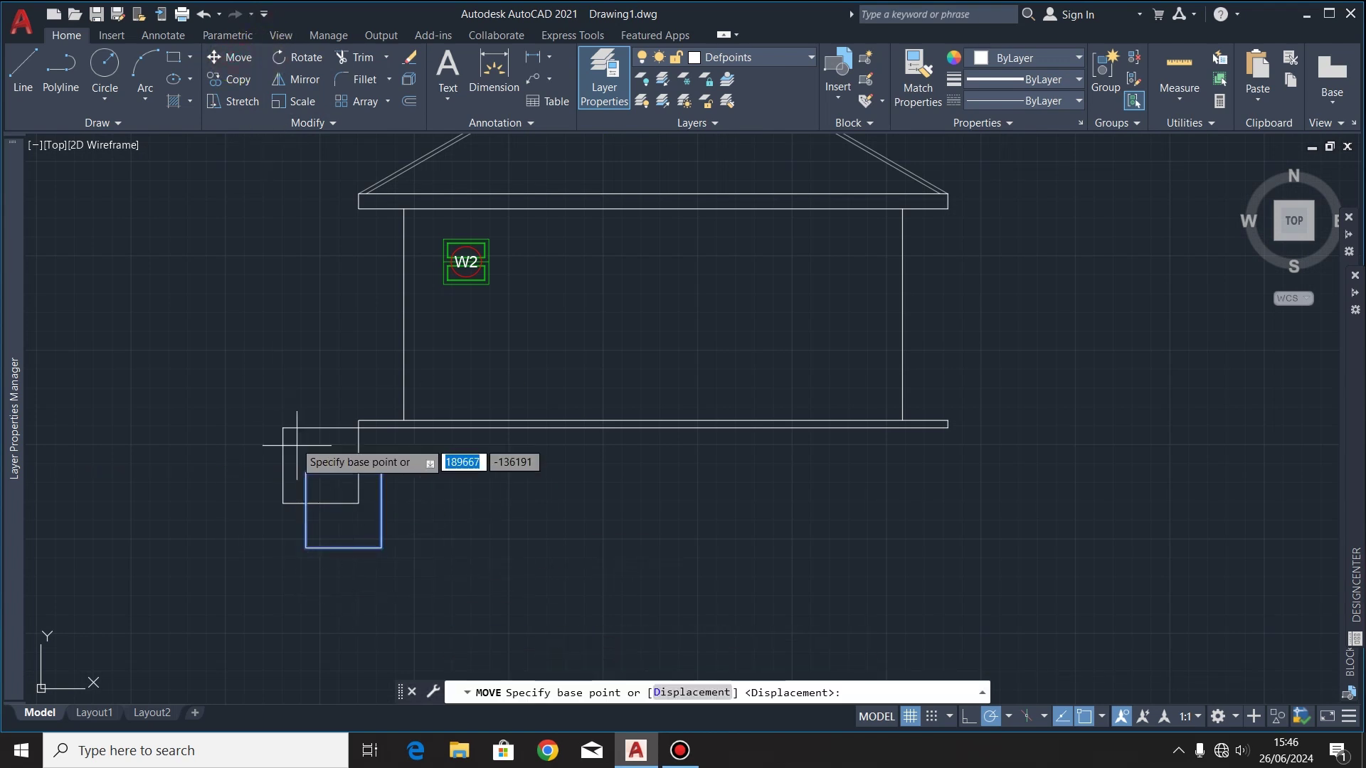
left_click(307, 547)
scroll(501, 569, "down", 4)
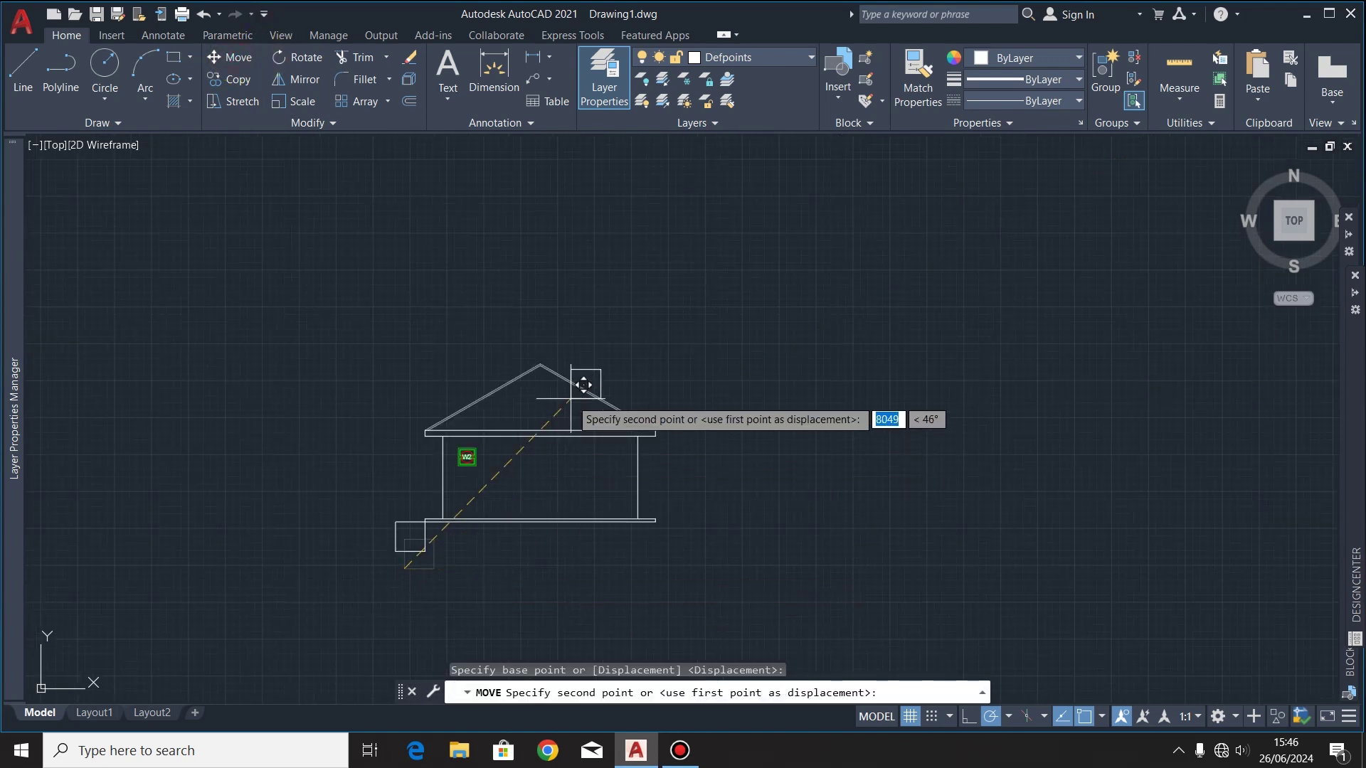
scroll(575, 391, "up", 4)
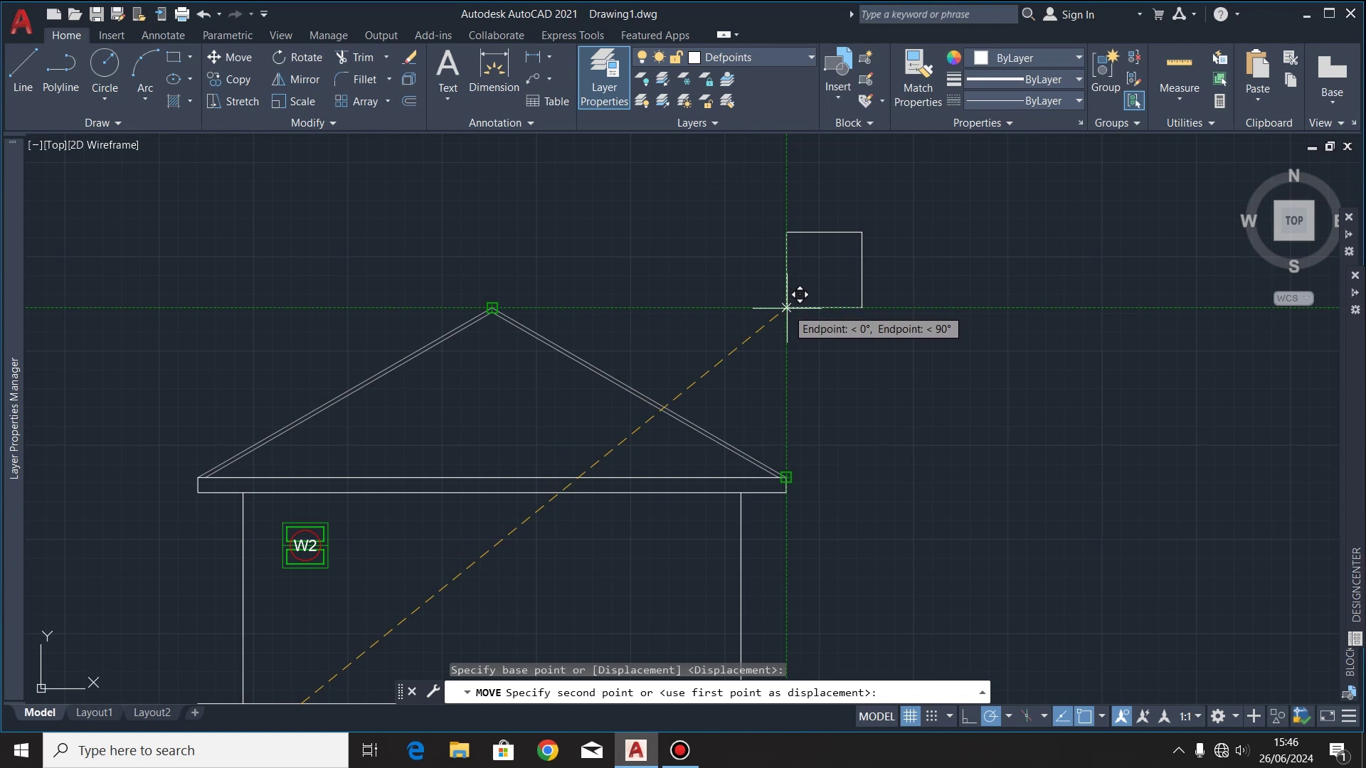
left_click(786, 308)
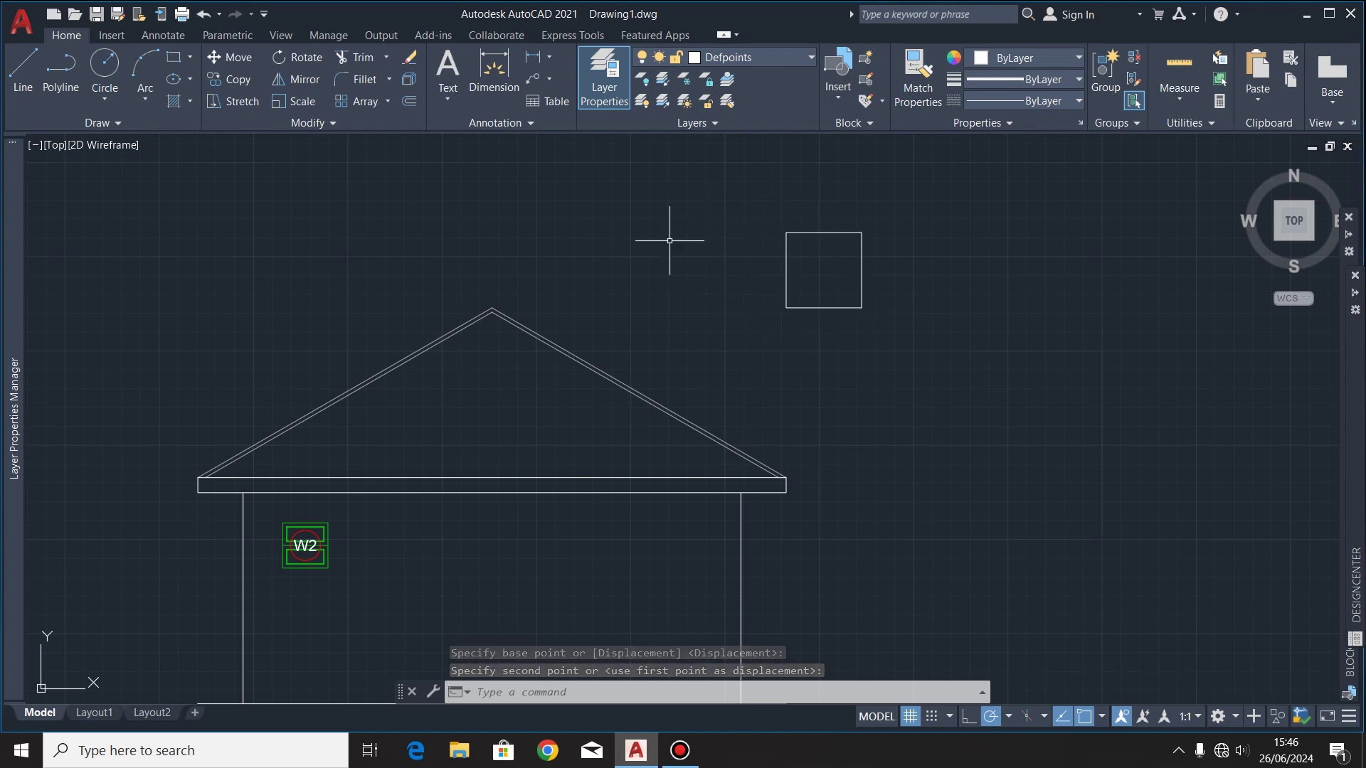
Step: Draw a rectangle from the upper-right corner of the upper square to the lower-left corner of the lower square, enclosing the elevation
left_click(178, 57)
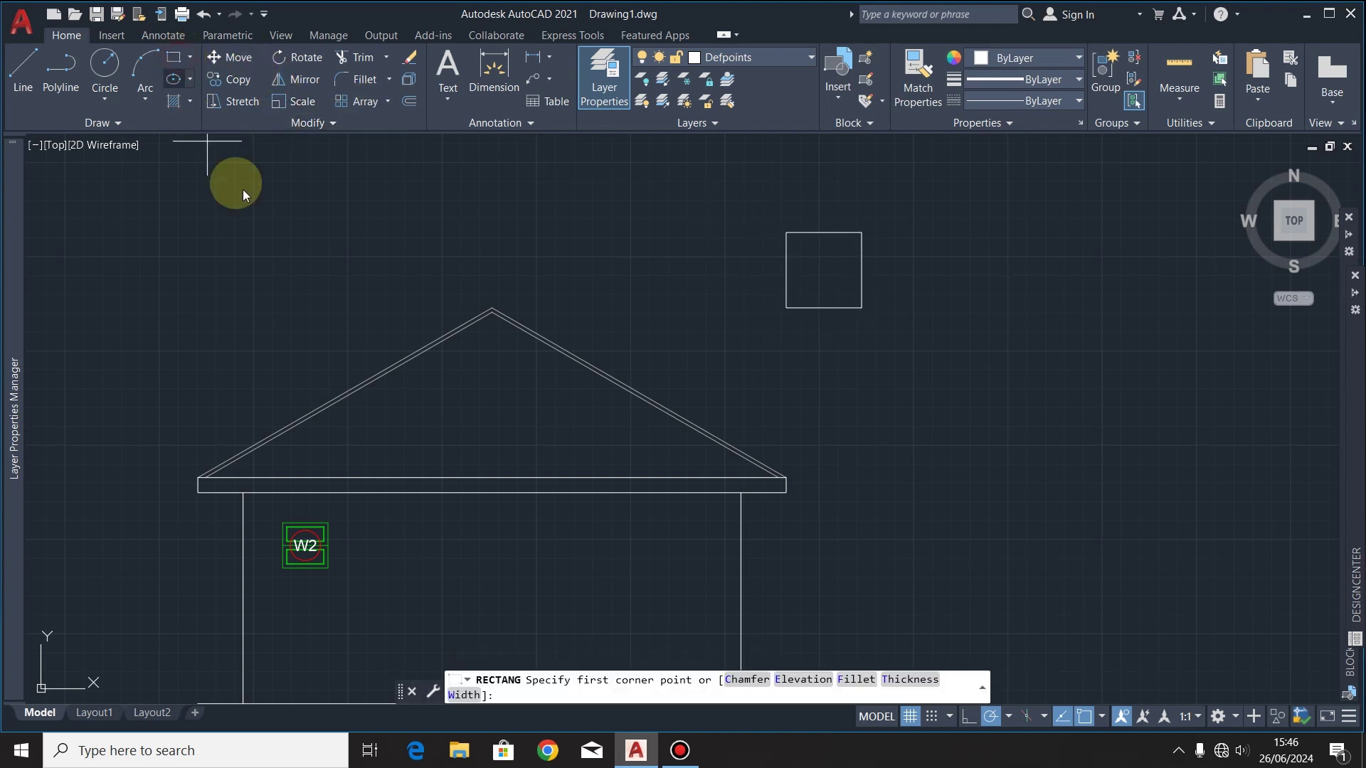
scroll(846, 241, "up", 4)
left_click(849, 240)
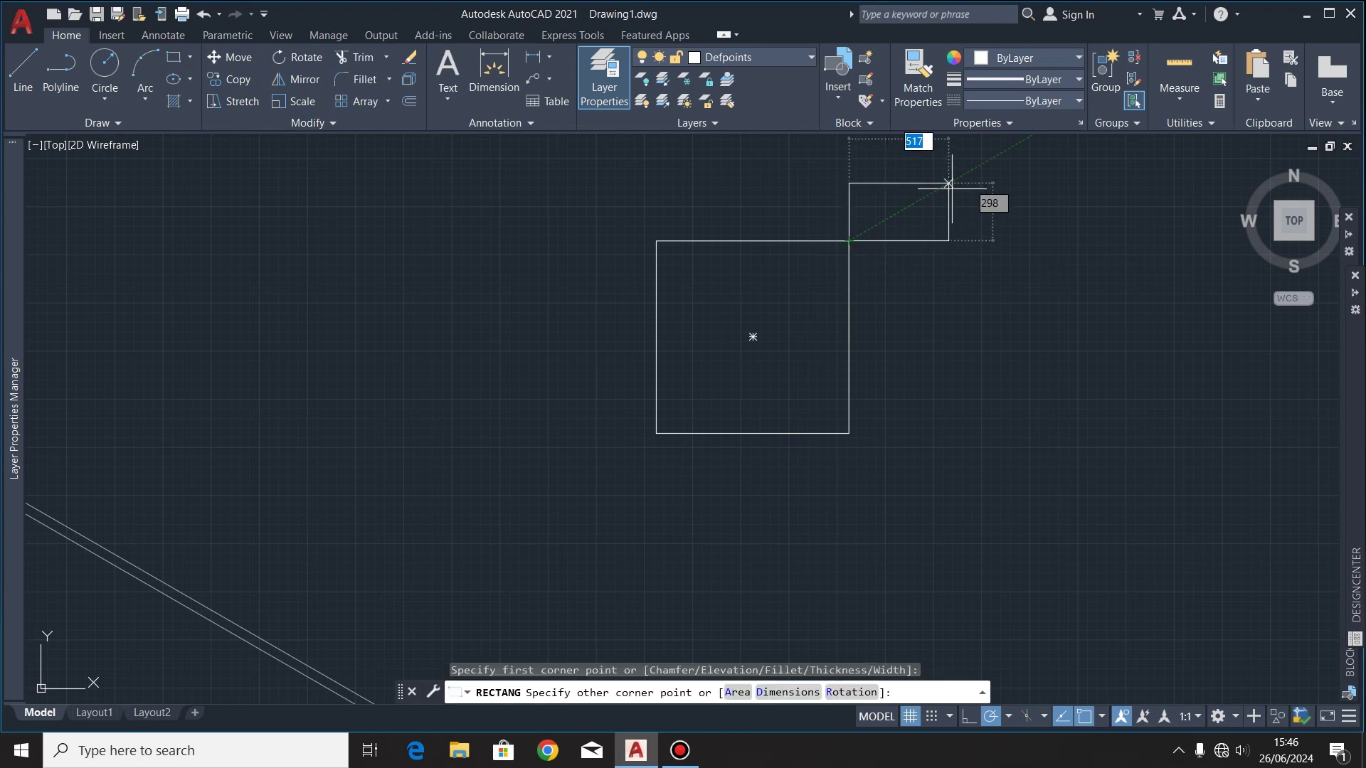
scroll(948, 184, "down", 4)
scroll(491, 512, "up", 5)
left_click(490, 500)
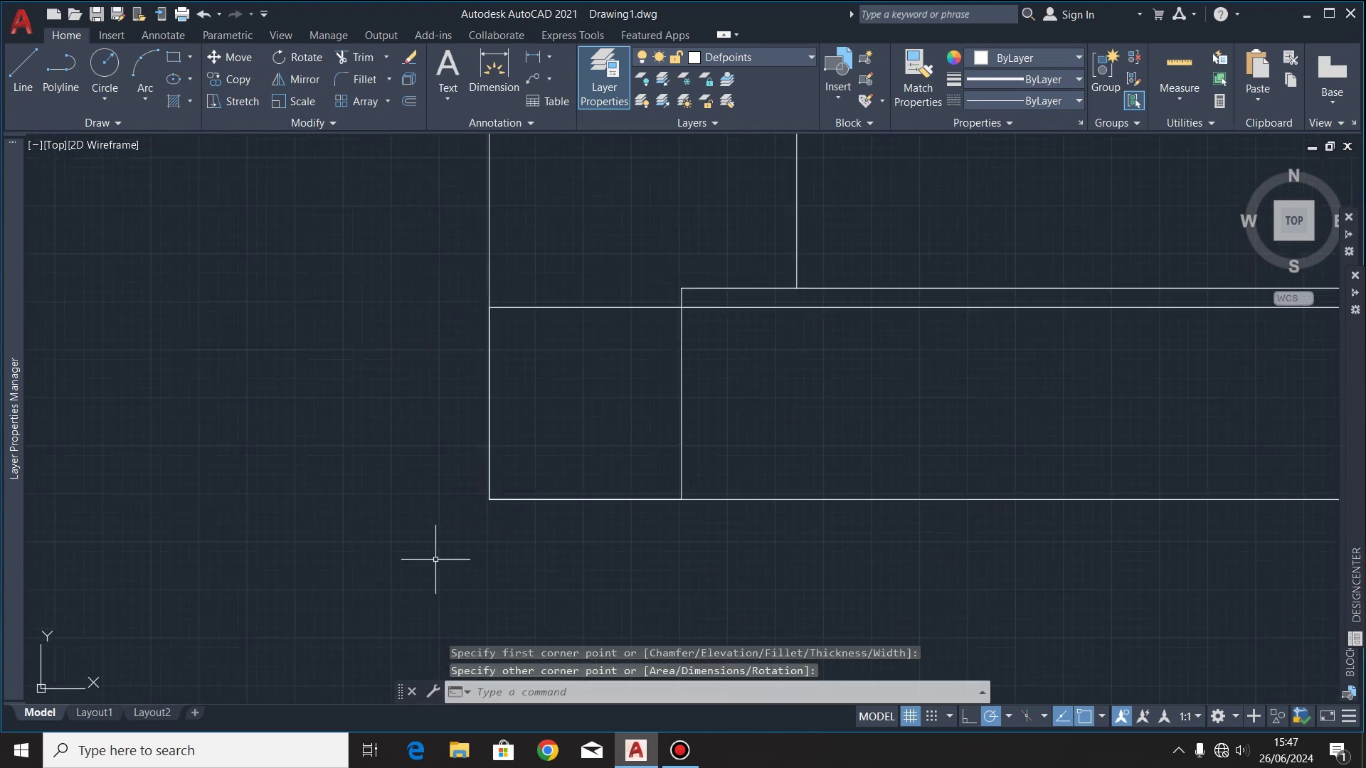
Step: Offset the elevation's left wall line 75 inward to mark the wall's centre line
scroll(412, 551, "down", 5)
scroll(449, 435, "up", 4)
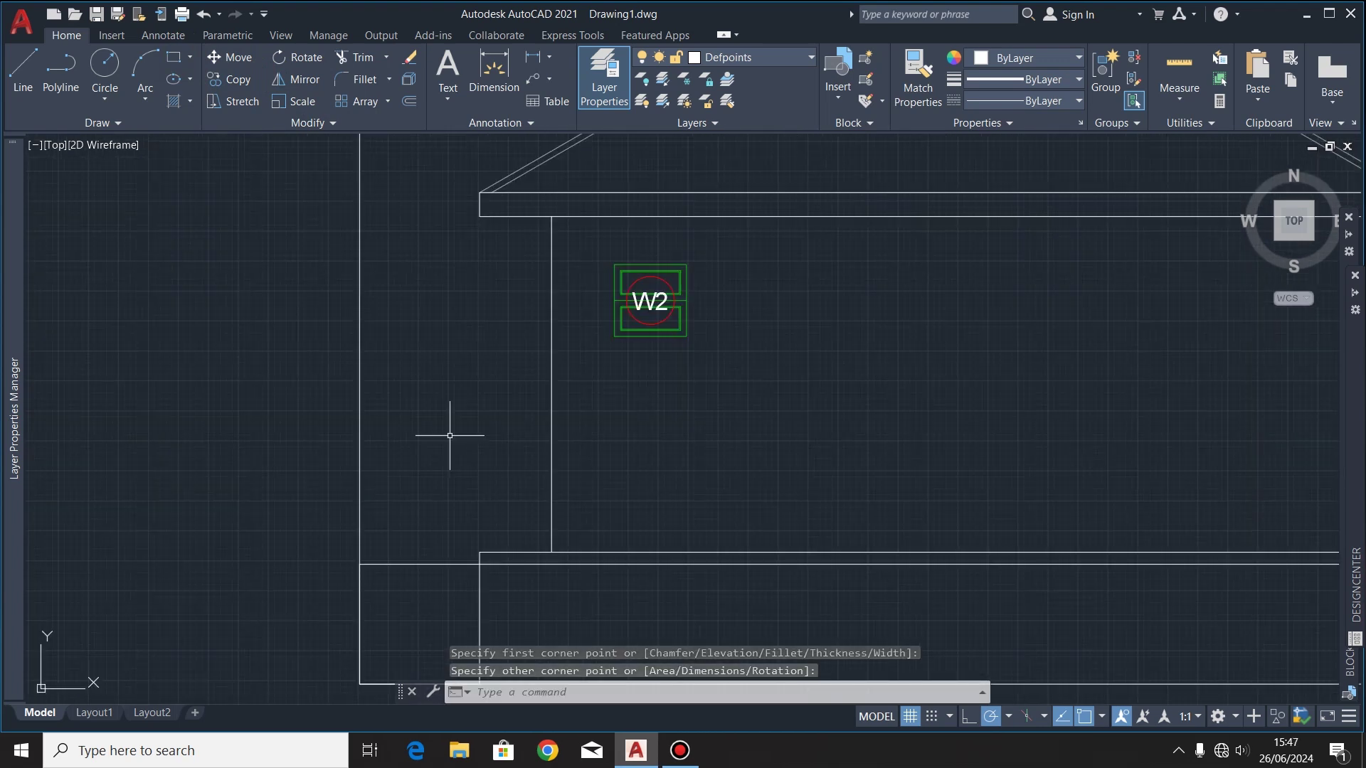
left_click(610, 383)
left_click(476, 465)
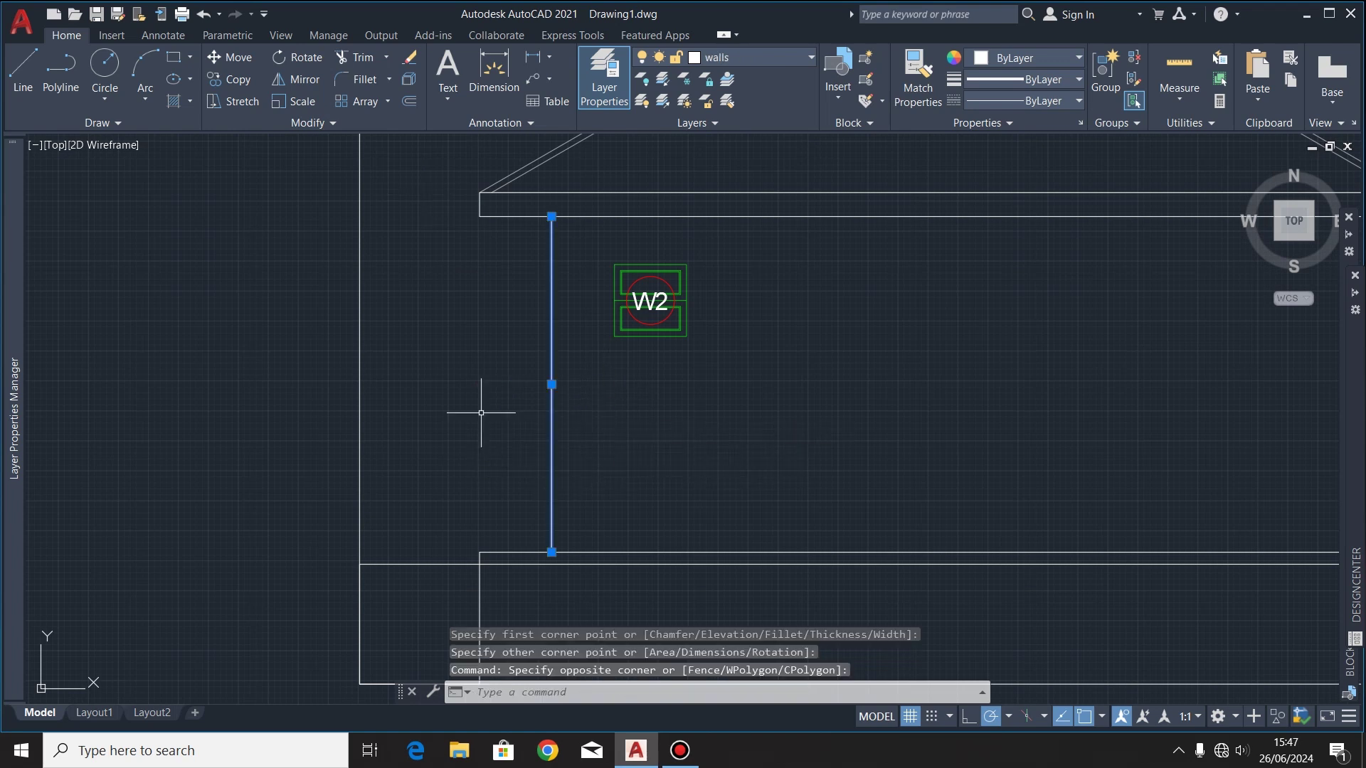
left_click(409, 101)
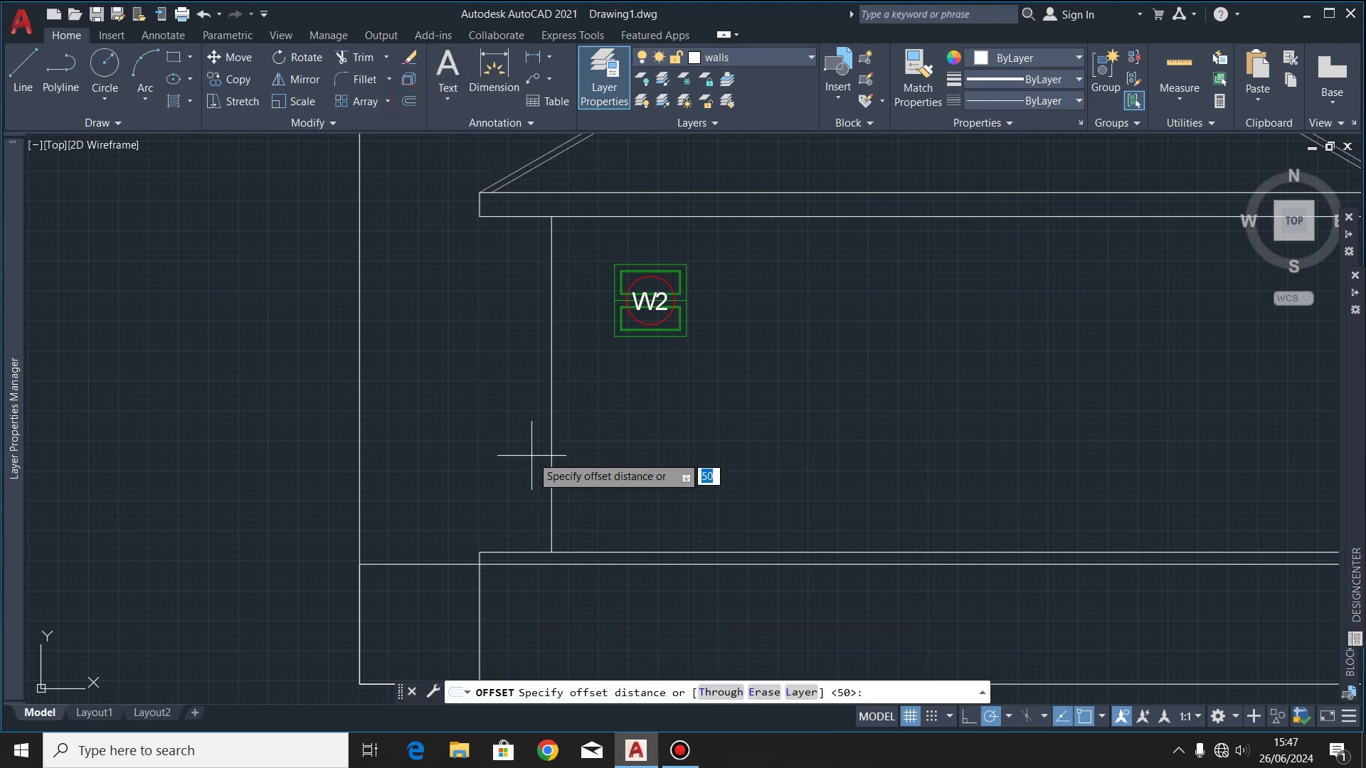
left_click(551, 384)
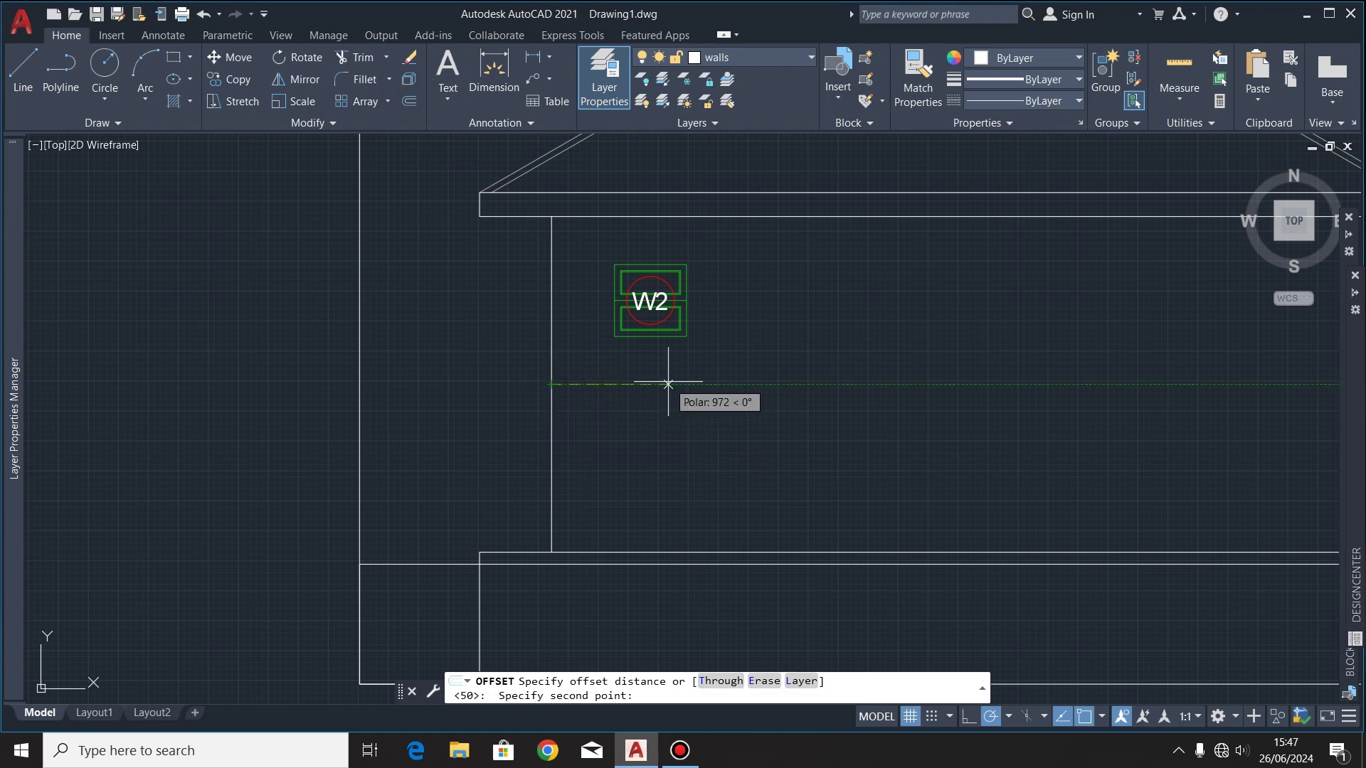
type("75")
key("Return")
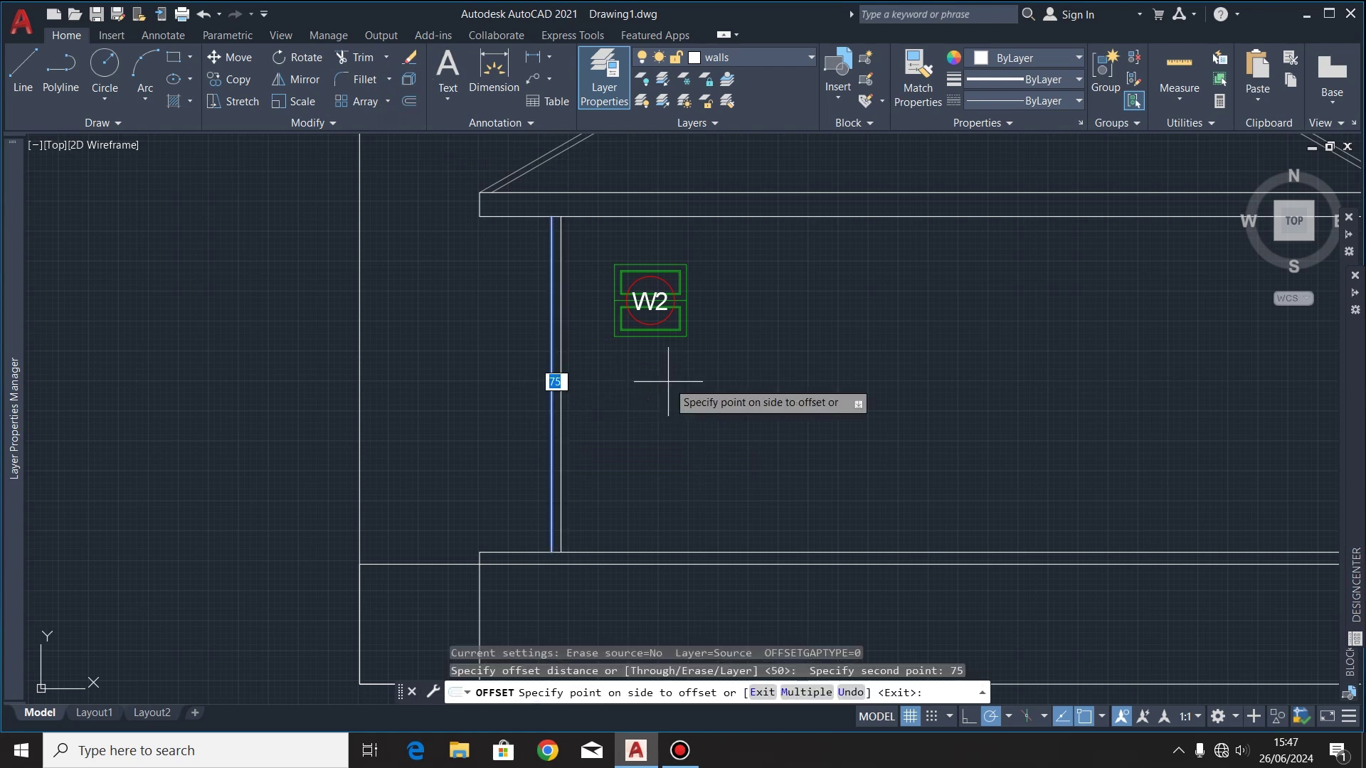
left_click(668, 381)
Step: Extend the offset line down to the floor slab's lower line and up to the boundary rectangle's upper edge
scroll(555, 576, "up", 2)
left_click(386, 56)
left_click(387, 113)
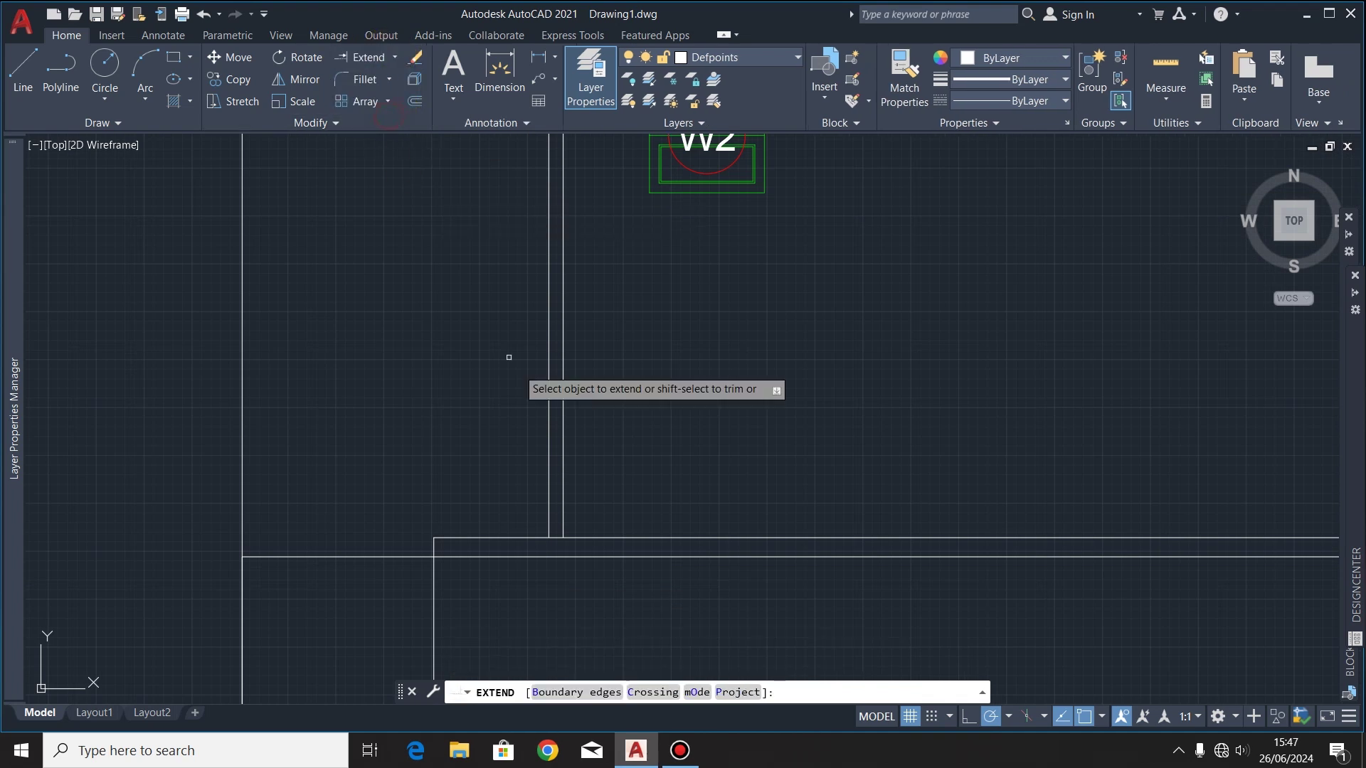
left_click(563, 549)
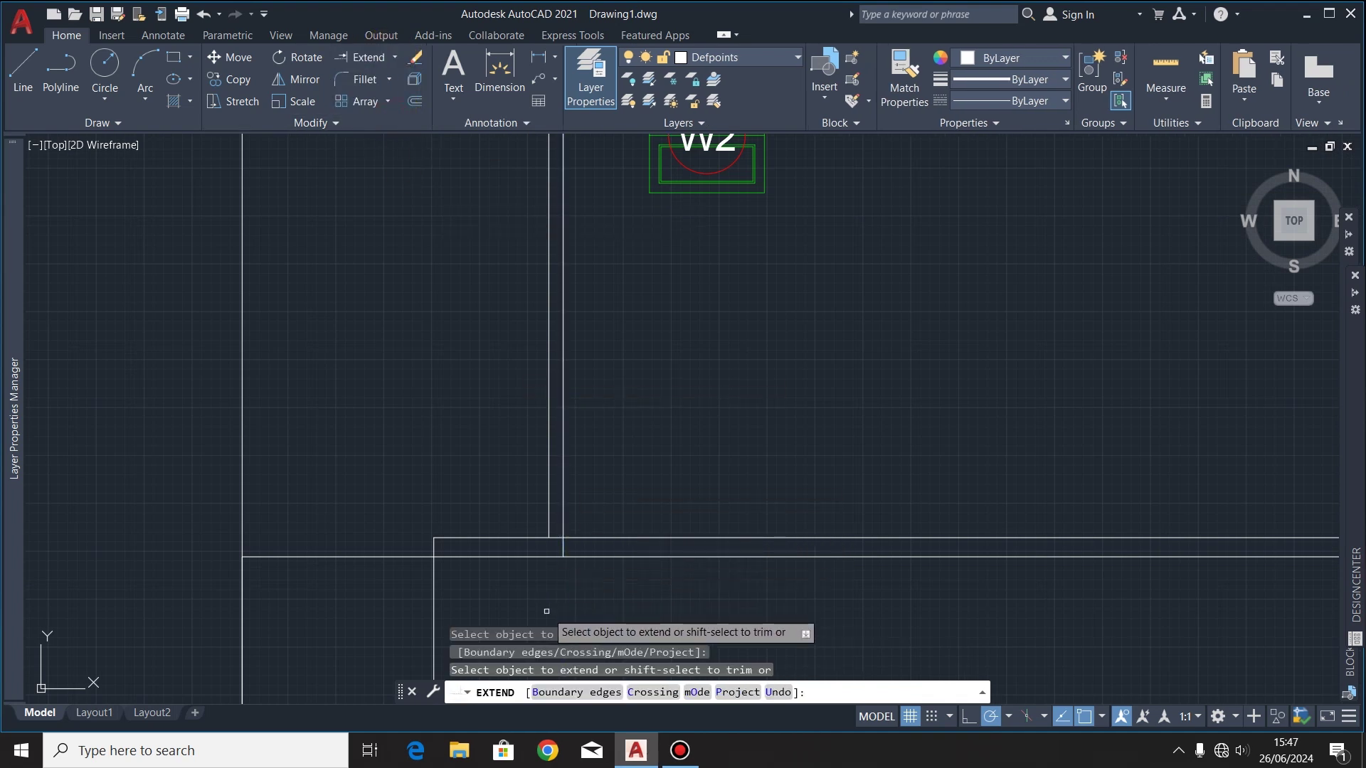
scroll(546, 611, "down", 4)
scroll(542, 377, "up", 4)
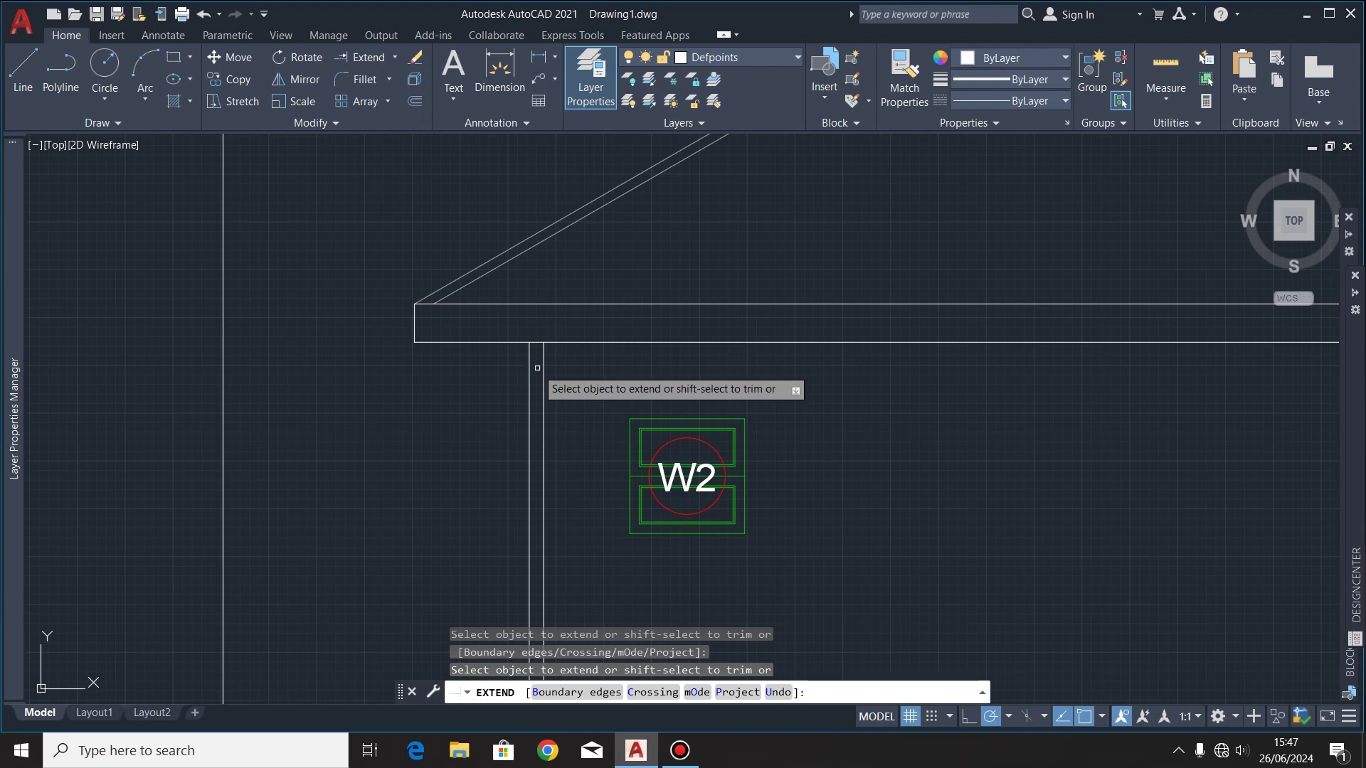
left_click(543, 372)
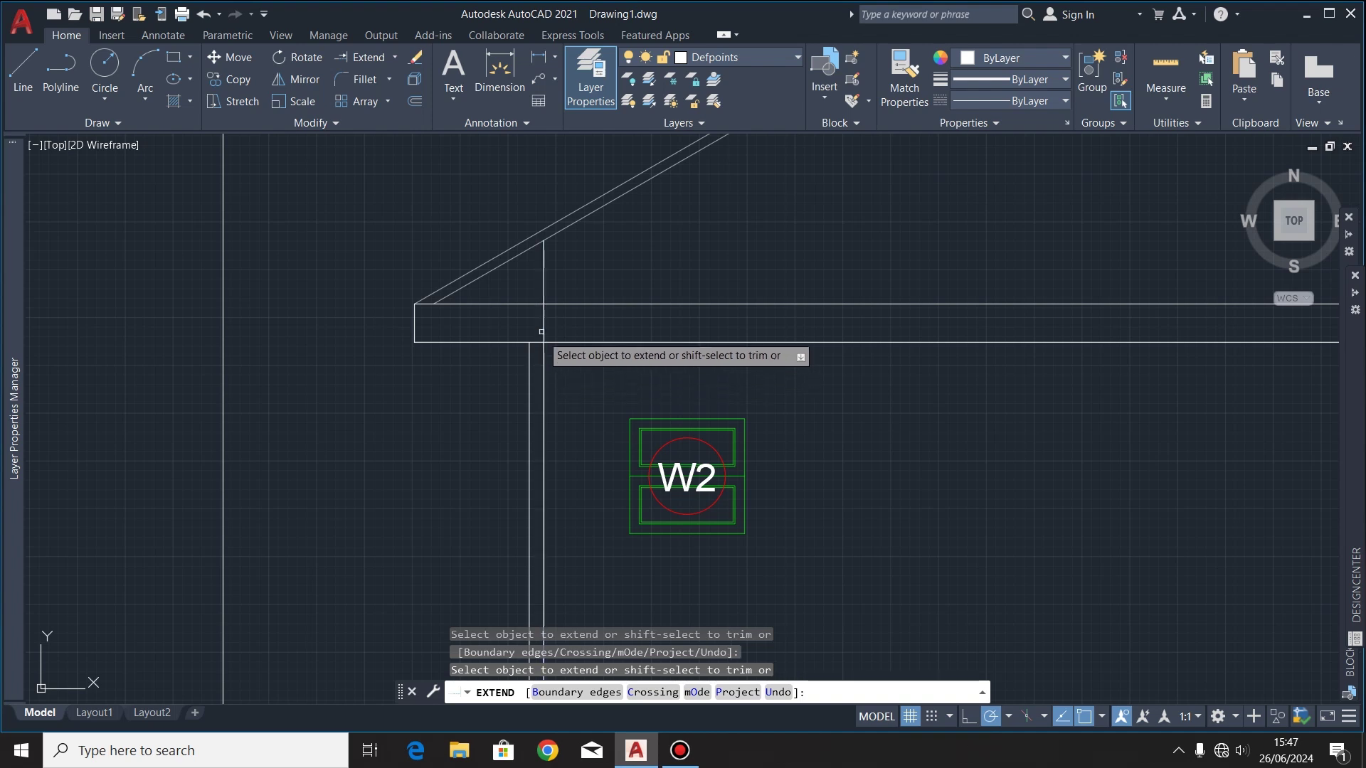
scroll(543, 335, "down", 4)
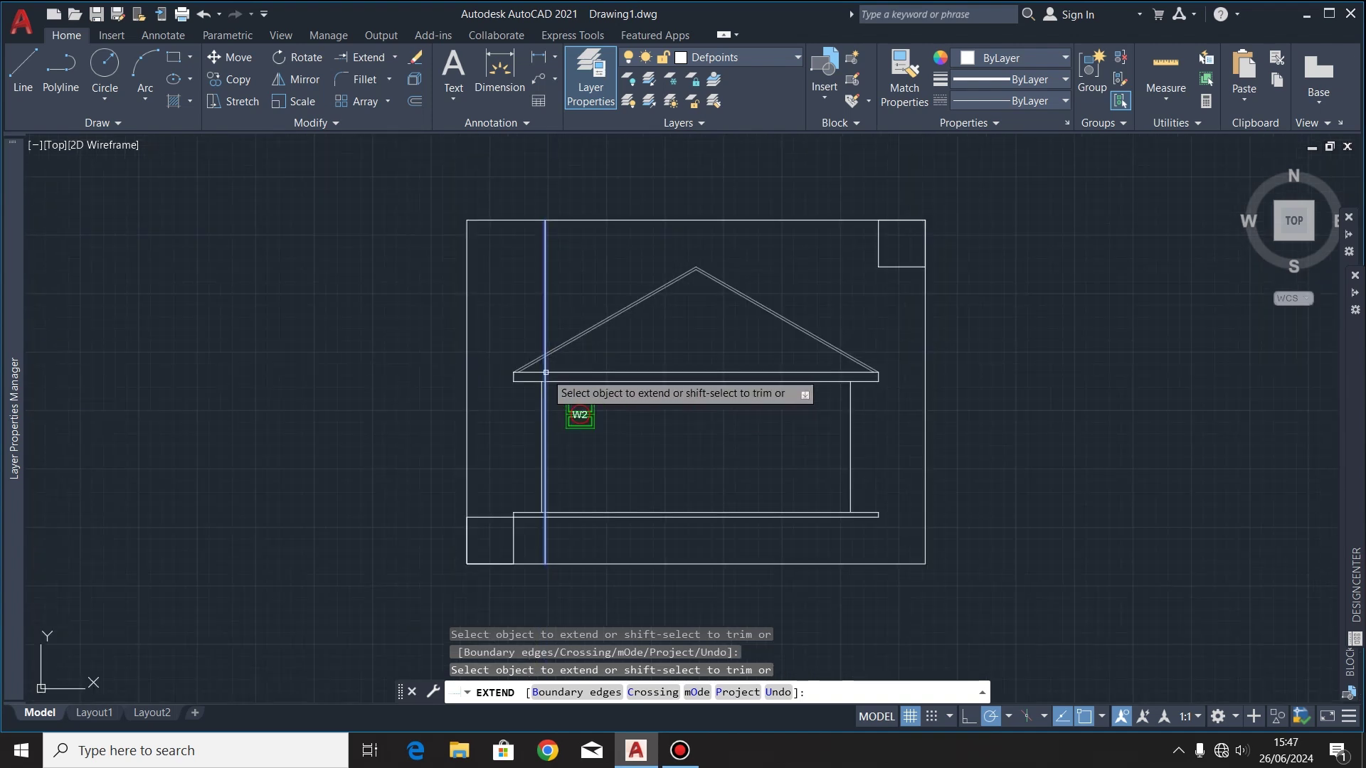
key("Escape")
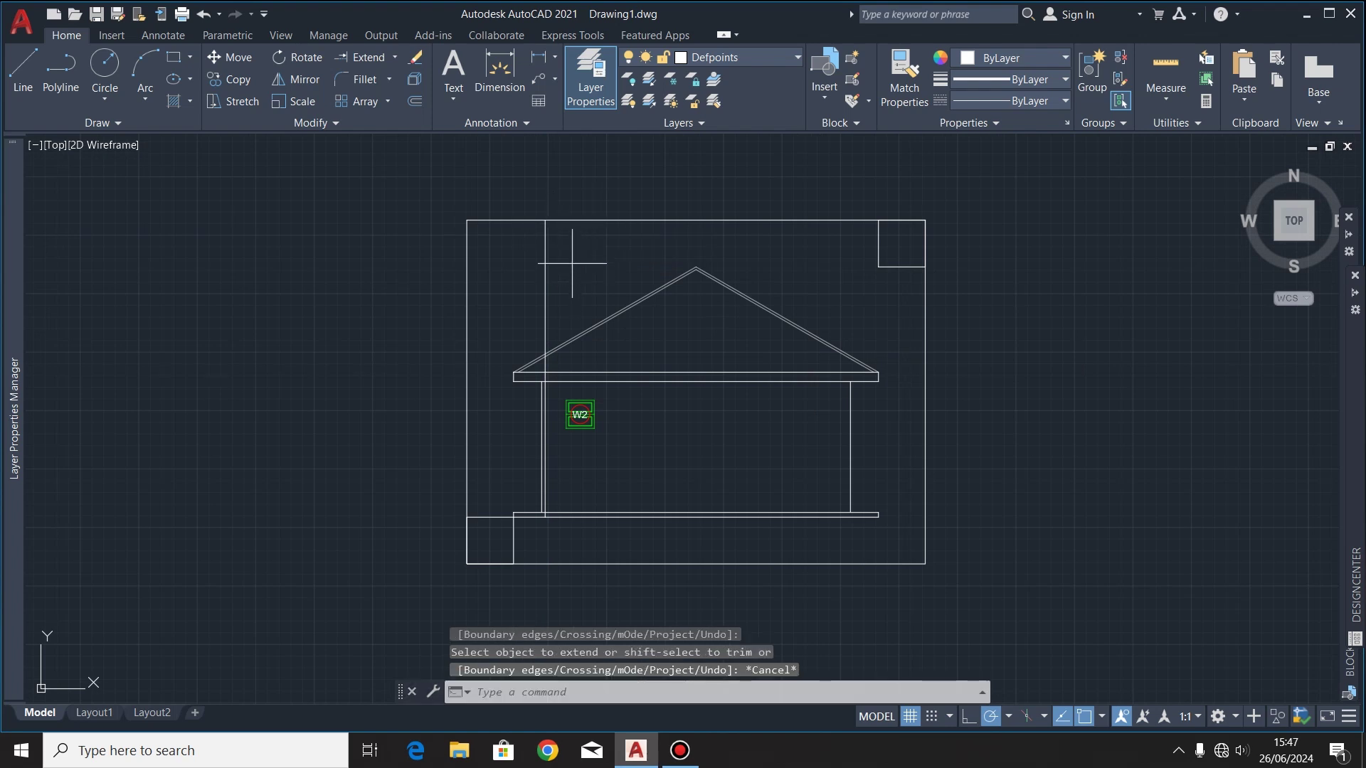
Step: Select the extended line and examine the spacings between grid lines A to E on the East End Elevation
left_click(572, 264)
left_click(512, 306)
scroll(825, 335, "down", 4)
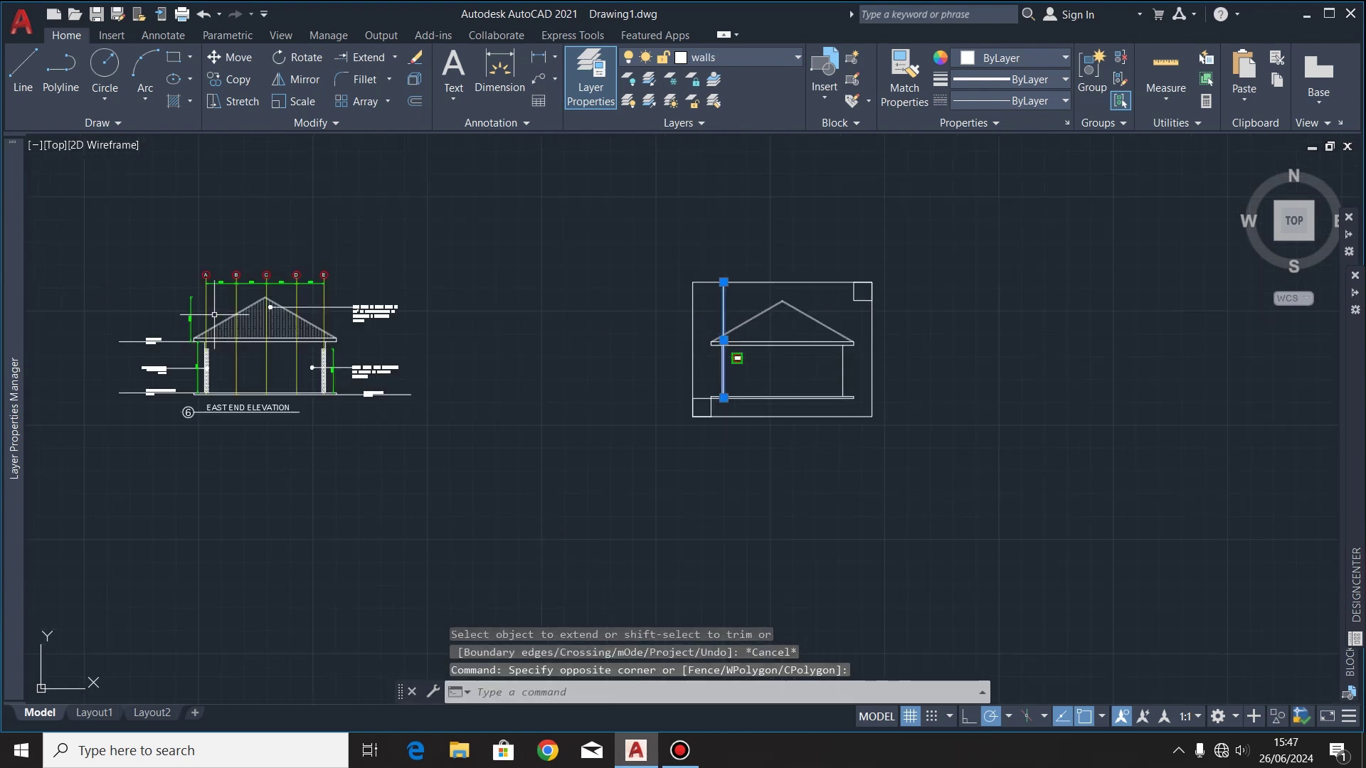
scroll(214, 314, "up", 2)
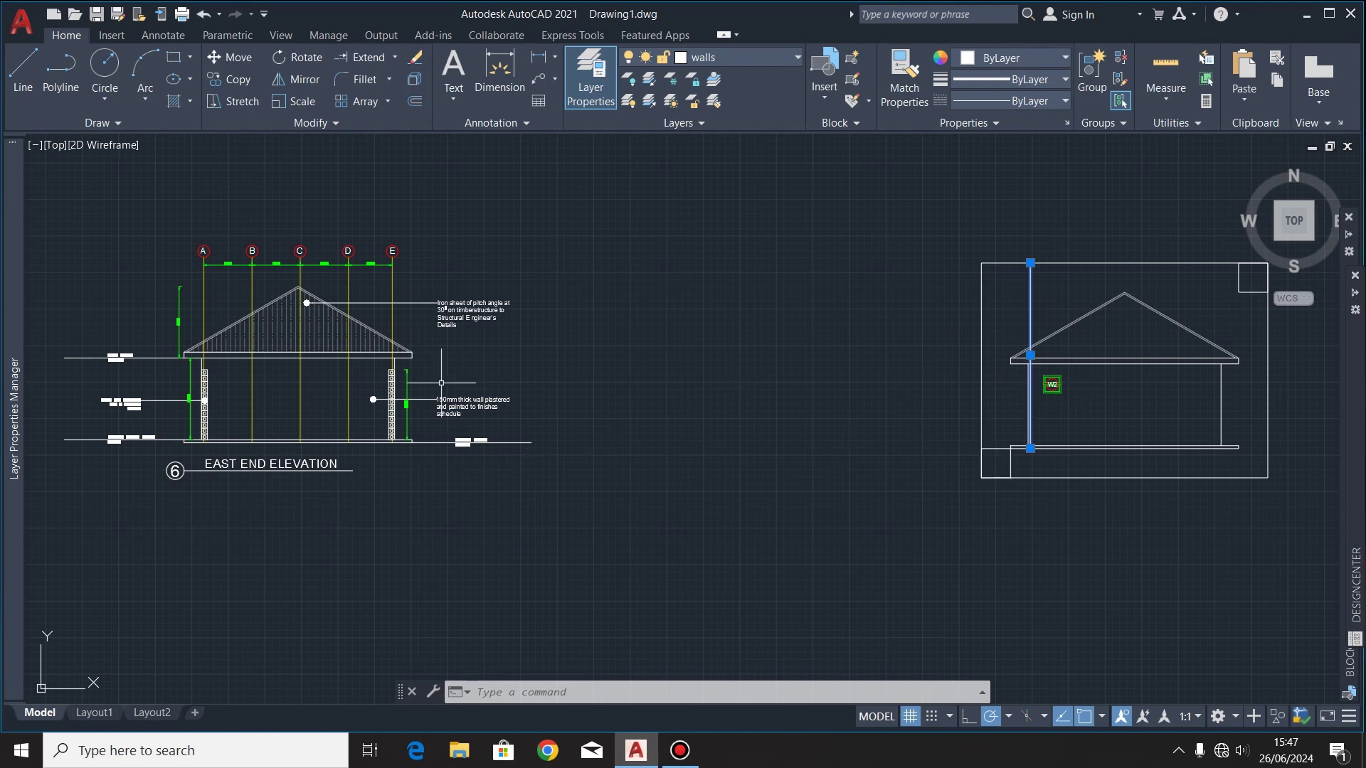
scroll(1067, 378, "up", 2)
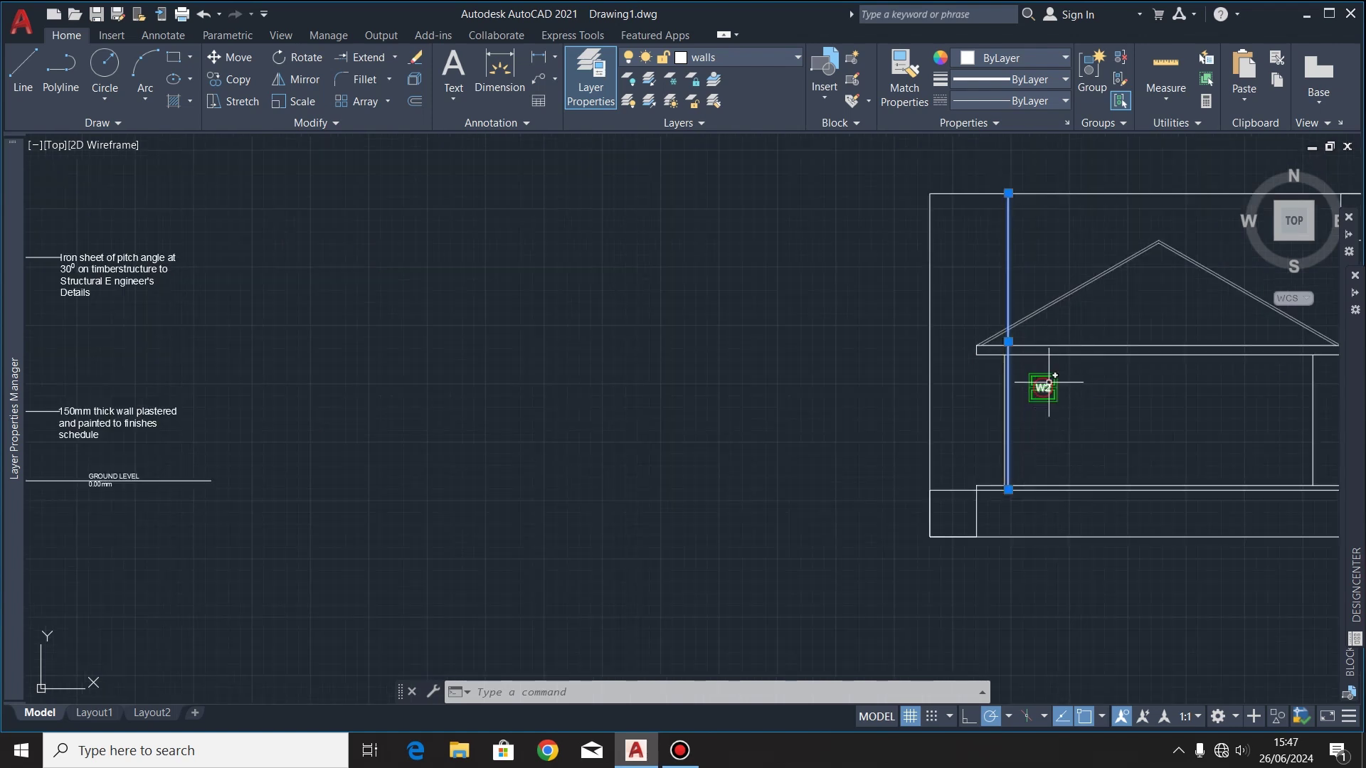
scroll(1049, 382, "down", 2)
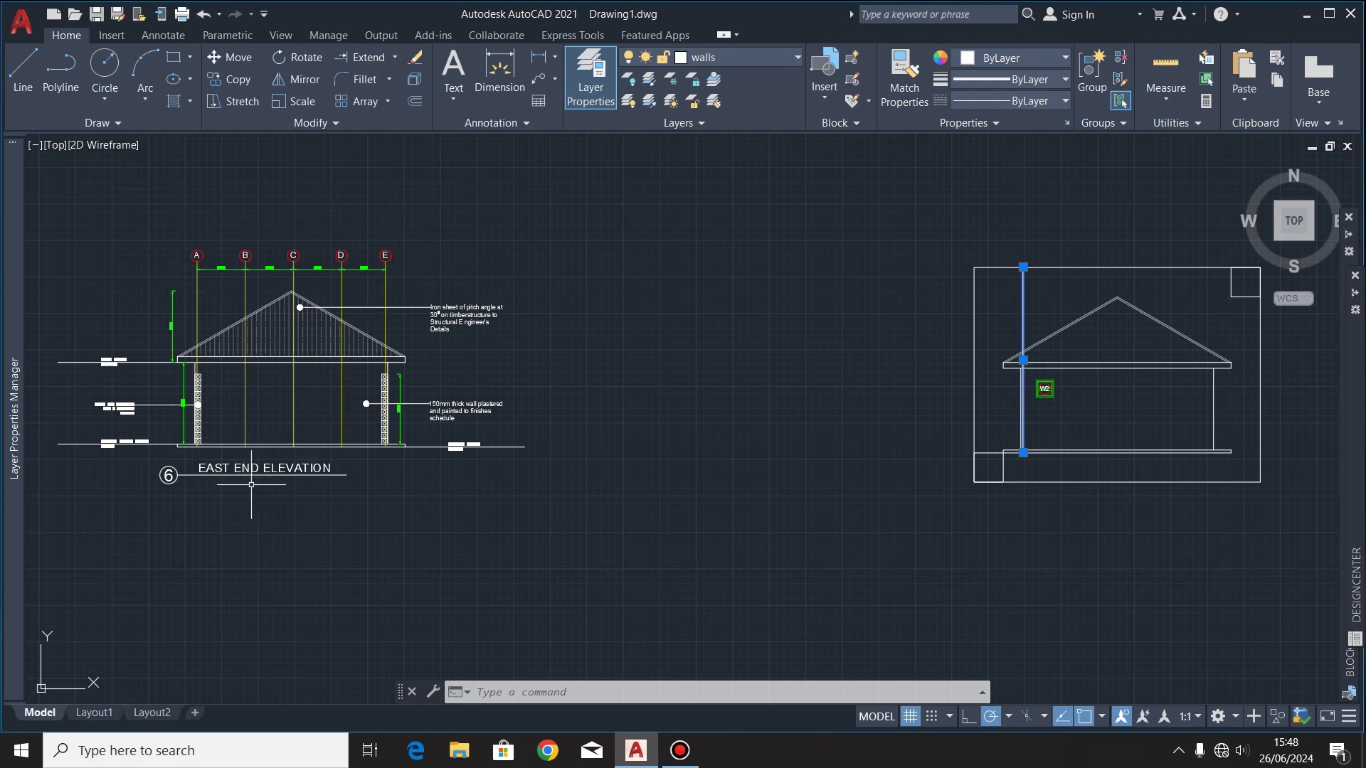
scroll(1202, 302, "up", 2)
scroll(809, 527, "down", 2)
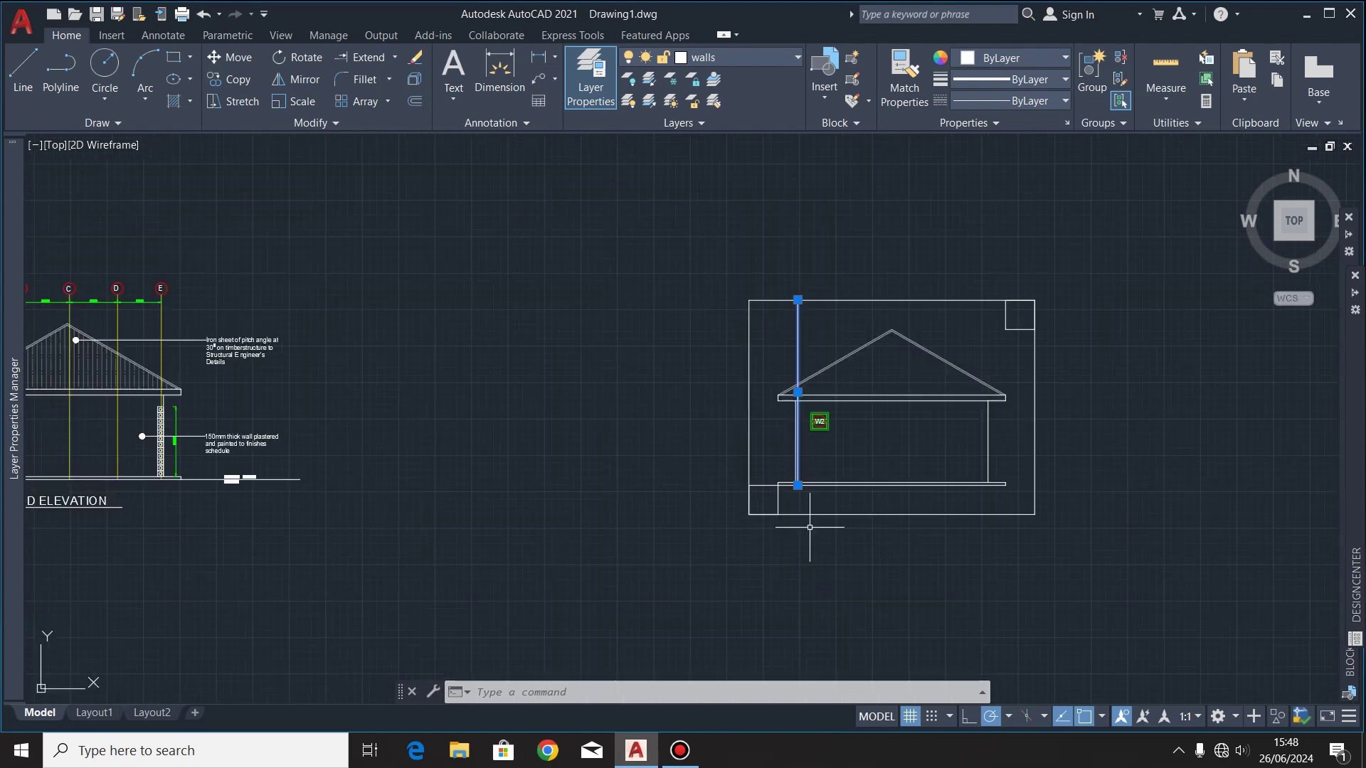
scroll(950, 523, "down", 2)
scroll(451, 413, "up", 10)
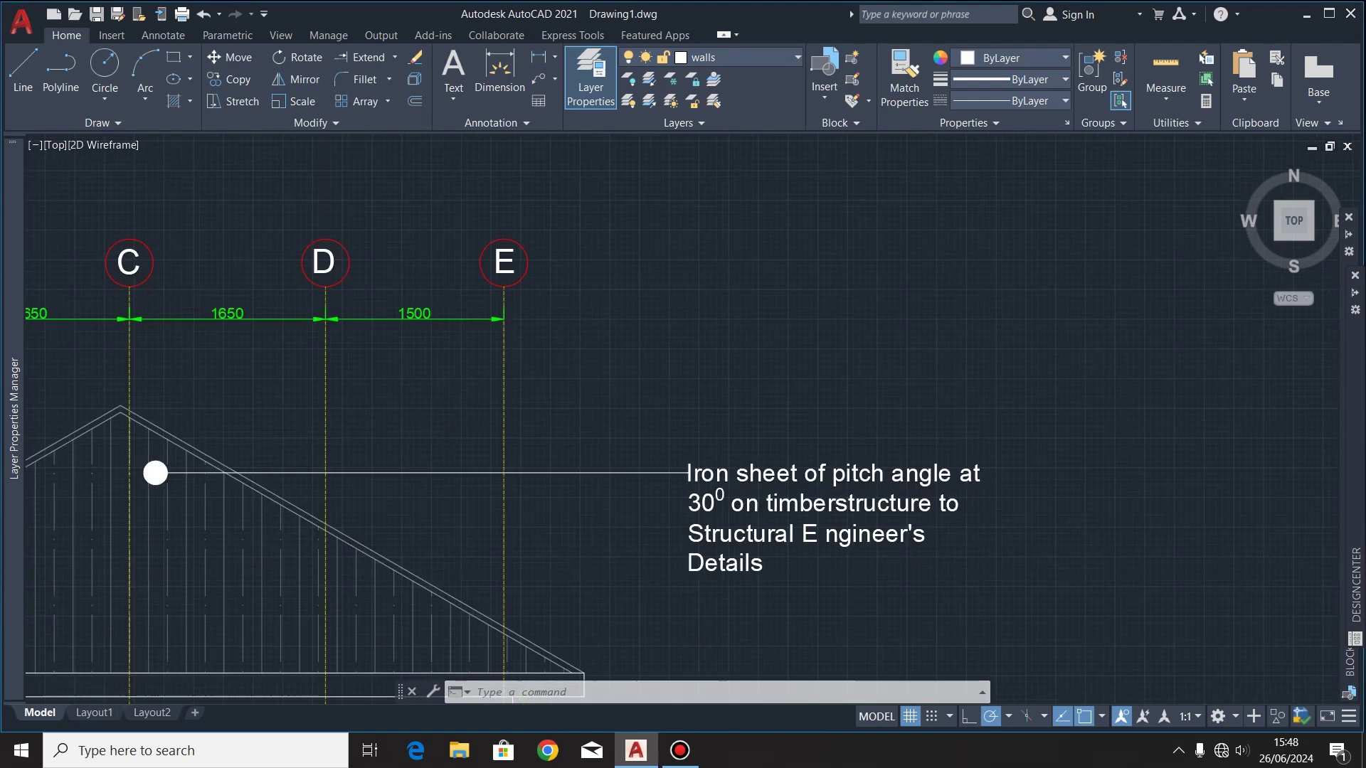
scroll(543, 209, "down", 2)
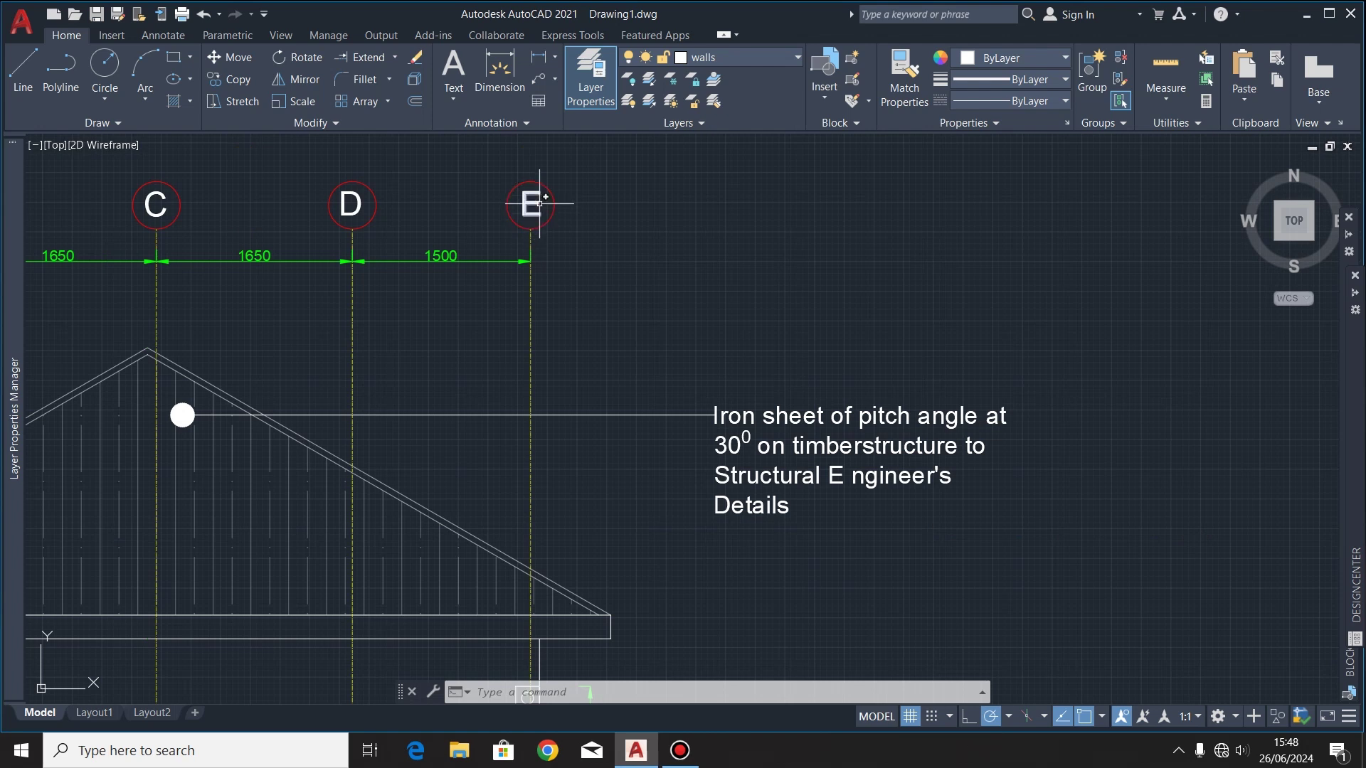
scroll(372, 269, "up", 2)
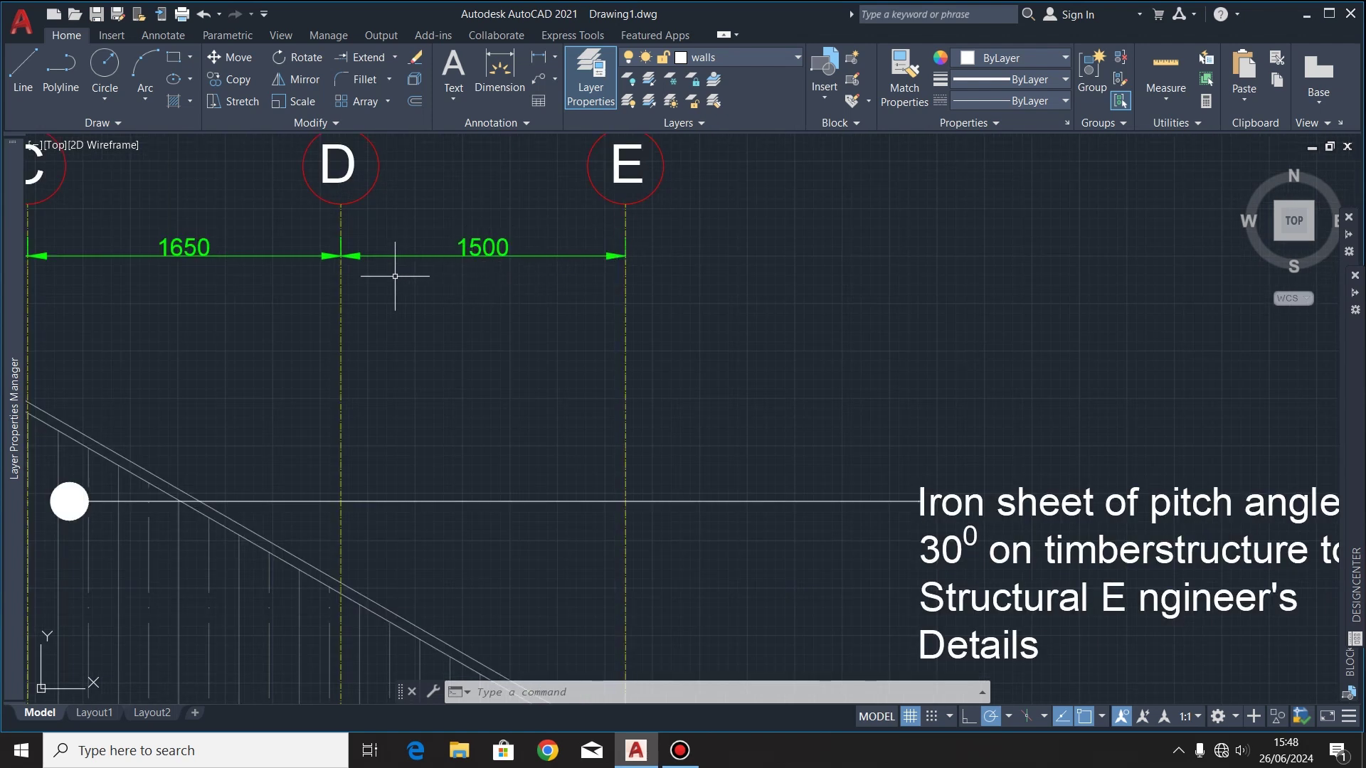
scroll(338, 205, "down", 4)
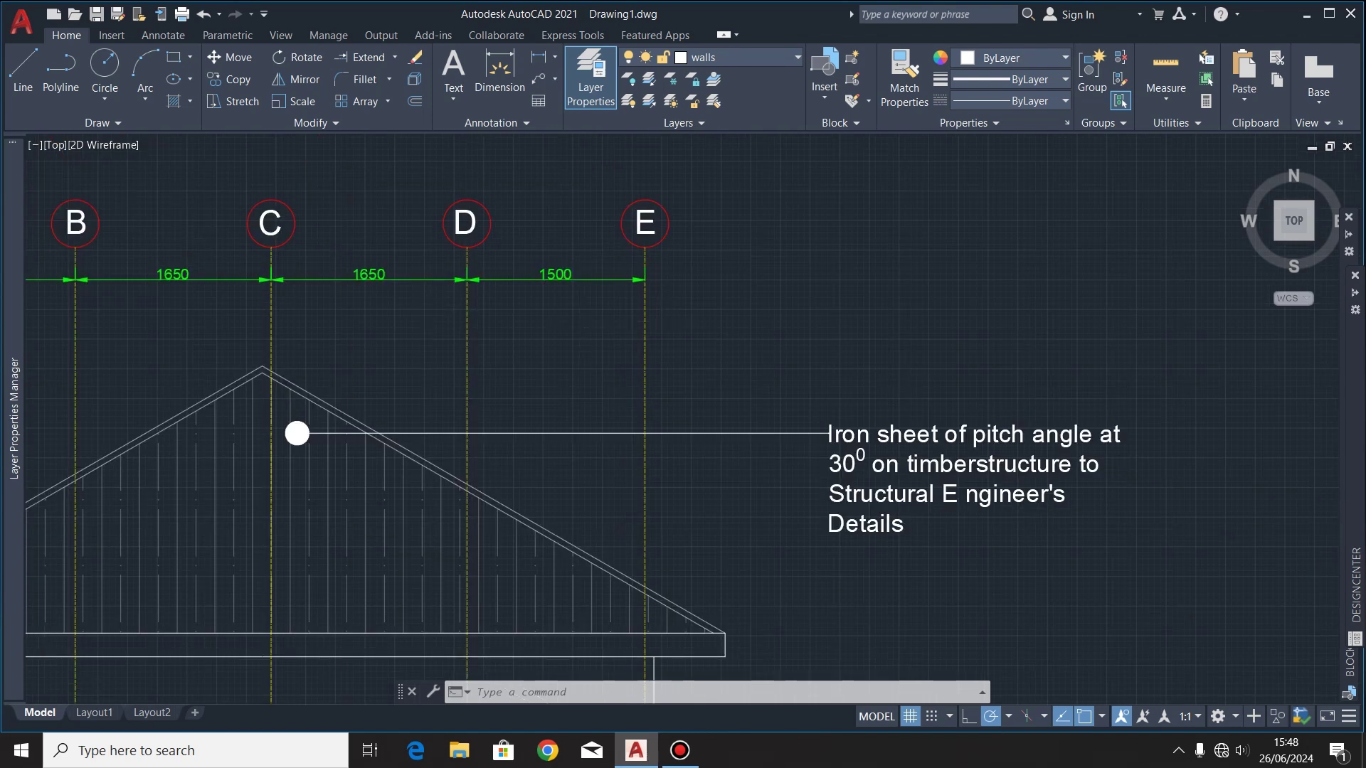
scroll(278, 286, "up", 5)
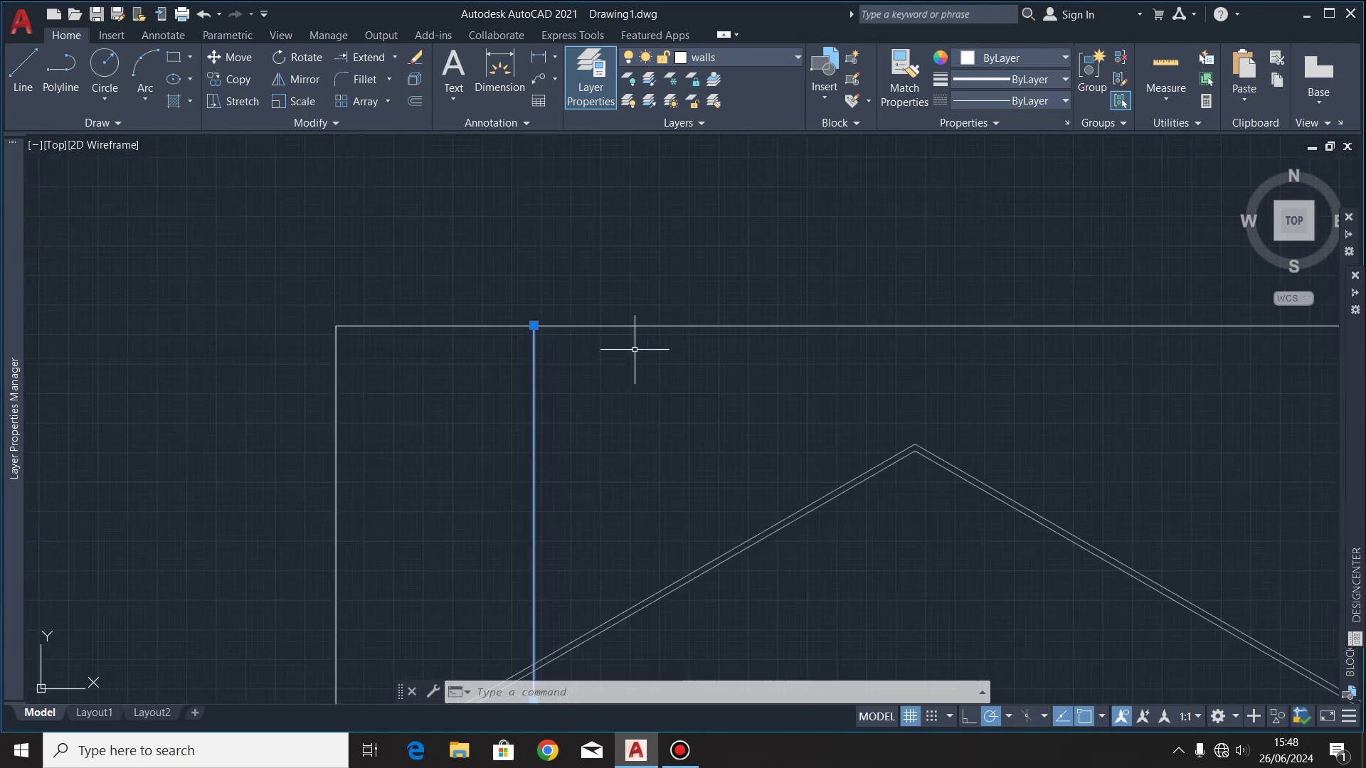
Step: Offset the extended line 1500 to the right as the second grid line
left_click(415, 101)
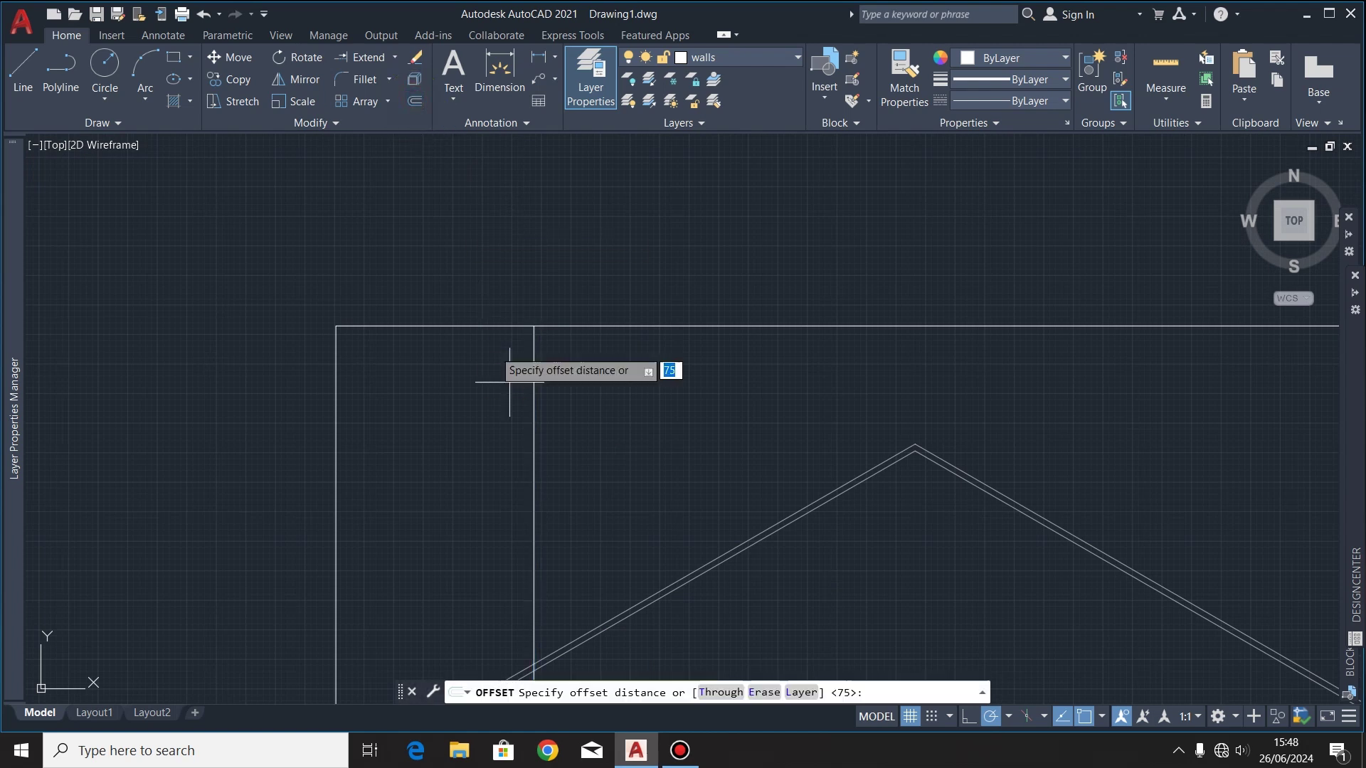
left_click(534, 401)
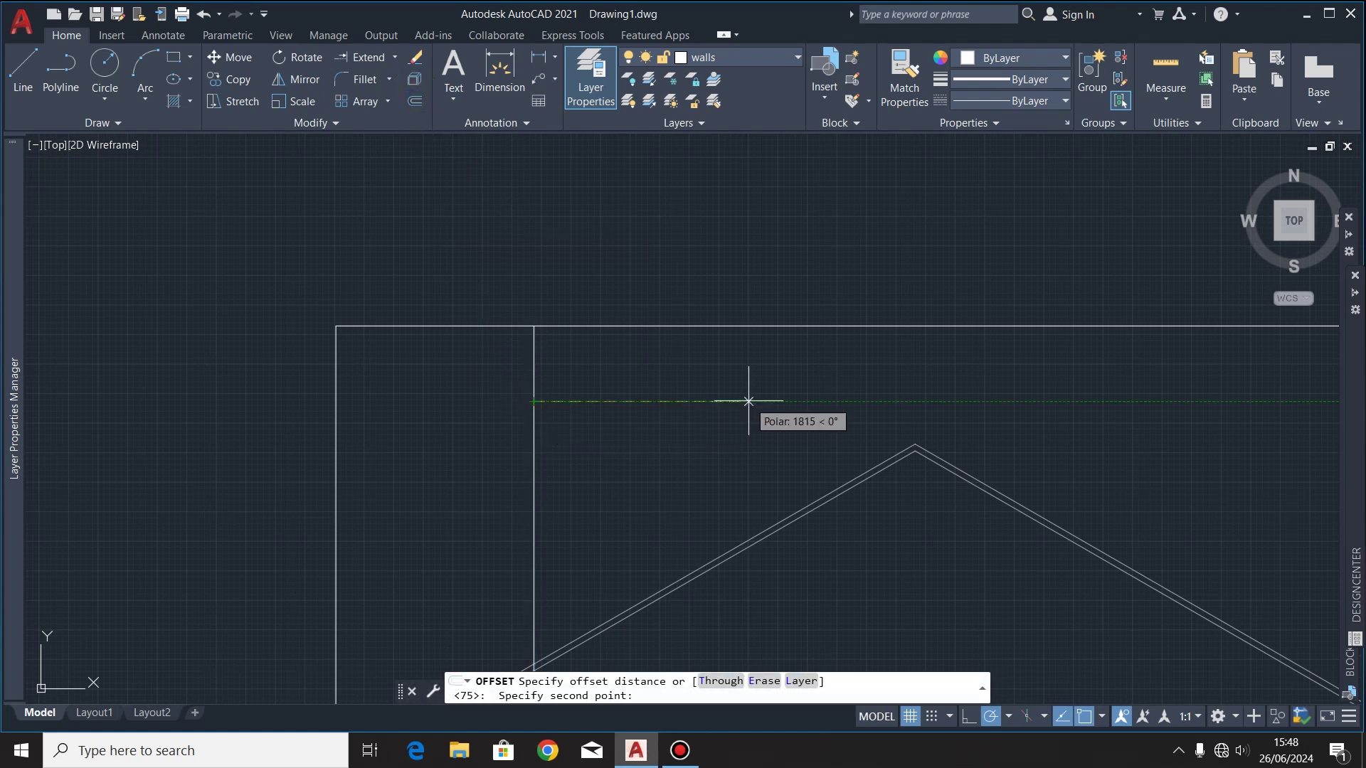
type("1")
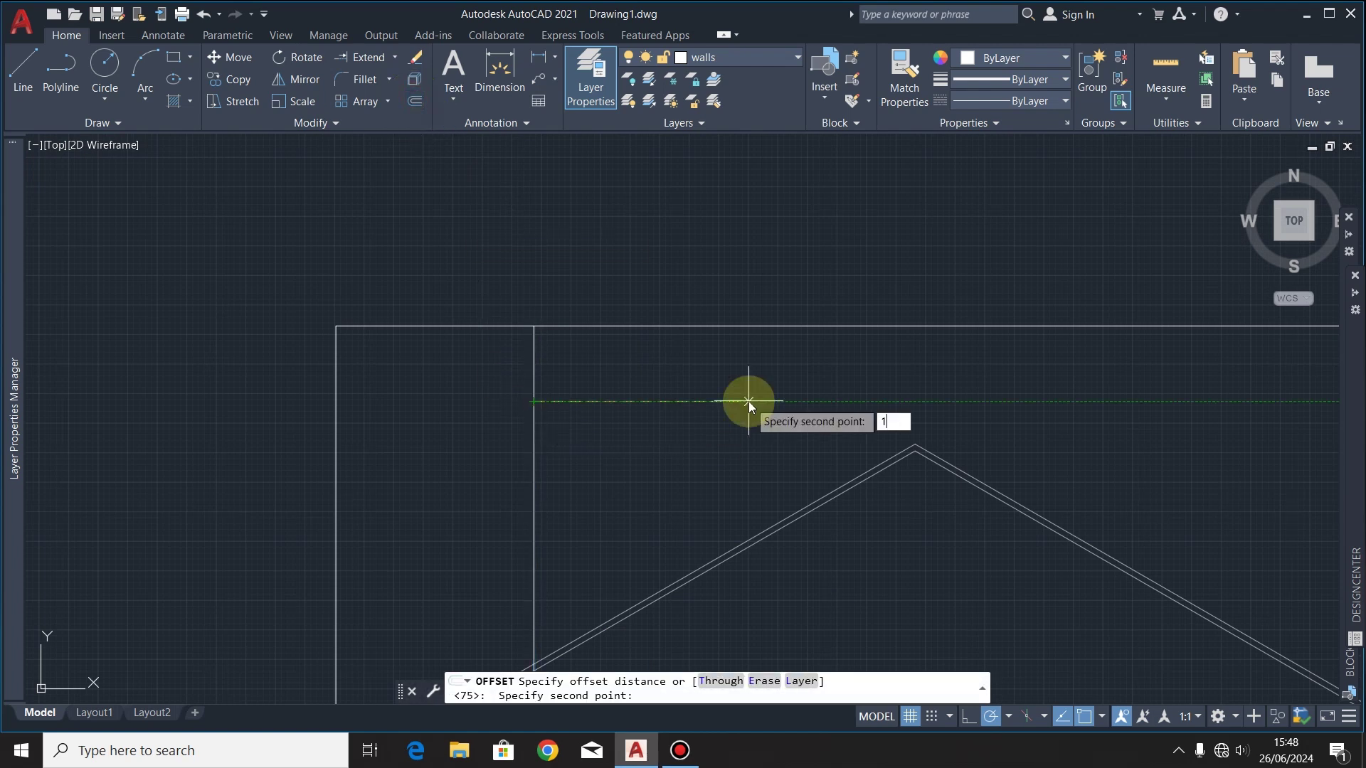
type("500")
key("Return")
left_click(533, 402)
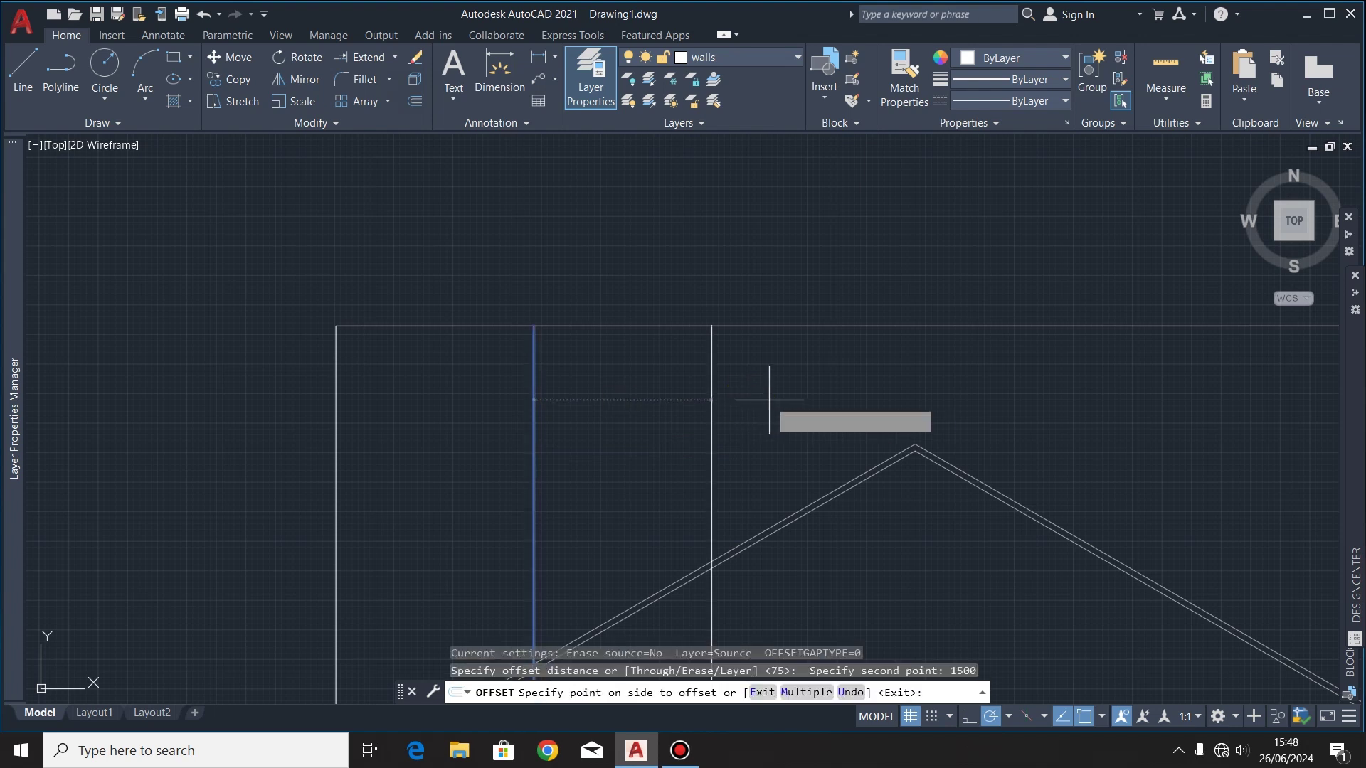
left_click(778, 391)
Step: Offset two more grid lines to the right of the second one, each 1650 from the previous line
scroll(518, 391, "down", 4)
scroll(589, 417, "up", 4)
left_click(590, 417)
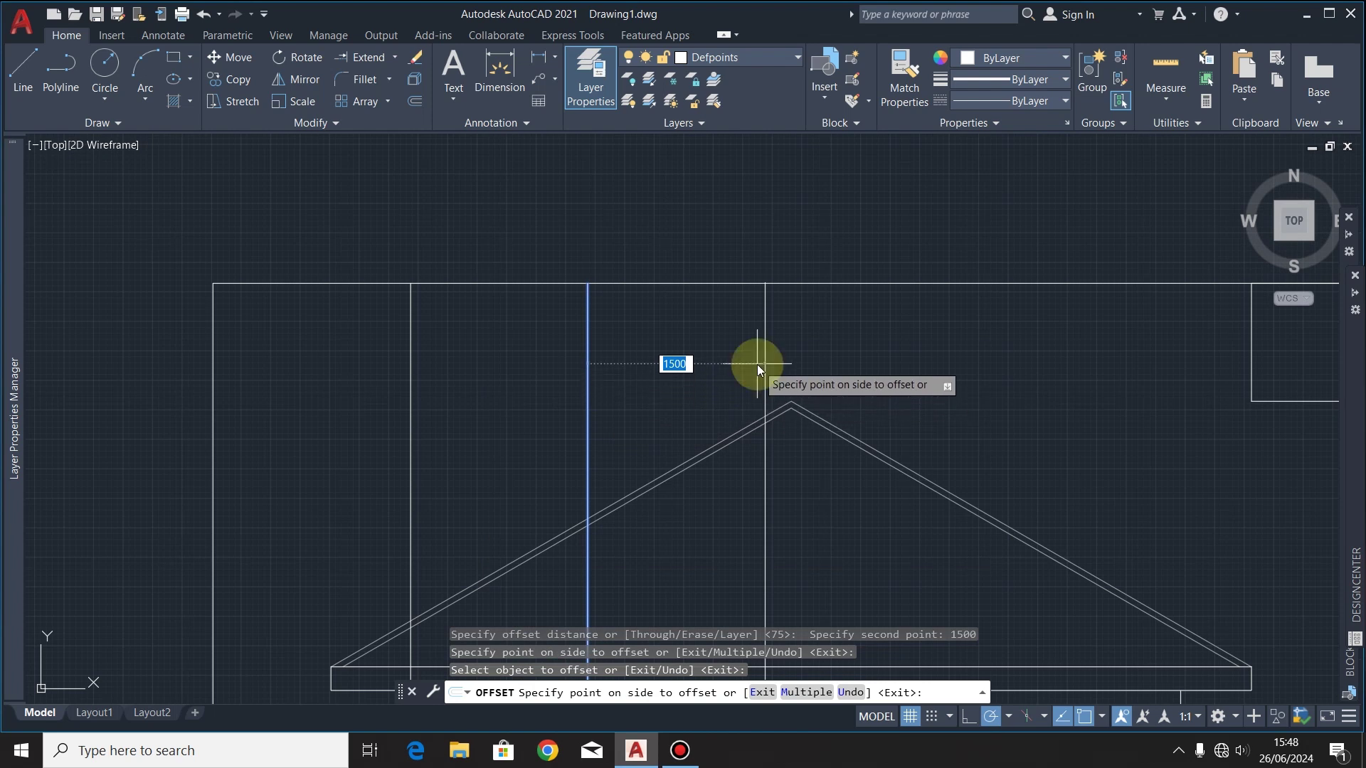
type("1650")
key("Return")
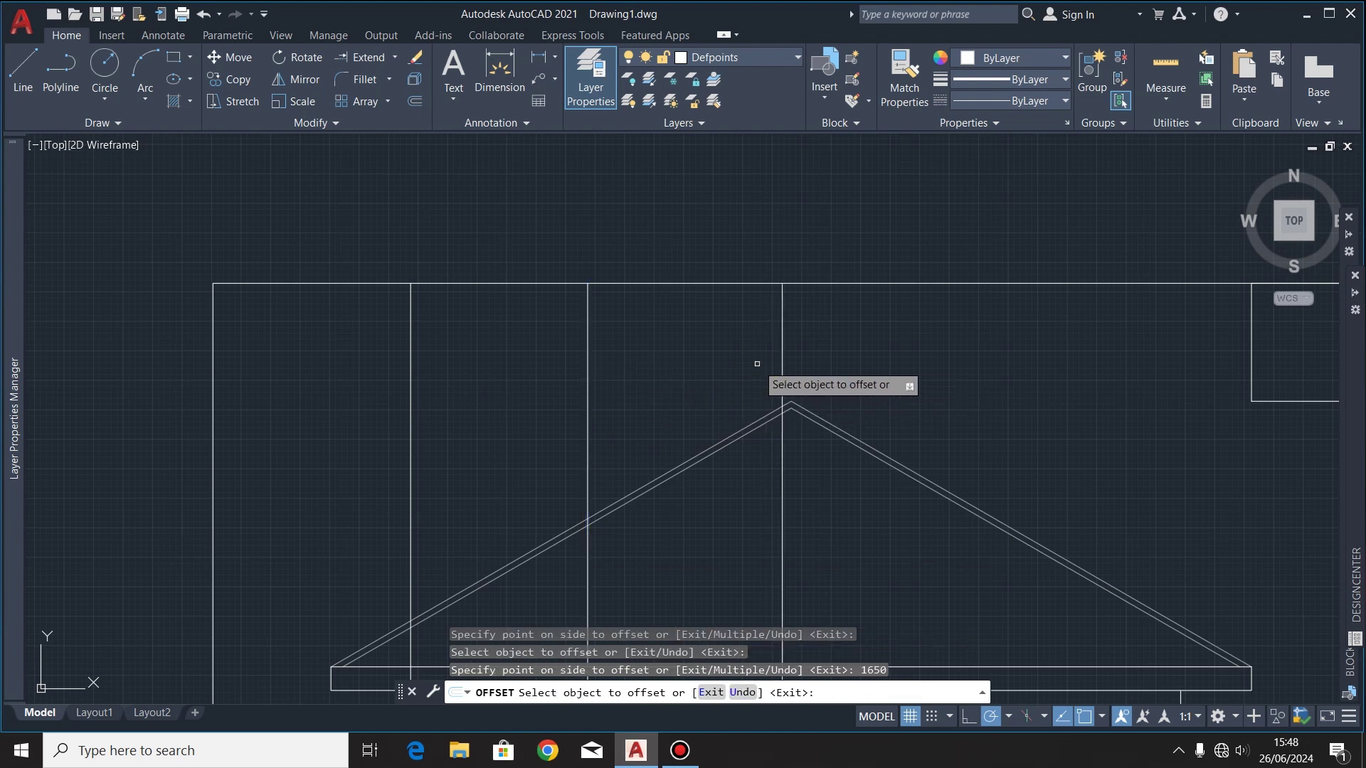
left_click(782, 360)
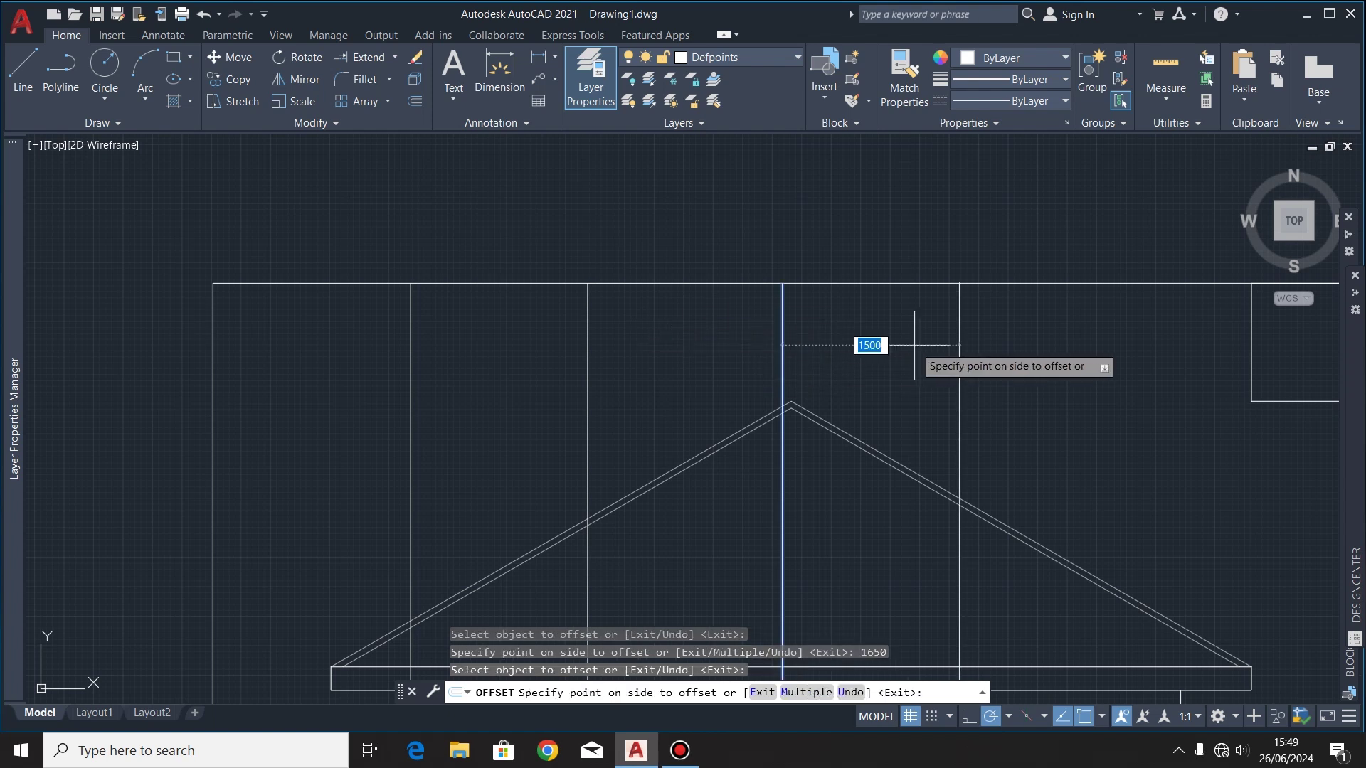
type("1")
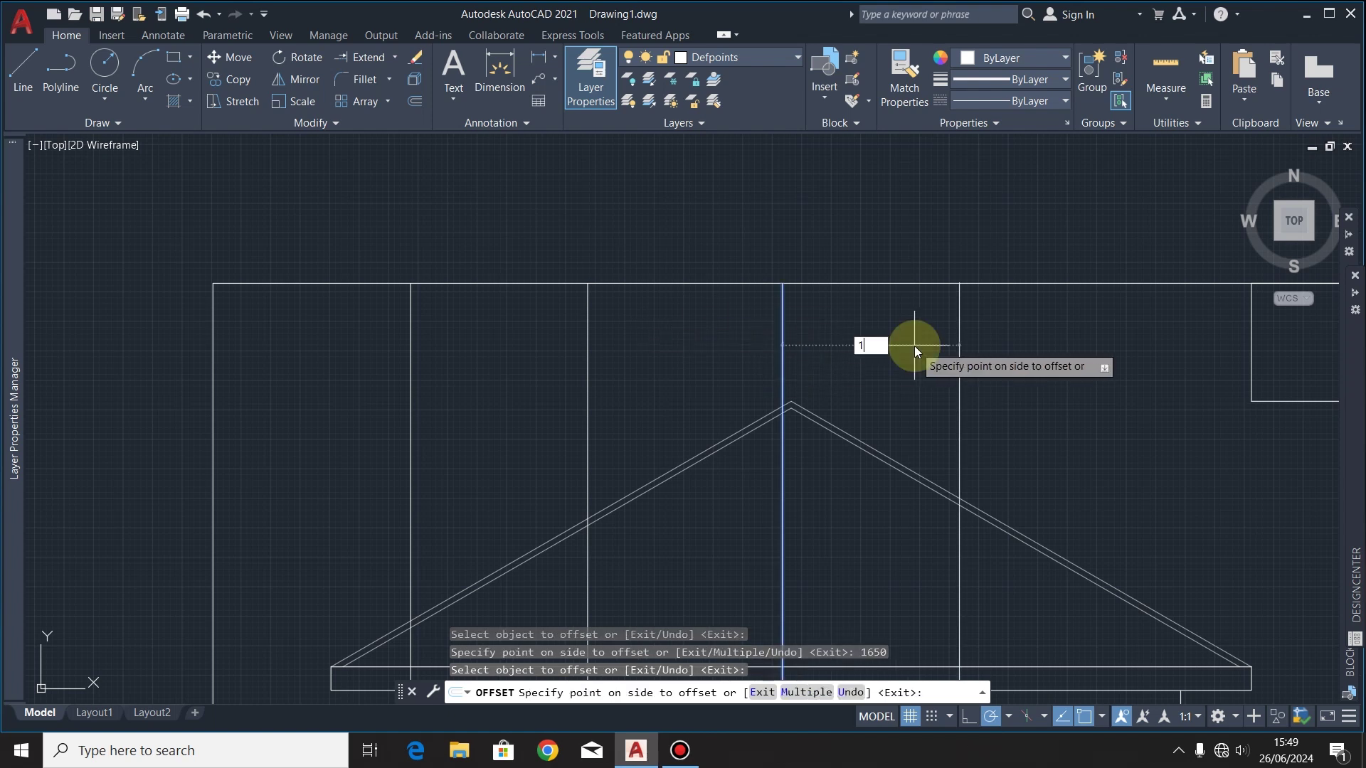
type("650")
key("Return")
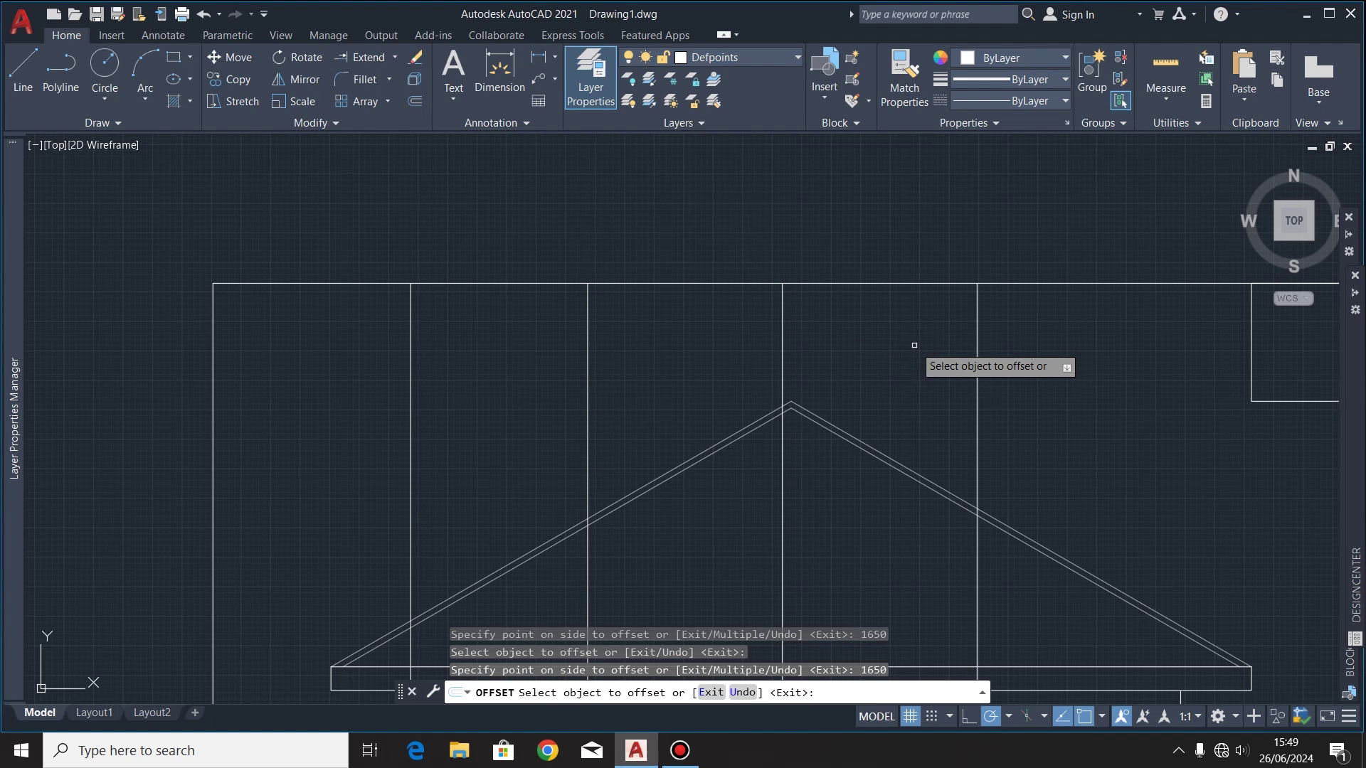
Step: Offset the fourth grid line 1650 to the right as the fifth grid line
scroll(782, 362, "down", 2)
left_click(534, 360)
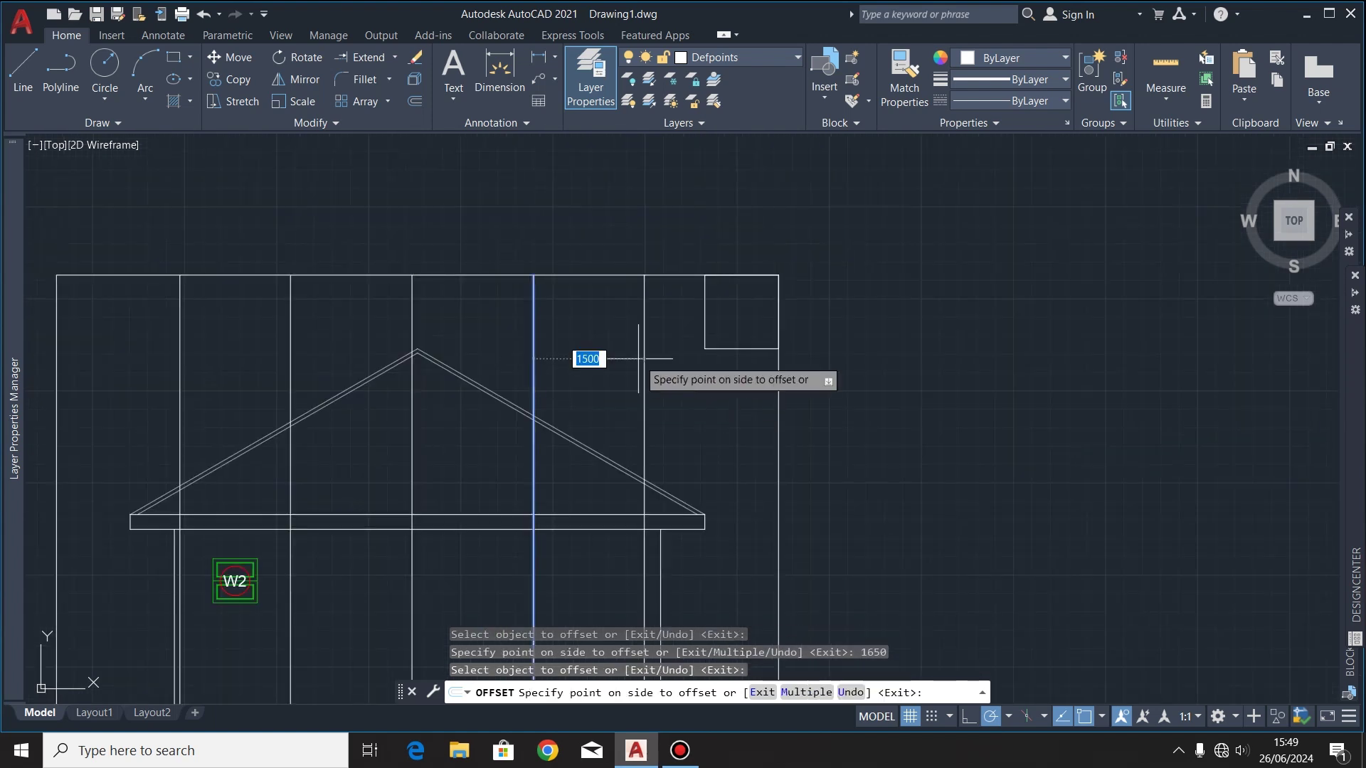
type("165")
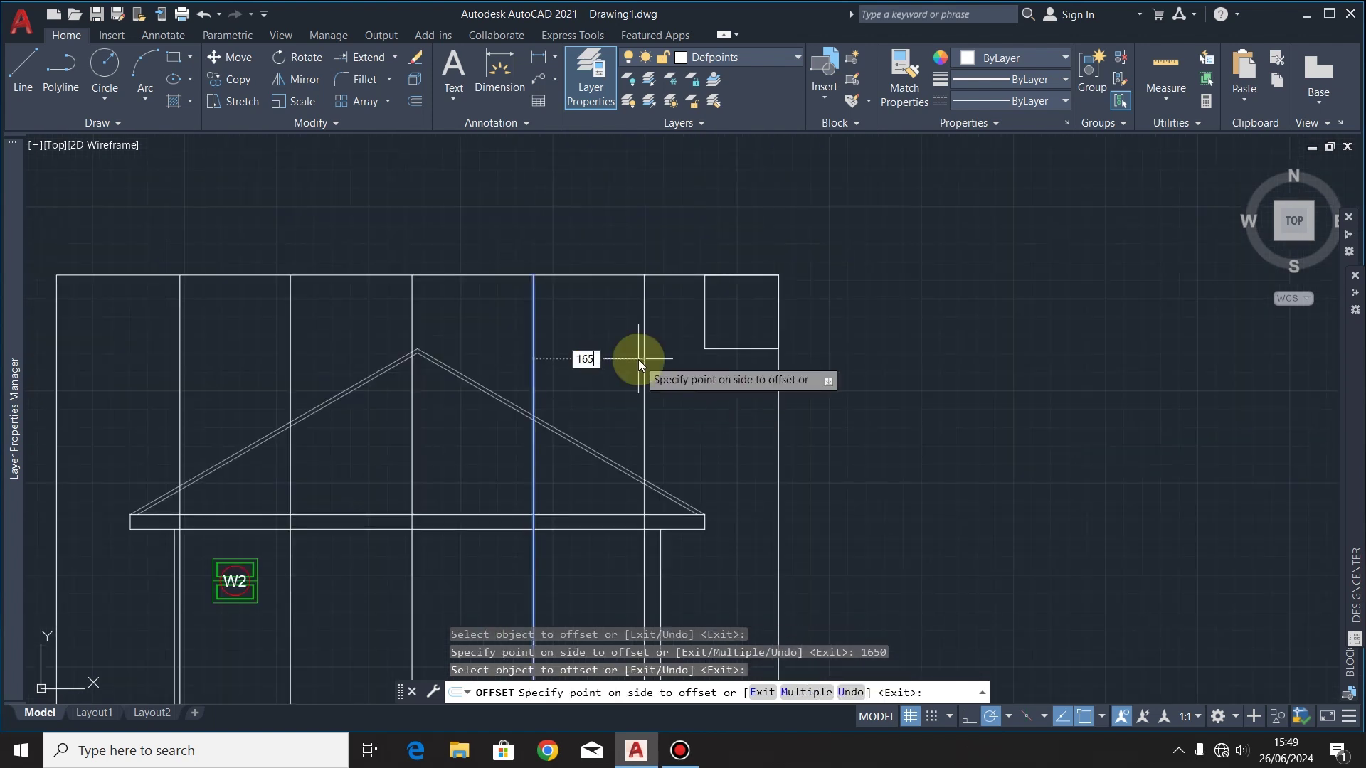
key("Return")
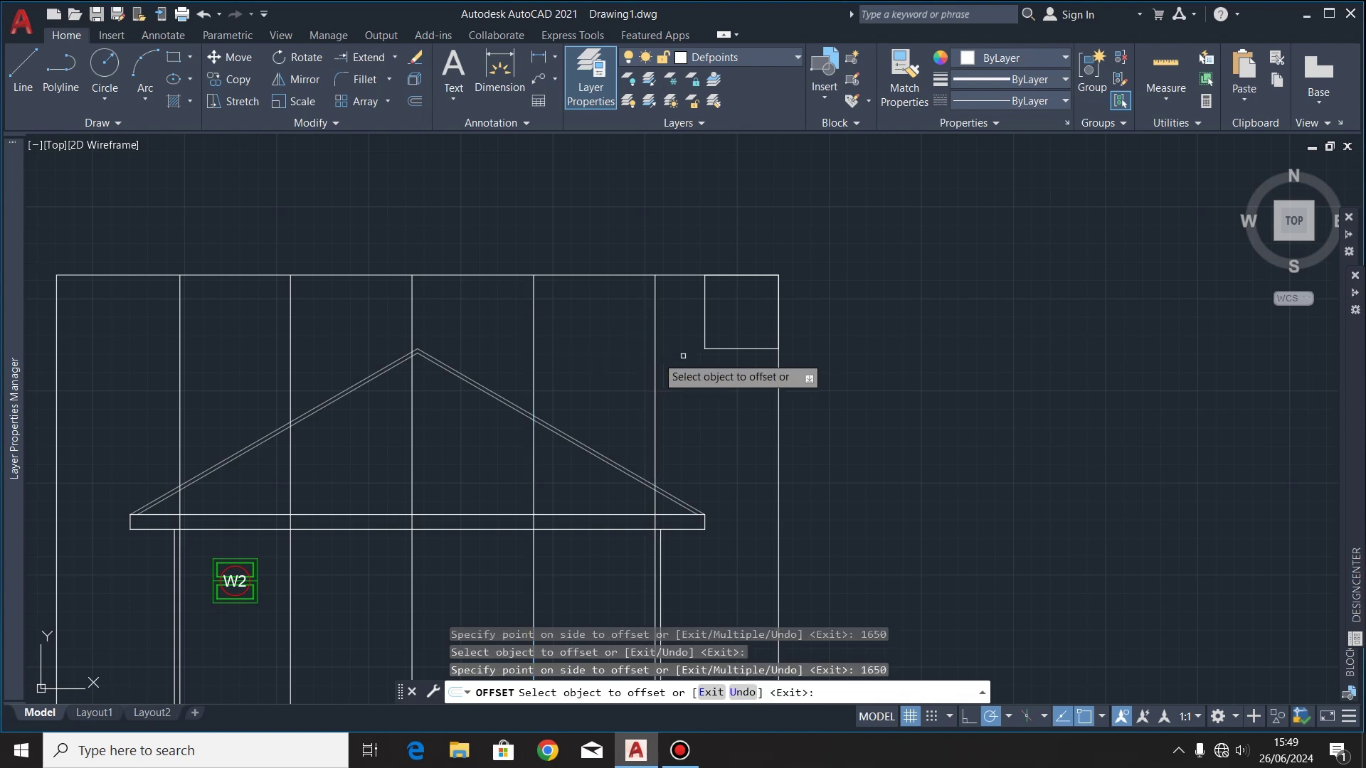
key("Escape")
Step: Select all five new vertical lines and assign them to the grid lines layer
middle_click_drag(688, 274, 863, 305)
left_click(852, 322)
left_click(333, 349)
scroll(817, 387, "down", 2)
scroll(645, 352, "up", 2)
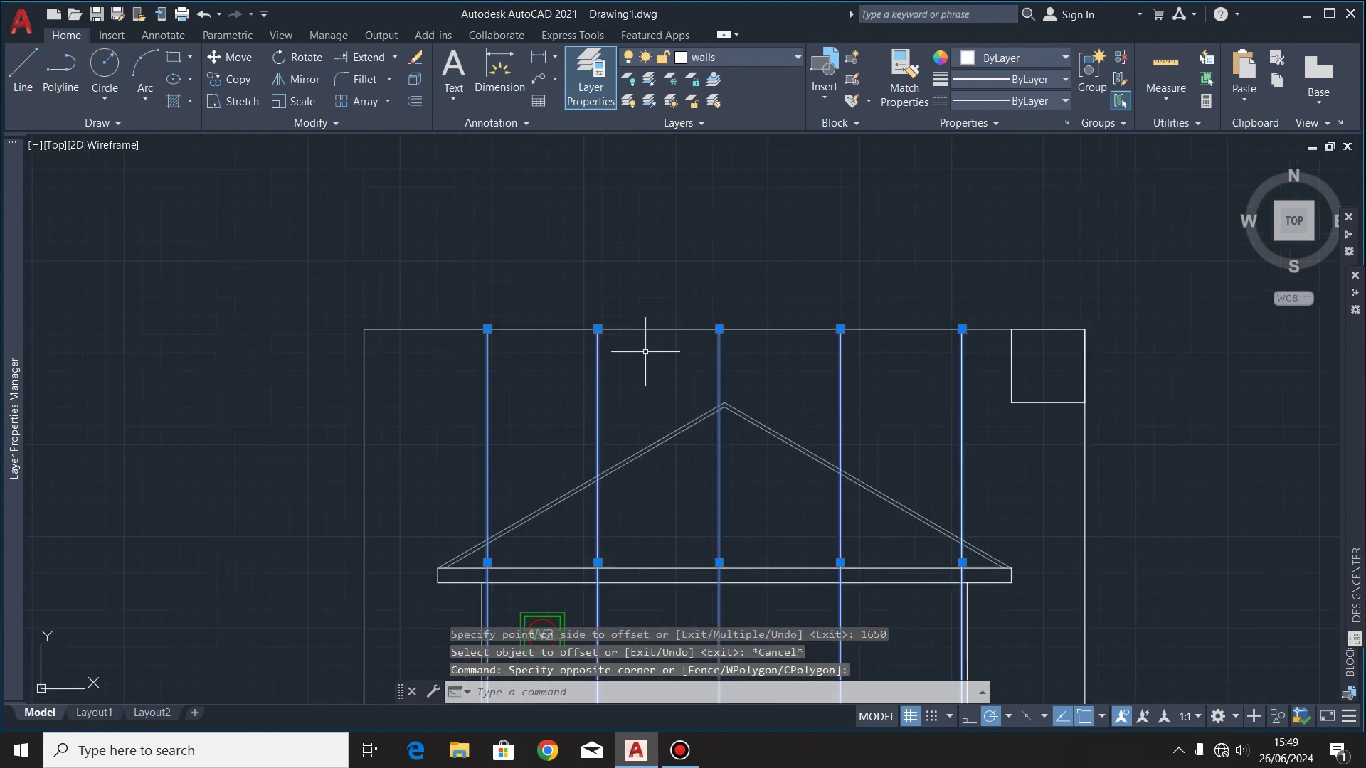
left_click(761, 57)
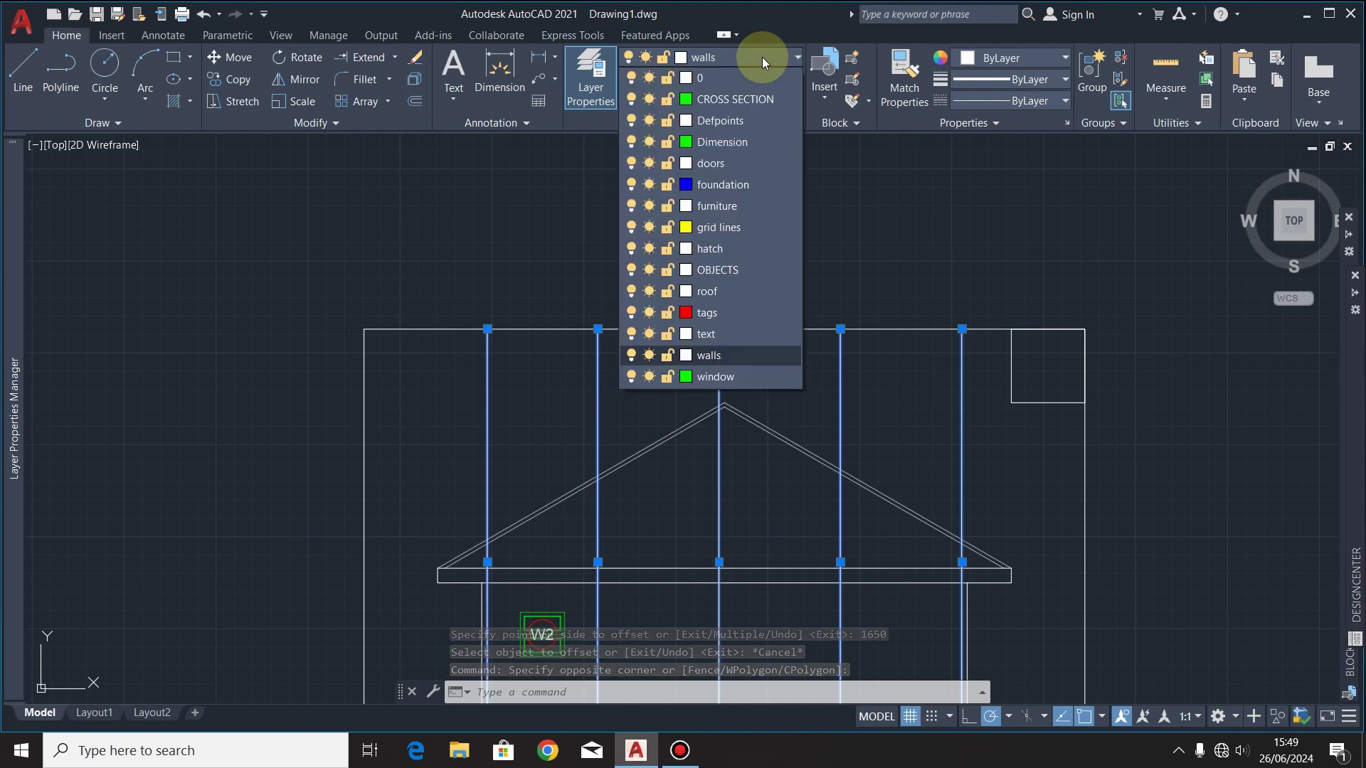
left_click(731, 225)
left_click(719, 227)
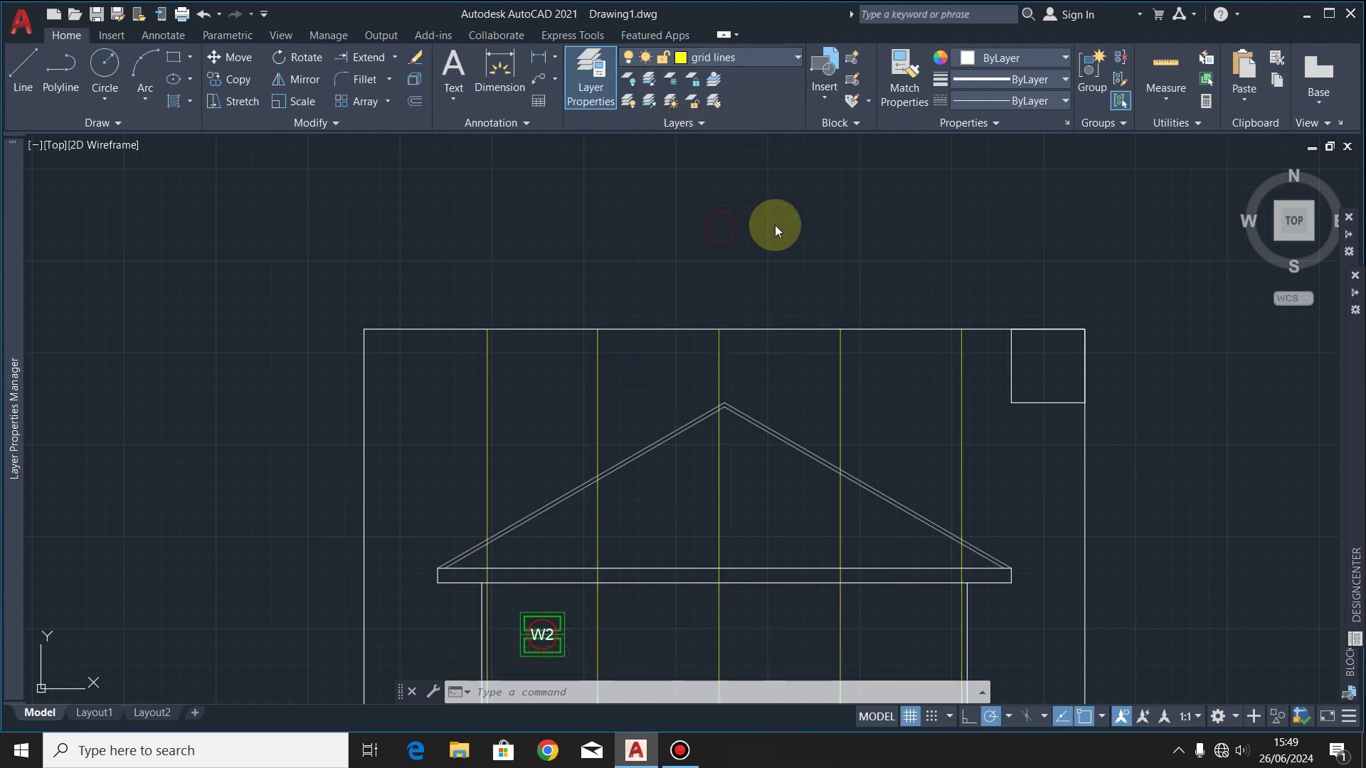
Step: Set the linetype of the five selected grid lines to CENTER and clear the selection
left_click(1035, 102)
left_click(1010, 171)
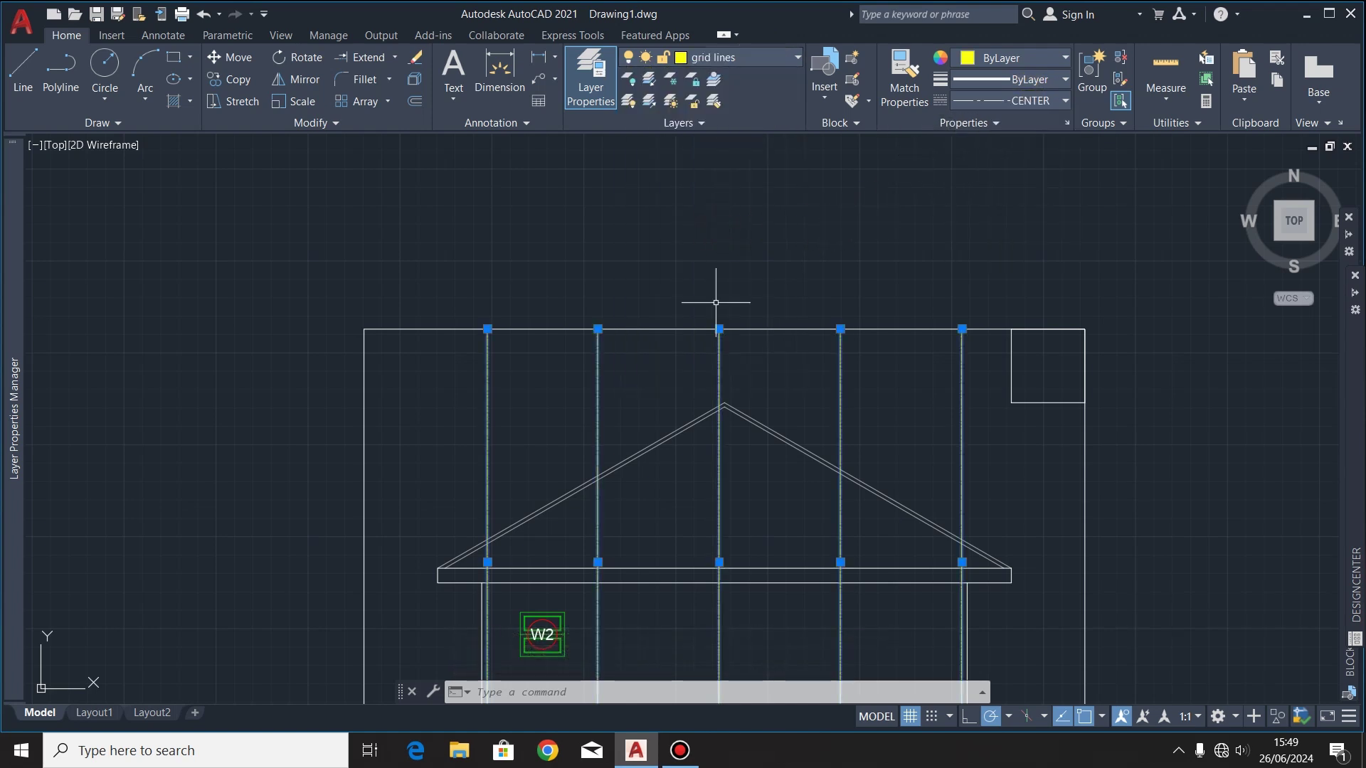
left_click(587, 295)
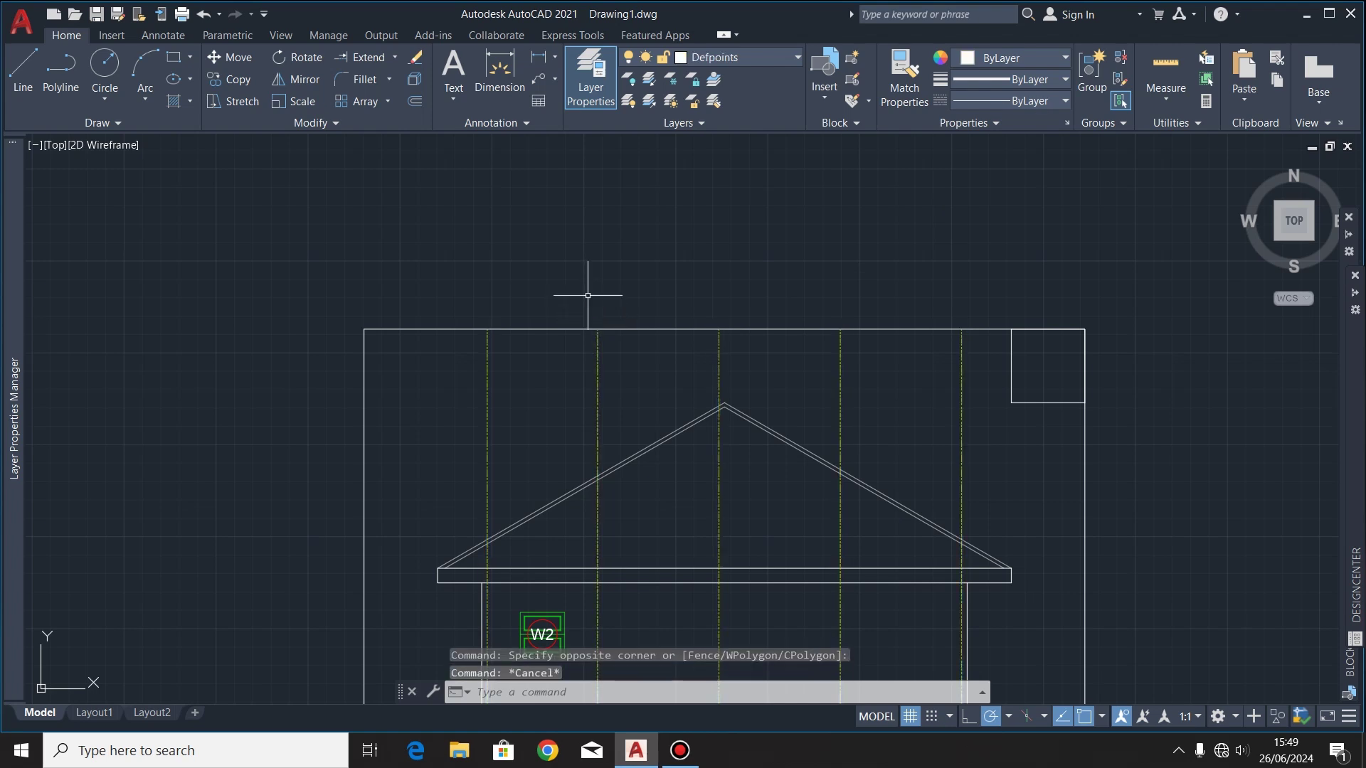
key("Escape")
Step: Mirror the grid bubbles A to E of the East End Elevation about a vertical line to their right, keeping the originals
scroll(547, 474, "down", 2)
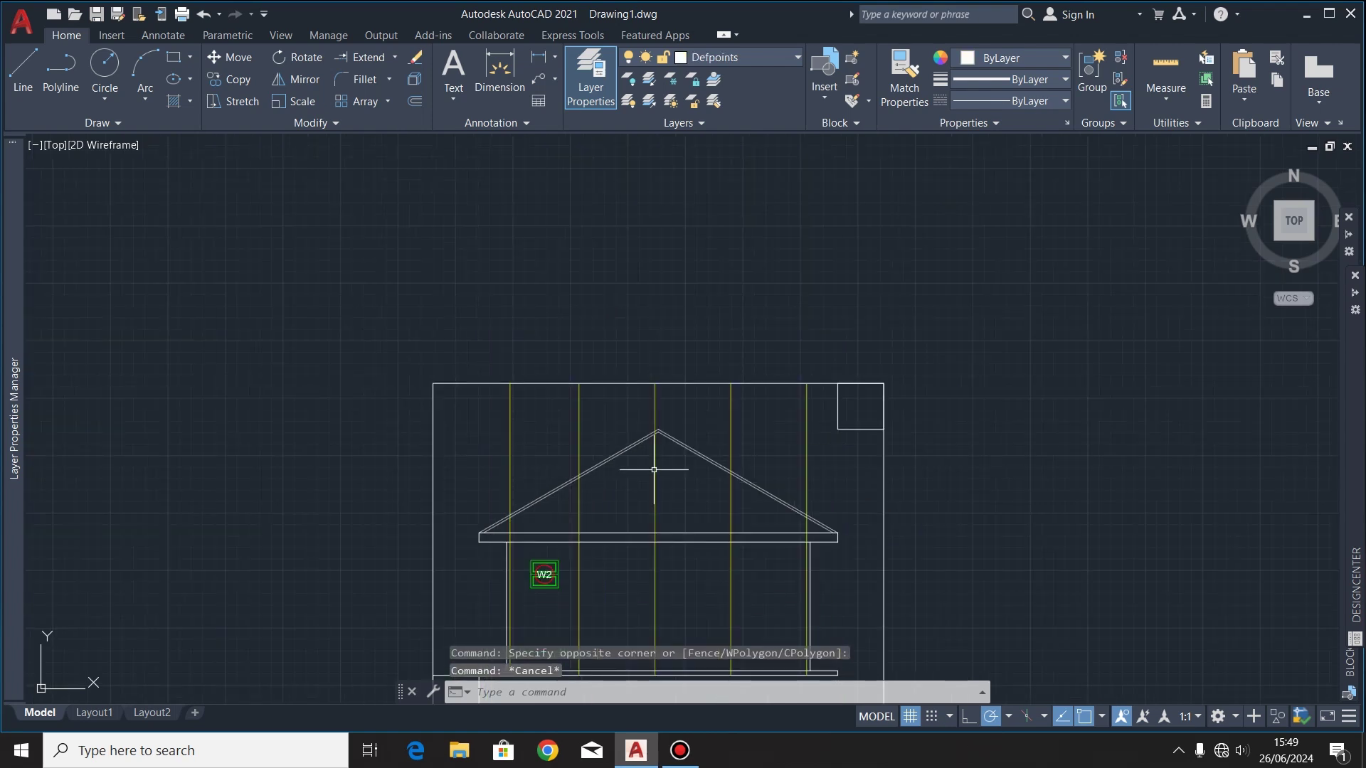
left_click(982, 283)
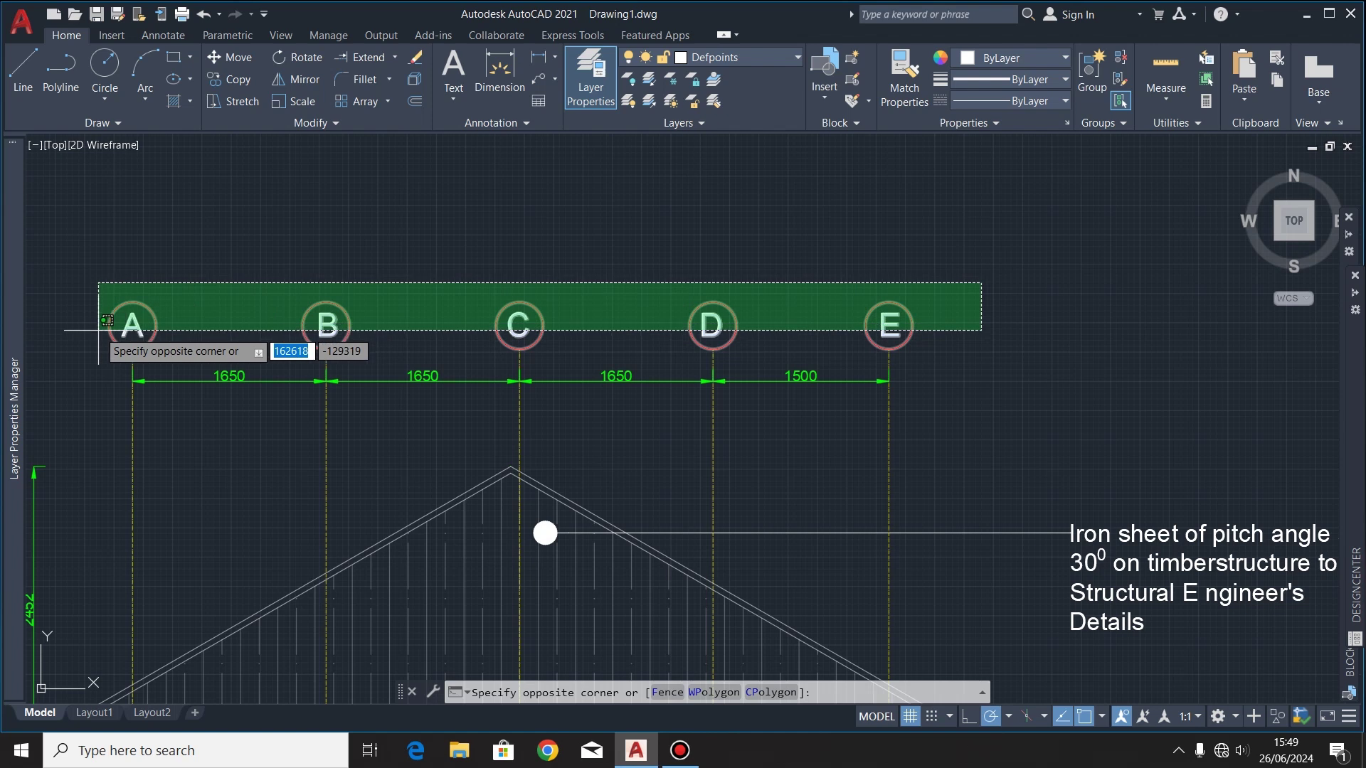
left_click(98, 329)
scroll(299, 292, "down", 2)
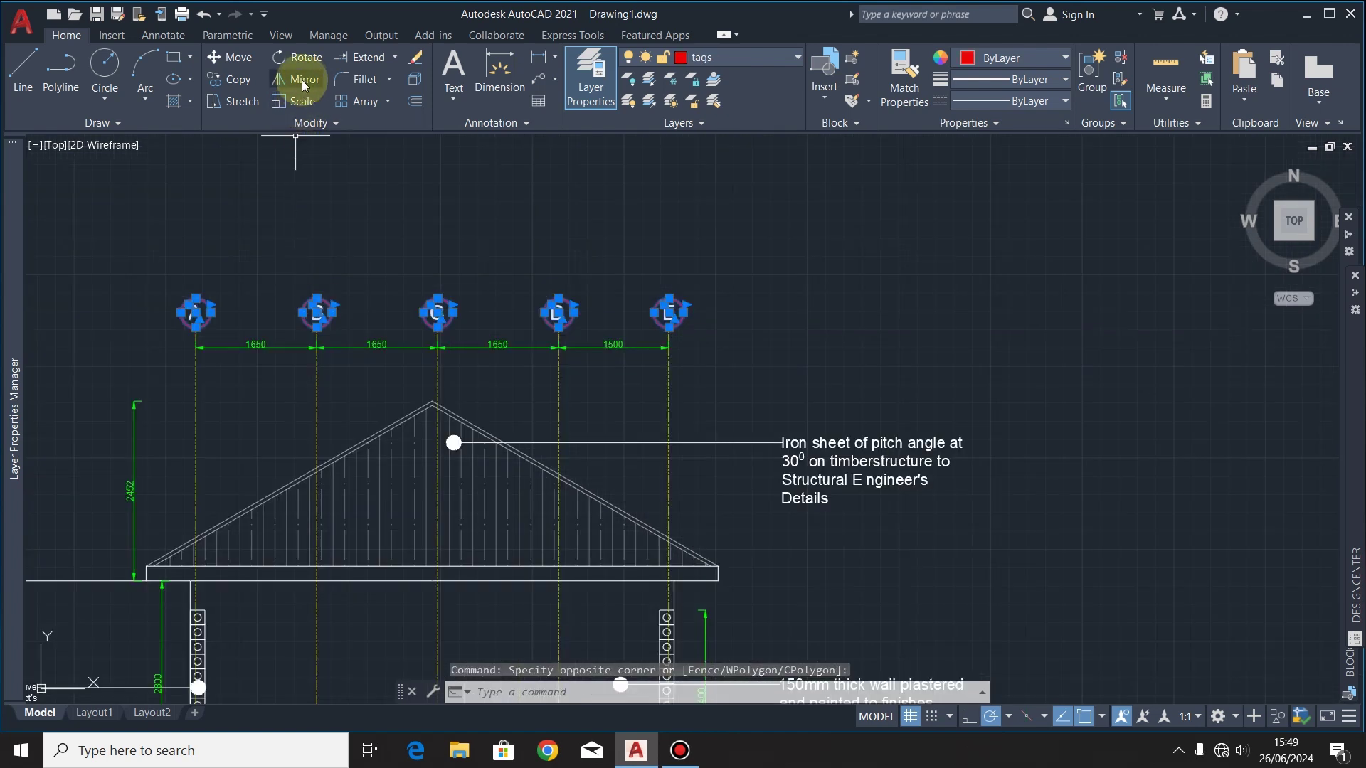
left_click(296, 79)
left_click(734, 367)
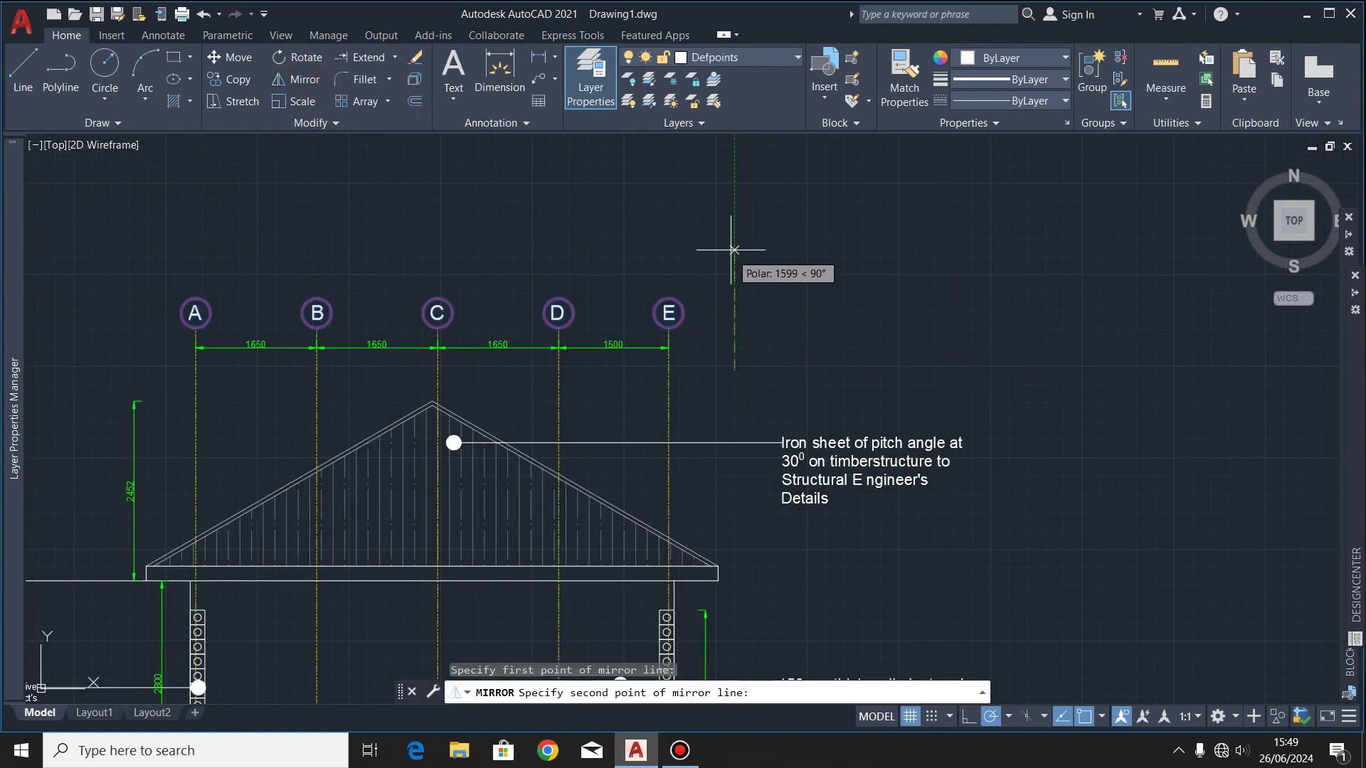
left_click(732, 235)
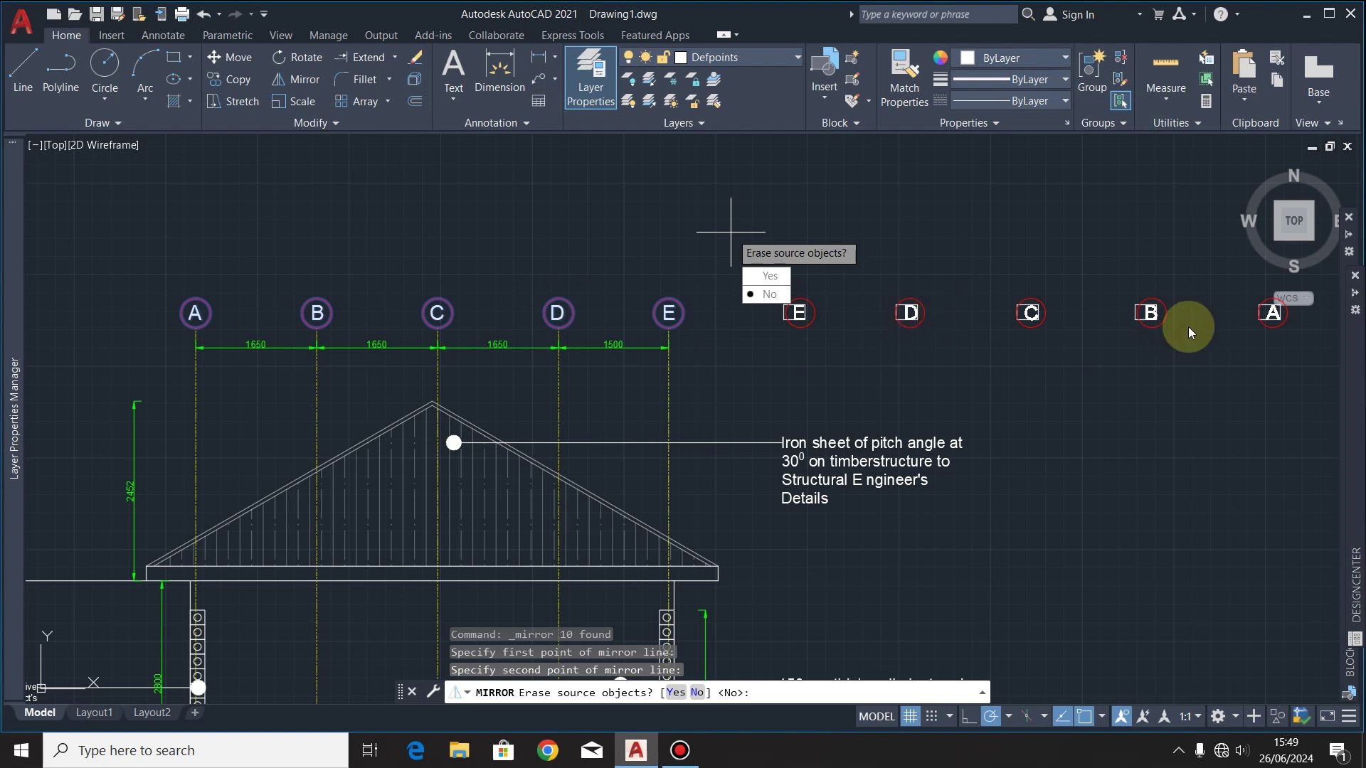
left_click(770, 295)
Step: Move the mirrored bubbles by the bottom of bubble E onto the upper end of the new elevation's first grid line
scroll(707, 244, "down", 5)
scroll(1127, 268, "up", 5)
left_click(1114, 264)
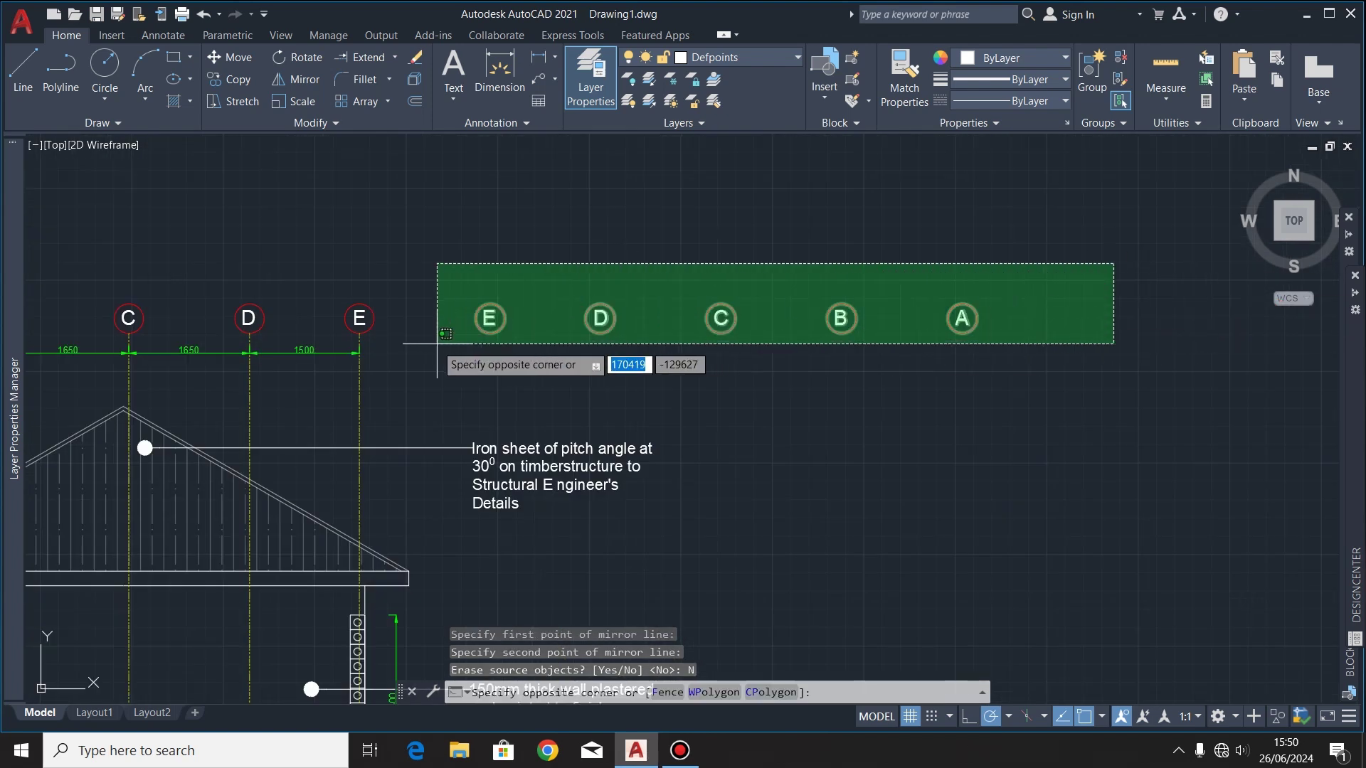
left_click(437, 343)
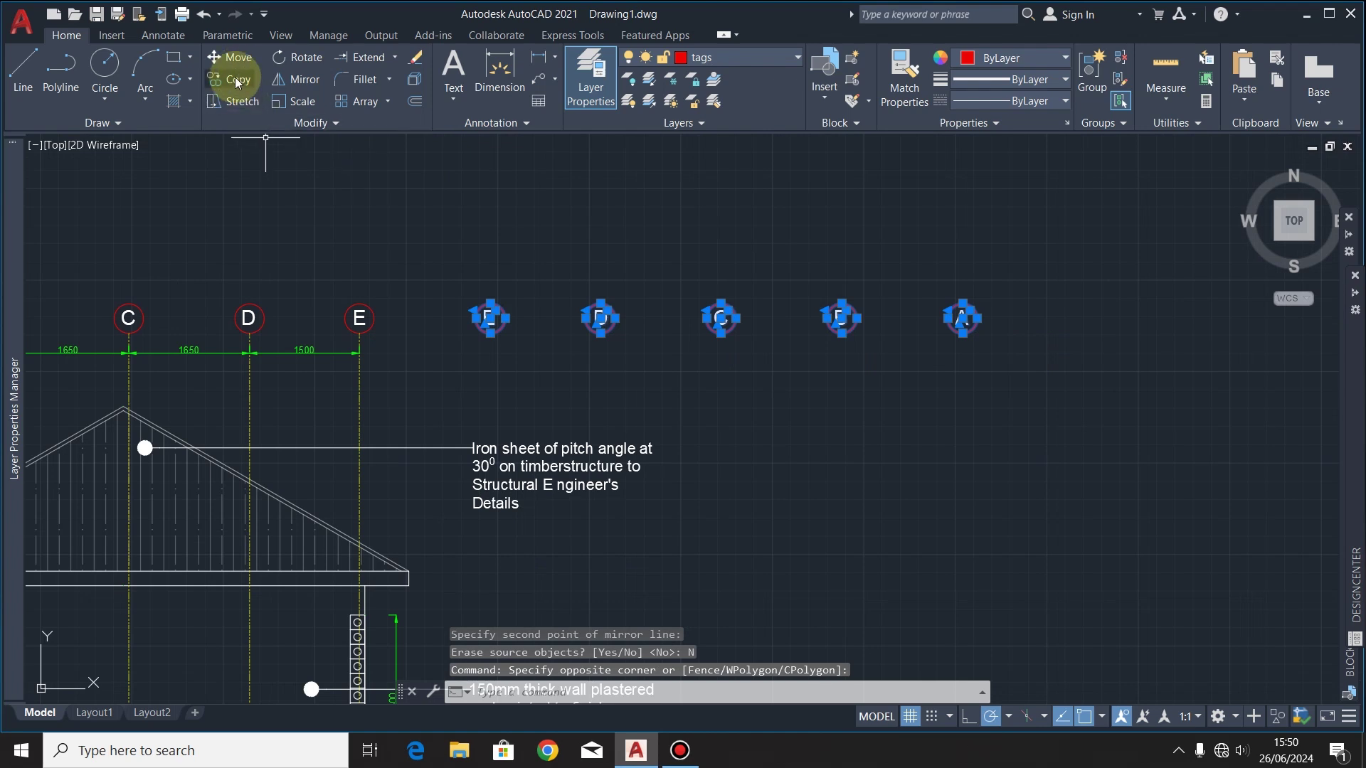
key("Escape")
key("m")
key("Return")
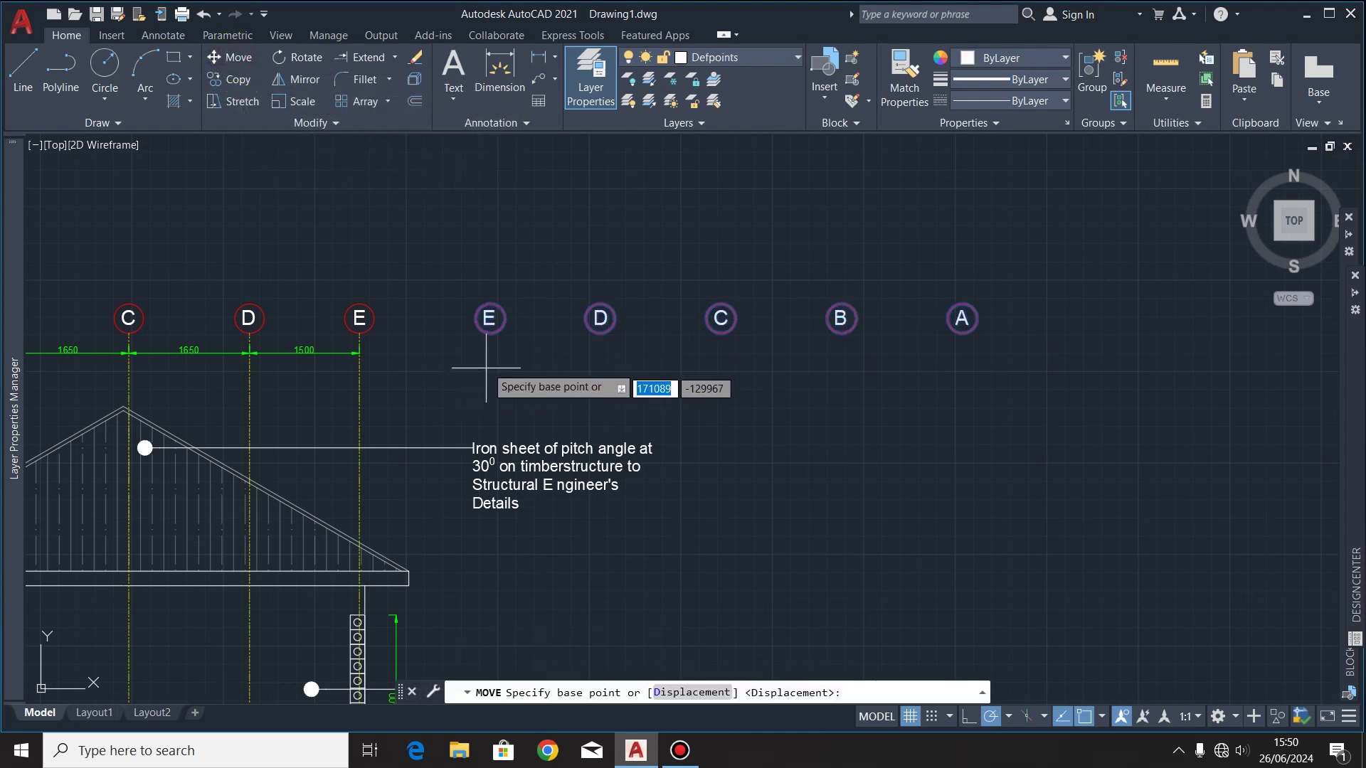
scroll(466, 329, "up", 6)
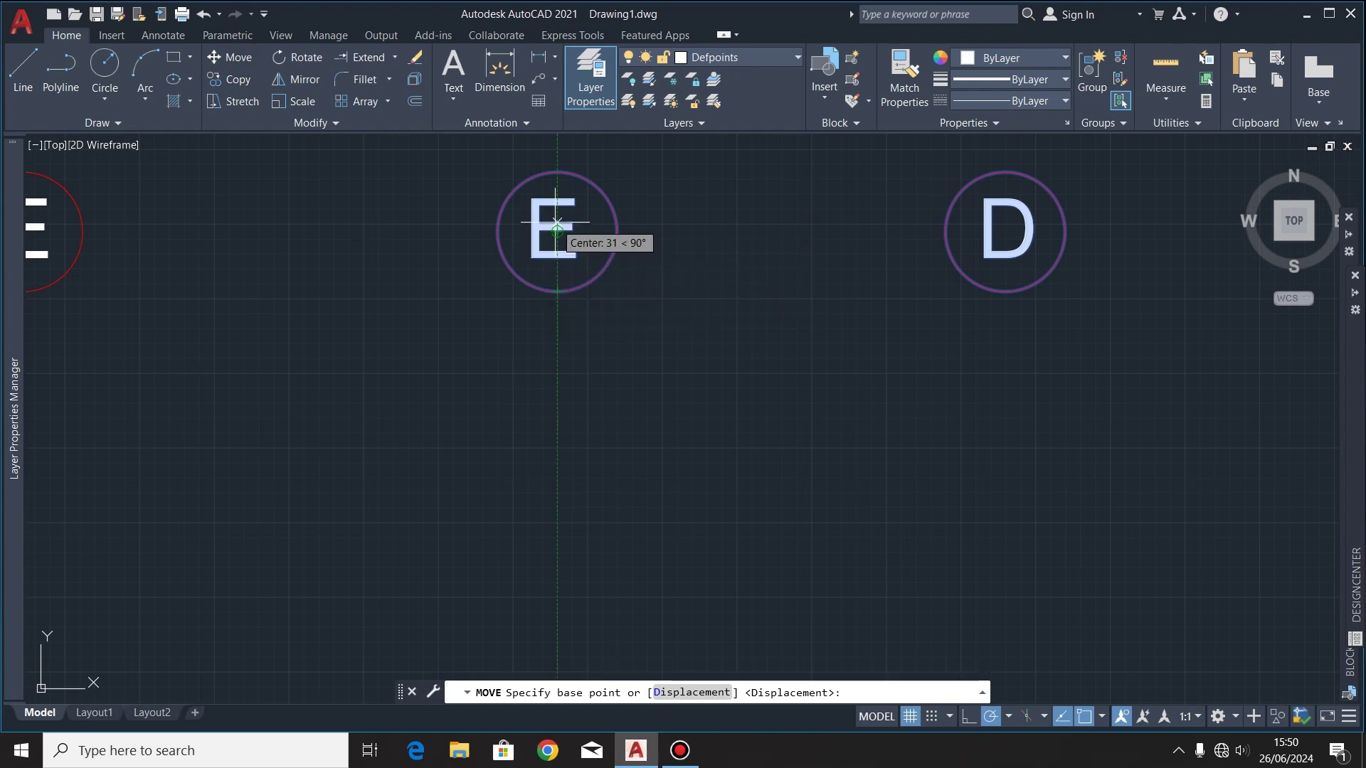
left_click(556, 291)
scroll(557, 291, "down", 5)
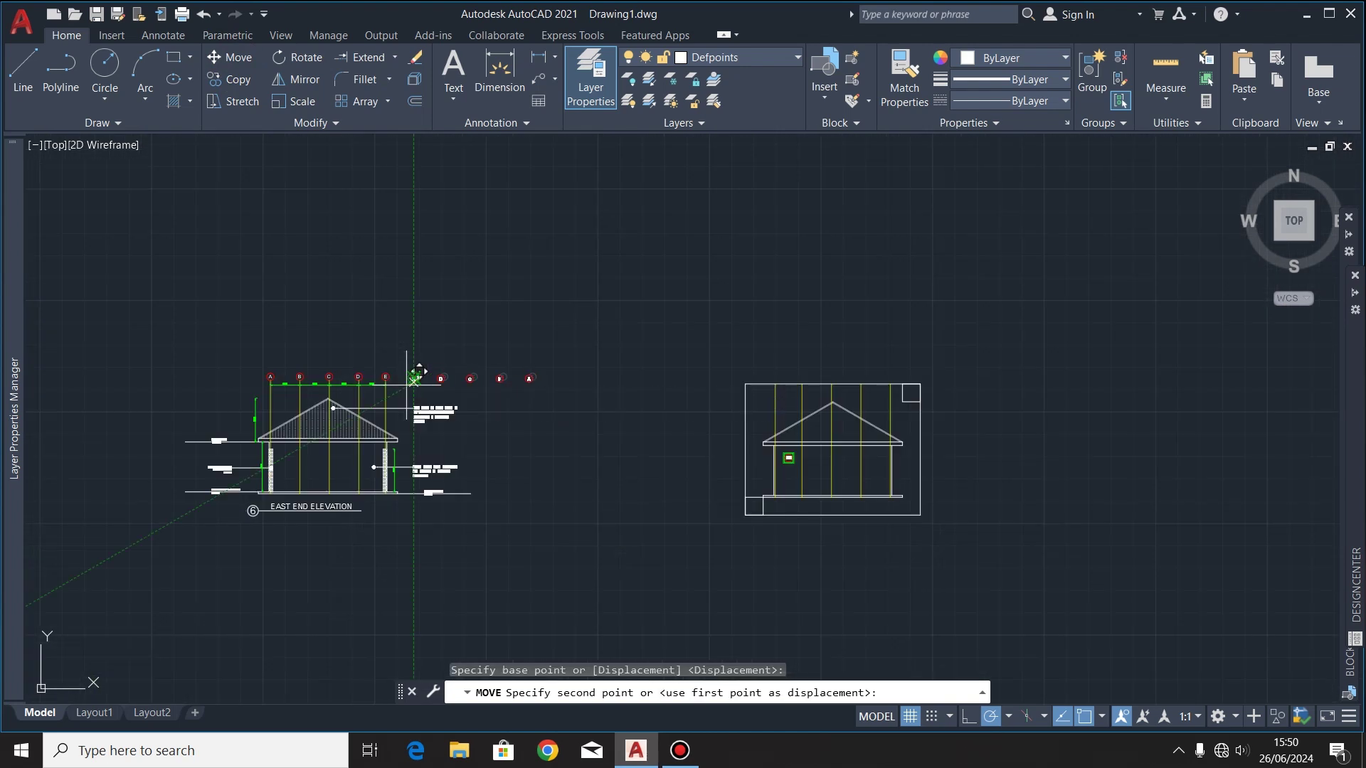
scroll(771, 357, "up", 6)
scroll(788, 445, "down", 1)
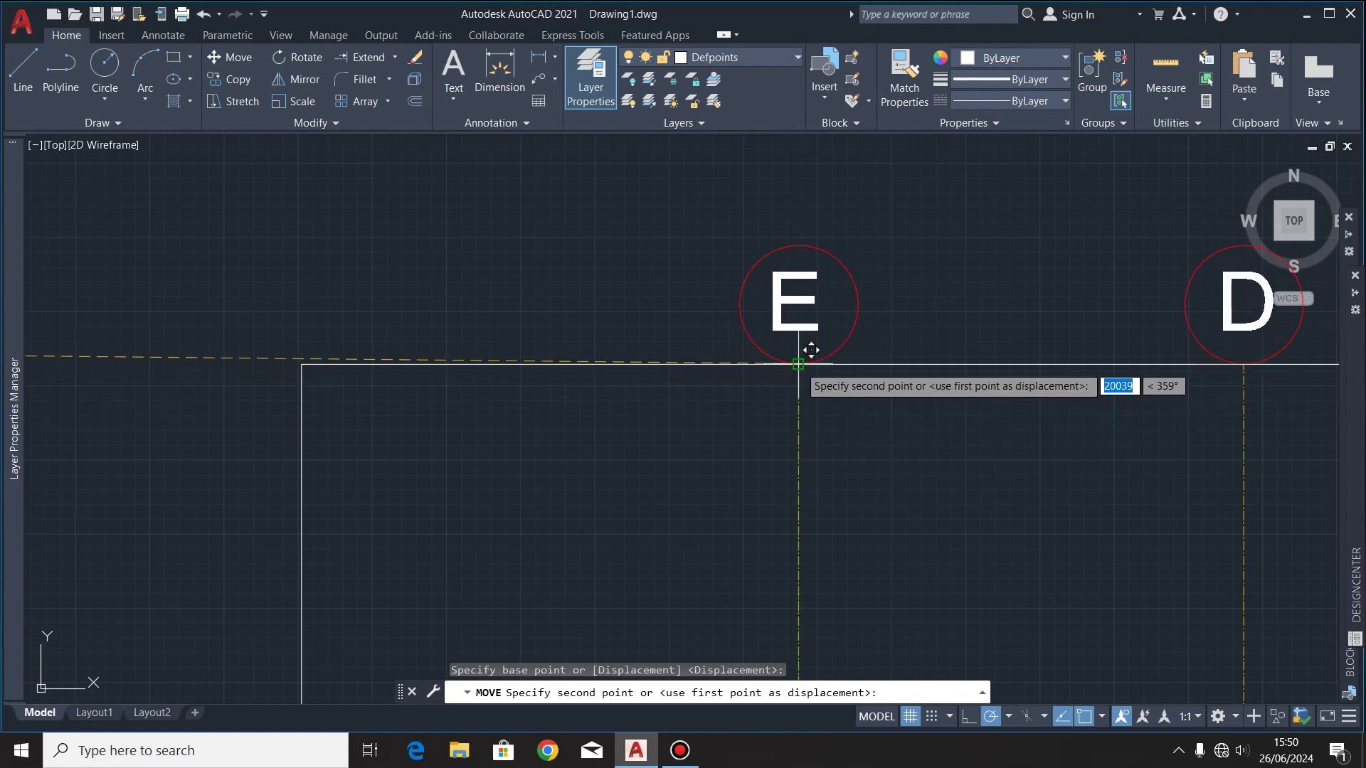
left_click(798, 364)
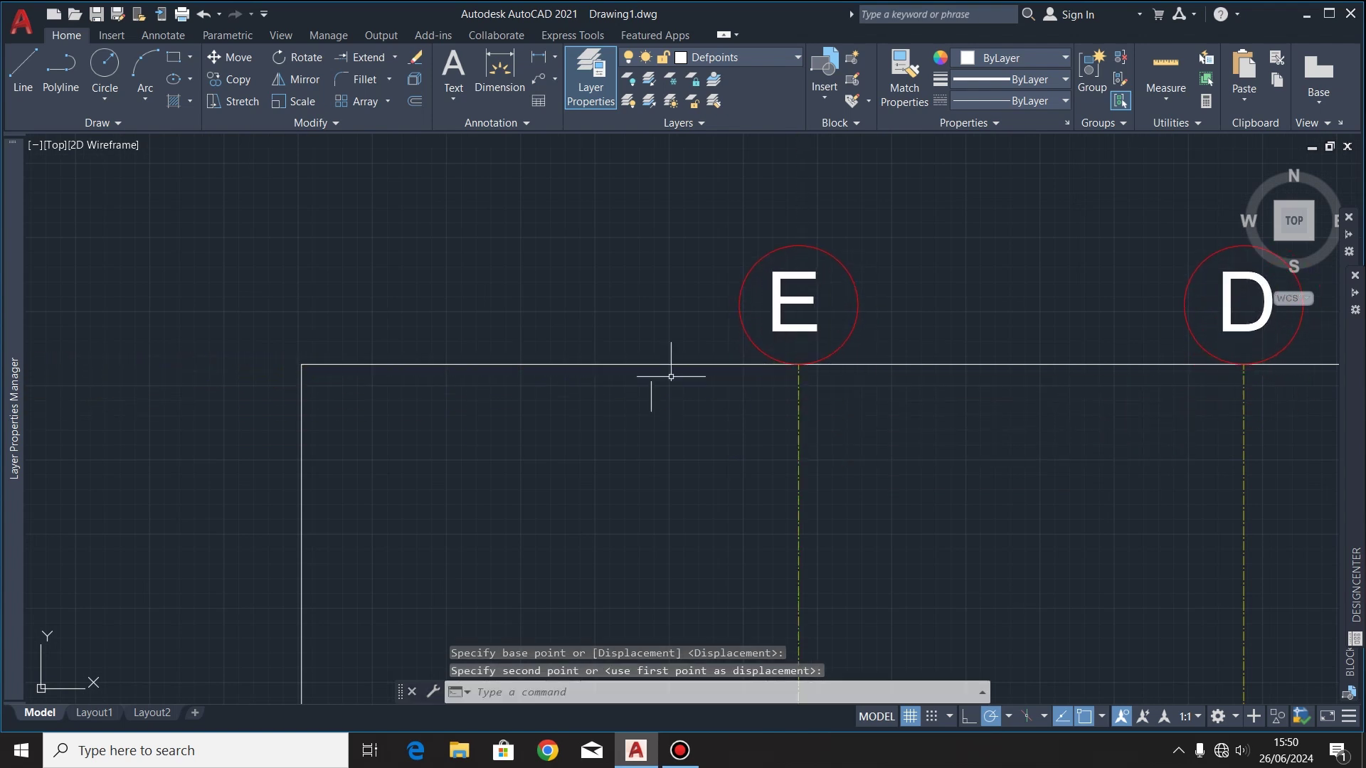
scroll(925, 384, "down", 5)
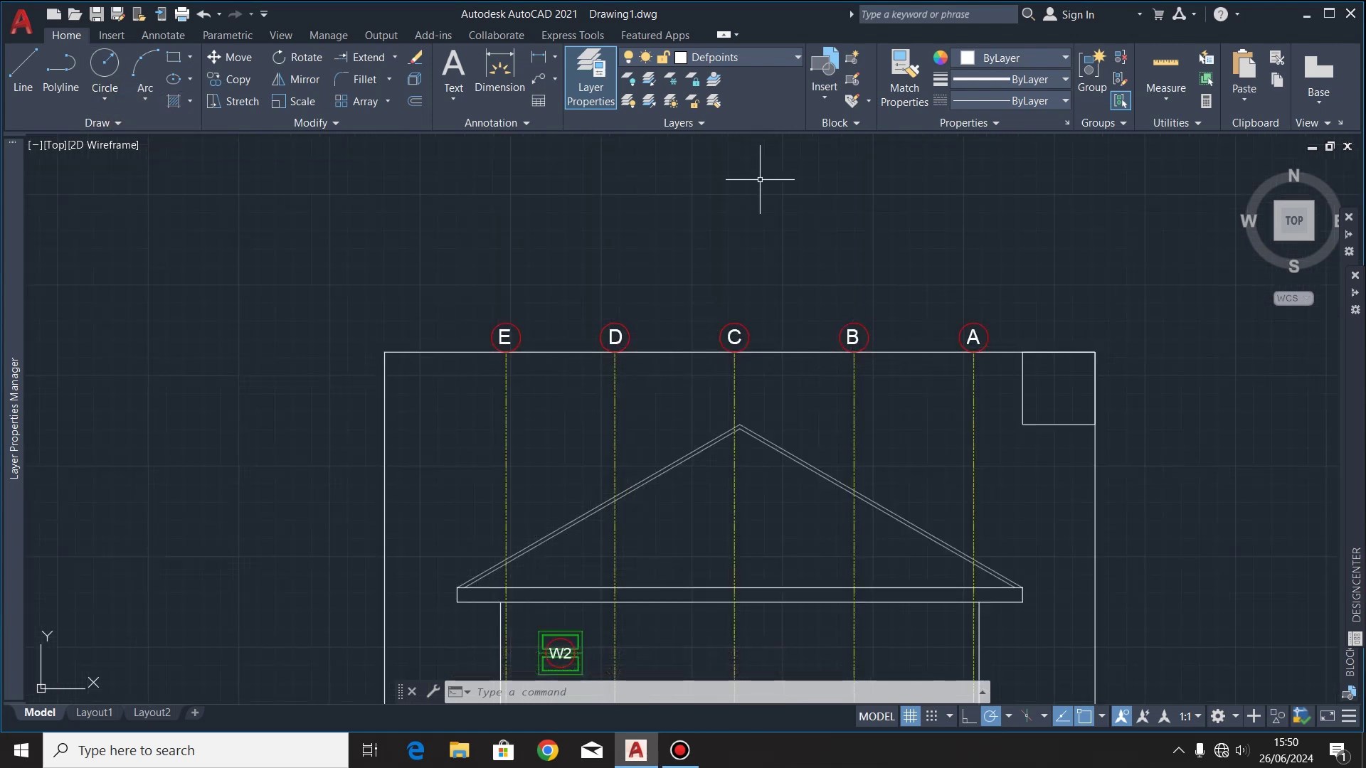
Step: Make Dimension the current layer and dimension the spacing between grid lines E and D just below the boundary's upper edge
left_click(763, 55)
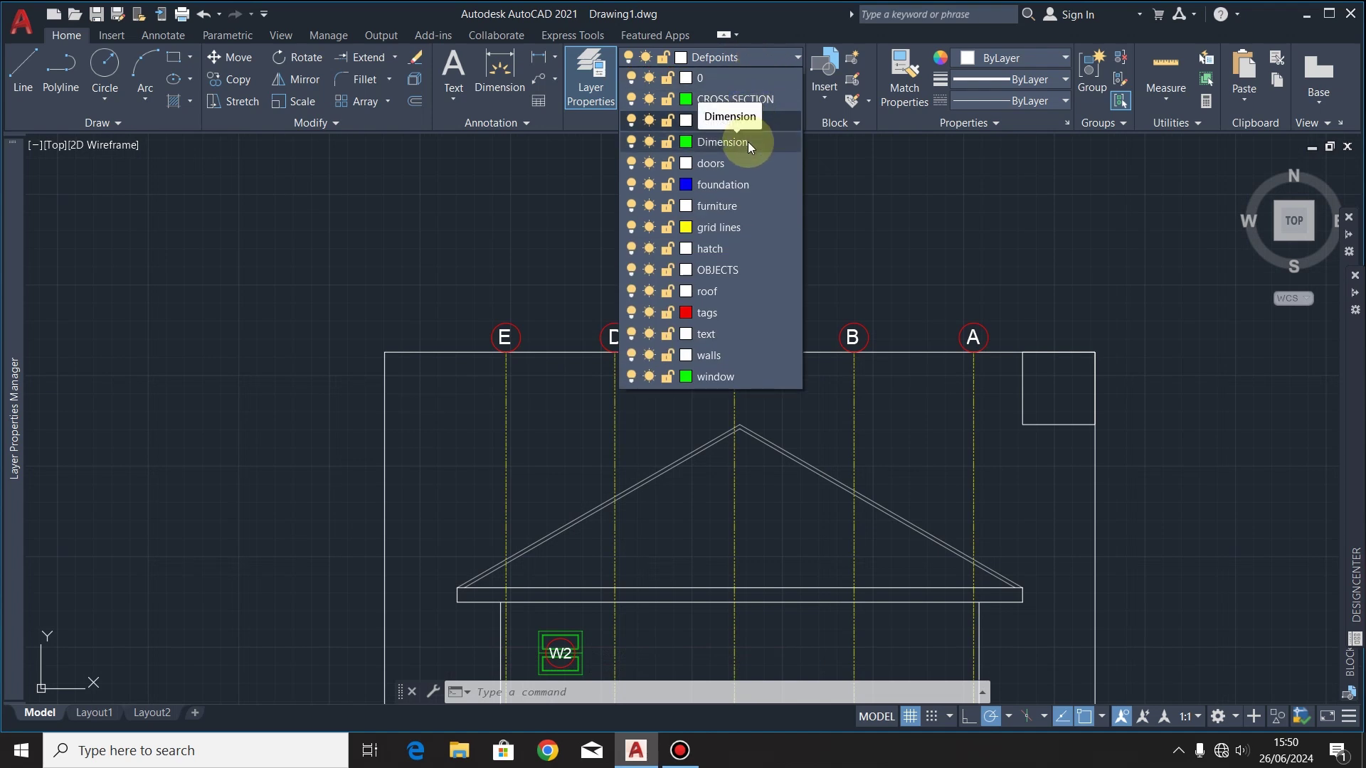
left_click(748, 143)
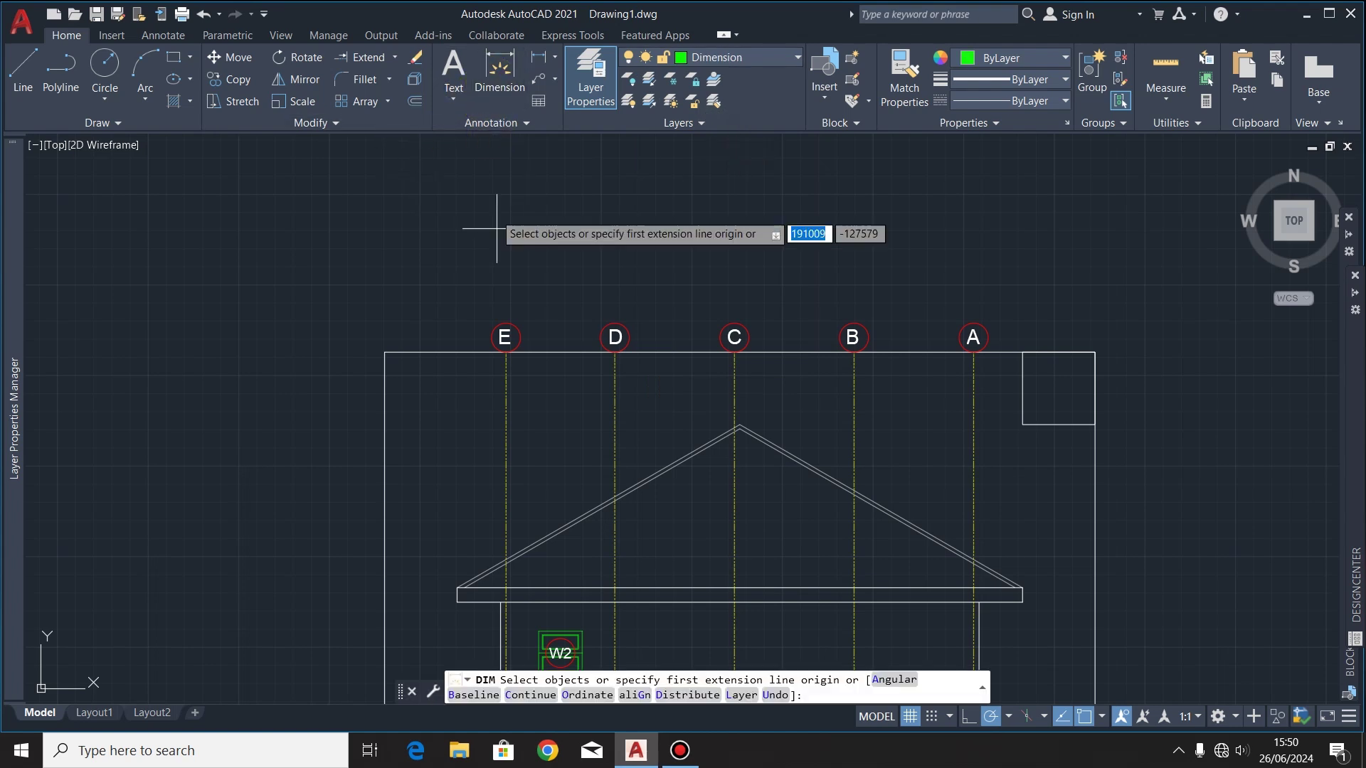
scroll(506, 426, "up", 8)
scroll(506, 410, "up", 2)
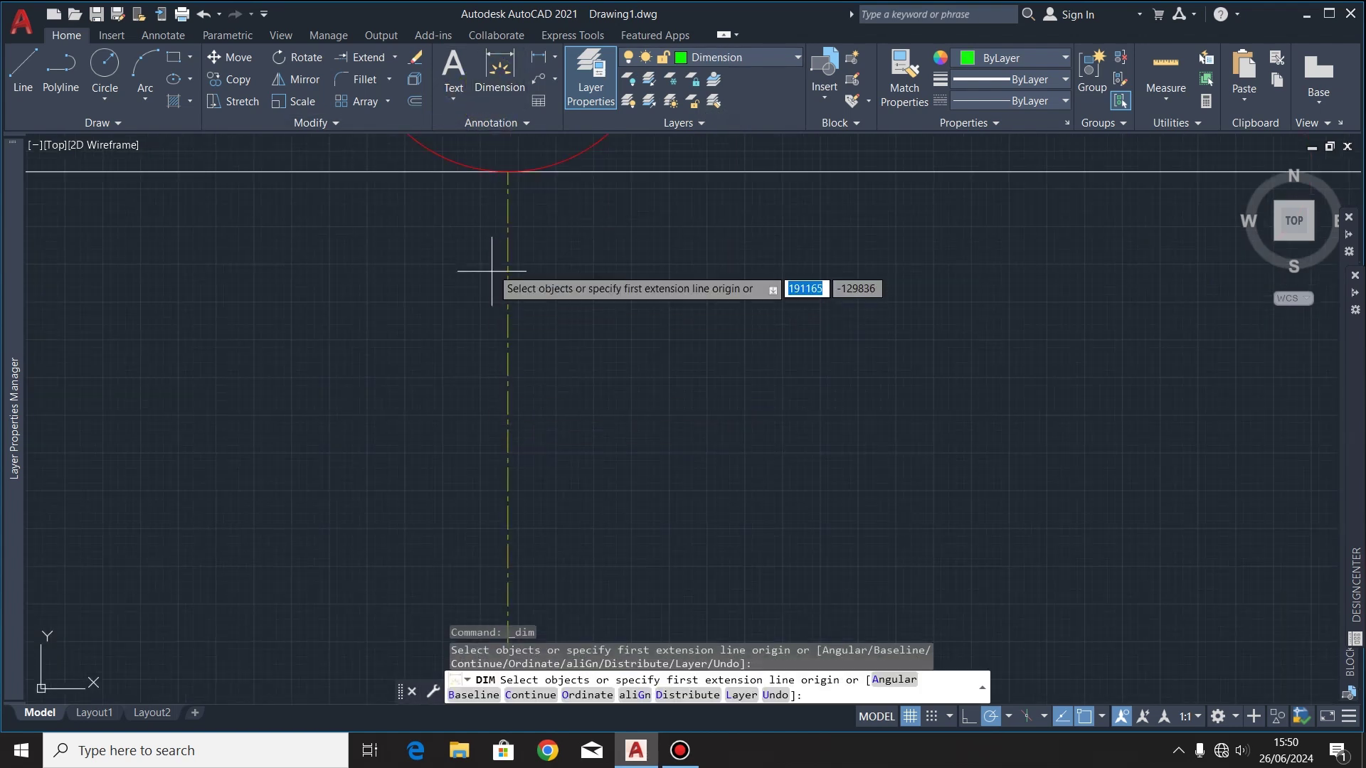
left_click(508, 171)
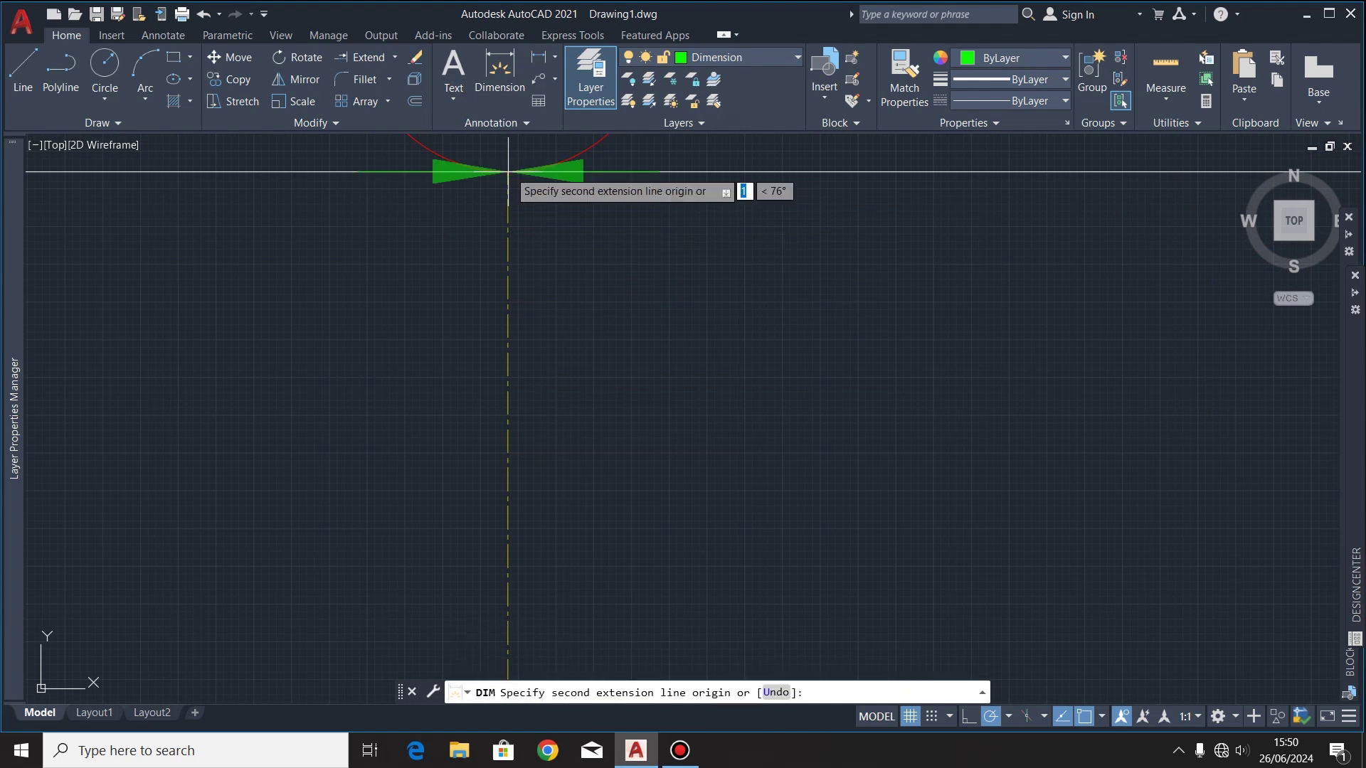
scroll(171, 288, "down", 4)
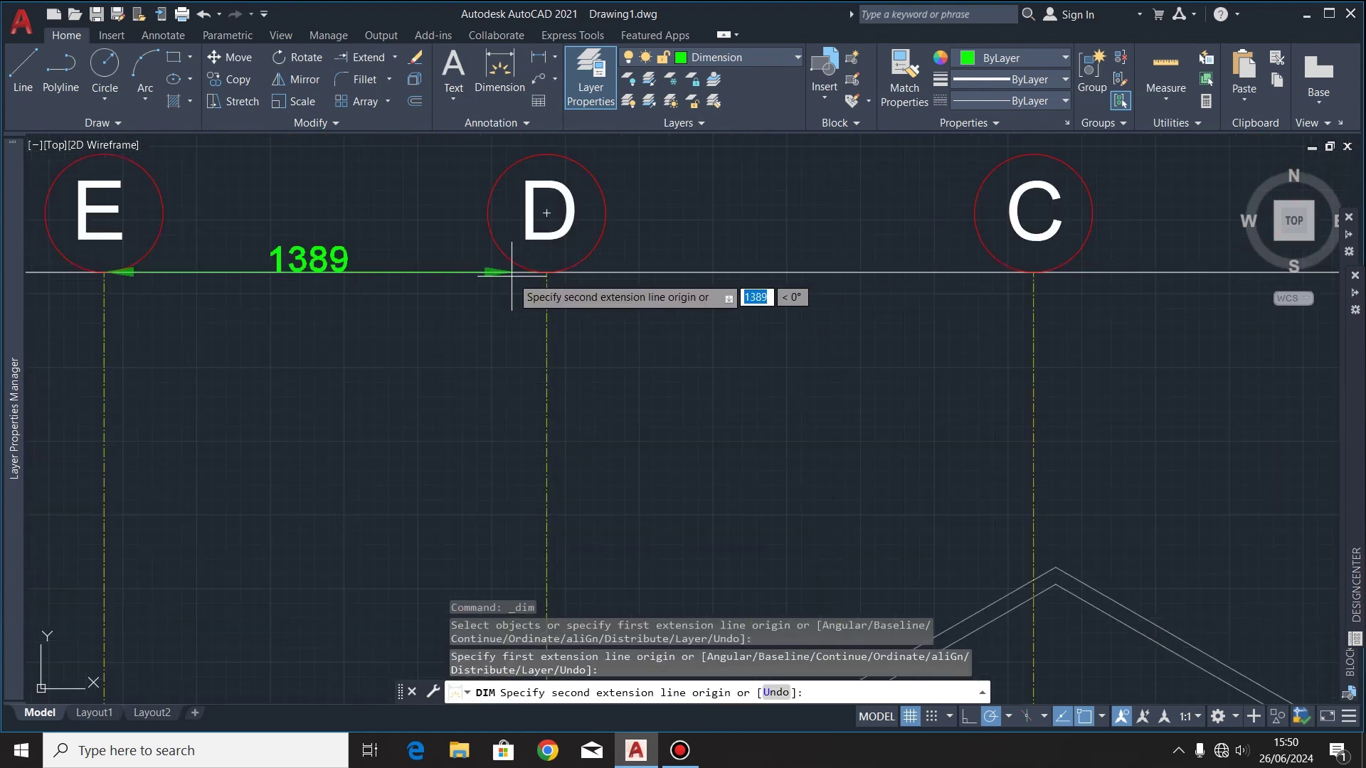
scroll(505, 269, "up", 4)
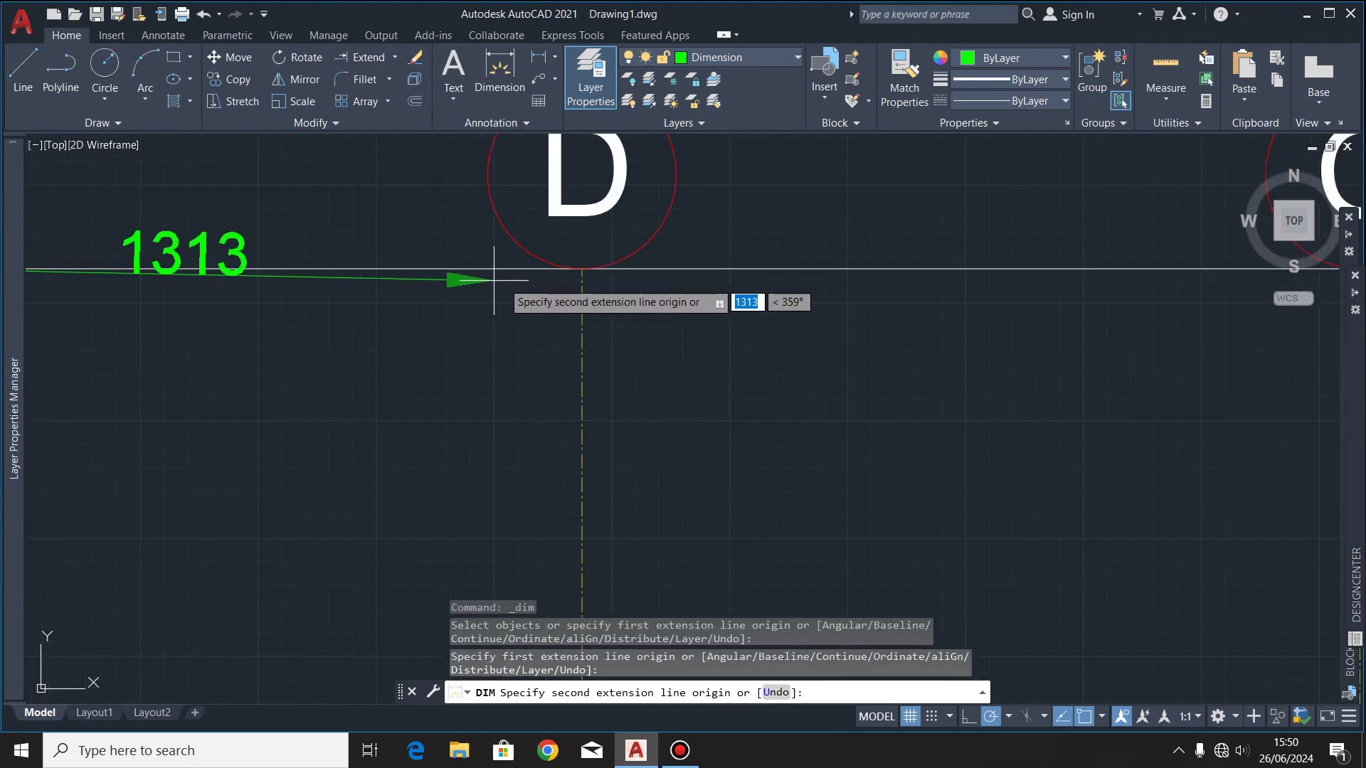
left_click(582, 269)
scroll(590, 384, "down", 2)
left_click(589, 366)
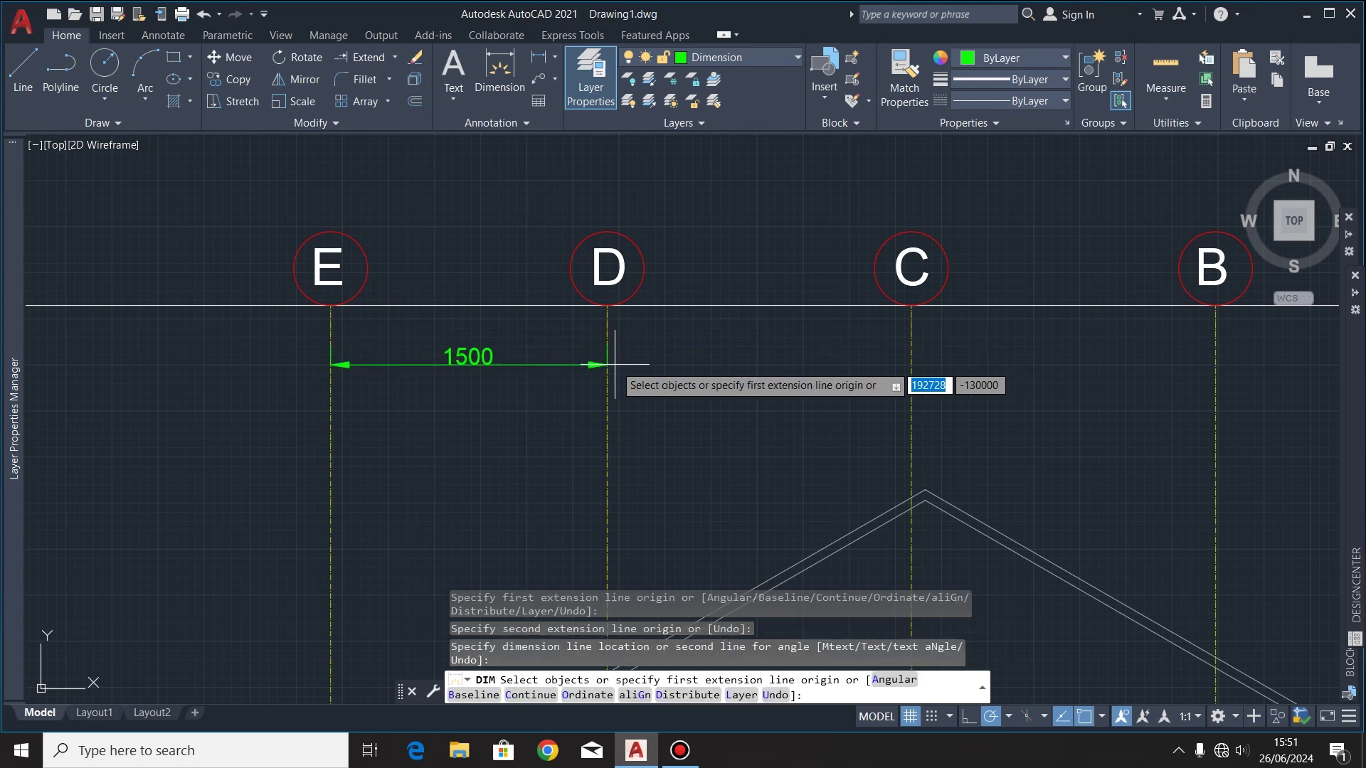
key("Escape")
Step: Continue the E–D dimension from grid line D to grid line C with Continue Dimension
left_click(589, 366)
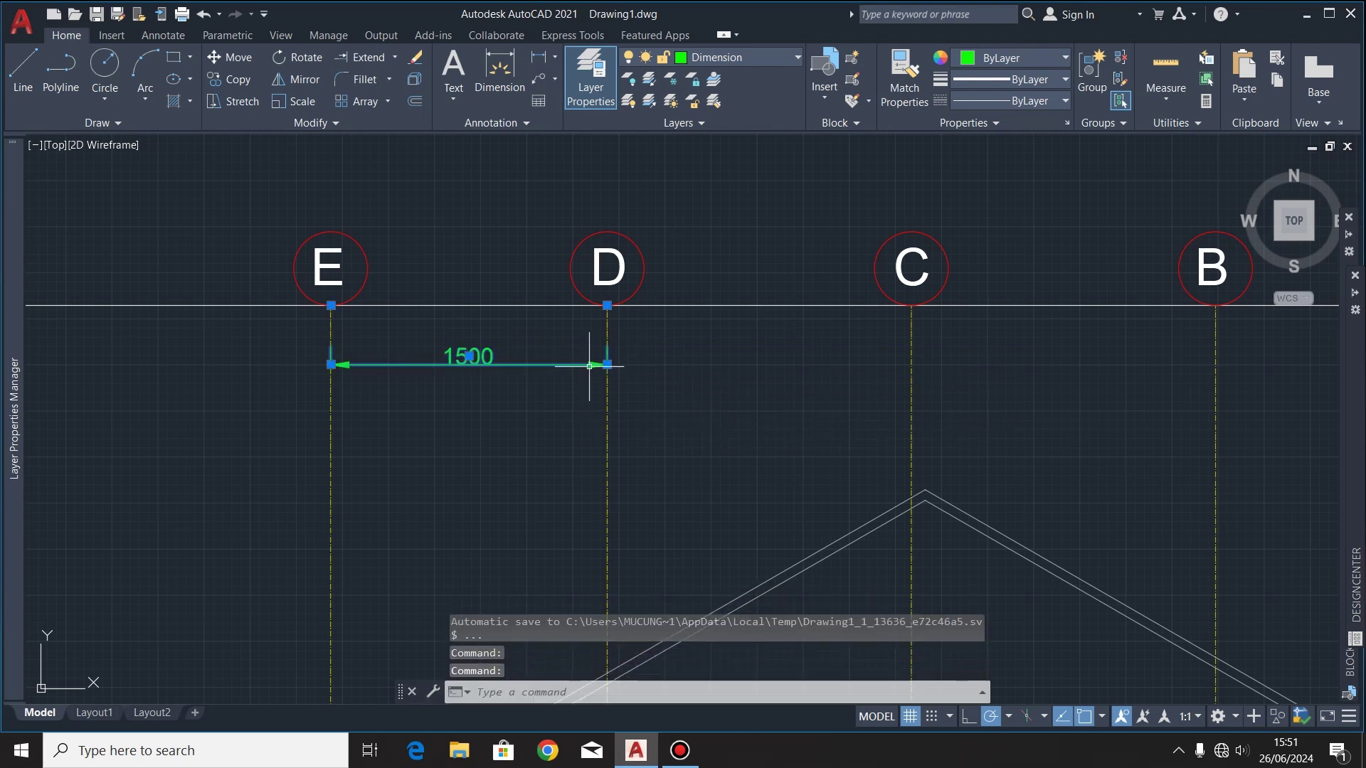
mouse_move(608, 365)
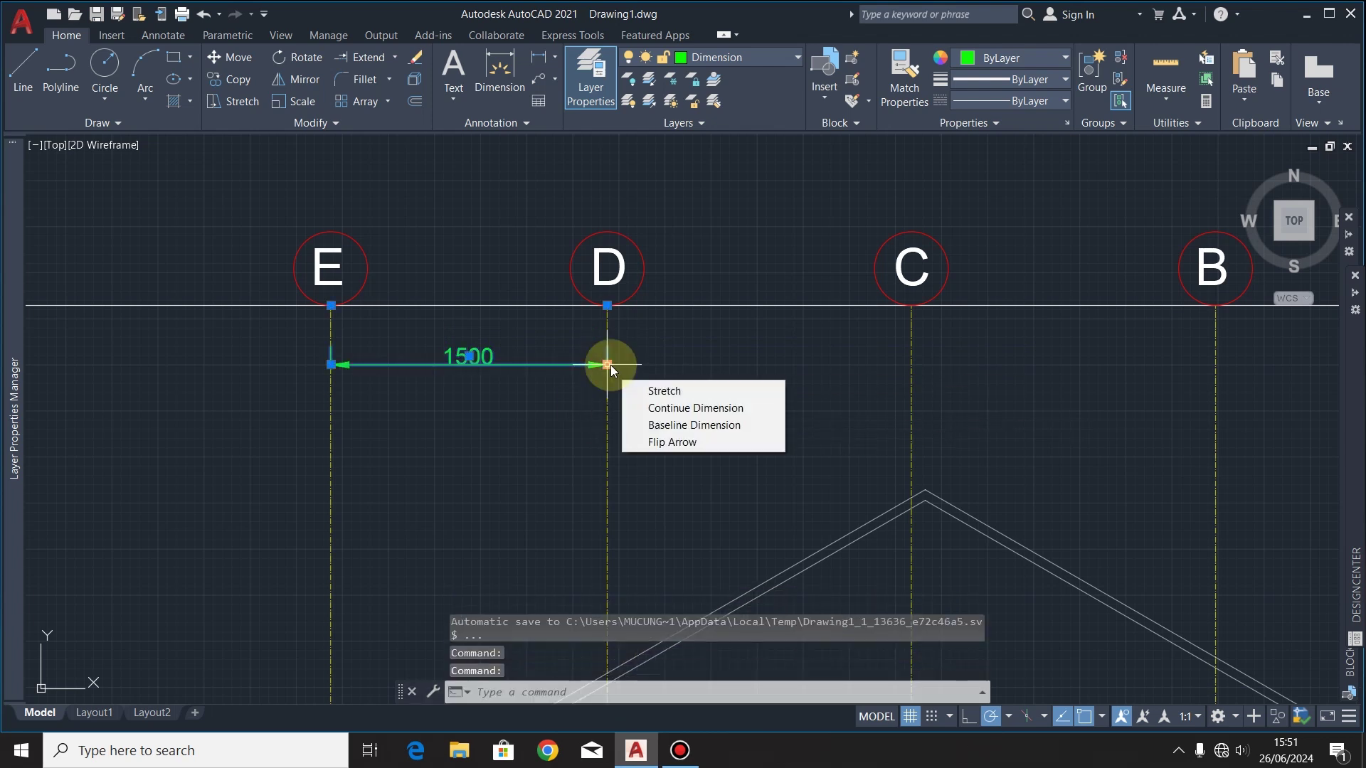
left_click(715, 413)
scroll(882, 295, "up", 5)
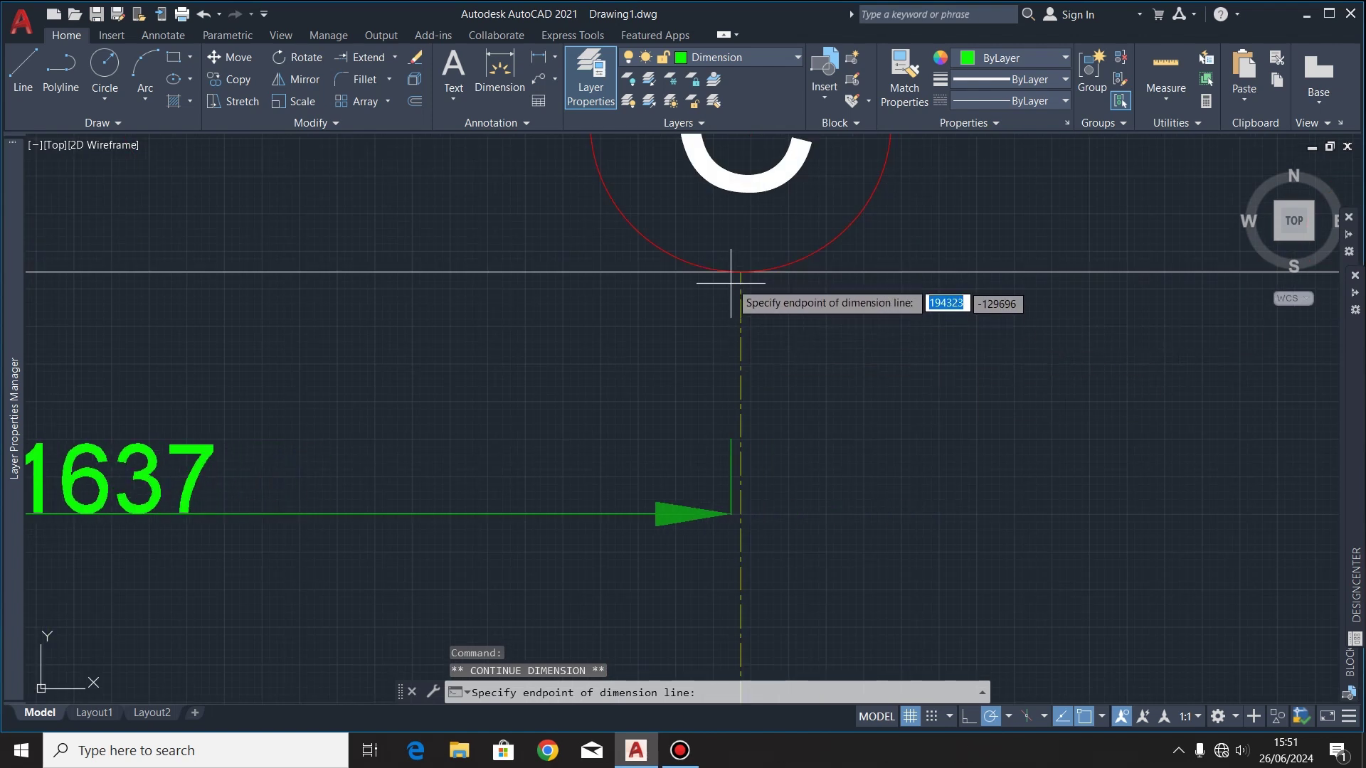
left_click(741, 271)
Step: Extend the dimension chain from grid line C to B and on to A, and clear the selection
scroll(498, 462, "down", 6)
scroll(829, 390, "up", 6)
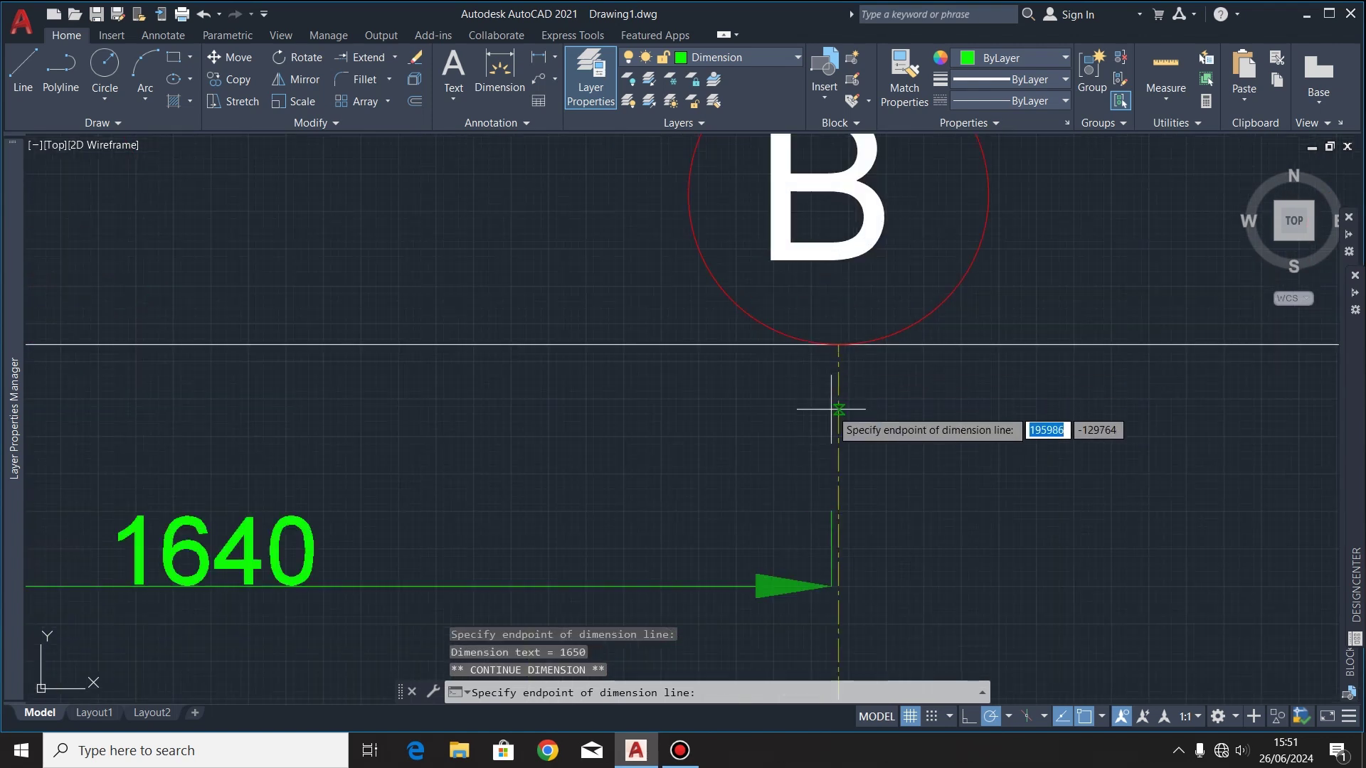
left_click(839, 344)
scroll(614, 398, "down", 5)
scroll(1158, 396, "up", 8)
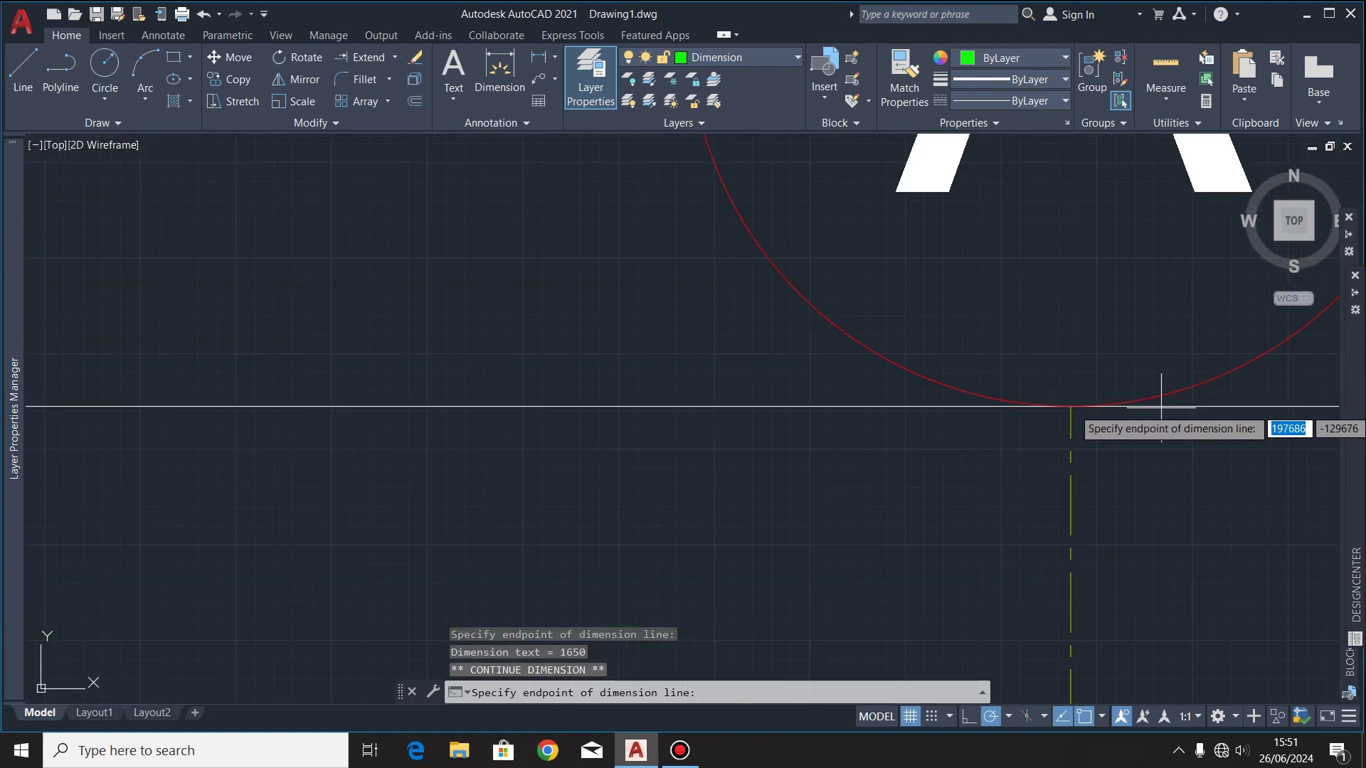
left_click(1070, 426)
scroll(881, 442, "down", 4)
key("Escape")
scroll(923, 346, "down", 3)
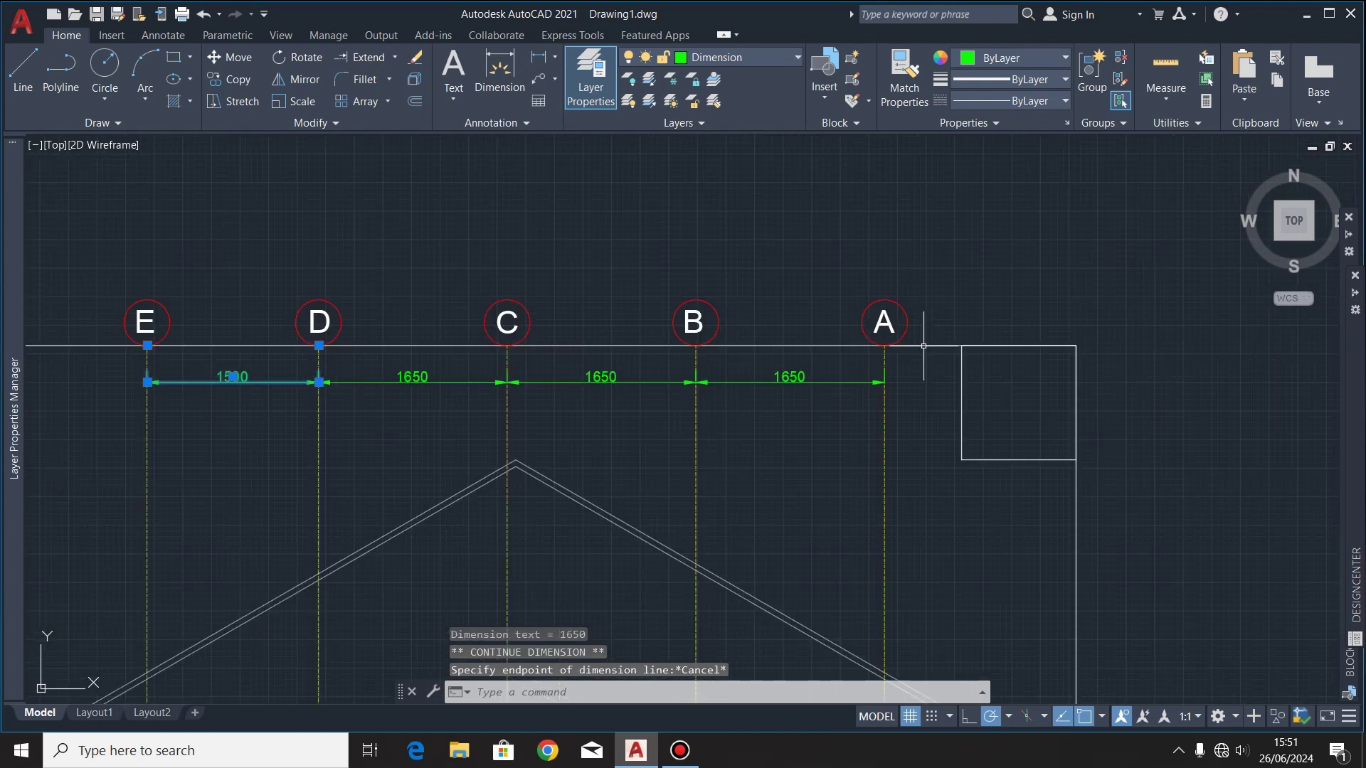
key("Escape")
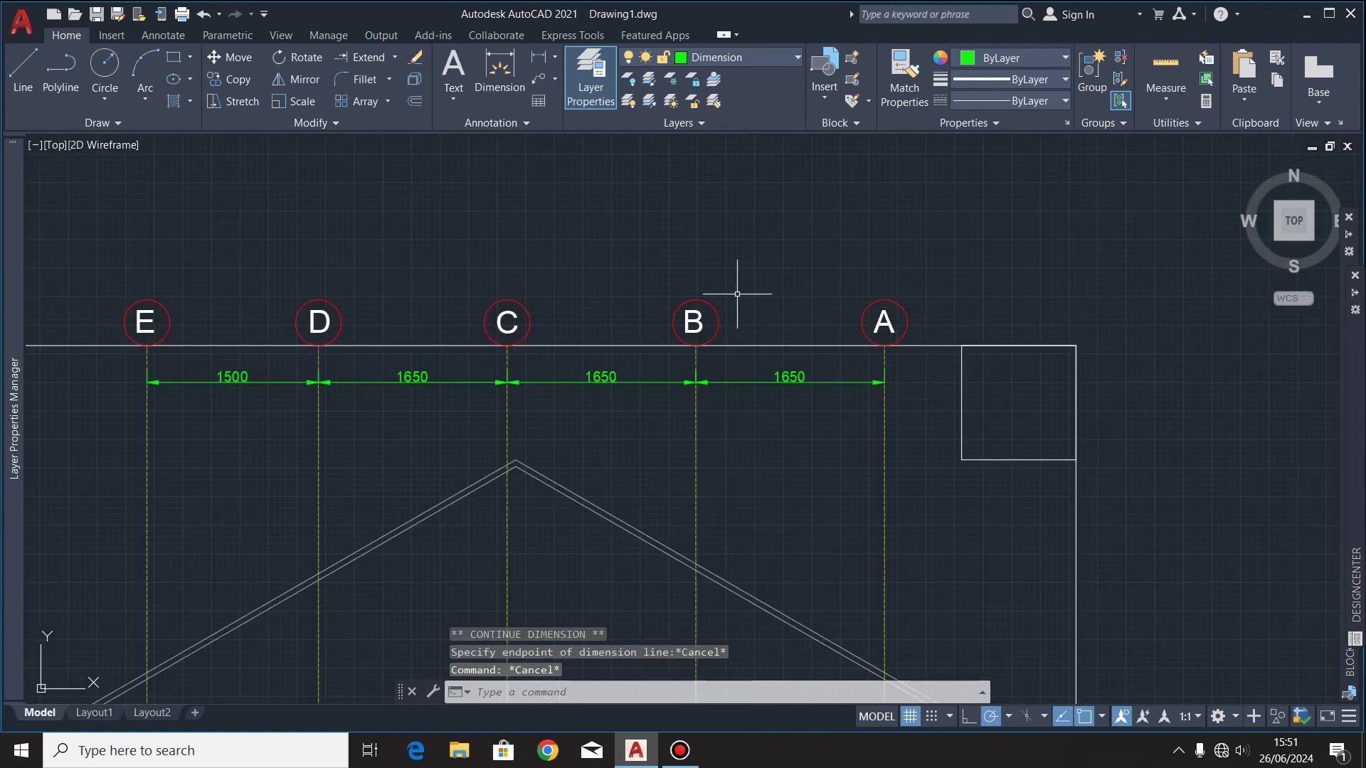
Step: Delete the boundary rectangle and the two corner squares around the new end elevation
scroll(737, 293, "down", 4)
scroll(945, 292, "up", 4)
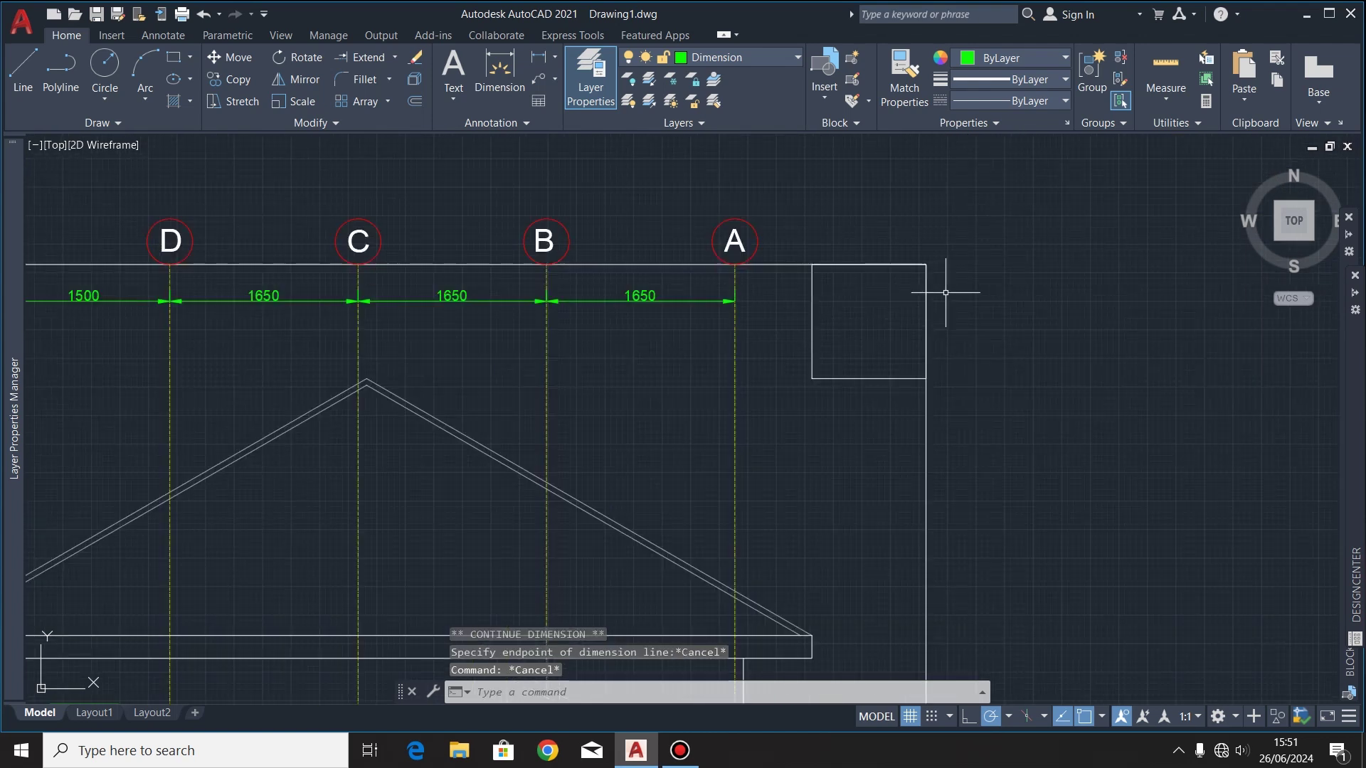
left_click(860, 477)
scroll(925, 269, "down", 5)
scroll(715, 455, "up", 5)
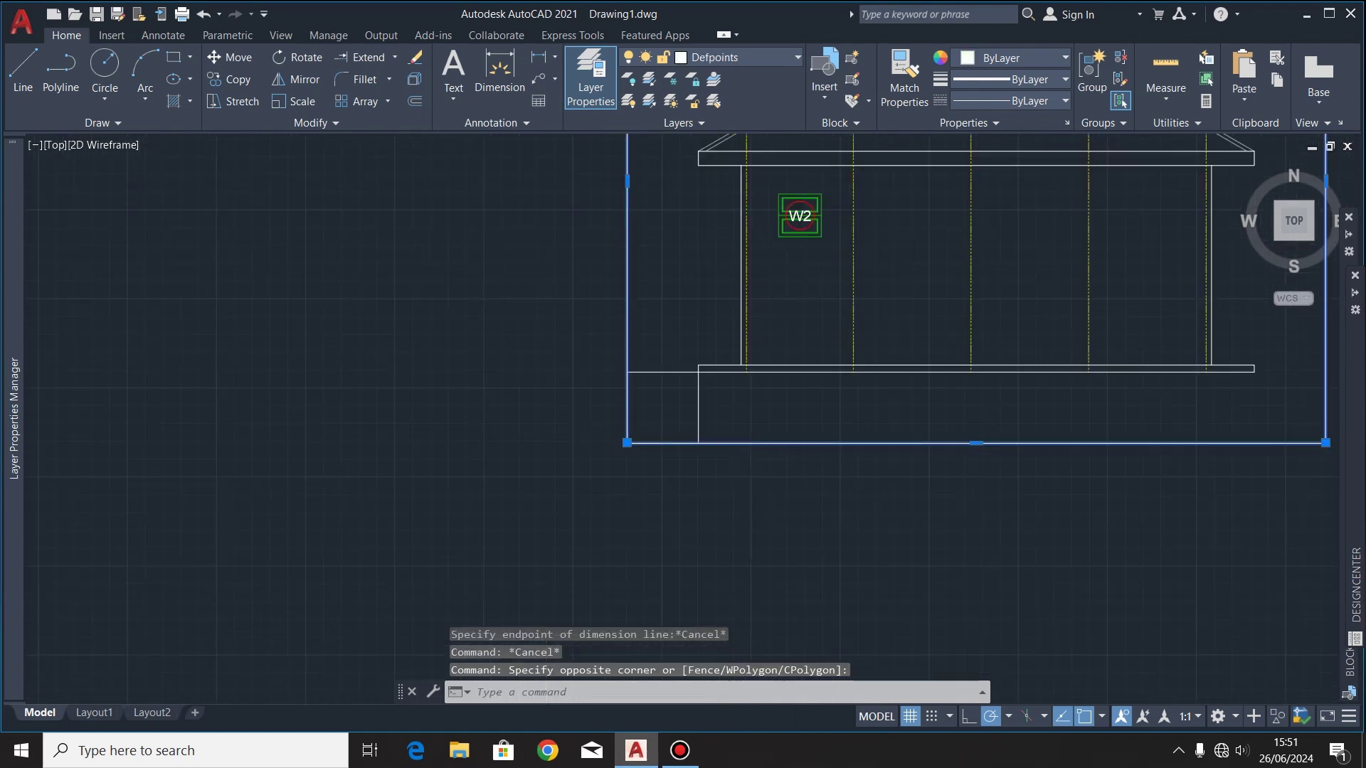
left_click(719, 396)
left_click(626, 477)
scroll(577, 500, "down", 5)
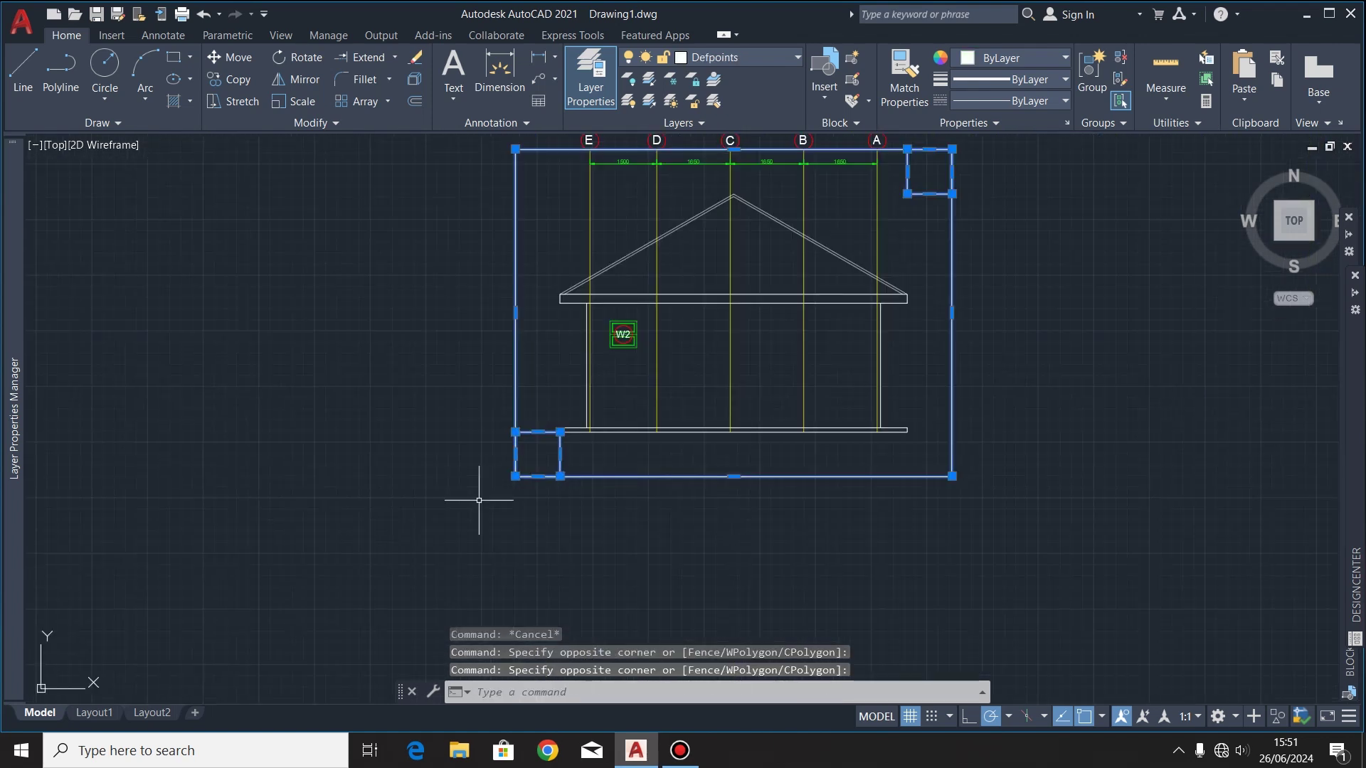
key("Delete")
scroll(864, 376, "up", 3)
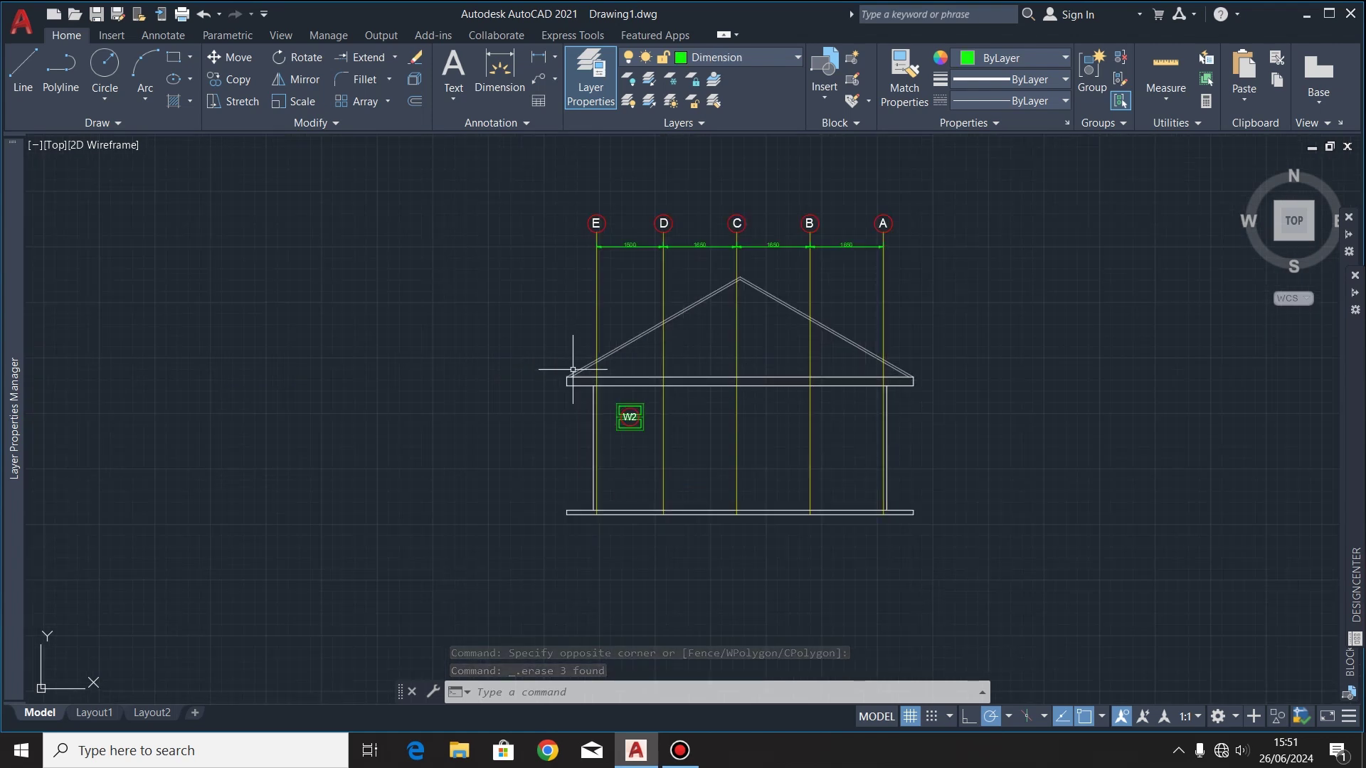
scroll(1032, 426, "down", 3)
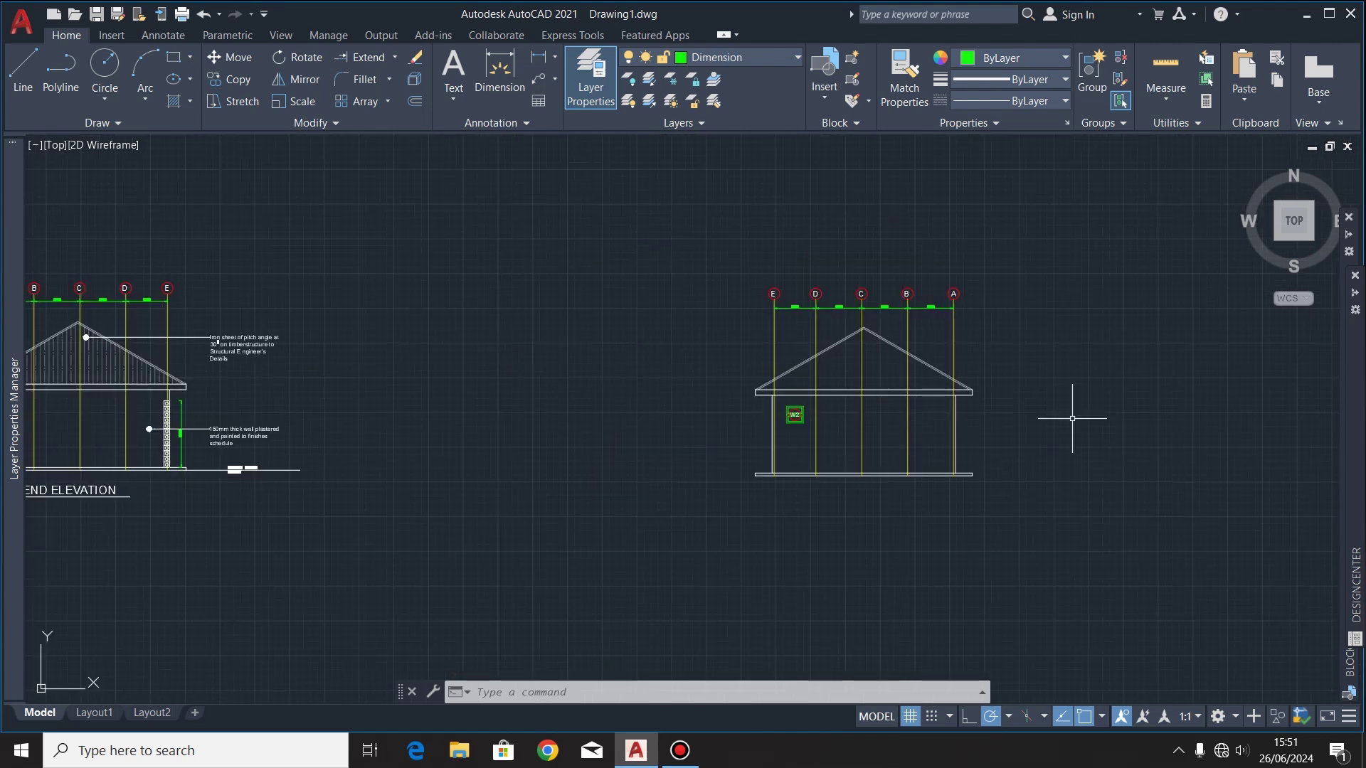
Step: Copy the decorative block column under grid line E of the East End Elevation to the base of the new elevation's wall at grid line A
scroll(711, 434, "up", 8)
scroll(736, 457, "up", 4)
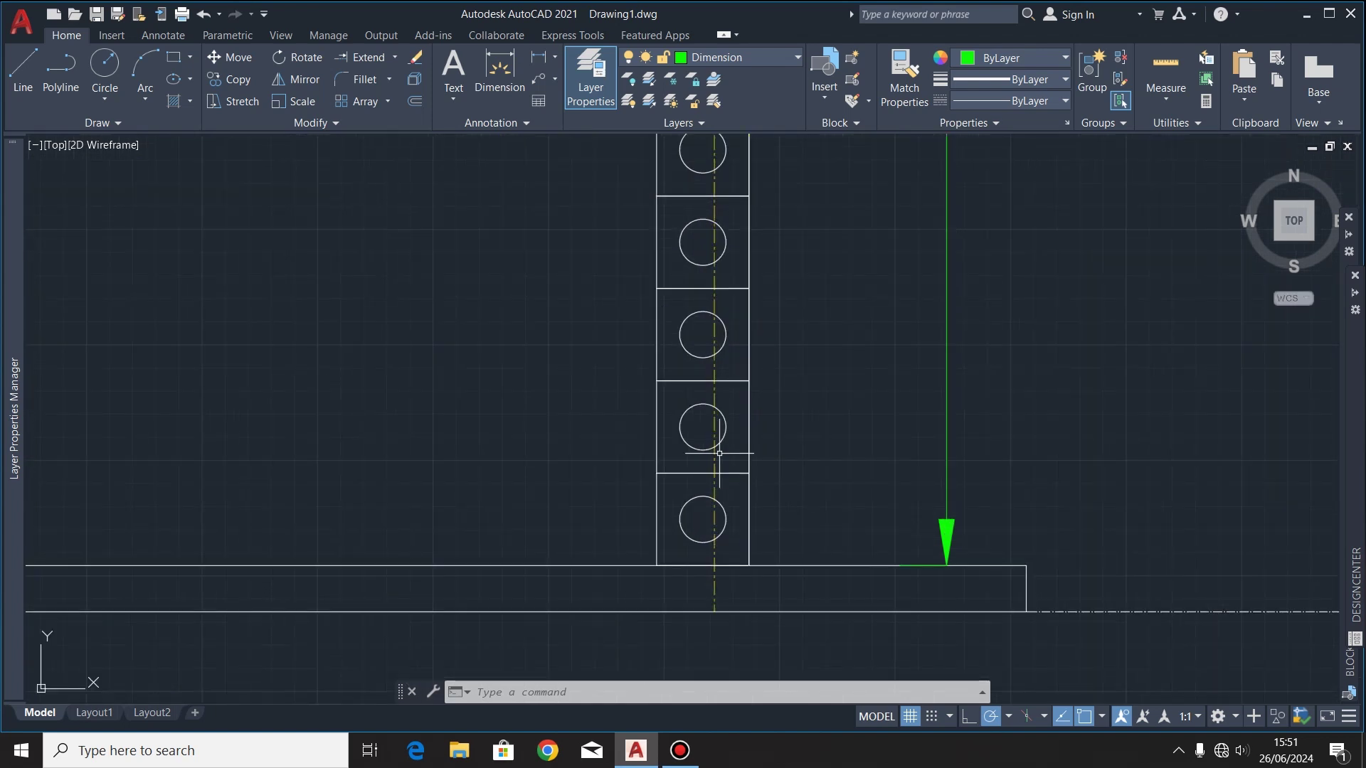
left_click(647, 537)
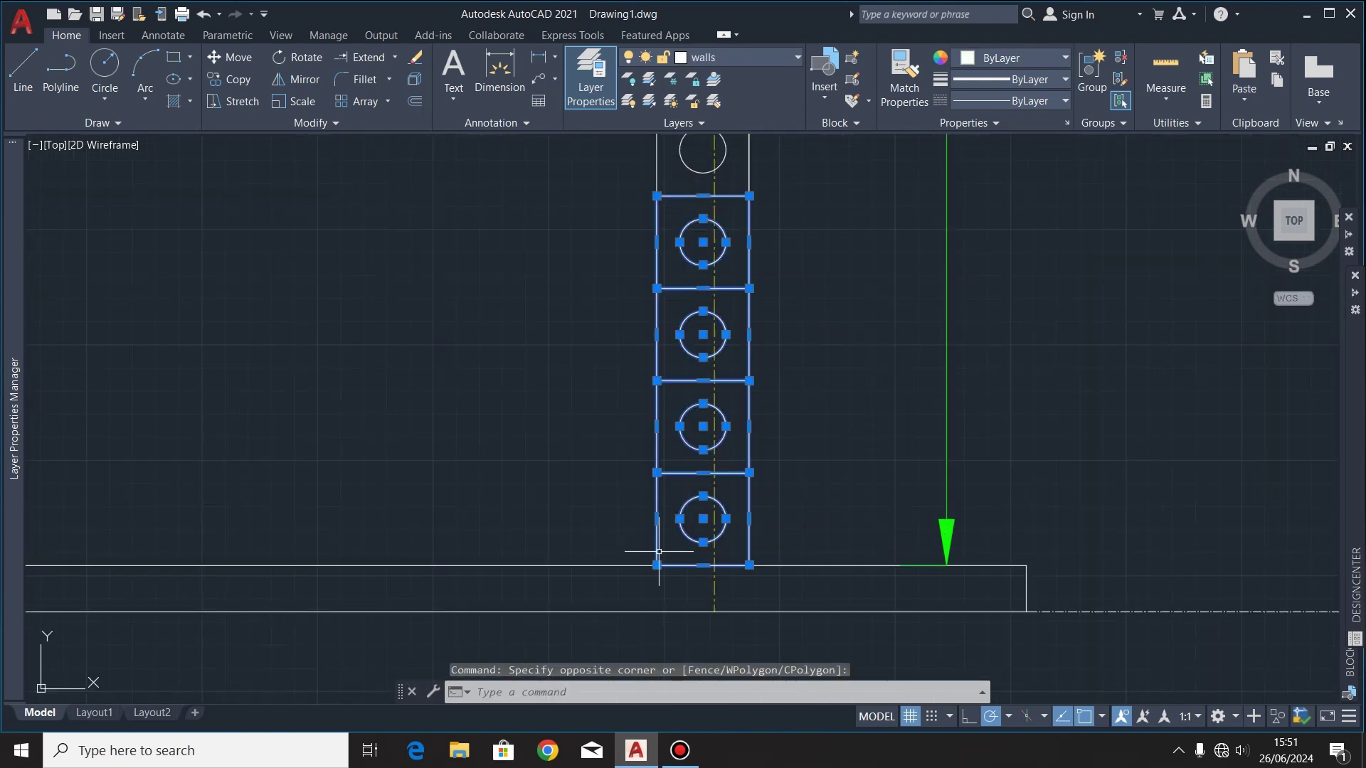
scroll(715, 558, "down", 2)
left_click(699, 186)
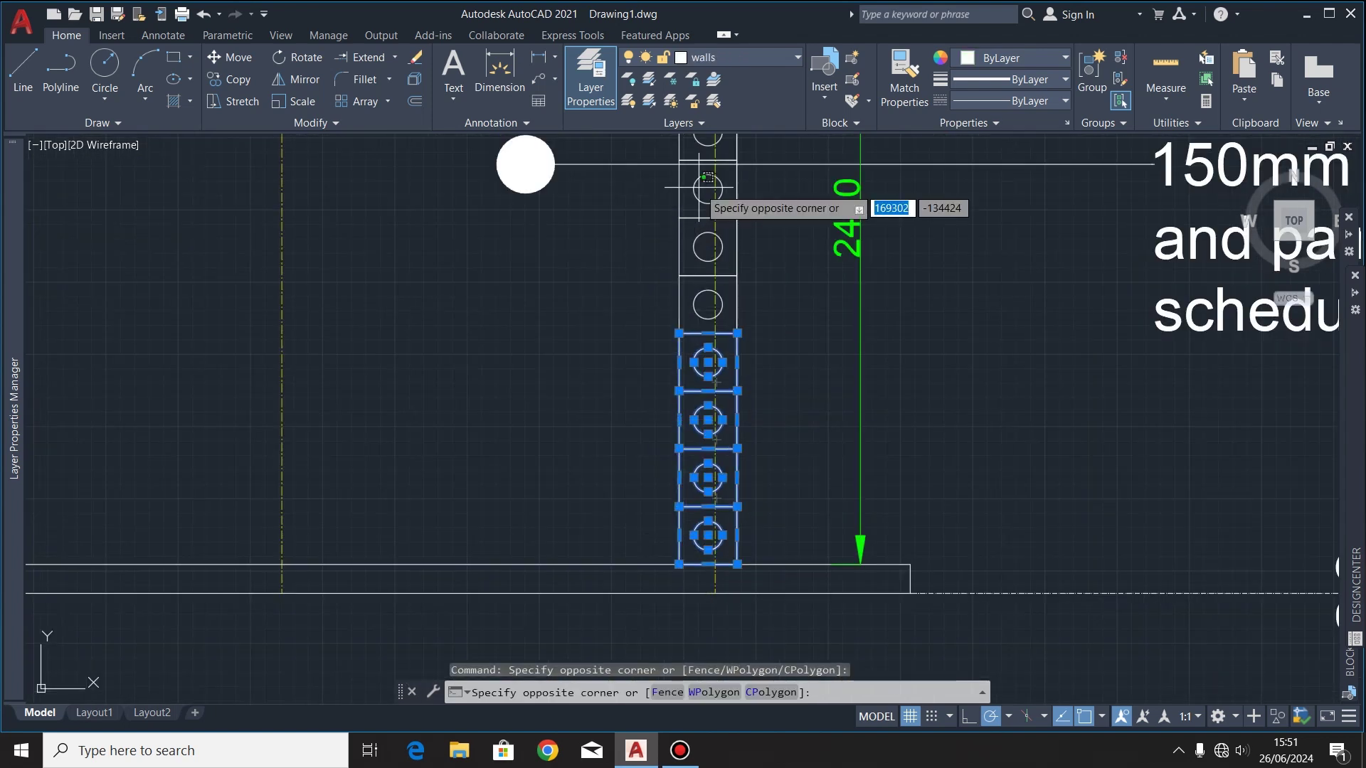
scroll(655, 390, "down", 3)
scroll(695, 179, "up", 3)
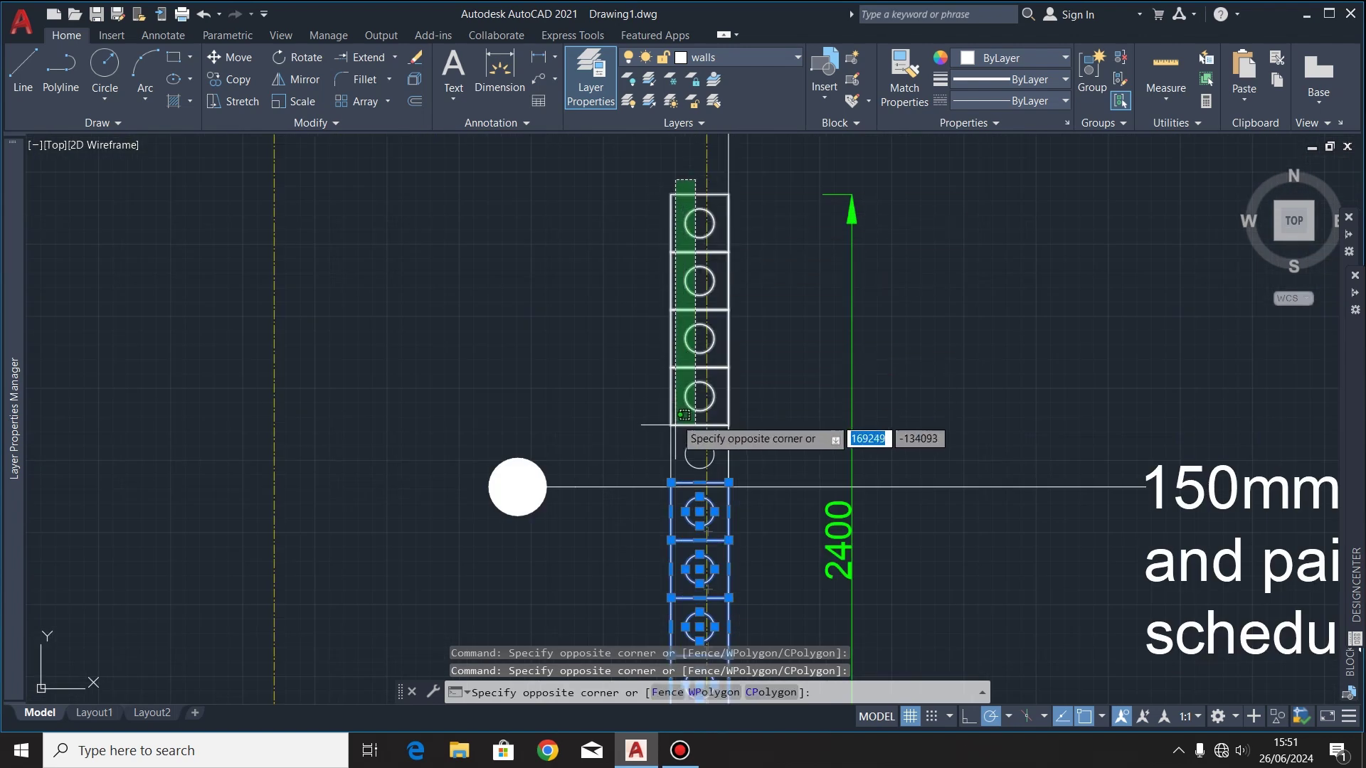
left_click(670, 473)
left_click(229, 79)
scroll(787, 388, "down", 3)
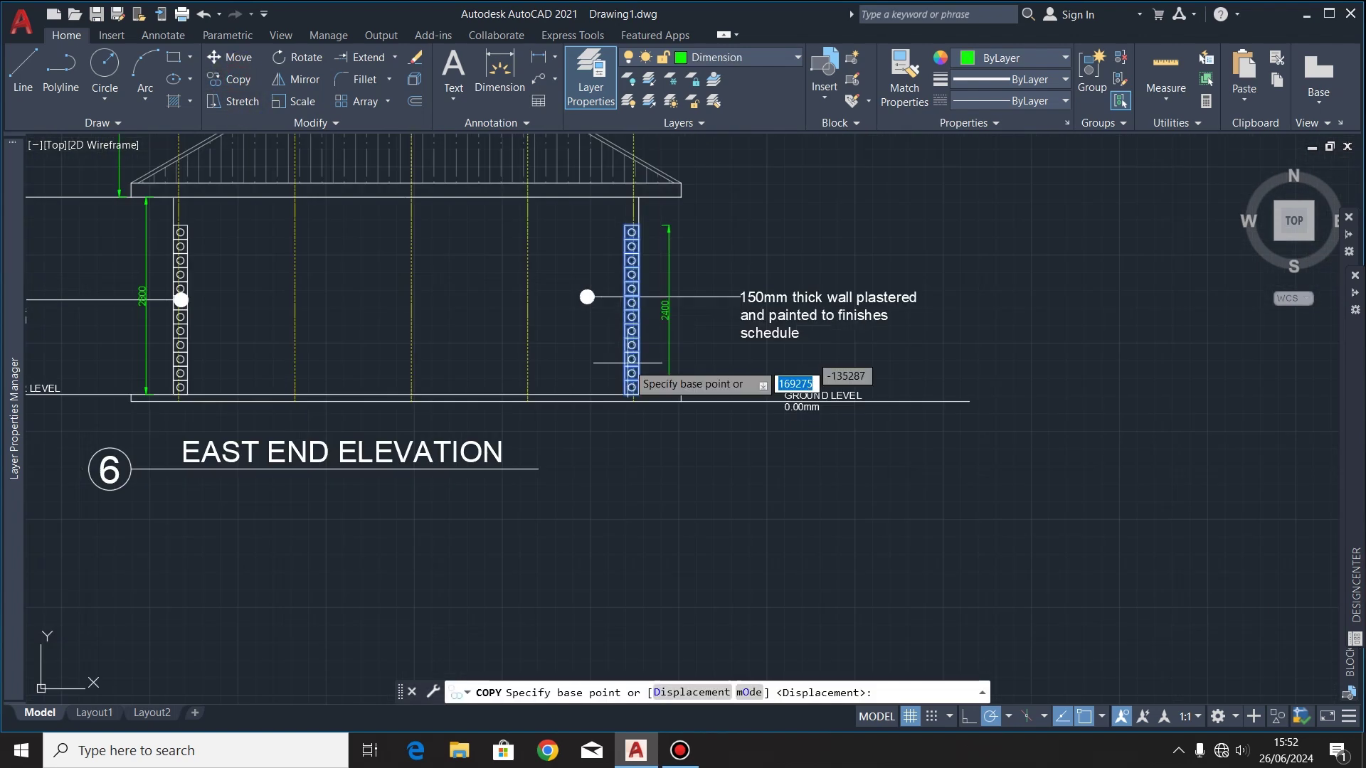
scroll(634, 403, "up", 3)
left_click(580, 451)
scroll(367, 473, "down", 3)
scroll(494, 387, "down", 3)
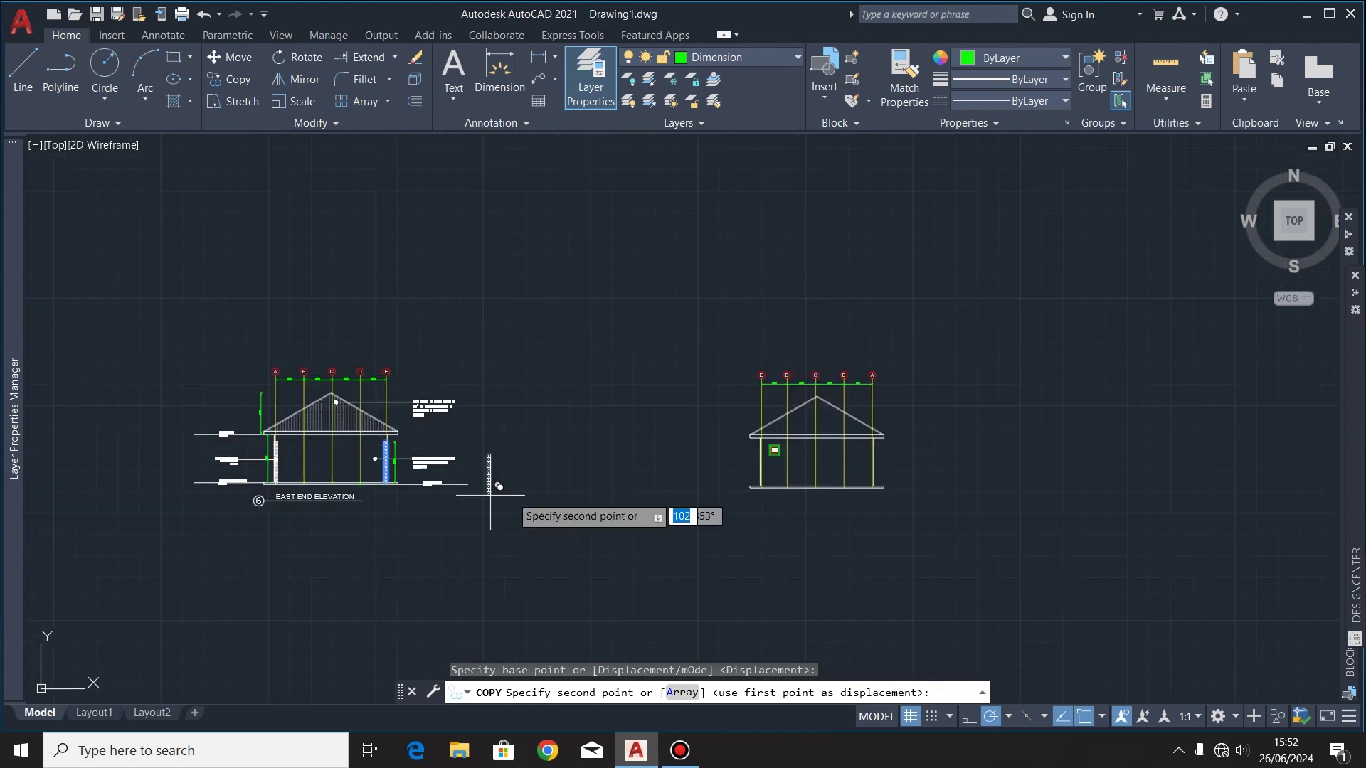
scroll(881, 466, "up", 5)
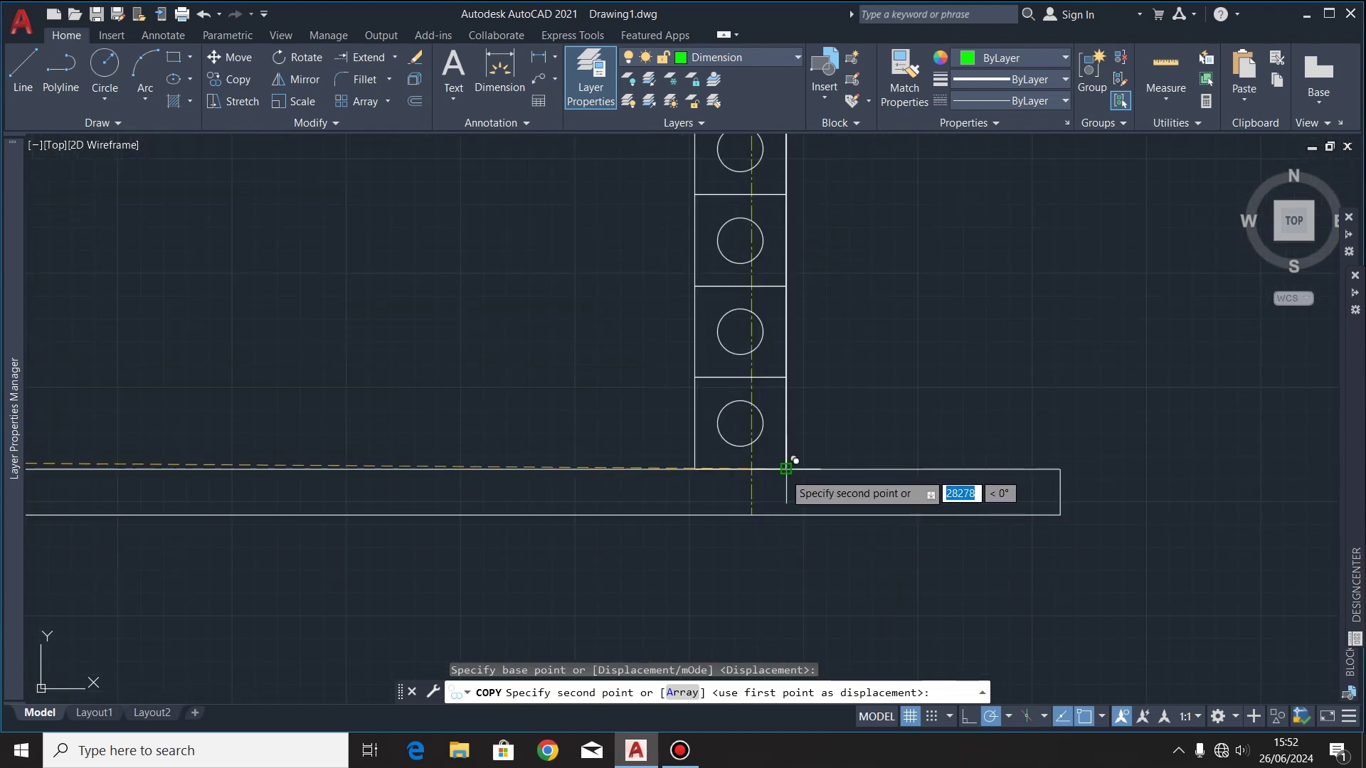
left_click(782, 461)
Step: Place another copy of the block column just outside the new elevation's wall at grid line E and end the copying
scroll(893, 480, "down", 3)
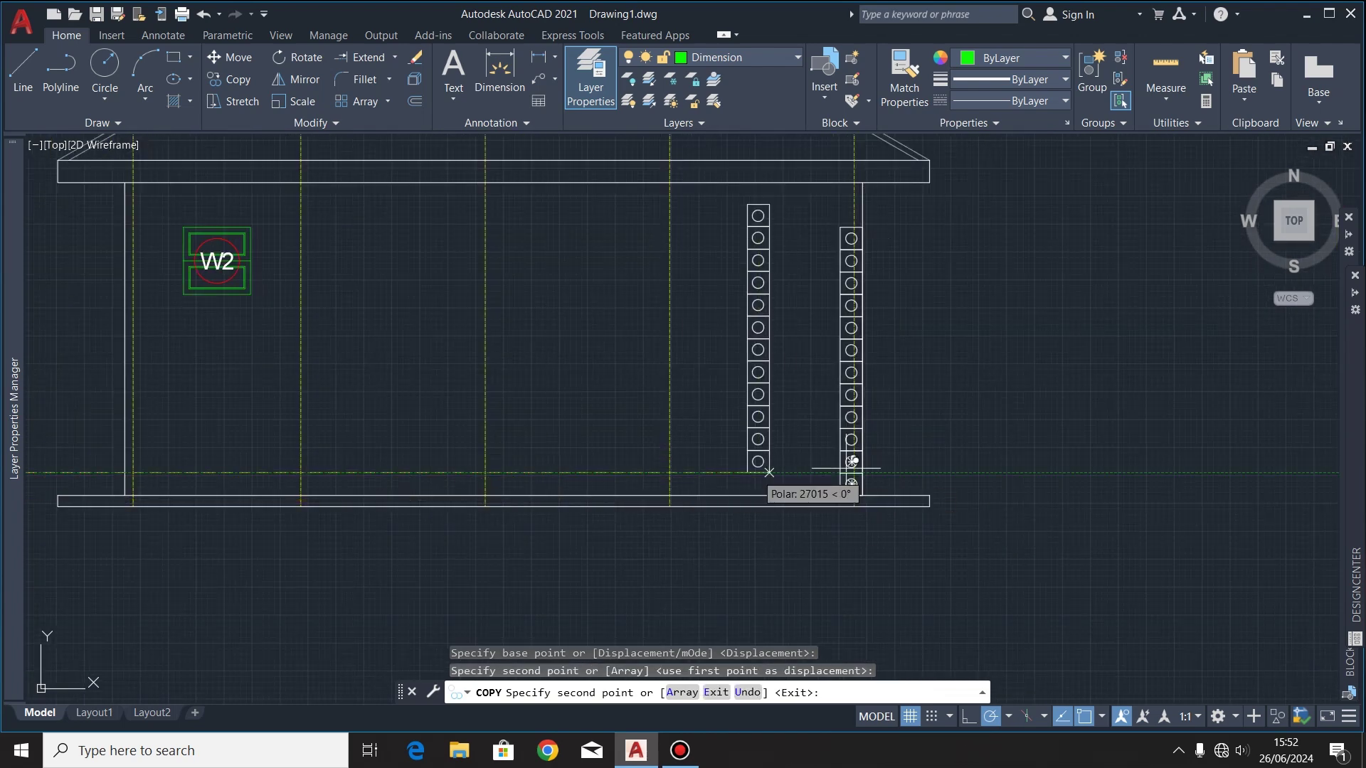
scroll(847, 461, "down", 4)
scroll(714, 469, "up", 4)
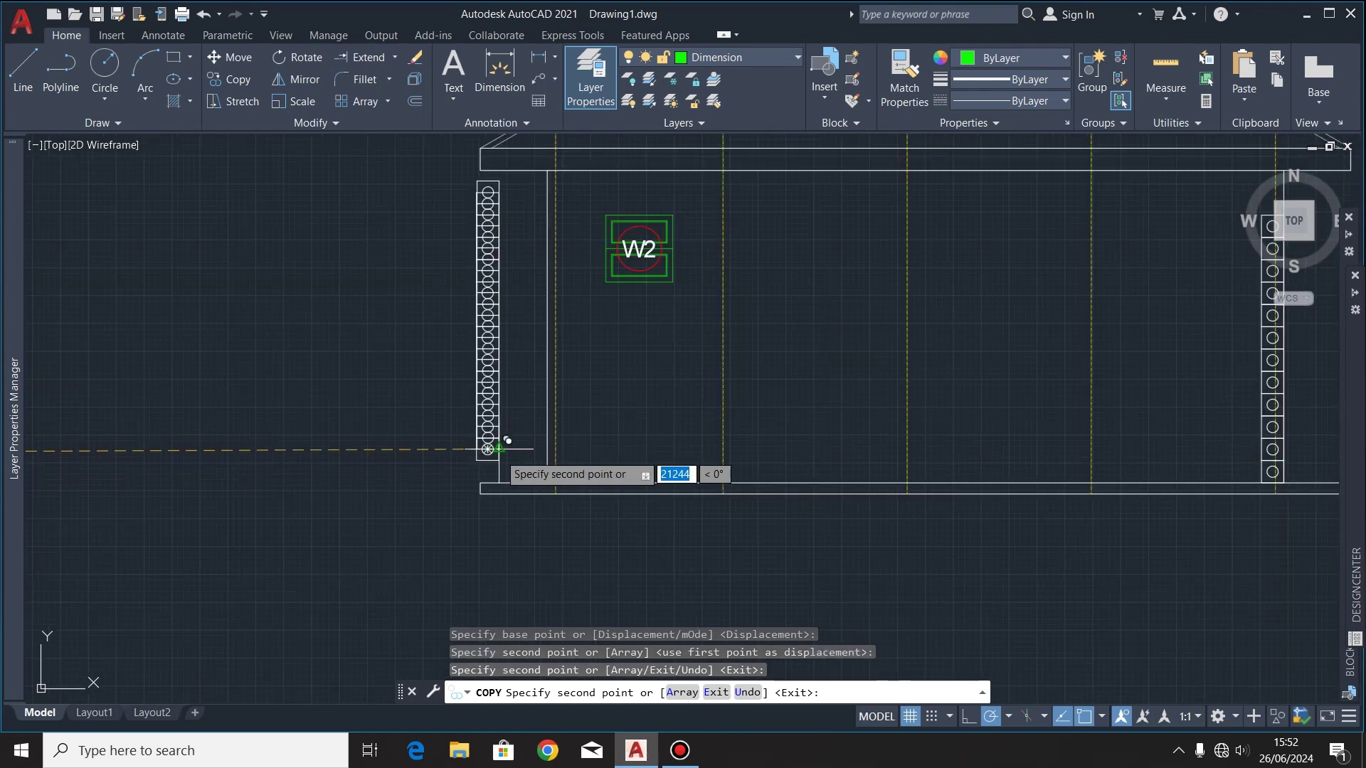
key("Escape")
Step: Move the loose block column by its lower-left corner onto the foot of the new elevation's outer wall line at grid line E
left_click(514, 180)
left_click(449, 466)
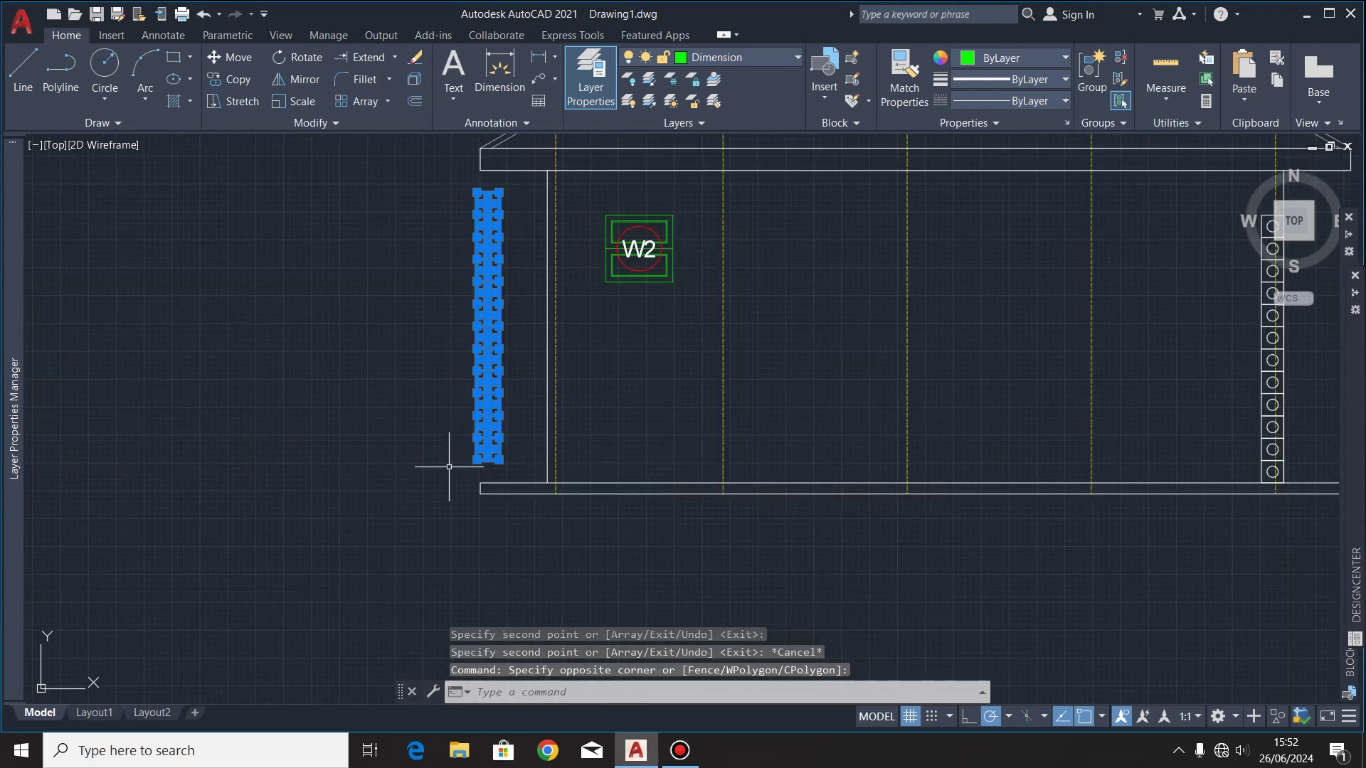
left_click(235, 56)
scroll(478, 463, "up", 4)
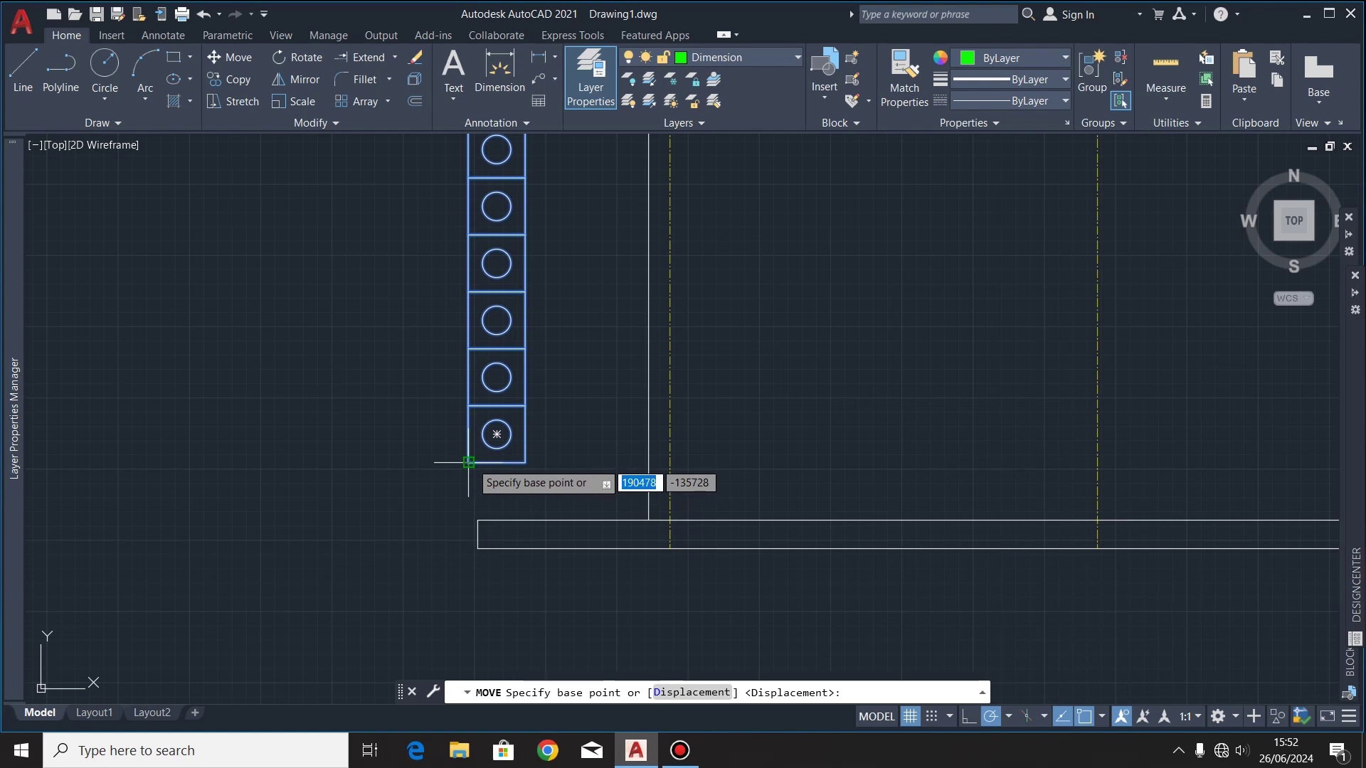
left_click(469, 463)
left_click(648, 520)
scroll(417, 462, "down", 6)
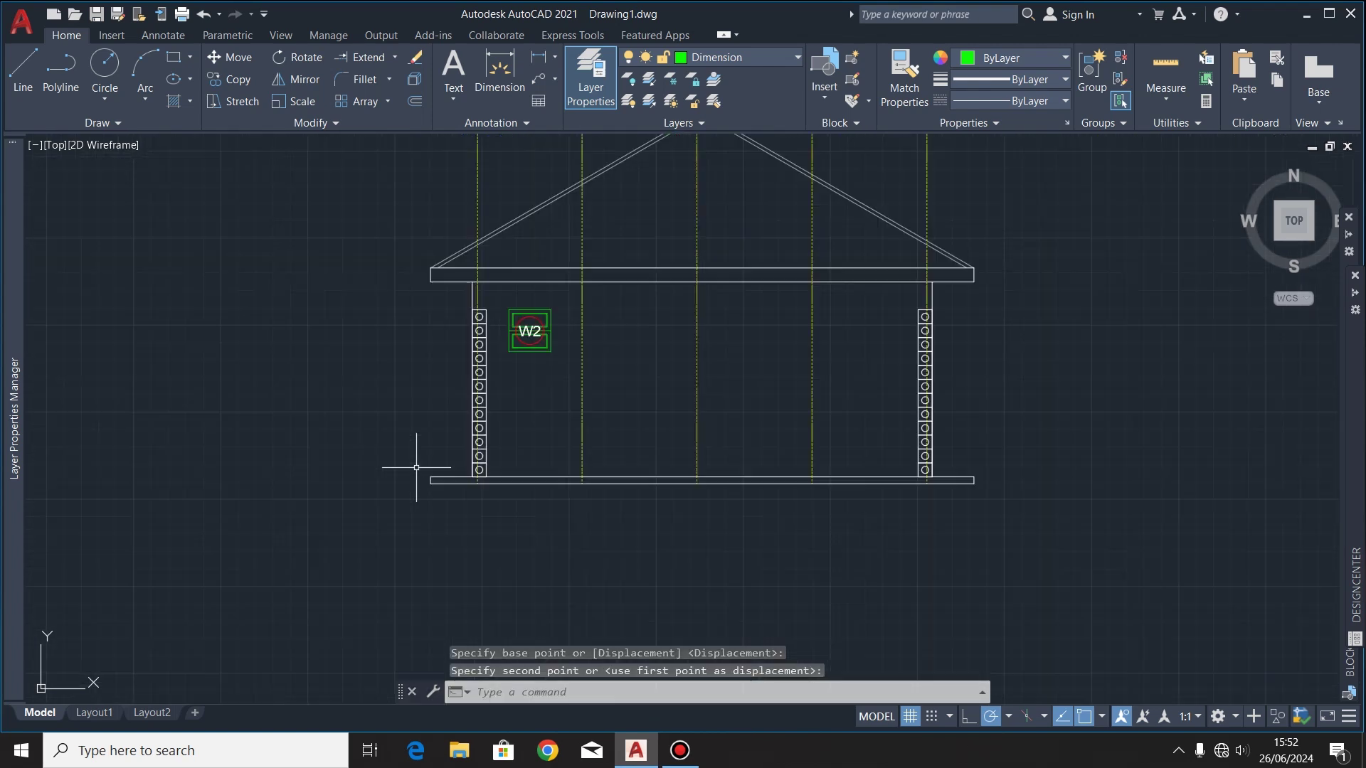
Step: Make hatch the current layer and fill all the gable sections between the grid lines with the ANSI35 pattern
scroll(683, 412, "down", 3)
scroll(618, 231, "up", 5)
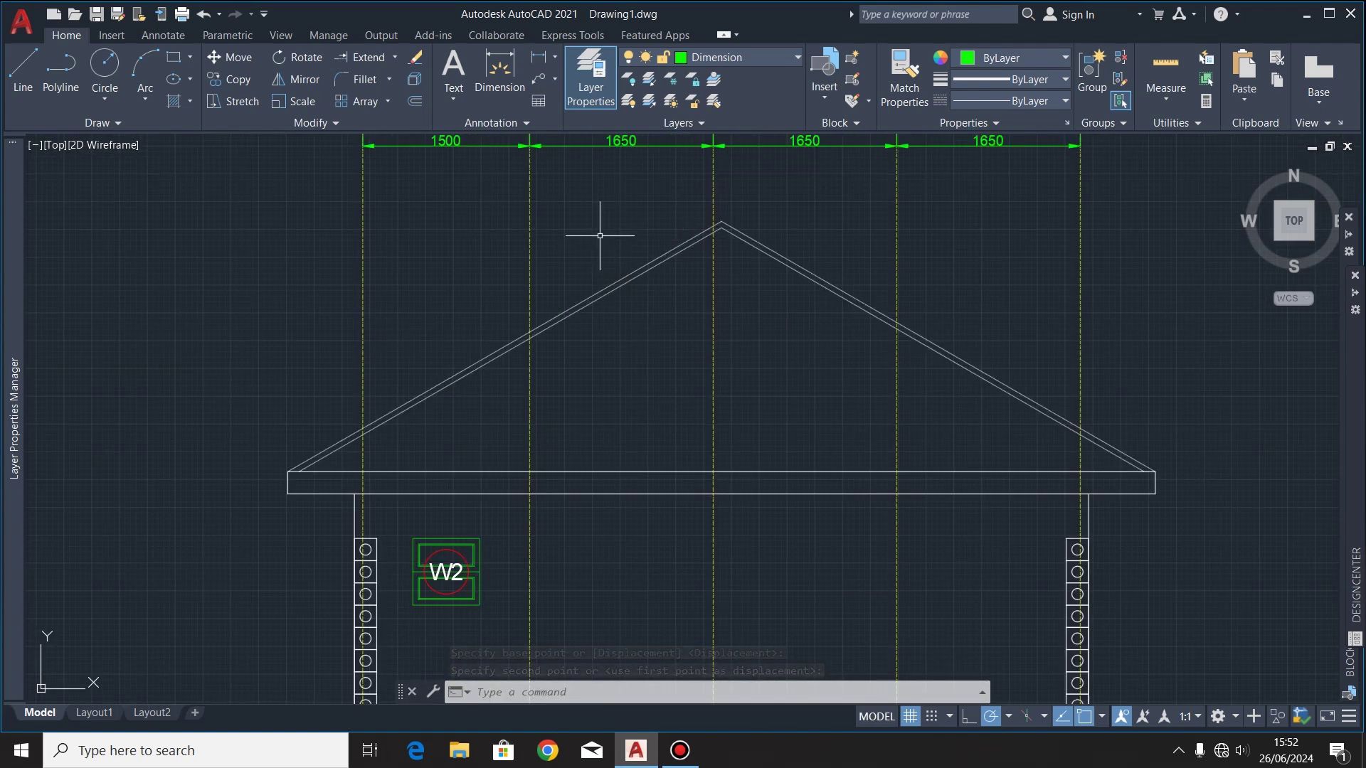
left_click(740, 56)
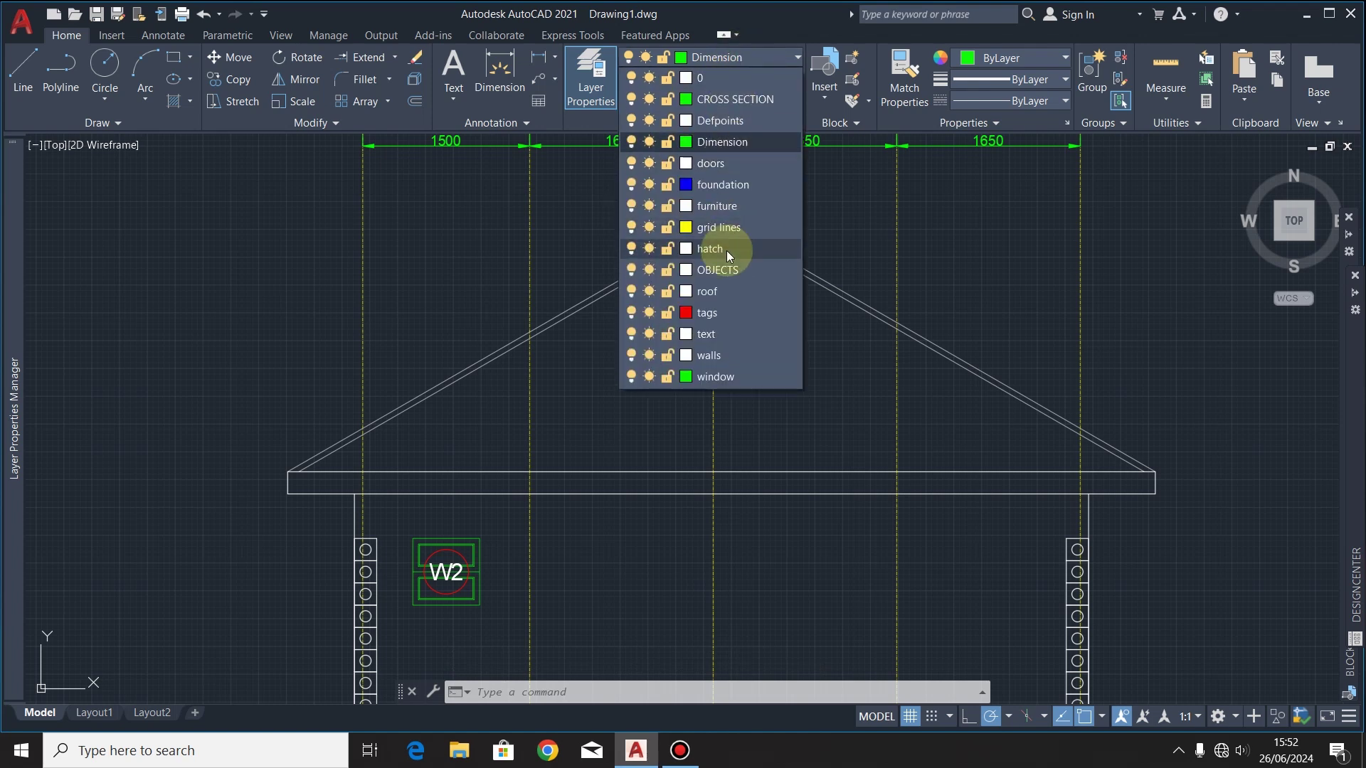
left_click(727, 250)
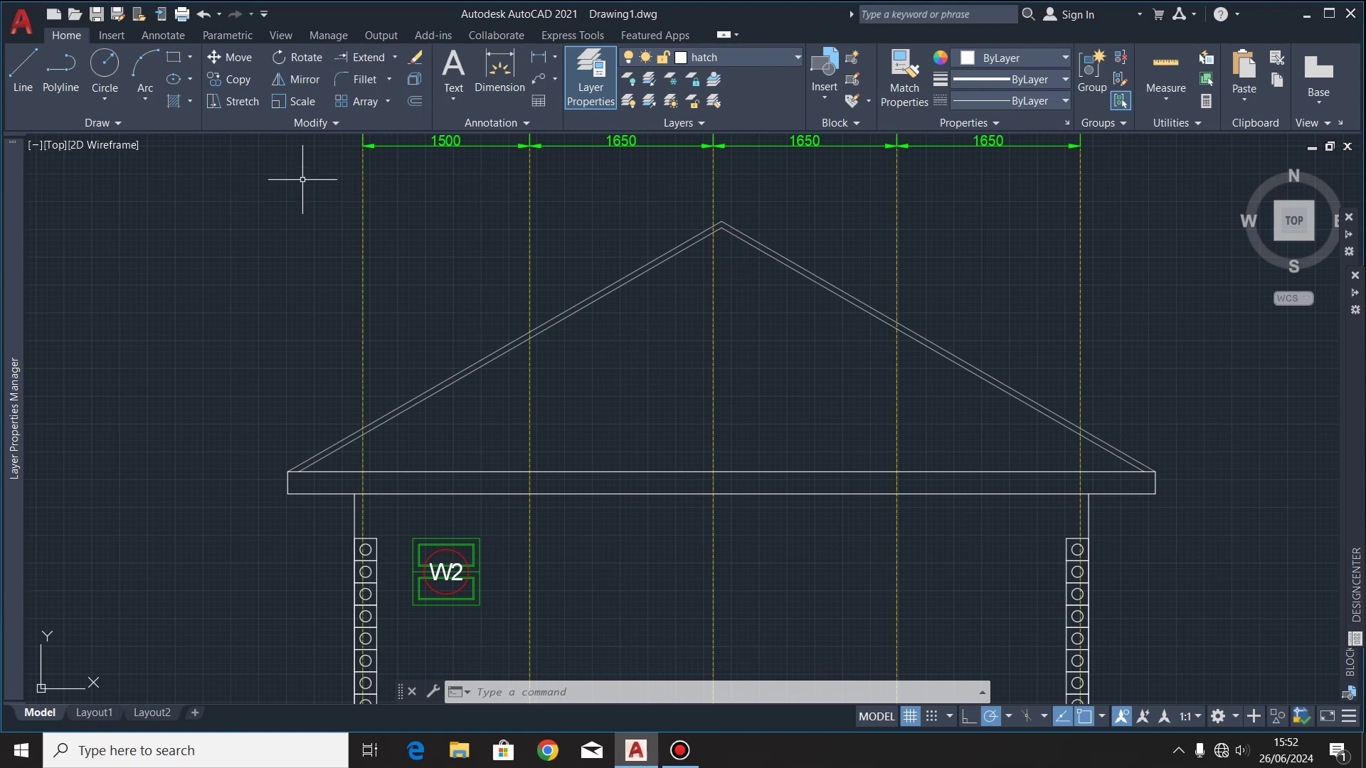
left_click(177, 102)
left_click(307, 84)
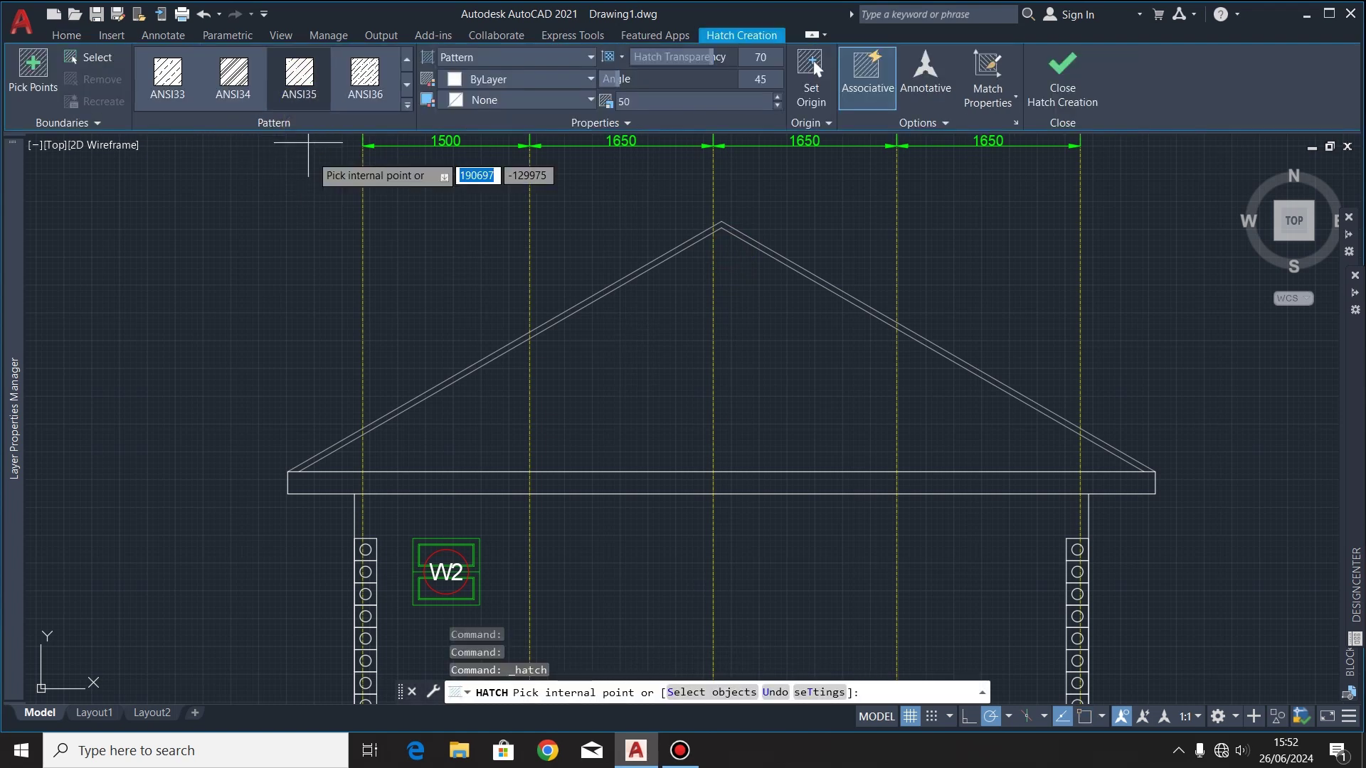
left_click(344, 463)
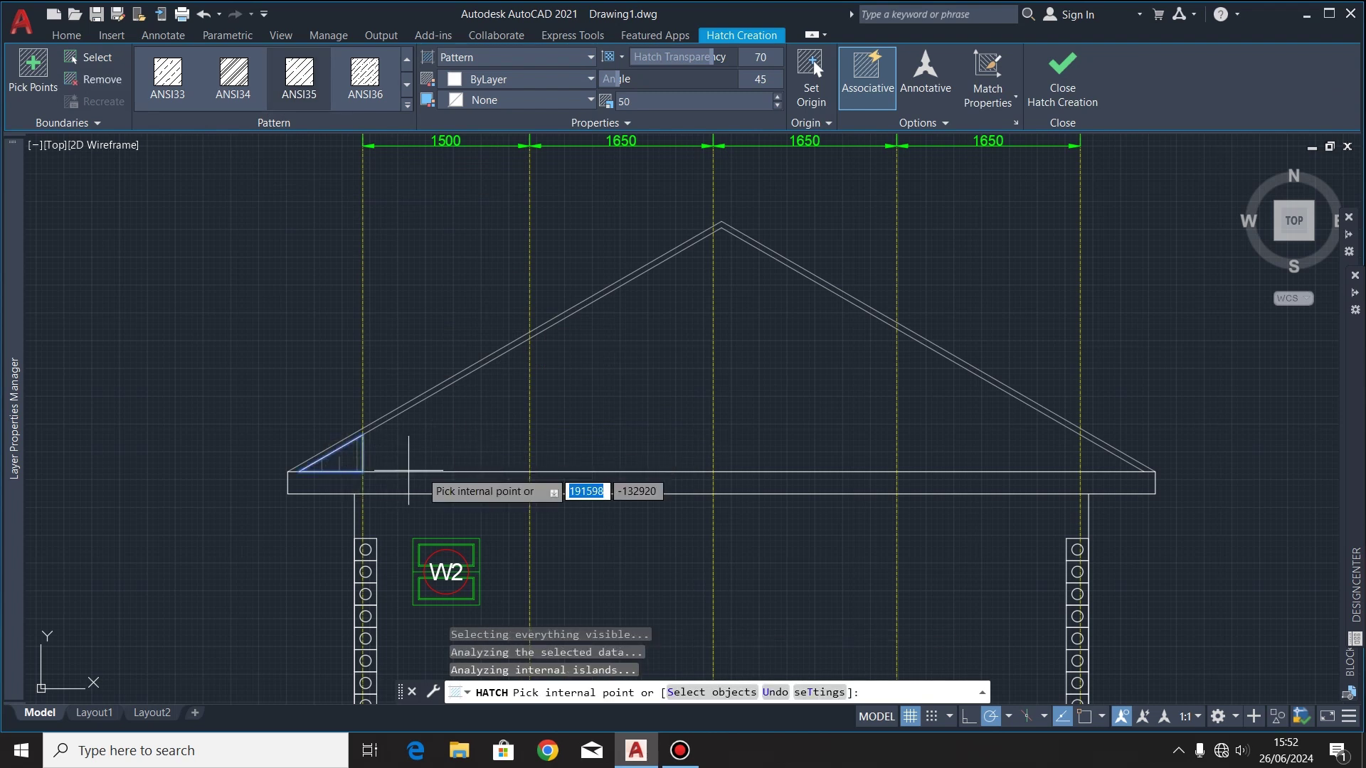
left_click(578, 456)
left_click(754, 416)
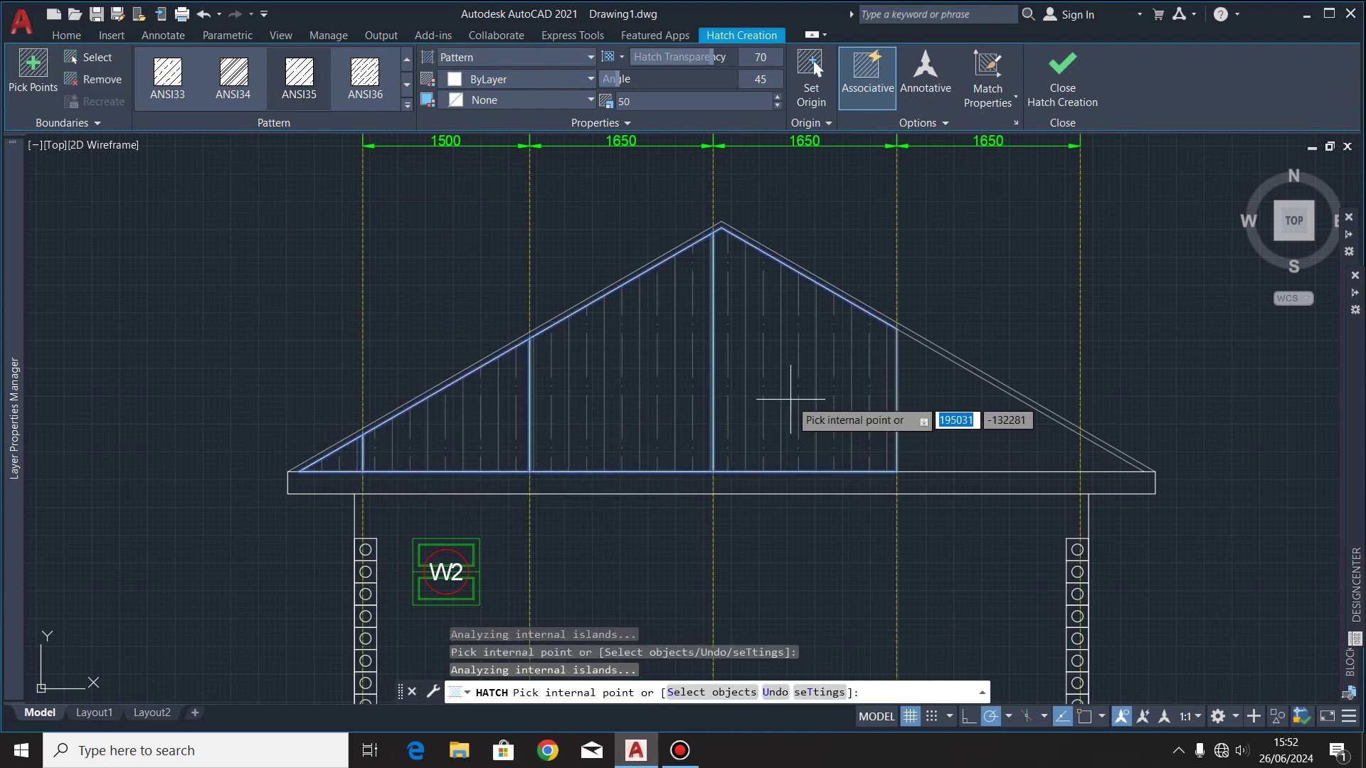
left_click(1018, 445)
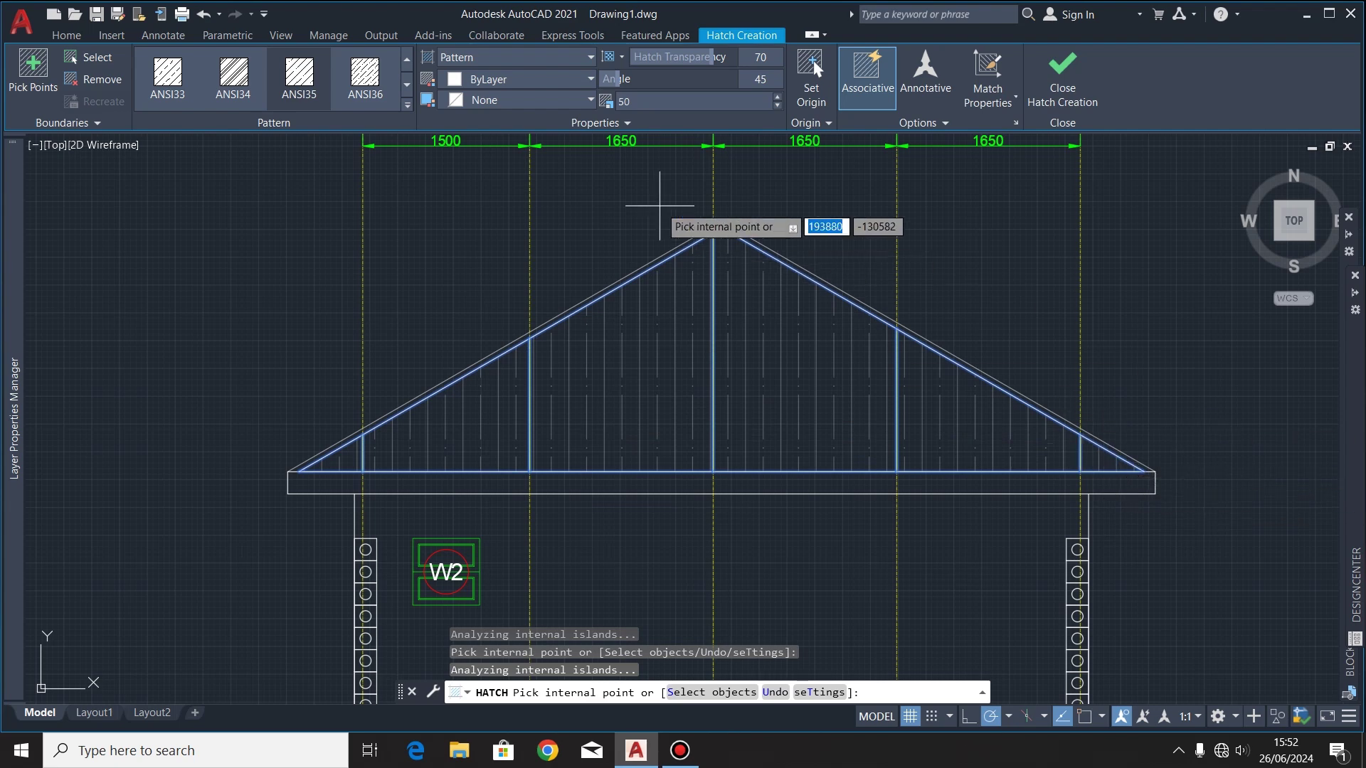
scroll(807, 244, "down", 2)
key("Escape")
Step: Copy the iron sheet, 150mm wall and cement sand mould notes from the East End Elevation to matching positions on the new elevation
scroll(823, 236, "down", 6)
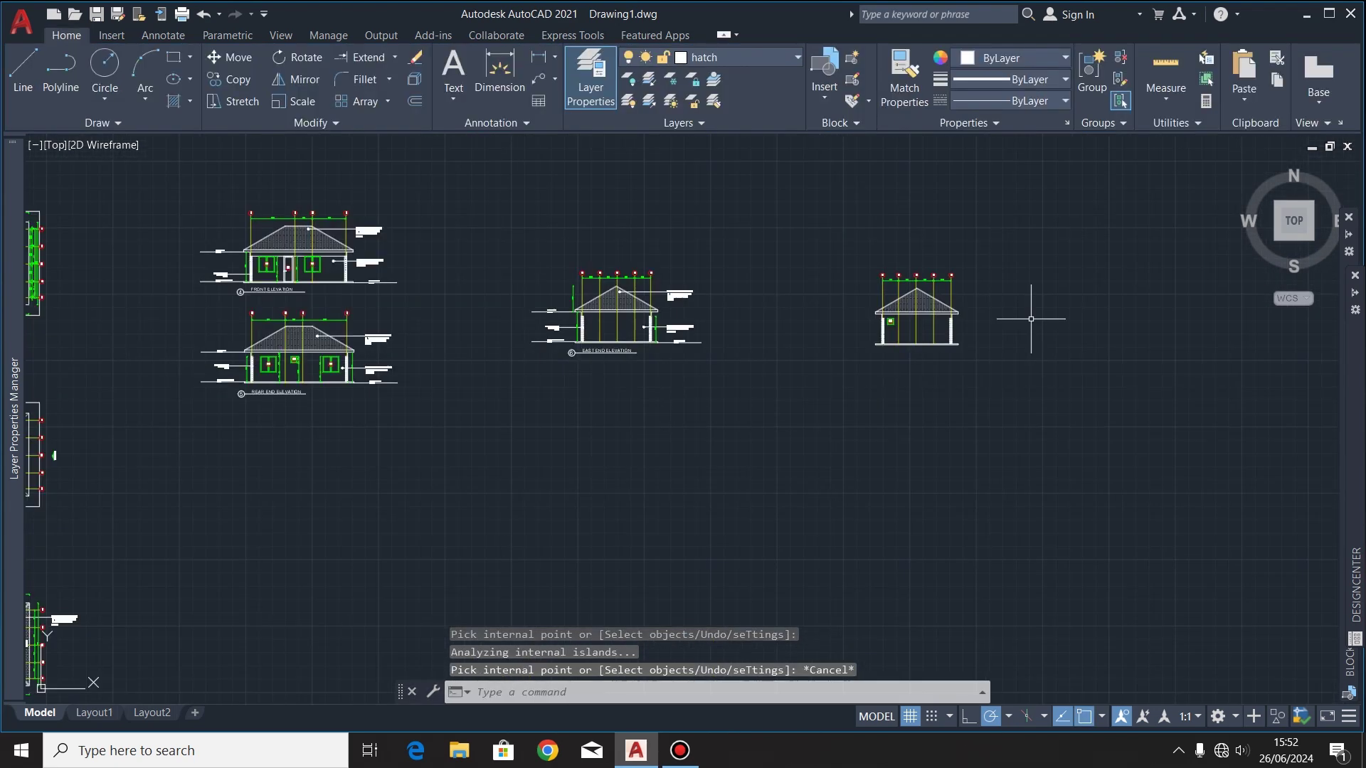
scroll(714, 308, "up", 3)
left_click(600, 276)
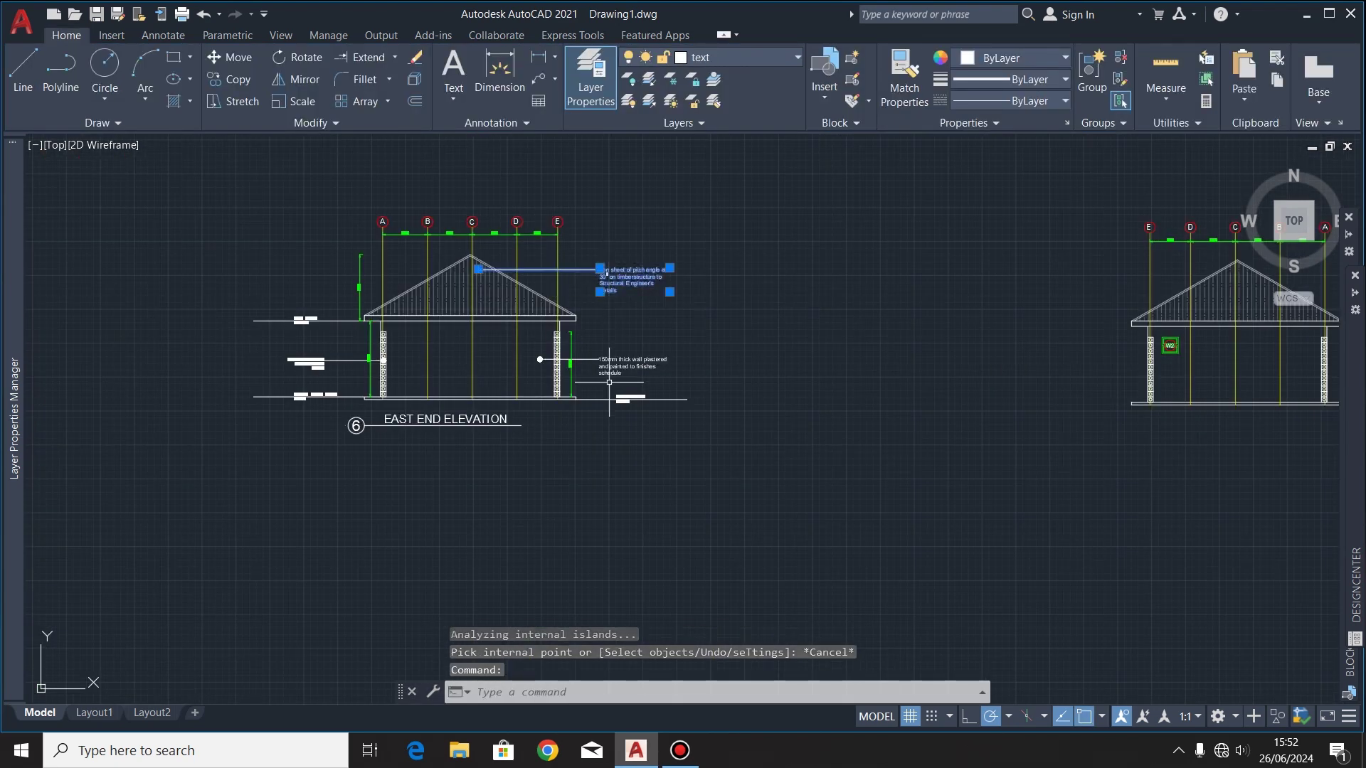
scroll(586, 361, "up", 4)
left_click(599, 363)
scroll(586, 361, "down", 2)
scroll(332, 381, "up", 2)
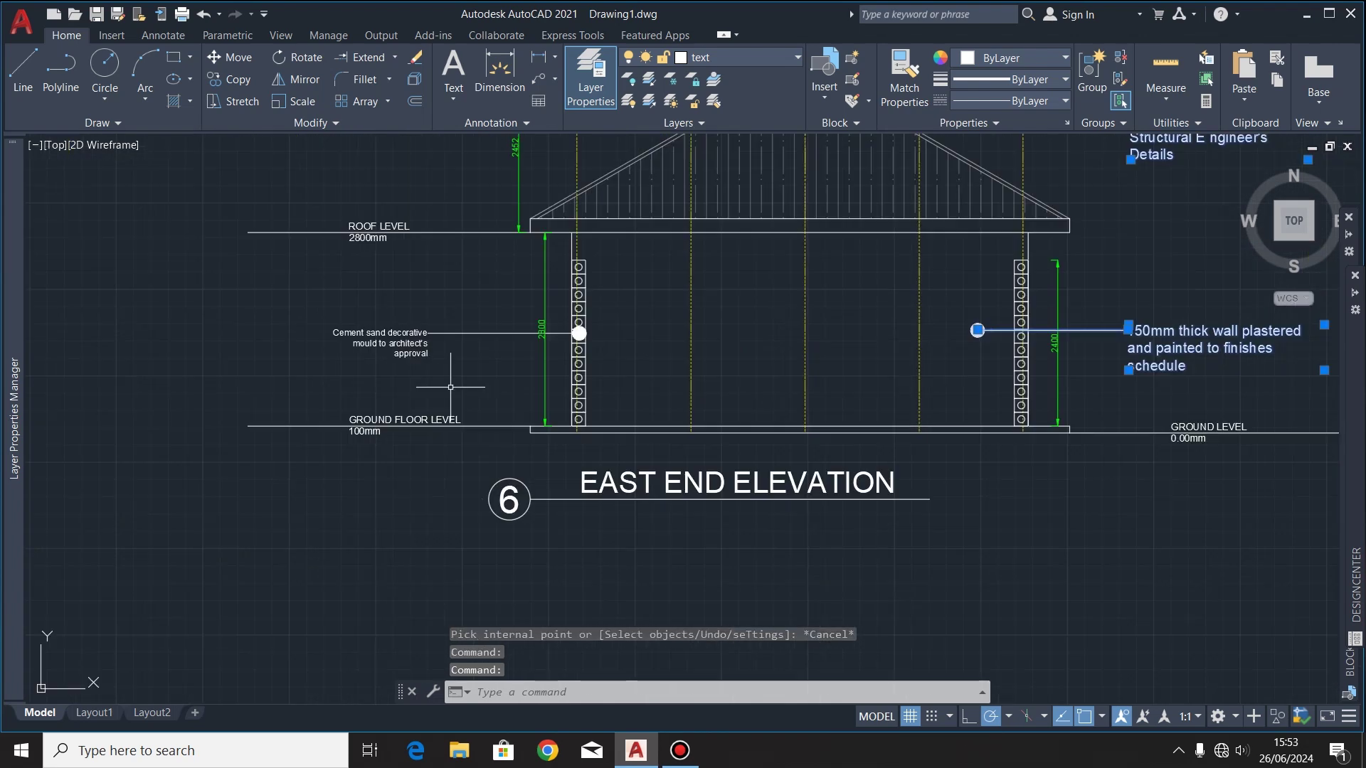
left_click(432, 335)
left_click(232, 79)
scroll(552, 338, "up", 6)
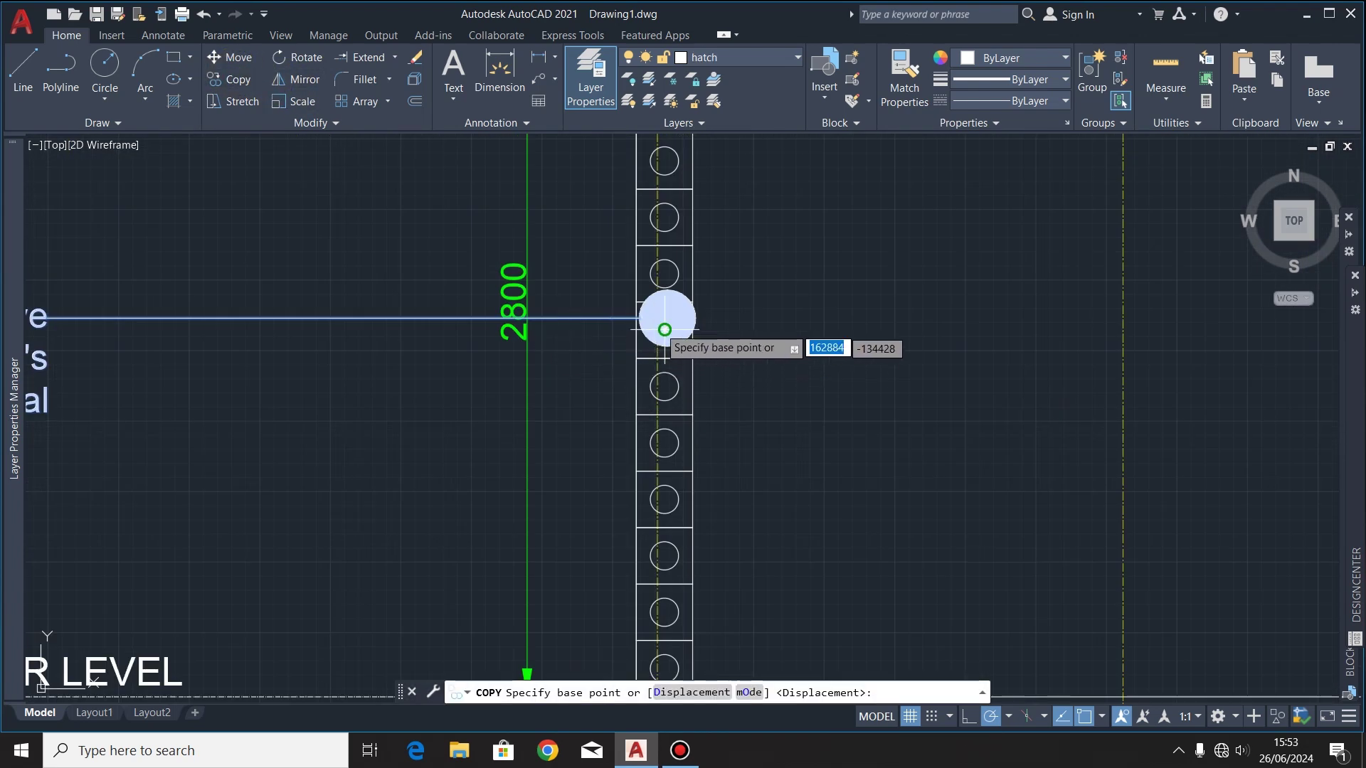
left_click(579, 333)
scroll(579, 332, "down", 12)
scroll(762, 366, "up", 10)
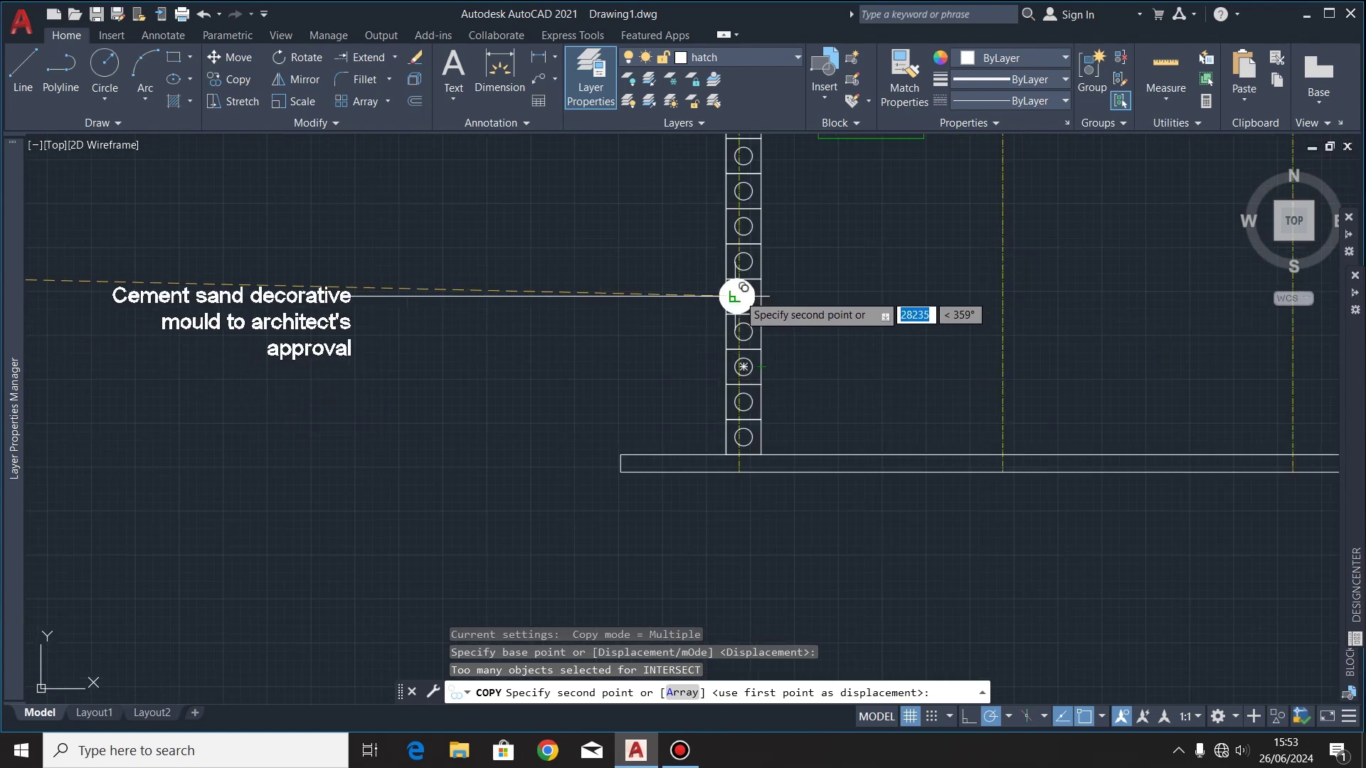
left_click(744, 296)
scroll(553, 335, "down", 8)
key("Escape")
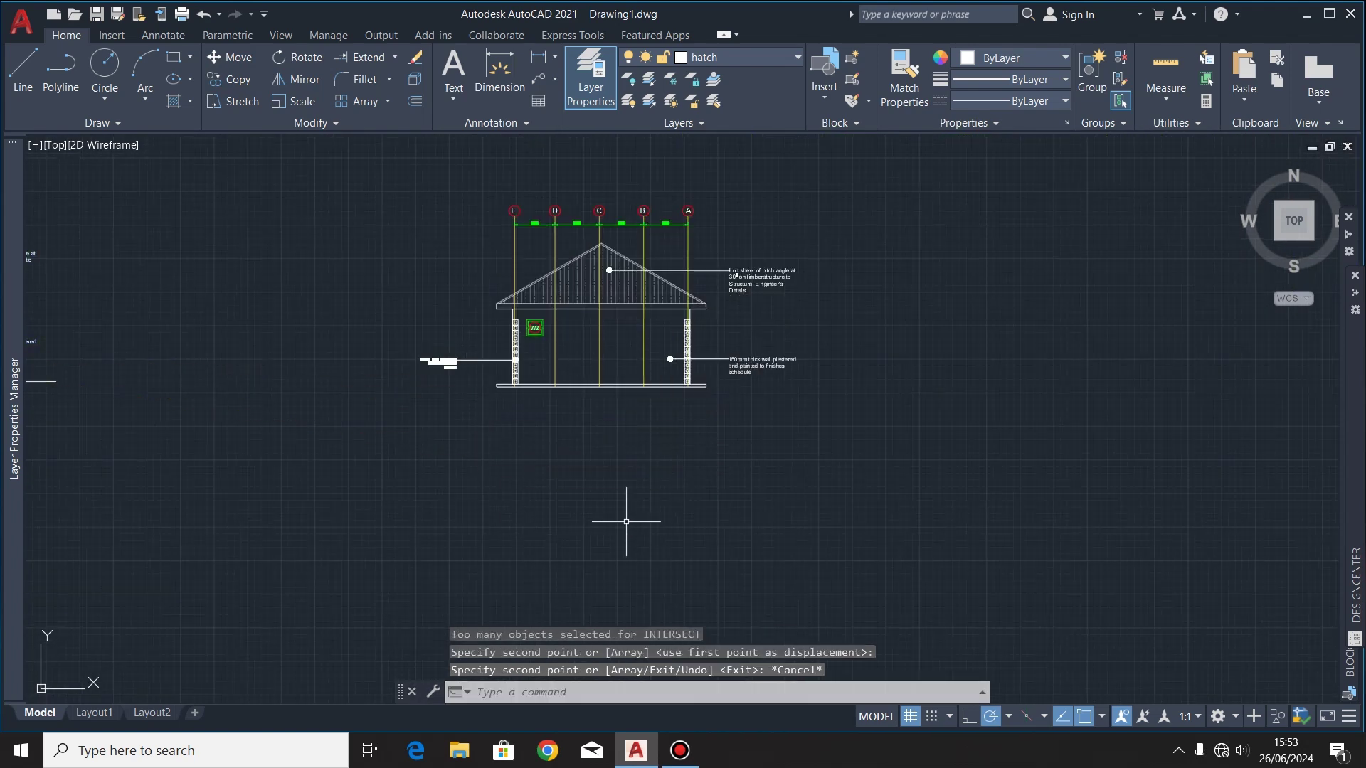
Step: Move the new elevation's iron sheet note by its leader dot slightly higher within the hatched gable
scroll(725, 381, "up", 3)
scroll(808, 397, "down", 2)
scroll(719, 365, "up", 4)
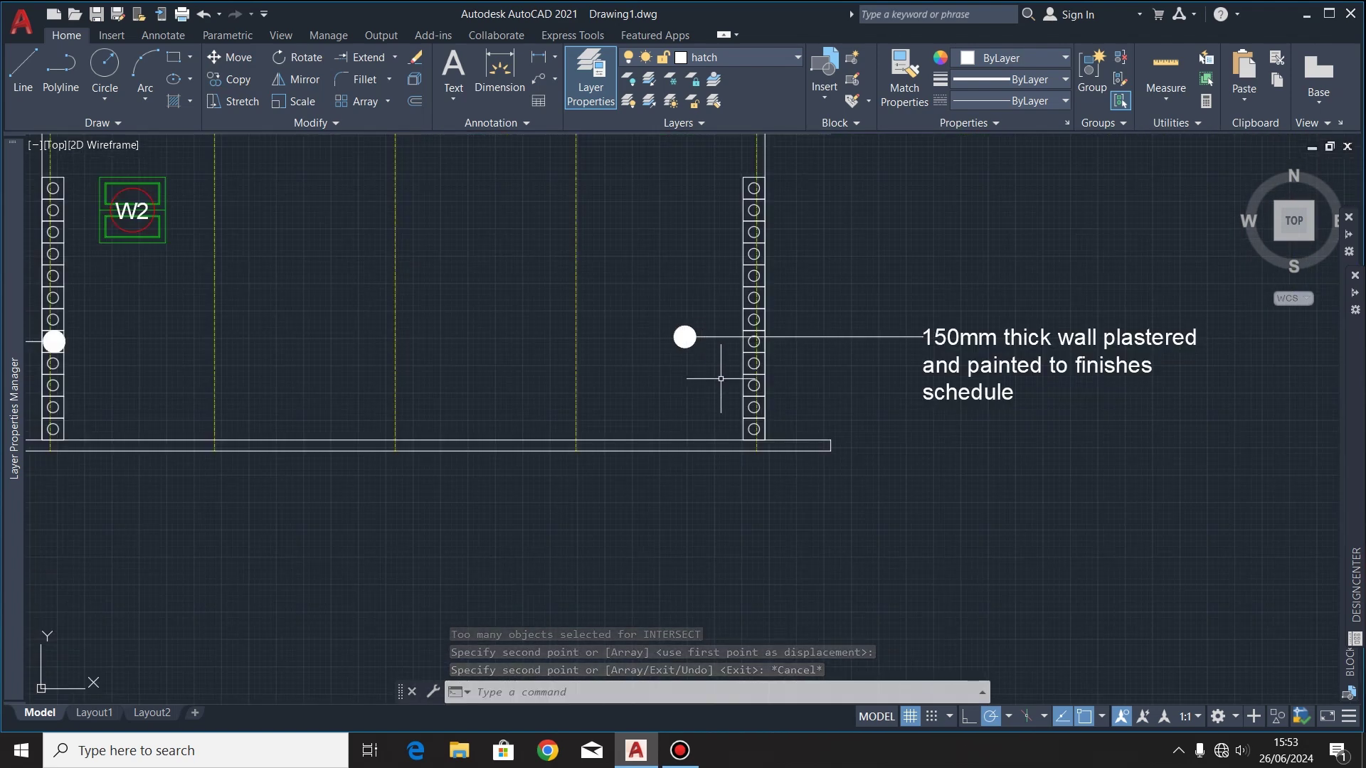
scroll(731, 259, "down", 3)
scroll(747, 289, "up", 3)
left_click(746, 293)
left_click(247, 64)
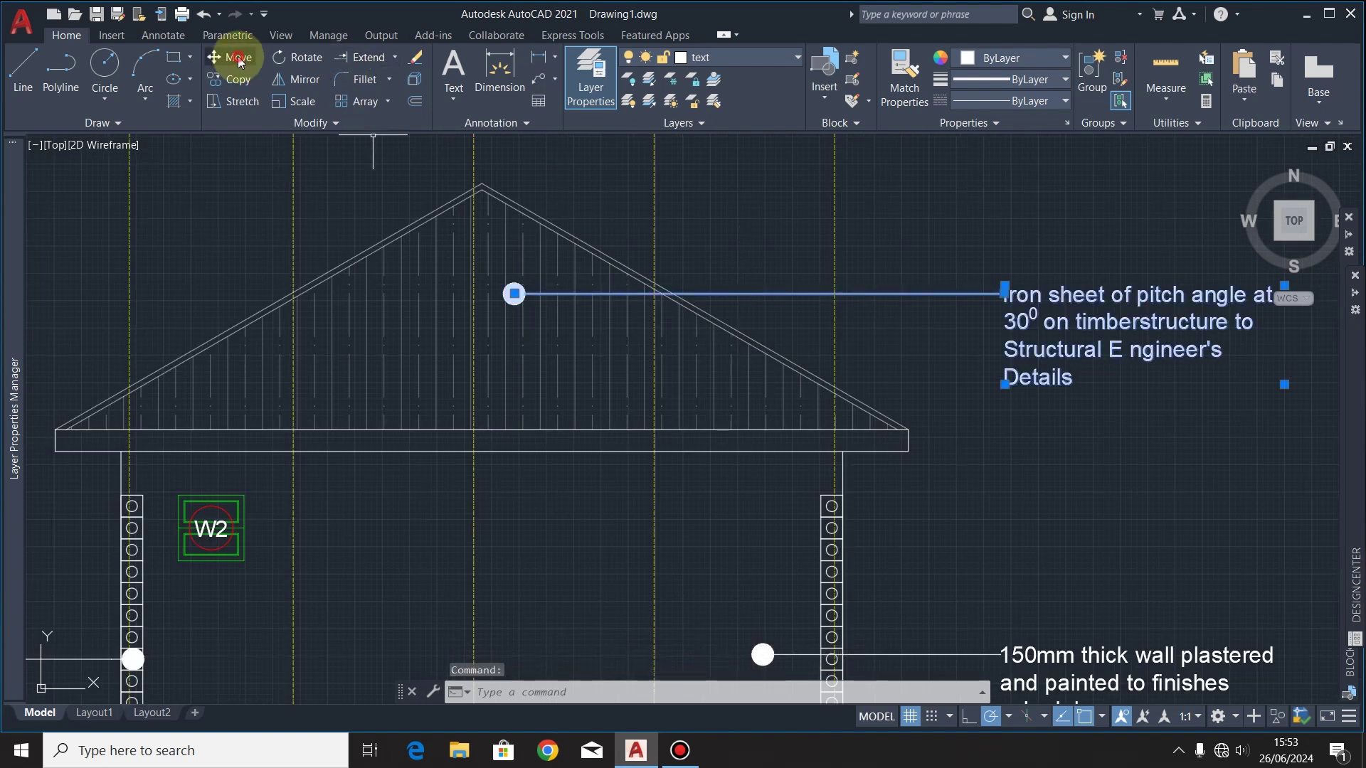
left_click(513, 293)
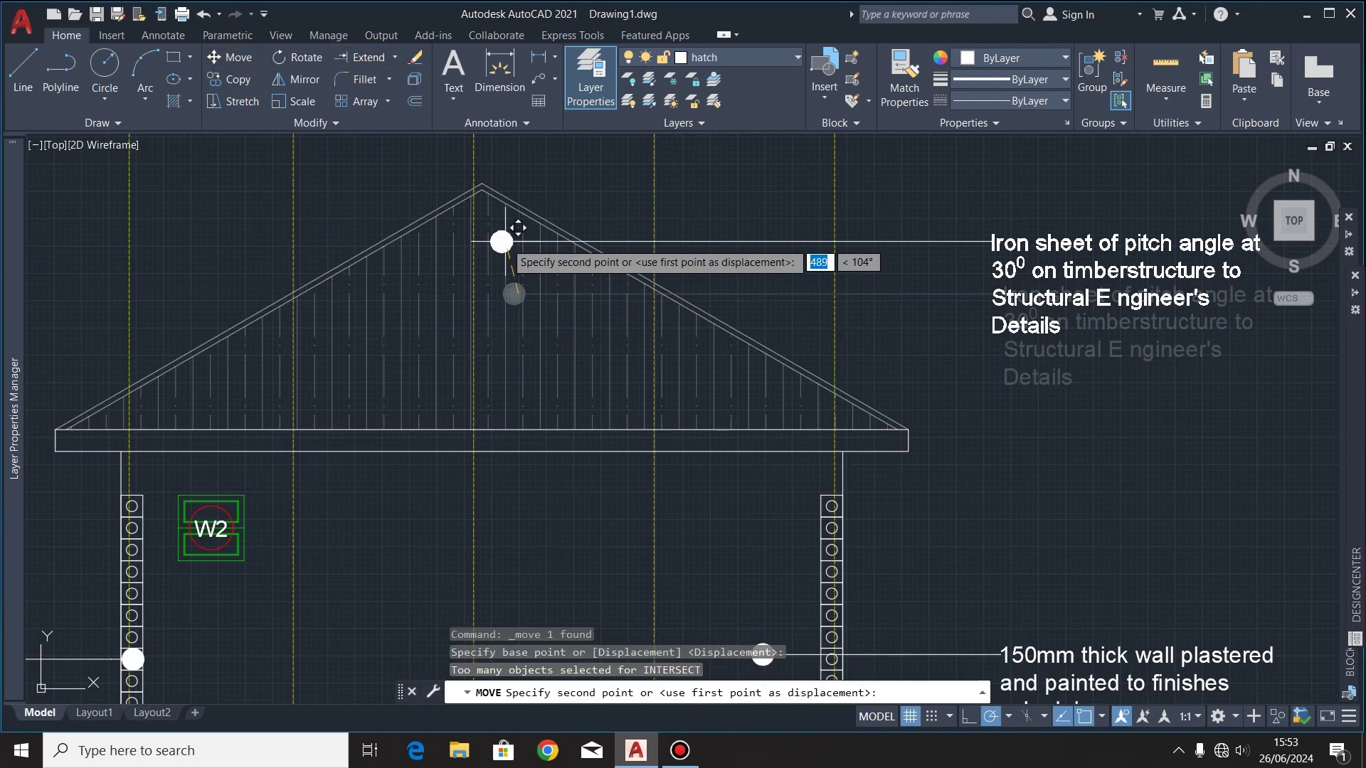
left_click(534, 239)
scroll(944, 274, "down", 5)
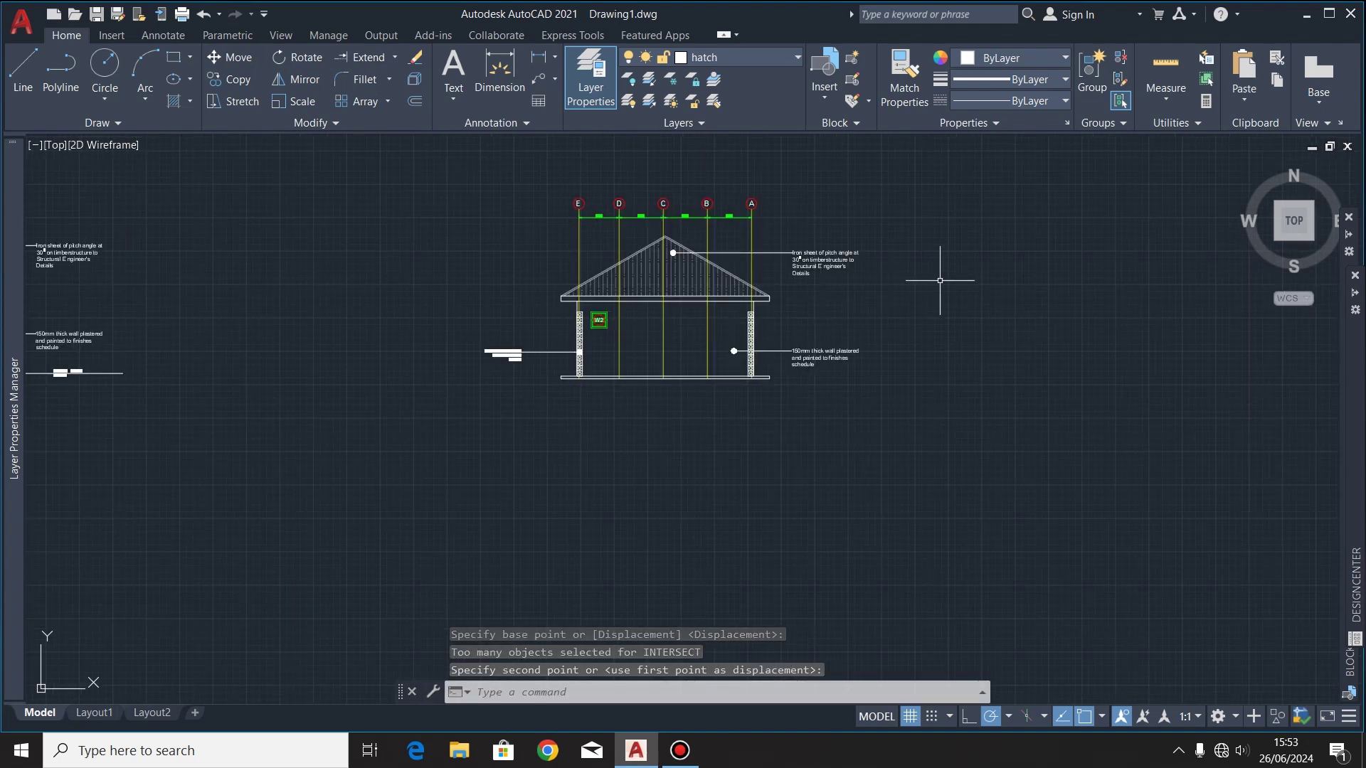
scroll(334, 384, "up", 3)
scroll(327, 388, "down", 3)
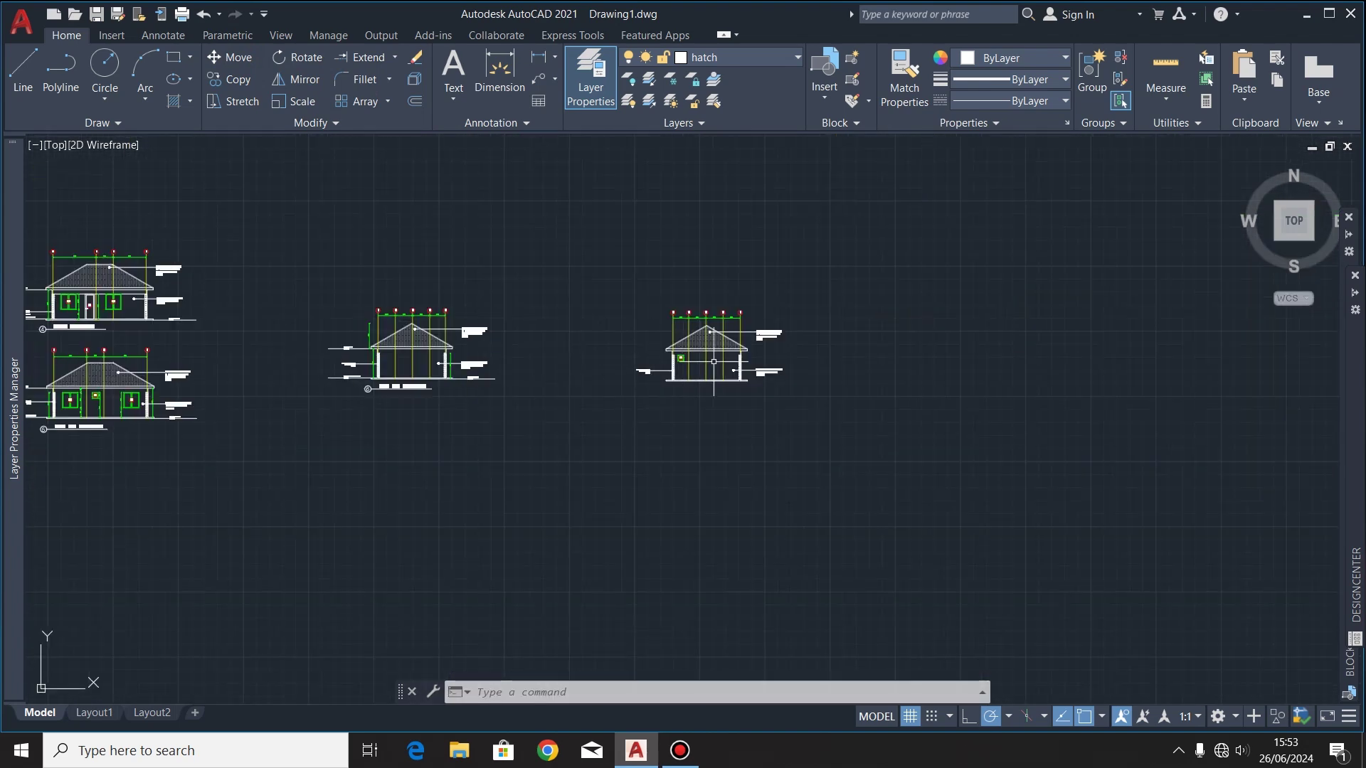
Step: Make Dimension the current layer and dimension the height from the new elevation's floor line up to the underside of window W2
scroll(713, 362, "up", 7)
scroll(625, 312, "down", 2)
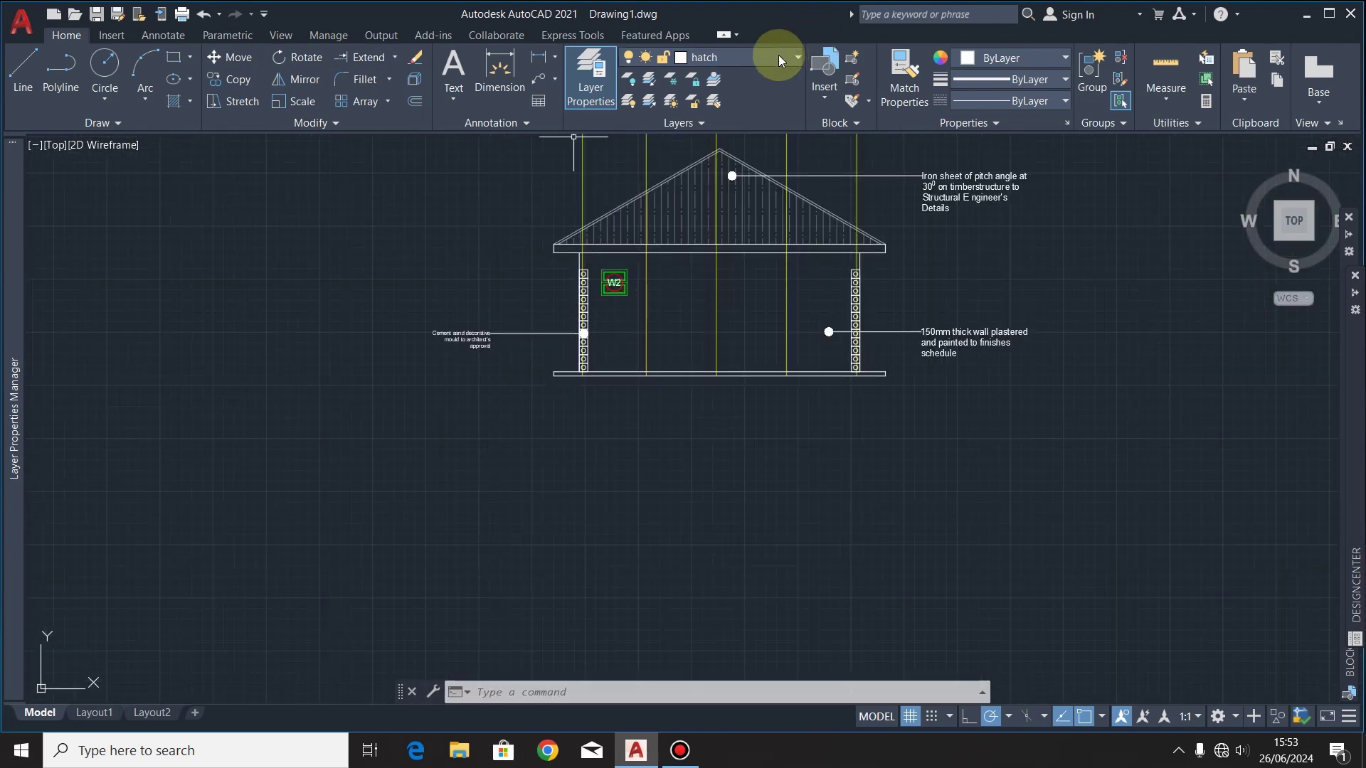
left_click(775, 54)
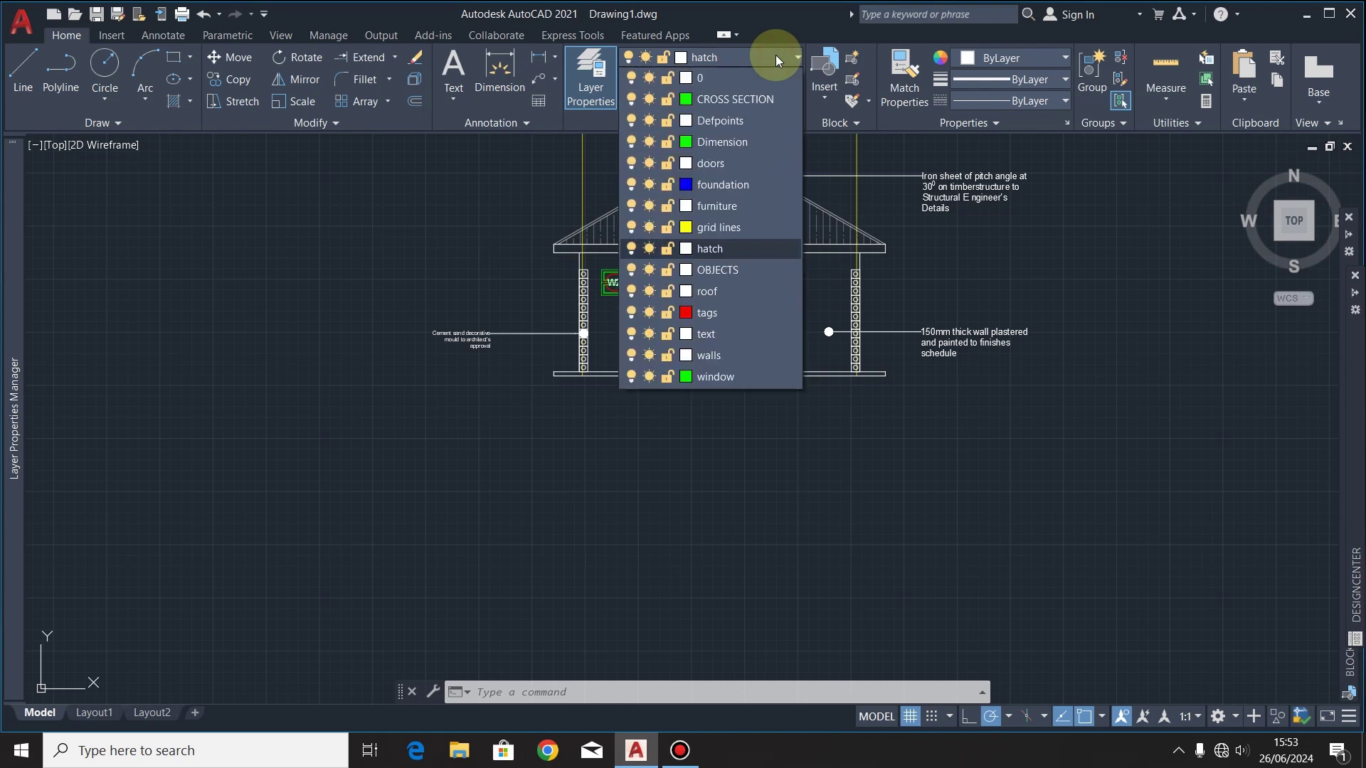
left_click(735, 143)
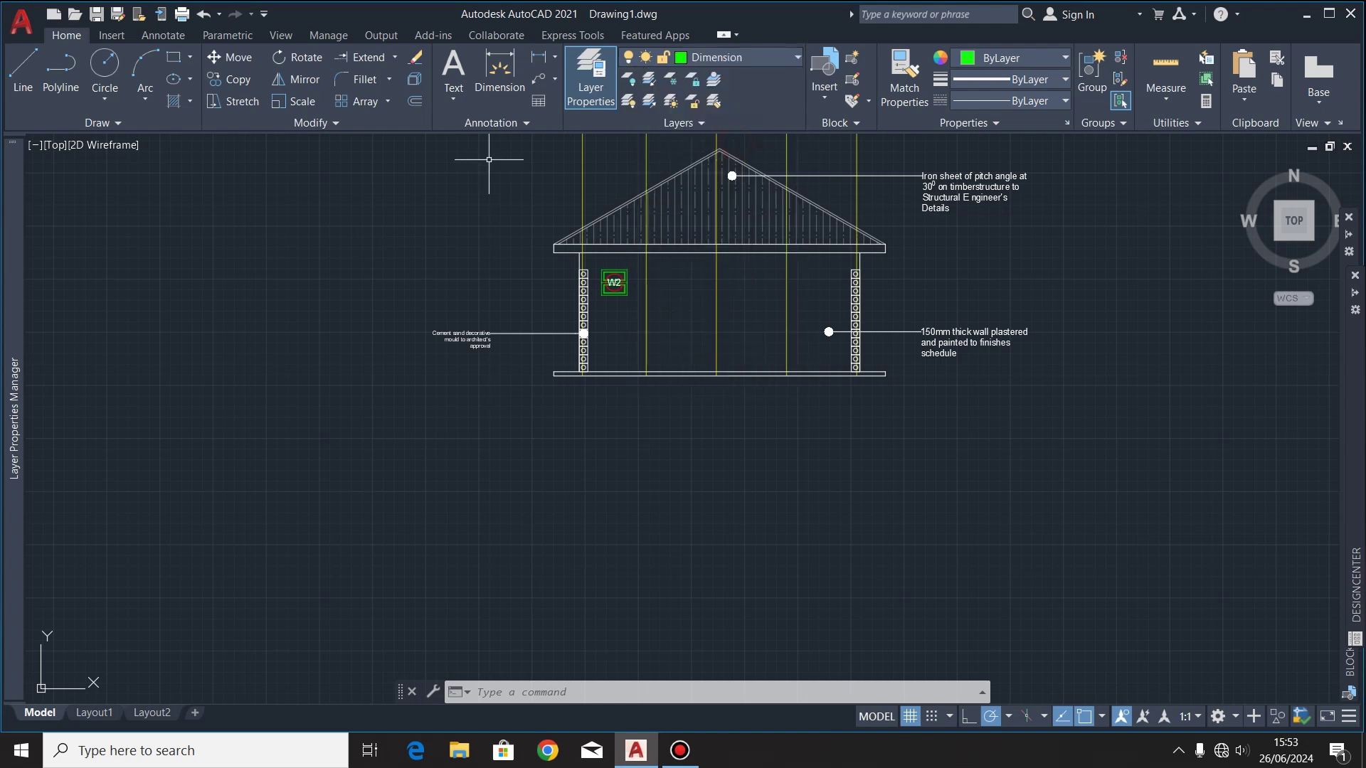
left_click(500, 78)
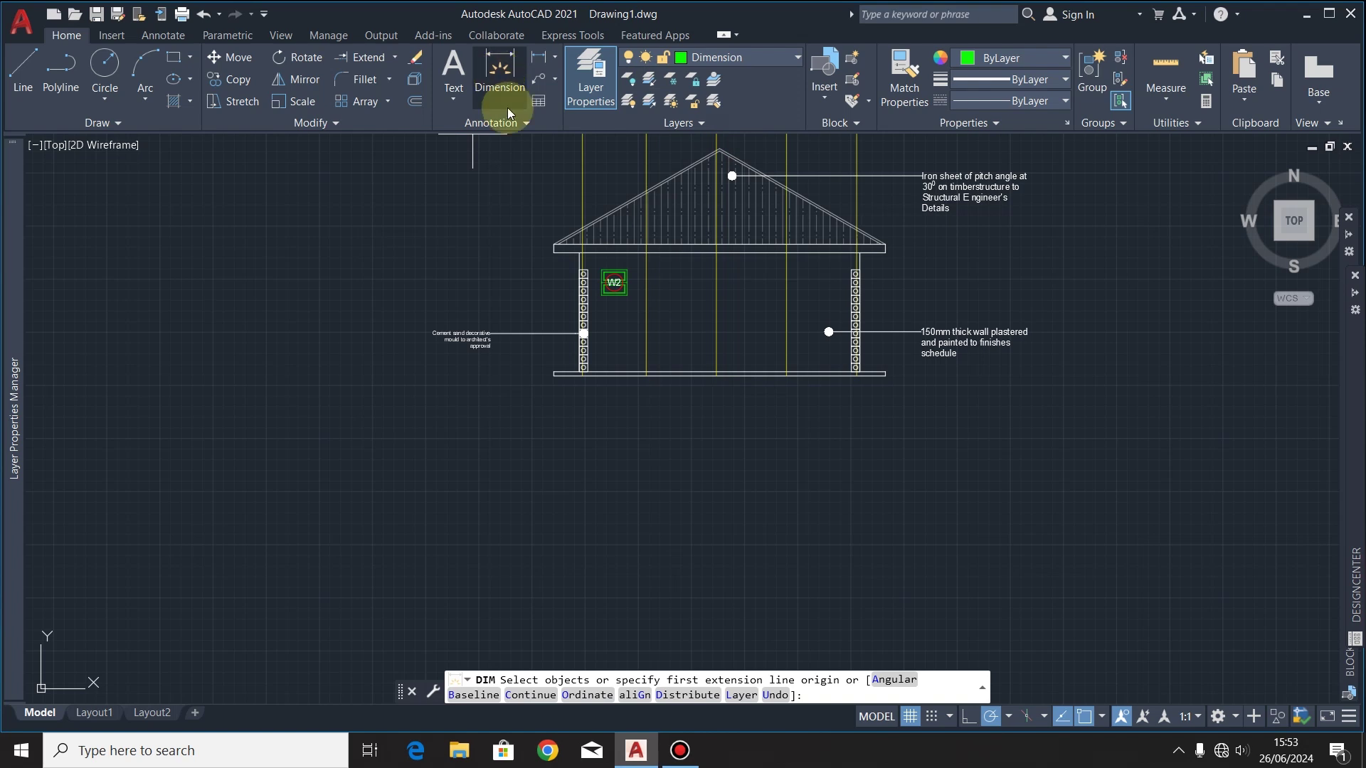
scroll(619, 296, "up", 5)
left_click(626, 293)
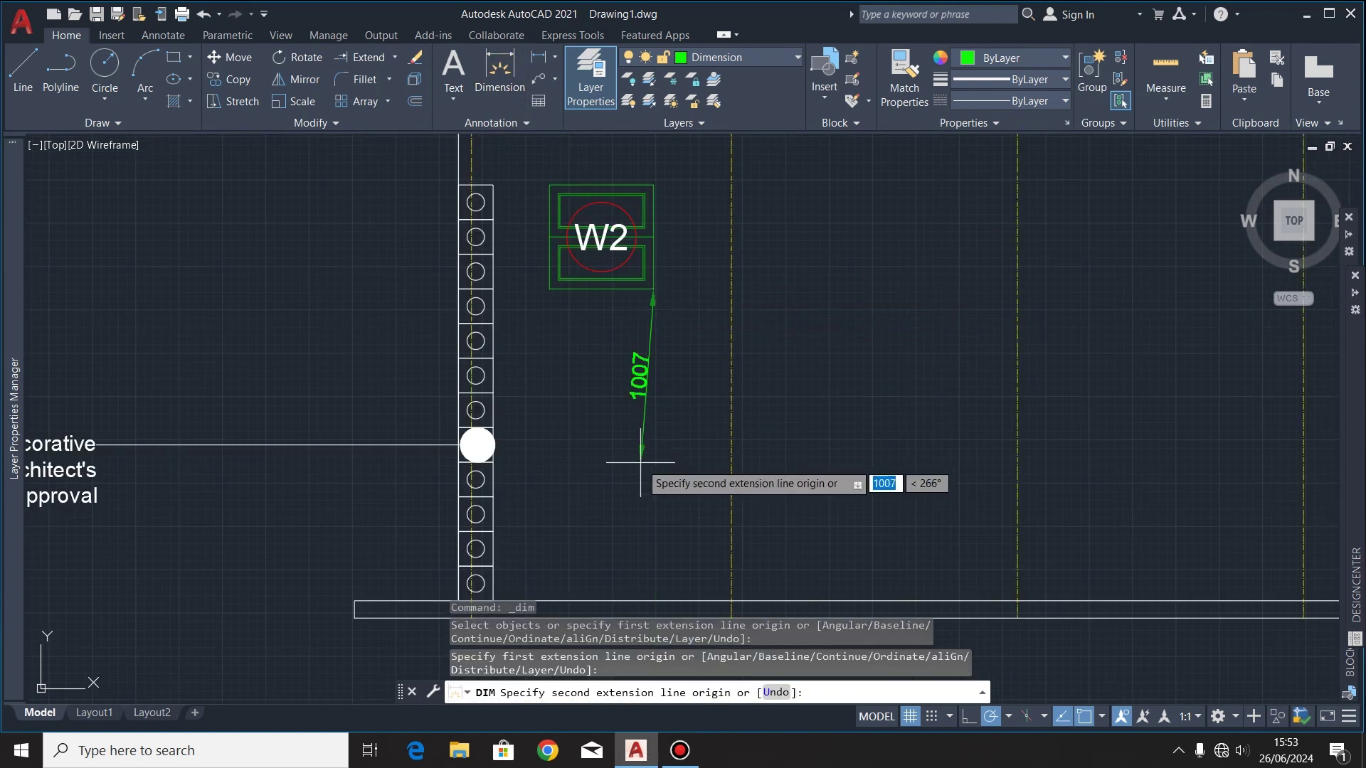
left_click(653, 603)
left_click(680, 466)
scroll(693, 370, "down", 2)
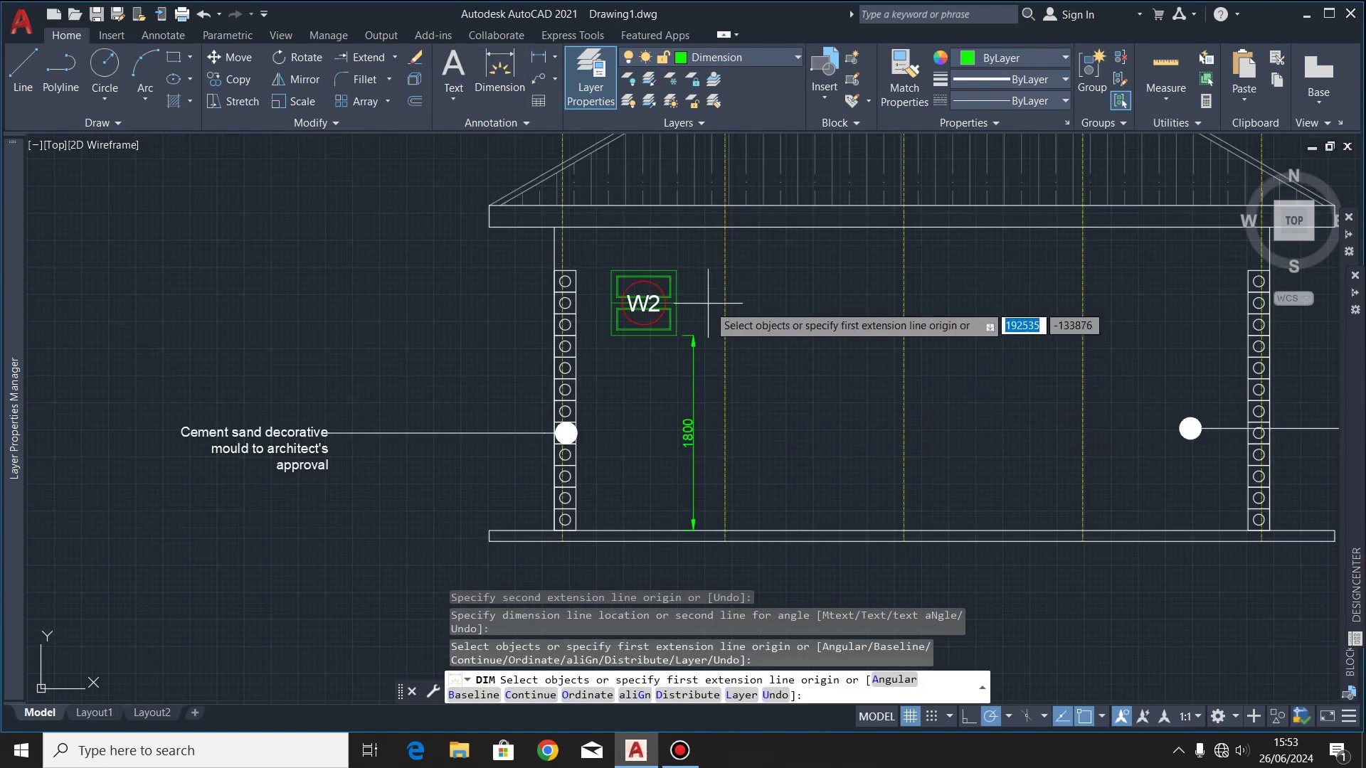
scroll(683, 369, "up", 4)
key("Escape")
Step: Continue the dimension chain beside window W2 through the window's height and up to the underside of the roof
left_click(672, 385)
mouse_move(671, 385)
left_click(743, 430)
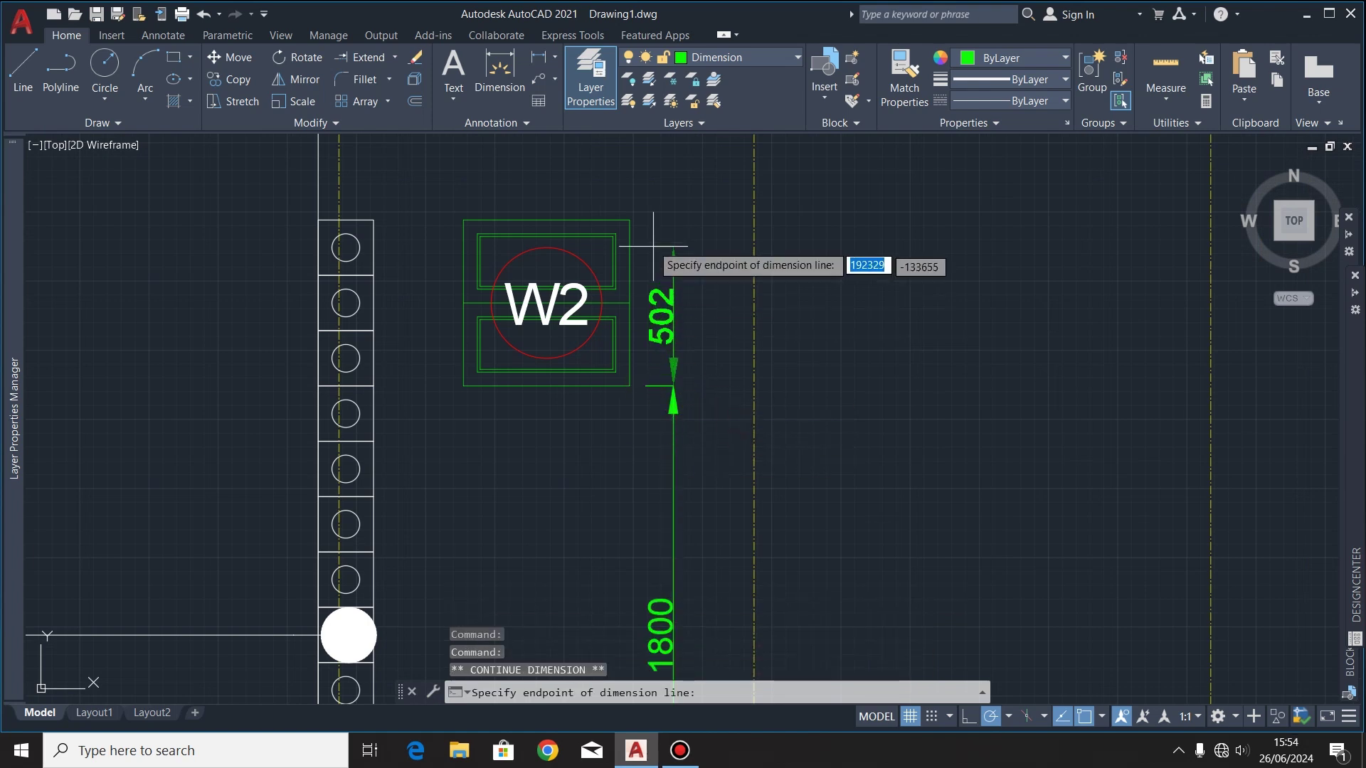
left_click(631, 220)
scroll(640, 257, "down", 1)
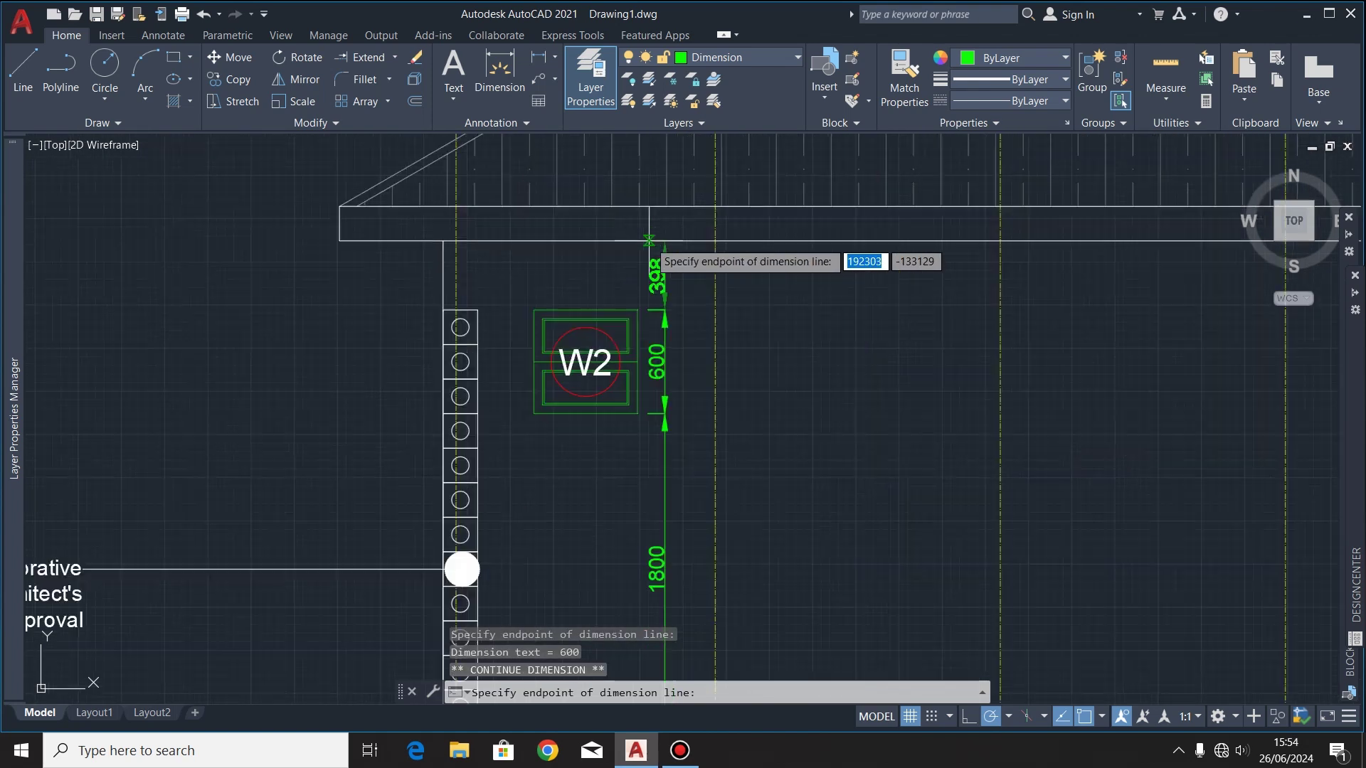
scroll(310, 242, "up", 1)
left_click(310, 242)
key("Escape")
scroll(700, 390, "down", 4)
key("Escape")
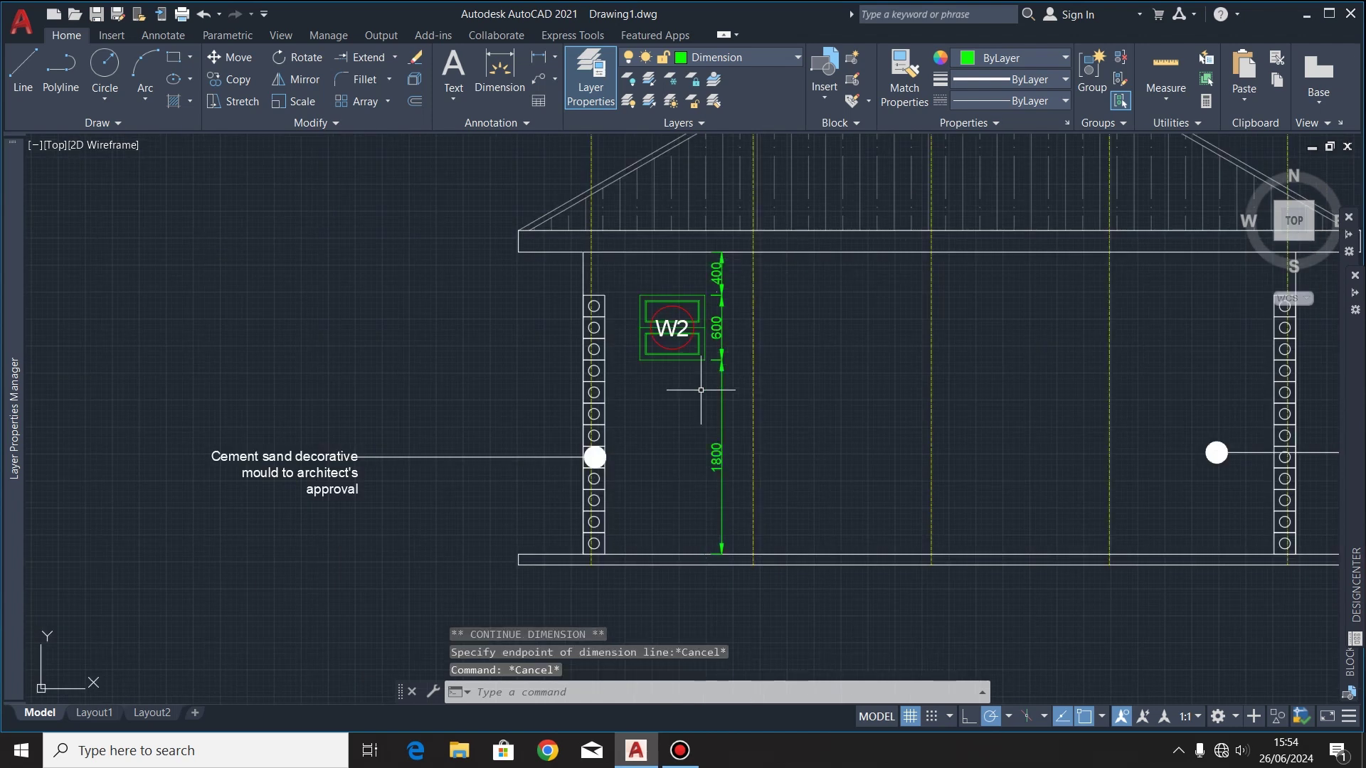
Step: Dimension the full height of the outer wall line at grid line E, placing the dimension outside the wall
left_click(498, 86)
scroll(578, 334, "down", 2)
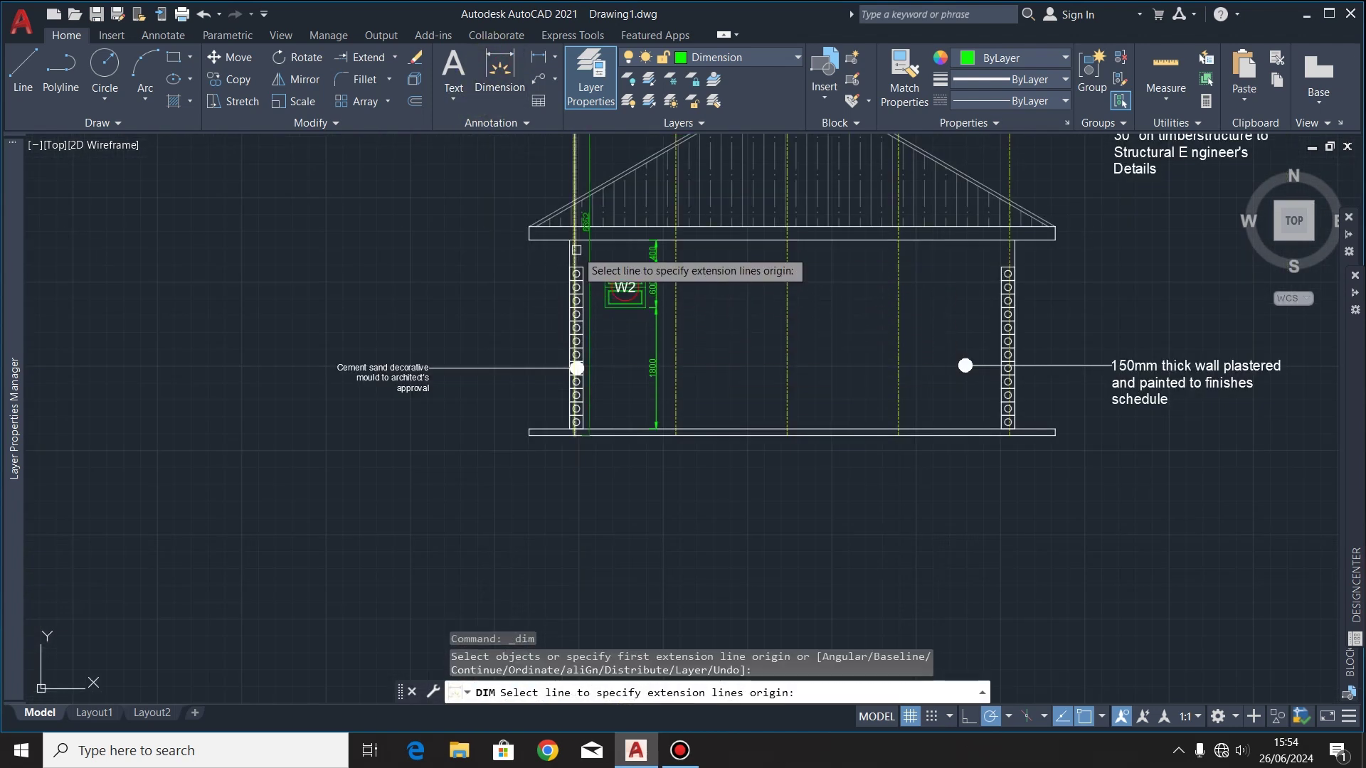
scroll(572, 253, "up", 4)
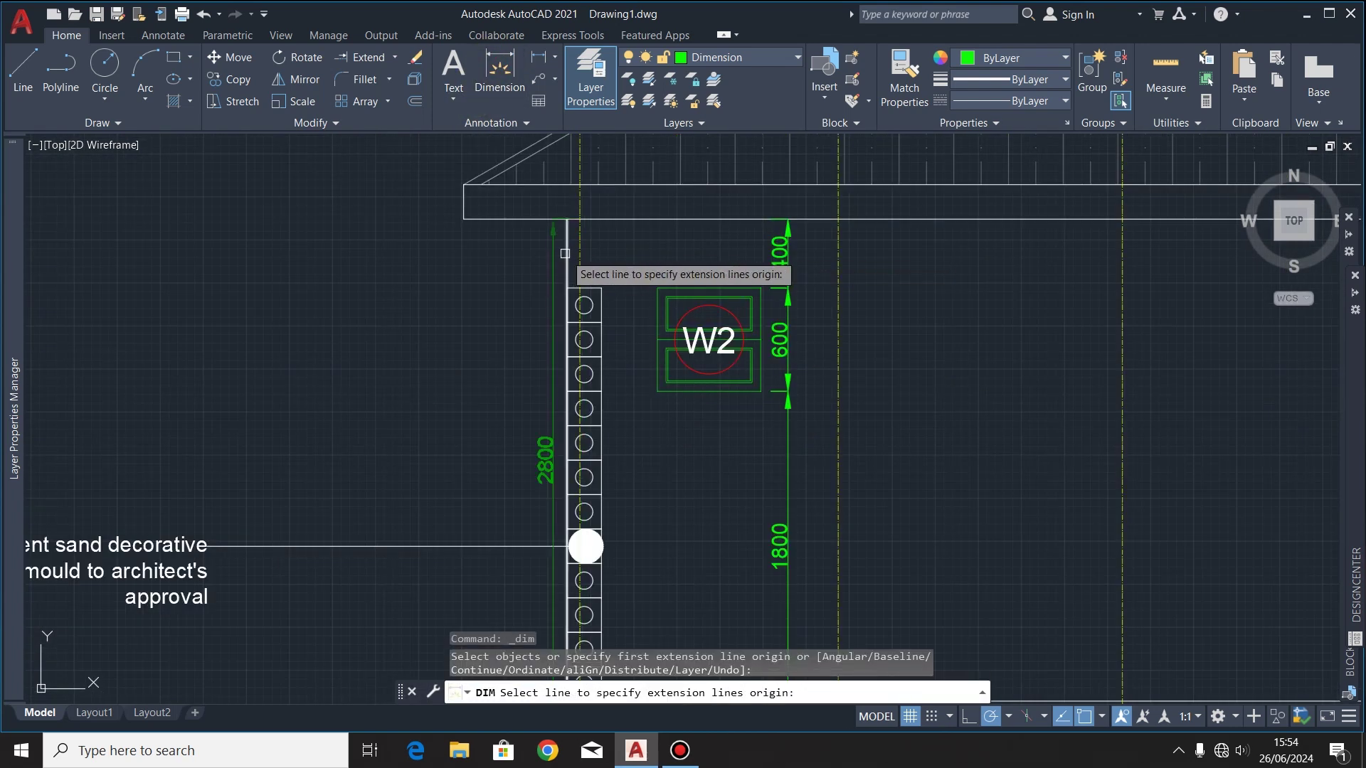
left_click(573, 269)
left_click(500, 342)
Step: Dimension the height of the decorative block column at grid line A, placing the dimension outside the wall
scroll(500, 341, "down", 3)
scroll(625, 413, "up", 5)
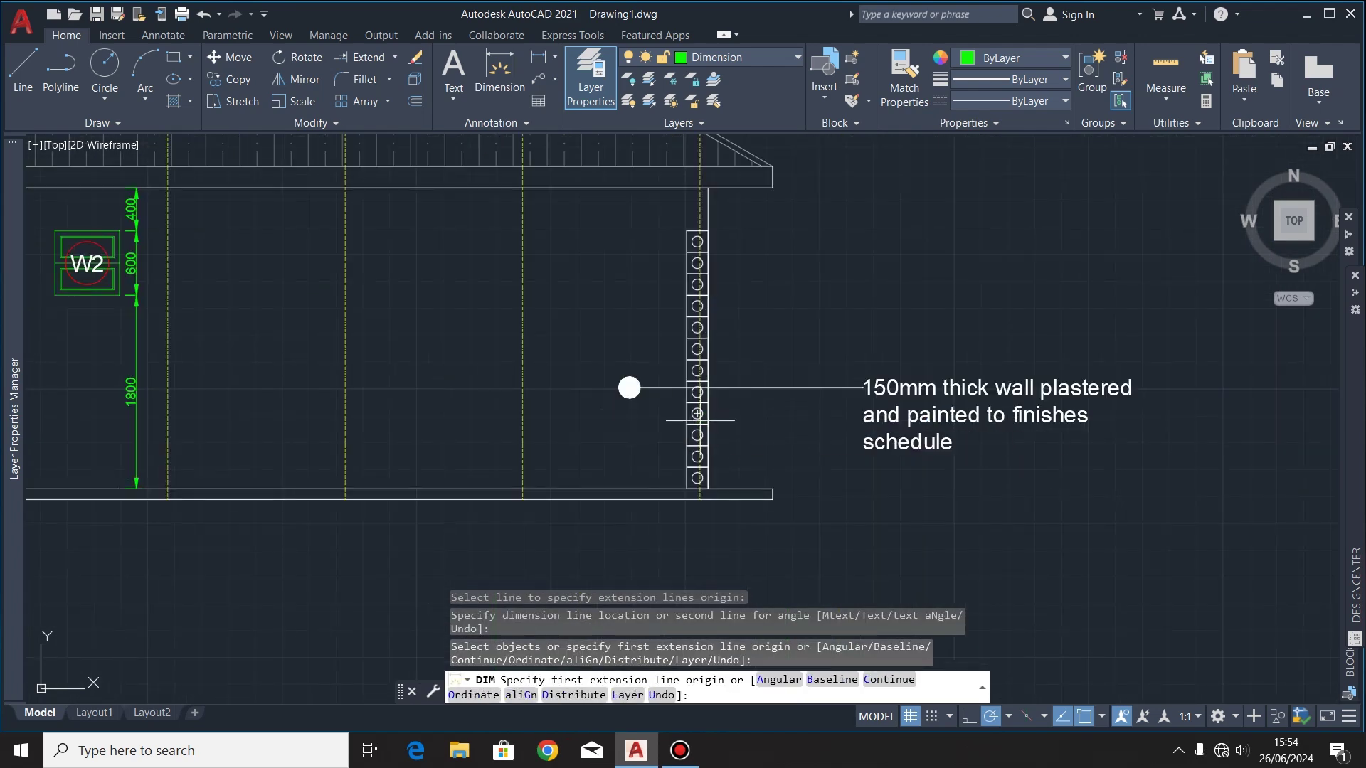
left_click(680, 491)
scroll(684, 498, "down", 3)
scroll(657, 299, "up", 3)
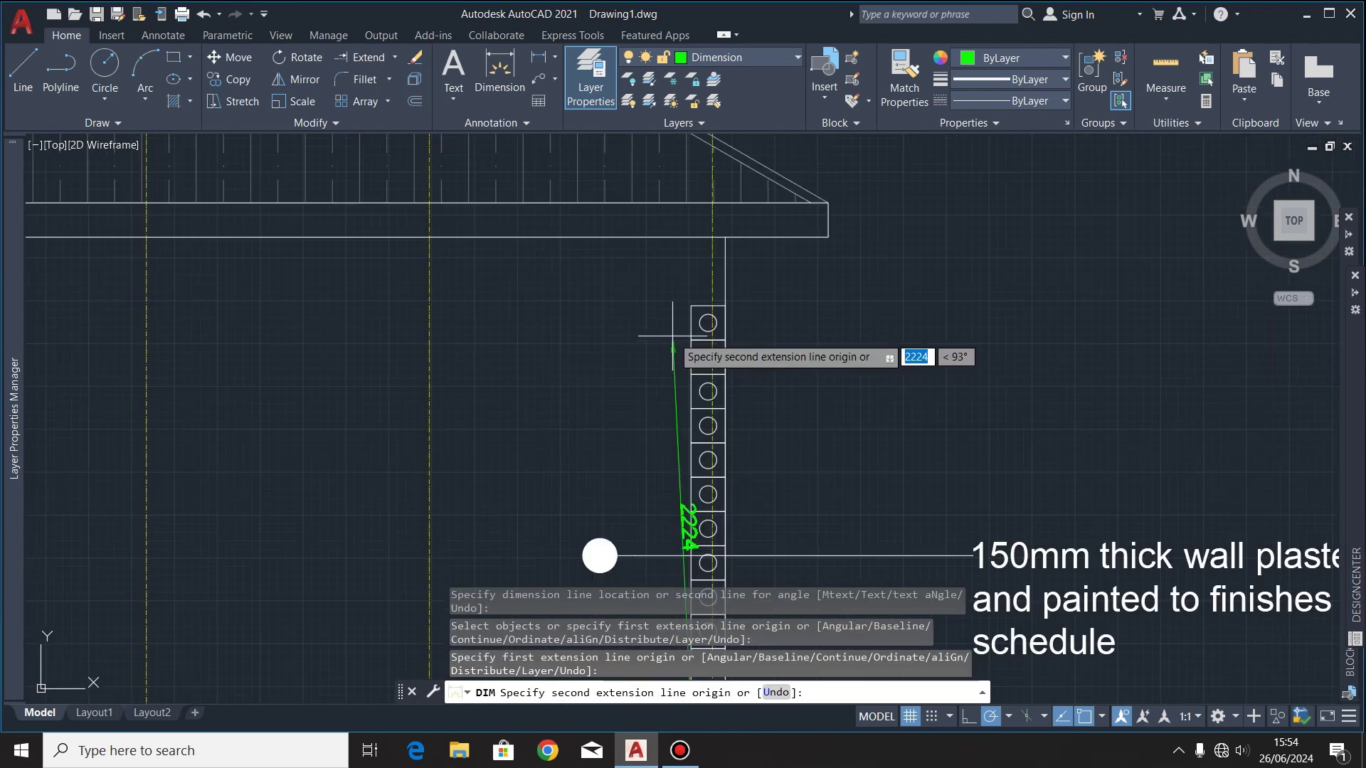
left_click(690, 306)
scroll(687, 303, "down", 2)
left_click(663, 288)
scroll(783, 277, "down", 5)
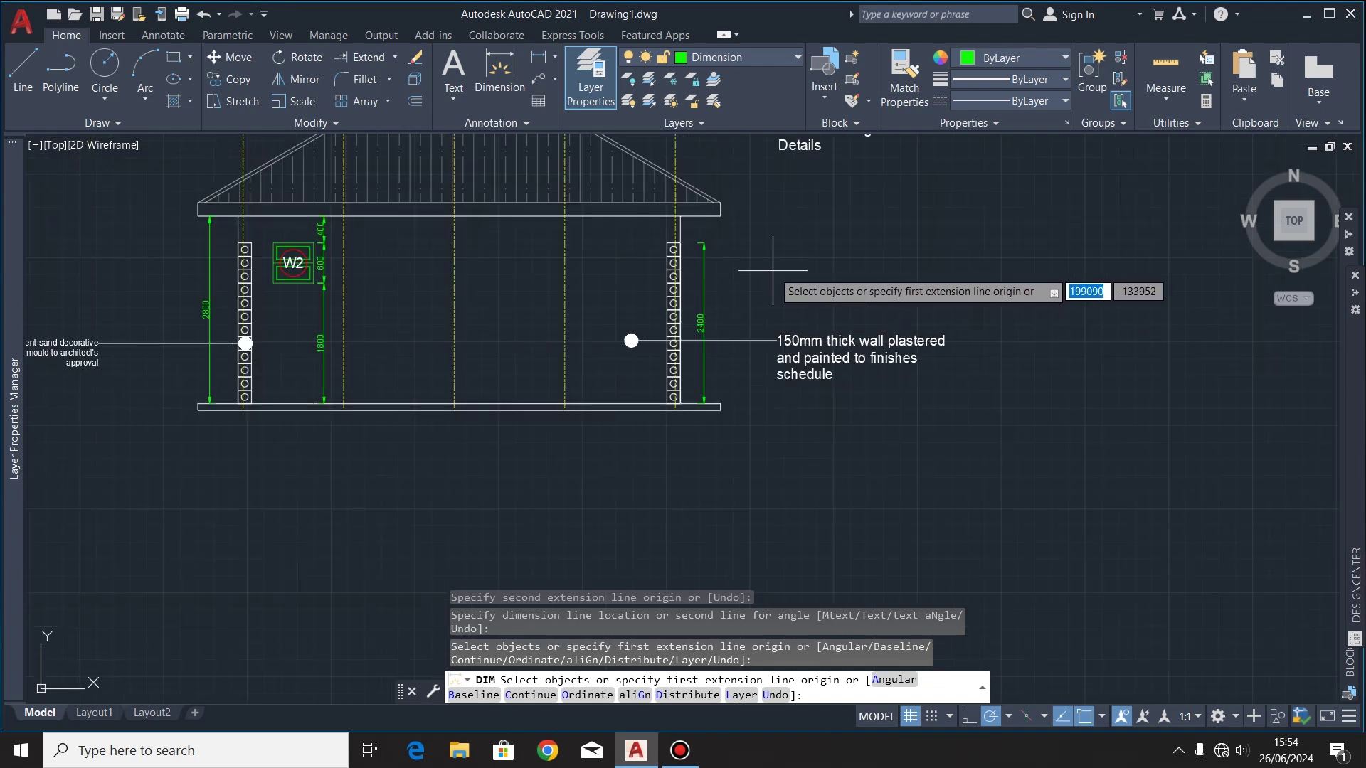
key("Escape")
Step: Copy the roof, ground floor and ground level markers from the East End Elevation onto the new elevation, aligned to its floor slab's lower corner
scroll(772, 180, "down", 1)
left_click(727, 457)
key("Escape")
scroll(726, 458, "up", 5)
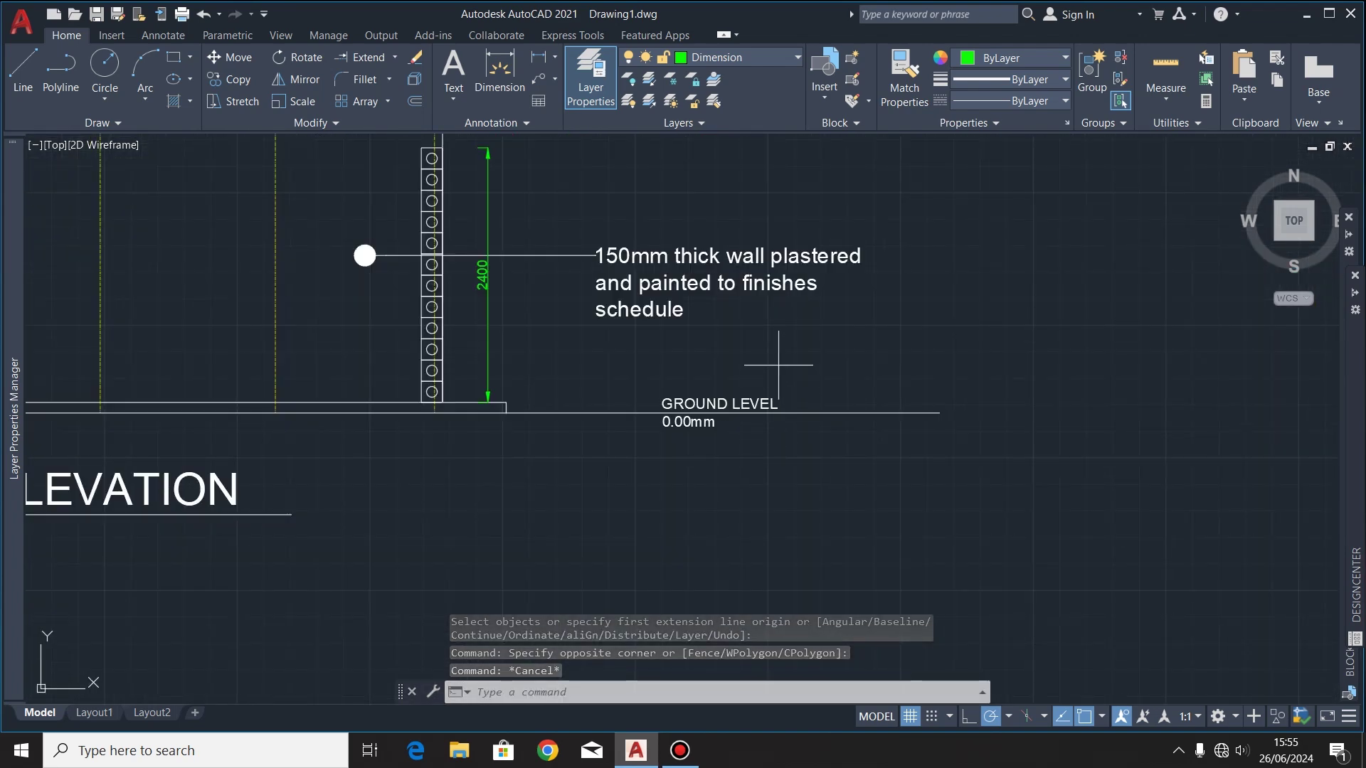
left_click(778, 364)
left_click(675, 557)
scroll(676, 558, "down", 3)
scroll(388, 306, "up", 3)
left_click(387, 306)
left_click(268, 420)
scroll(371, 229, "down", 2)
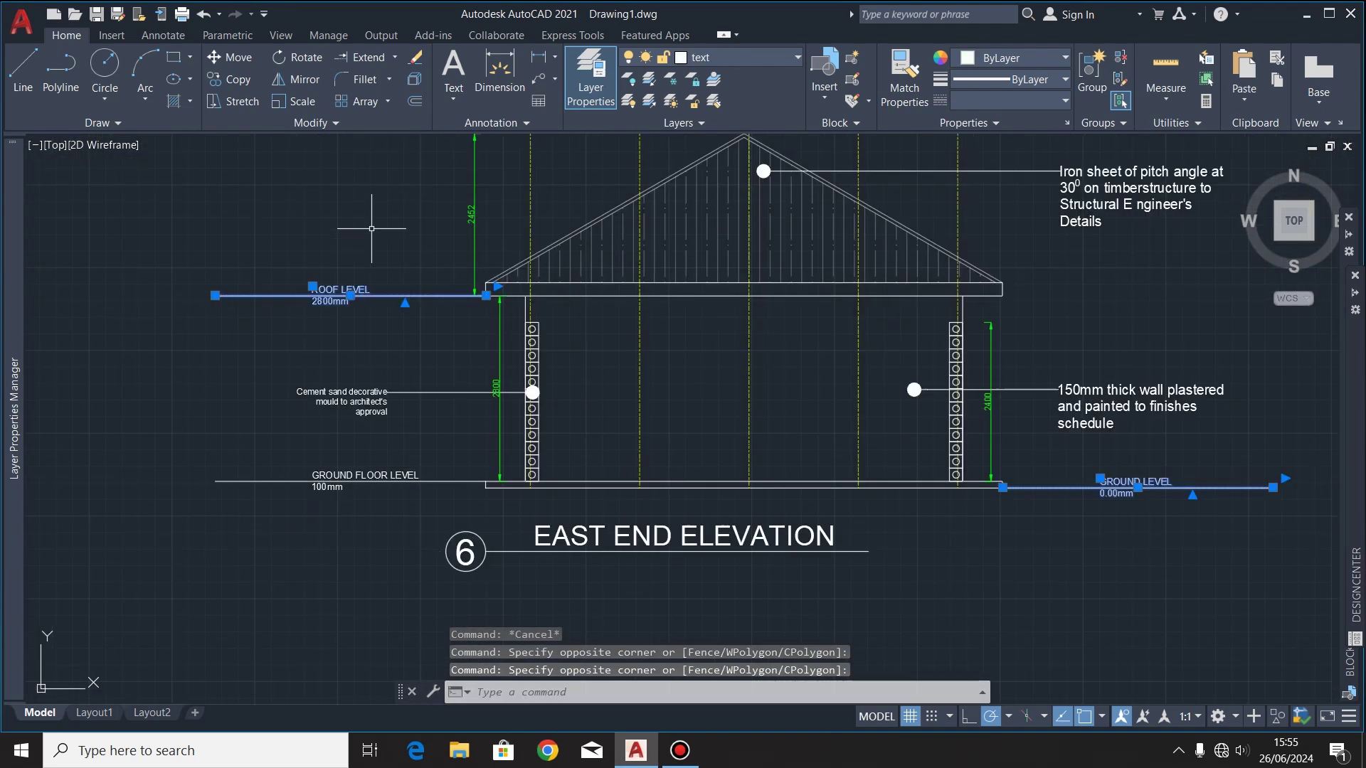
scroll(372, 228, "down", 2)
scroll(334, 396, "up", 4)
left_click(455, 324)
left_click(342, 471)
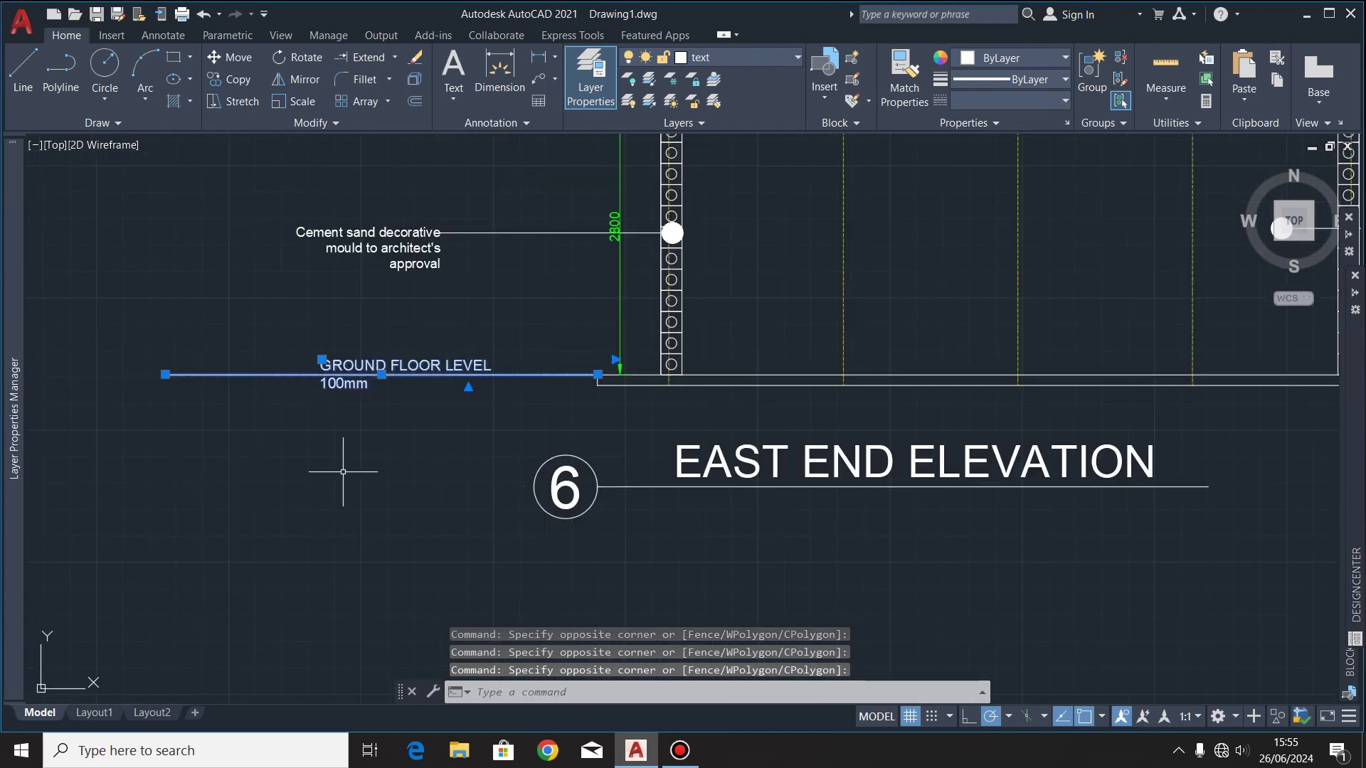
scroll(278, 455, "down", 2)
left_click(241, 108)
left_click(238, 82)
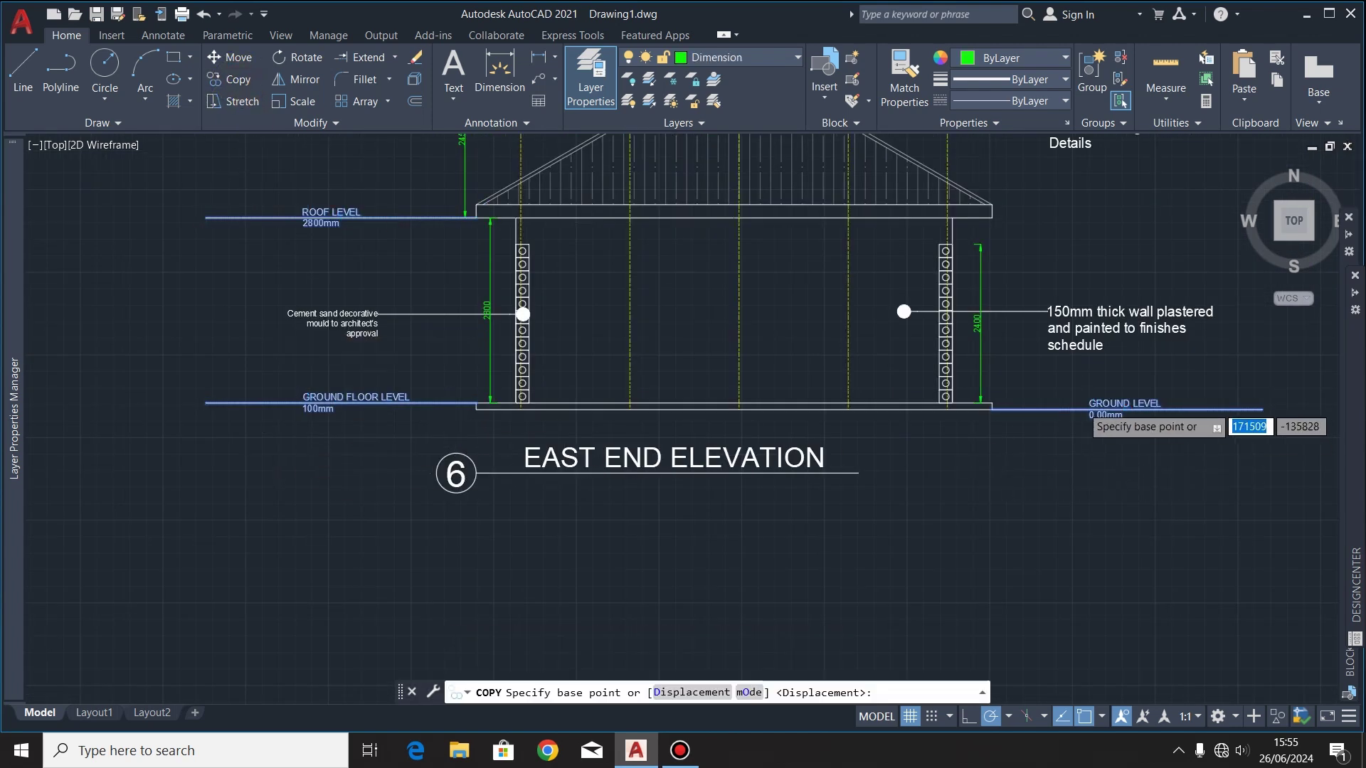
scroll(1111, 405, "up", 6)
left_click(511, 429)
scroll(792, 601, "down", 3)
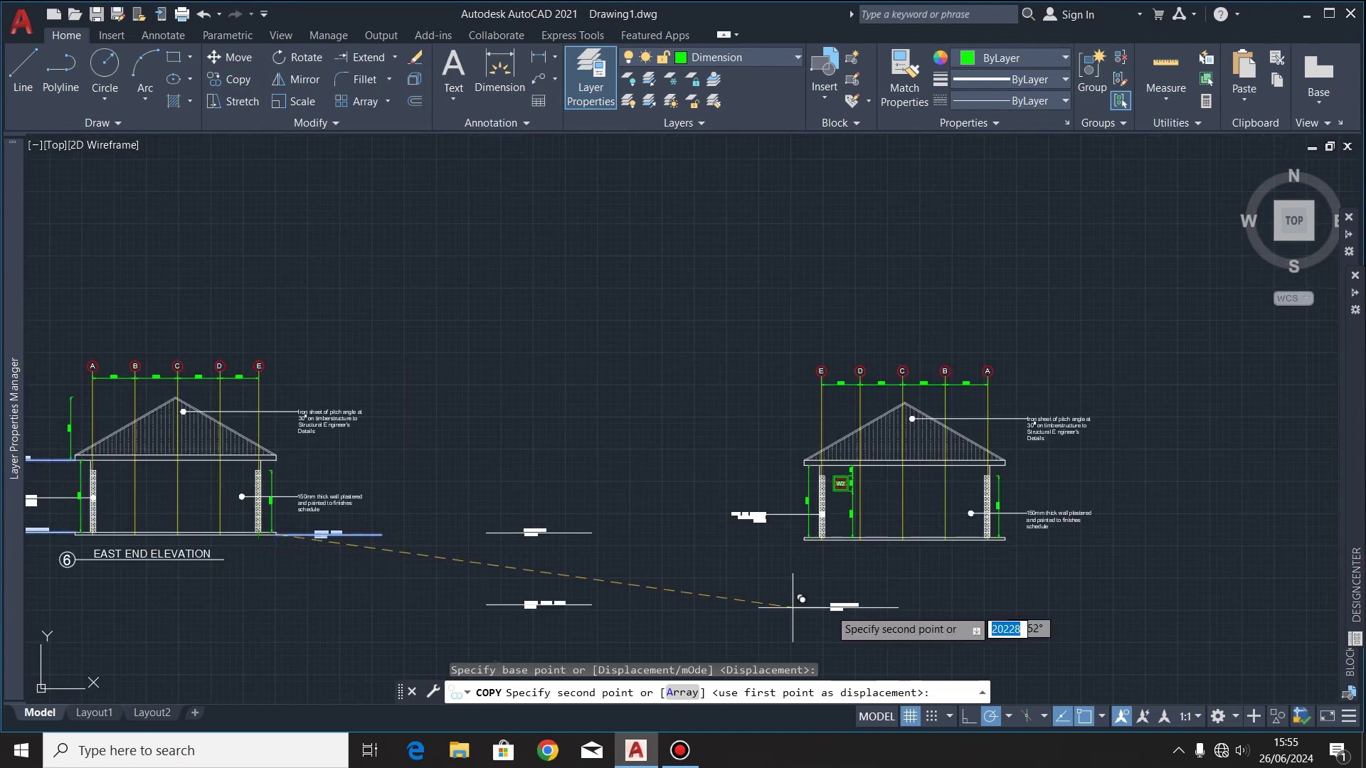
scroll(1045, 562, "up", 5)
scroll(902, 509, "up", 4)
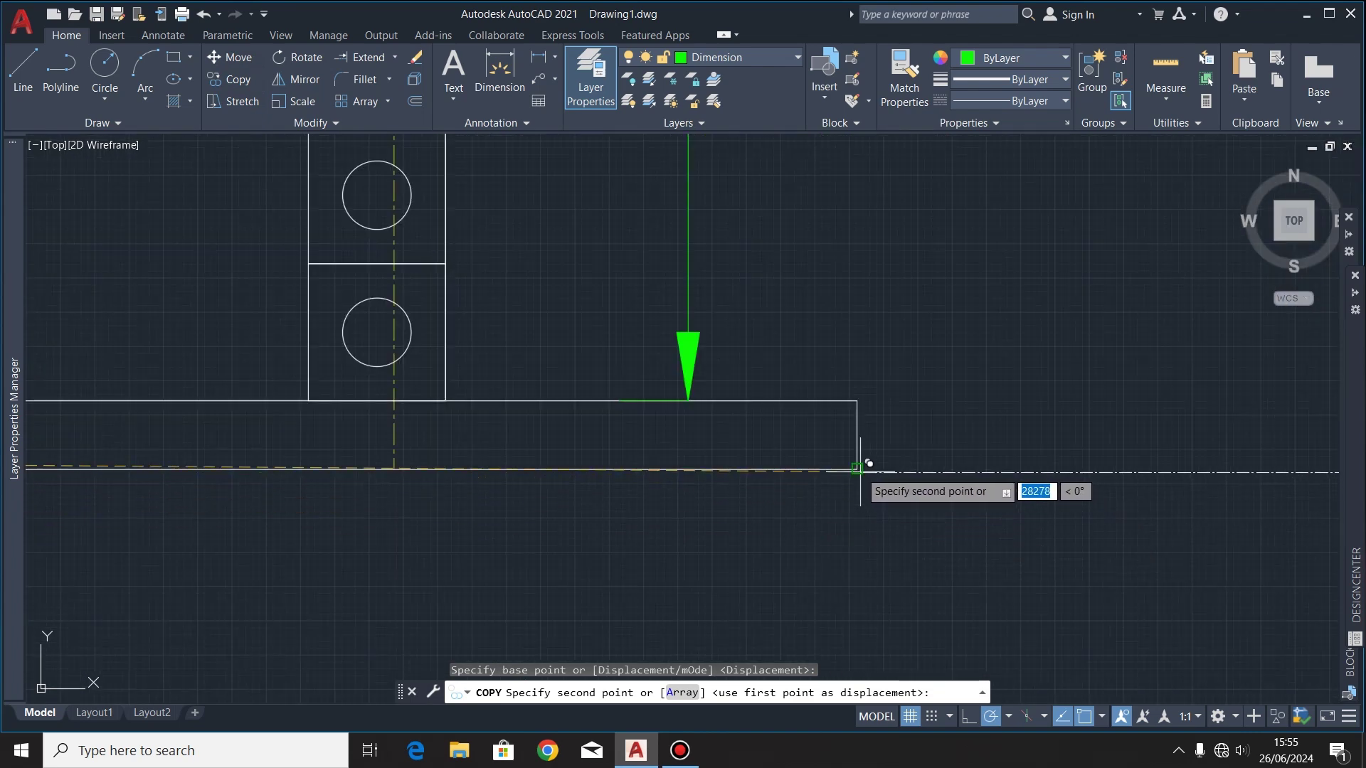
left_click(857, 470)
scroll(857, 533, "down", 6)
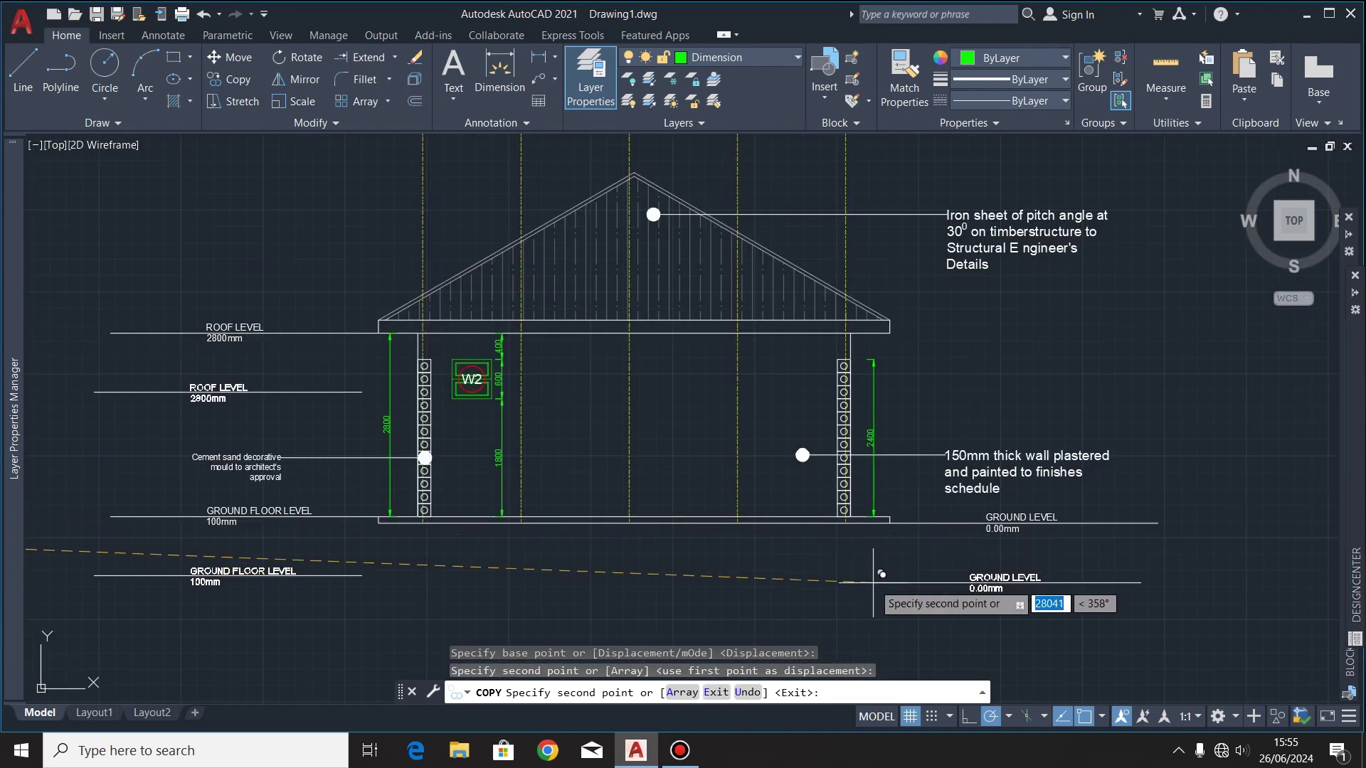
key("Escape")
Step: Copy the East End Elevation's title, underline and number circle to below the new elevation, in line with the slab's outer edge
scroll(684, 393, "down", 3)
scroll(684, 393, "up", 2)
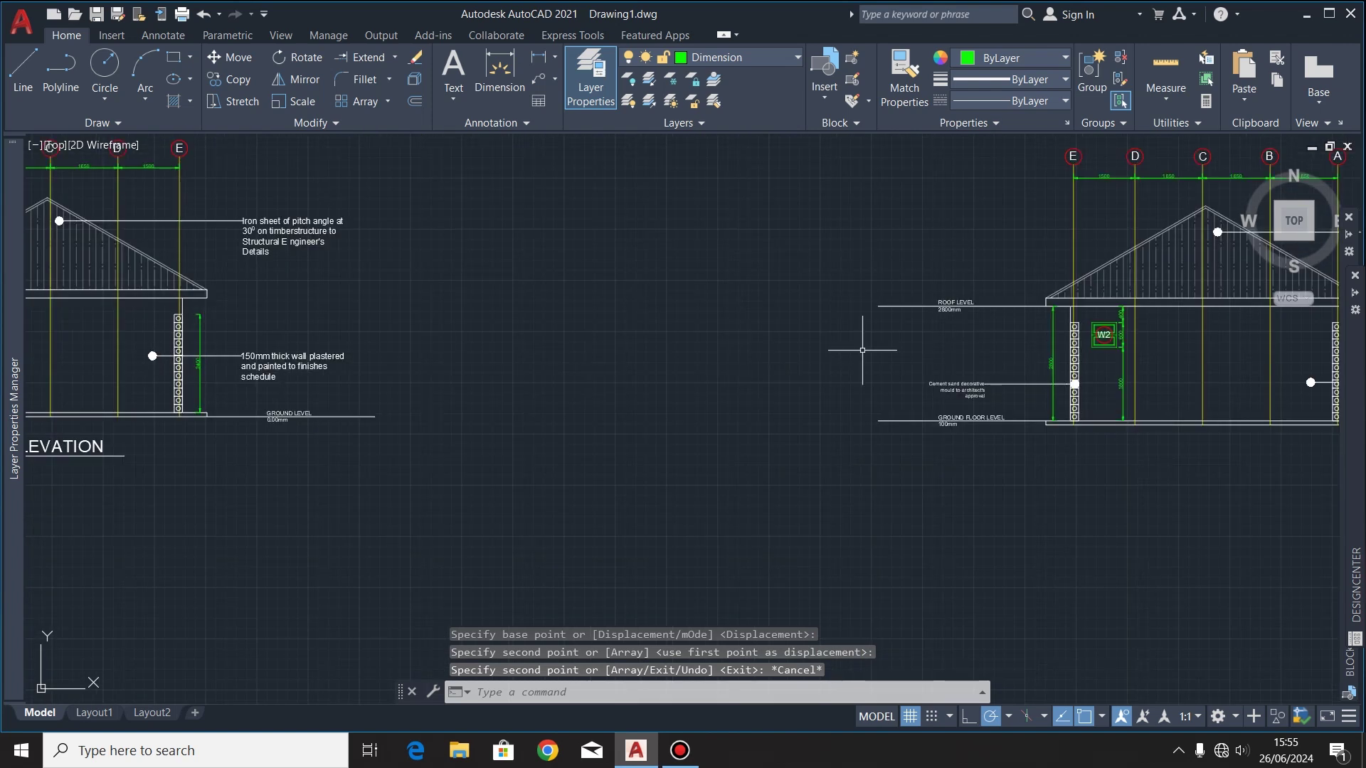
scroll(684, 393, "down", 4)
scroll(611, 327, "up", 9)
left_click(689, 314)
left_click(451, 478)
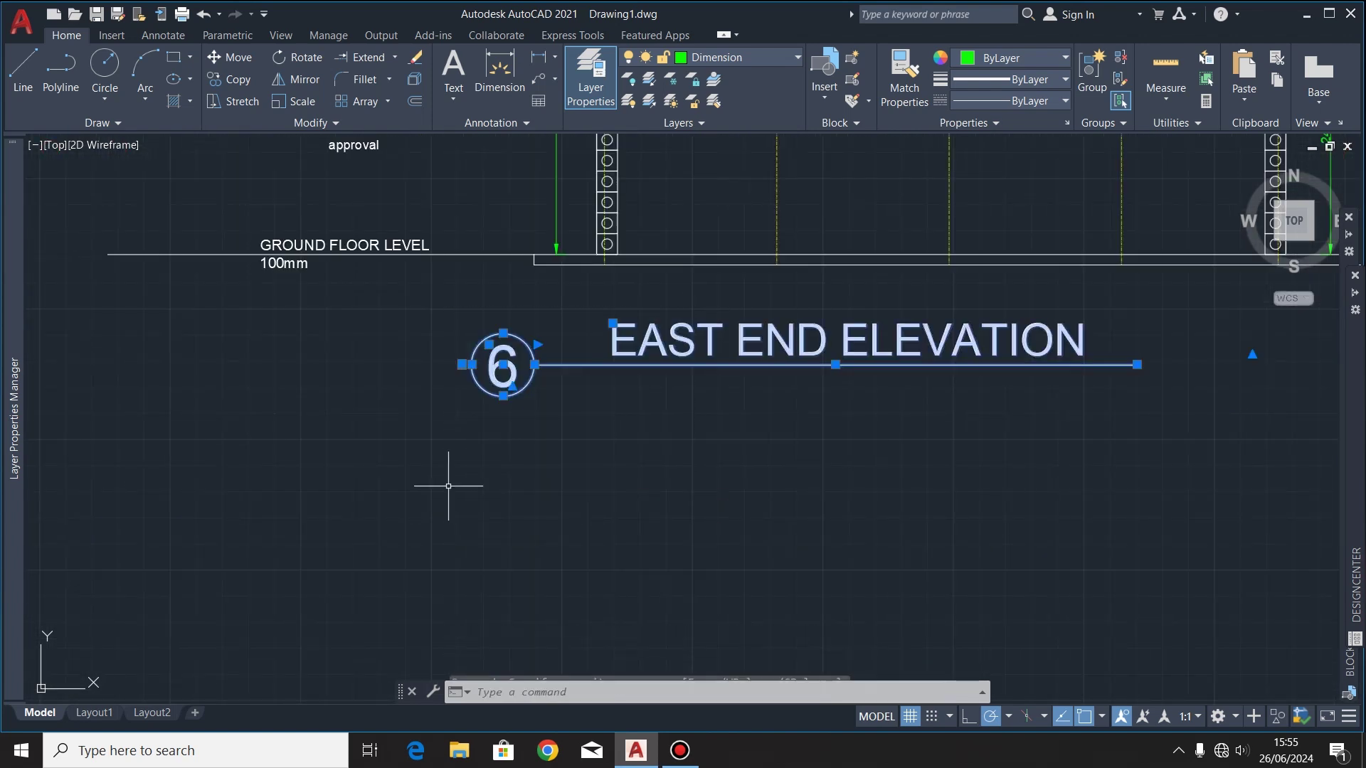
left_click(223, 82)
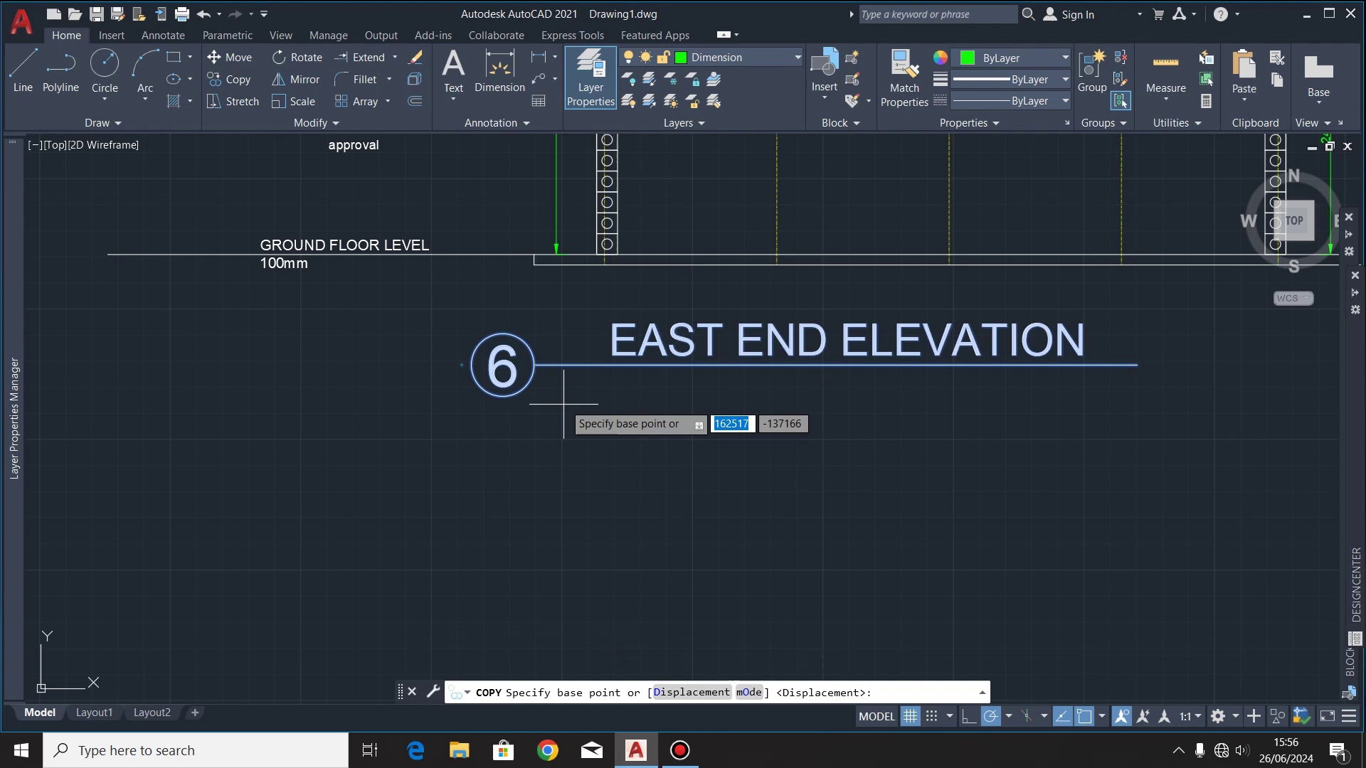
left_click(535, 364)
scroll(535, 364, "down", 5)
scroll(360, 405, "down", 3)
scroll(742, 426, "up", 10)
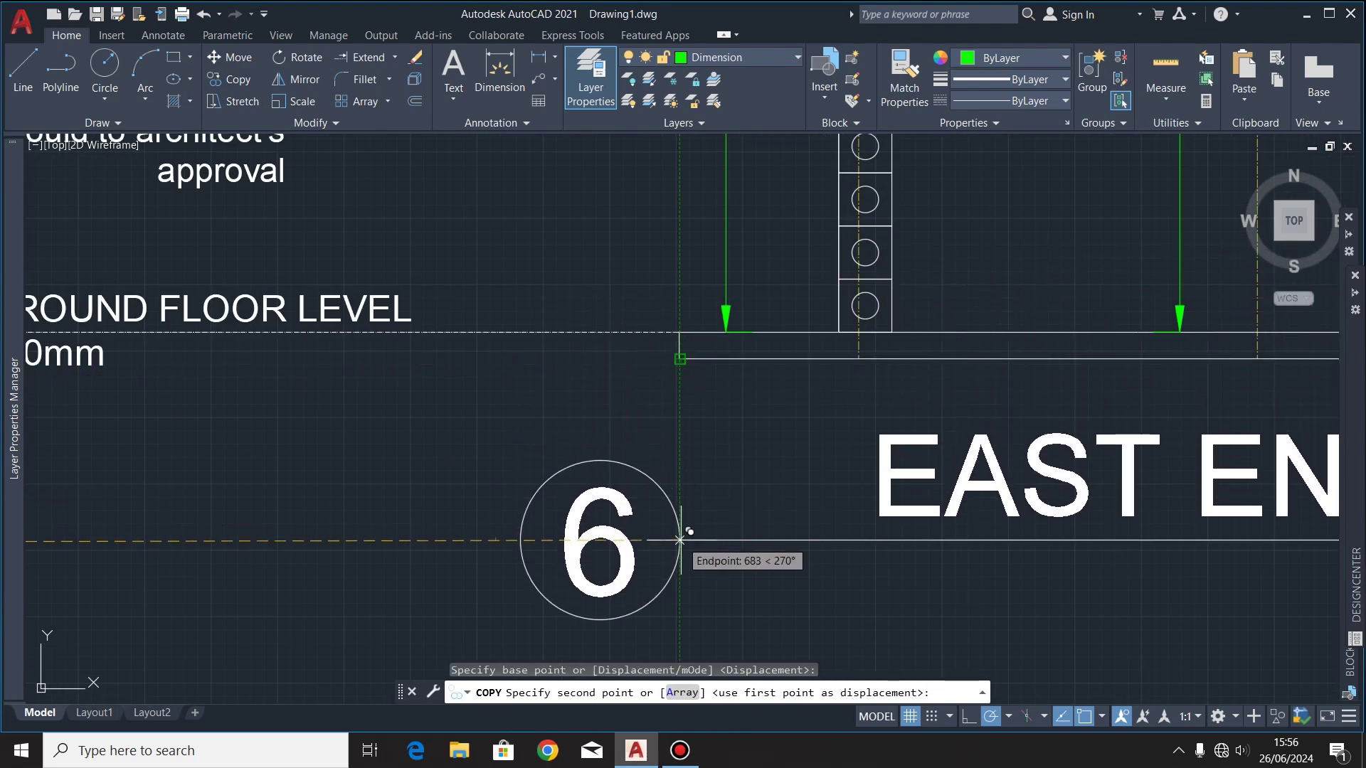
left_click(680, 484)
scroll(675, 491, "down", 8)
key("Escape")
Step: Change the copied title to WEST END ELEVATION and its circled number to 7
scroll(670, 508, "up", 2)
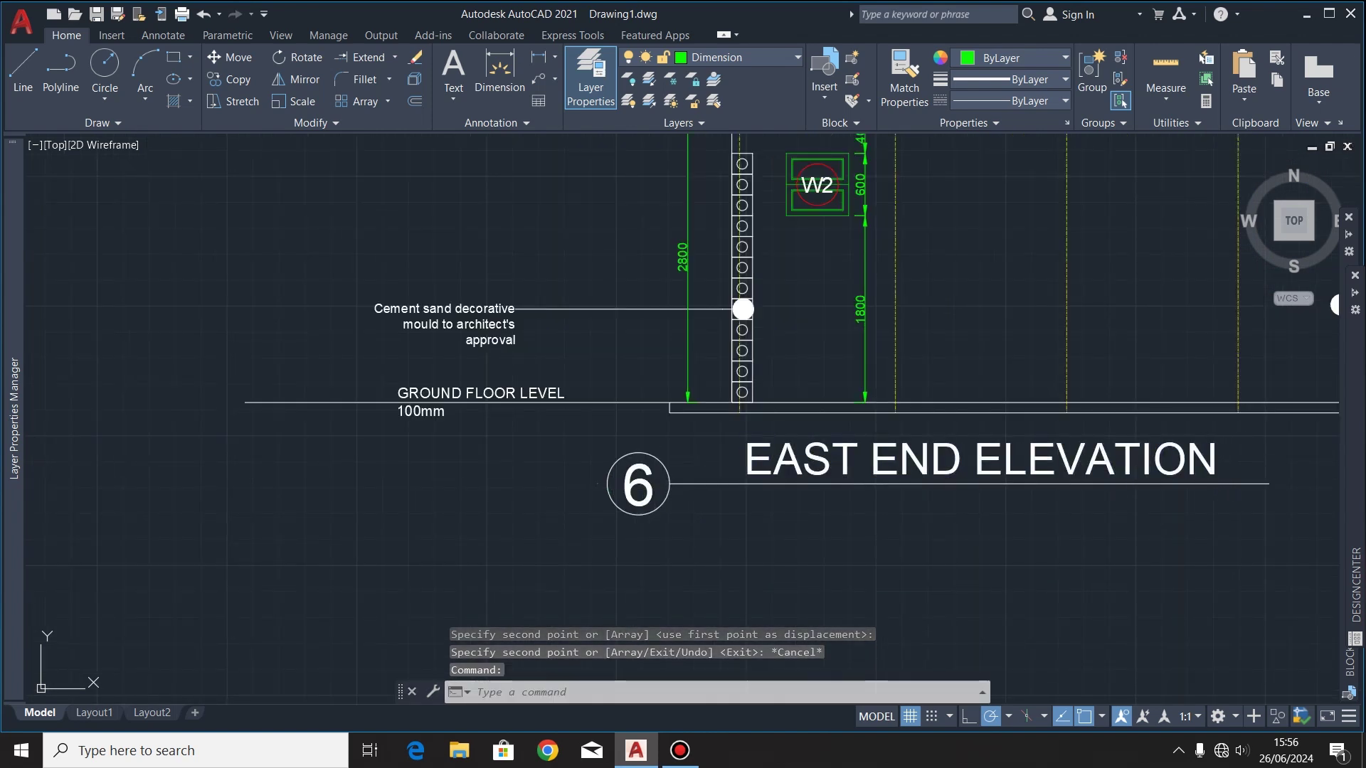
double_click(859, 464)
key("BackSpace")
key("BackSpace")
key("BackSpace")
key("BackSpace")
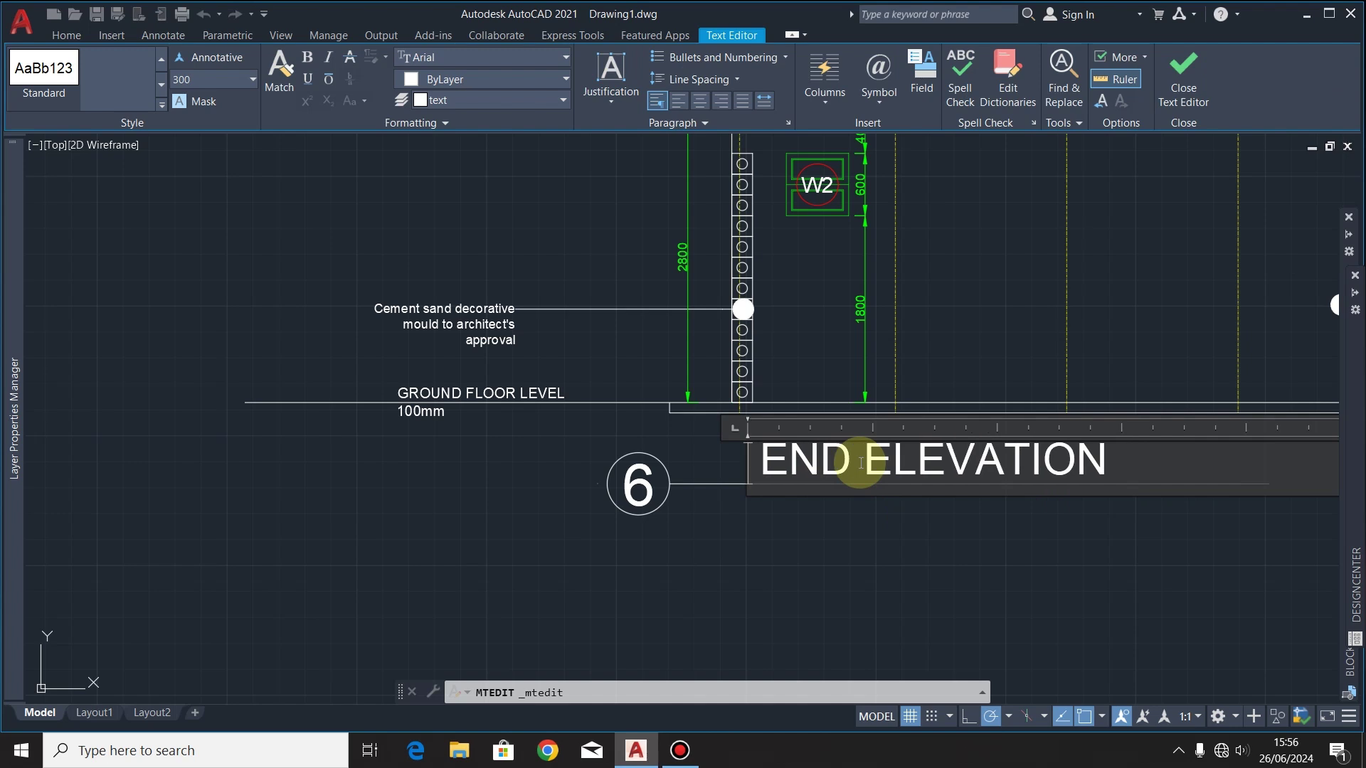
type("WEST")
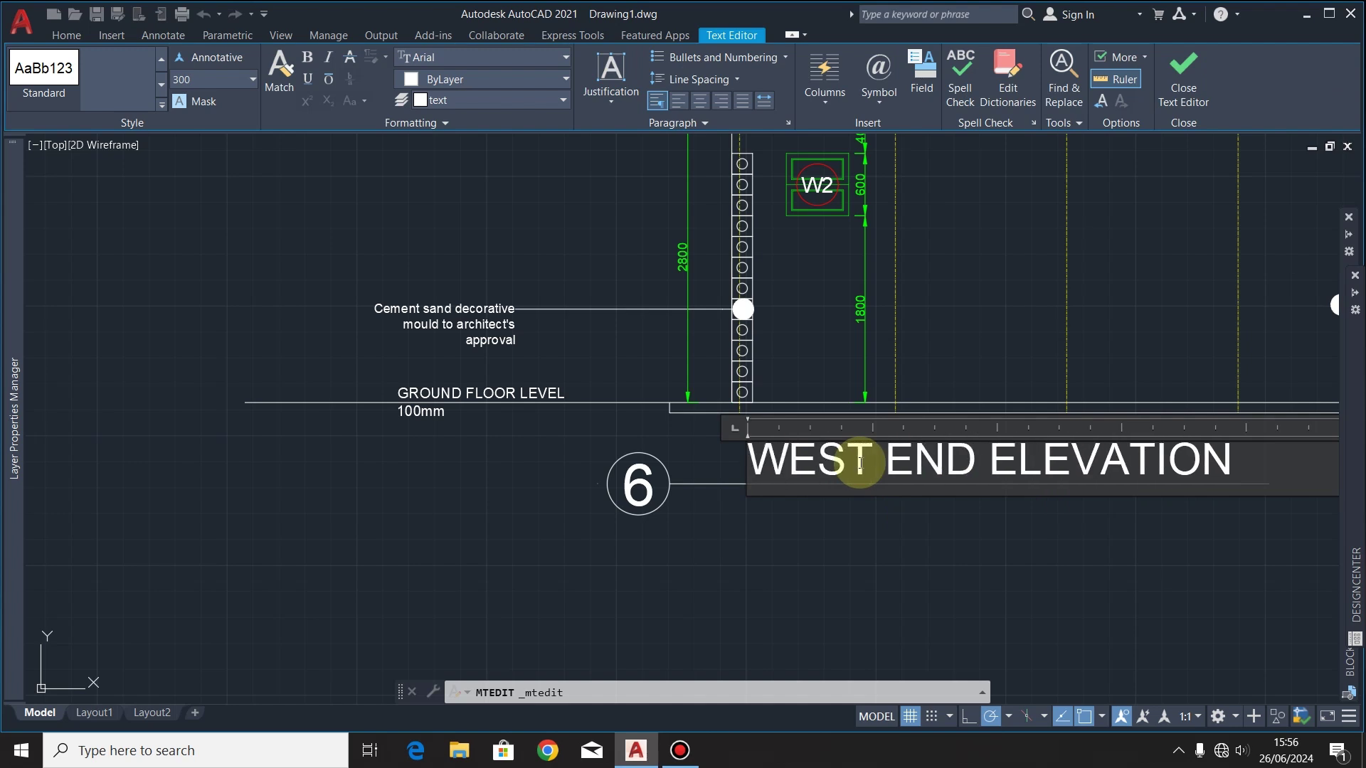
left_click(864, 531)
double_click(653, 492)
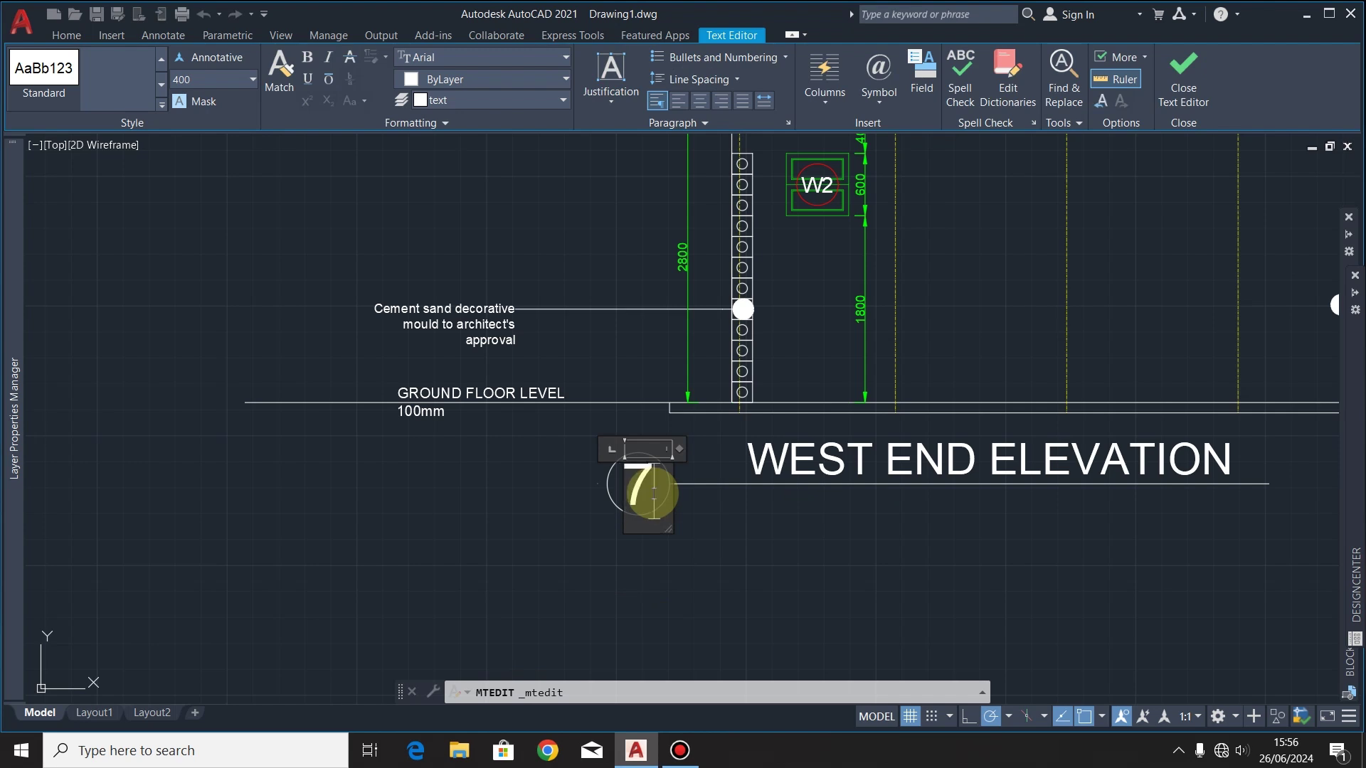
left_click(698, 521)
Step: Move the West End Elevation's title, underline and number circle straight down, farther from the floor slab
scroll(504, 522, "down", 3)
scroll(582, 503, "up", 4)
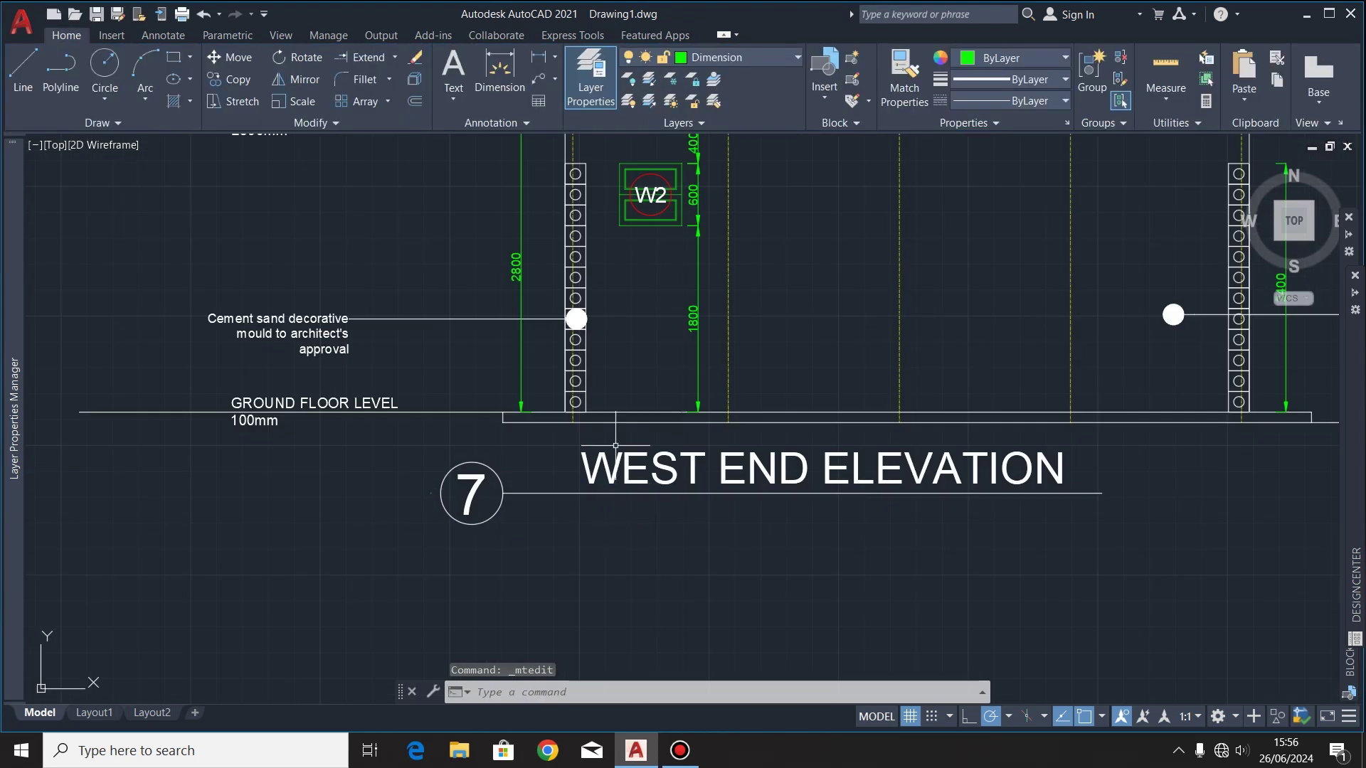
left_click(408, 561)
left_click(239, 58)
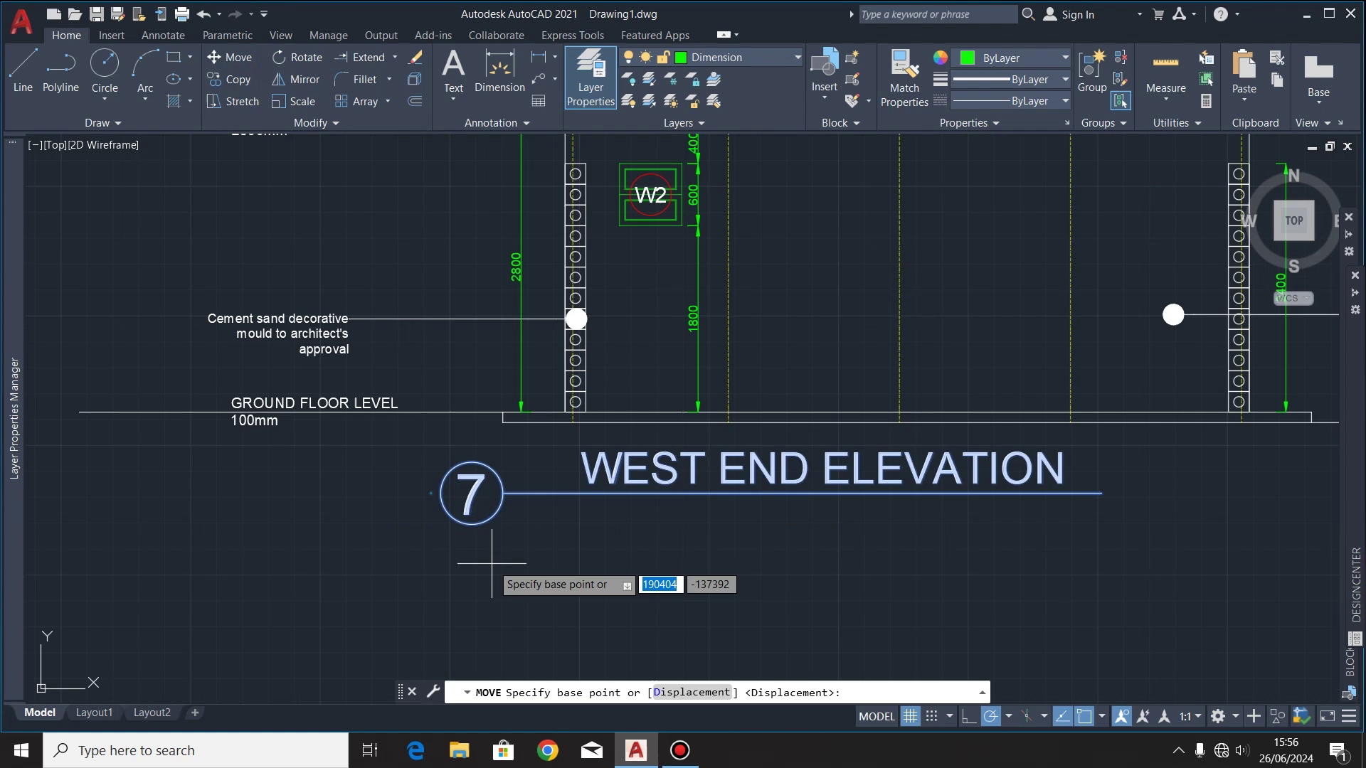
left_click(502, 493)
left_click(500, 538)
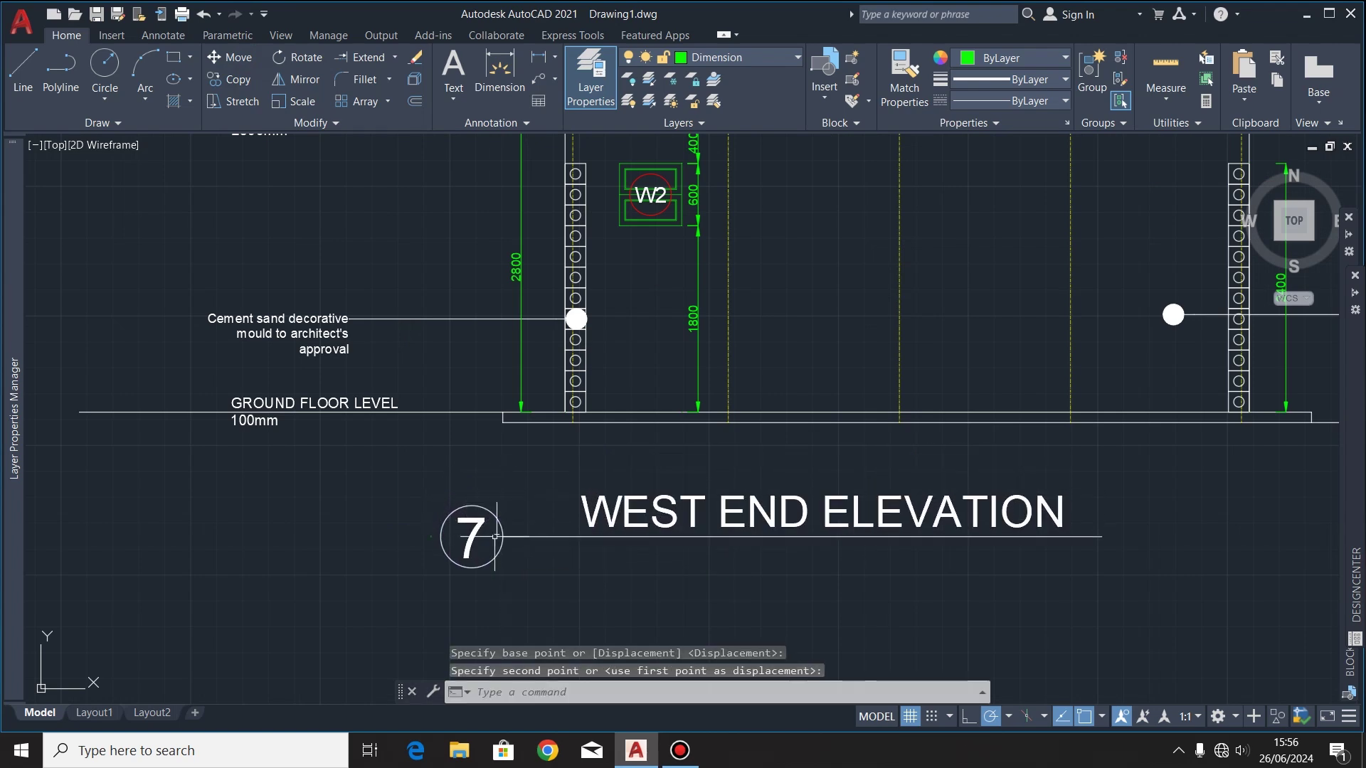
Step: Examine the finished East and West End Elevations, comparing their dimensions, level markers, notes and titles
scroll(527, 547, "down", 4)
scroll(551, 548, "down", 3)
middle_click_drag(355, 416, 659, 330)
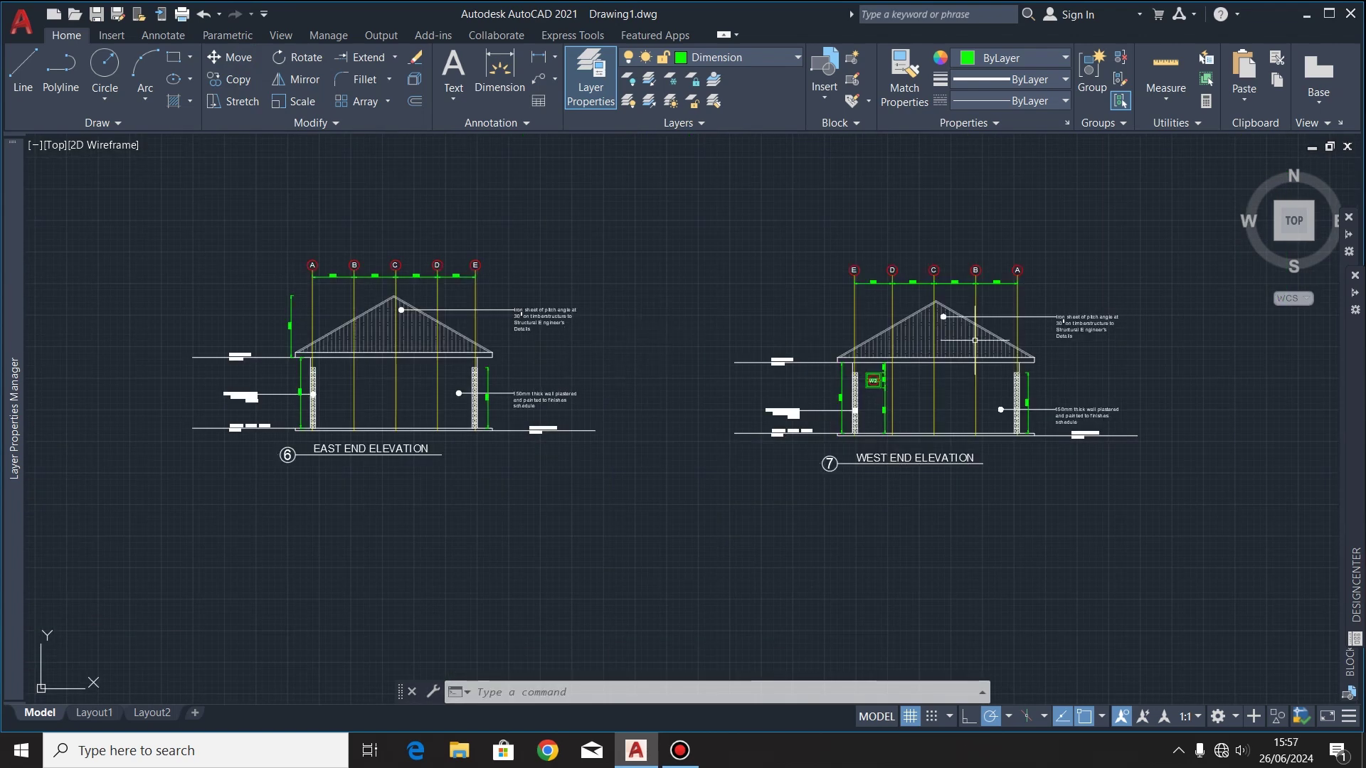
scroll(1183, 276, "up", 2)
scroll(1080, 455, "up", 2)
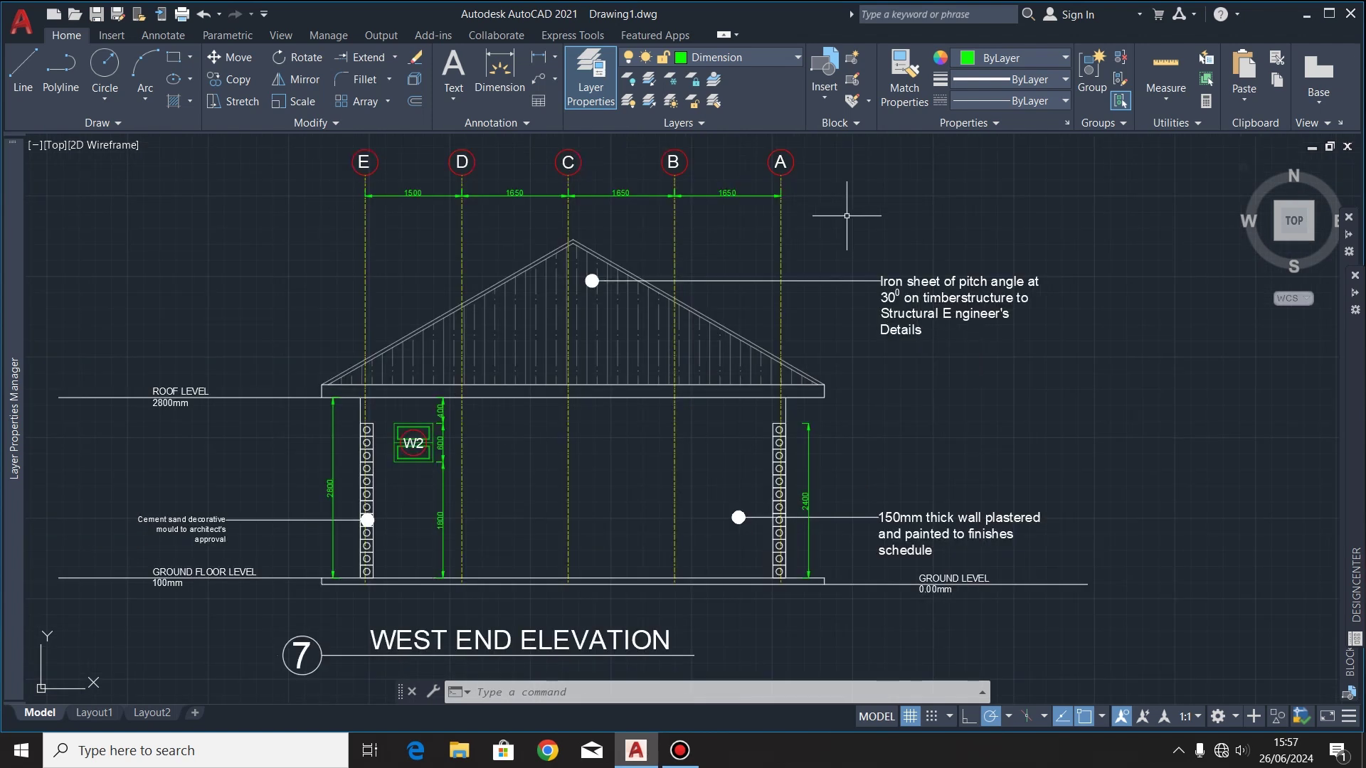
scroll(524, 280, "down", 3)
scroll(564, 296, "up", 1)
scroll(954, 190, "up", 1)
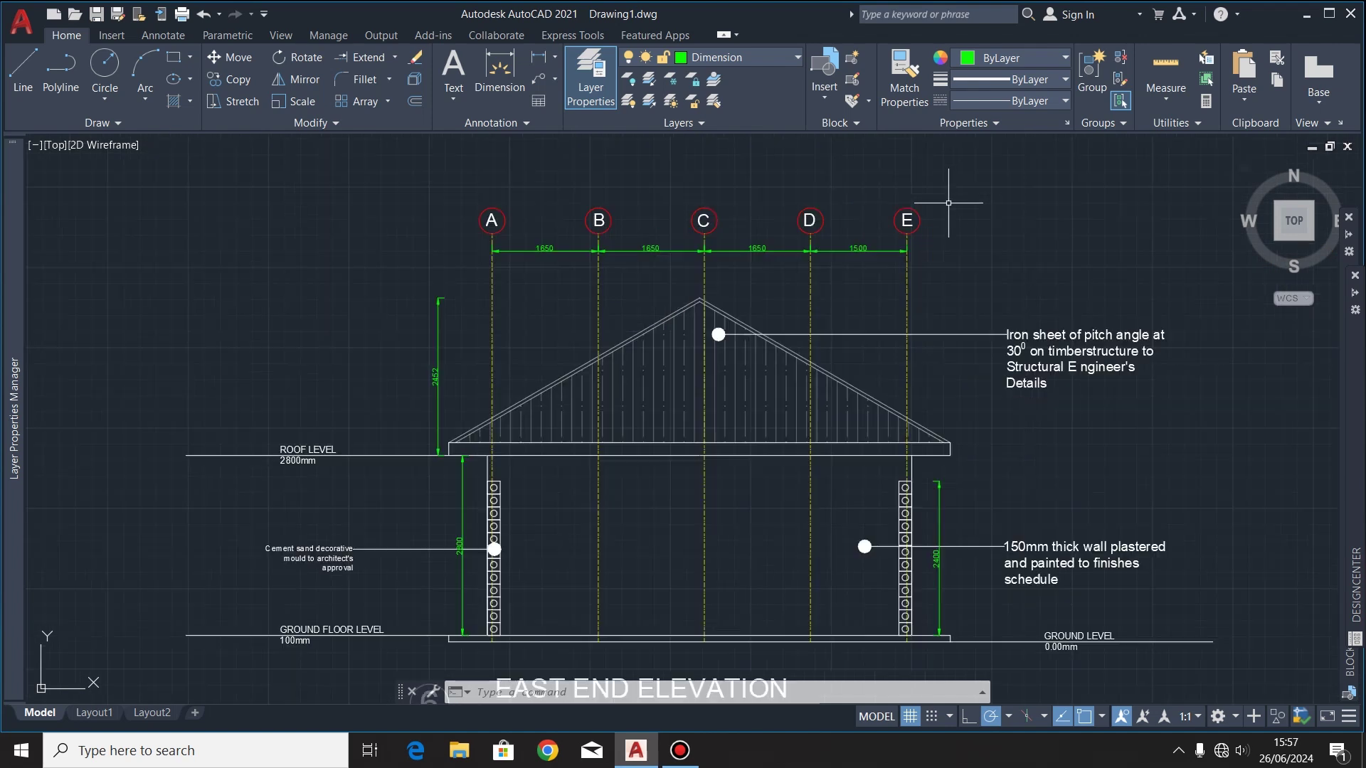
Step: Review the East End Elevation up close, the West End Elevation with its W2 window, and both drawings side by side
scroll(793, 194, "down", 1)
scroll(943, 239, "up", 2)
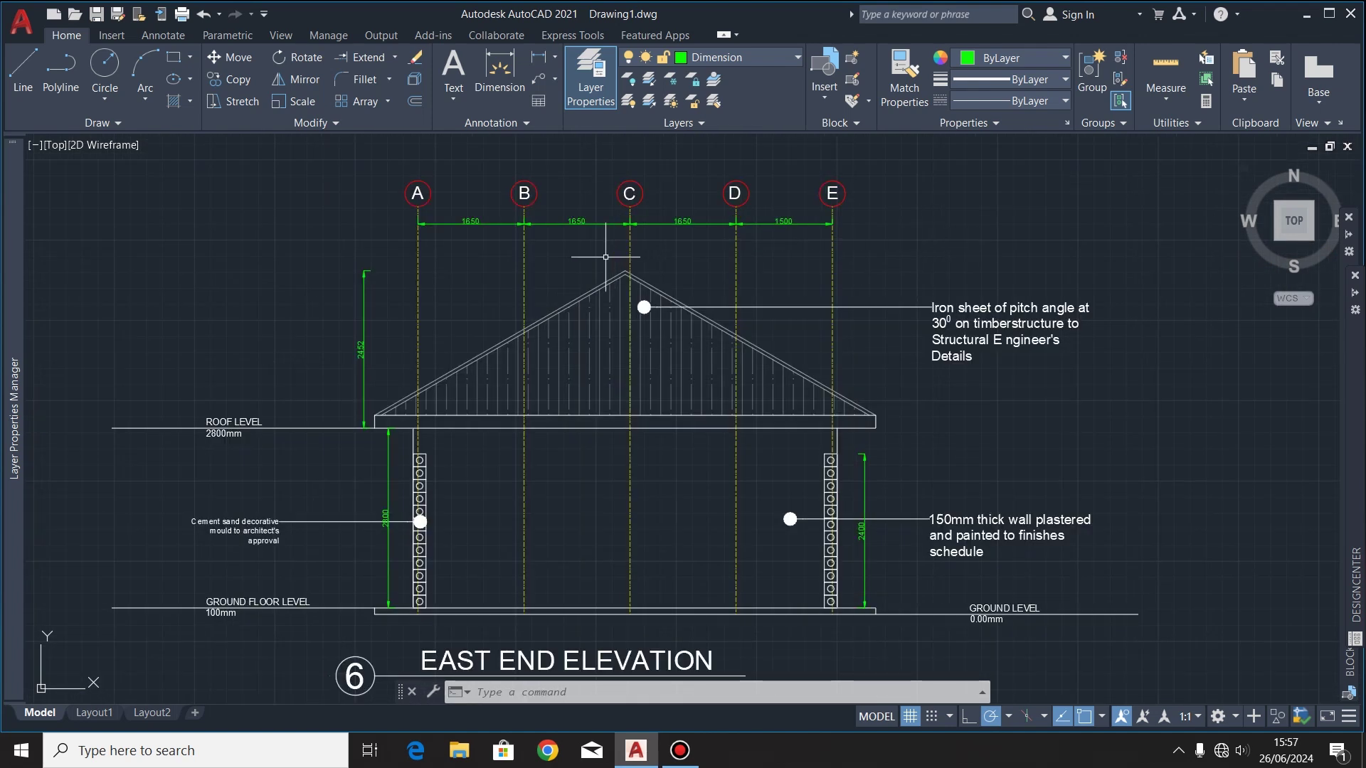
scroll(605, 257, "down", 4)
scroll(418, 340, "down", 2)
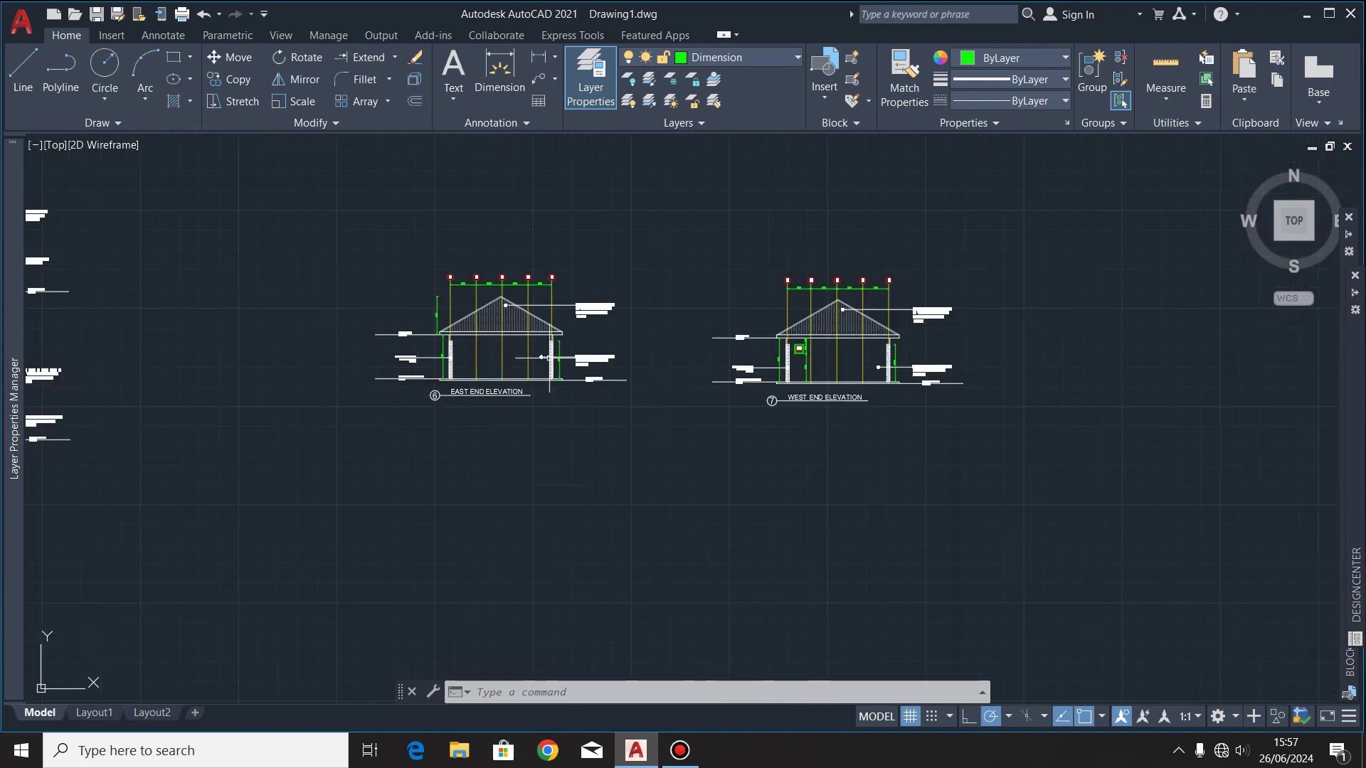
scroll(877, 320, "up", 4)
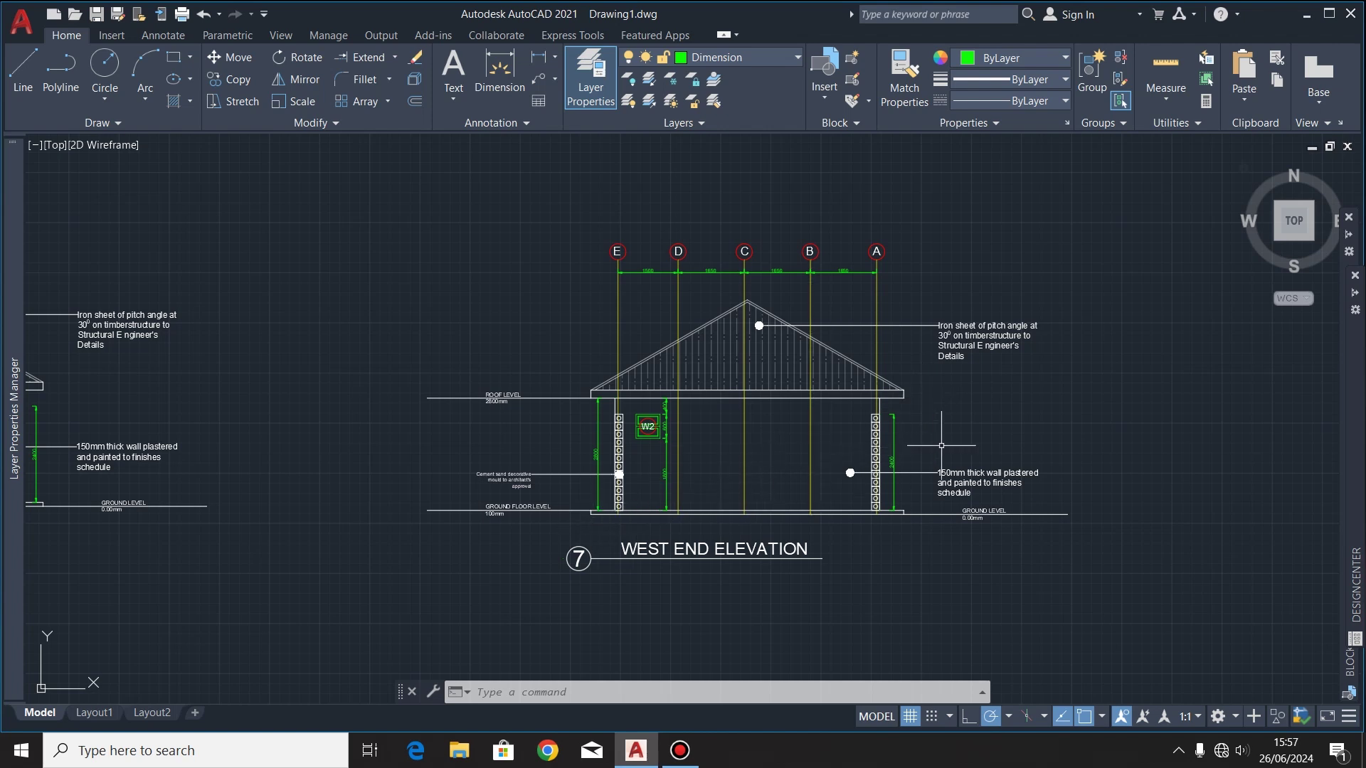
scroll(1051, 448, "down", 2)
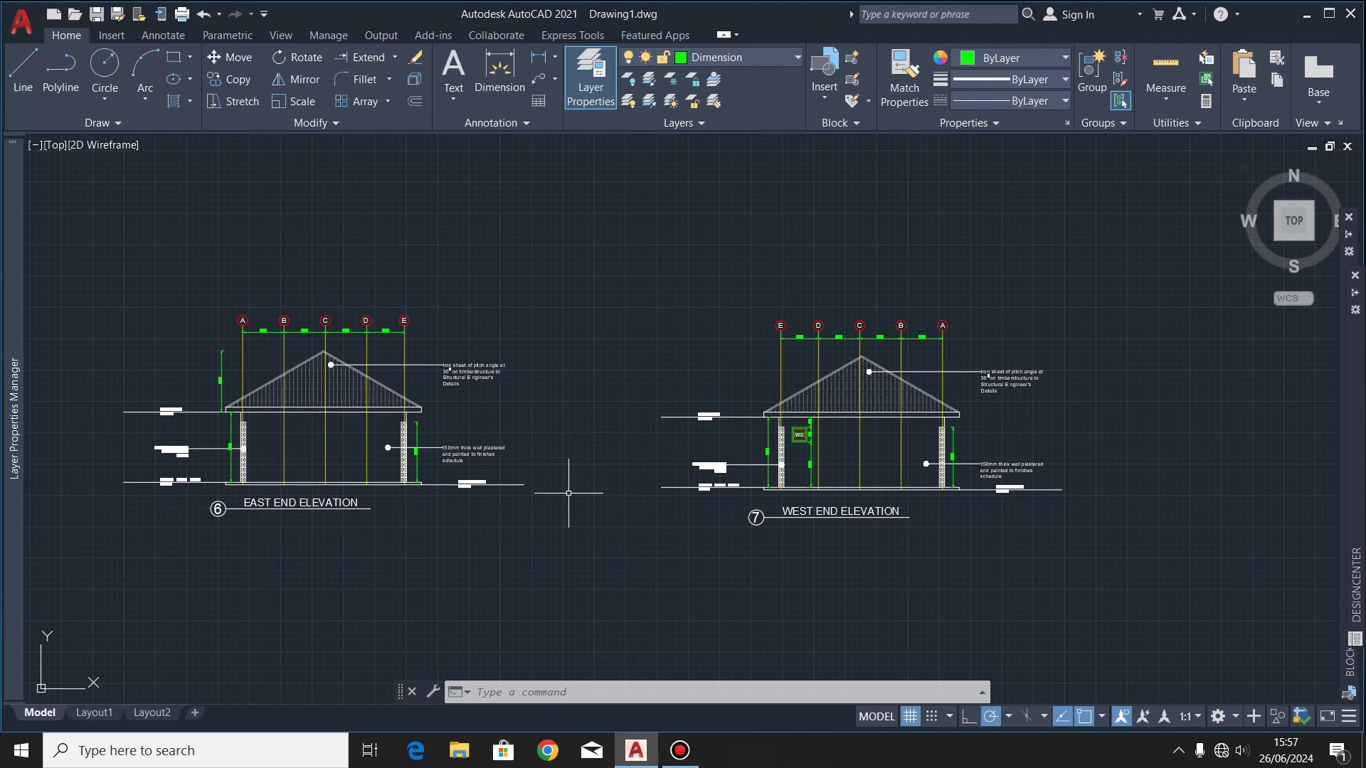
scroll(107, 473, "up", 2)
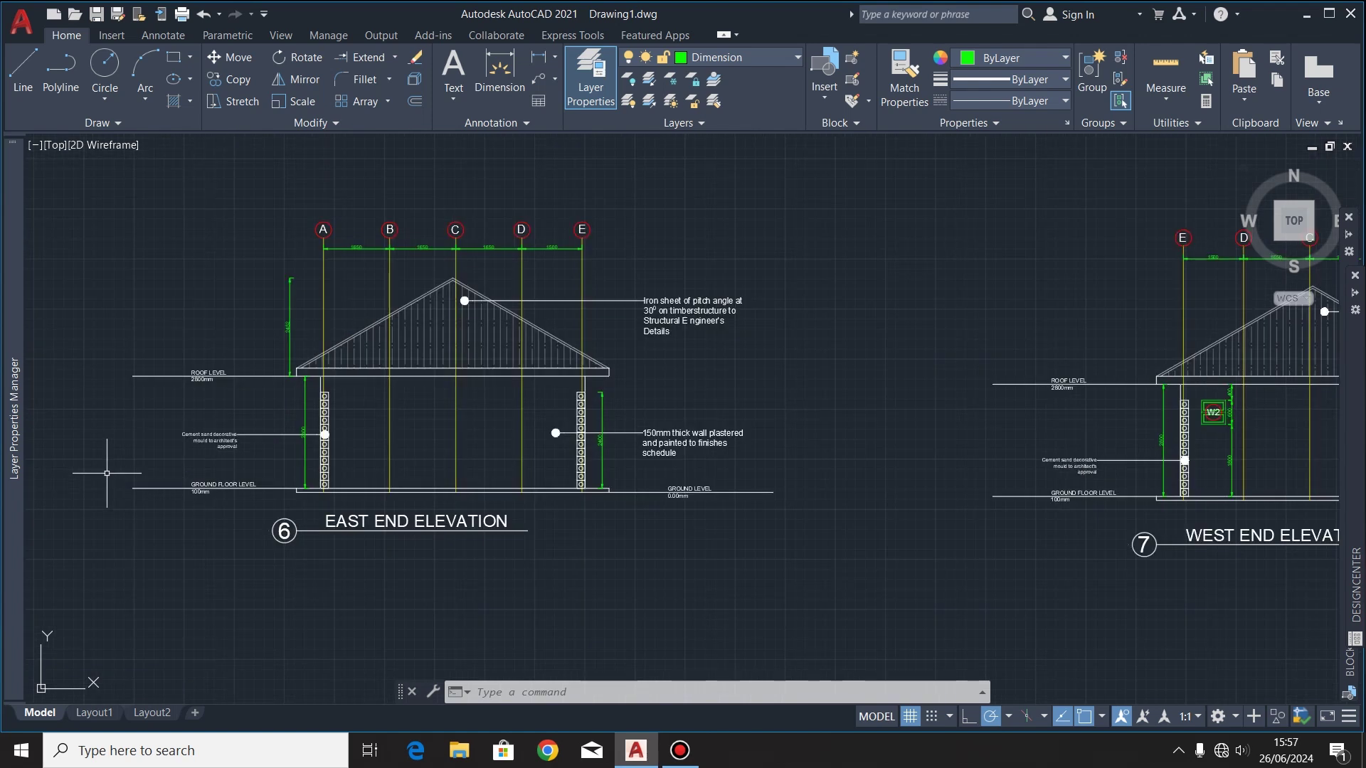
scroll(106, 473, "down", 2)
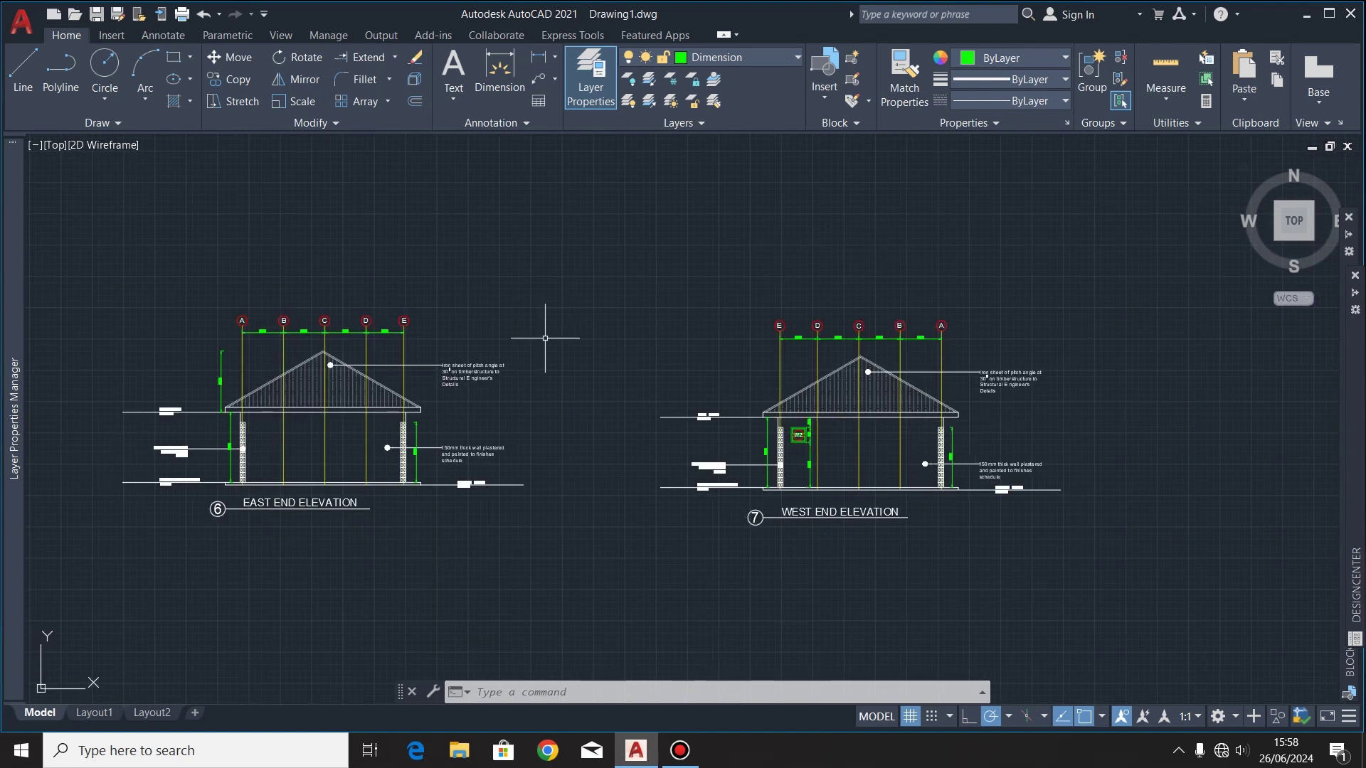